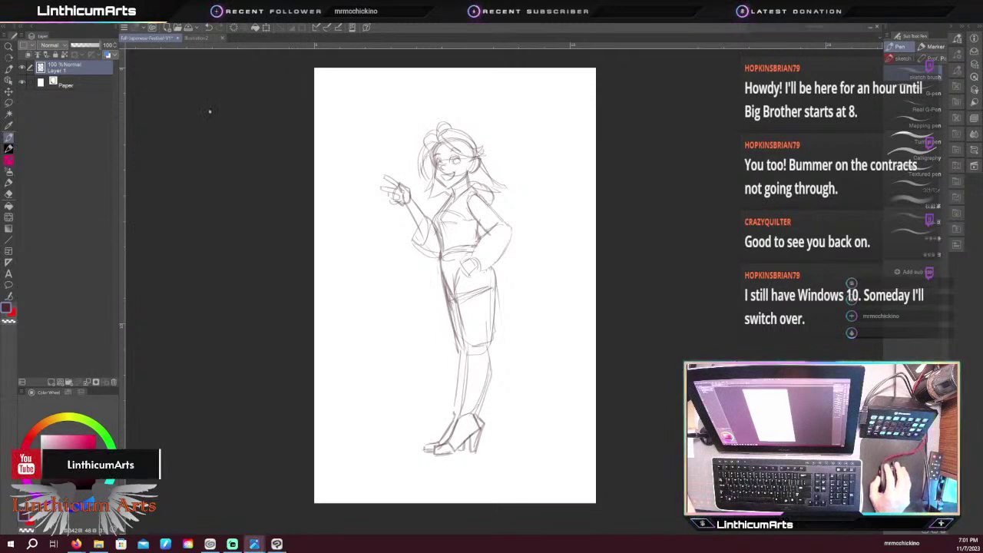
Create a 1-point perspective ruler on a new layer
{"action": "left_click", "coordinate": [111, 19]}
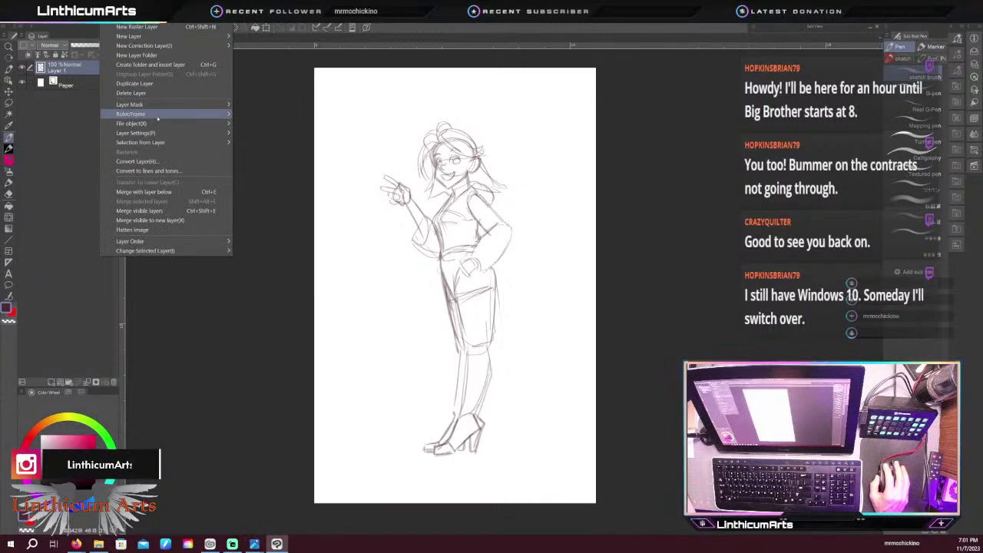
{"action": "mouse_move", "coordinate": [154, 113]}
{"action": "left_click", "coordinate": [268, 177]}
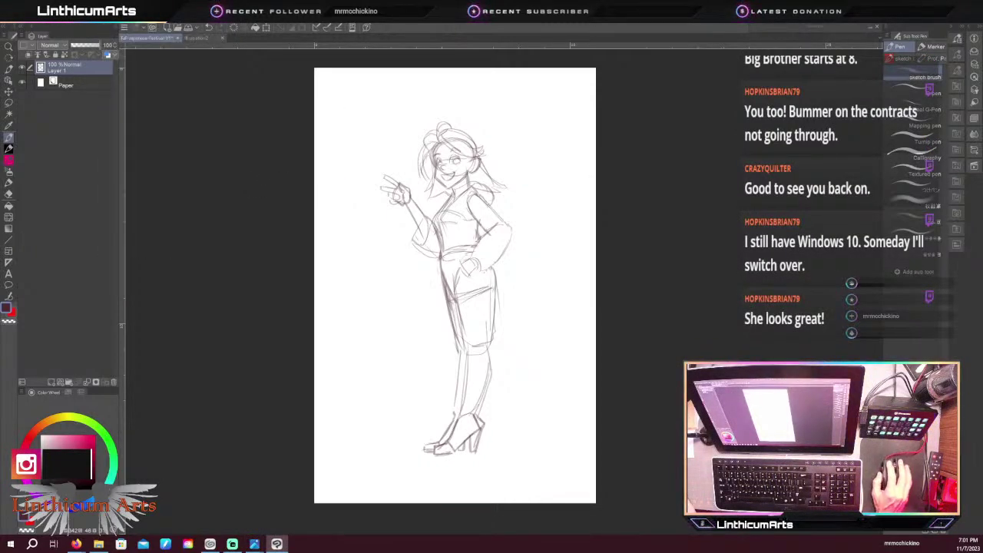
{"action": "left_click_drag", "start_coordinate": [555, 157], "coordinate": [703, 163]}
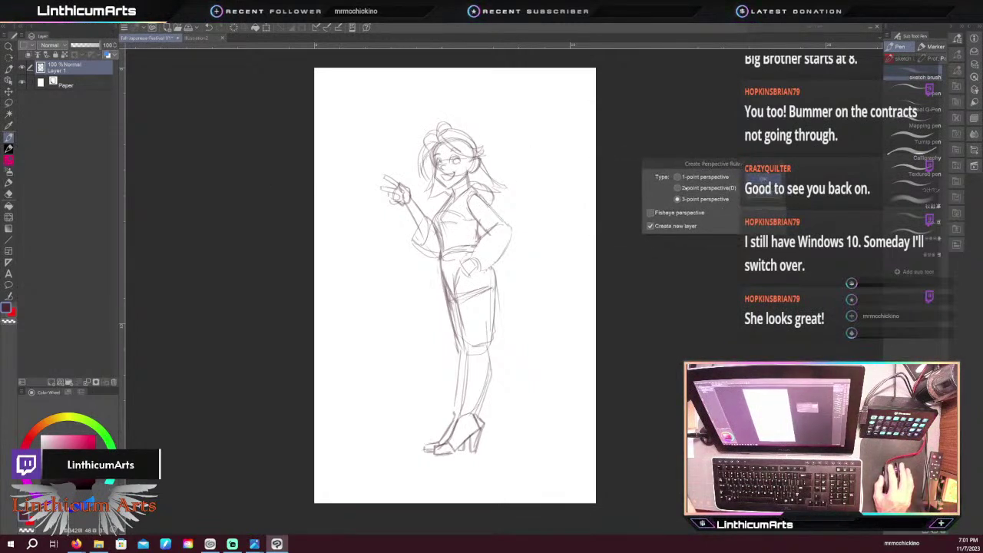
{"action": "left_click", "coordinate": [679, 177]}
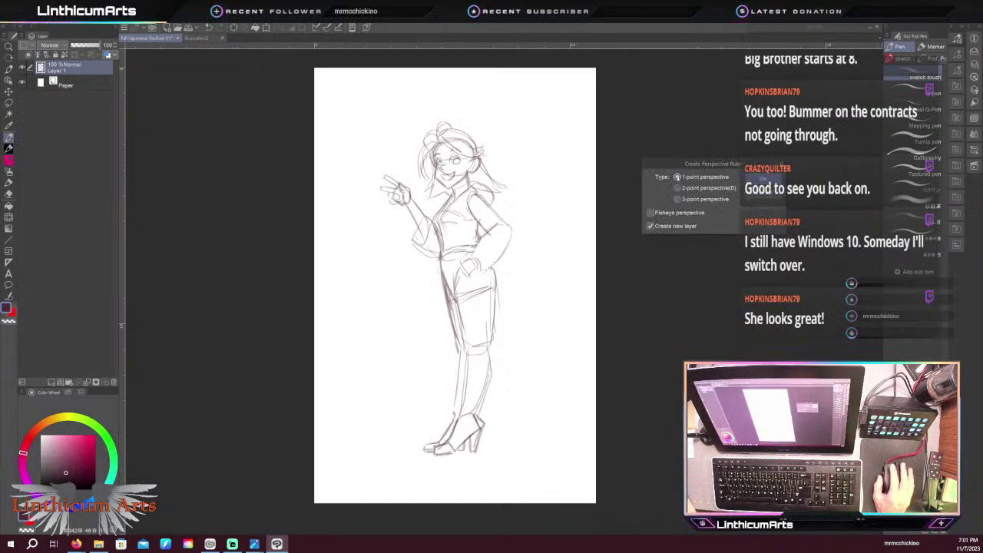
{"action": "left_click", "coordinate": [764, 180]}
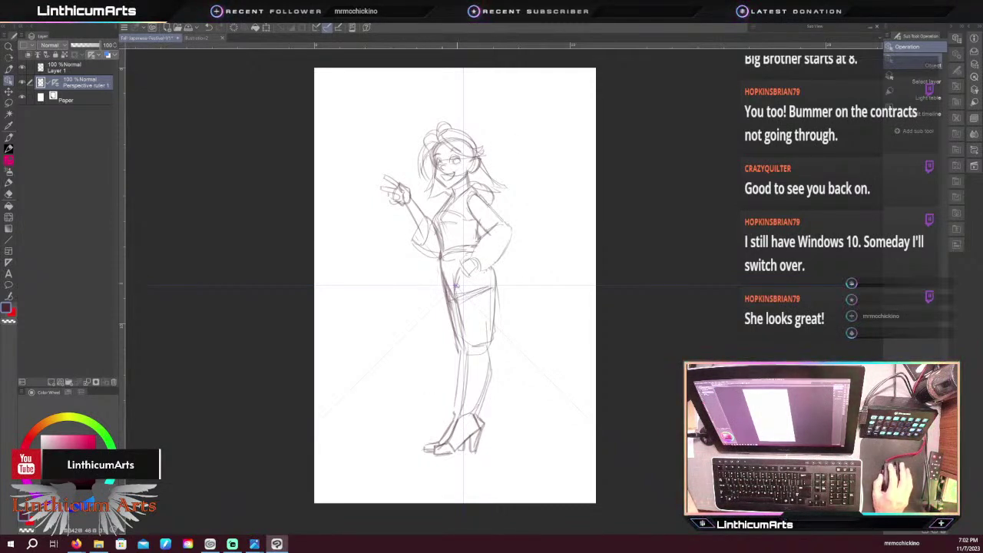
Move the perspective ruler's vanishing point down to the figure's knees and angle both guide lines down toward the lower canvas sides
{"action": "left_click", "coordinate": [463, 286]}
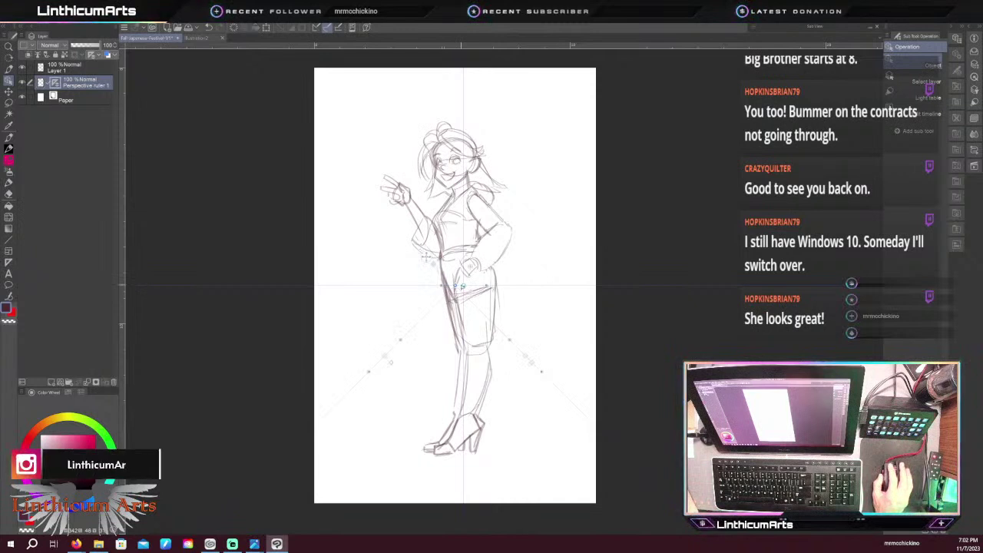
{"action": "left_click_drag", "start_coordinate": [461, 286], "coordinate": [464, 334]}
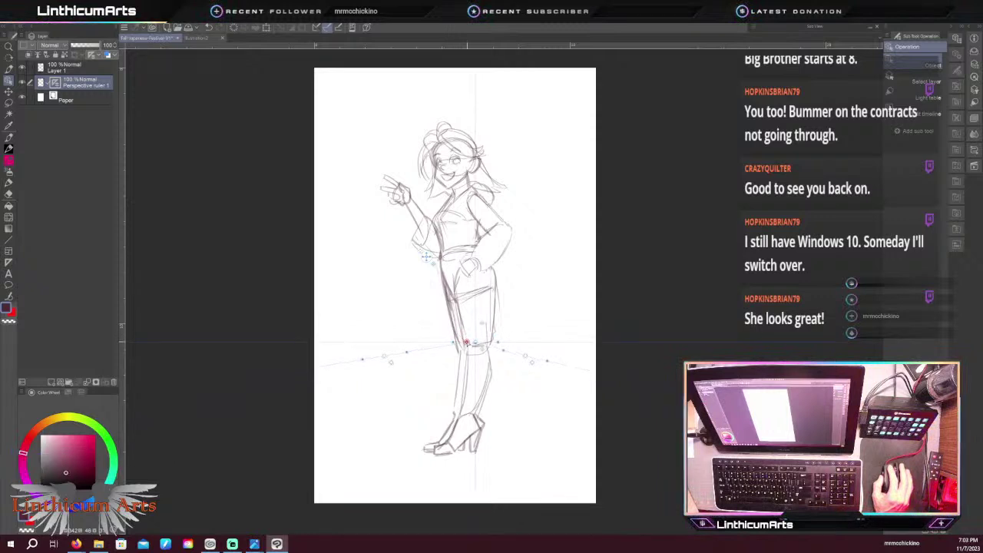
{"action": "left_click_drag", "start_coordinate": [465, 335], "coordinate": [469, 348]}
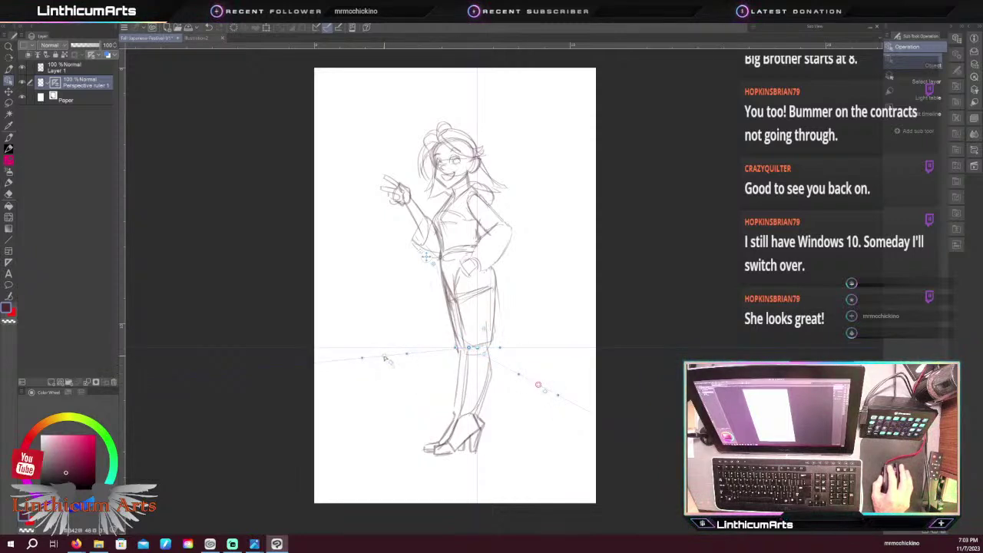
{"action": "left_click_drag", "start_coordinate": [385, 356], "coordinate": [340, 413]}
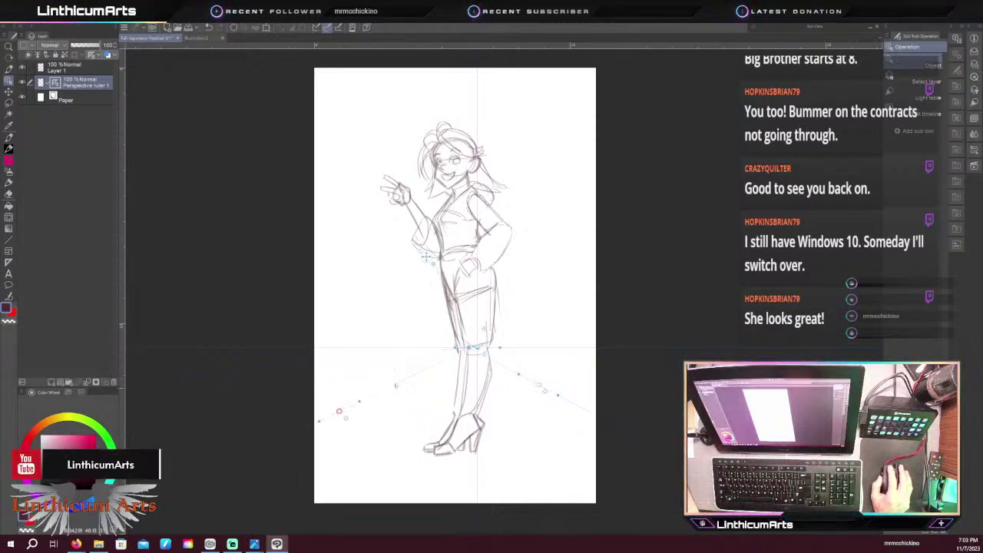
{"action": "left_click_drag", "start_coordinate": [469, 349], "coordinate": [460, 349]}
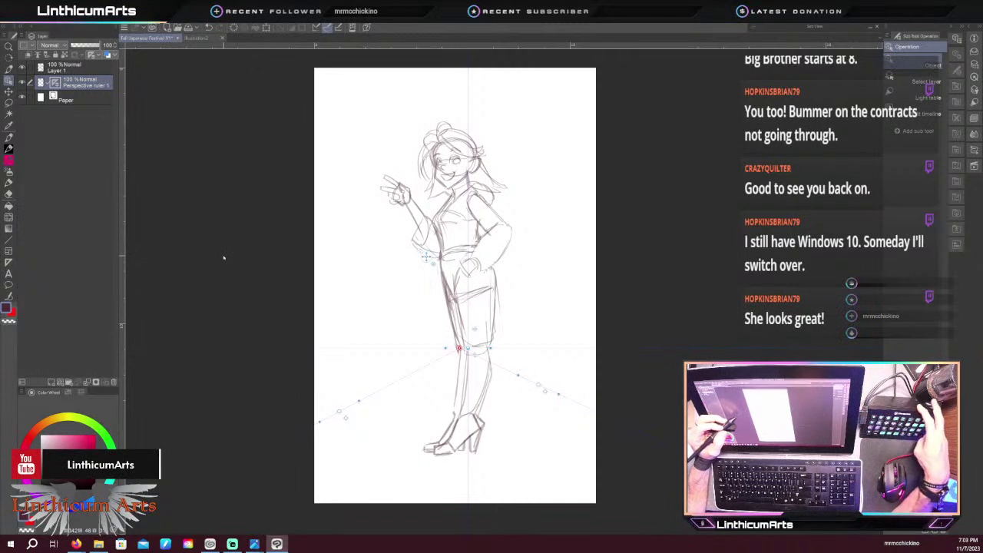
Switch to the Pen tool and rename the figure drawing's layer as Sketch
{"action": "key", "text": "p"}
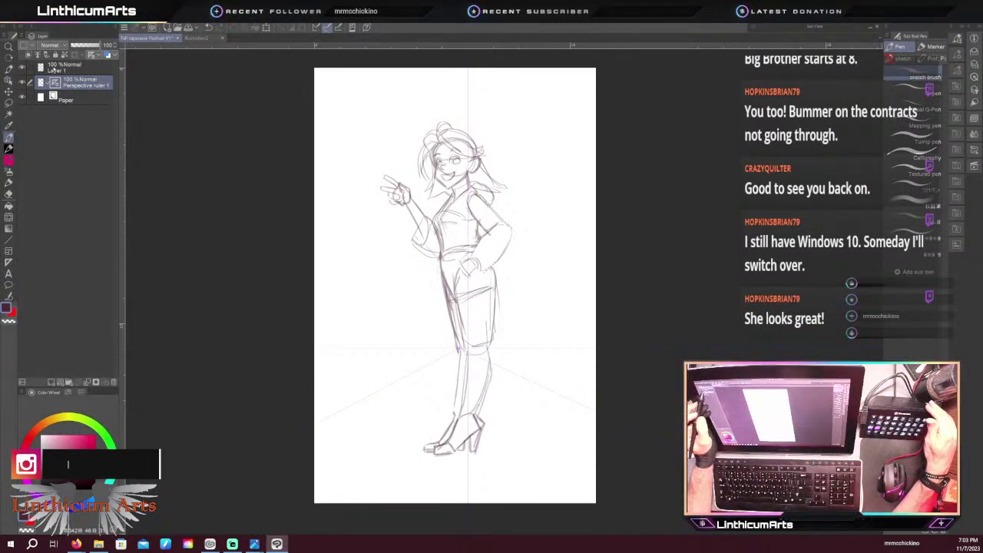
{"action": "left_click", "coordinate": [53, 69]}
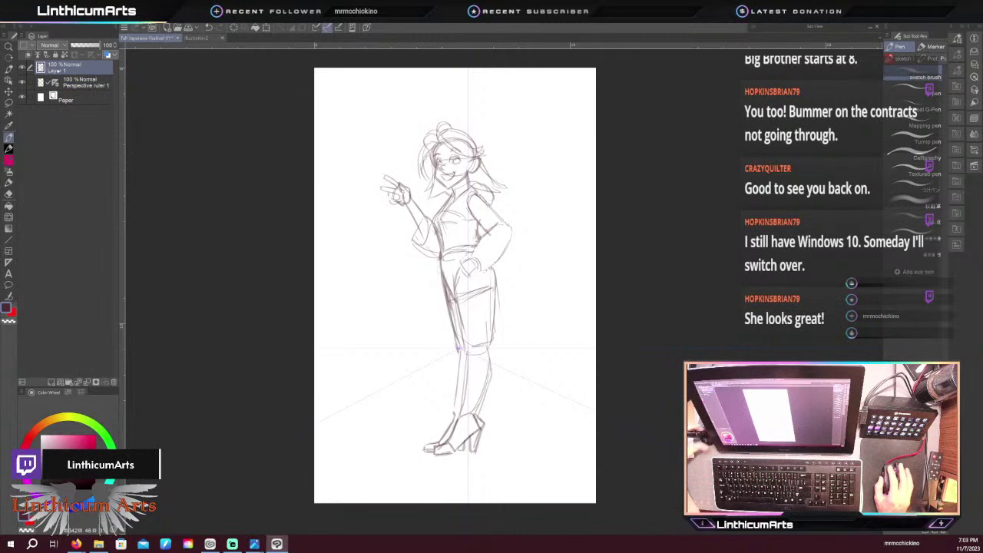
{"action": "double_click", "coordinate": [58, 70]}
{"action": "type", "text": "Sketch"}
{"action": "key", "text": "Return"}
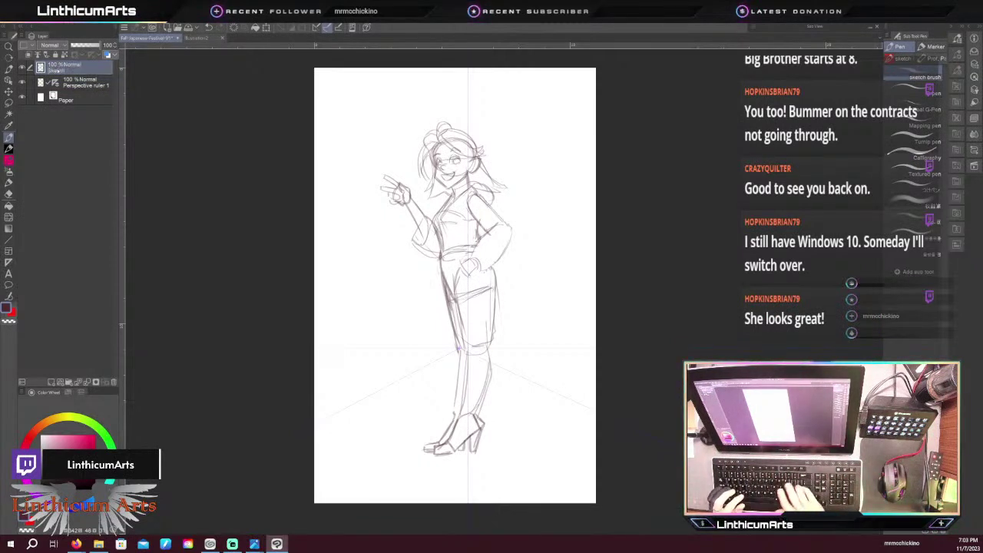
Add a raster layer directly above the perspective ruler layer and name it BG Sketch
{"action": "left_click", "coordinate": [70, 83]}
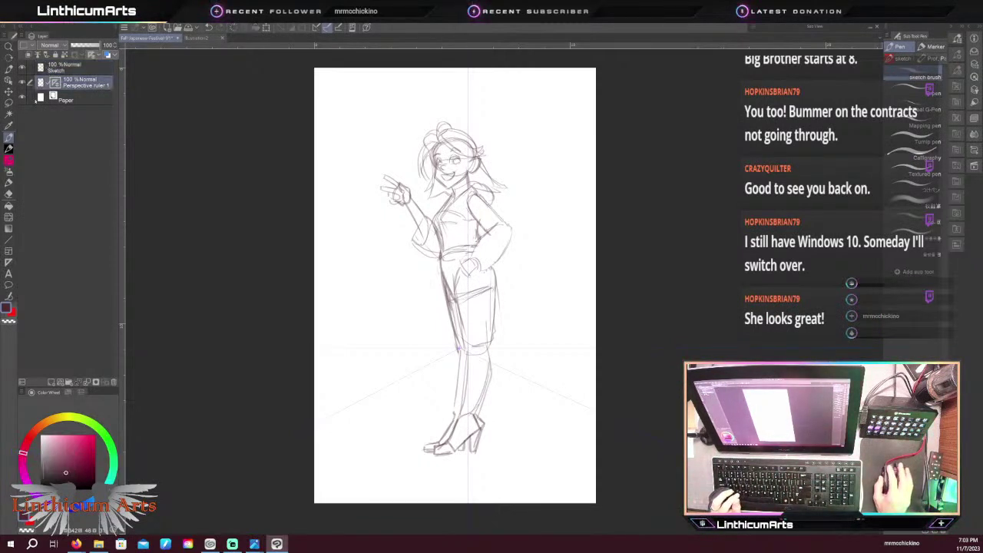
{"action": "key", "text": "ctrl+shift+n"}
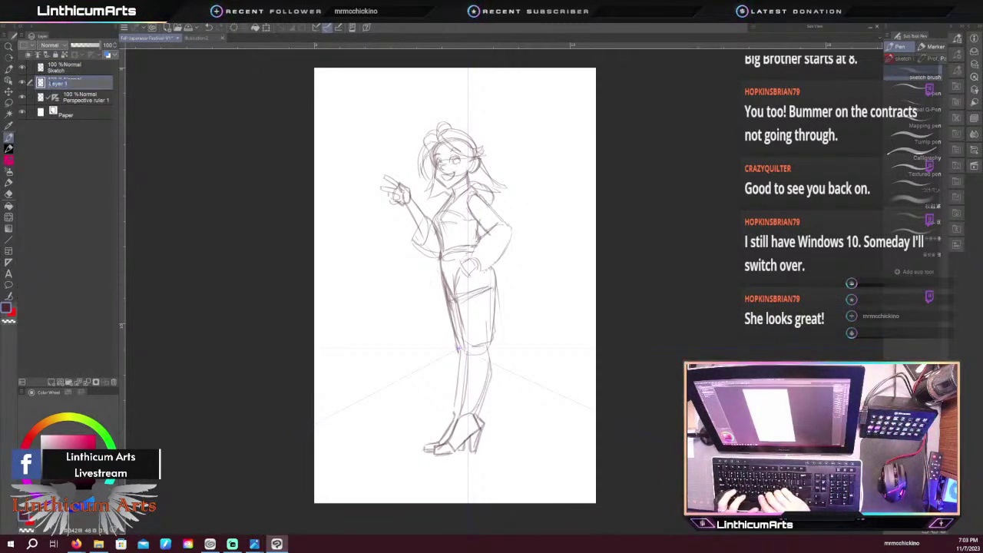
{"action": "type", "text": "BG Sketch"}
{"action": "key", "text": "Return"}
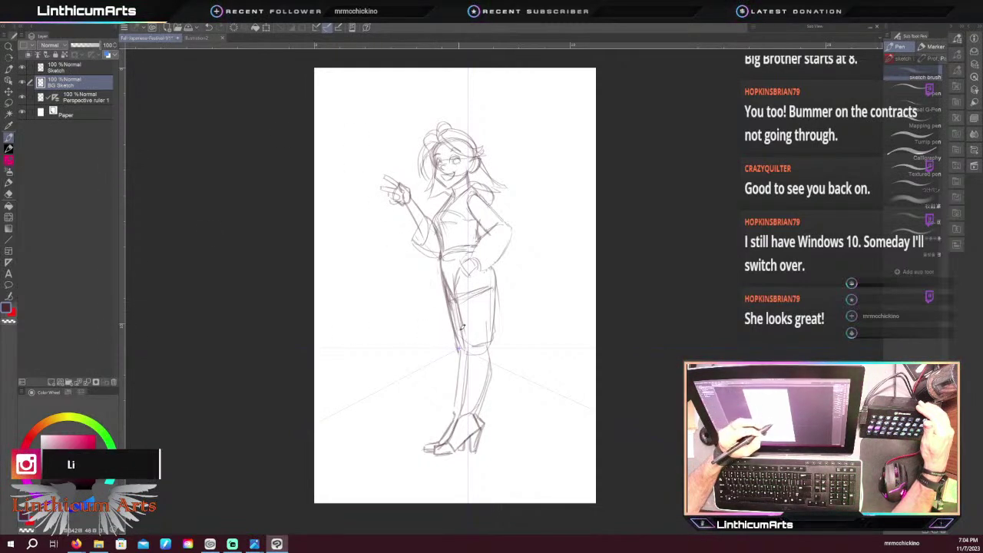
{"action": "left_click_drag", "start_coordinate": [461, 334], "coordinate": [463, 112]}
{"action": "key", "text": "ctrl+z"}
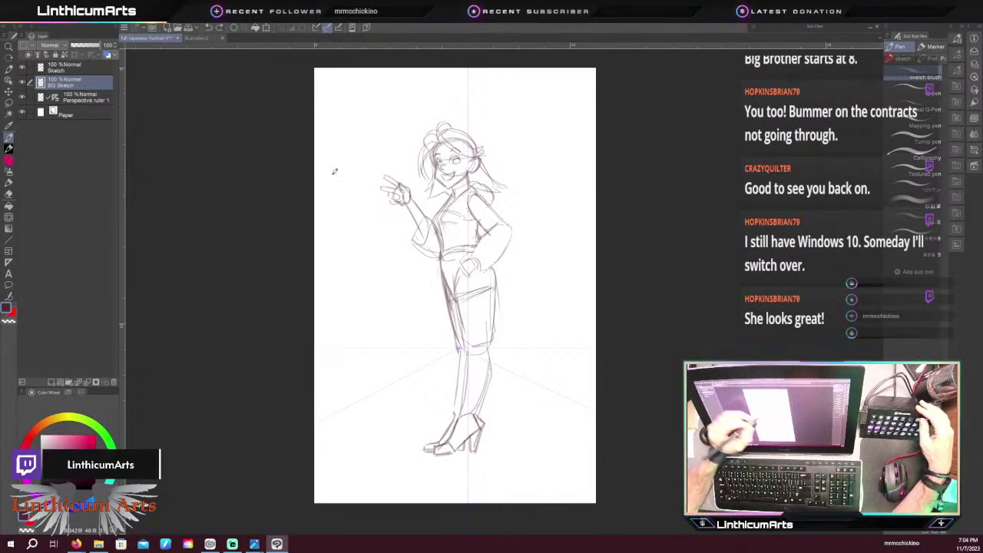
{"action": "left_click_drag", "start_coordinate": [314, 159], "coordinate": [461, 353]}
{"action": "key", "text": "ctrl+z"}
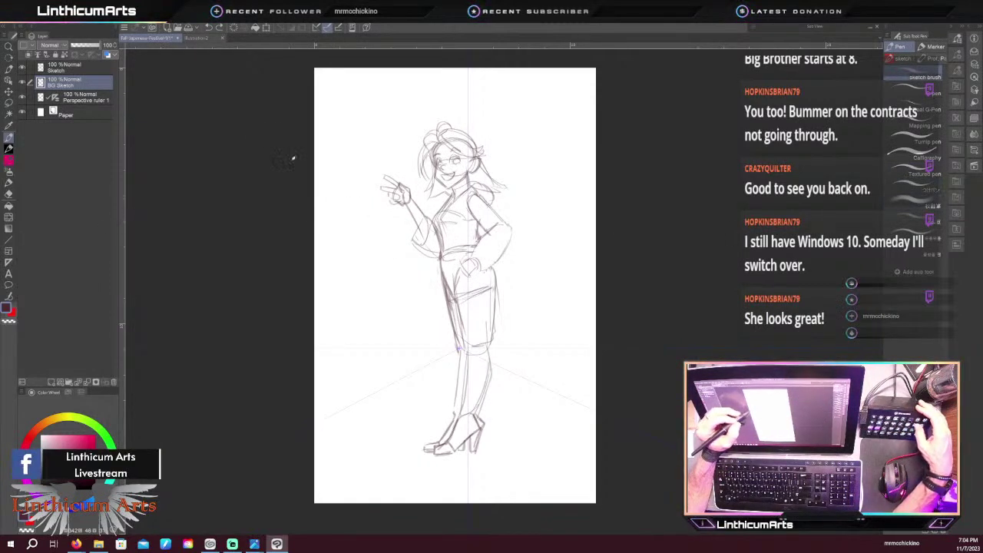
Draw the corridor's main wall and floor lines from the canvas sides, converging on the vanishing point at the figure's knees
{"action": "left_click_drag", "start_coordinate": [307, 163], "coordinate": [478, 374]}
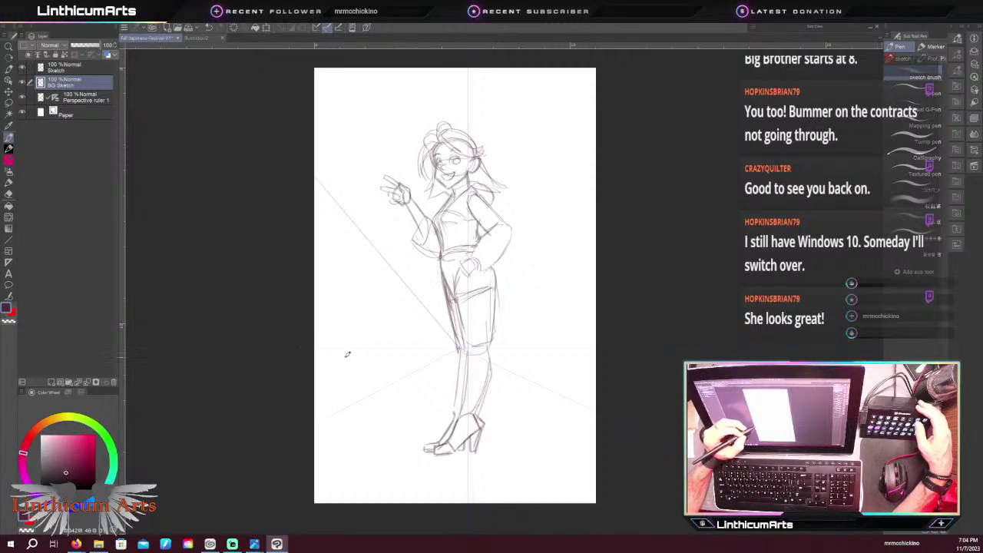
{"action": "left_click_drag", "start_coordinate": [454, 349], "coordinate": [318, 349]}
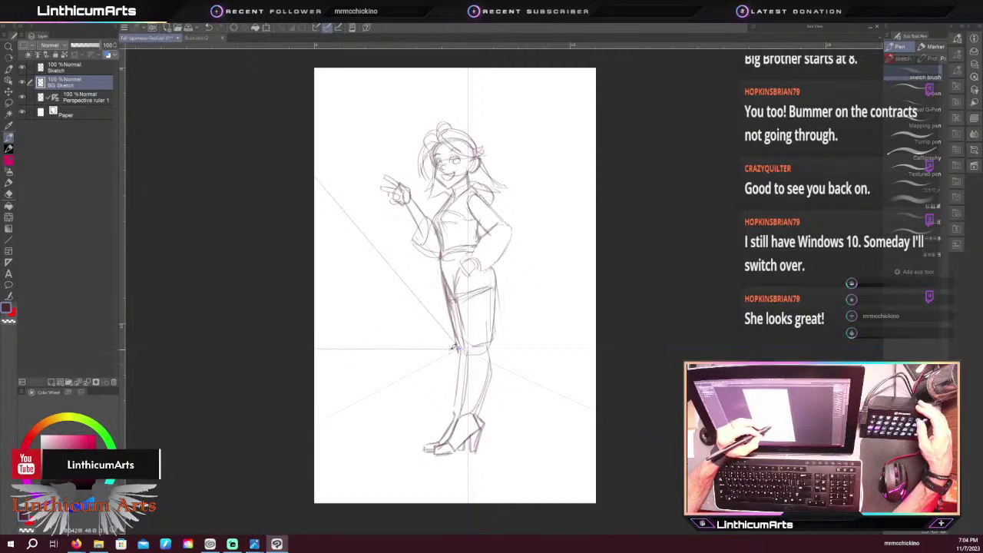
{"action": "key", "text": "ctrl+z"}
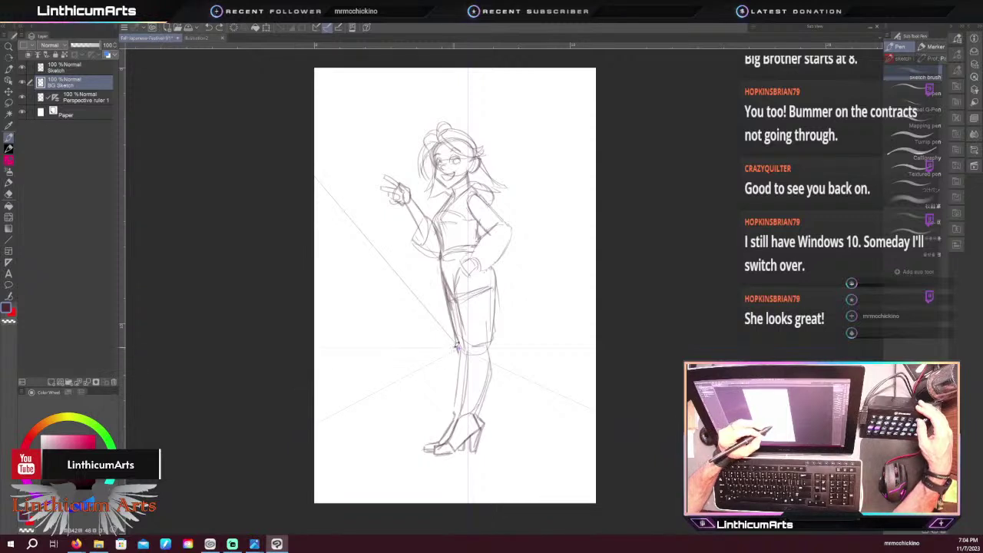
{"action": "left_click_drag", "start_coordinate": [315, 407], "coordinate": [461, 349]}
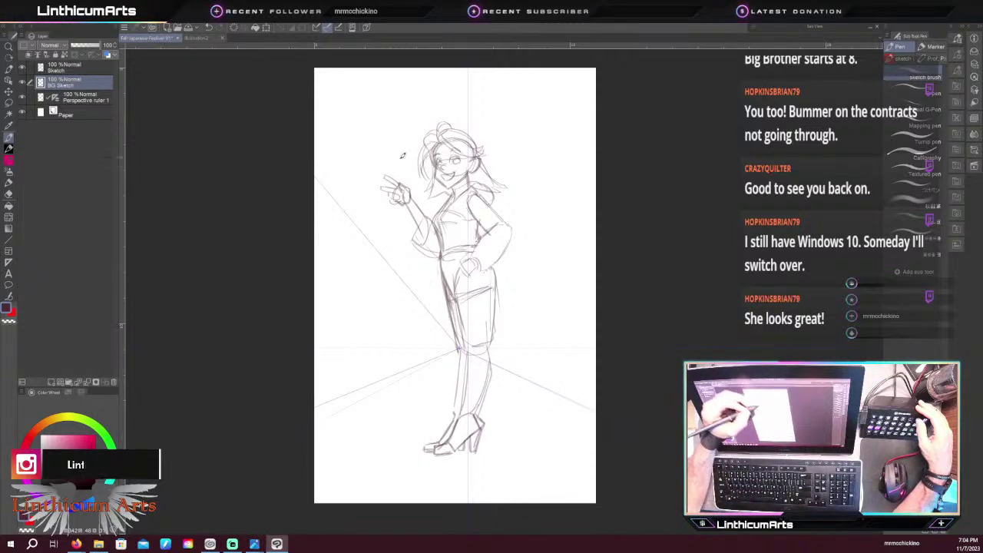
{"action": "left_click_drag", "start_coordinate": [461, 349], "coordinate": [564, 232]}
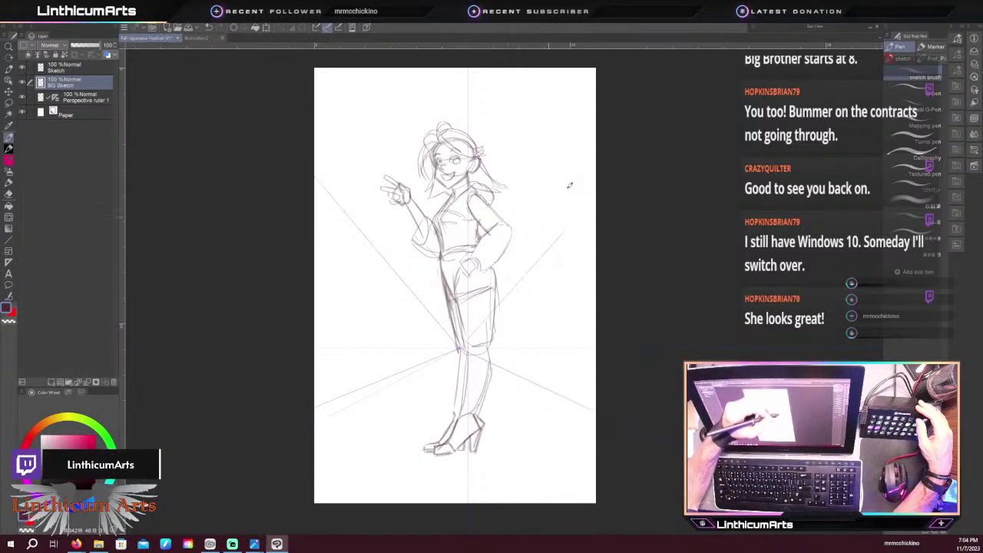
{"action": "key", "text": "ctrl+z"}
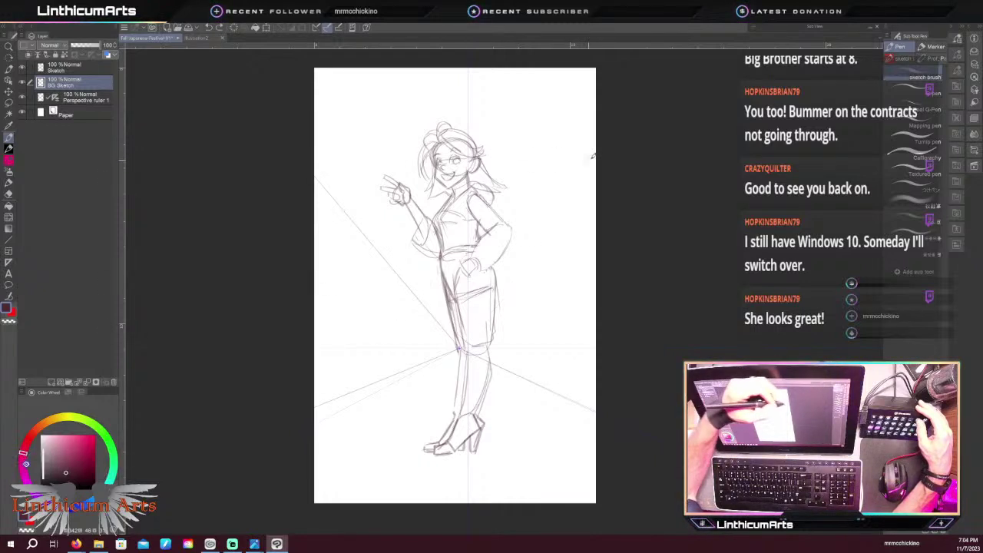
{"action": "mouse_move", "coordinate": [592, 159]}
{"action": "left_mouse_down"}
{"action": "mouse_move", "coordinate": [564, 217]}
{"action": "mouse_move", "coordinate": [466, 343]}
{"action": "left_mouse_up"}
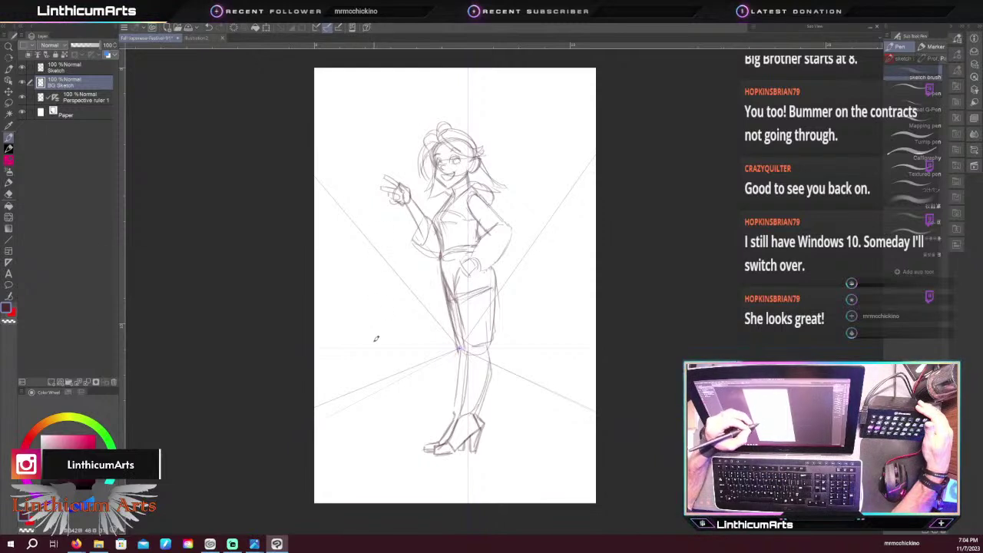
Draw vertical lines along the left wall at varying spacing and add a higher converging line above its top edge
{"action": "left_click_drag", "start_coordinate": [378, 265], "coordinate": [378, 382]}
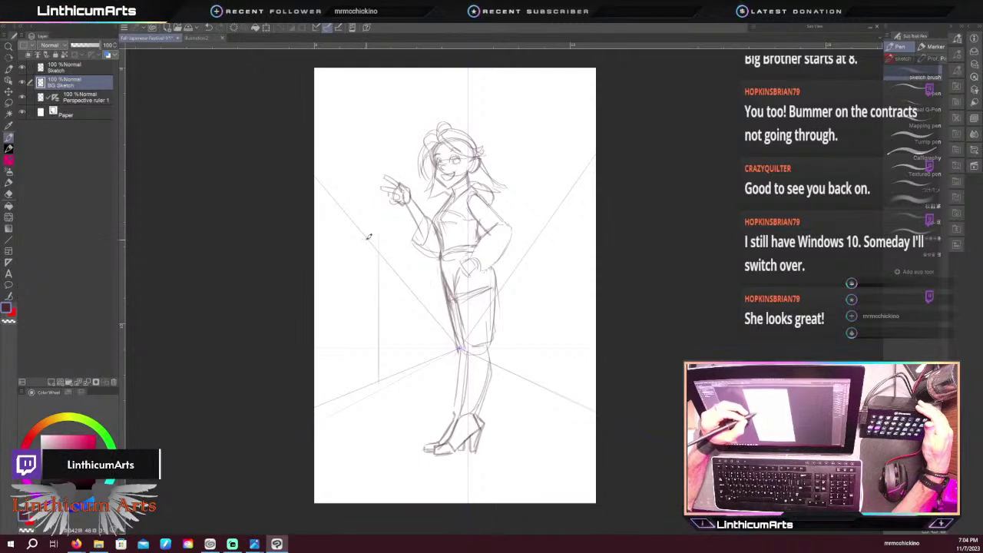
{"action": "left_click_drag", "start_coordinate": [366, 236], "coordinate": [366, 382]}
{"action": "left_click_drag", "start_coordinate": [387, 261], "coordinate": [387, 369]}
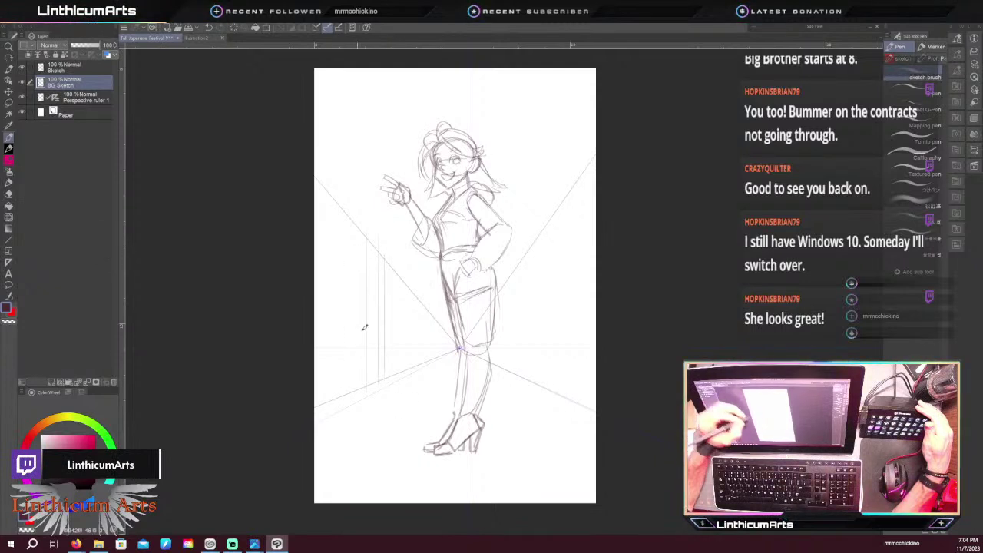
{"action": "left_click_drag", "start_coordinate": [321, 181], "coordinate": [321, 420]}
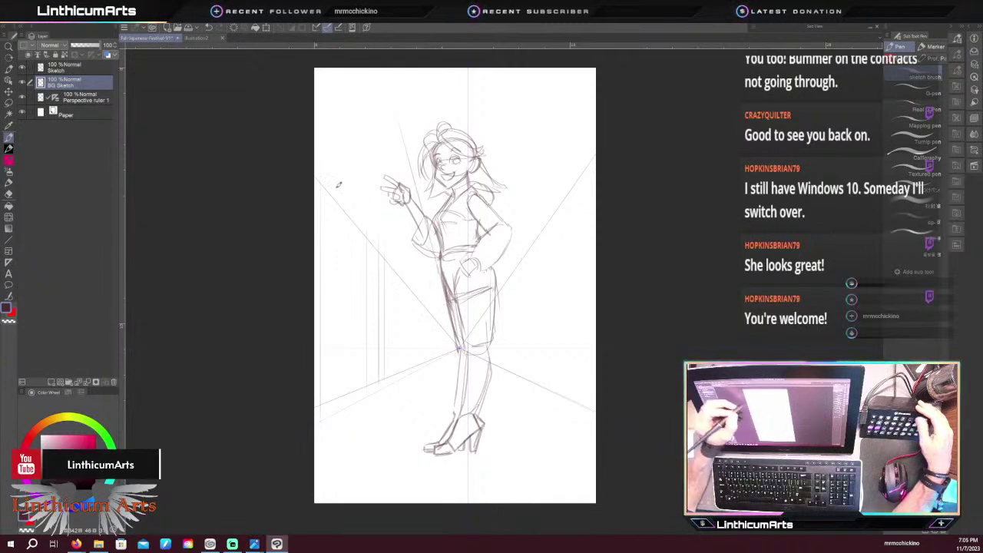
{"action": "left_click_drag", "start_coordinate": [307, 126], "coordinate": [409, 274]}
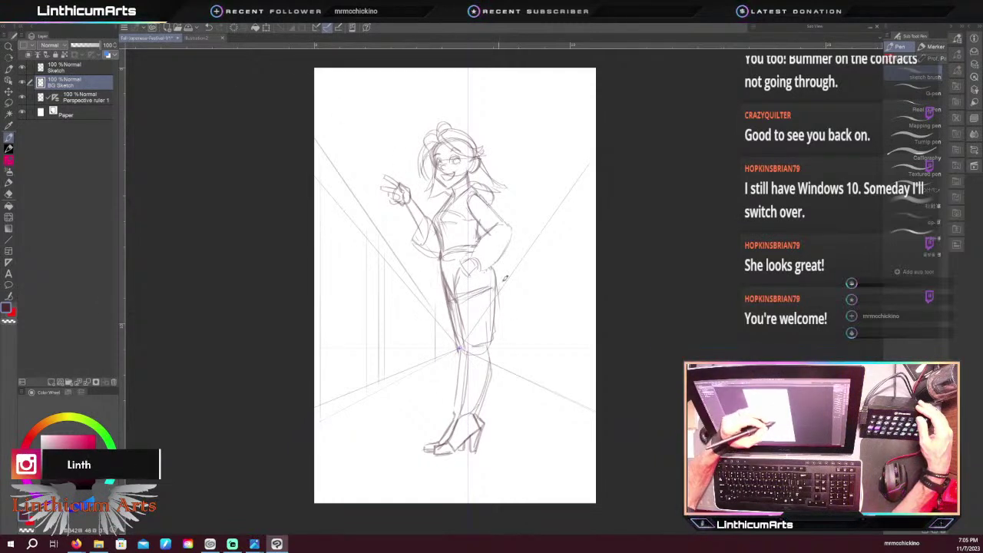
Draw two pairs of vertical lines along the right wall, one near the canvas side and one beside the figure's thigh
{"action": "left_click_drag", "start_coordinate": [554, 196], "coordinate": [564, 415]}
{"action": "left_click_drag", "start_coordinate": [569, 195], "coordinate": [568, 394]}
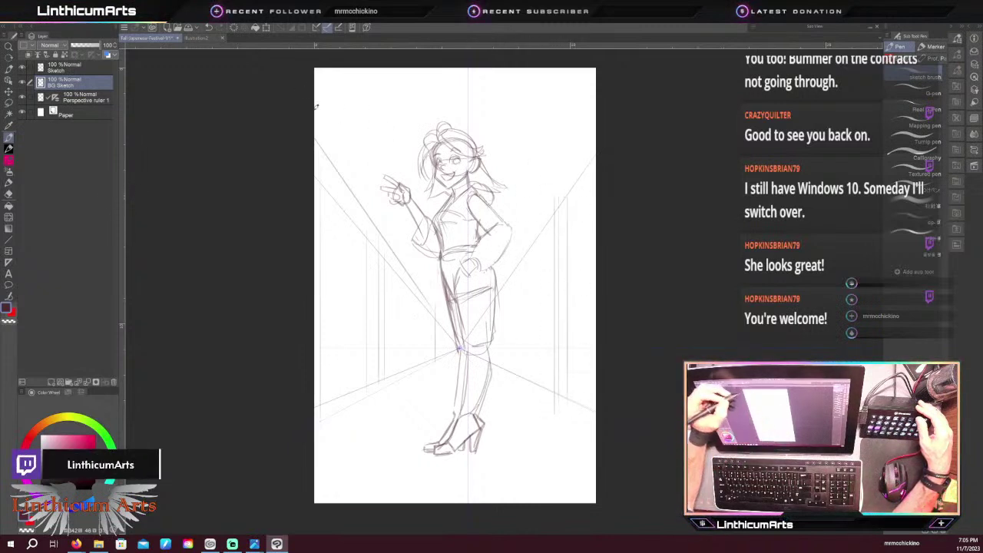
{"action": "left_click_drag", "start_coordinate": [511, 281], "coordinate": [510, 386]}
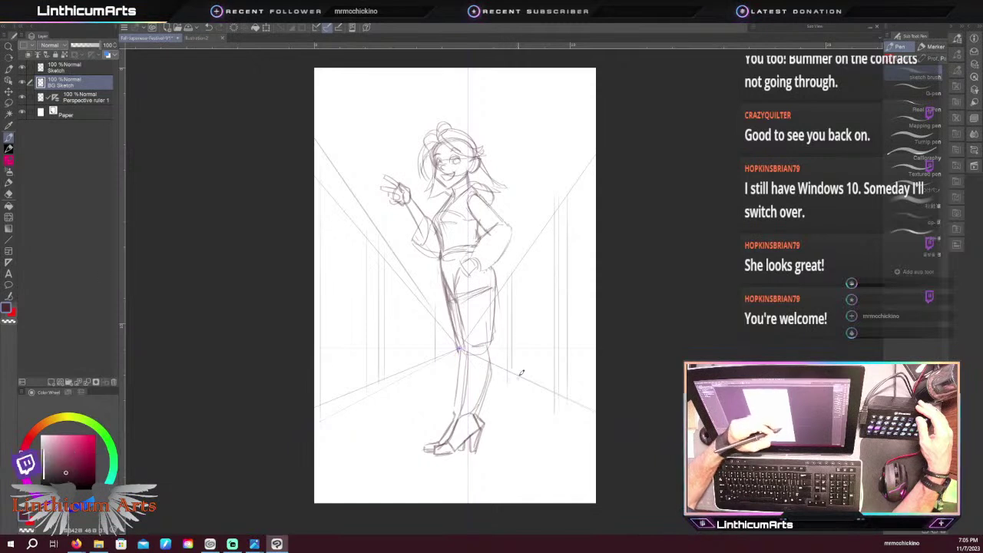
{"action": "left_click_drag", "start_coordinate": [505, 297], "coordinate": [504, 383]}
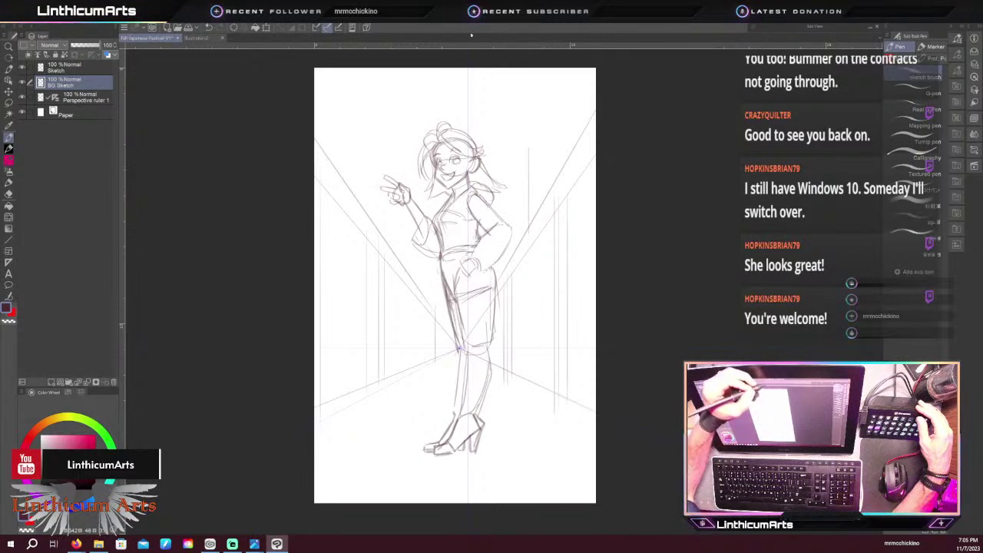
Draw steep converging lines from the canvas's upper edge down to the upper part of the right wall, undoing misplaced strokes
{"action": "left_click_drag", "start_coordinate": [588, 72], "coordinate": [541, 172]}
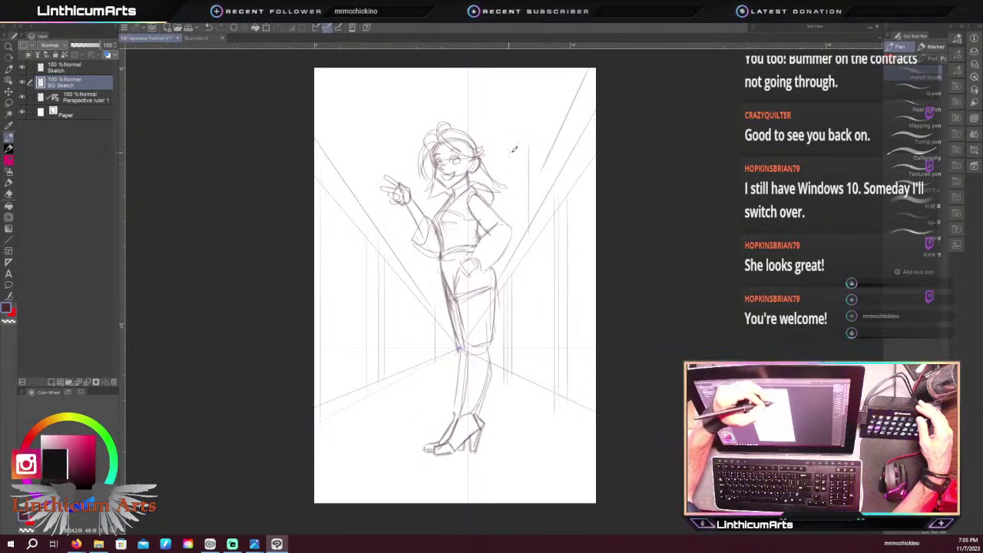
{"action": "key", "text": "ctrl+z"}
{"action": "key", "text": "ctrl+z"}
{"action": "mouse_move", "coordinate": [580, 68]}
{"action": "left_mouse_down"}
{"action": "mouse_move", "coordinate": [531, 147]}
{"action": "mouse_move", "coordinate": [524, 197]}
{"action": "mouse_move", "coordinate": [546, 98]}
{"action": "mouse_move", "coordinate": [523, 176]}
{"action": "left_mouse_up"}
{"action": "key", "text": "ctrl+z"}
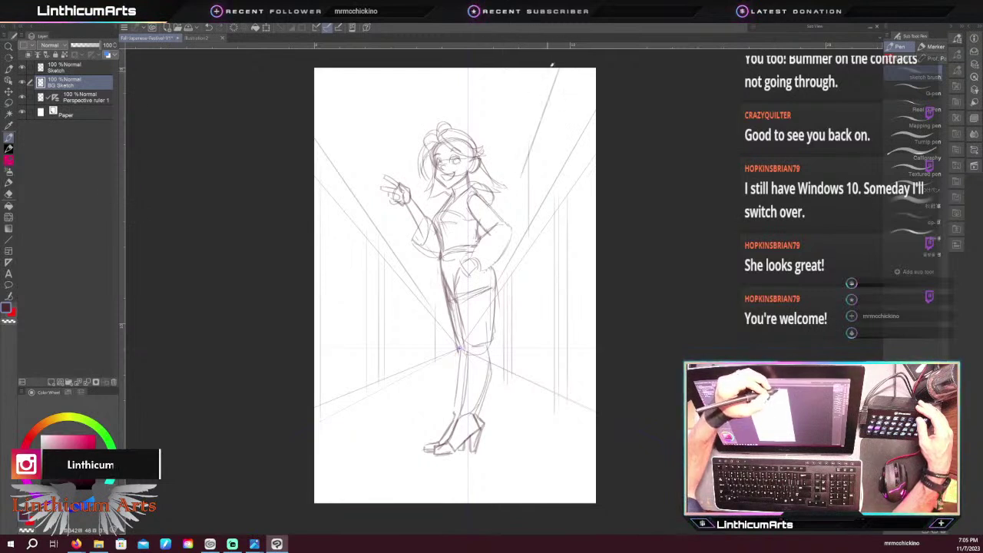
{"action": "left_click_drag", "start_coordinate": [550, 68], "coordinate": [521, 162]}
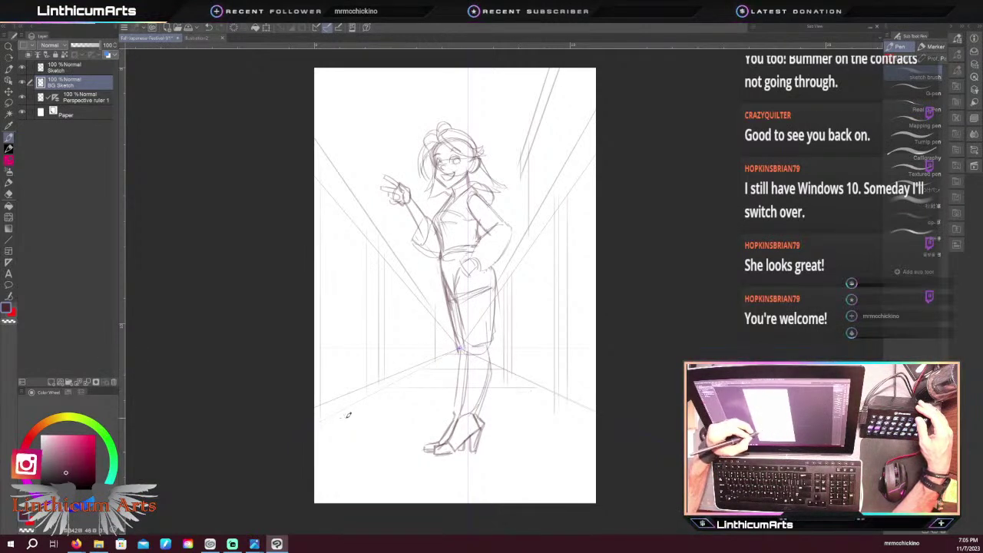
Draw two more horizontal floor lines across the corridor at and above the figure's shoes, redrawing the lower one slightly further down
{"action": "left_click_drag", "start_coordinate": [348, 414], "coordinate": [560, 414]}
{"action": "left_click_drag", "start_coordinate": [312, 449], "coordinate": [592, 452]}
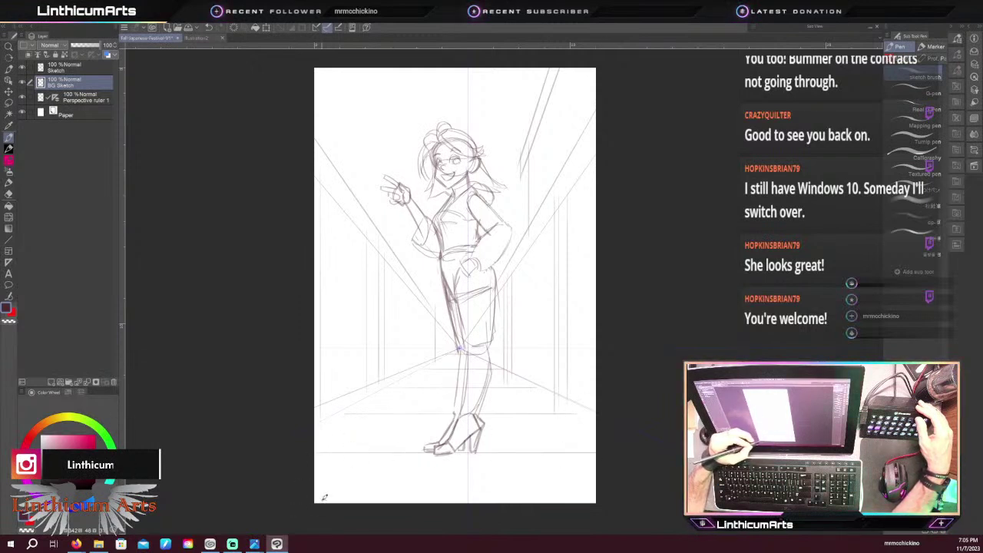
{"action": "key", "text": "ctrl+z"}
{"action": "left_click_drag", "start_coordinate": [315, 456], "coordinate": [632, 462]}
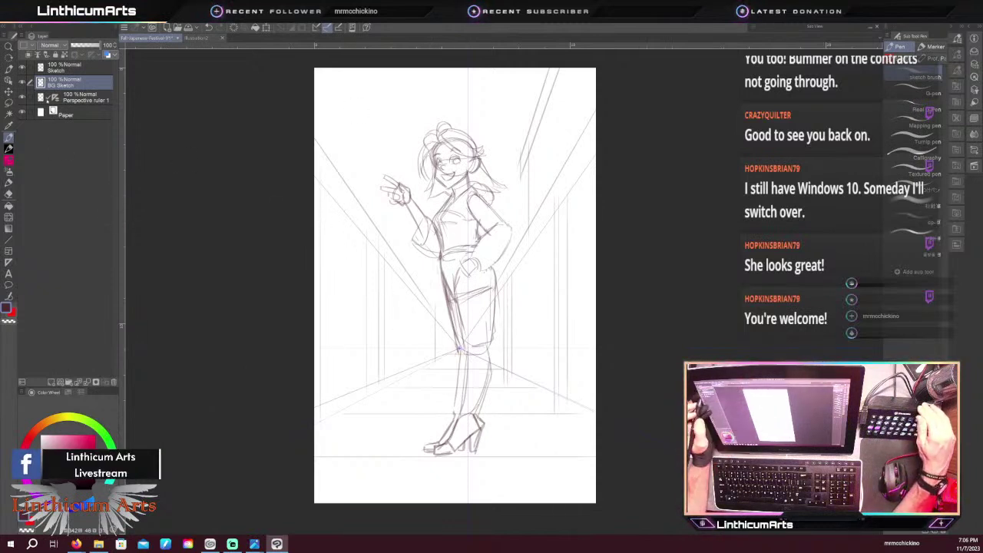
Turn off snapping to the special ruler, undo the test stroke, and hide the perspective ruler before returning to the BG Sketch layer
{"action": "left_click", "coordinate": [66, 101]}
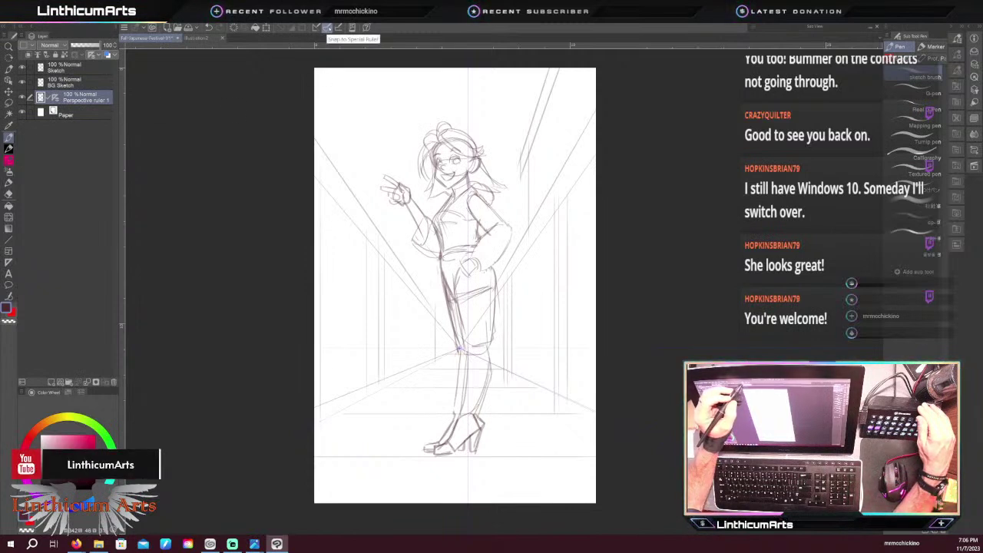
{"action": "left_click", "coordinate": [328, 28]}
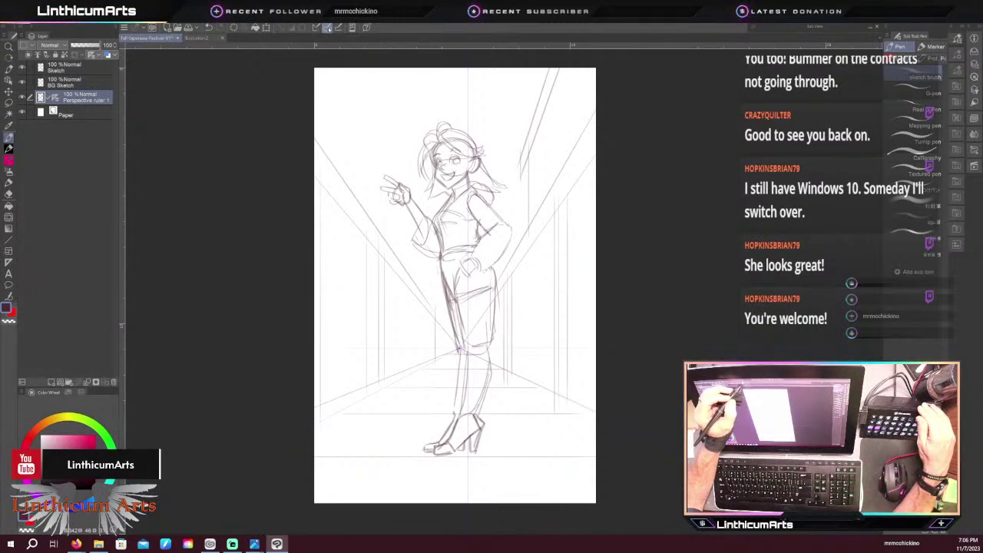
{"action": "left_click_drag", "start_coordinate": [355, 203], "coordinate": [404, 320]}
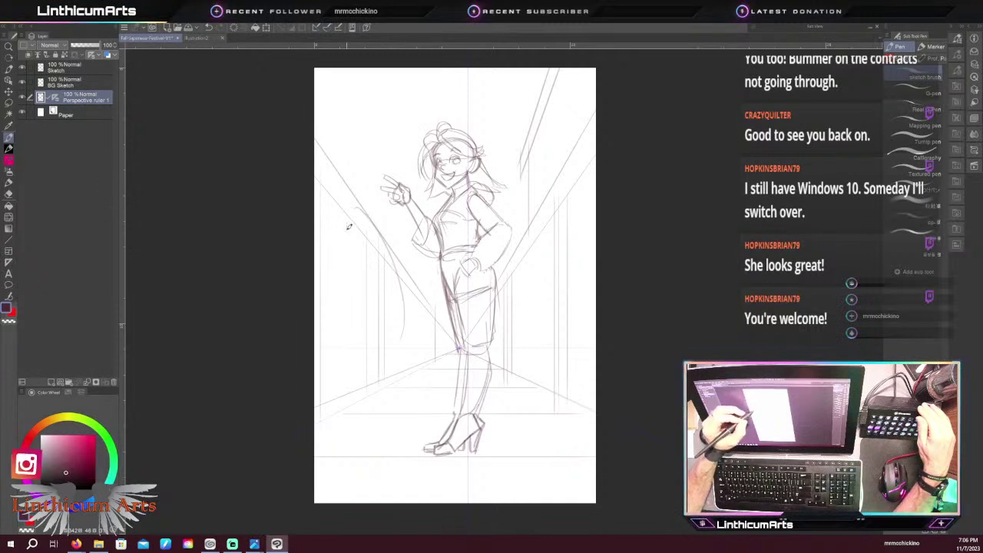
{"action": "key", "text": "ctrl+z"}
{"action": "left_click", "coordinate": [50, 85]}
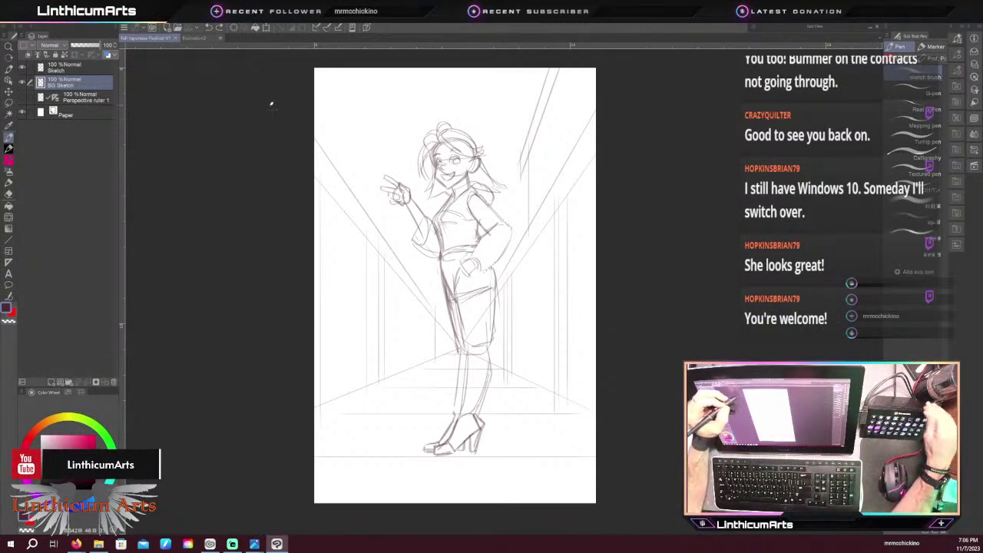
Sketch a row of round lantern shapes along the left wall's top line, shrinking toward the vanishing point
{"action": "scroll", "coordinate": [323, 234], "scroll_direction": "up", "scroll_amount": 2}
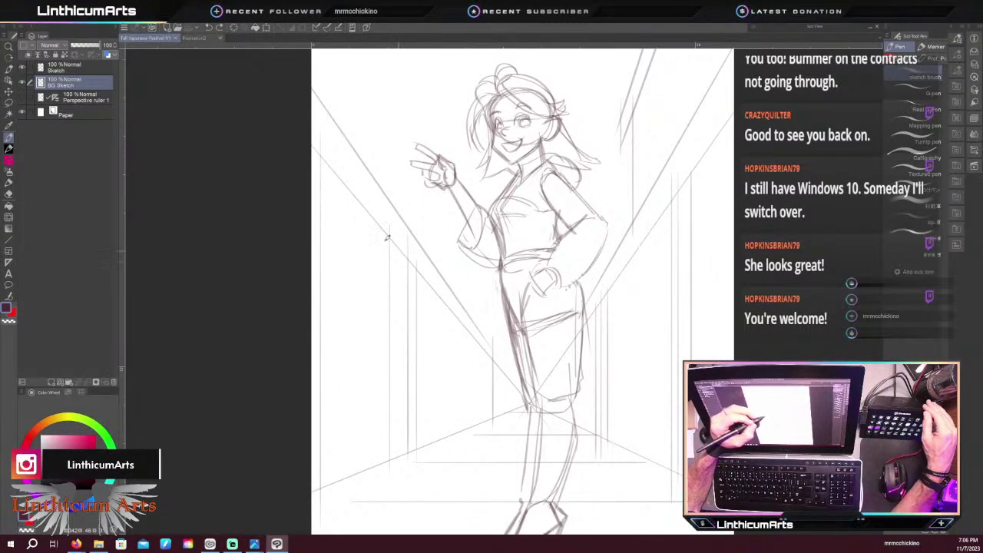
{"action": "mouse_move", "coordinate": [417, 250]}
{"action": "left_mouse_down"}
{"action": "mouse_move", "coordinate": [425, 296]}
{"action": "mouse_move", "coordinate": [404, 251]}
{"action": "left_mouse_up"}
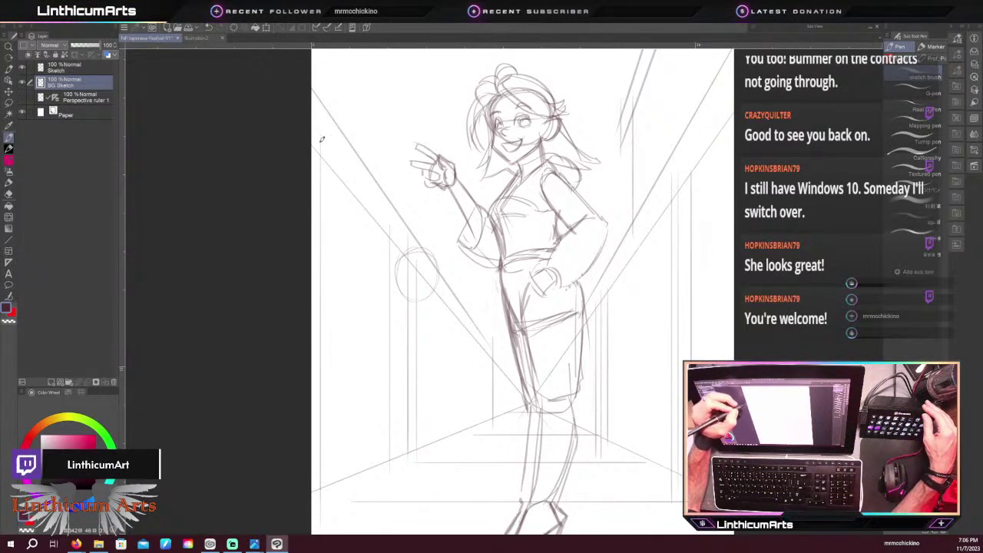
{"action": "mouse_move", "coordinate": [318, 174]}
{"action": "left_mouse_down"}
{"action": "mouse_move", "coordinate": [352, 140]}
{"action": "mouse_move", "coordinate": [334, 198]}
{"action": "mouse_move", "coordinate": [321, 136]}
{"action": "mouse_move", "coordinate": [361, 182]}
{"action": "left_mouse_up"}
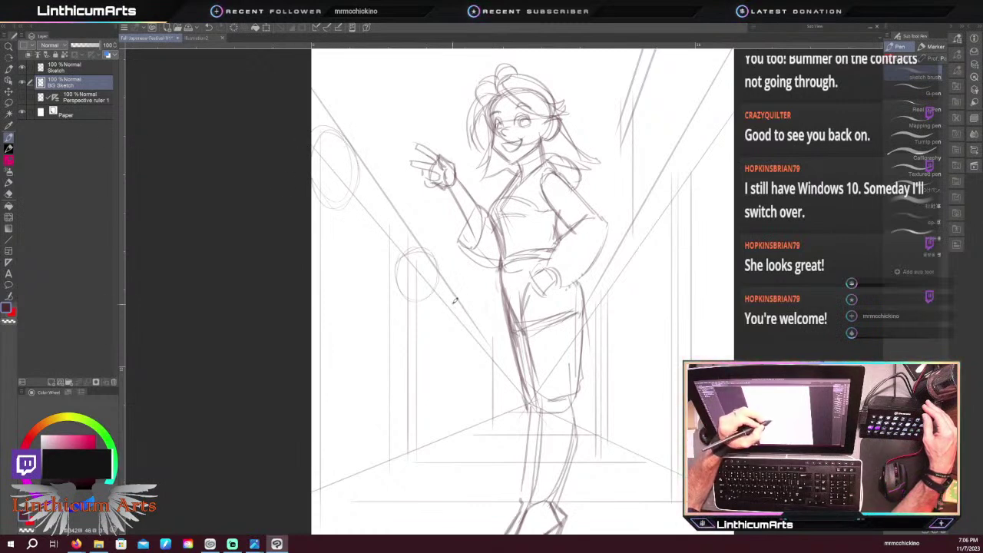
{"action": "mouse_move", "coordinate": [465, 304]}
{"action": "left_mouse_down"}
{"action": "mouse_move", "coordinate": [456, 324]}
{"action": "mouse_move", "coordinate": [482, 351]}
{"action": "mouse_move", "coordinate": [488, 344]}
{"action": "left_mouse_up"}
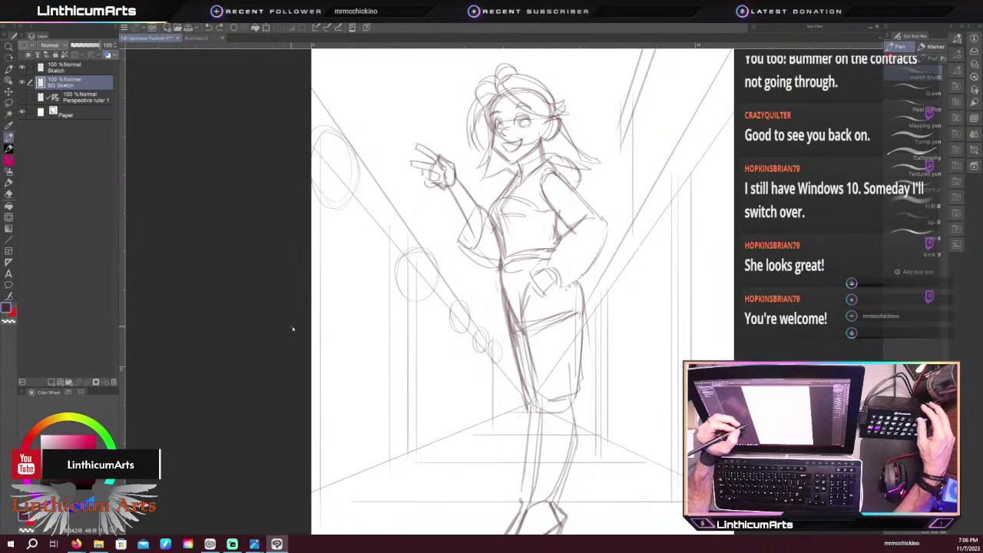
Sketch a matching row of oval lantern shapes along the right wall's top line, shrinking toward the figure
{"action": "key", "text": "ctrl+minus"}
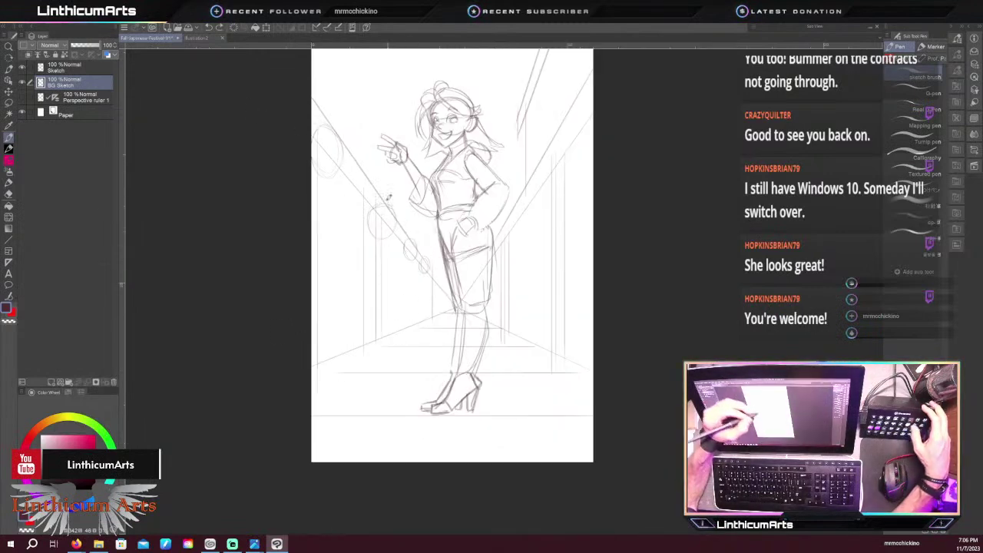
{"action": "left_click_drag", "start_coordinate": [391, 205], "coordinate": [399, 291]}
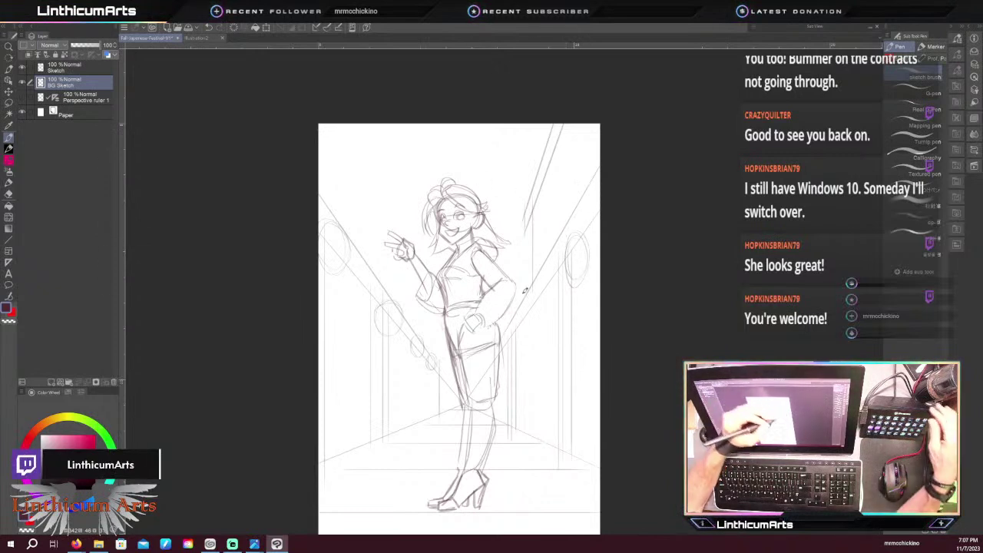
{"action": "mouse_move", "coordinate": [584, 243]}
{"action": "left_mouse_down"}
{"action": "mouse_move", "coordinate": [579, 282]}
{"action": "mouse_move", "coordinate": [523, 339]}
{"action": "left_mouse_up"}
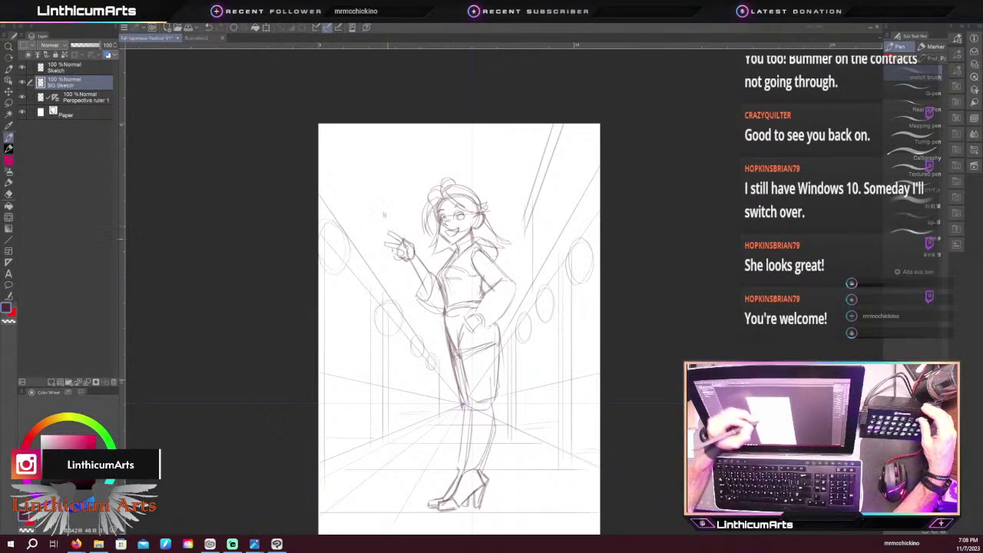
Fill the floor with lines converging on the vanishing point and sketch rounded barrel-like shapes at the foot of the left wall
{"action": "mouse_move", "coordinate": [385, 408]}
{"action": "left_mouse_down"}
{"action": "mouse_move", "coordinate": [386, 295]}
{"action": "mouse_move", "coordinate": [396, 297]}
{"action": "mouse_move", "coordinate": [404, 335]}
{"action": "left_mouse_up"}
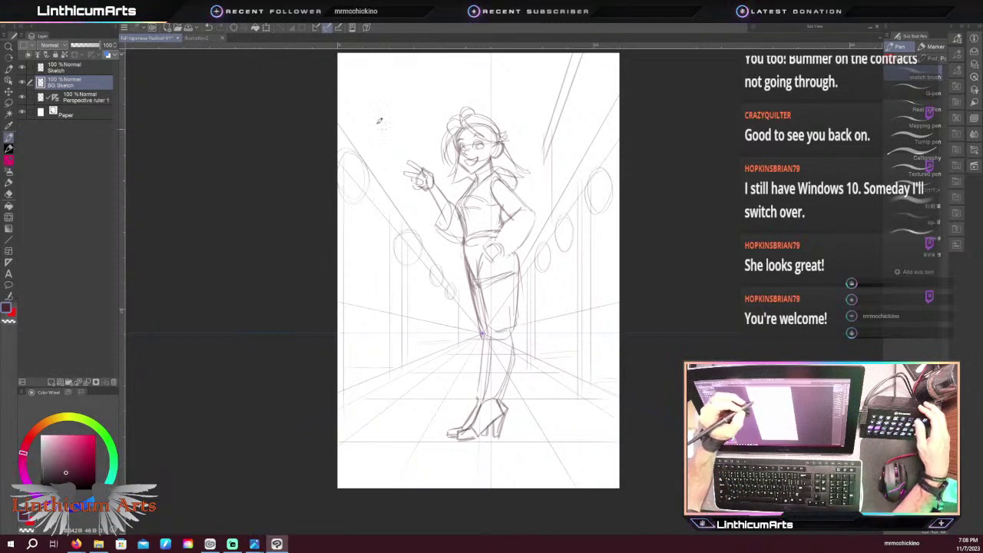
{"action": "left_click_drag", "start_coordinate": [408, 204], "coordinate": [390, 245]}
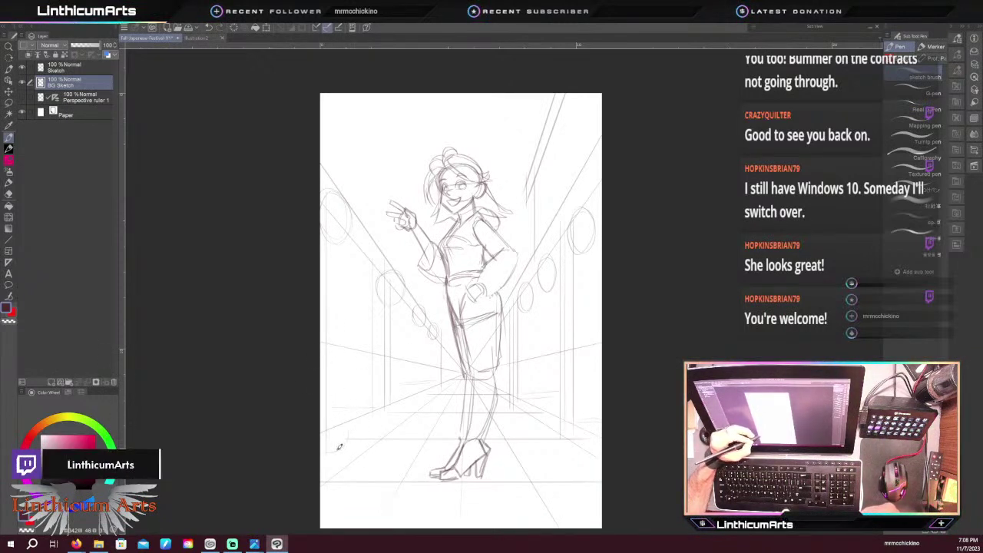
{"action": "mouse_move", "coordinate": [328, 405]}
{"action": "left_mouse_down"}
{"action": "mouse_move", "coordinate": [362, 433]}
{"action": "mouse_move", "coordinate": [332, 447]}
{"action": "left_mouse_up"}
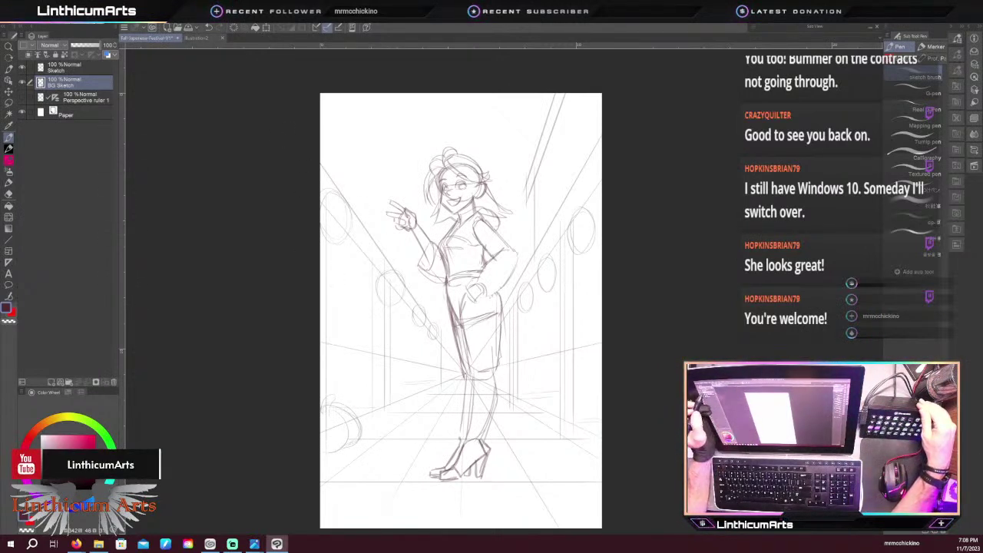
Scale down the figure on the Sketch layer and reposition it in the middle of the corridor
{"action": "left_click", "coordinate": [61, 68]}
{"action": "key", "text": "ctrl+t"}
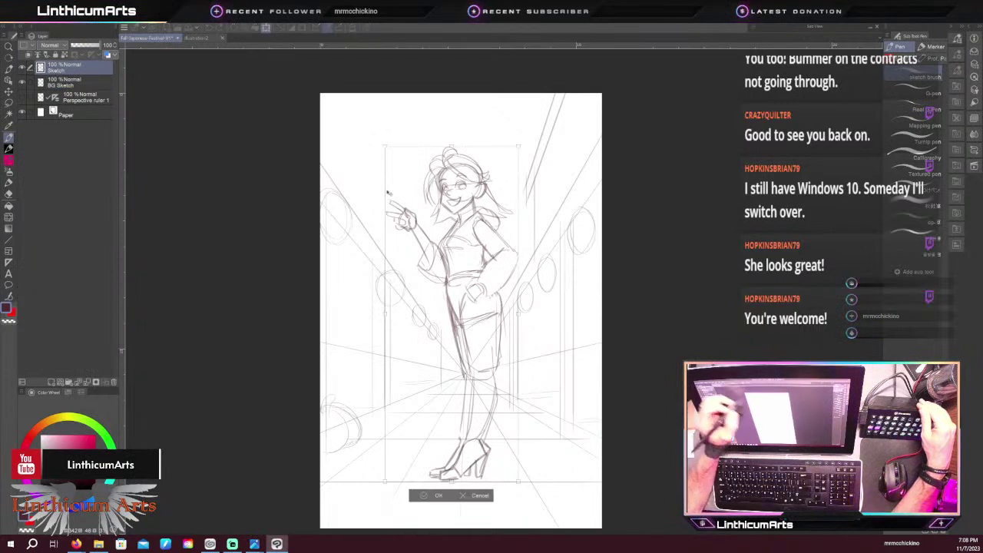
{"action": "left_click_drag", "start_coordinate": [414, 197], "coordinate": [421, 214]}
{"action": "left_click_drag", "start_coordinate": [473, 322], "coordinate": [459, 320]}
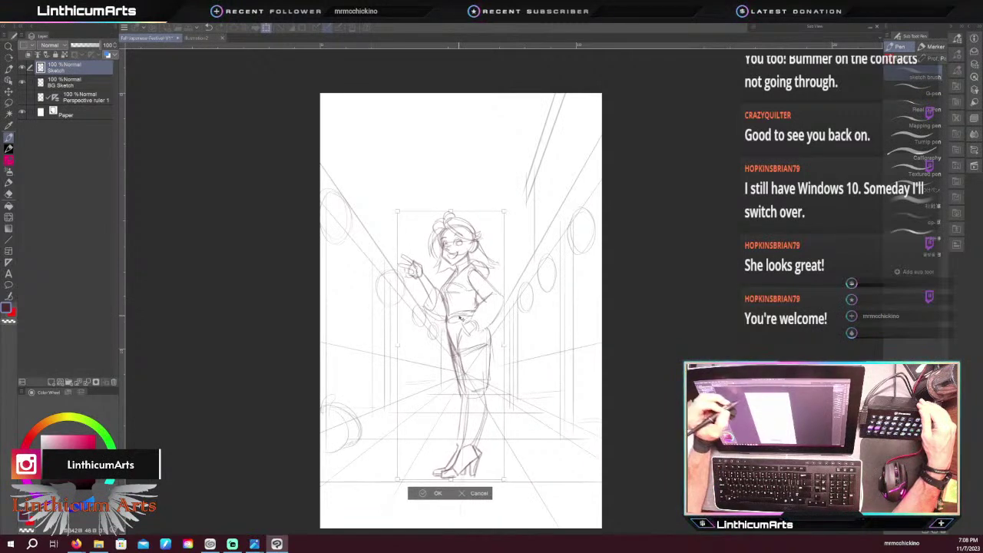
{"action": "left_click_drag", "start_coordinate": [505, 207], "coordinate": [509, 202]}
{"action": "left_click_drag", "start_coordinate": [461, 295], "coordinate": [456, 294]}
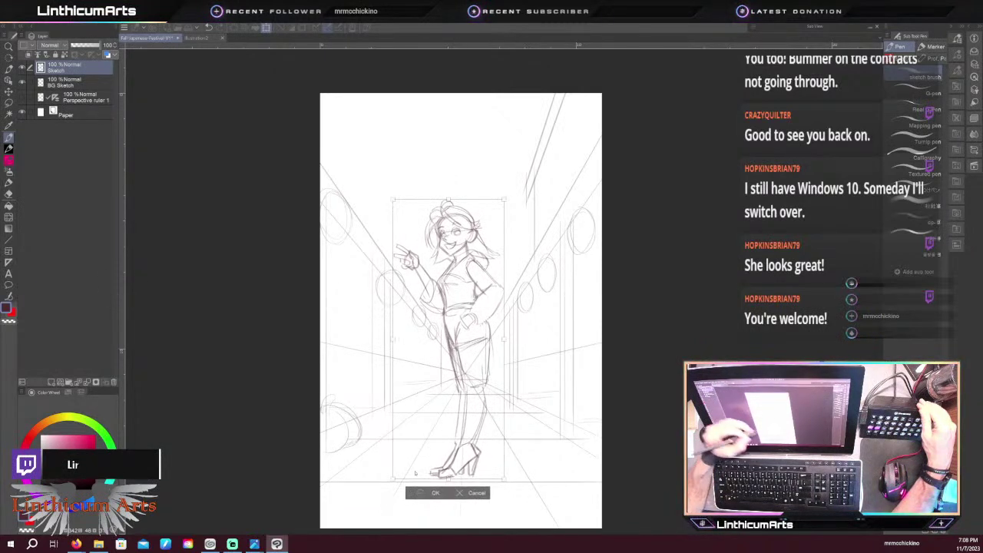
{"action": "left_click", "coordinate": [422, 493]}
On the BG Sketch layer, sketch a tub at the right wall's base and add vertical and steep converging lines to the building above
{"action": "left_click", "coordinate": [65, 82]}
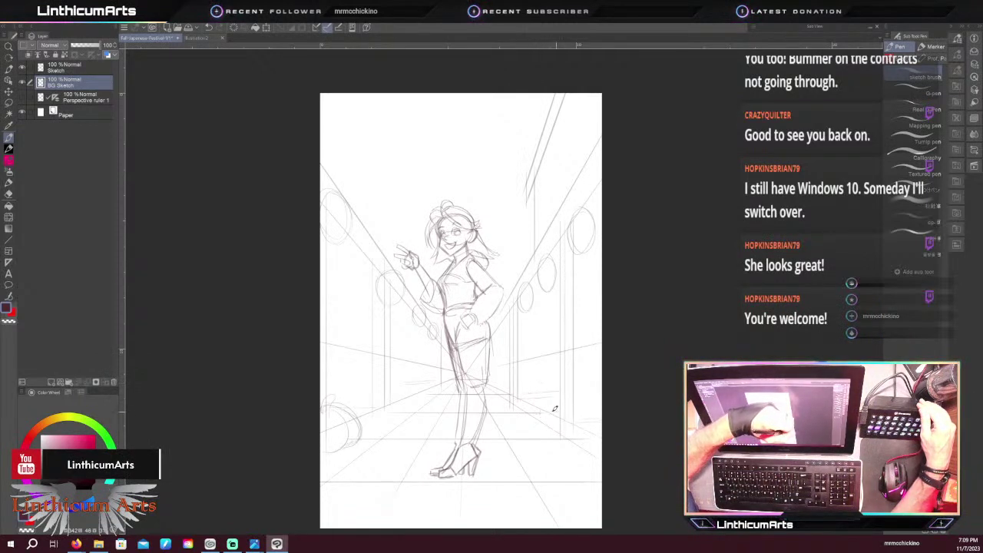
{"action": "mouse_move", "coordinate": [526, 414]}
{"action": "left_mouse_down"}
{"action": "mouse_move", "coordinate": [568, 436]}
{"action": "mouse_move", "coordinate": [527, 426]}
{"action": "mouse_move", "coordinate": [523, 408]}
{"action": "mouse_move", "coordinate": [570, 408]}
{"action": "left_mouse_up"}
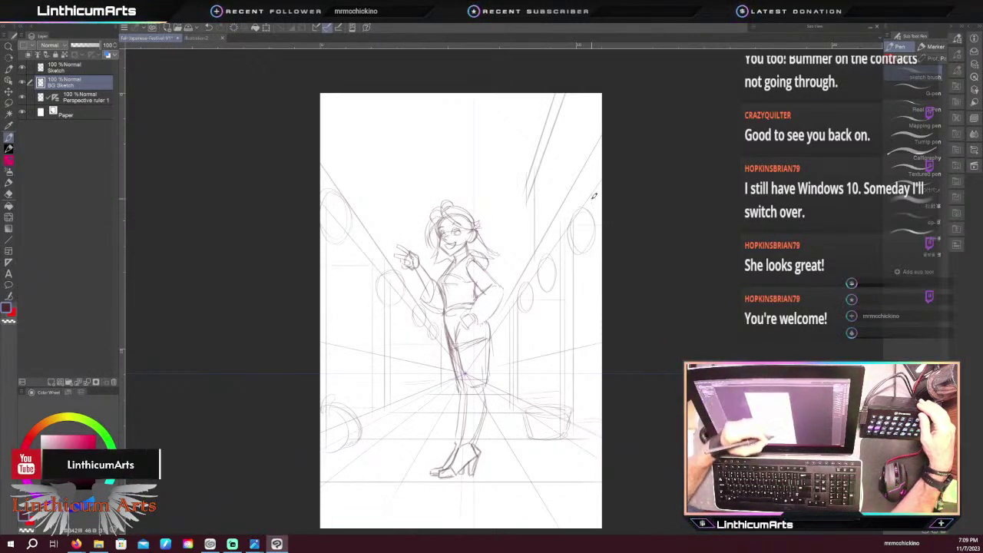
{"action": "mouse_move", "coordinate": [557, 154]}
{"action": "left_mouse_down"}
{"action": "mouse_move", "coordinate": [570, 132]}
{"action": "mouse_move", "coordinate": [543, 219]}
{"action": "left_mouse_up"}
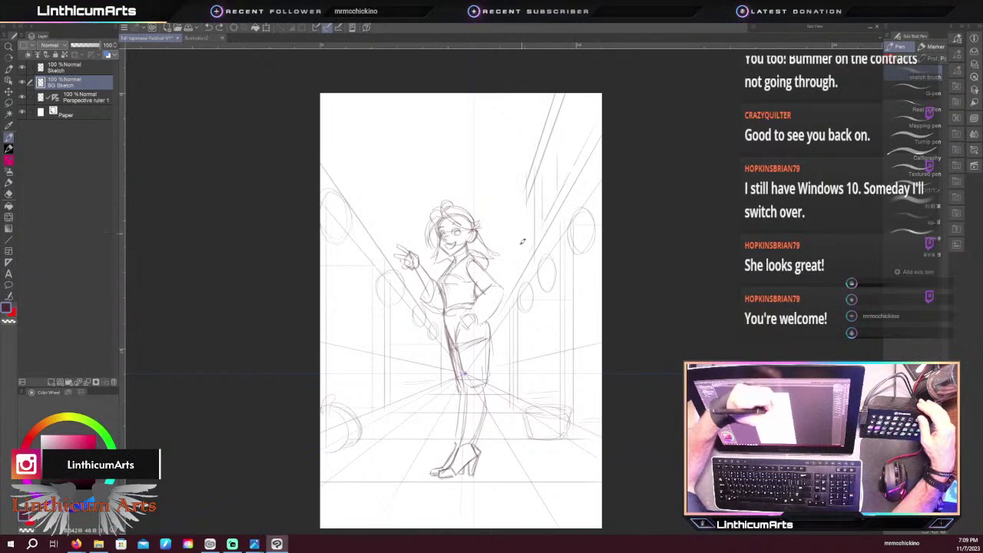
{"action": "left_click_drag", "start_coordinate": [586, 99], "coordinate": [545, 195]}
{"action": "left_click_drag", "start_coordinate": [580, 97], "coordinate": [541, 192]}
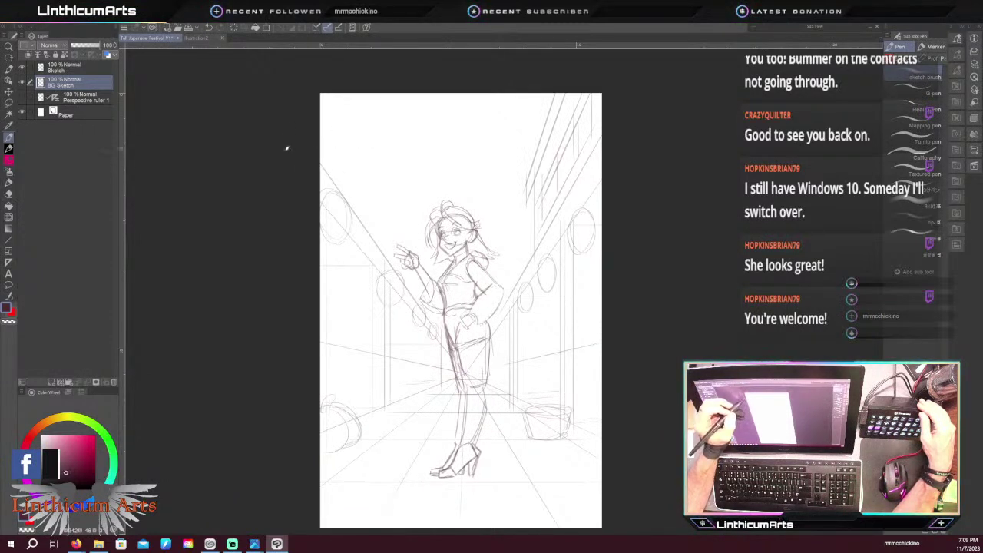
Sketch loose, wavy cloud outlines across the sky above and beside the figure's head
{"action": "left_click_drag", "start_coordinate": [323, 152], "coordinate": [447, 154]}
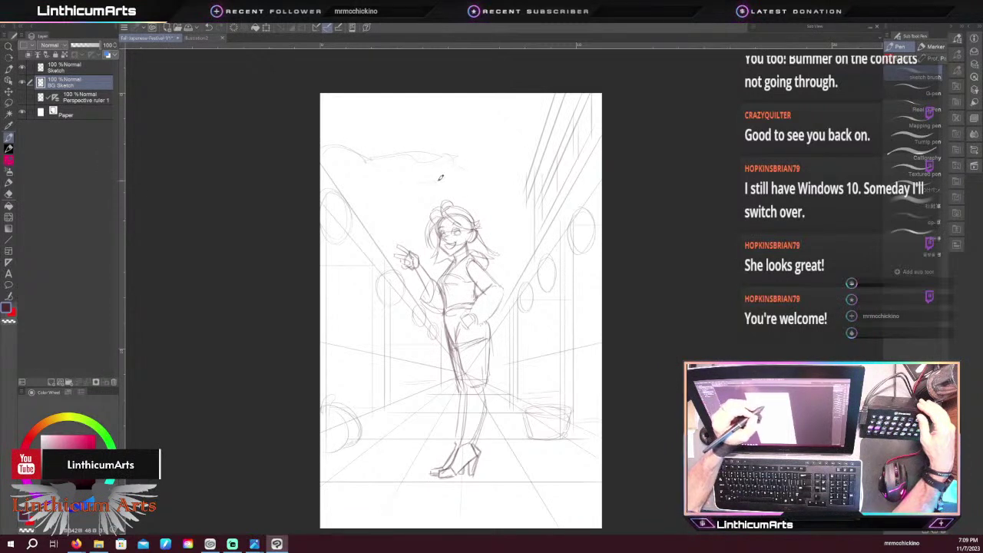
{"action": "left_click_drag", "start_coordinate": [440, 177], "coordinate": [375, 220]}
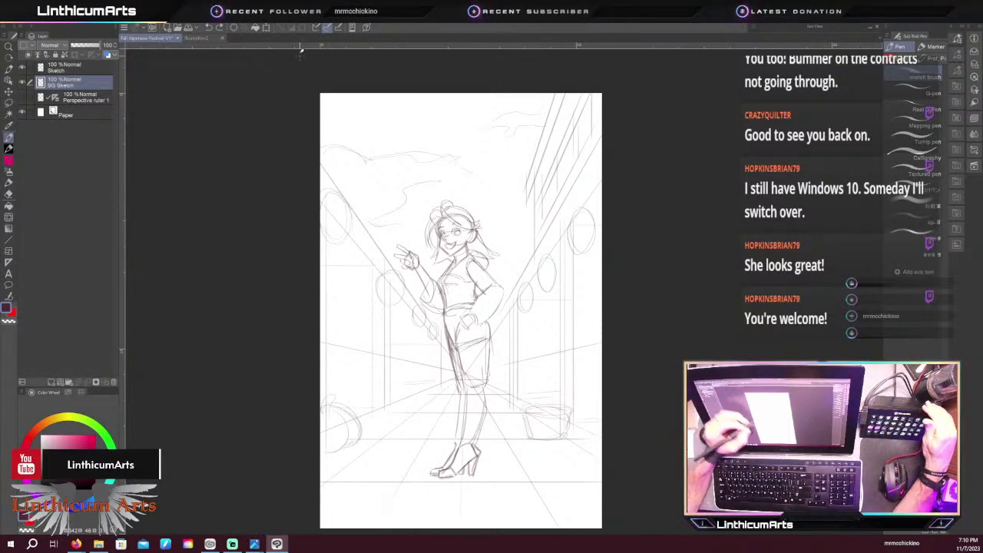
Add slanted eave lines to the left wall and sketch a small boxy stall with a raised flap beside the figure's thigh
{"action": "left_click_drag", "start_coordinate": [372, 300], "coordinate": [372, 266]}
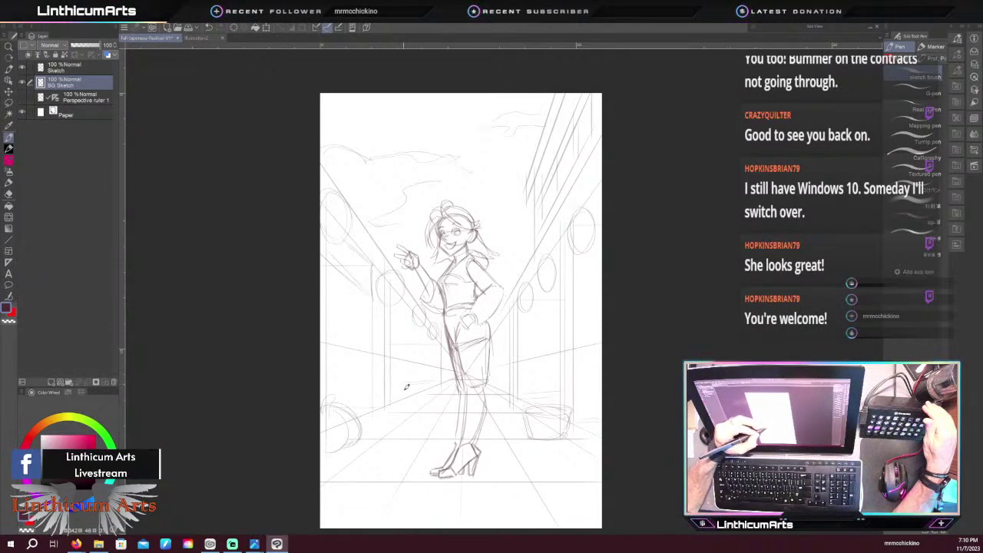
{"action": "mouse_move", "coordinate": [406, 360]}
{"action": "left_mouse_down"}
{"action": "mouse_move", "coordinate": [404, 392]}
{"action": "mouse_move", "coordinate": [425, 384]}
{"action": "left_mouse_up"}
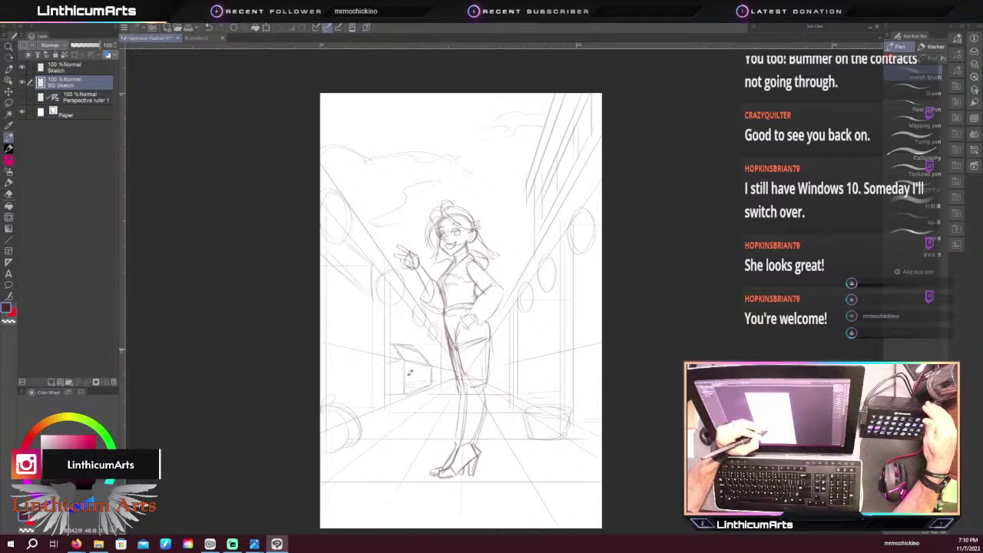
{"action": "mouse_move", "coordinate": [408, 366]}
{"action": "left_mouse_down"}
{"action": "mouse_move", "coordinate": [409, 378]}
{"action": "mouse_move", "coordinate": [430, 368]}
{"action": "left_mouse_up"}
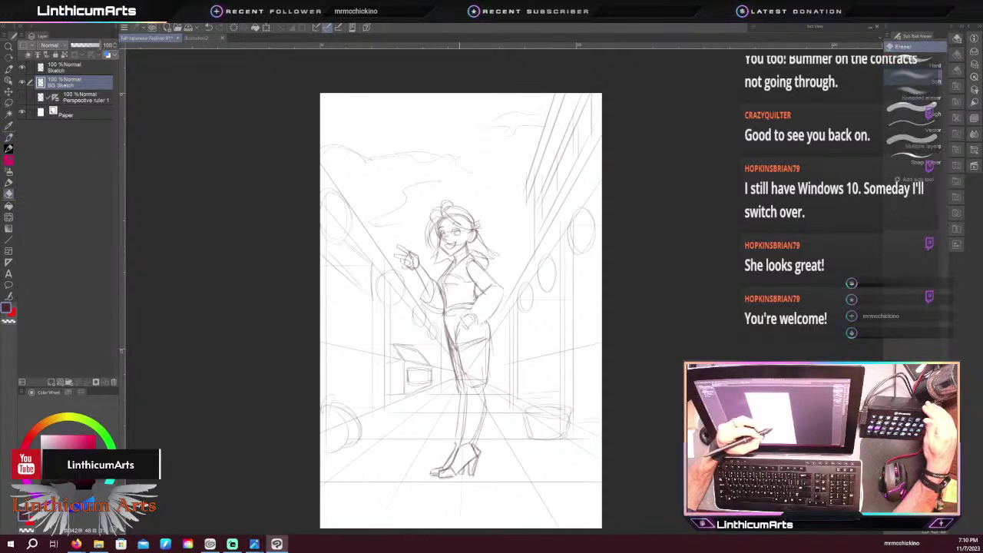
Sketch drooping cords across the sky with two hanging cylindrical lanterns, plus an awning-like shape on the right wall
{"action": "key", "text": "e"}
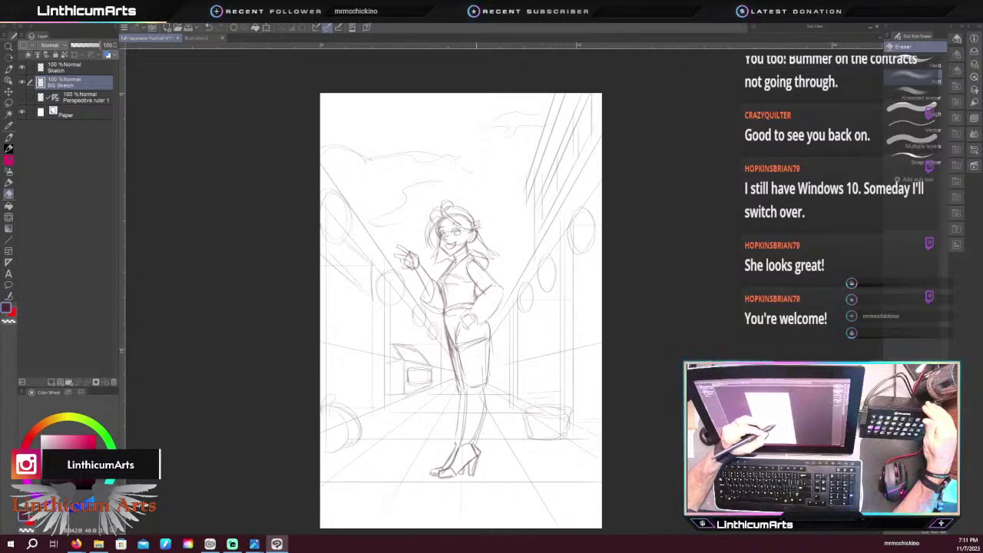
{"action": "key", "text": "p"}
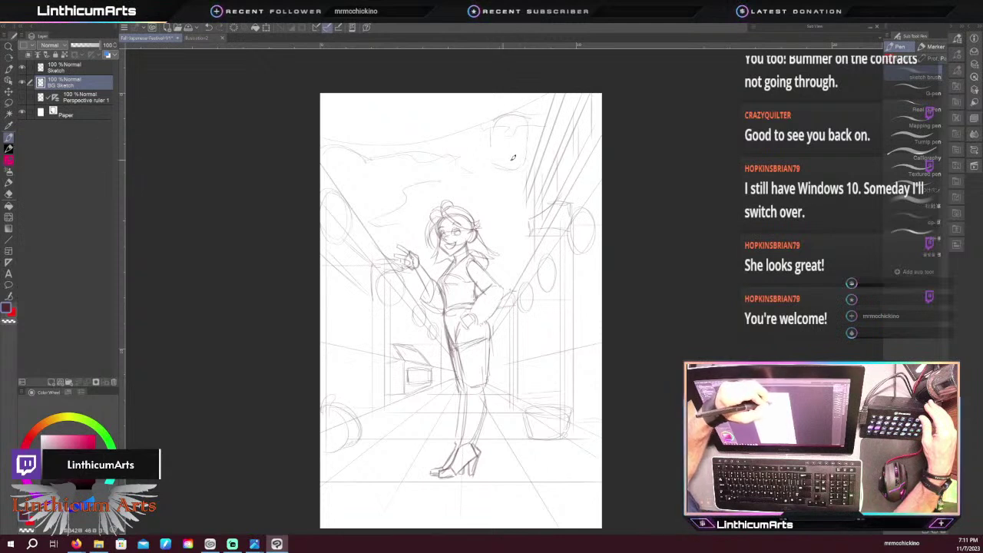
{"action": "mouse_move", "coordinate": [513, 158]}
{"action": "left_mouse_down"}
{"action": "mouse_move", "coordinate": [493, 160]}
{"action": "mouse_move", "coordinate": [524, 162]}
{"action": "left_mouse_up"}
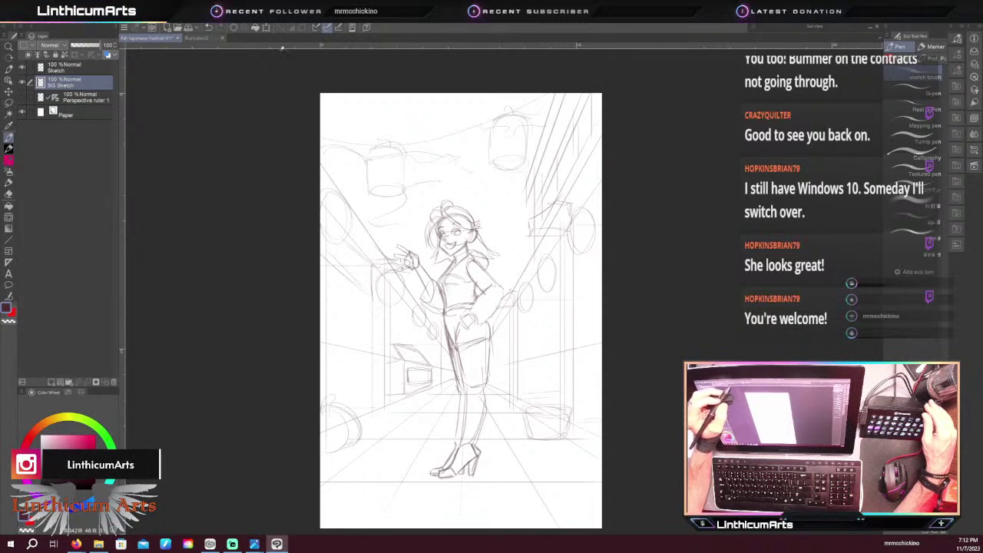
Enlarge the standing figure on the Sketch layer and reposition it so it fills more of the street scene
{"action": "left_click", "coordinate": [57, 68]}
{"action": "key", "text": "ctrl+t"}
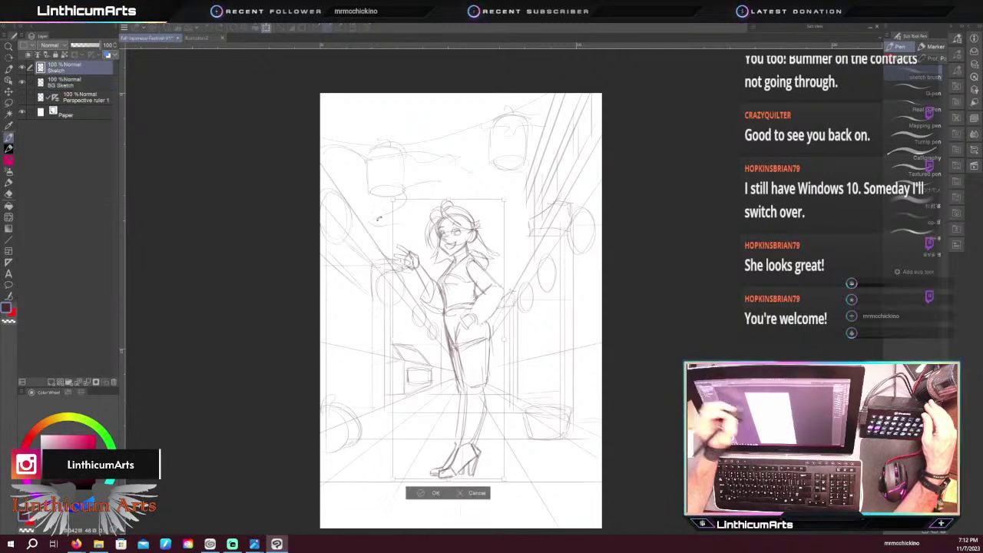
{"action": "left_click_drag", "start_coordinate": [392, 199], "coordinate": [384, 175]}
{"action": "left_click_drag", "start_coordinate": [444, 281], "coordinate": [447, 305]}
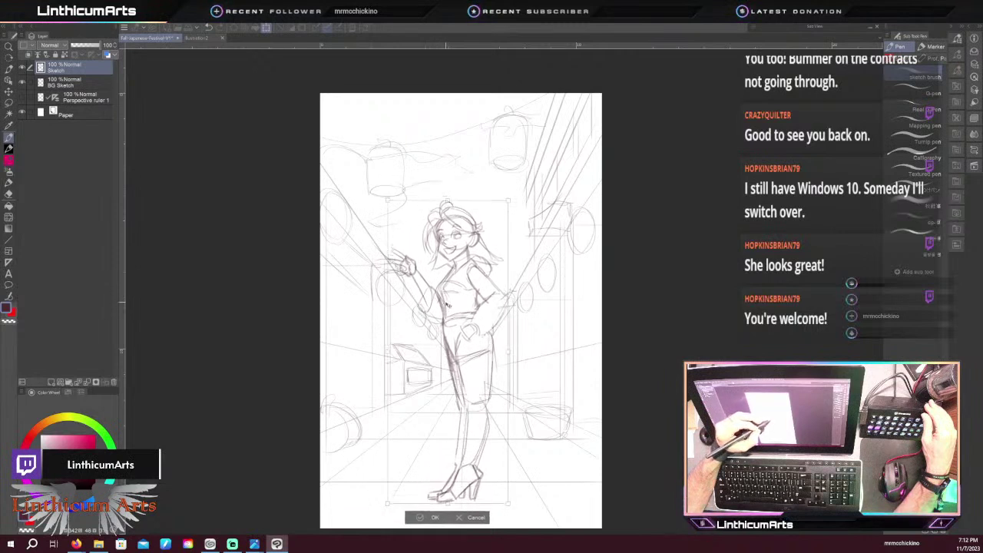
{"action": "left_click_drag", "start_coordinate": [386, 201], "coordinate": [371, 175]}
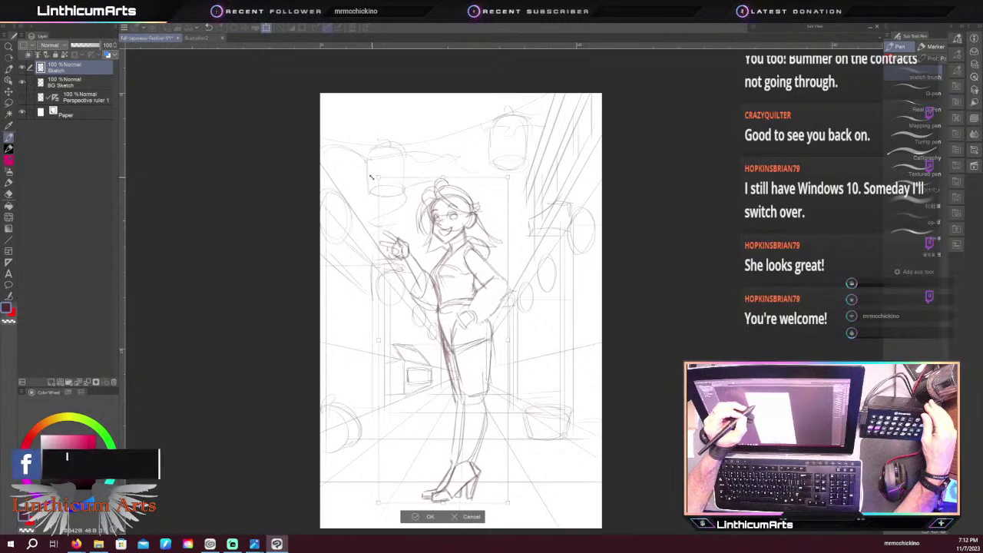
{"action": "mouse_move", "coordinate": [445, 285]}
{"action": "left_mouse_down"}
{"action": "mouse_move", "coordinate": [449, 295]}
{"action": "mouse_move", "coordinate": [448, 251]}
{"action": "mouse_move", "coordinate": [441, 261]}
{"action": "left_mouse_up"}
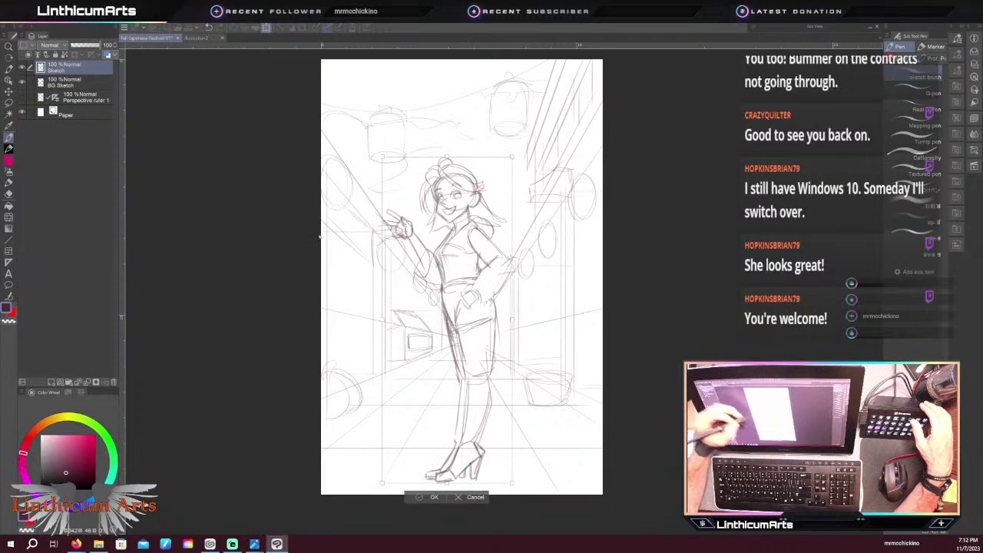
{"action": "key", "text": "Return"}
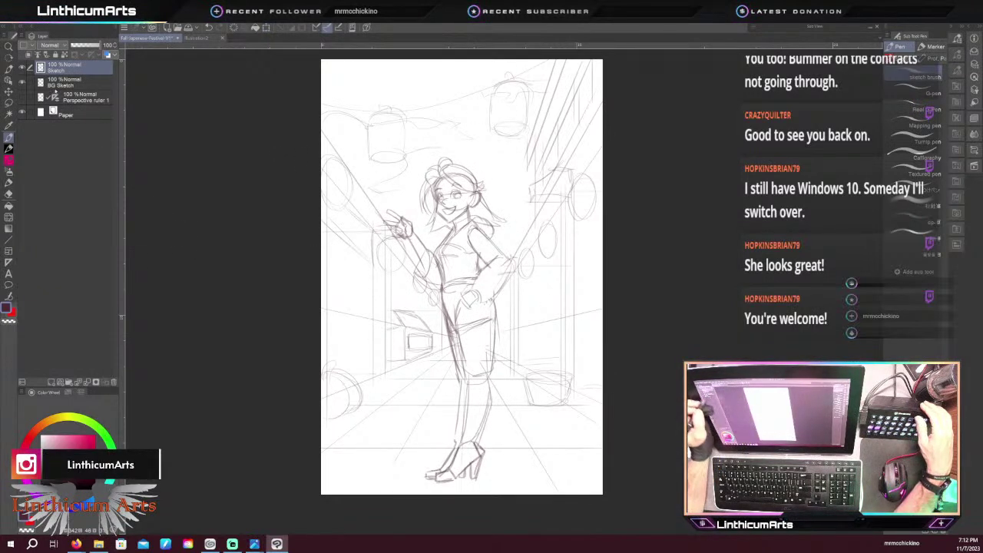
On the BG Sketch layer, erase background lines that run through the figure's body
{"action": "left_click", "coordinate": [58, 83]}
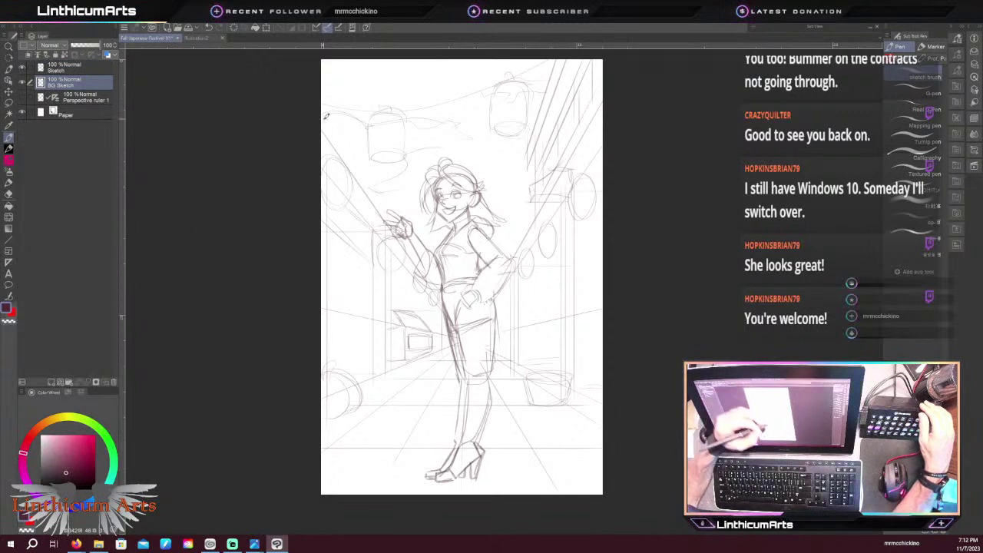
{"action": "key", "text": "e"}
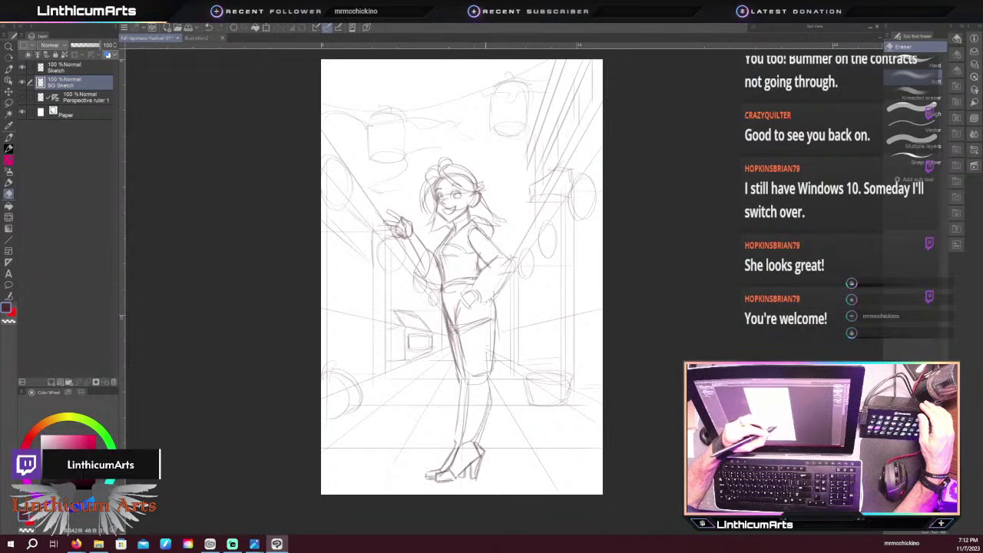
{"action": "key", "text": "p"}
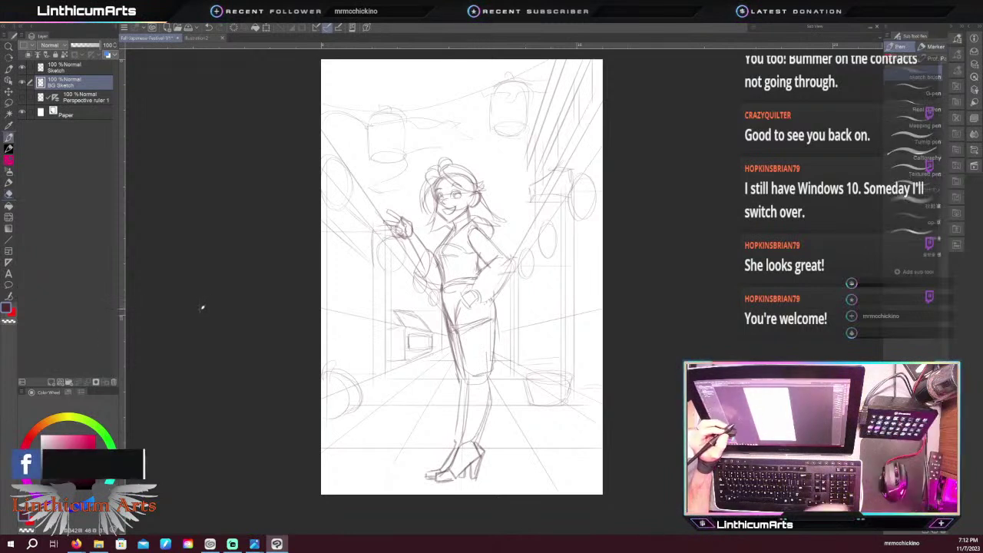
On the Sketch layer, sketch the side contours and ankle-length hem of a long skirt over the figure's legs
{"action": "key", "text": "alt+bracketright"}
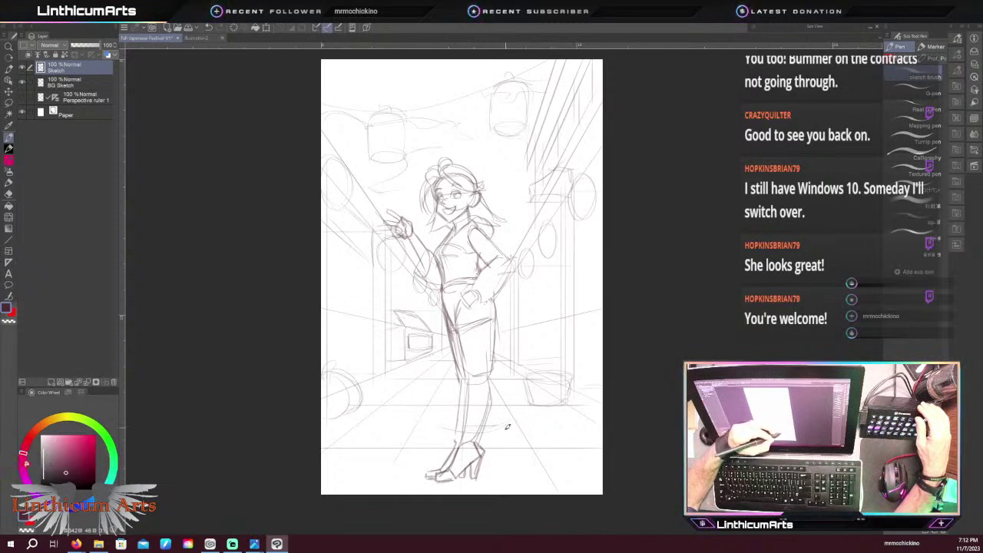
{"action": "mouse_move", "coordinate": [498, 321]}
{"action": "left_mouse_down"}
{"action": "mouse_move", "coordinate": [504, 423]}
{"action": "mouse_move", "coordinate": [503, 399]}
{"action": "left_mouse_up"}
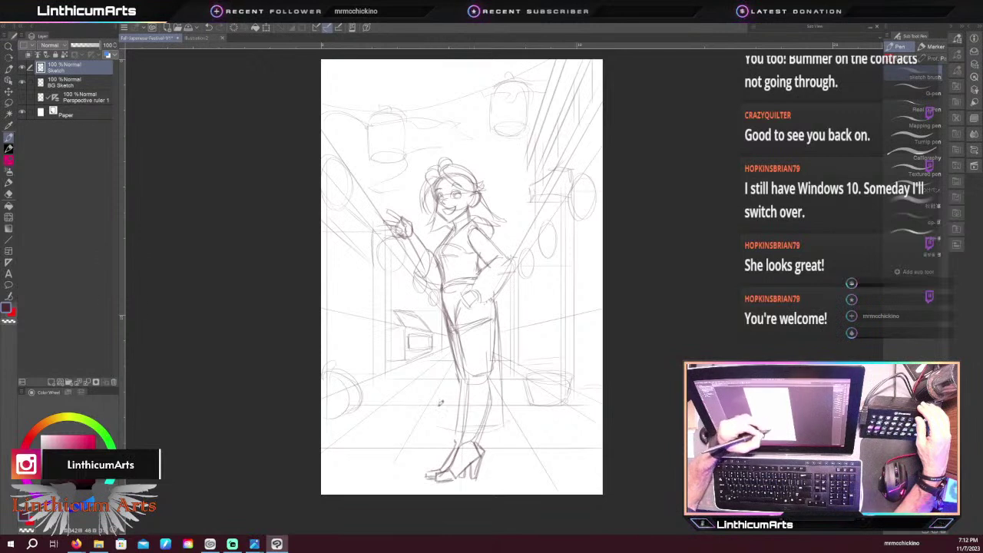
{"action": "left_click_drag", "start_coordinate": [447, 309], "coordinate": [443, 416]}
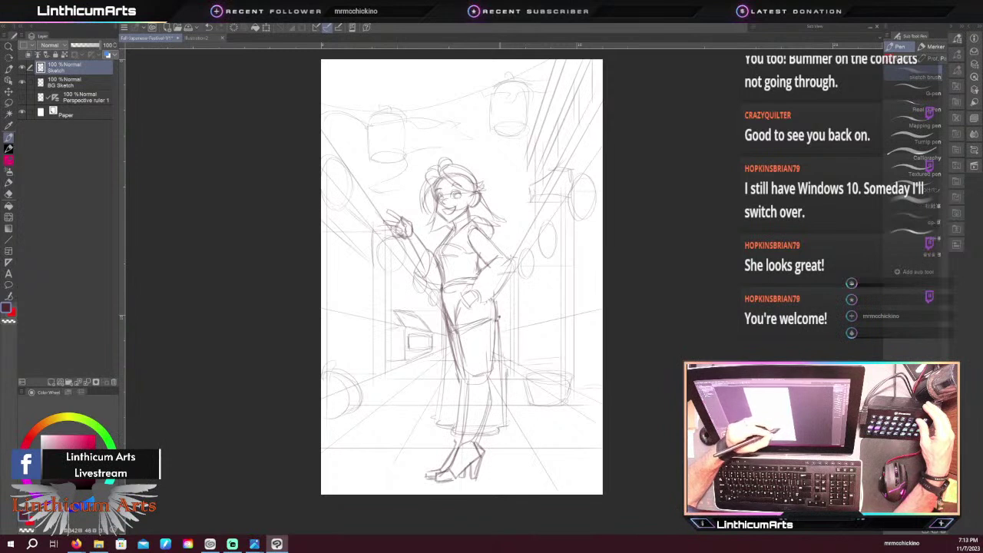
Erase the leg lines inside the skirt and draw its long front edge and vertical folds down to the hem
{"action": "key", "text": "e"}
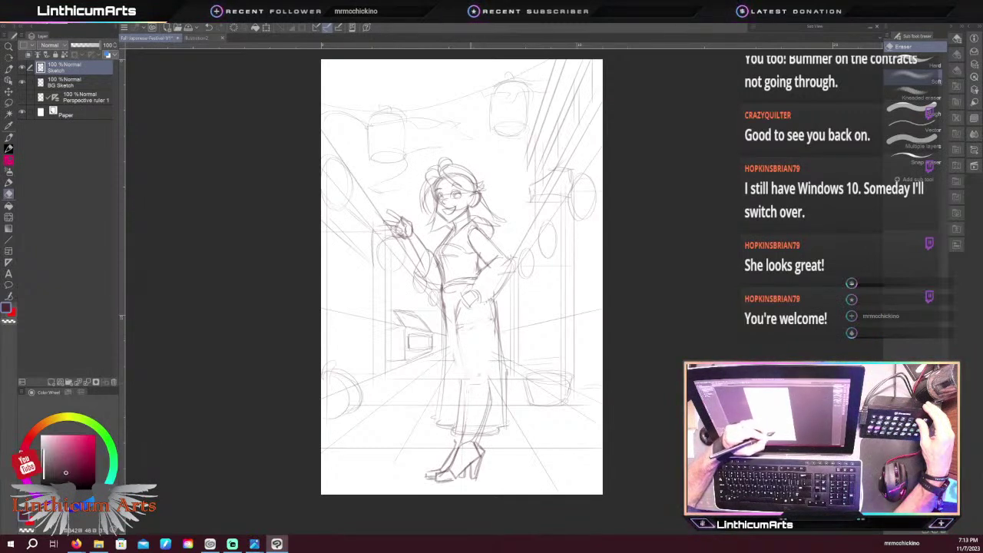
{"action": "key", "text": "p"}
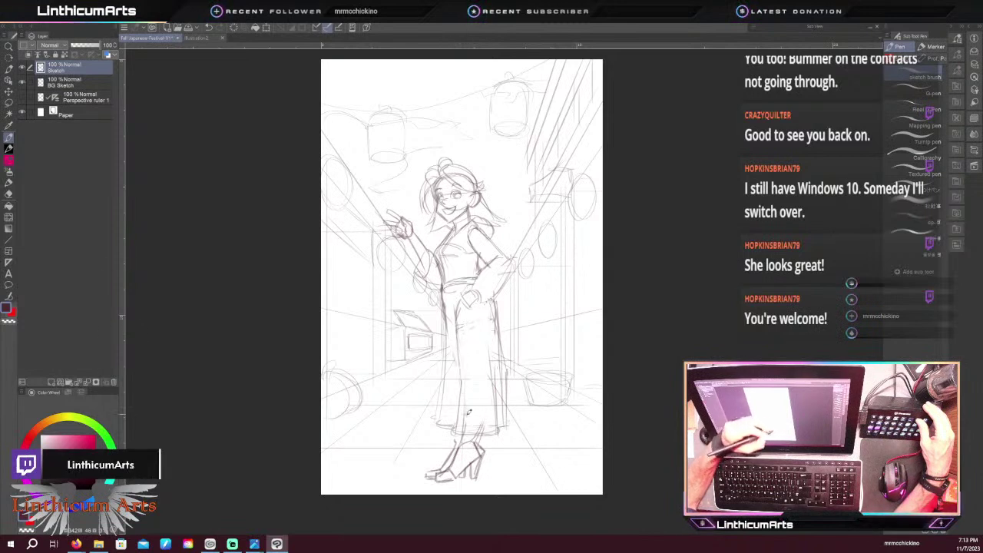
{"action": "left_click_drag", "start_coordinate": [456, 309], "coordinate": [464, 400]}
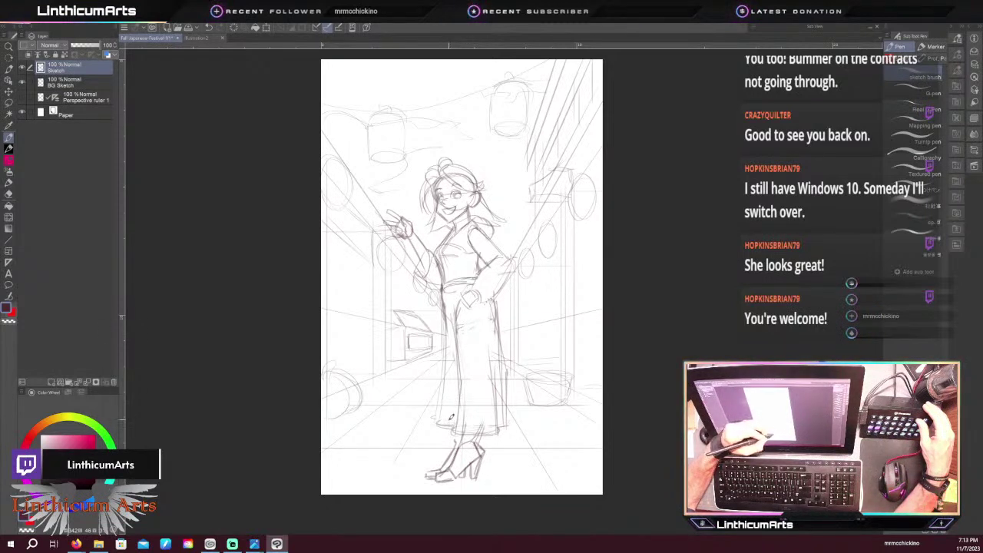
{"action": "left_click_drag", "start_coordinate": [457, 361], "coordinate": [452, 429]}
{"action": "left_click_drag", "start_coordinate": [448, 346], "coordinate": [435, 420]}
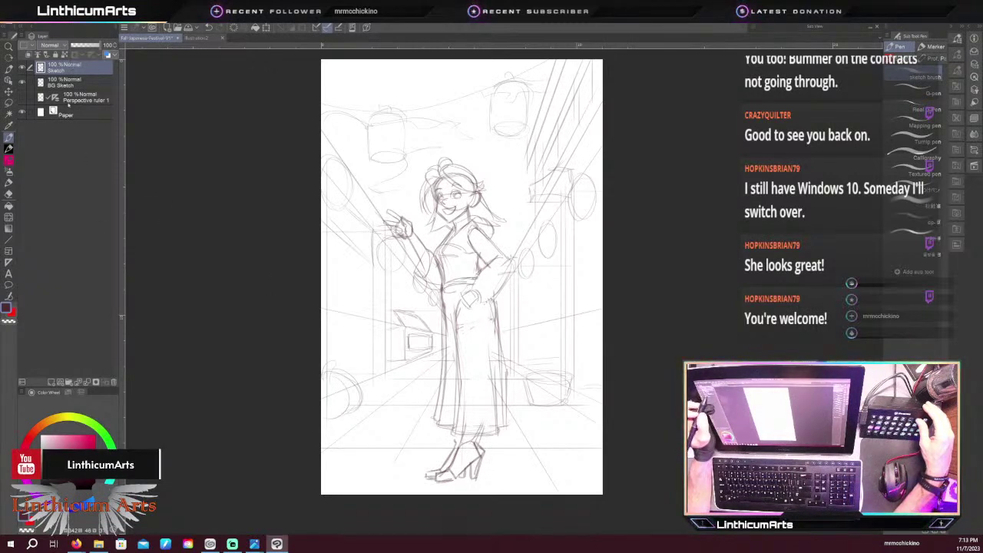
Add a new layer above BG Sketch and name it BG People
{"action": "left_click", "coordinate": [68, 82]}
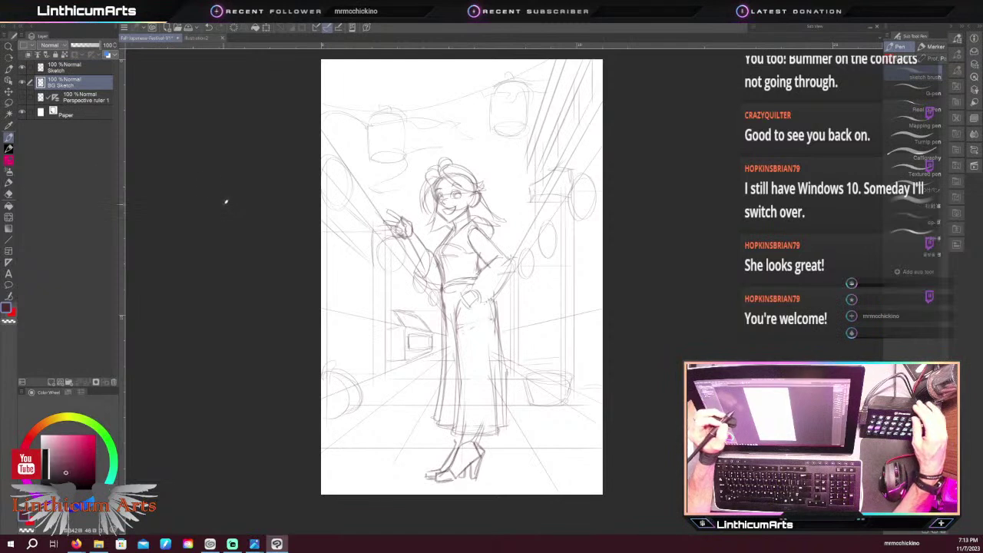
{"action": "key", "text": "ctrl+shift+n"}
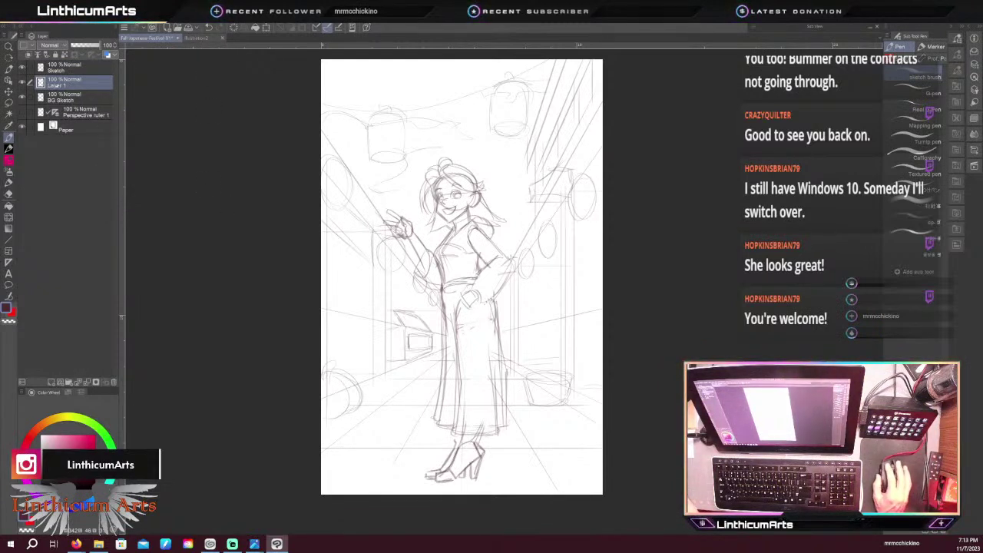
{"action": "double_click", "coordinate": [60, 84]}
{"action": "type", "text": "BG Pencil"}
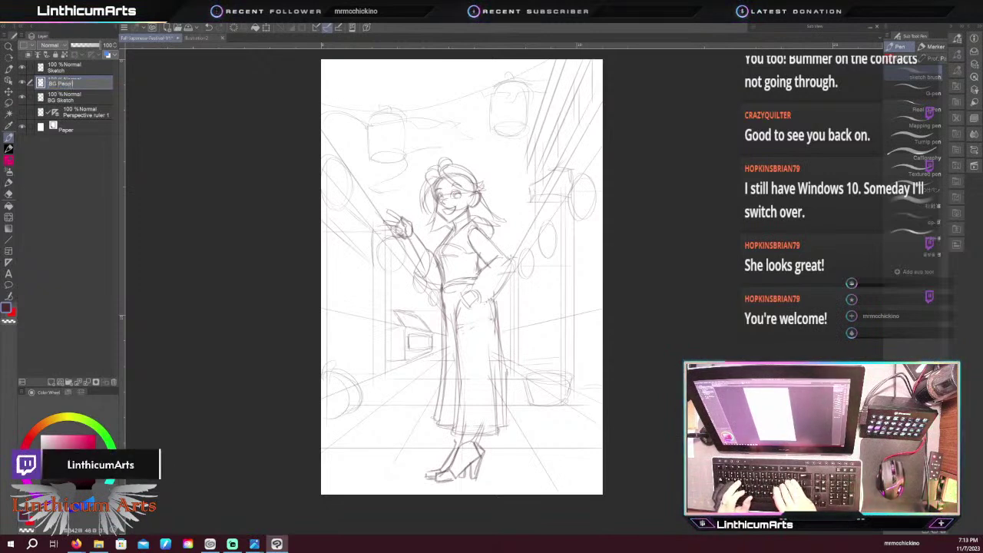
{"action": "key", "text": "Return"}
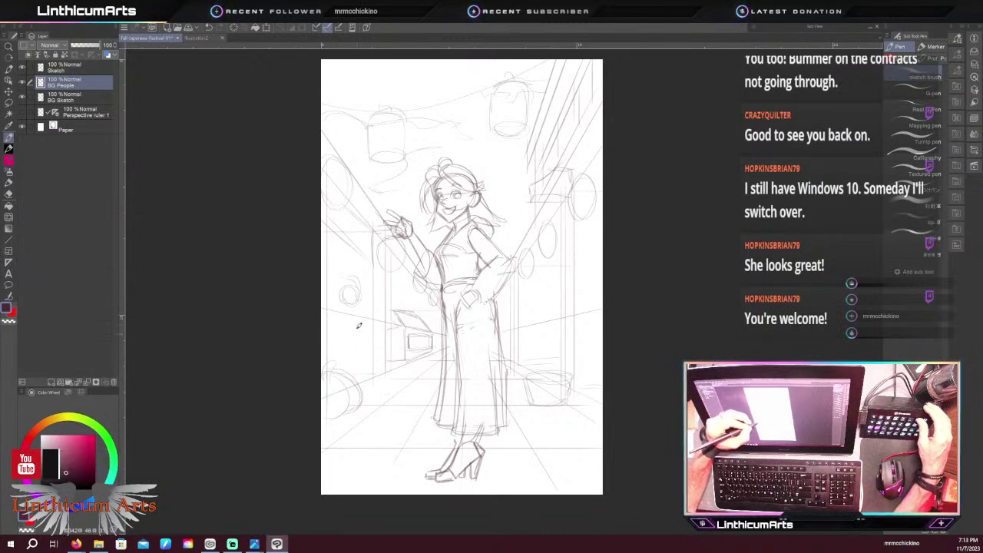
Redo the first head, then sketch two people standing by the left wall and a small distant person beside the boxy stall
{"action": "key", "text": "ctrl+z"}
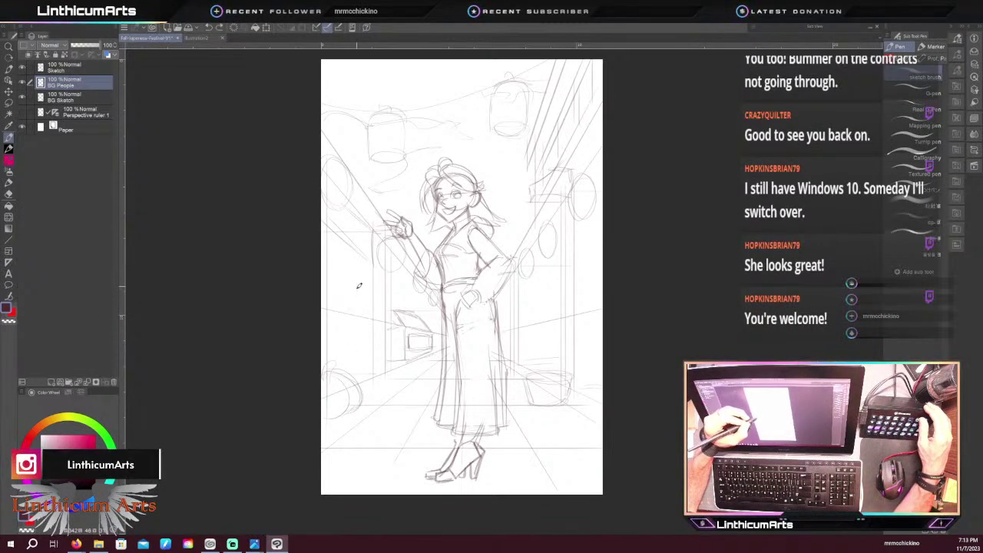
{"action": "left_click_drag", "start_coordinate": [355, 289], "coordinate": [357, 263]}
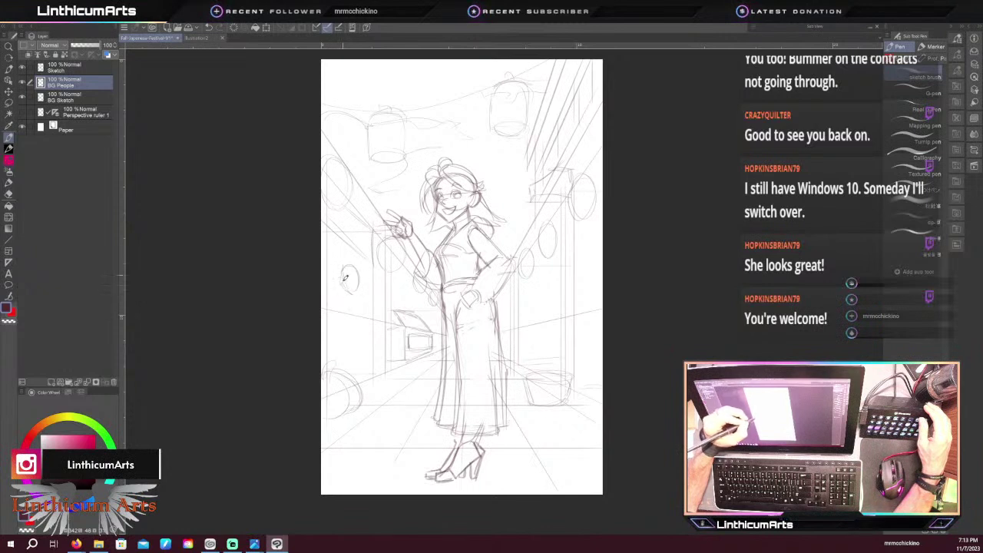
{"action": "left_click_drag", "start_coordinate": [355, 294], "coordinate": [342, 343]}
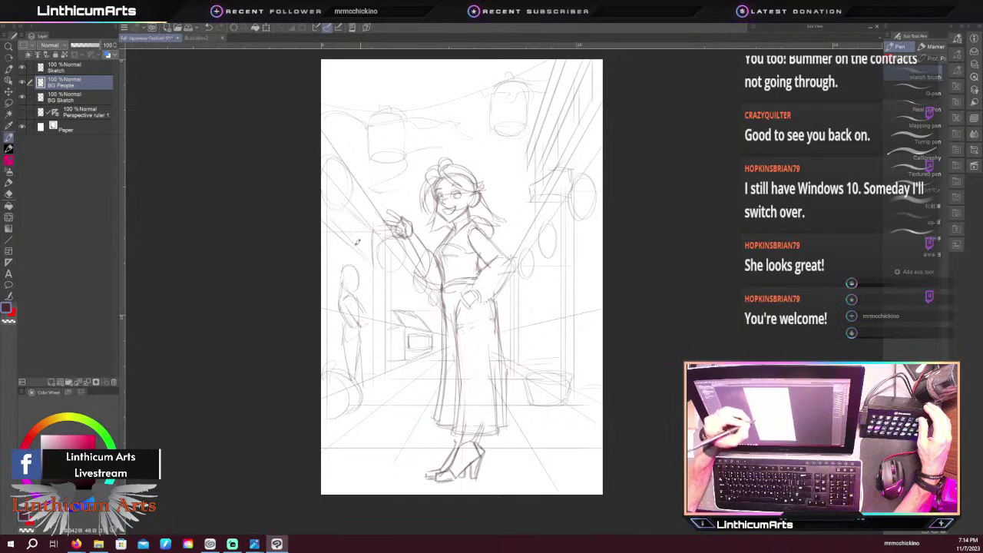
{"action": "left_click_drag", "start_coordinate": [364, 298], "coordinate": [374, 296]}
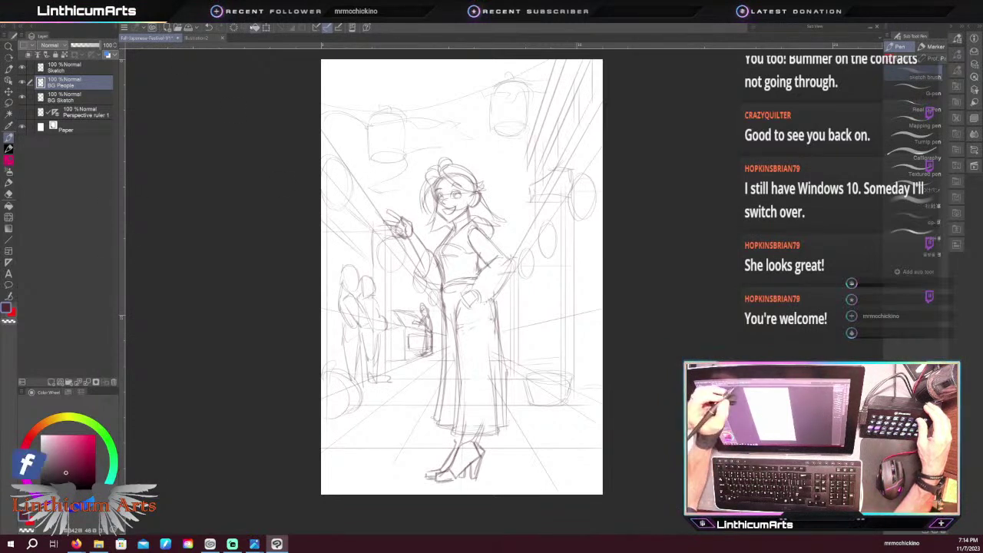
Lasso the small distant person beside the stall, enlarge it slightly so its feet sit lower, and deselect
{"action": "key", "text": "m"}
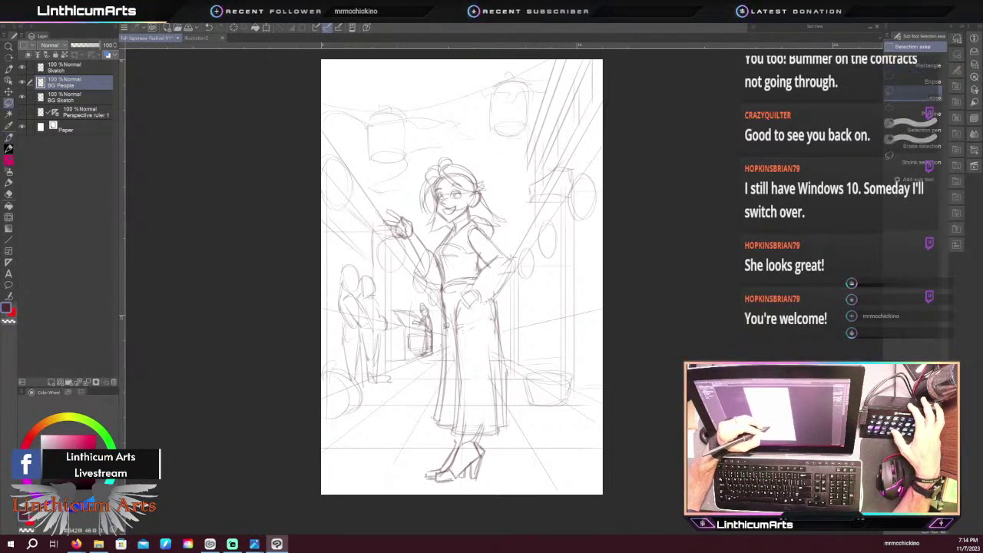
{"action": "left_click", "coordinate": [460, 378]}
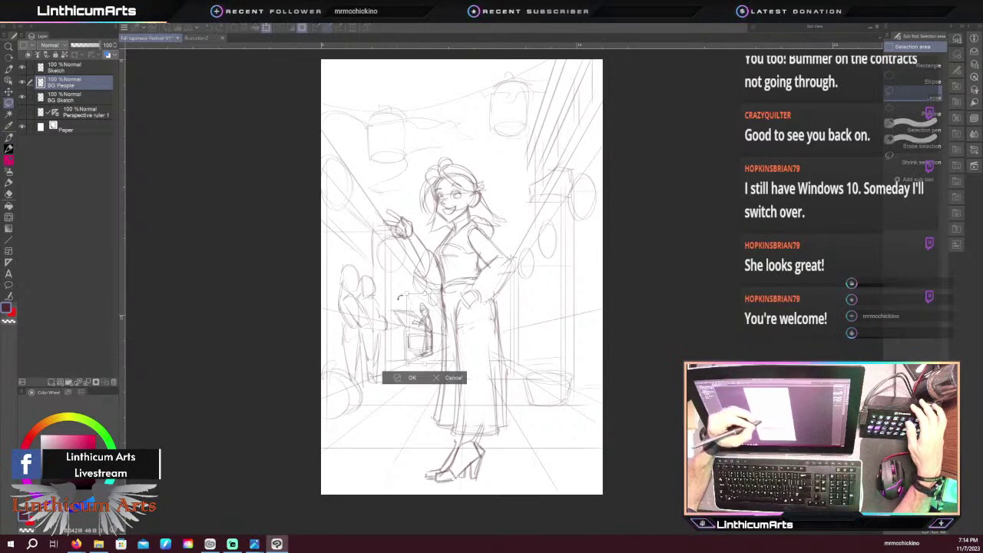
{"action": "mouse_move", "coordinate": [404, 292]}
{"action": "left_mouse_down"}
{"action": "mouse_move", "coordinate": [428, 334]}
{"action": "mouse_move", "coordinate": [407, 290]}
{"action": "left_mouse_up"}
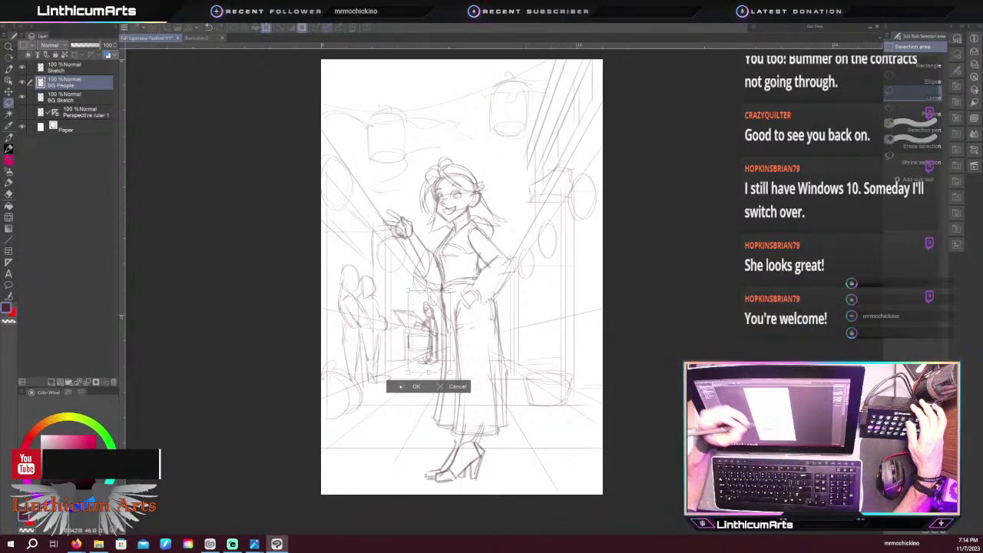
{"action": "left_click", "coordinate": [402, 387]}
{"action": "key", "text": "ctrl+d"}
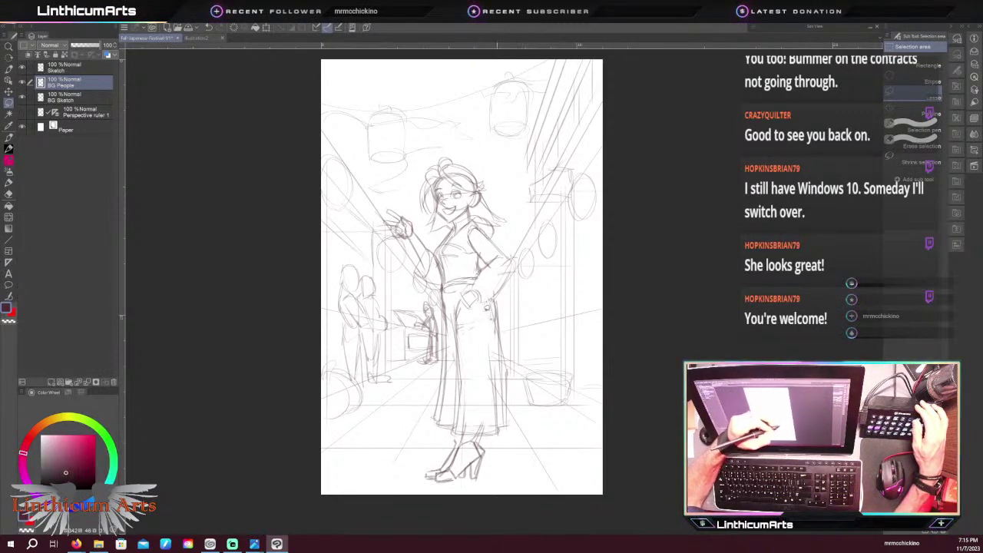
Sketch a stall counter with supports along the right wall and a vendor's head and upper body behind it
{"action": "key", "text": "p"}
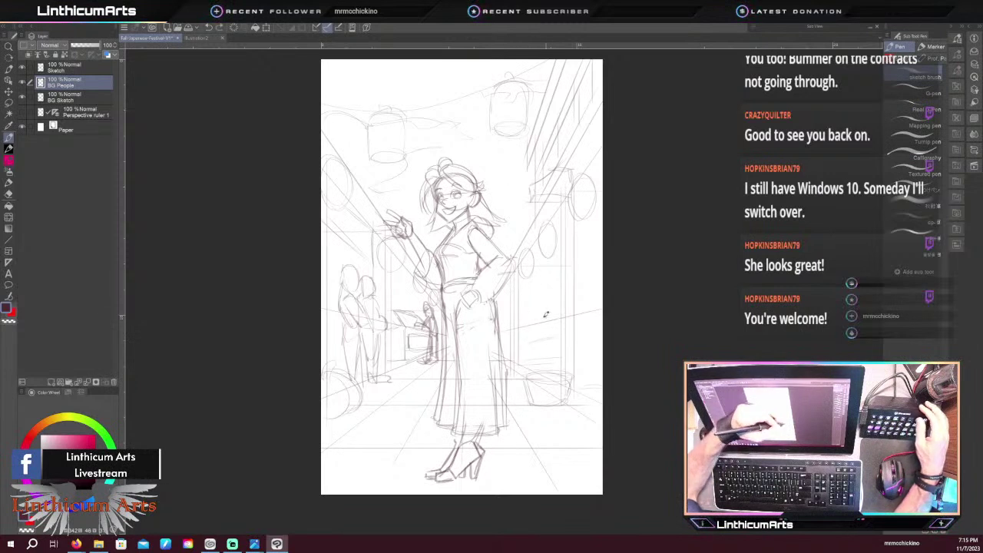
{"action": "left_click_drag", "start_coordinate": [533, 327], "coordinate": [552, 323]}
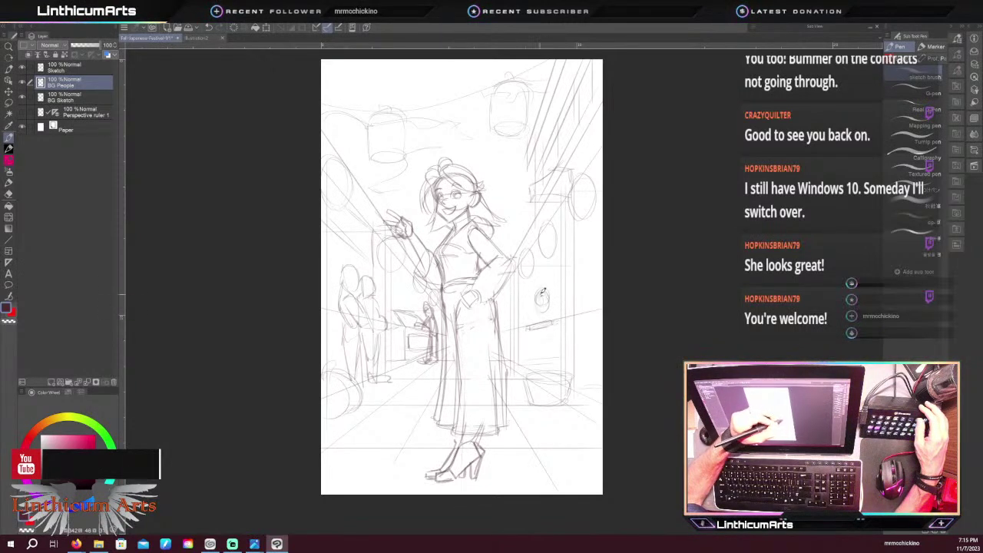
{"action": "mouse_move", "coordinate": [538, 297]}
{"action": "left_mouse_down"}
{"action": "mouse_move", "coordinate": [532, 317]}
{"action": "mouse_move", "coordinate": [557, 304]}
{"action": "mouse_move", "coordinate": [535, 327]}
{"action": "mouse_move", "coordinate": [559, 316]}
{"action": "mouse_move", "coordinate": [551, 329]}
{"action": "left_mouse_up"}
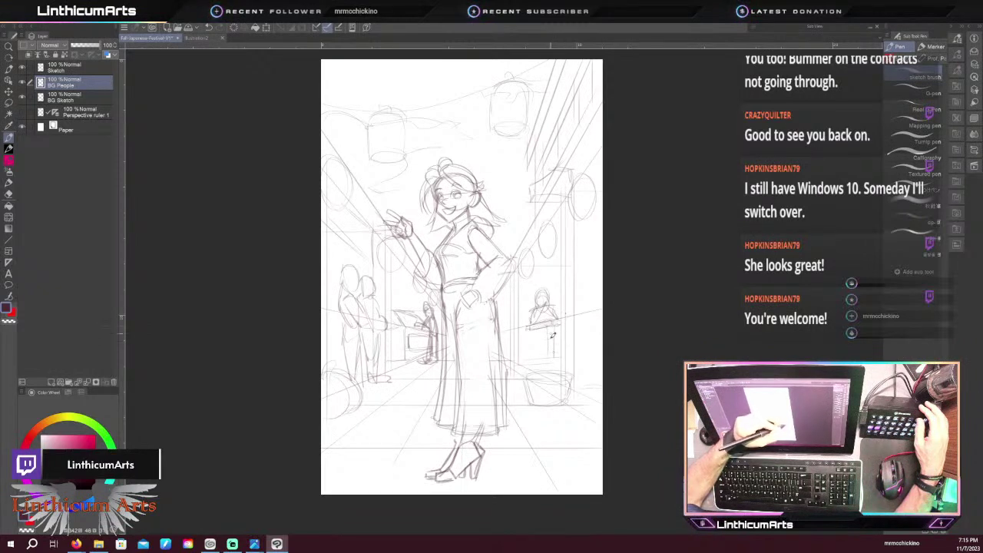
{"action": "left_click_drag", "start_coordinate": [547, 330], "coordinate": [545, 361]}
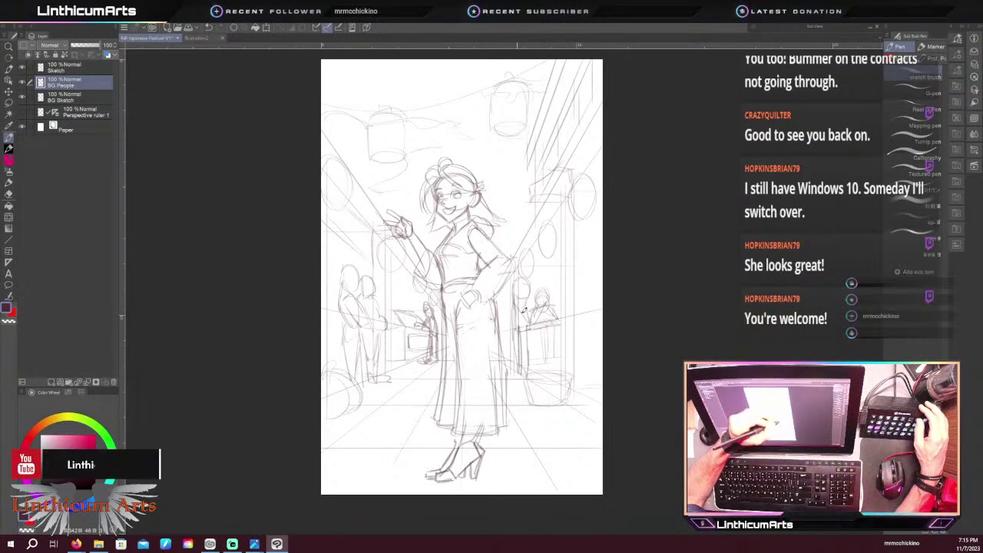
Sketch a slim standing person between the main figure's skirt and the counter, and refine the vendor's arms
{"action": "left_click_drag", "start_coordinate": [527, 301], "coordinate": [519, 371]}
{"action": "left_click_drag", "start_coordinate": [526, 301], "coordinate": [523, 353]}
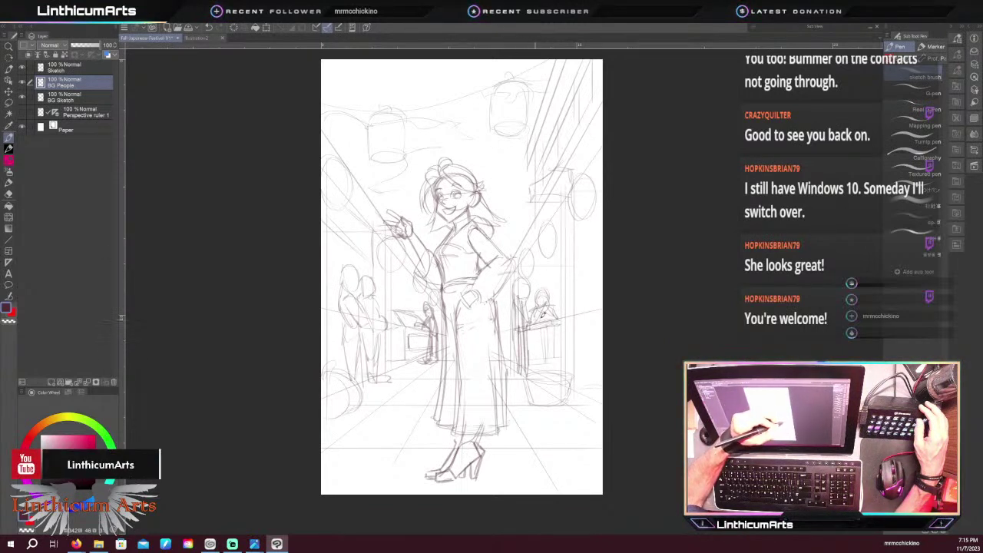
{"action": "left_click_drag", "start_coordinate": [543, 315], "coordinate": [535, 318]}
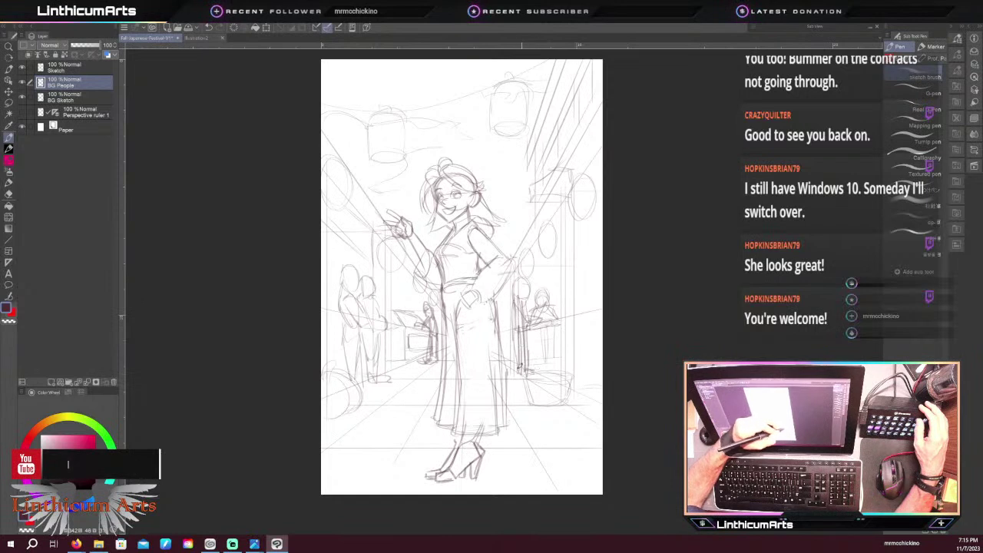
On the BG Sketch layer, fill the tub at the right wall's base with a row of upright rounded shapes
{"action": "left_click", "coordinate": [75, 96]}
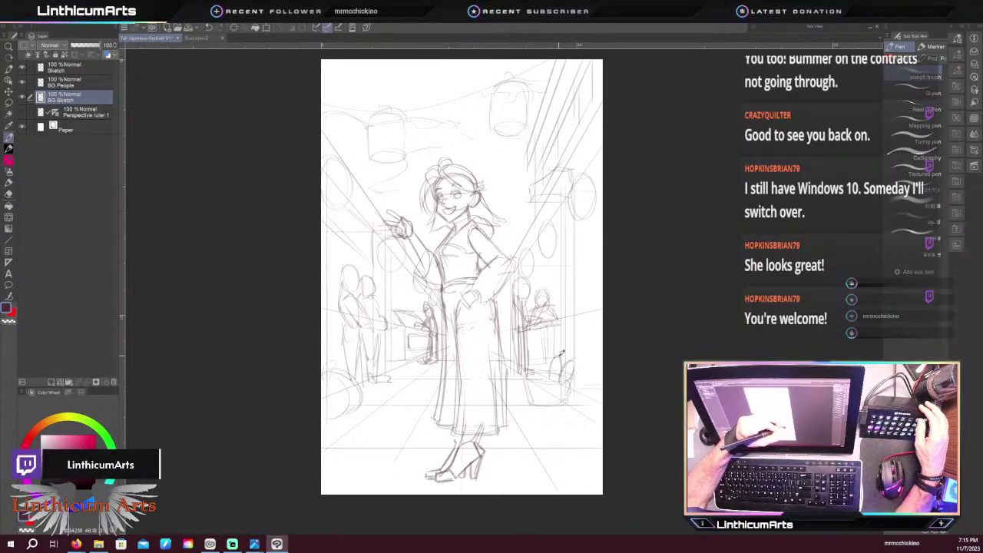
{"action": "left_click_drag", "start_coordinate": [559, 370], "coordinate": [525, 361]}
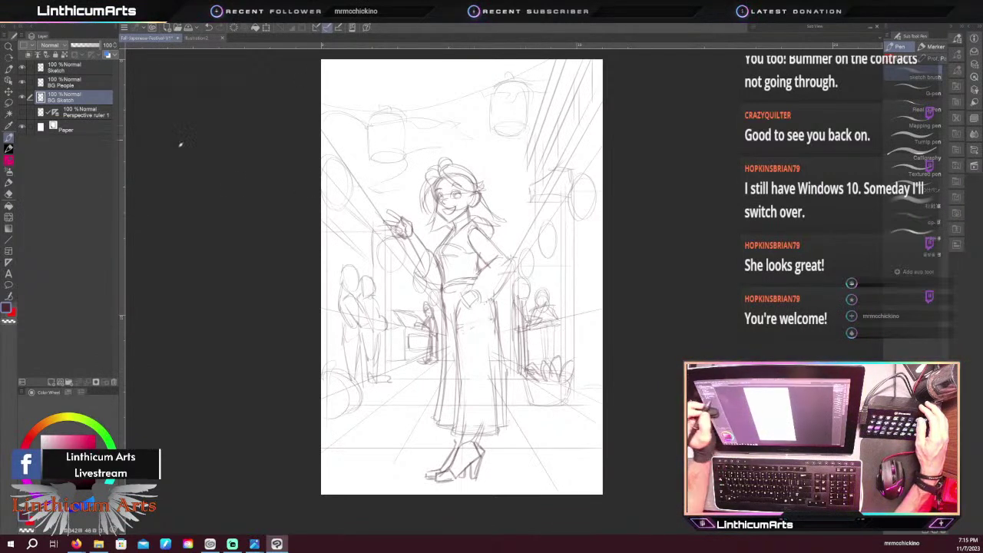
Lower the opacity of both the BG People and BG Sketch layers to about 55 %
{"action": "left_click", "coordinate": [73, 68]}
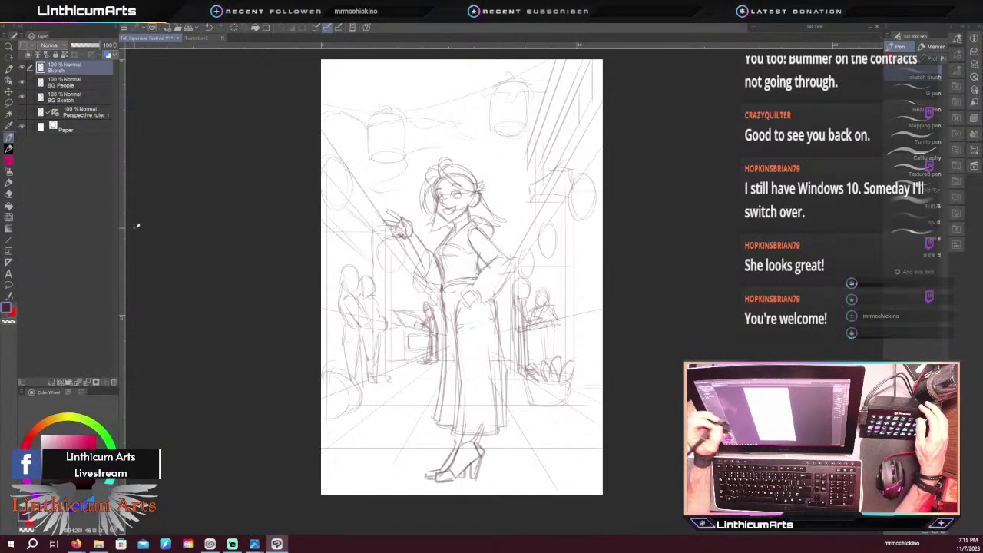
{"action": "left_click", "coordinate": [66, 82]}
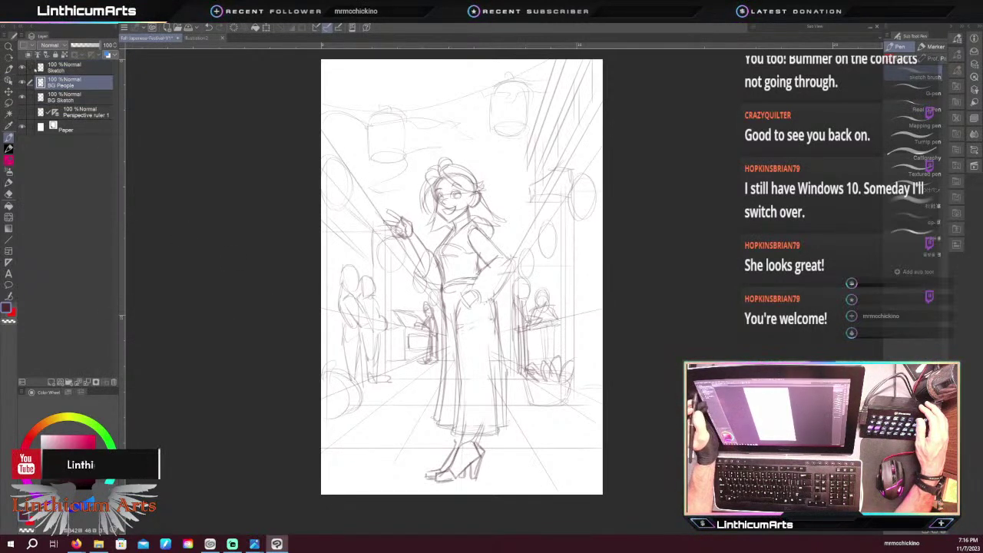
{"action": "left_click_drag", "start_coordinate": [86, 45], "coordinate": [92, 45]}
{"action": "left_click", "coordinate": [65, 97]}
{"action": "left_click", "coordinate": [89, 45]}
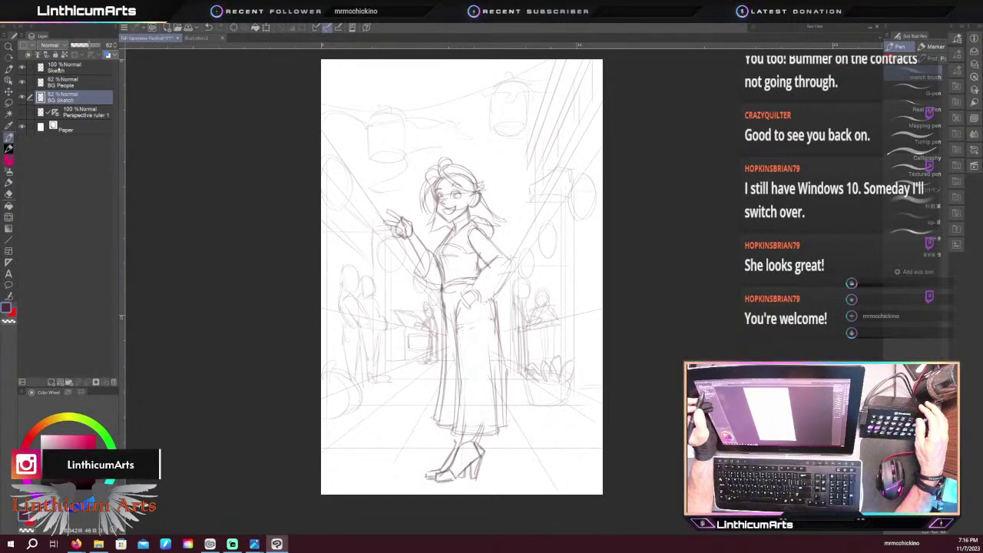
{"action": "left_click", "coordinate": [58, 86]}
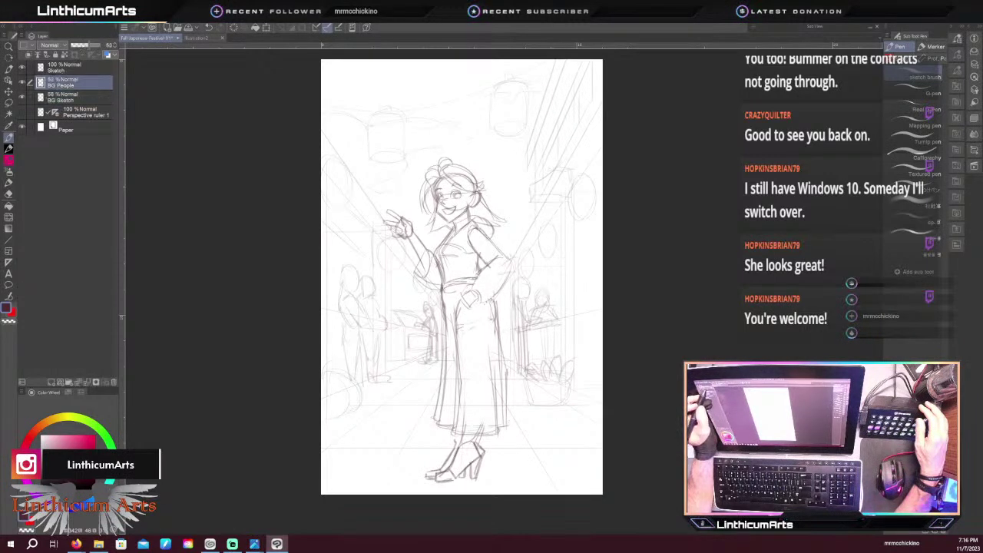
{"action": "left_click", "coordinate": [87, 46]}
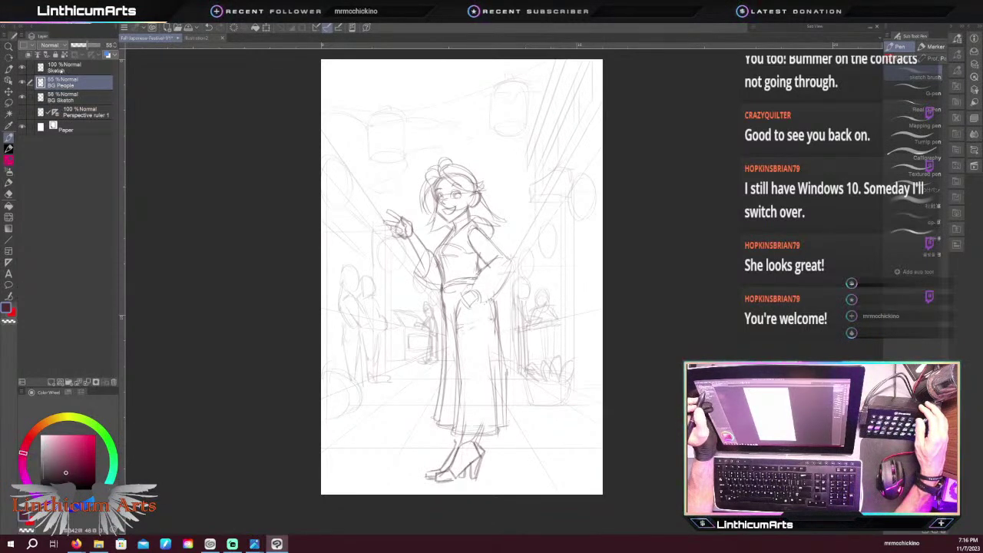
Add a new vector layer above the Sketch layer and lower the Sketch layer's opacity to 62 %
{"action": "left_click", "coordinate": [62, 67]}
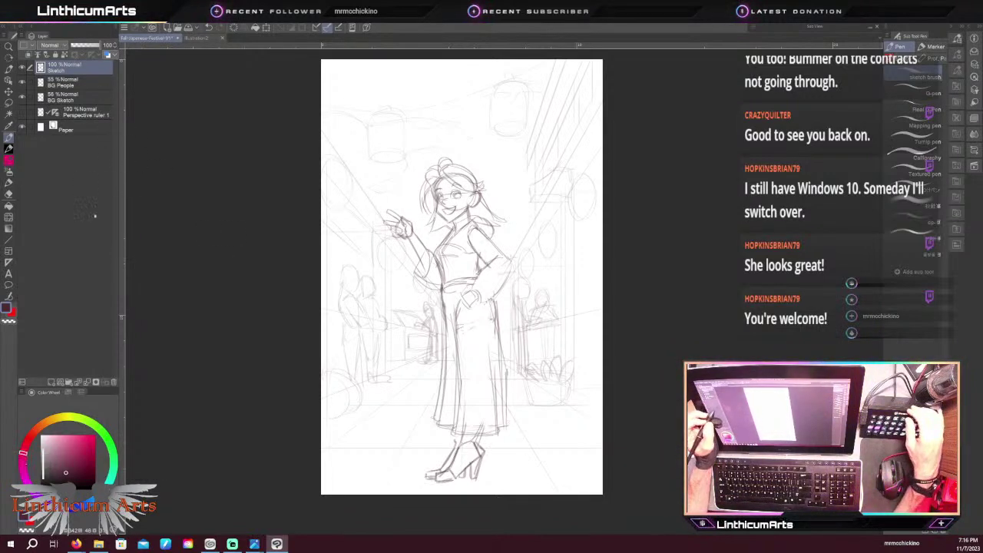
{"action": "key", "text": "ctrl+shift+n"}
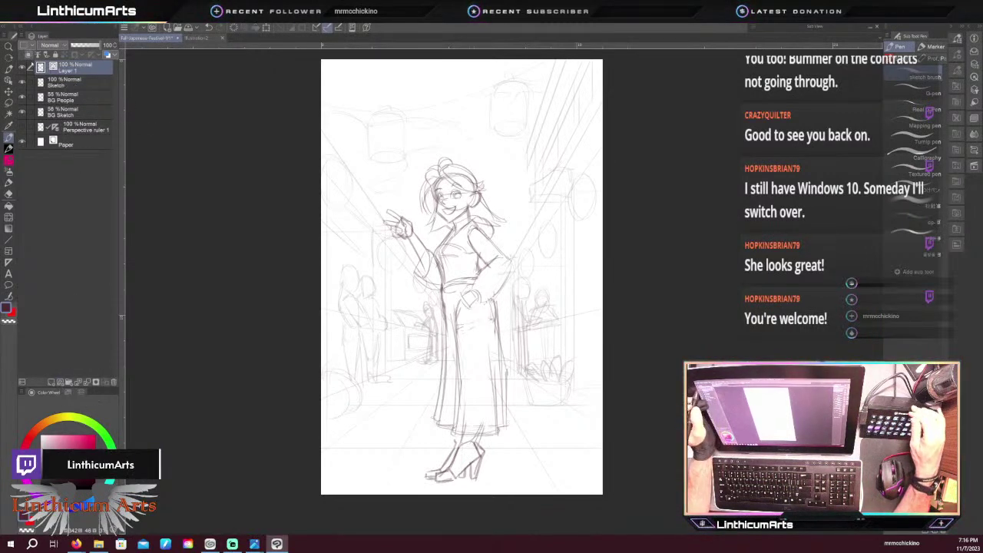
{"action": "left_click", "coordinate": [77, 82]}
{"action": "left_click", "coordinate": [89, 46]}
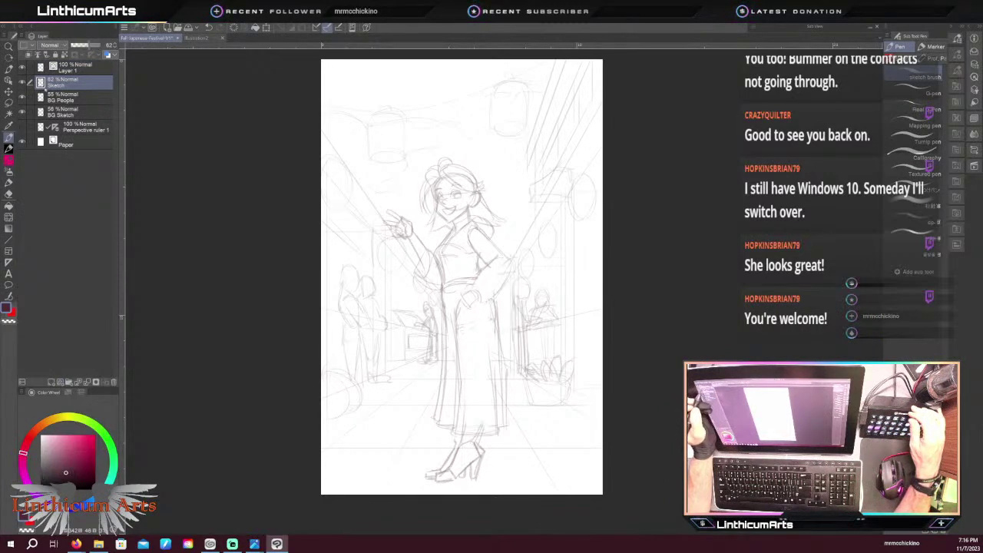
{"action": "left_click", "coordinate": [77, 67]}
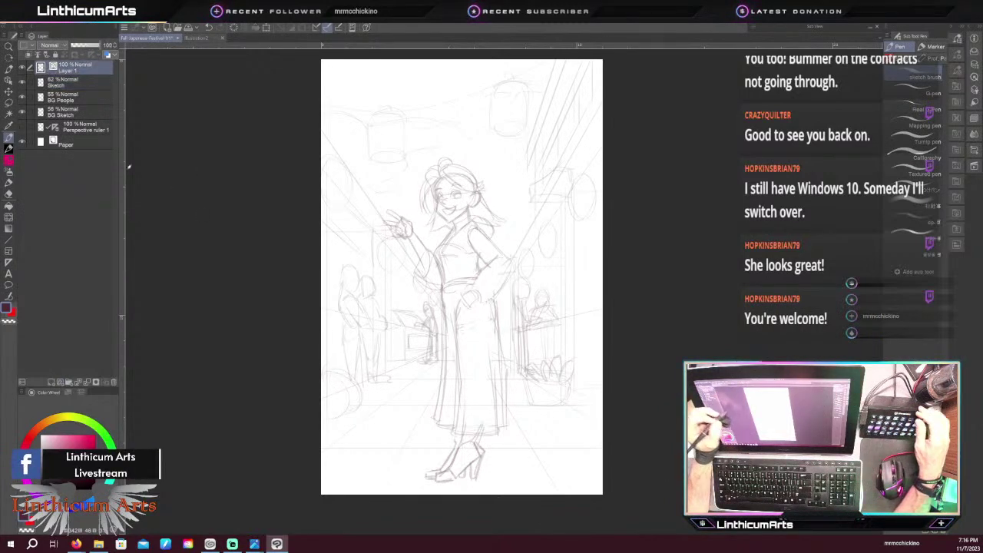
Create a layer folder above the Sketch layer and name it Sketch
{"action": "left_click", "coordinate": [79, 86]}
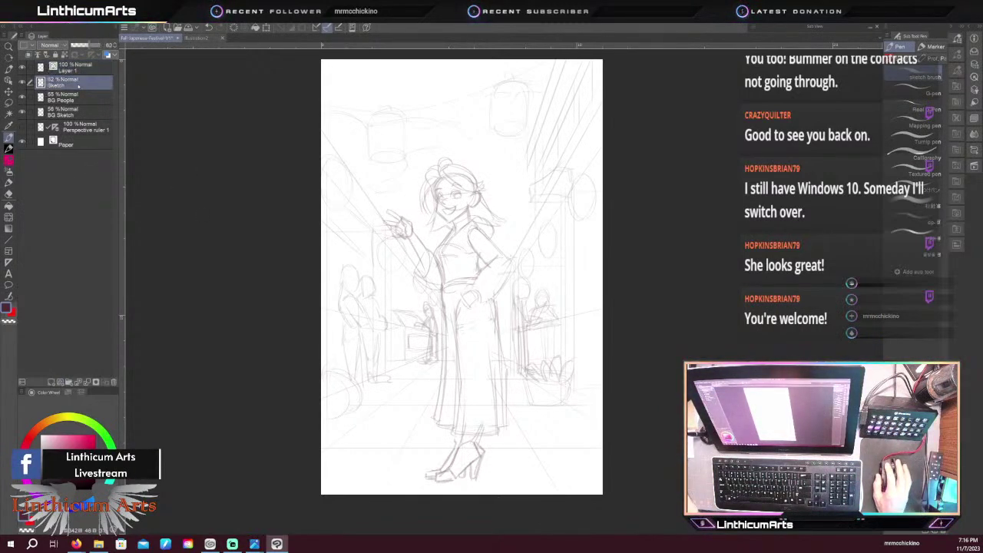
{"action": "left_click", "coordinate": [69, 382]}
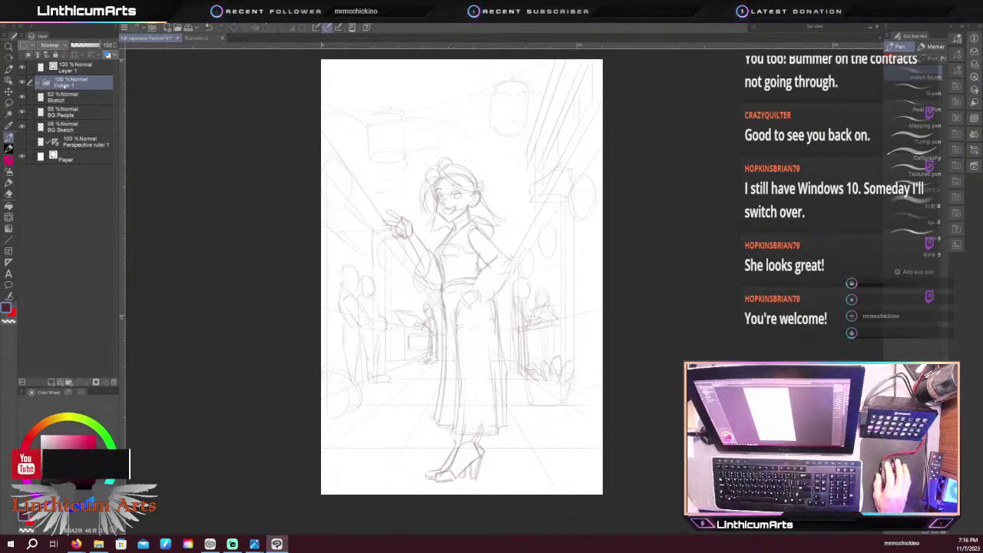
{"action": "double_click", "coordinate": [63, 84]}
{"action": "type", "text": "Sketch"}
{"action": "key", "text": "Return"}
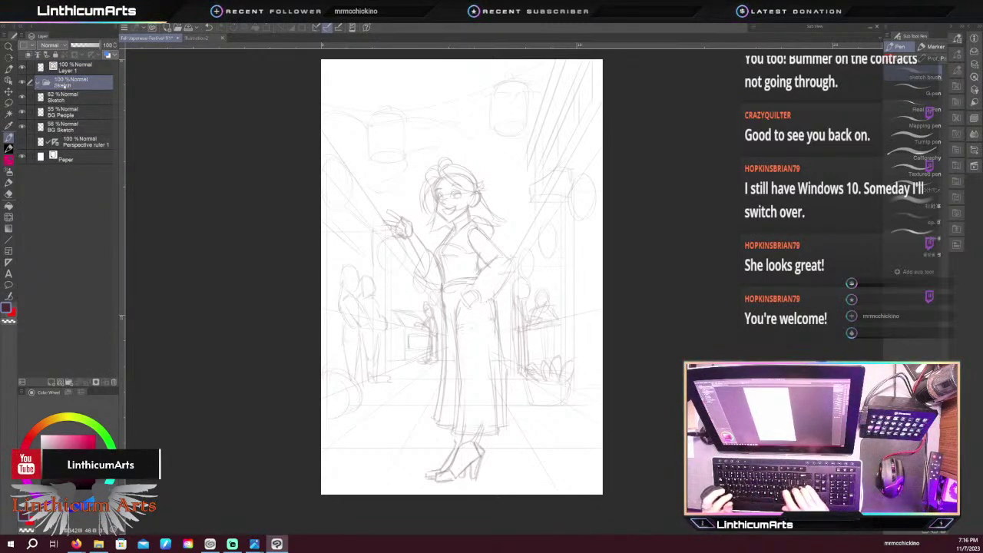
Move the Sketch, BG People and BG Sketch layers into the Sketch folder and collapse it
{"action": "left_click", "coordinate": [67, 95]}
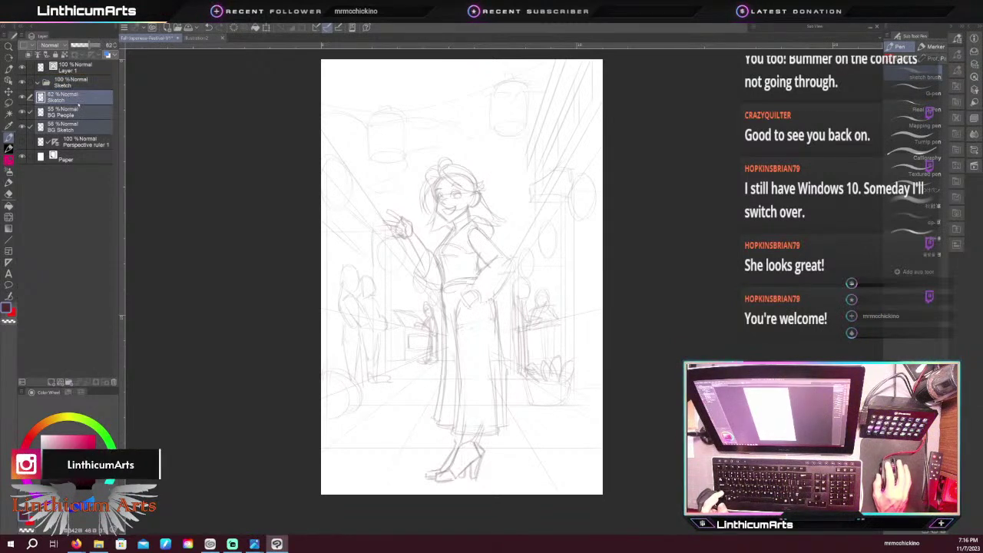
{"action": "left_click_drag", "start_coordinate": [78, 102], "coordinate": [78, 87]}
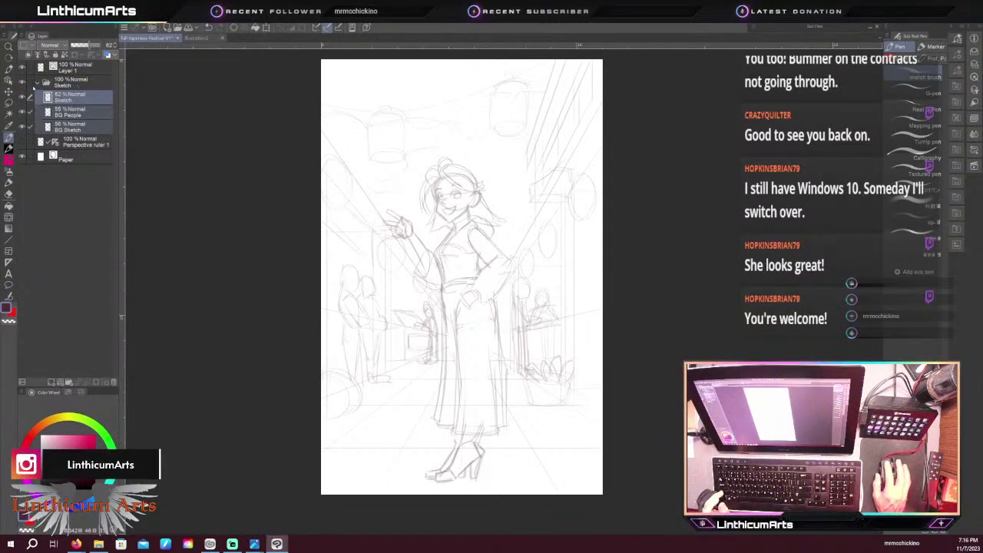
{"action": "left_click", "coordinate": [37, 82]}
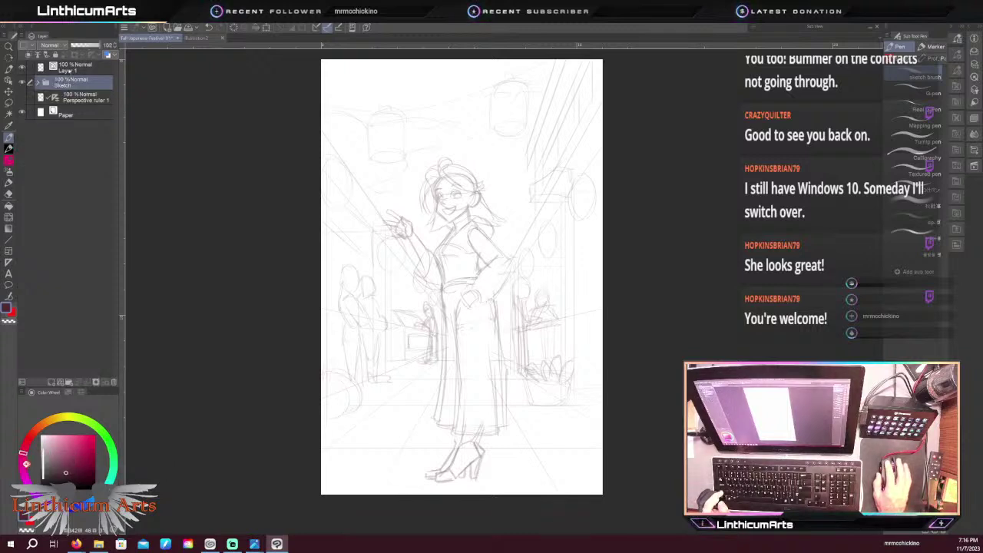
Rename the new top layer as Lineart
{"action": "double_click", "coordinate": [68, 69]}
{"action": "type", "text": "Lineart"}
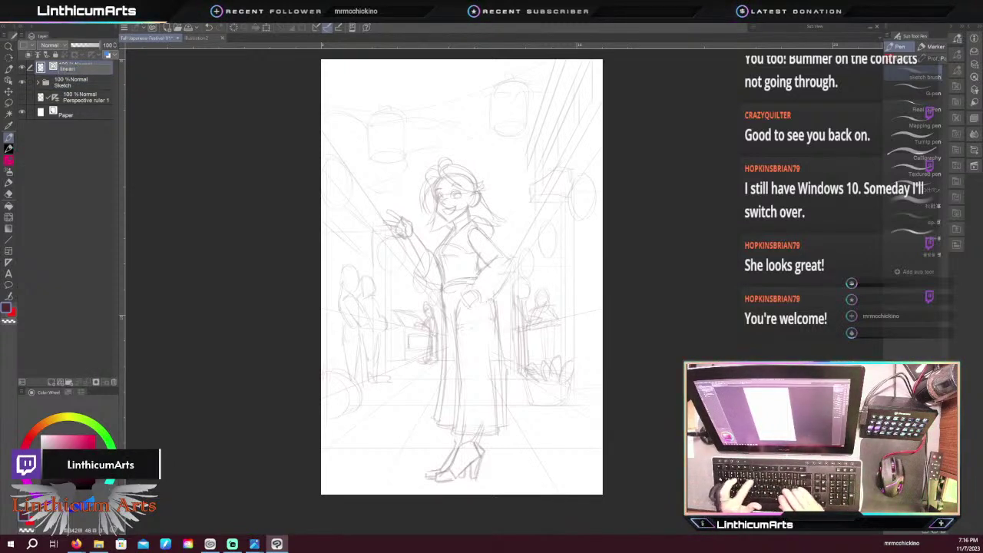
{"action": "key", "text": "Return"}
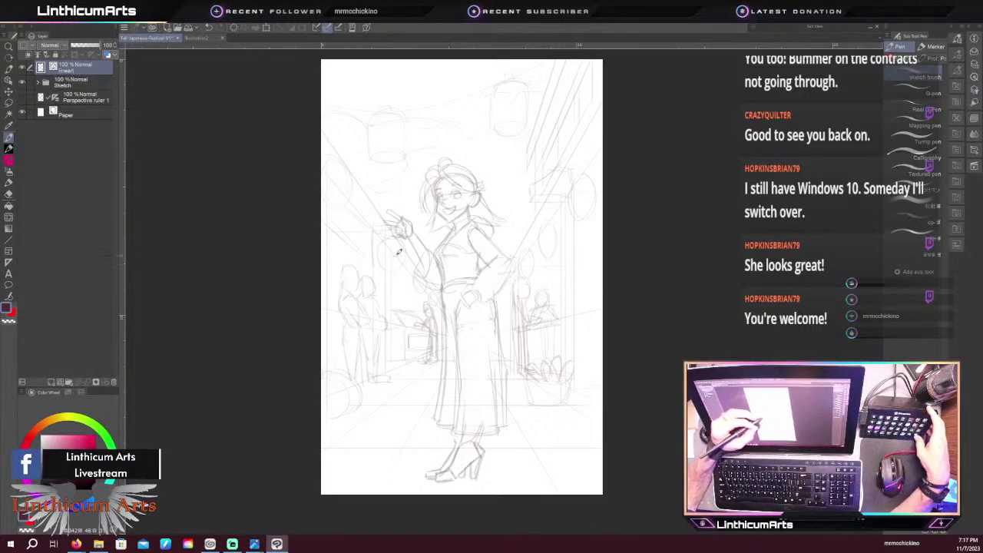
Try inking the female figure's ear, with outer contour and inner fold, on the Lineart layer using the Perfect Pencil brush
{"action": "scroll", "coordinate": [400, 260], "scroll_direction": "up", "scroll_amount": 2}
{"action": "scroll", "coordinate": [408, 156], "scroll_direction": "up", "scroll_amount": 3}
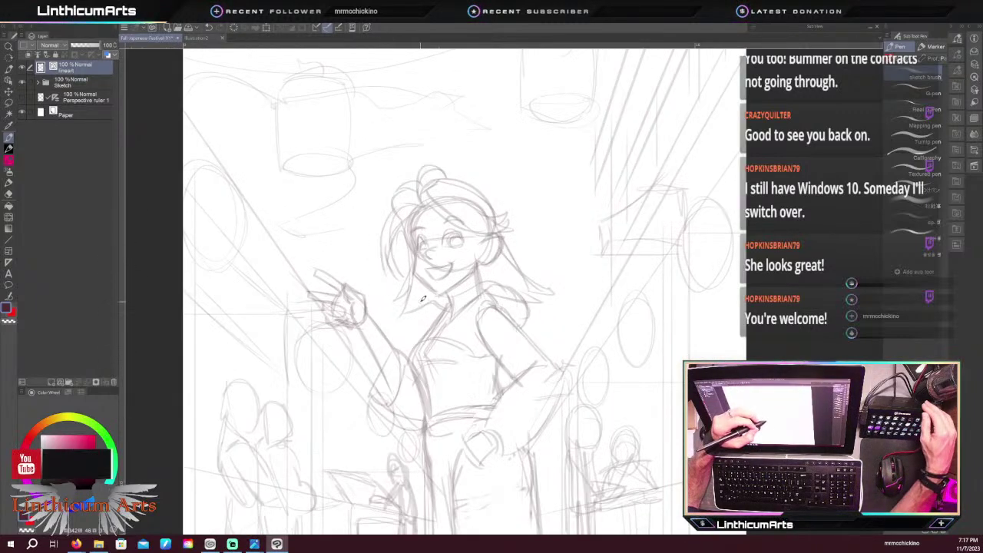
{"action": "key", "text": "p"}
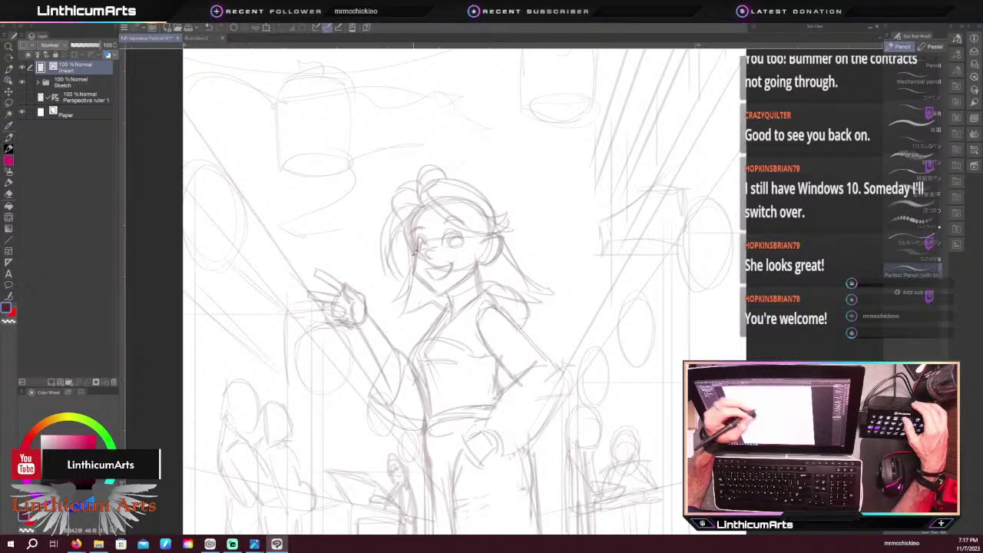
{"action": "key", "text": "ctrl+z"}
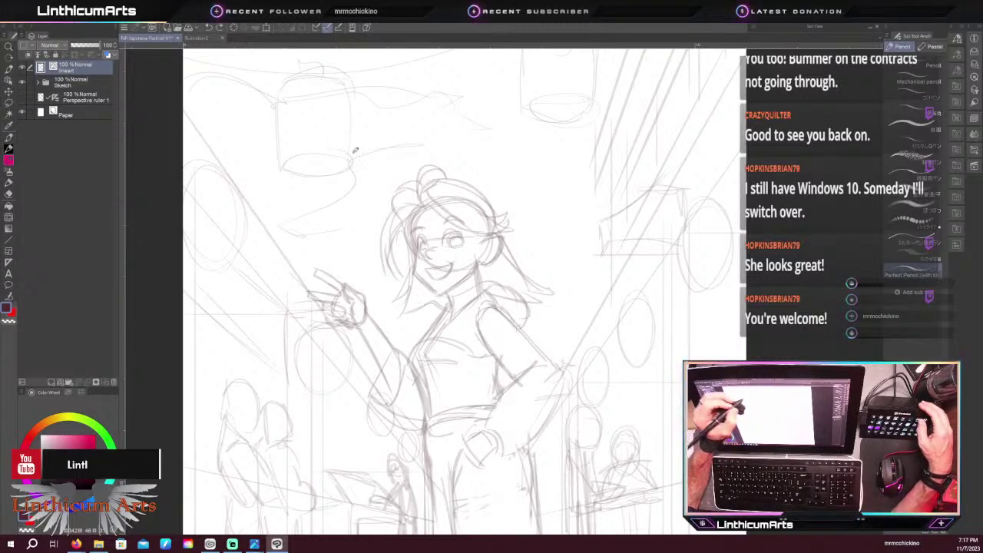
{"action": "scroll", "coordinate": [407, 150], "scroll_direction": "up", "scroll_amount": 2}
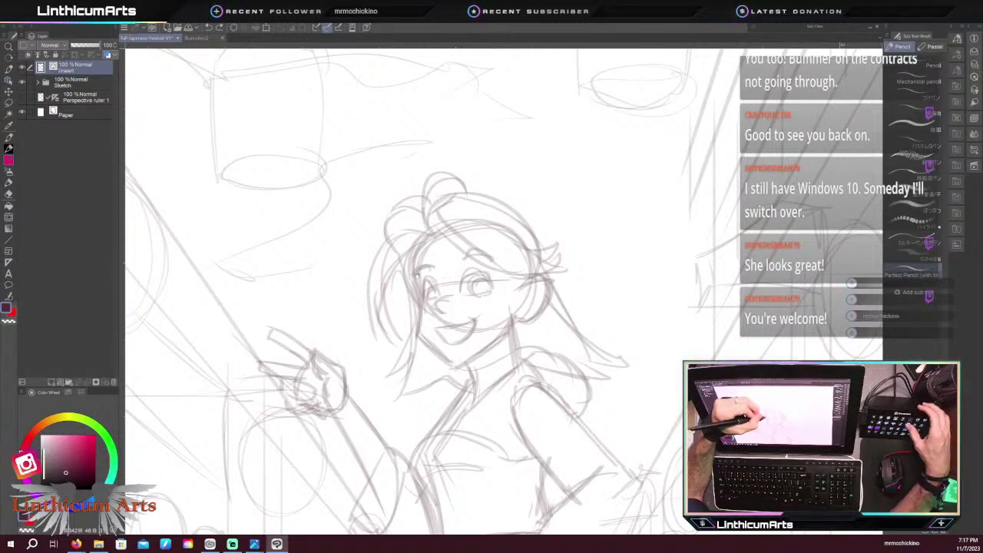
{"action": "left_click_drag", "start_coordinate": [523, 212], "coordinate": [519, 175]}
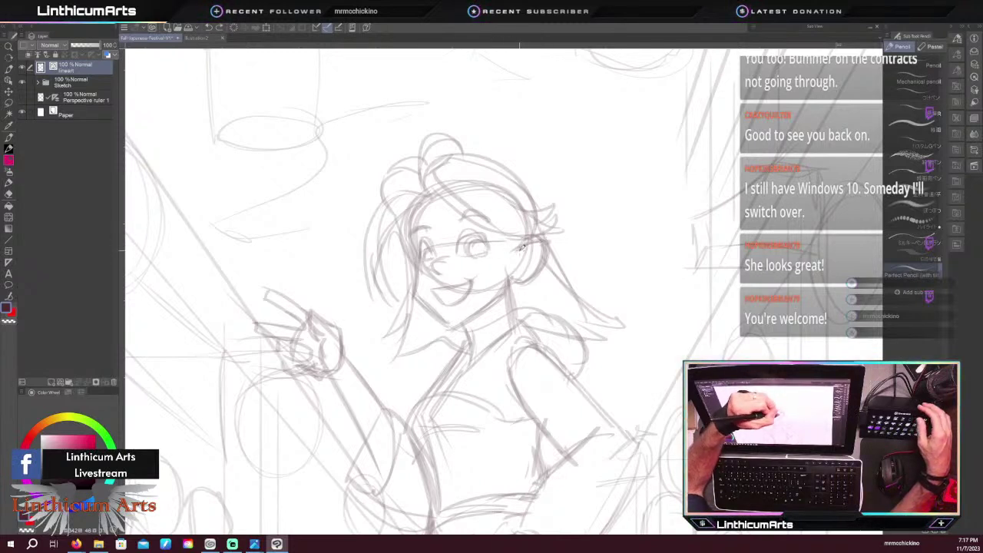
{"action": "mouse_move", "coordinate": [544, 246]}
{"action": "left_mouse_down"}
{"action": "mouse_move", "coordinate": [519, 281]}
{"action": "mouse_move", "coordinate": [544, 248]}
{"action": "left_mouse_up"}
{"action": "key", "text": "ctrl+z"}
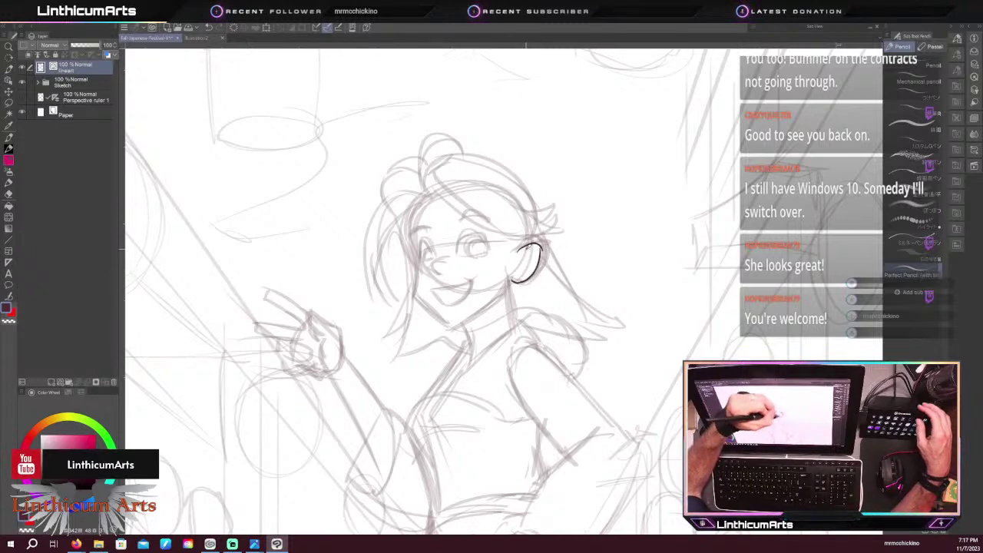
{"action": "key", "text": "ctrl+z"}
{"action": "key", "text": "ctrl+z"}
{"action": "mouse_move", "coordinate": [513, 278]}
{"action": "left_mouse_down"}
{"action": "mouse_move", "coordinate": [525, 282]}
{"action": "mouse_move", "coordinate": [540, 242]}
{"action": "mouse_move", "coordinate": [522, 246]}
{"action": "mouse_move", "coordinate": [536, 244]}
{"action": "left_mouse_up"}
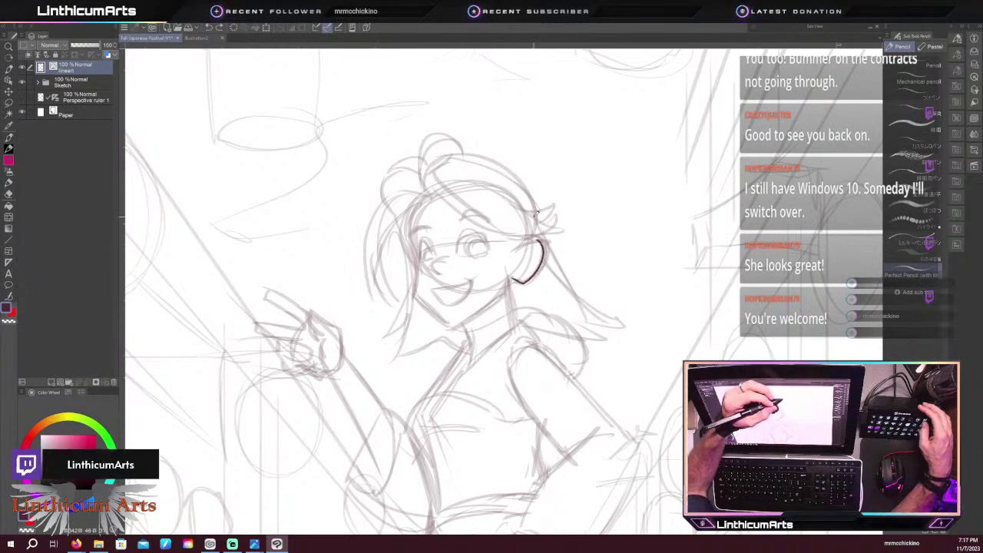
{"action": "key", "text": "ctrl+z"}
{"action": "mouse_move", "coordinate": [512, 280]}
{"action": "left_mouse_down"}
{"action": "mouse_move", "coordinate": [542, 265]}
{"action": "mouse_move", "coordinate": [531, 276]}
{"action": "mouse_move", "coordinate": [522, 248]}
{"action": "mouse_move", "coordinate": [530, 266]}
{"action": "left_mouse_up"}
{"action": "key", "text": "ctrl+z"}
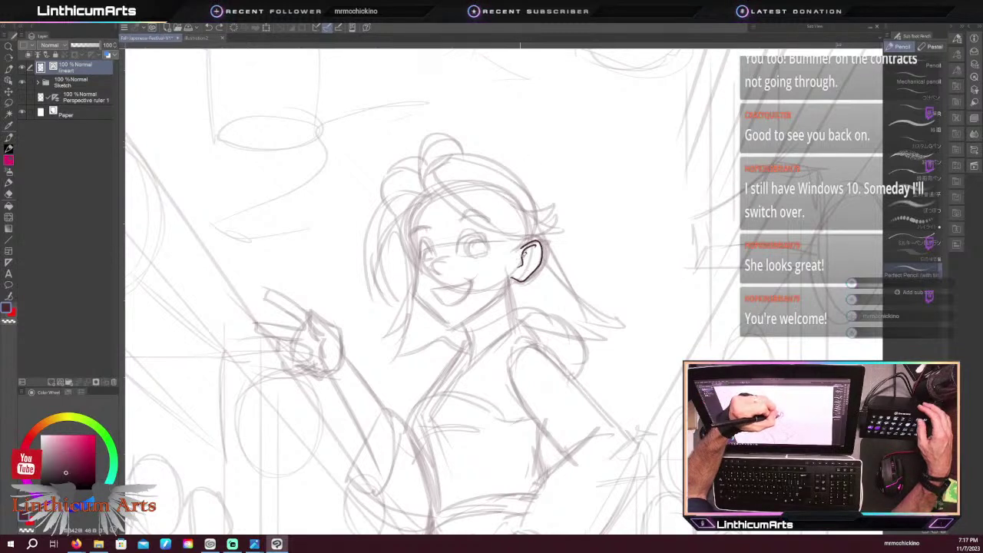
{"action": "left_click_drag", "start_coordinate": [539, 255], "coordinate": [534, 240]}
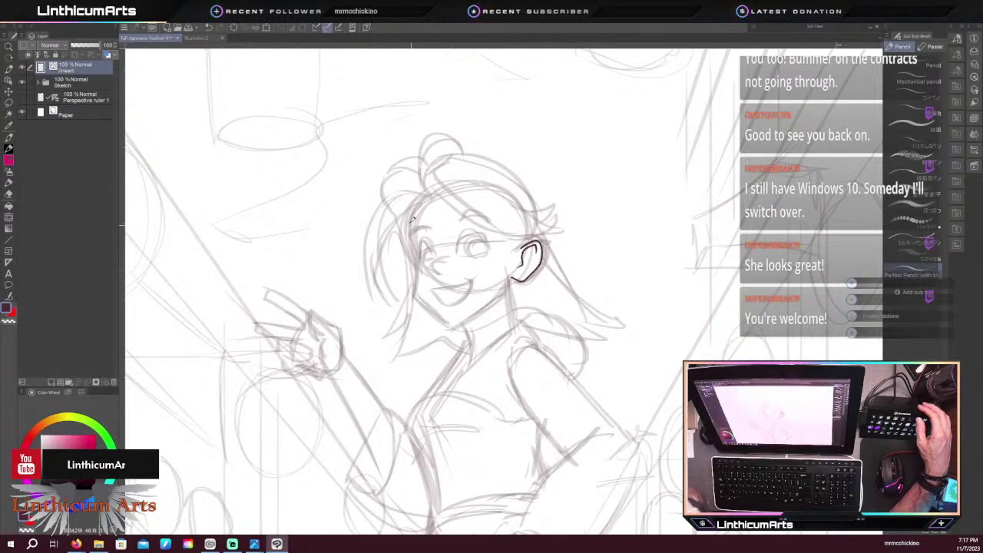
Try inking the jawline from the chin up to the earlobe with the Perfect Pencil brush, undoing each attempt
{"action": "scroll", "coordinate": [412, 219], "scroll_direction": "up", "scroll_amount": 2}
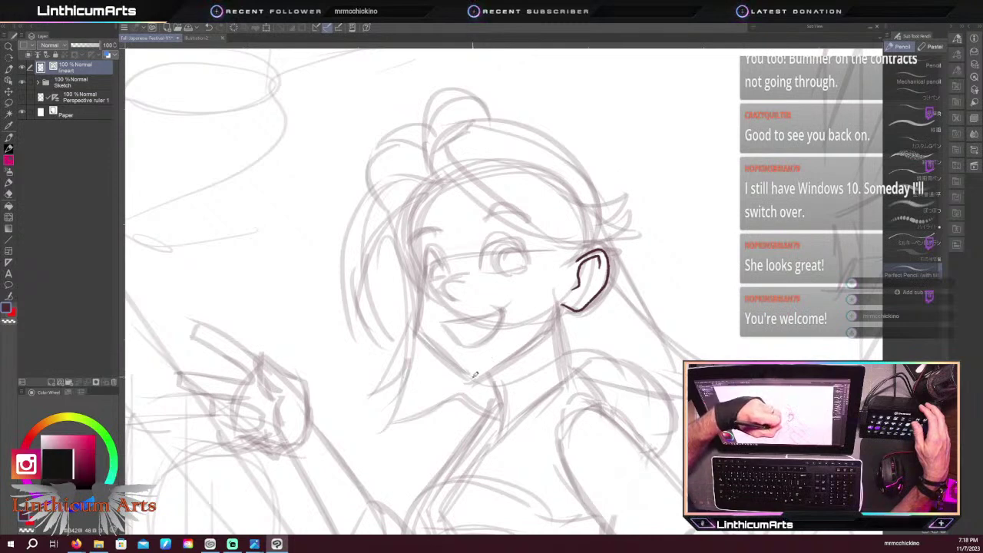
{"action": "mouse_move", "coordinate": [469, 372]}
{"action": "left_mouse_down"}
{"action": "mouse_move", "coordinate": [532, 343]}
{"action": "mouse_move", "coordinate": [559, 313]}
{"action": "left_mouse_up"}
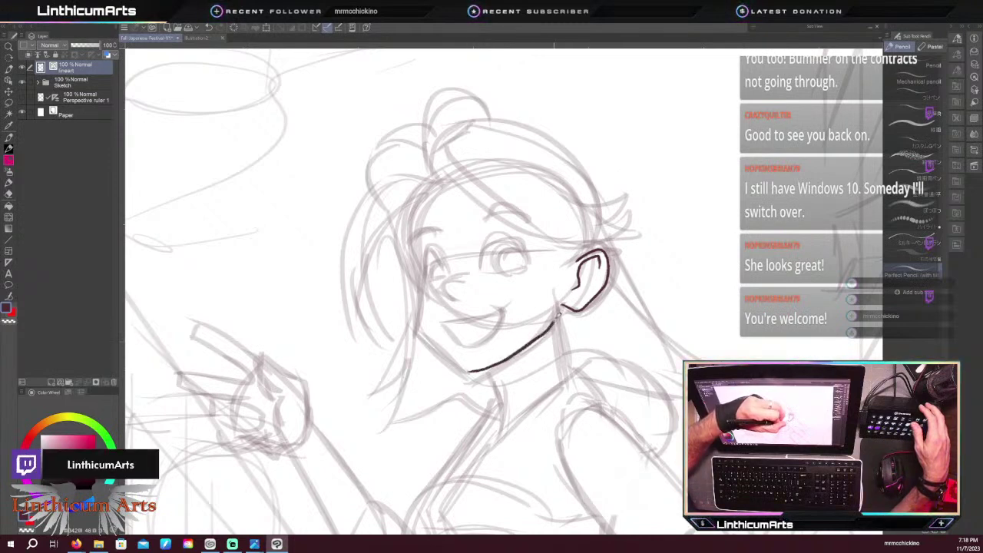
{"action": "key", "text": "ctrl+z"}
{"action": "mouse_move", "coordinate": [491, 363]}
{"action": "left_mouse_down"}
{"action": "mouse_move", "coordinate": [544, 332]}
{"action": "mouse_move", "coordinate": [562, 306]}
{"action": "left_mouse_up"}
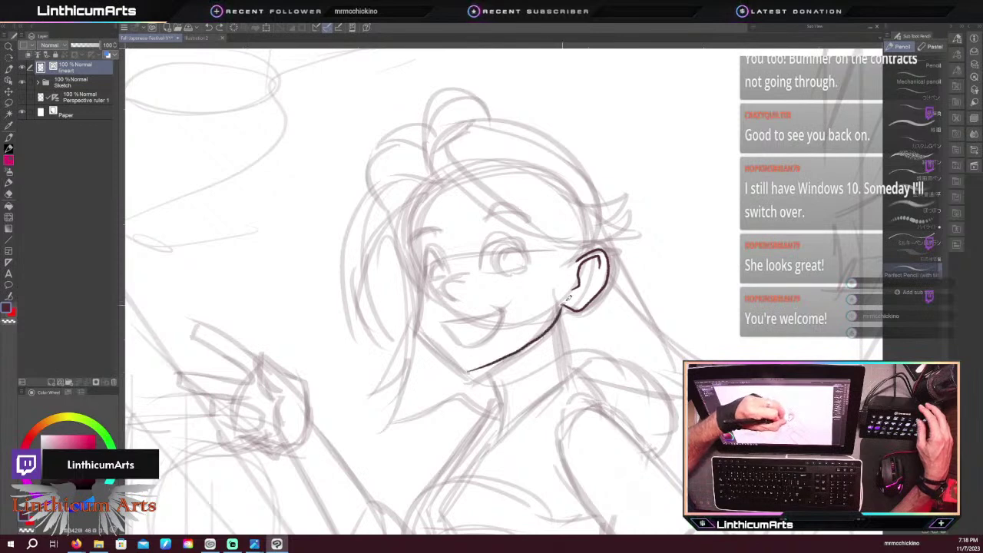
{"action": "key", "text": "ctrl+z"}
{"action": "left_click_drag", "start_coordinate": [470, 370], "coordinate": [565, 303]}
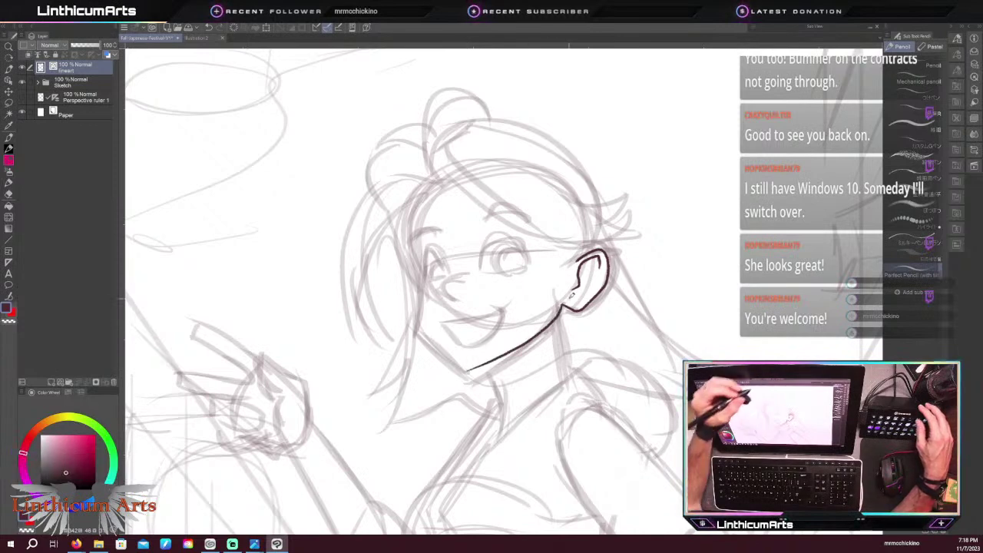
{"action": "key", "text": "ctrl+z"}
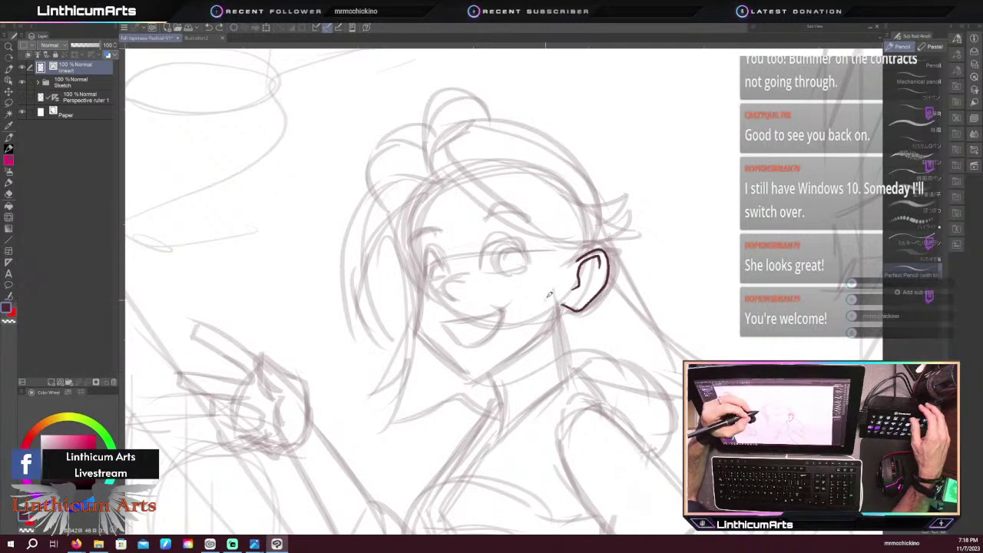
Switch to the G-pen for a trial jaw stroke, and undo that stroke along with the pencil-drawn ear
{"action": "key", "text": "p"}
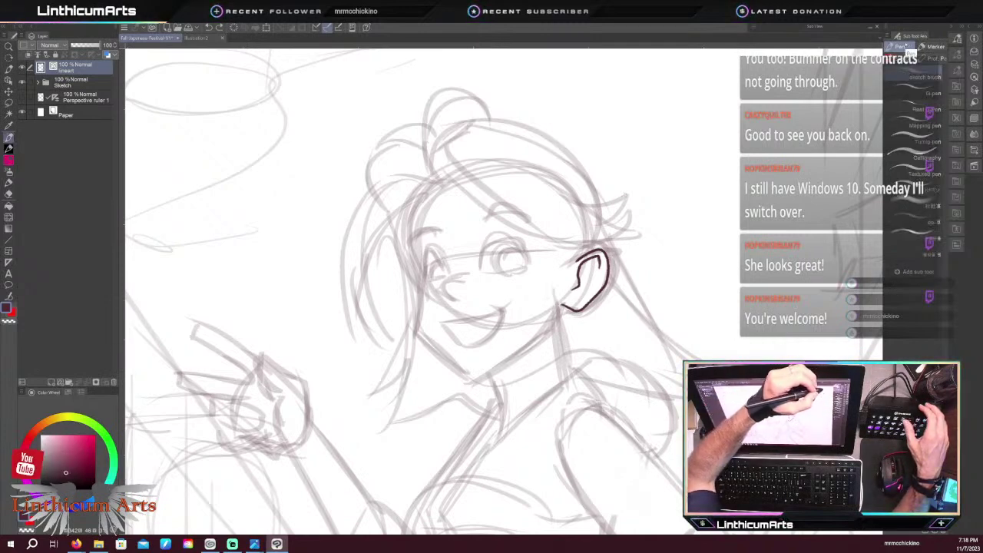
{"action": "left_click", "coordinate": [905, 90]}
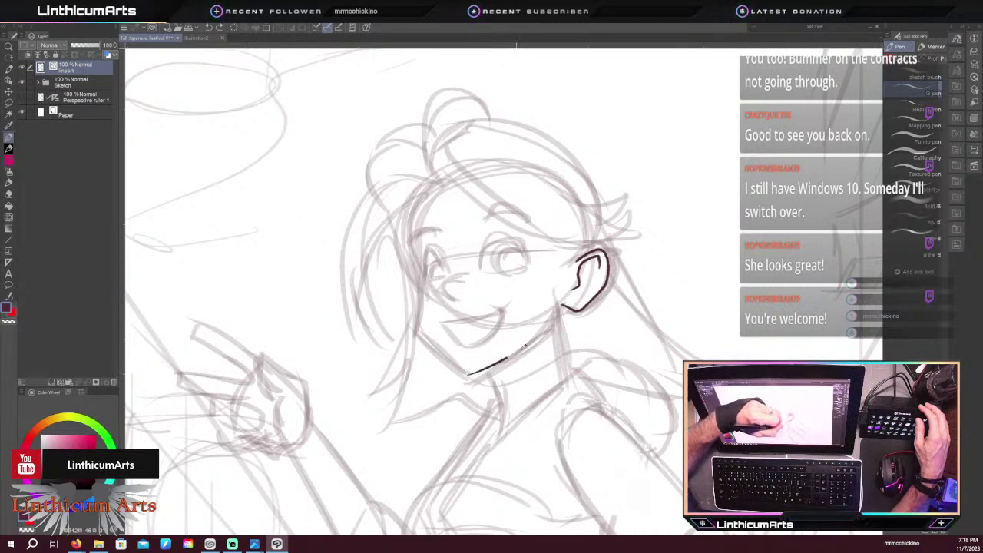
{"action": "left_click_drag", "start_coordinate": [507, 358], "coordinate": [563, 300]}
{"action": "key", "text": "ctrl+z"}
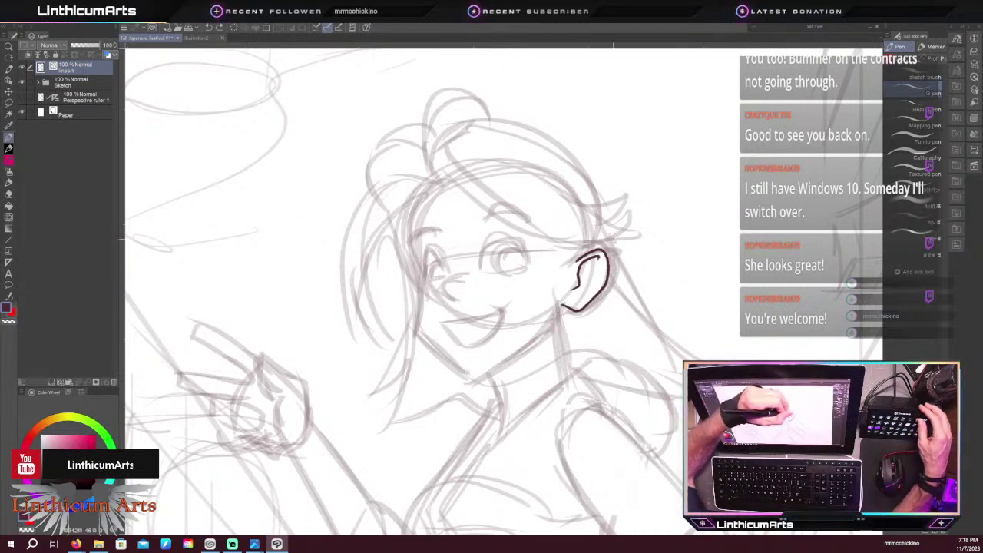
{"action": "key", "text": "ctrl+z"}
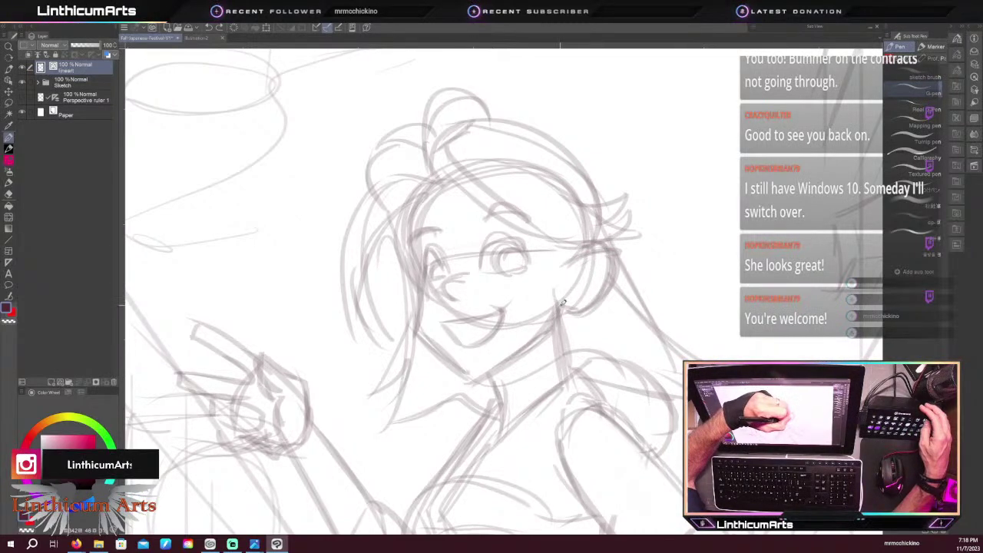
Ink the ear with its inner fold, the jawline from chin to earlobe, and the short hair strand in front of the ear
{"action": "key", "text": "ctrl+z"}
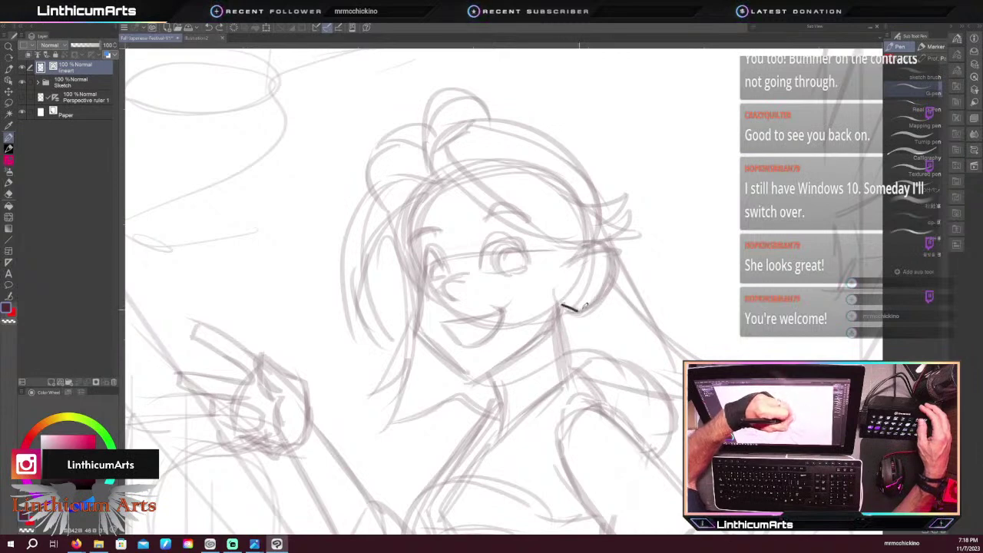
{"action": "mouse_move", "coordinate": [586, 305]}
{"action": "left_mouse_down"}
{"action": "mouse_move", "coordinate": [583, 256]}
{"action": "mouse_move", "coordinate": [582, 286]}
{"action": "mouse_move", "coordinate": [607, 243]}
{"action": "left_mouse_up"}
{"action": "key", "text": "ctrl+z"}
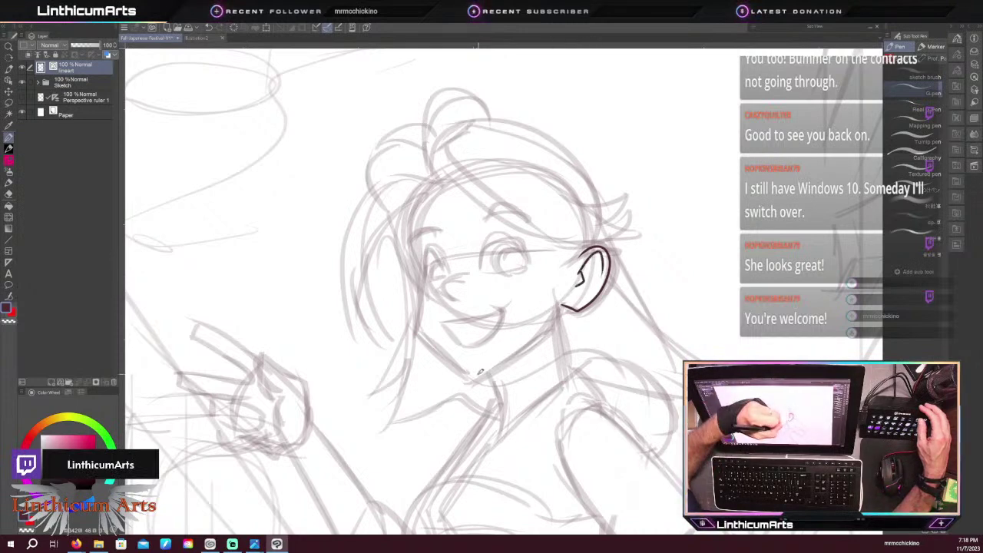
{"action": "left_click_drag", "start_coordinate": [470, 374], "coordinate": [566, 305]}
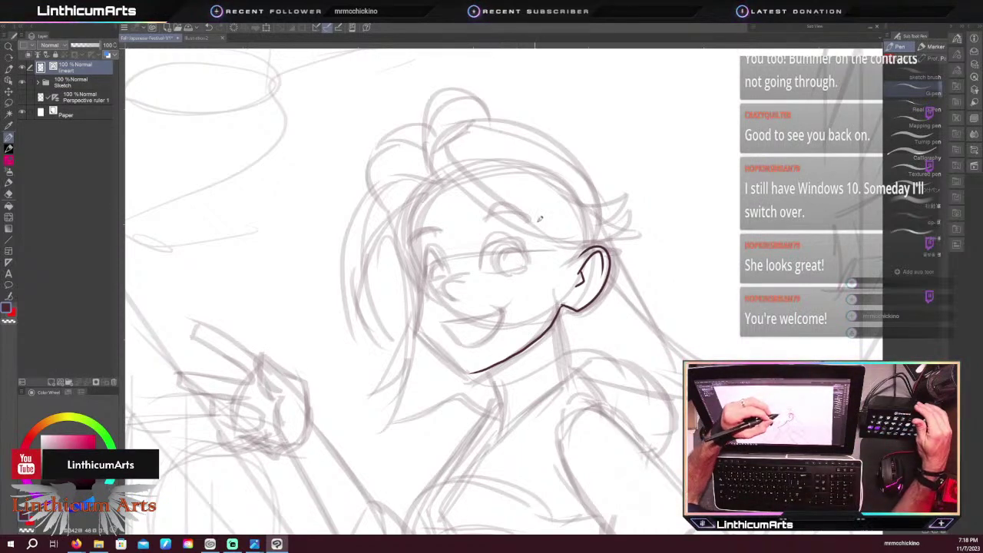
{"action": "left_click_drag", "start_coordinate": [570, 268], "coordinate": [573, 241]}
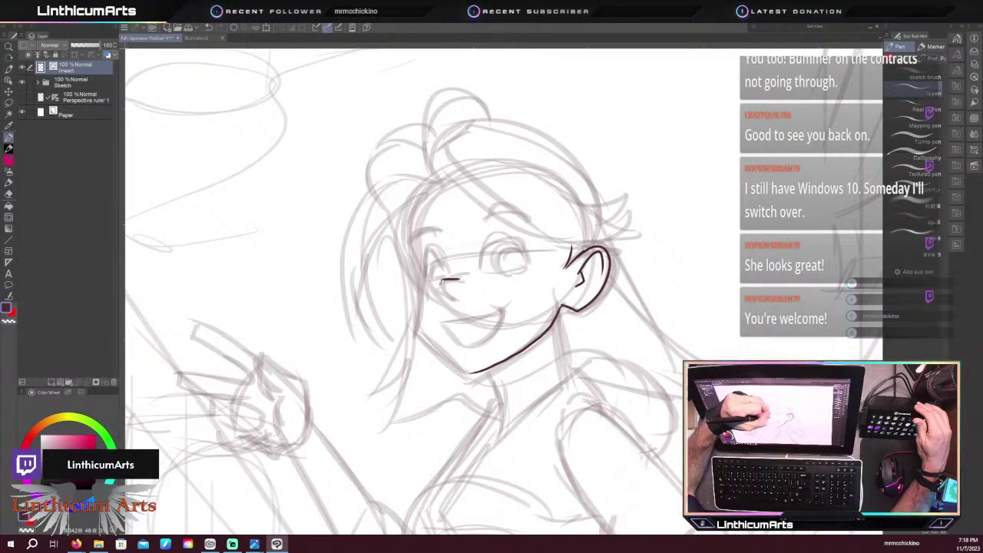
Ink the nose and the near eye, including its iris, upper lid, crease and outer lashes
{"action": "left_click_drag", "start_coordinate": [454, 279], "coordinate": [446, 300]}
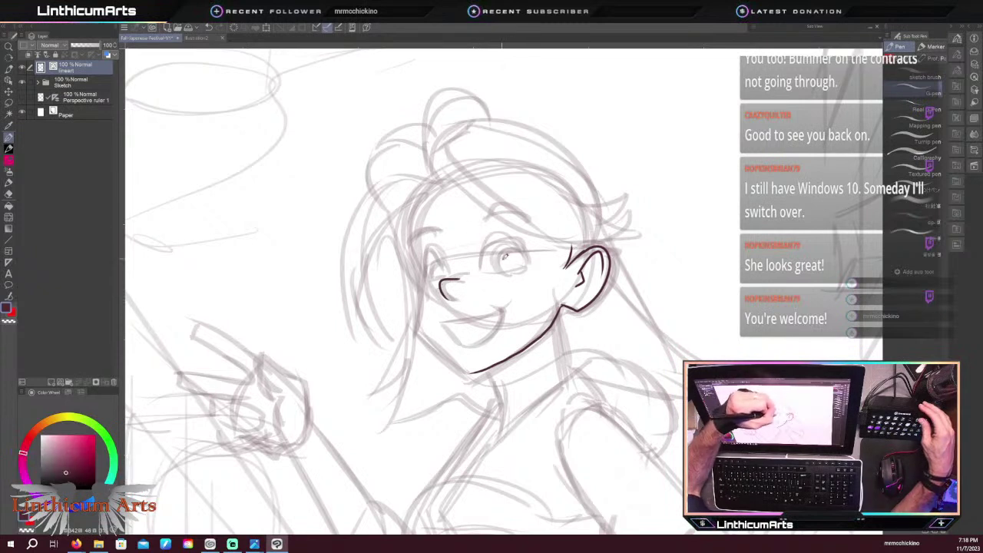
{"action": "left_click_drag", "start_coordinate": [513, 251], "coordinate": [509, 253]}
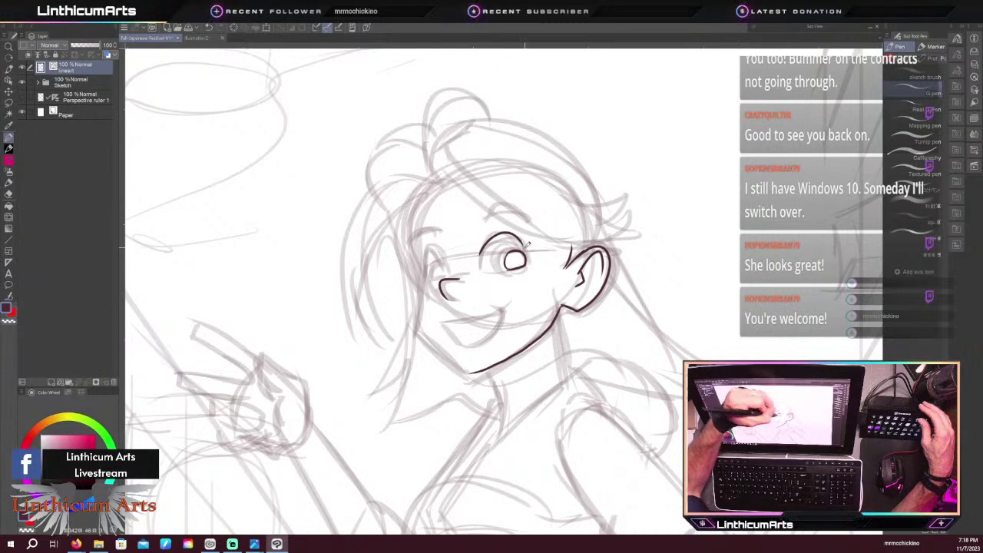
{"action": "key", "text": "ctrl+z"}
{"action": "left_click_drag", "start_coordinate": [482, 255], "coordinate": [527, 246]}
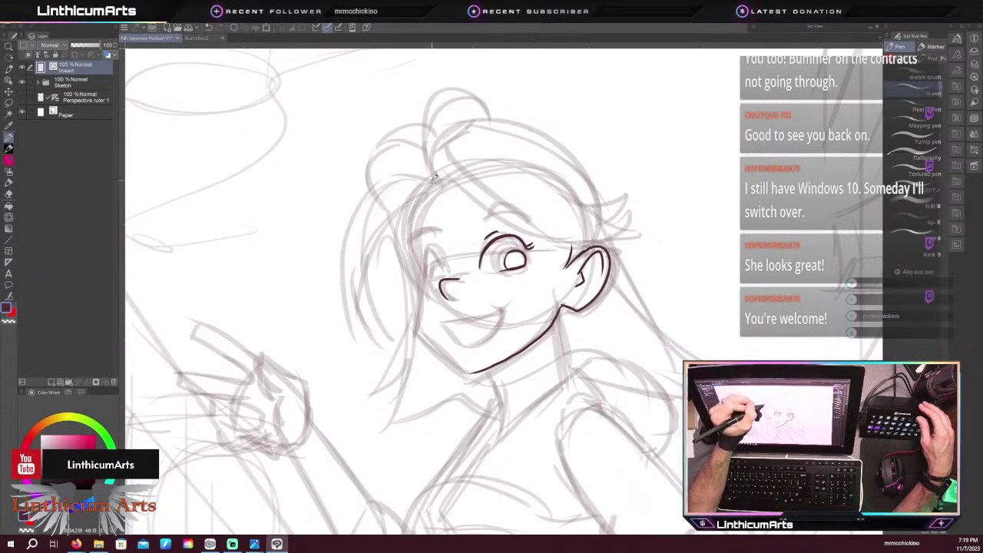
Ink the swept fringe from the parting across the forehead, ending in pointed, upturned strands above the ear
{"action": "mouse_move", "coordinate": [423, 140]}
{"action": "left_mouse_down"}
{"action": "mouse_move", "coordinate": [489, 207]}
{"action": "mouse_move", "coordinate": [626, 238]}
{"action": "left_mouse_up"}
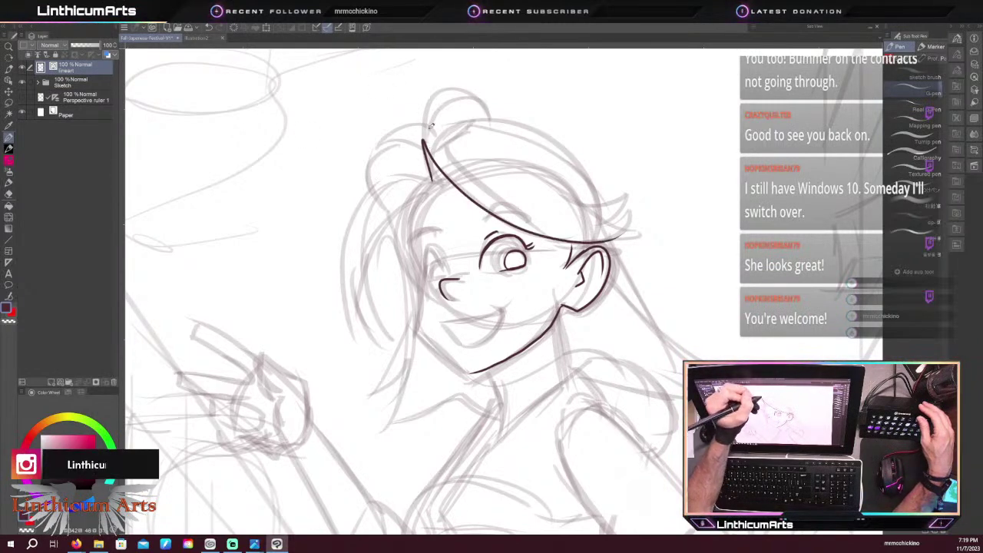
{"action": "mouse_move", "coordinate": [485, 178]}
{"action": "left_mouse_down"}
{"action": "mouse_move", "coordinate": [633, 212]}
{"action": "mouse_move", "coordinate": [612, 238]}
{"action": "mouse_move", "coordinate": [630, 193]}
{"action": "left_mouse_up"}
{"action": "left_click_drag", "start_coordinate": [567, 197], "coordinate": [631, 180]}
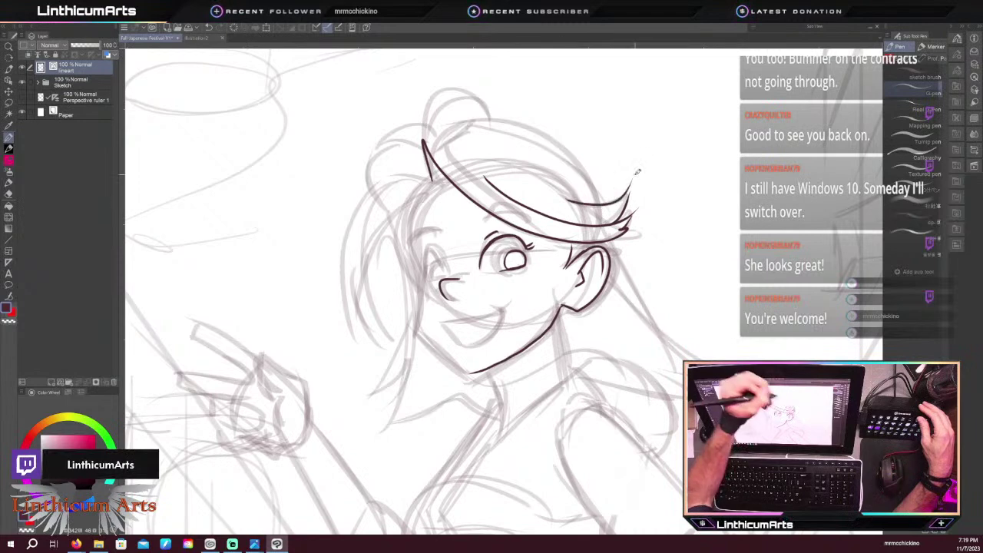
{"action": "key", "text": "ctrl+z"}
{"action": "left_click_drag", "start_coordinate": [577, 204], "coordinate": [638, 179]}
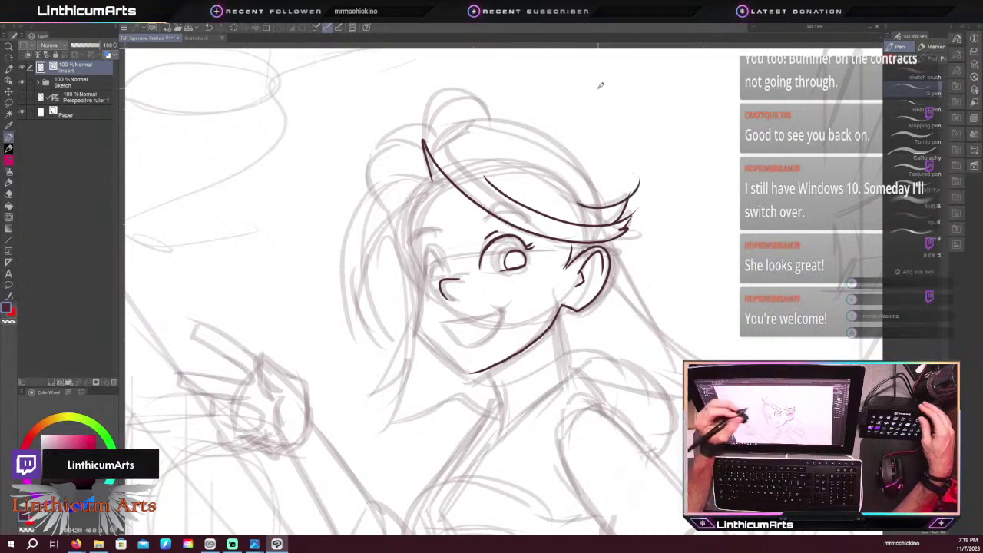
Refine the lowest fringe tip and trim the overshooting ends of the fringe strands with the vector eraser
{"action": "scroll", "coordinate": [601, 86], "scroll_direction": "up", "scroll_amount": 1}
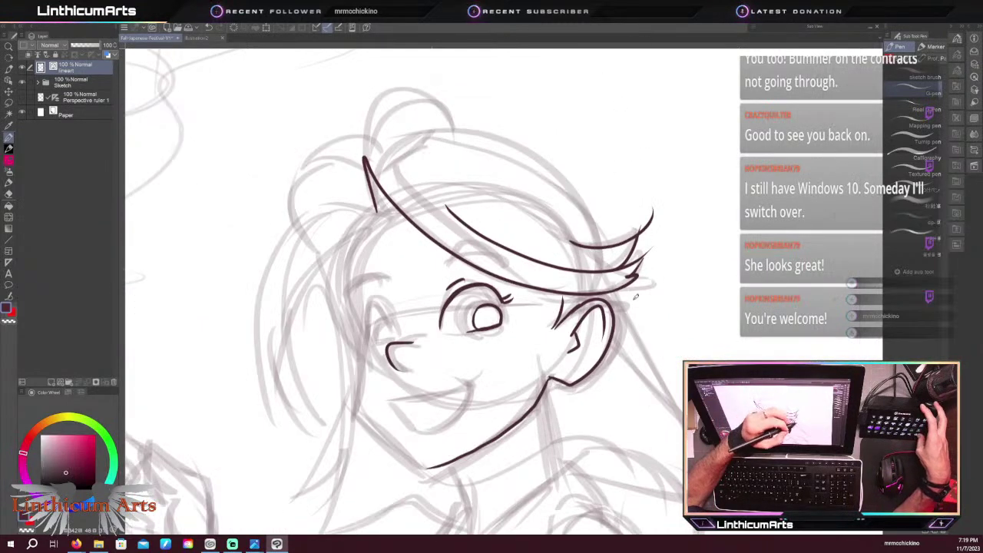
{"action": "scroll", "coordinate": [636, 296], "scroll_direction": "up", "scroll_amount": 2}
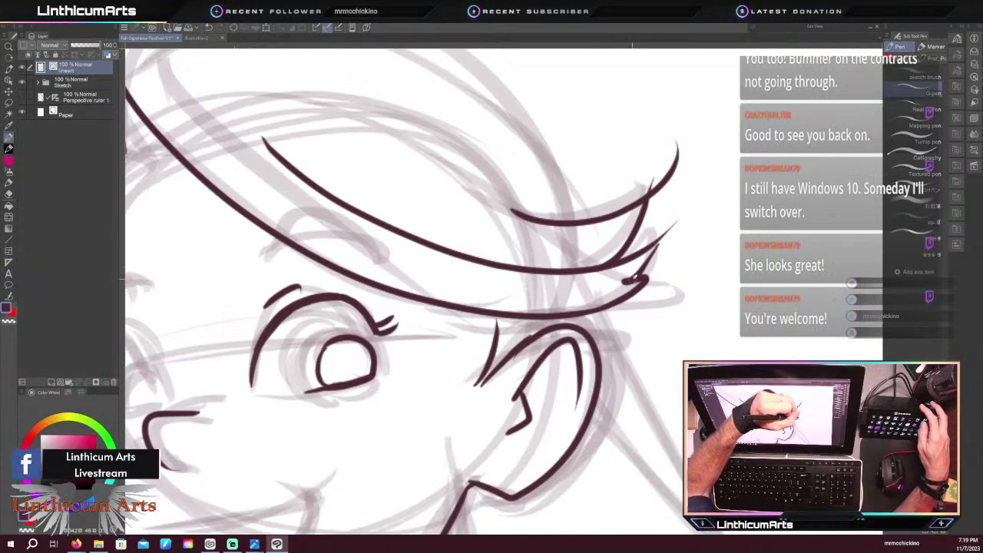
{"action": "left_click_drag", "start_coordinate": [631, 281], "coordinate": [675, 220]}
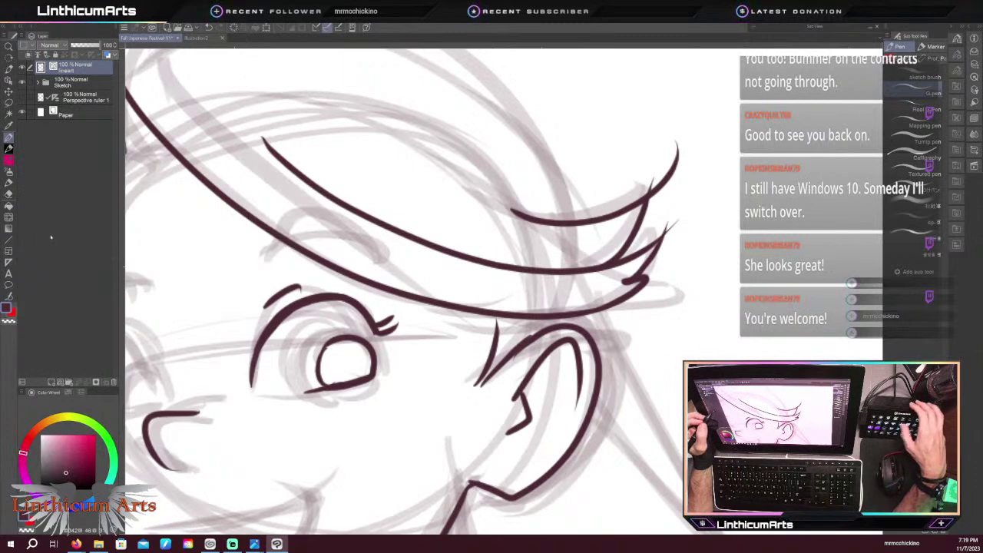
{"action": "key", "text": "e"}
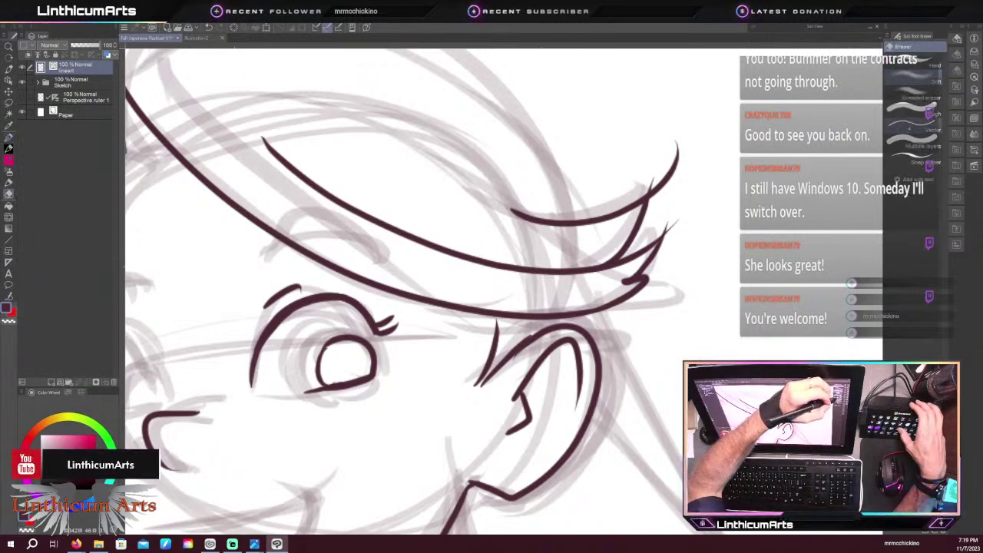
{"action": "left_click", "coordinate": [909, 128]}
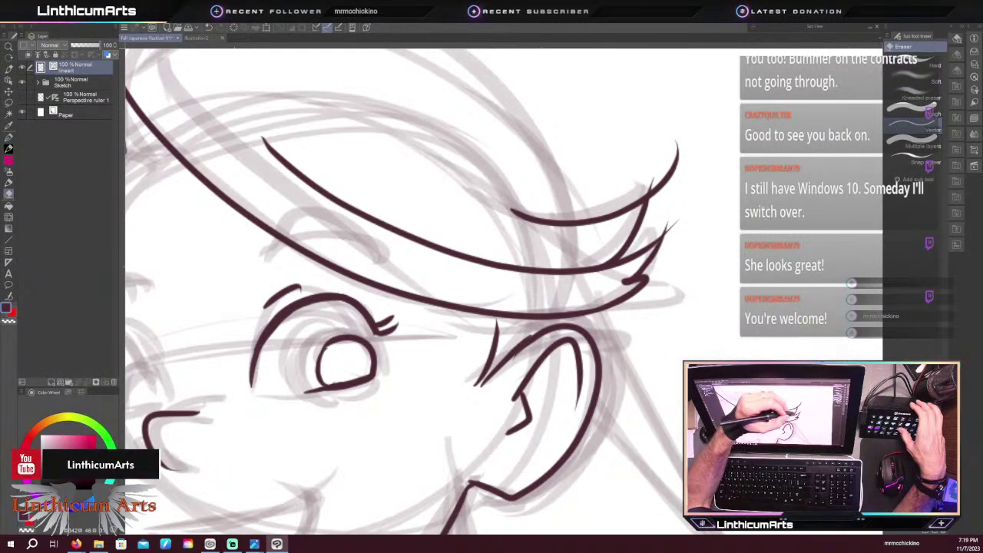
{"action": "left_click", "coordinate": [667, 176]}
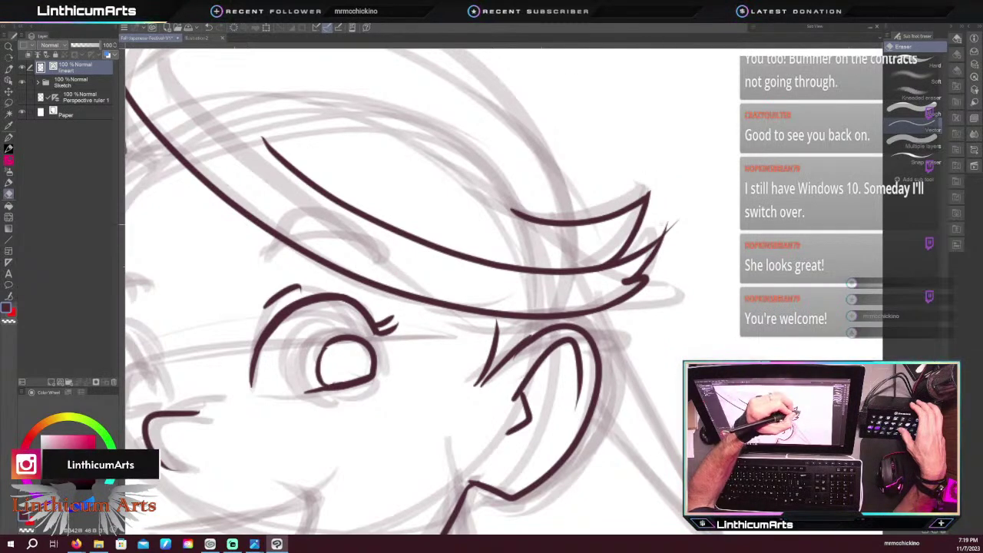
{"action": "left_click", "coordinate": [670, 227]}
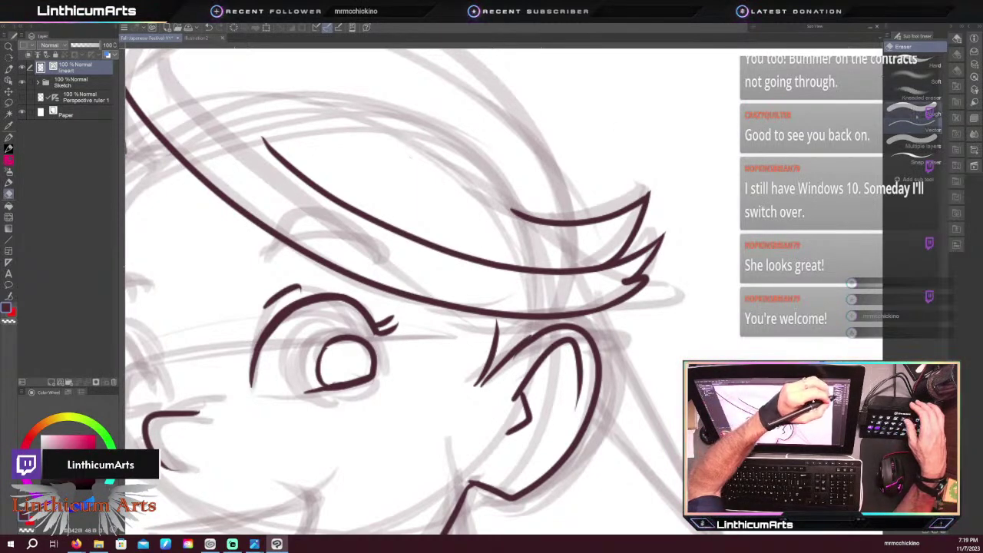
Join the line ends at the fringe tips, ear and jawline with the Connect vector line tool
{"action": "left_click", "coordinate": [9, 296]}
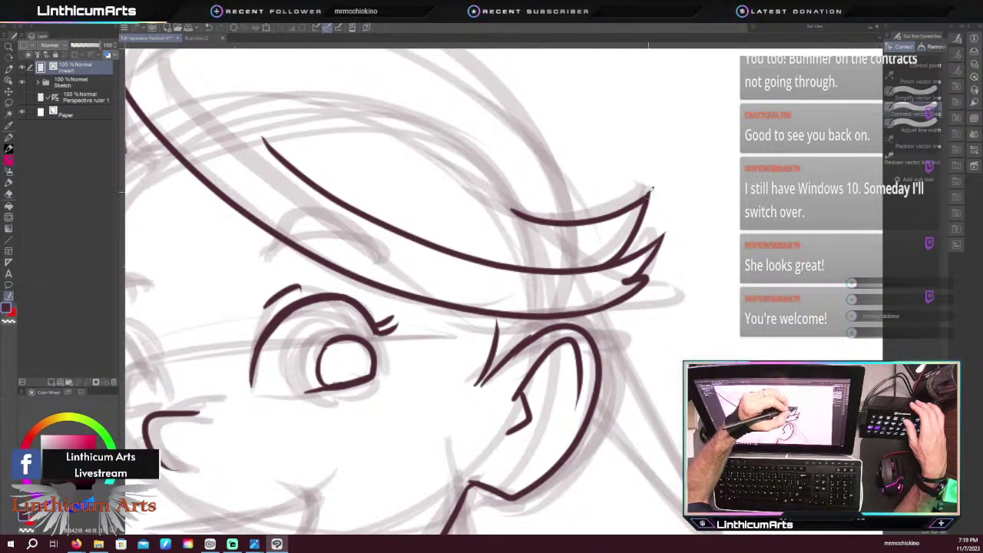
{"action": "mouse_move", "coordinate": [648, 194]}
{"action": "left_mouse_down"}
{"action": "mouse_move", "coordinate": [614, 218]}
{"action": "mouse_move", "coordinate": [652, 228]}
{"action": "mouse_move", "coordinate": [653, 242]}
{"action": "mouse_move", "coordinate": [666, 222]}
{"action": "left_mouse_up"}
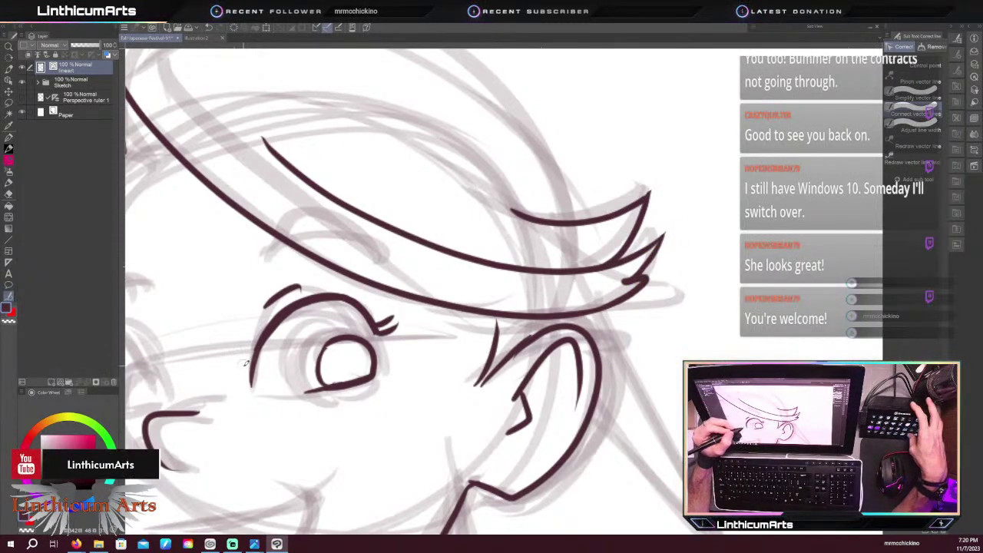
{"action": "left_click_drag", "start_coordinate": [530, 339], "coordinate": [523, 347]}
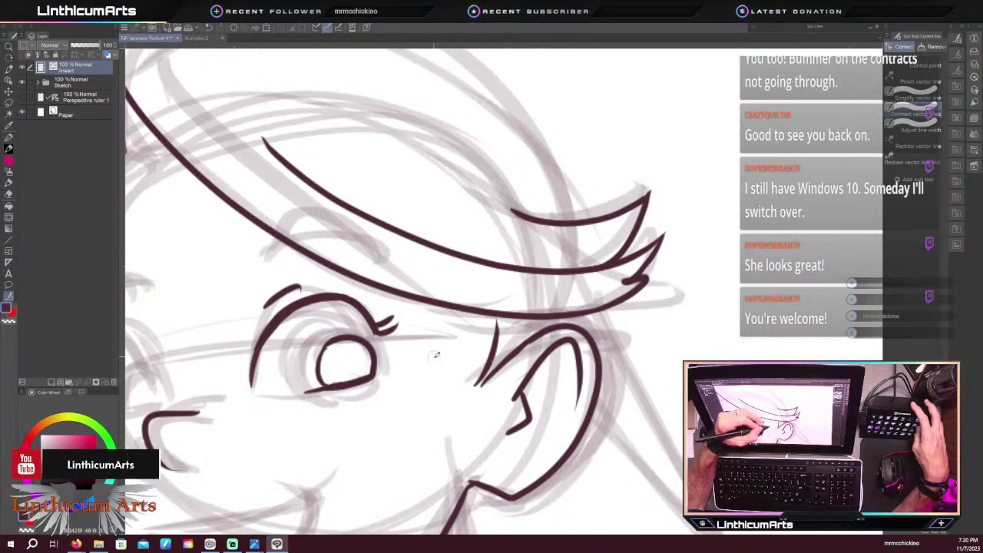
{"action": "left_click_drag", "start_coordinate": [463, 491], "coordinate": [471, 482]}
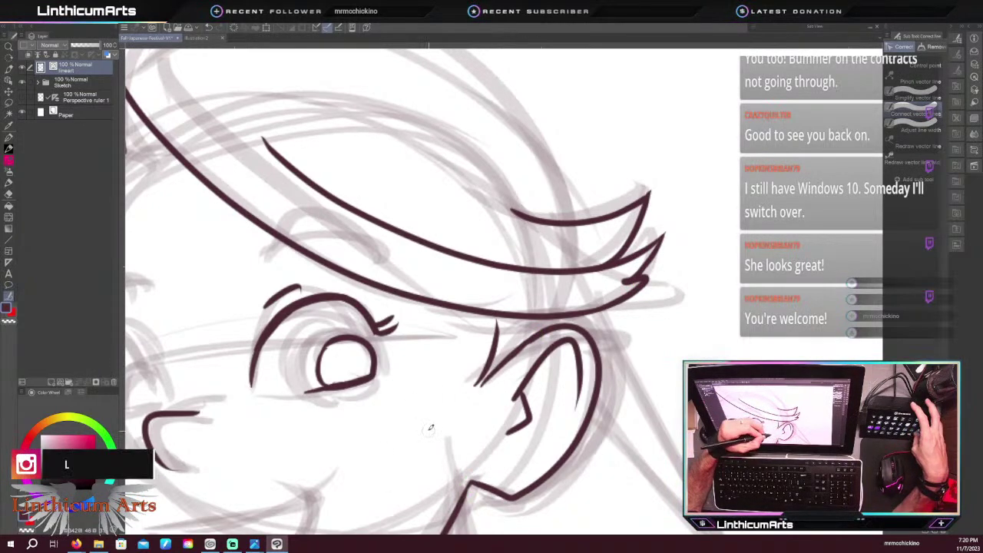
{"action": "key", "text": "ctrl+minus"}
{"action": "key", "text": "ctrl+plus"}
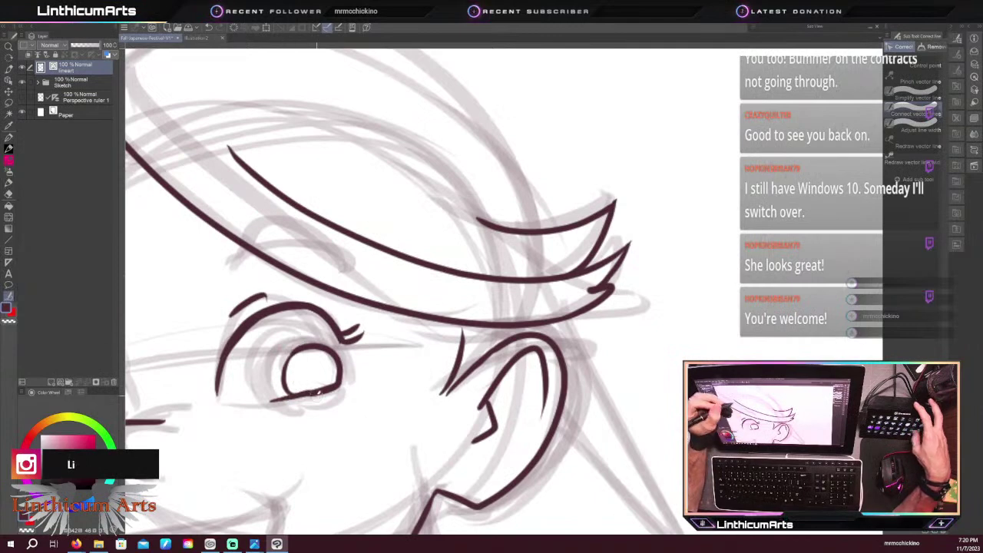
{"action": "key", "text": "ctrl+minus"}
{"action": "left_click_drag", "start_coordinate": [209, 456], "coordinate": [363, 374]}
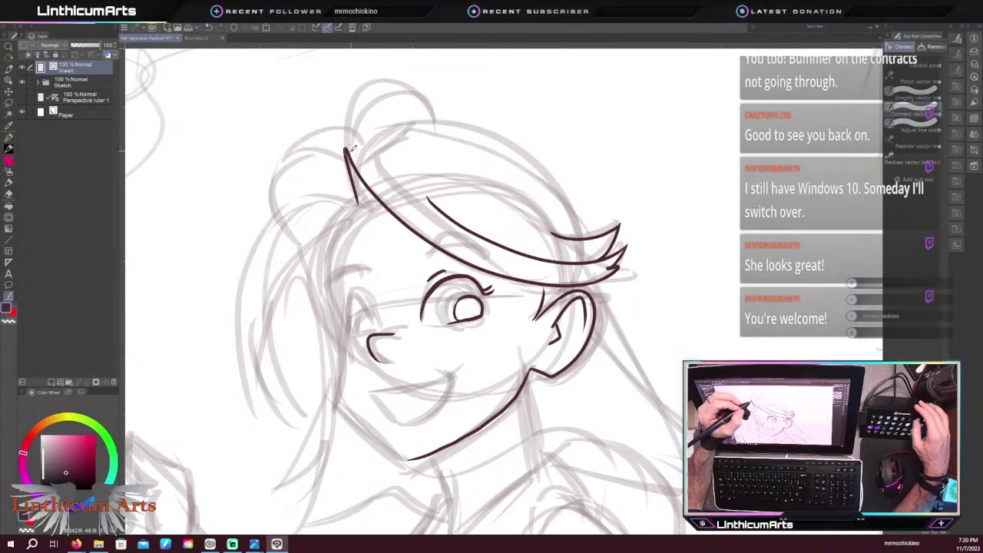
Ink the far eye with its lid, iris and lashes, plus the forehead contour beside it, using the G-pen
{"action": "key", "text": "p"}
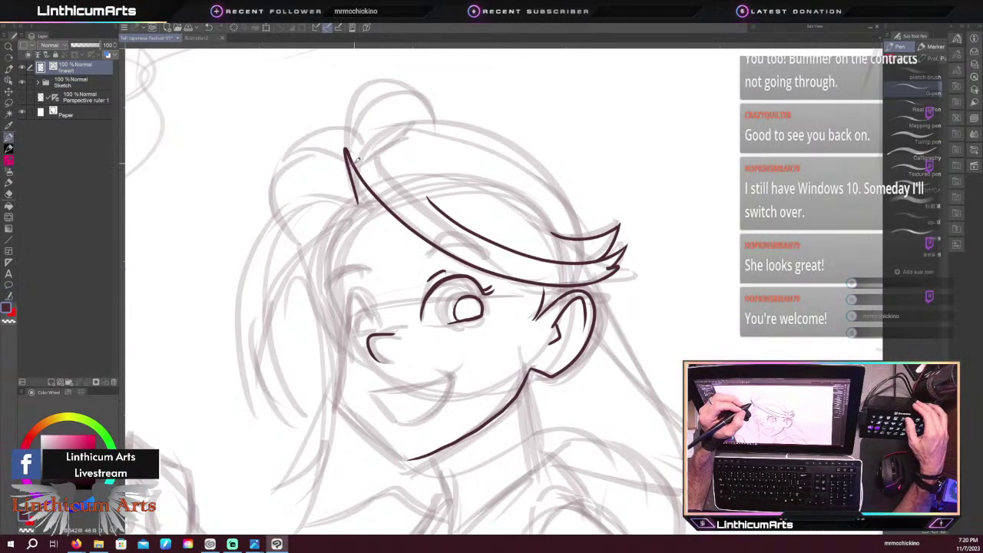
{"action": "scroll", "coordinate": [310, 148], "scroll_direction": "down", "scroll_amount": 1}
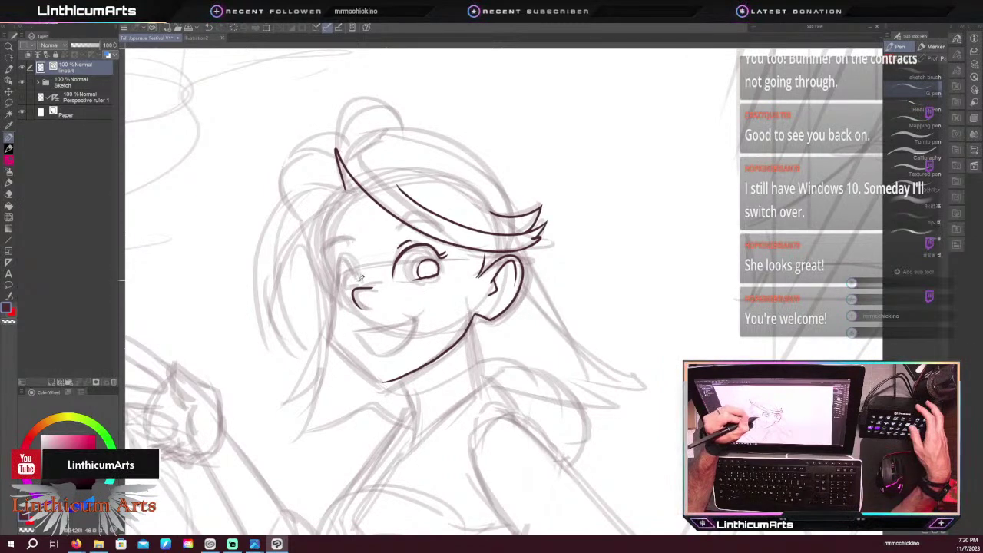
{"action": "left_click_drag", "start_coordinate": [348, 256], "coordinate": [337, 280]}
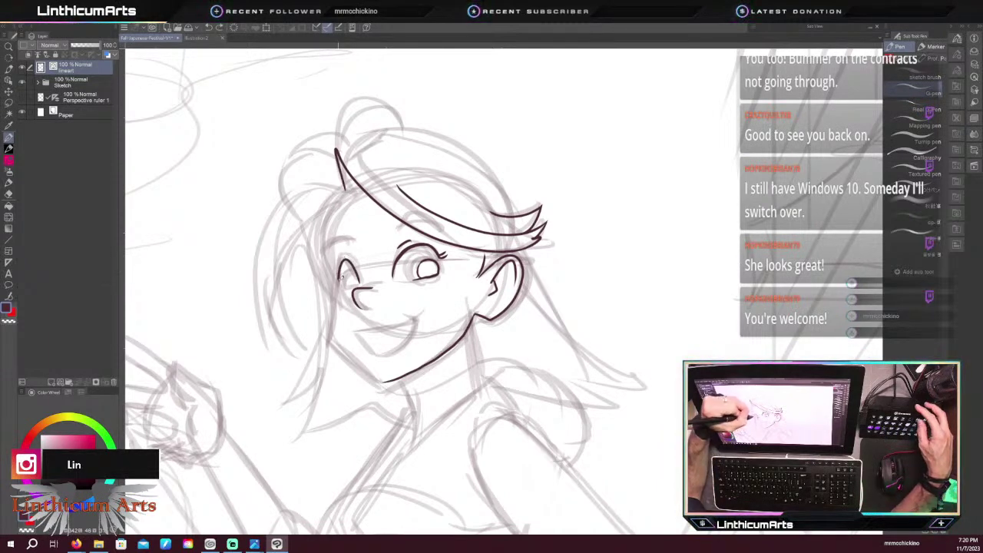
{"action": "left_click_drag", "start_coordinate": [339, 274], "coordinate": [335, 279]}
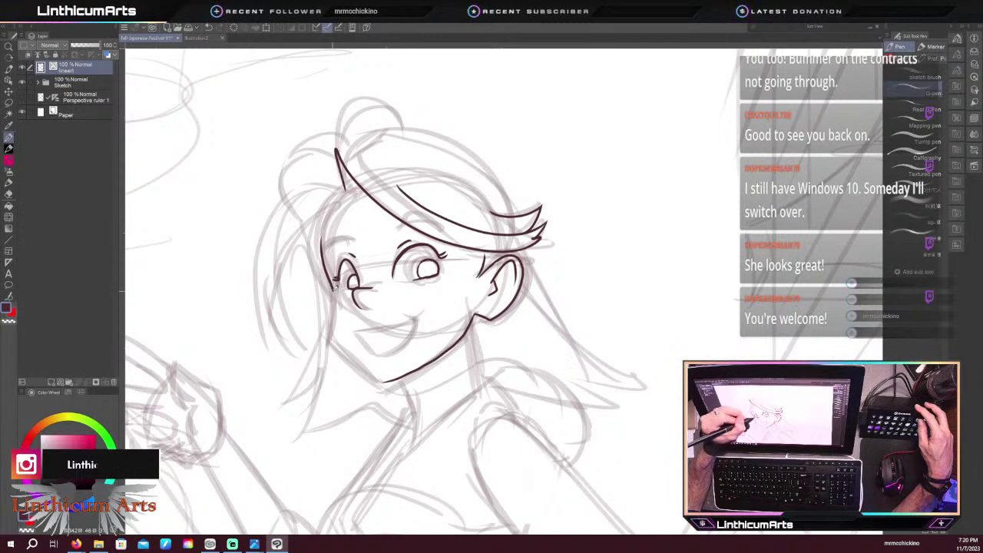
Try inking the far cheek contour down to the chin, undo it, and ink a short stroke at the chin's tip
{"action": "mouse_move", "coordinate": [335, 286]}
{"action": "left_mouse_down"}
{"action": "mouse_move", "coordinate": [337, 337]}
{"action": "mouse_move", "coordinate": [383, 379]}
{"action": "left_mouse_up"}
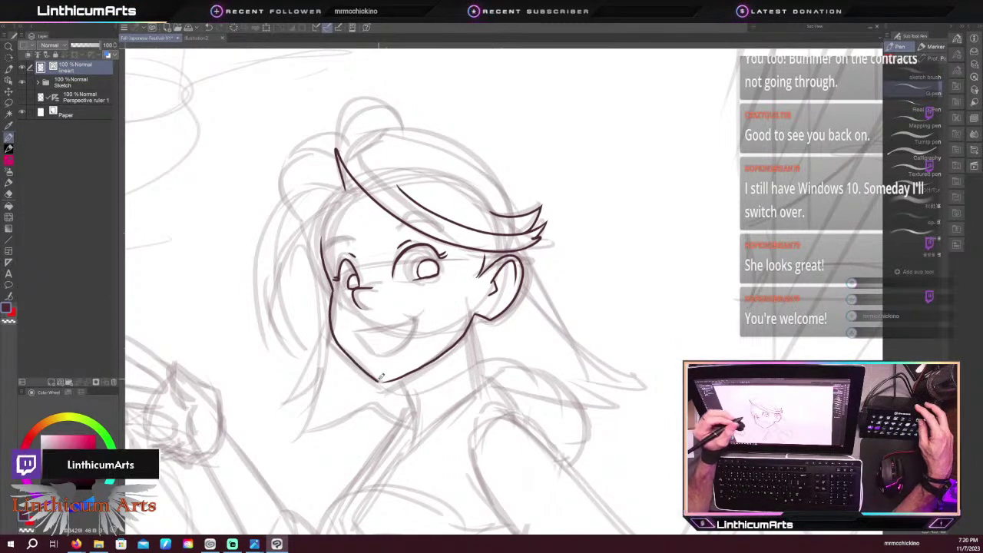
{"action": "key", "text": "ctrl+z"}
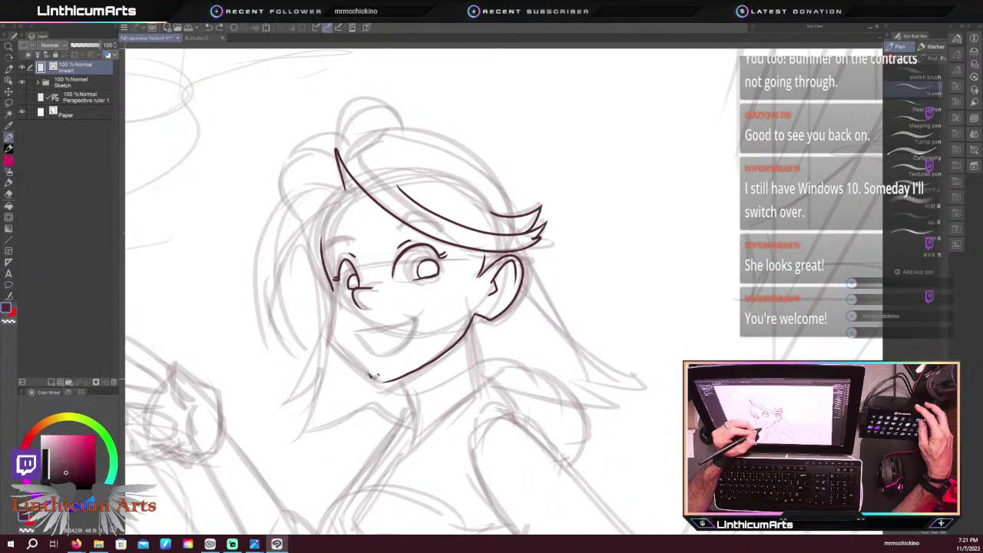
{"action": "left_click_drag", "start_coordinate": [342, 370], "coordinate": [394, 271]}
{"action": "mouse_move", "coordinate": [375, 307]}
{"action": "left_mouse_down"}
{"action": "mouse_move", "coordinate": [375, 363]}
{"action": "mouse_move", "coordinate": [416, 332]}
{"action": "left_mouse_up"}
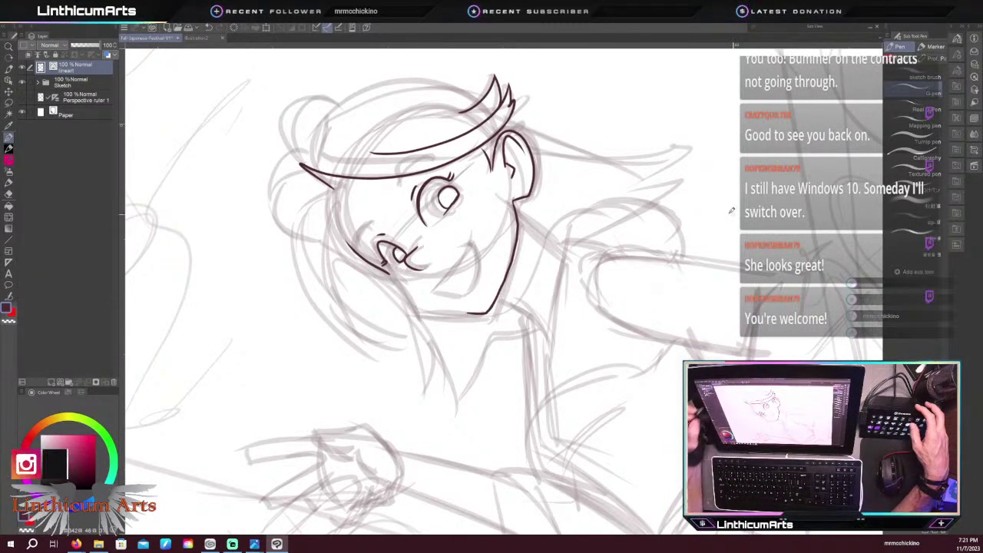
Run the Simplify vector line tool along the jawline from the chin up to the earlobe
{"action": "key", "text": "y"}
{"action": "left_click_drag", "start_coordinate": [470, 310], "coordinate": [503, 295]}
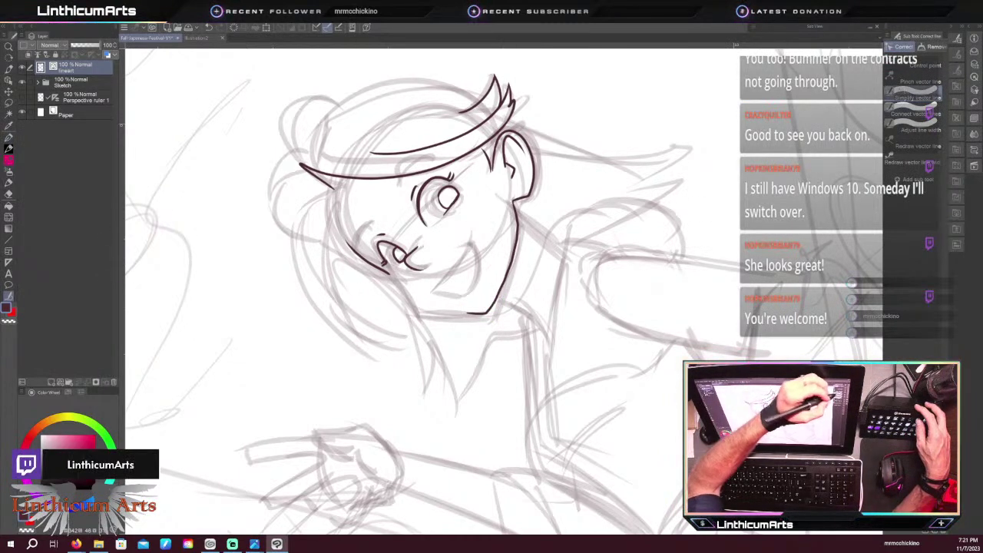
{"action": "mouse_move", "coordinate": [491, 307]}
{"action": "left_mouse_down"}
{"action": "mouse_move", "coordinate": [519, 243]}
{"action": "mouse_move", "coordinate": [513, 202]}
{"action": "left_mouse_up"}
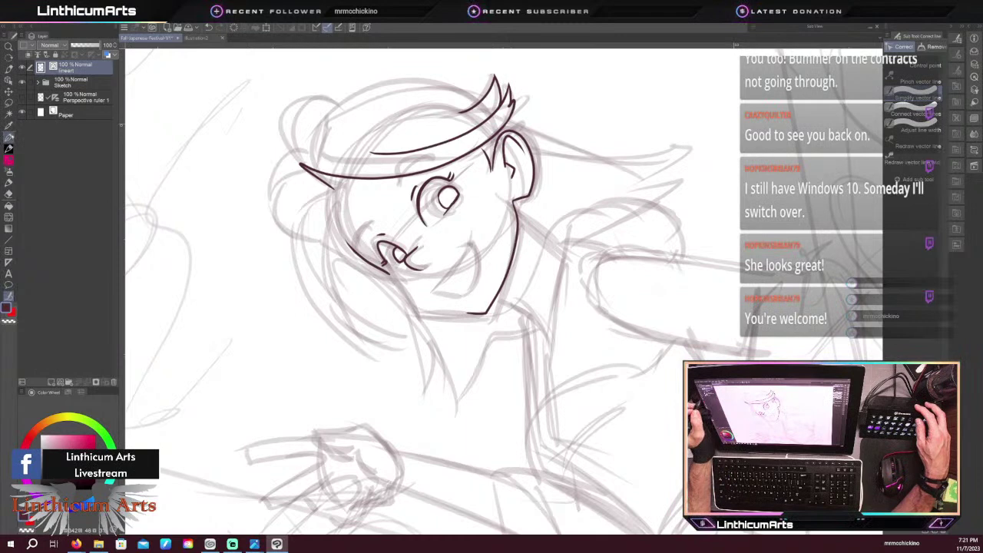
Ink the far cheek contour from beside the eye down to the chin tip with the G-pen
{"action": "key", "text": "p"}
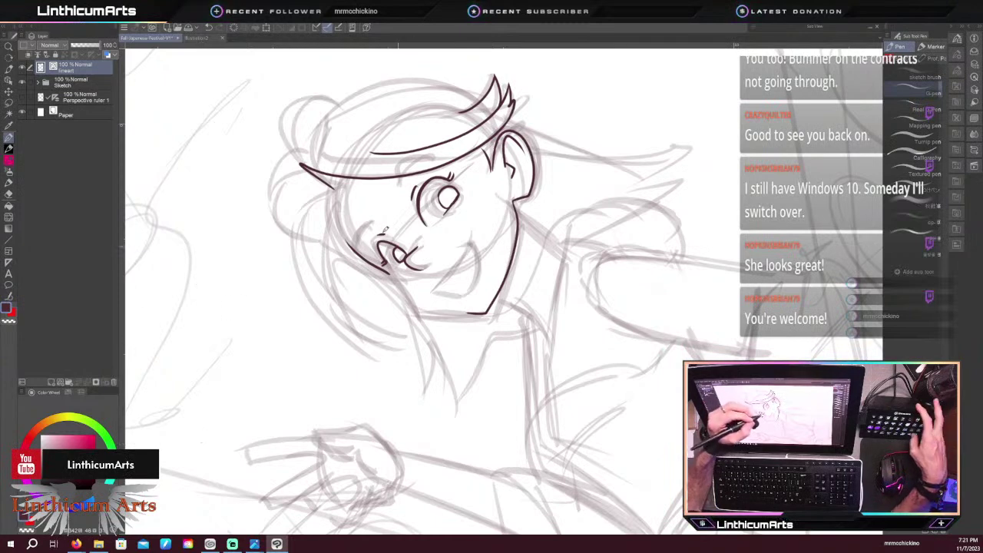
{"action": "key", "text": "ctrl+at"}
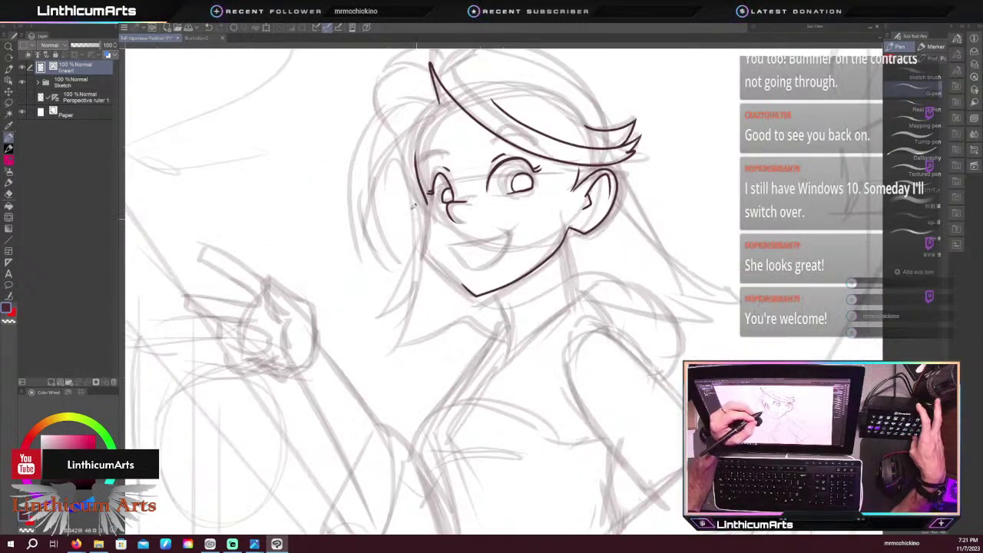
{"action": "key", "text": "ctrl+plus"}
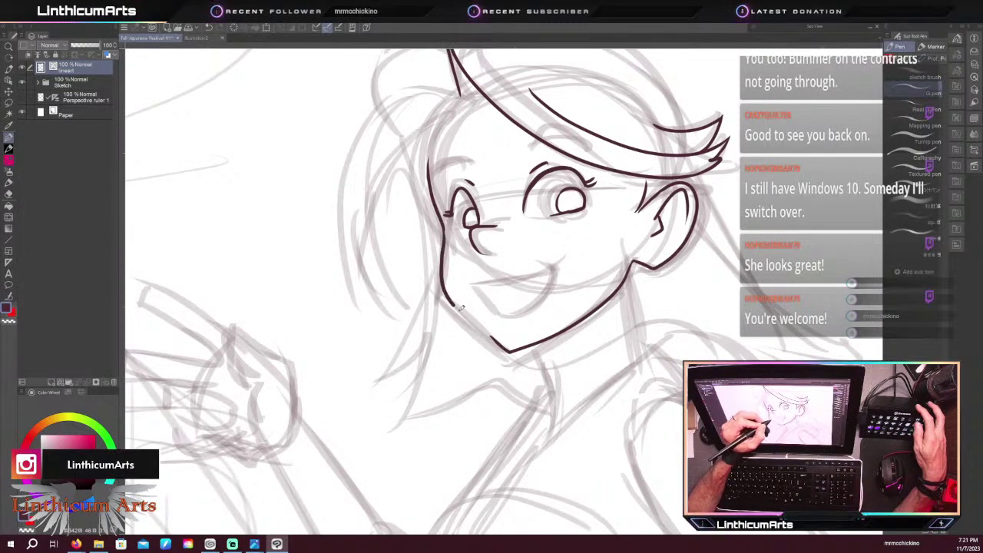
{"action": "left_click_drag", "start_coordinate": [453, 301], "coordinate": [503, 350]}
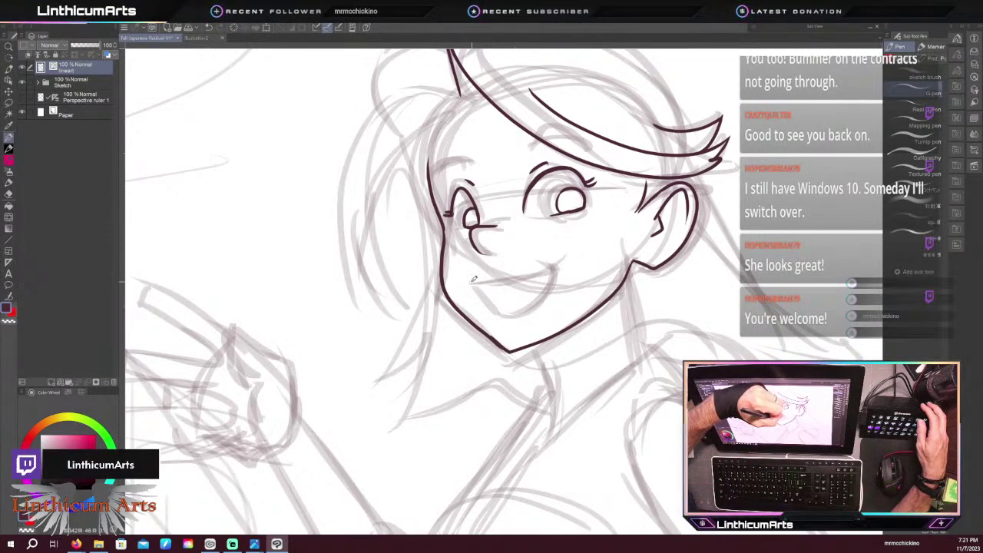
Ink the open smiling mouth, redrawing the lower lip curve up to the mouth corner until it is clean
{"action": "left_click_drag", "start_coordinate": [471, 282], "coordinate": [553, 265]}
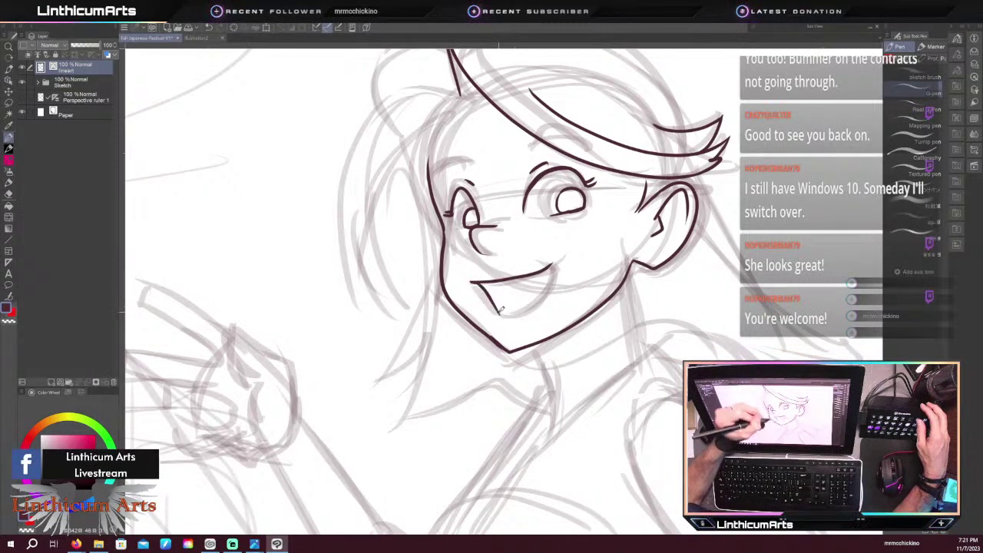
{"action": "mouse_move", "coordinate": [499, 314]}
{"action": "left_mouse_down"}
{"action": "mouse_move", "coordinate": [528, 308]}
{"action": "mouse_move", "coordinate": [554, 265]}
{"action": "left_mouse_up"}
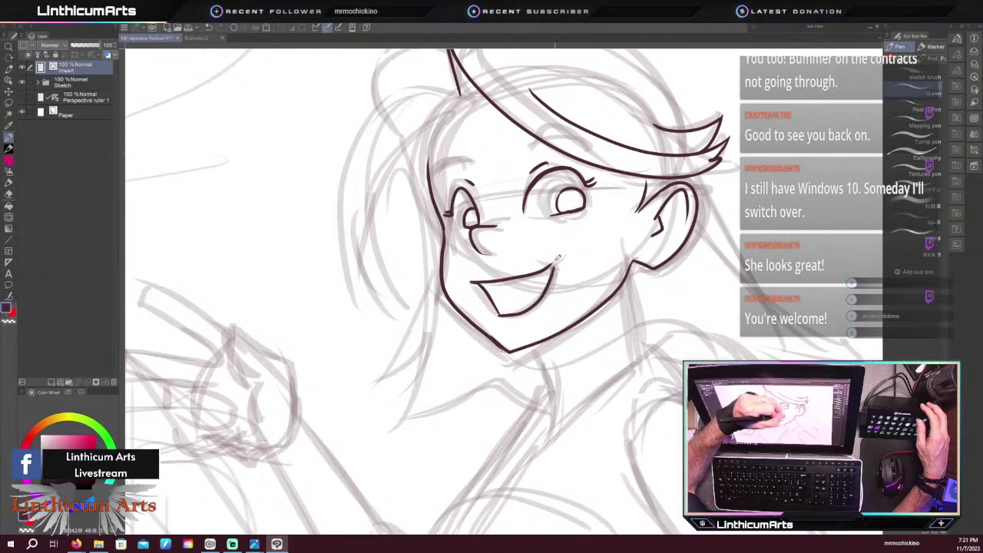
{"action": "key", "text": "ctrl+z"}
{"action": "mouse_move", "coordinate": [499, 315]}
{"action": "left_mouse_down"}
{"action": "mouse_move", "coordinate": [523, 309]}
{"action": "mouse_move", "coordinate": [555, 262]}
{"action": "left_mouse_up"}
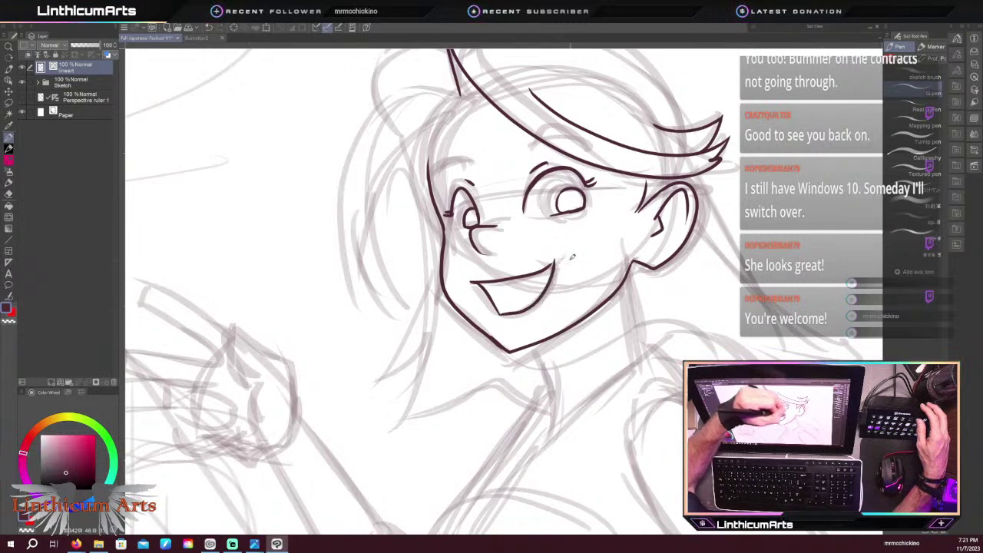
{"action": "key", "text": "ctrl+z"}
{"action": "mouse_move", "coordinate": [498, 314]}
{"action": "left_mouse_down"}
{"action": "mouse_move", "coordinate": [532, 305]}
{"action": "mouse_move", "coordinate": [554, 263]}
{"action": "left_mouse_up"}
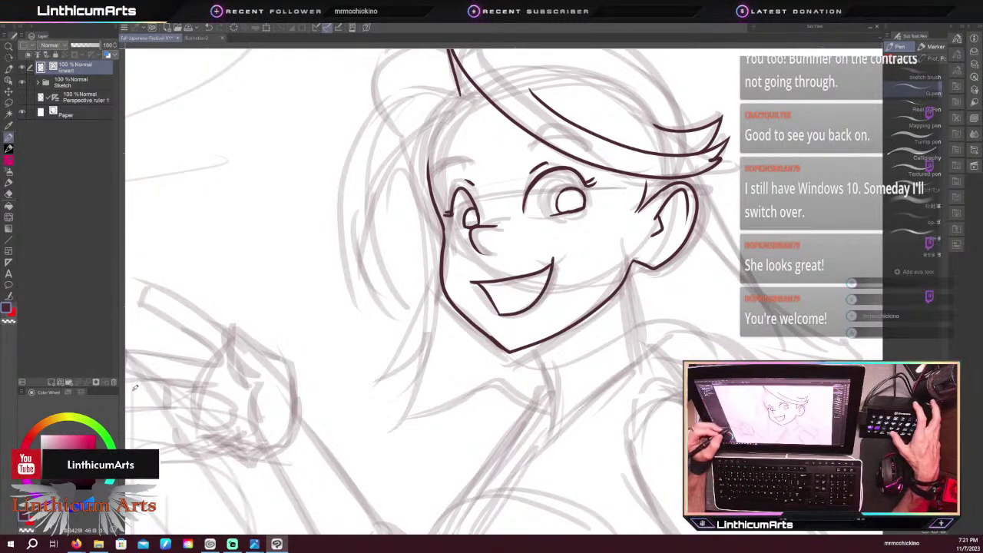
{"action": "key", "text": "e"}
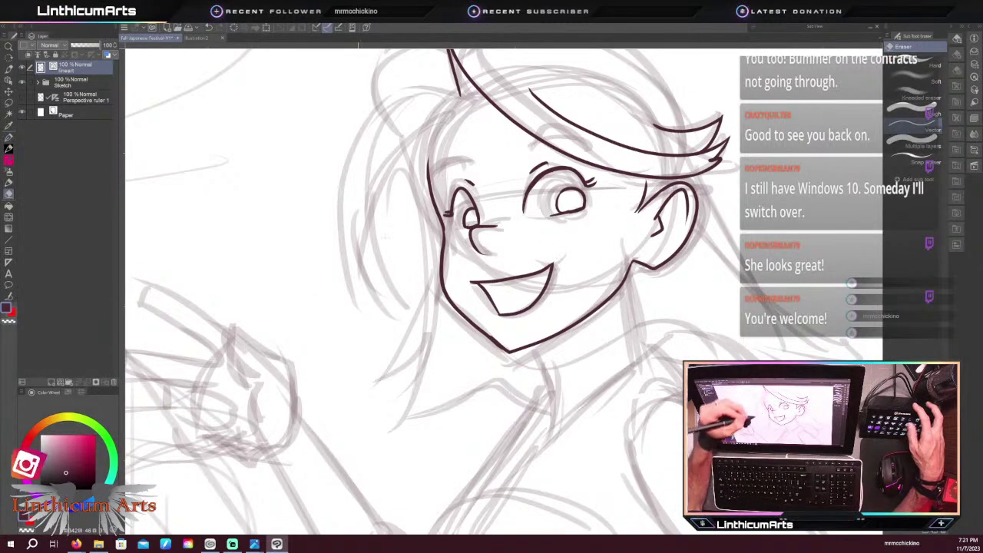
Ink the top outline of the hair from the parting over the crown down to the swept fringe tips
{"action": "key", "text": "p"}
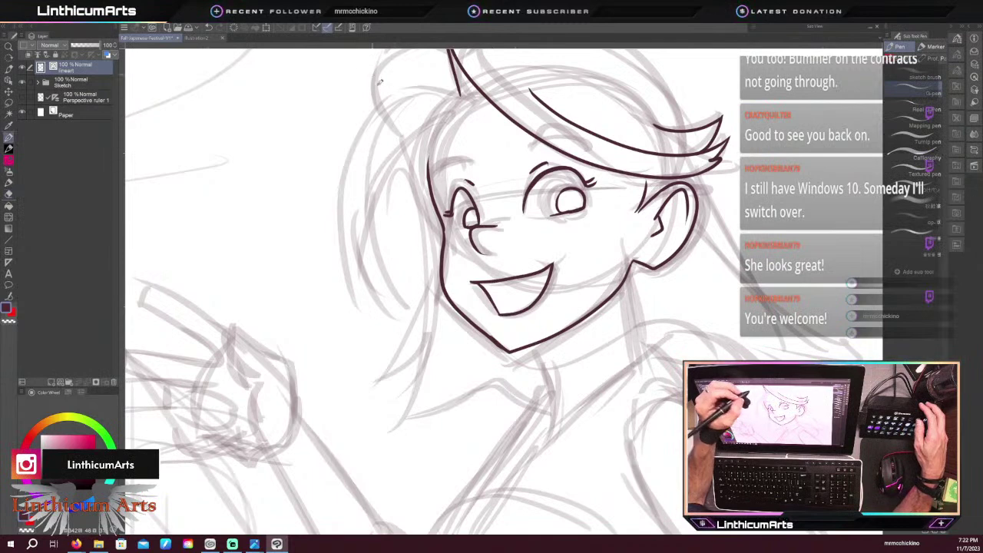
{"action": "mouse_move", "coordinate": [461, 201]}
{"action": "left_mouse_down"}
{"action": "mouse_move", "coordinate": [408, 265]}
{"action": "mouse_move", "coordinate": [360, 276]}
{"action": "left_mouse_up"}
{"action": "key", "text": "ctrl+minus"}
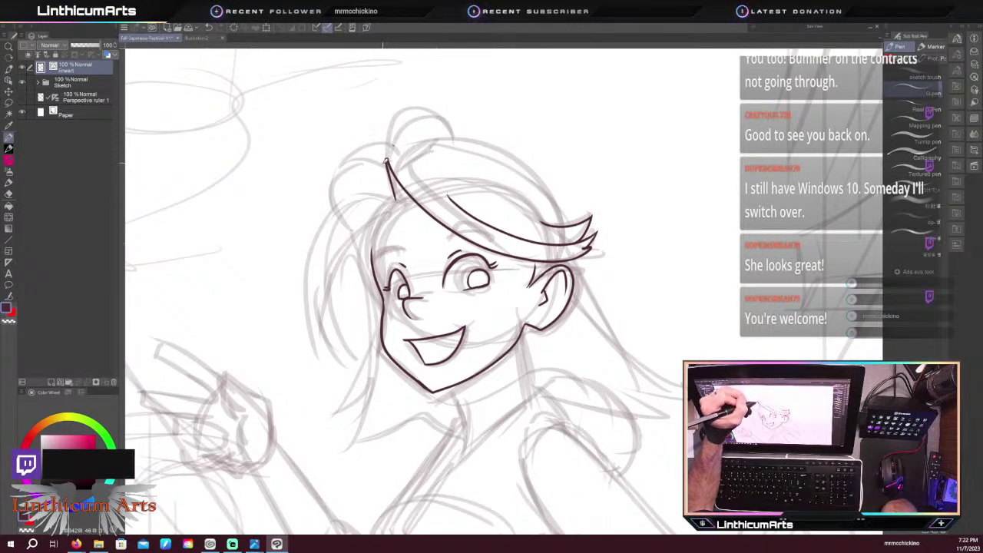
{"action": "mouse_move", "coordinate": [386, 159]}
{"action": "left_mouse_down"}
{"action": "mouse_move", "coordinate": [438, 140]}
{"action": "mouse_move", "coordinate": [484, 163]}
{"action": "left_mouse_up"}
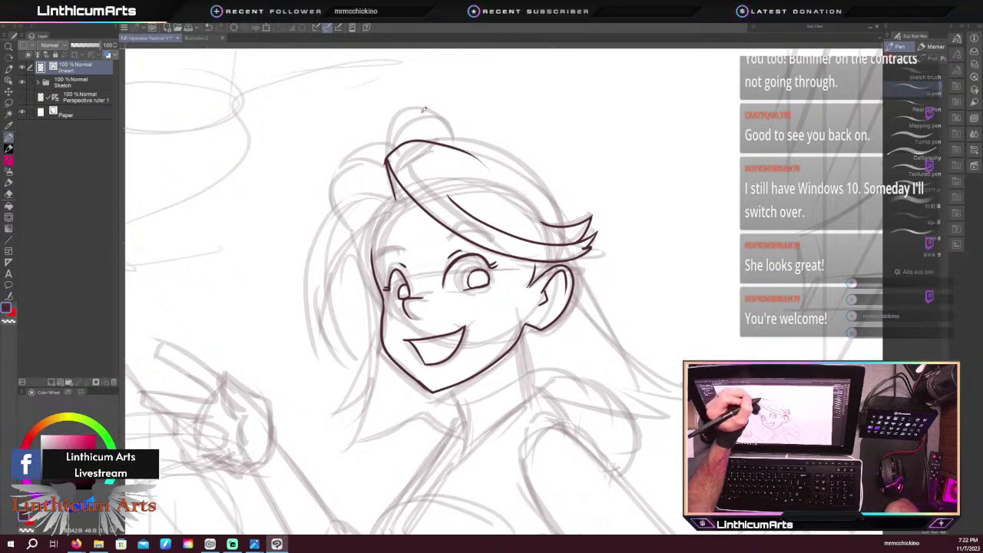
{"action": "mouse_move", "coordinate": [430, 136]}
{"action": "left_mouse_down"}
{"action": "mouse_move", "coordinate": [474, 137]}
{"action": "mouse_move", "coordinate": [573, 227]}
{"action": "left_mouse_up"}
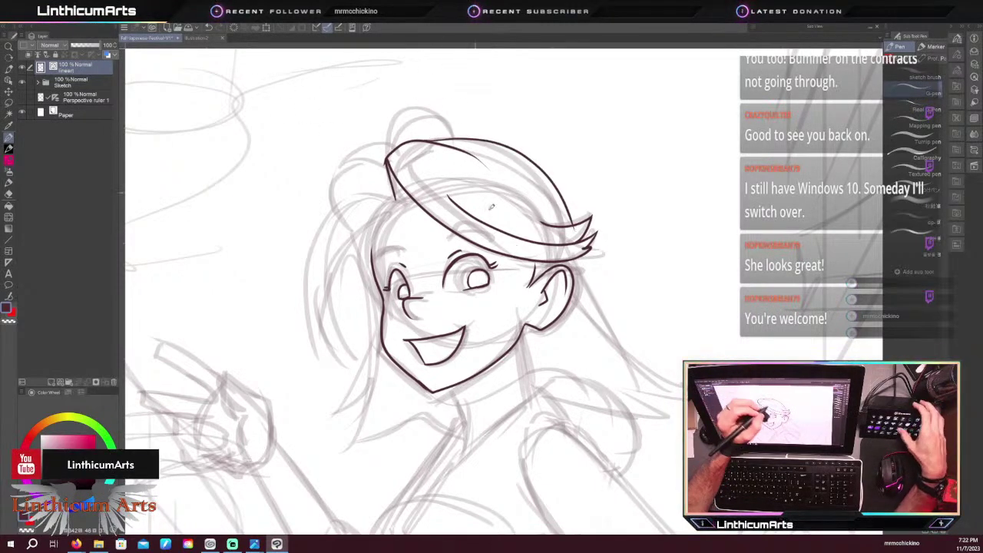
{"action": "key", "text": "e"}
Ink the small looping tuft of hair rising above the parting
{"action": "key", "text": "p"}
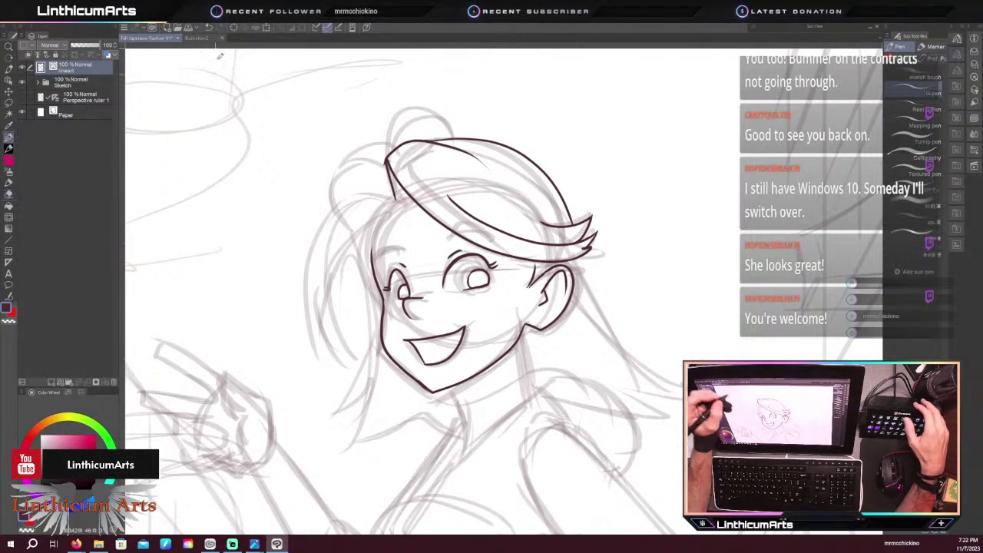
{"action": "mouse_move", "coordinate": [386, 157]}
{"action": "left_mouse_down"}
{"action": "mouse_move", "coordinate": [417, 105]}
{"action": "mouse_move", "coordinate": [452, 130]}
{"action": "mouse_move", "coordinate": [438, 115]}
{"action": "left_mouse_up"}
{"action": "key", "text": "e"}
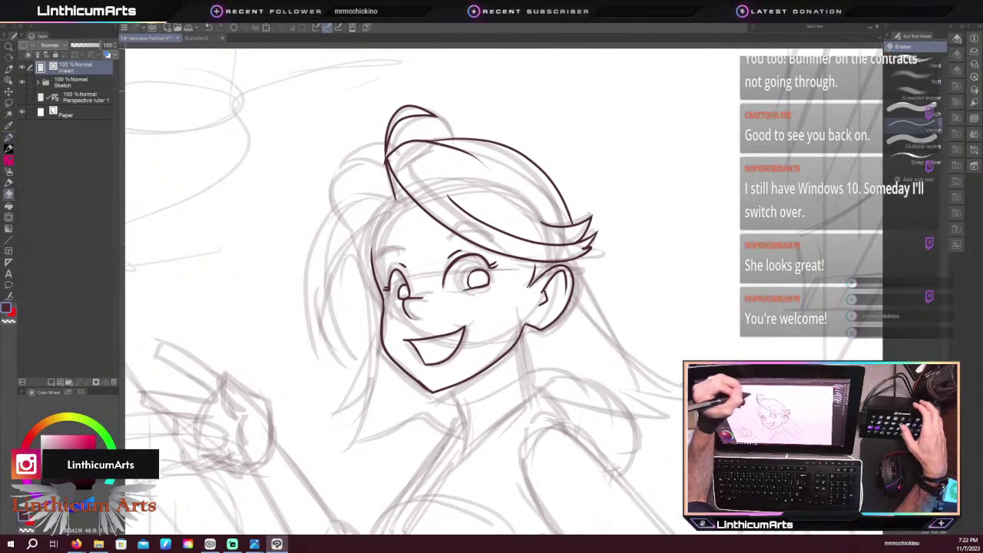
Ink the first curved locks on the far side of the parting, plus a short notch at its base
{"action": "key", "text": "p"}
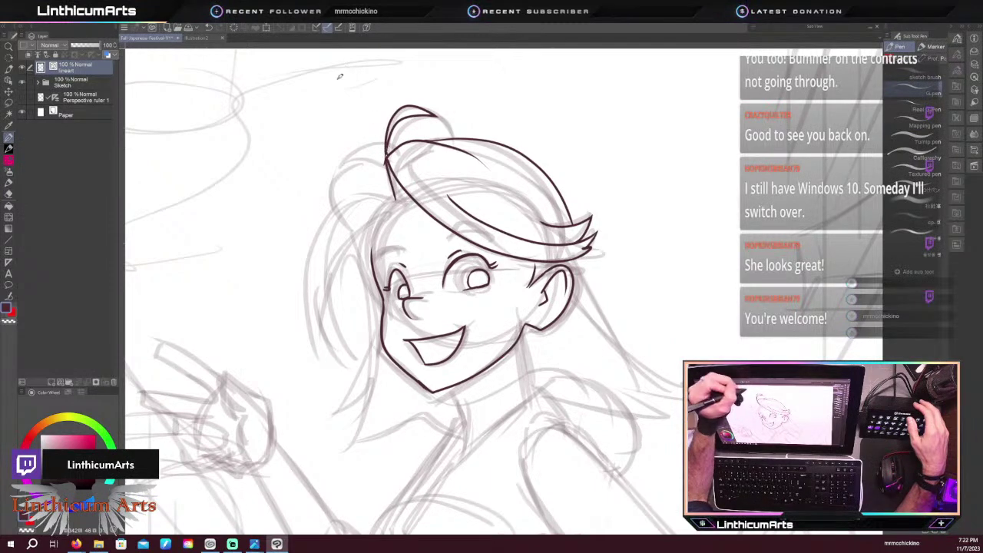
{"action": "mouse_move", "coordinate": [386, 144]}
{"action": "left_mouse_down"}
{"action": "mouse_move", "coordinate": [335, 166]}
{"action": "mouse_move", "coordinate": [322, 202]}
{"action": "left_mouse_up"}
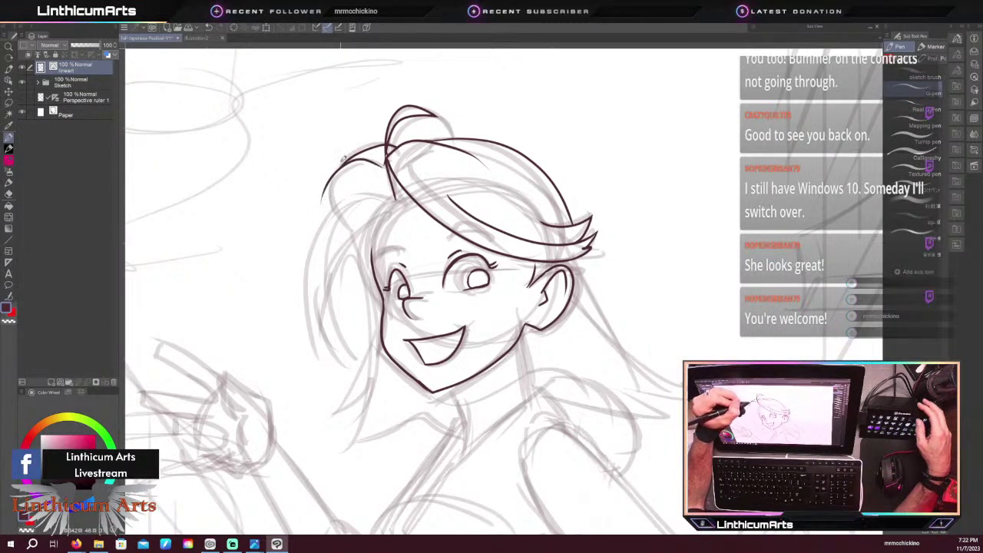
{"action": "key", "text": "ctrl+z"}
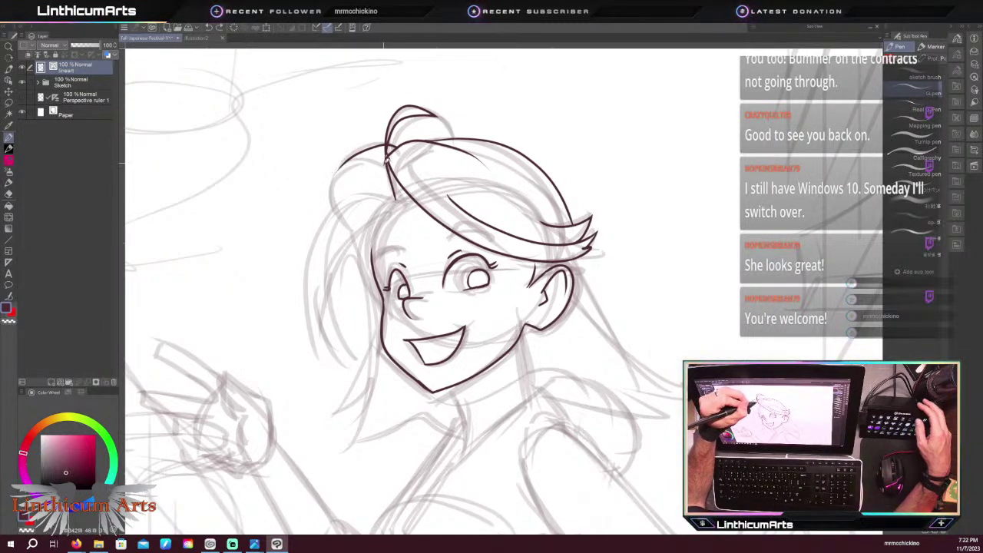
{"action": "left_click_drag", "start_coordinate": [384, 163], "coordinate": [324, 190]}
{"action": "key", "text": "ctrl+z"}
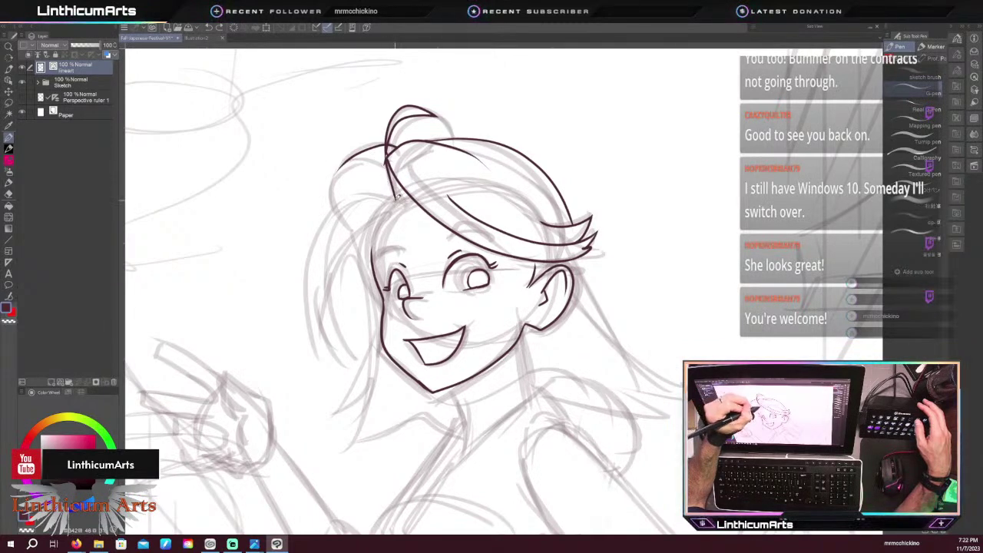
{"action": "left_click_drag", "start_coordinate": [399, 205], "coordinate": [408, 198]}
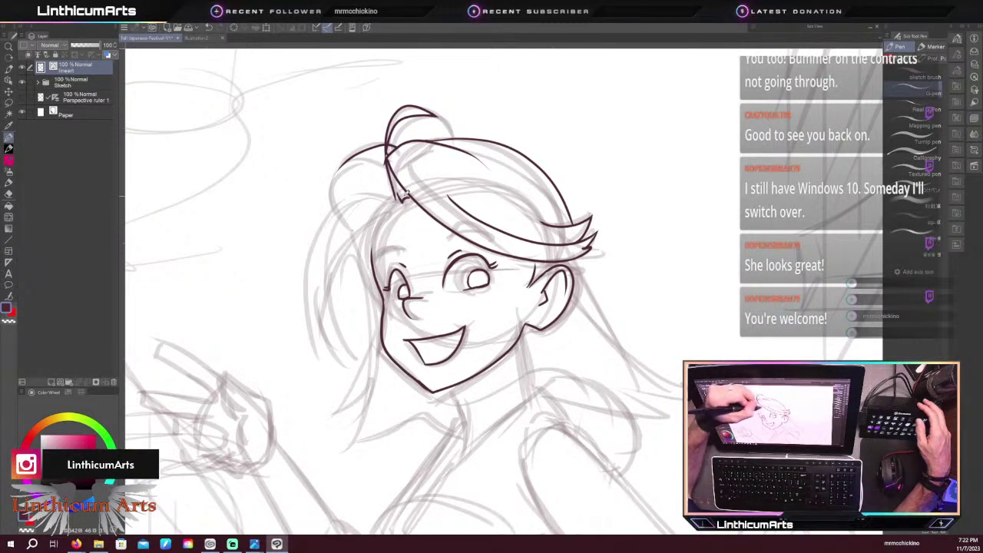
{"action": "mouse_move", "coordinate": [397, 198]}
{"action": "left_mouse_down"}
{"action": "mouse_move", "coordinate": [331, 185]}
{"action": "mouse_move", "coordinate": [315, 215]}
{"action": "left_mouse_up"}
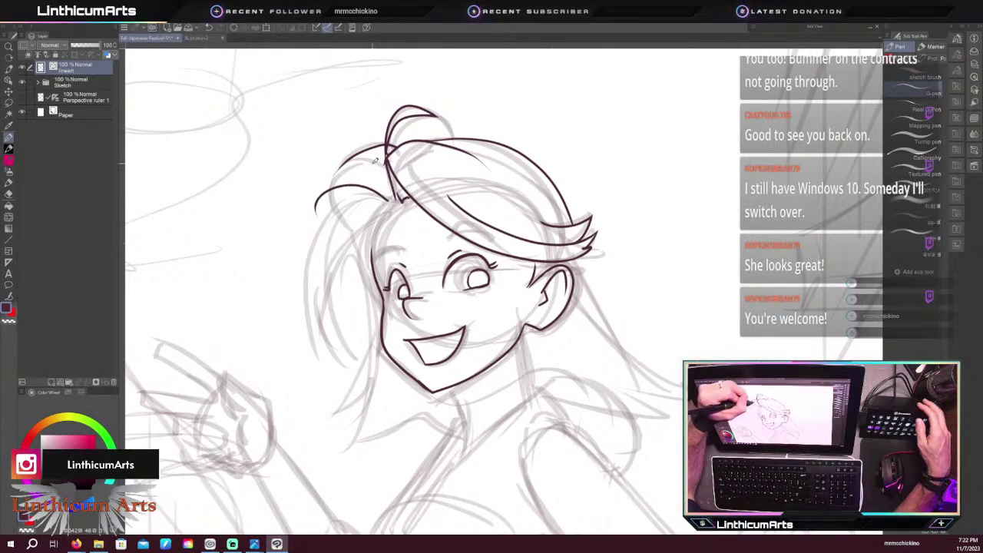
Ink another lock between the far-side ones, try the long outer hair contour down past the cheek, and undo that contour
{"action": "mouse_move", "coordinate": [376, 160]}
{"action": "left_mouse_down"}
{"action": "mouse_move", "coordinate": [323, 209]}
{"action": "mouse_move", "coordinate": [318, 229]}
{"action": "mouse_move", "coordinate": [334, 368]}
{"action": "left_mouse_up"}
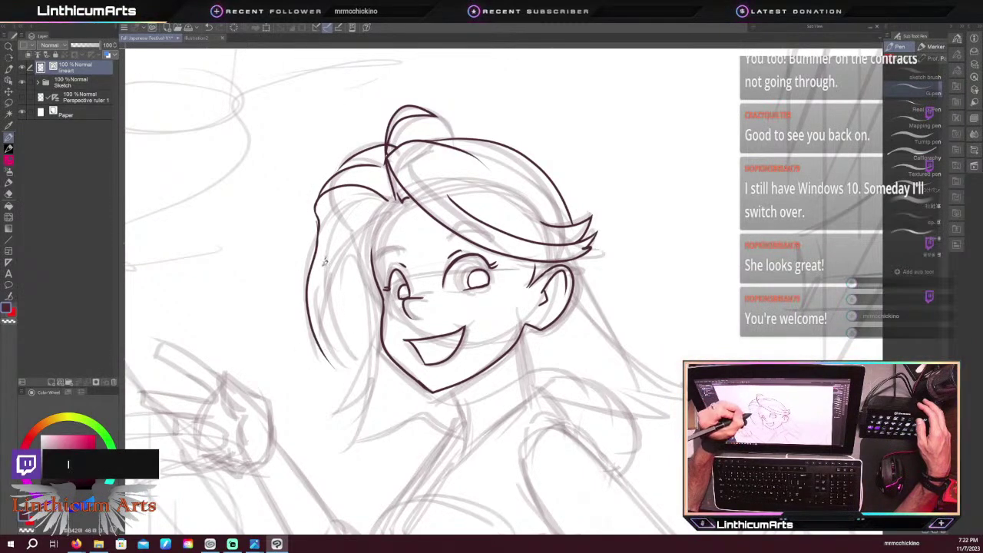
{"action": "left_click_drag", "start_coordinate": [328, 255], "coordinate": [334, 371]}
{"action": "key", "text": "ctrl+z"}
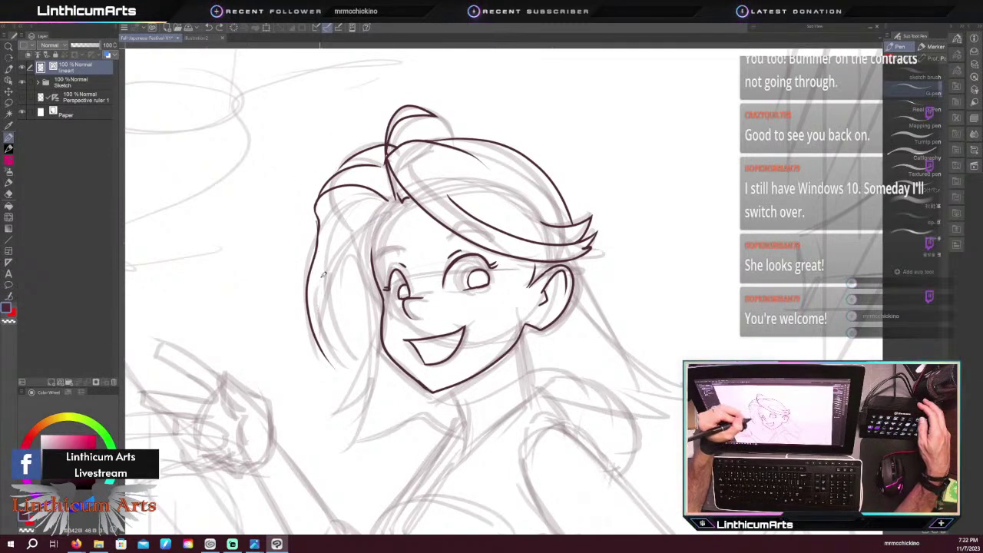
{"action": "key", "text": "ctrl+z"}
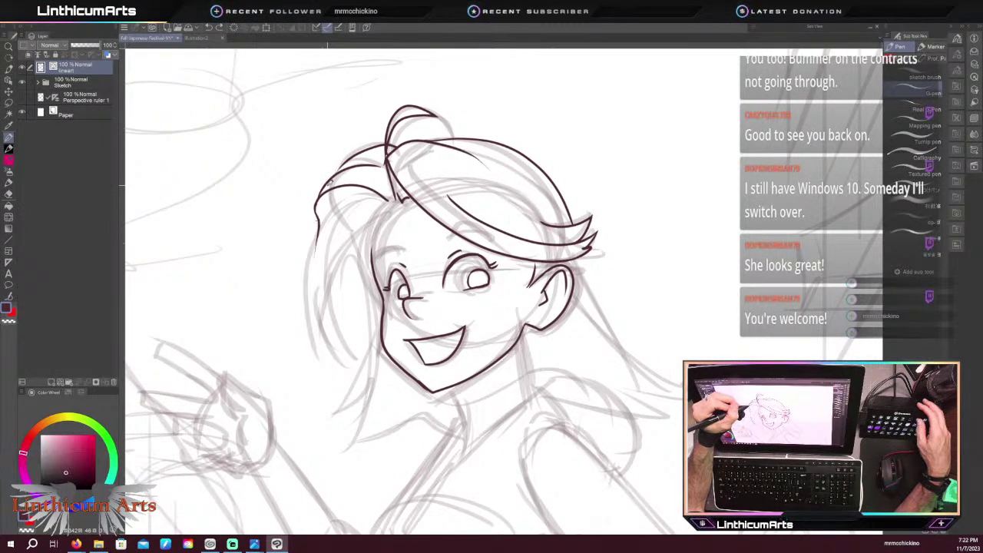
{"action": "key", "text": "ctrl+z"}
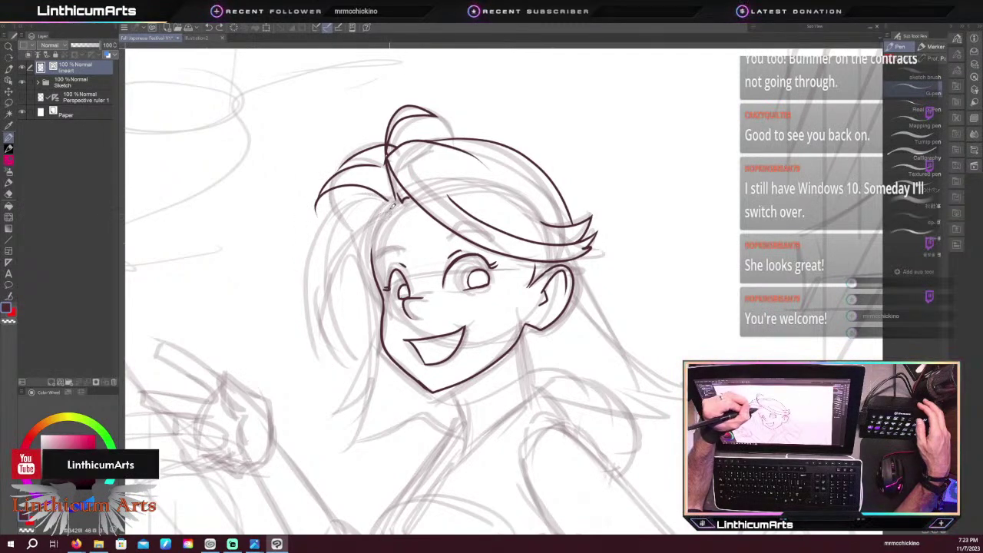
Ink the long side locks curving from the parting down beside the far cheek, ending in pointed tips
{"action": "left_click_drag", "start_coordinate": [389, 209], "coordinate": [337, 307]}
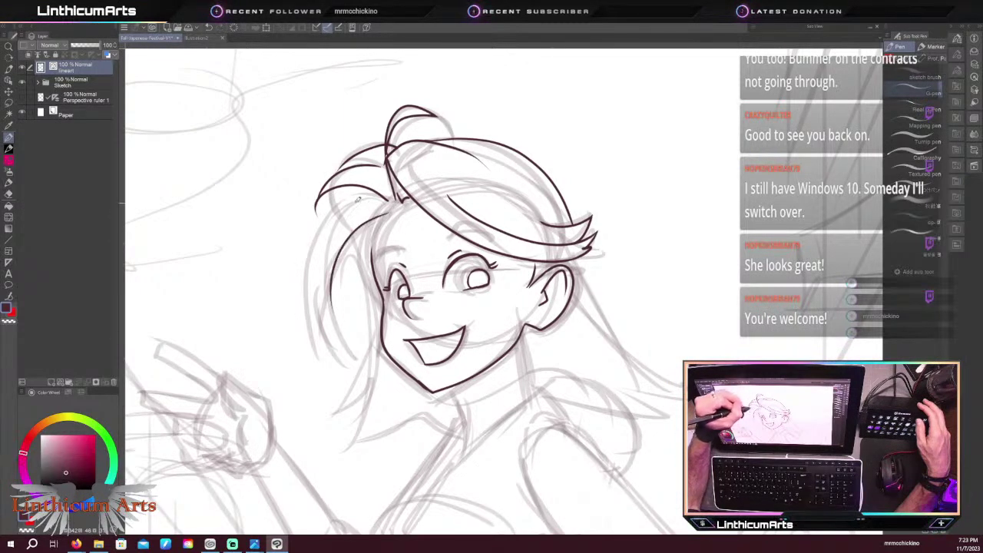
{"action": "left_click_drag", "start_coordinate": [311, 231], "coordinate": [330, 347]}
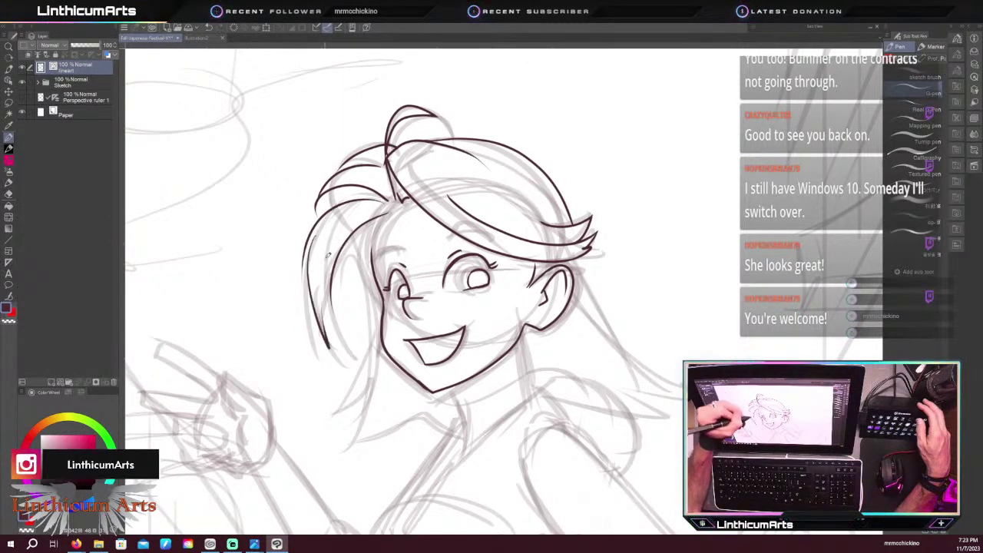
{"action": "left_click_drag", "start_coordinate": [328, 255], "coordinate": [368, 358]}
{"action": "left_click_drag", "start_coordinate": [315, 293], "coordinate": [365, 367]}
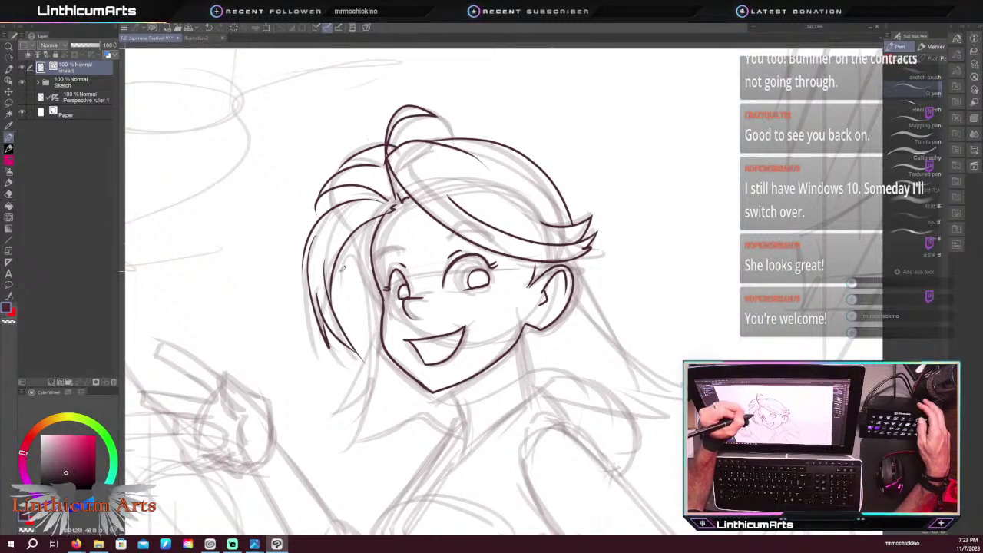
Ink the inner strand falling along the far cheek and the jagged hair ends below the chin
{"action": "left_click_drag", "start_coordinate": [355, 250], "coordinate": [366, 274]}
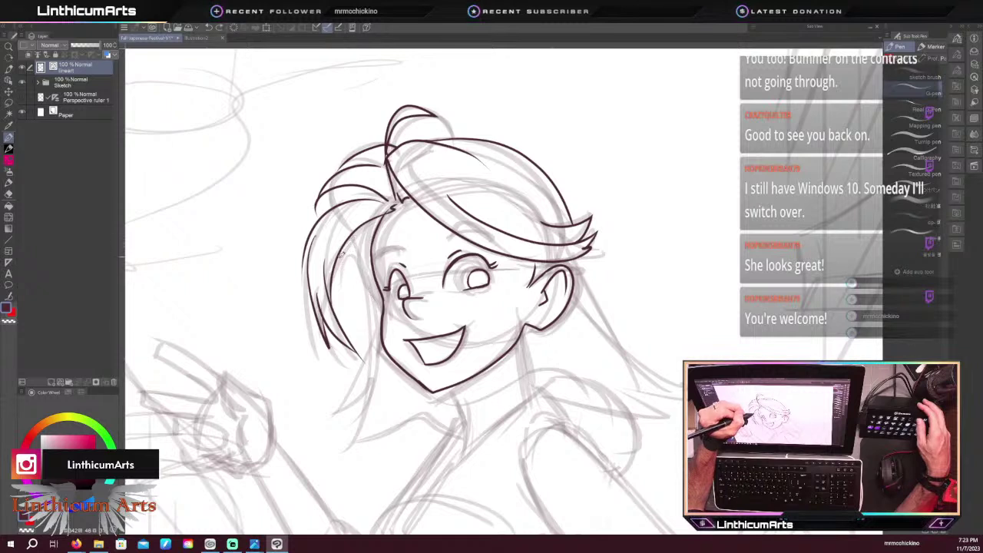
{"action": "mouse_move", "coordinate": [361, 247]}
{"action": "left_mouse_down"}
{"action": "mouse_move", "coordinate": [372, 303]}
{"action": "mouse_move", "coordinate": [339, 421]}
{"action": "left_mouse_up"}
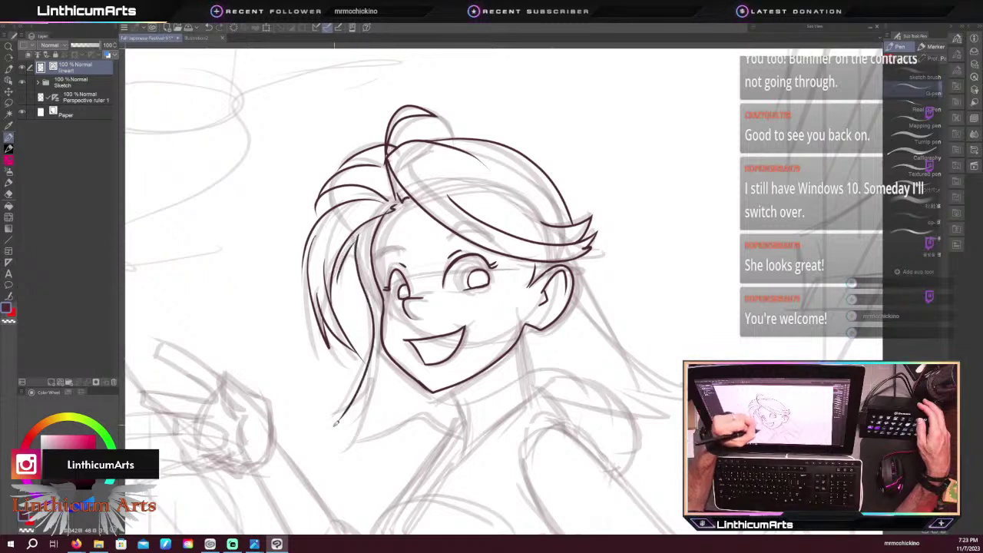
{"action": "mouse_move", "coordinate": [375, 382]}
{"action": "left_mouse_down"}
{"action": "mouse_move", "coordinate": [337, 421]}
{"action": "mouse_move", "coordinate": [359, 413]}
{"action": "left_mouse_up"}
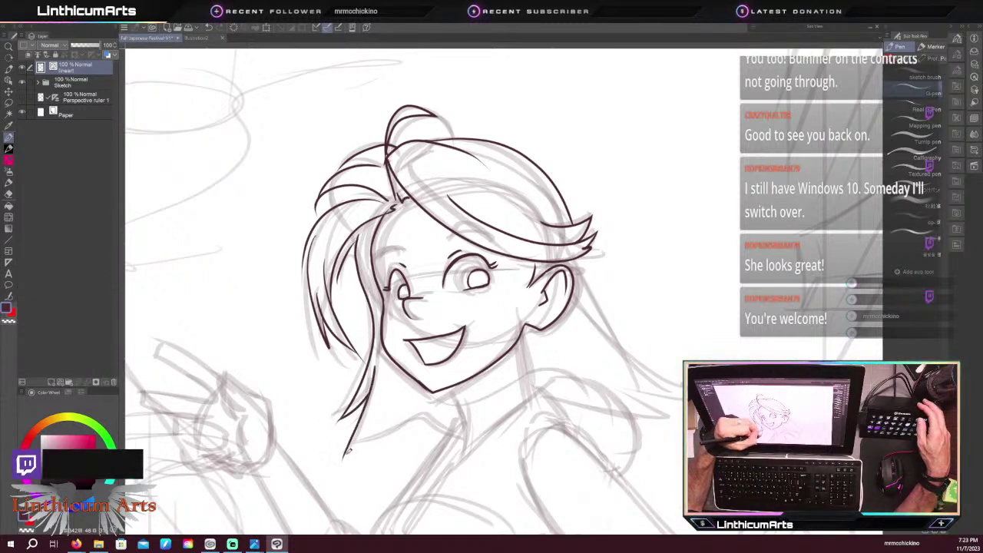
{"action": "mouse_move", "coordinate": [345, 457]}
{"action": "left_mouse_down"}
{"action": "mouse_move", "coordinate": [382, 427]}
{"action": "mouse_move", "coordinate": [431, 423]}
{"action": "left_mouse_up"}
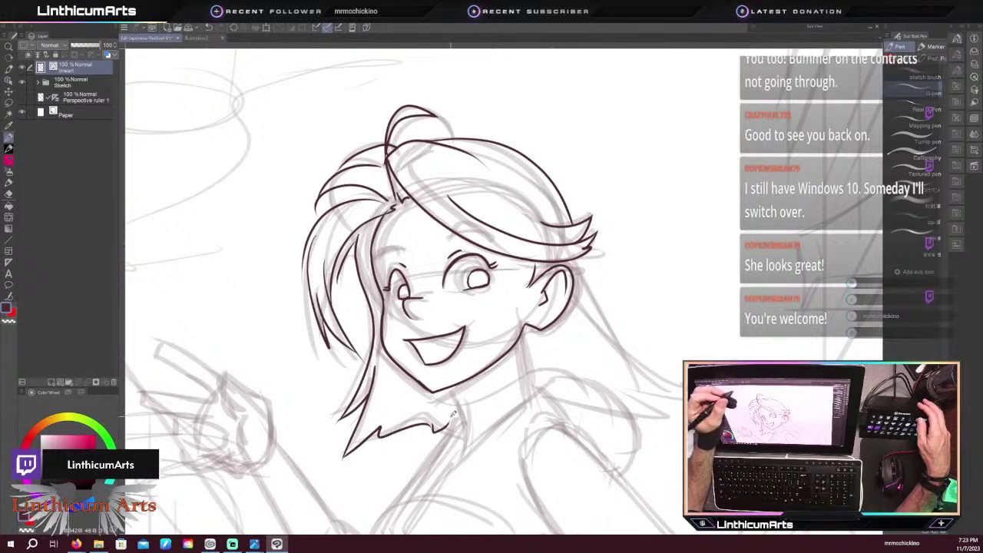
Ink the hair flowing out behind the near ear down to its pointed tips above the shoulder
{"action": "key", "text": "ctrl+minus"}
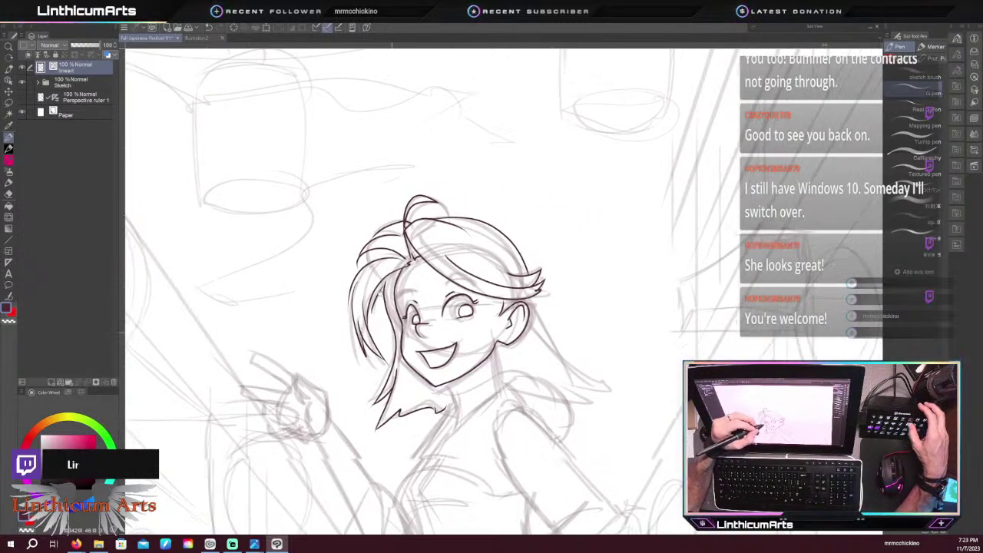
{"action": "left_click_drag", "start_coordinate": [380, 293], "coordinate": [345, 206]}
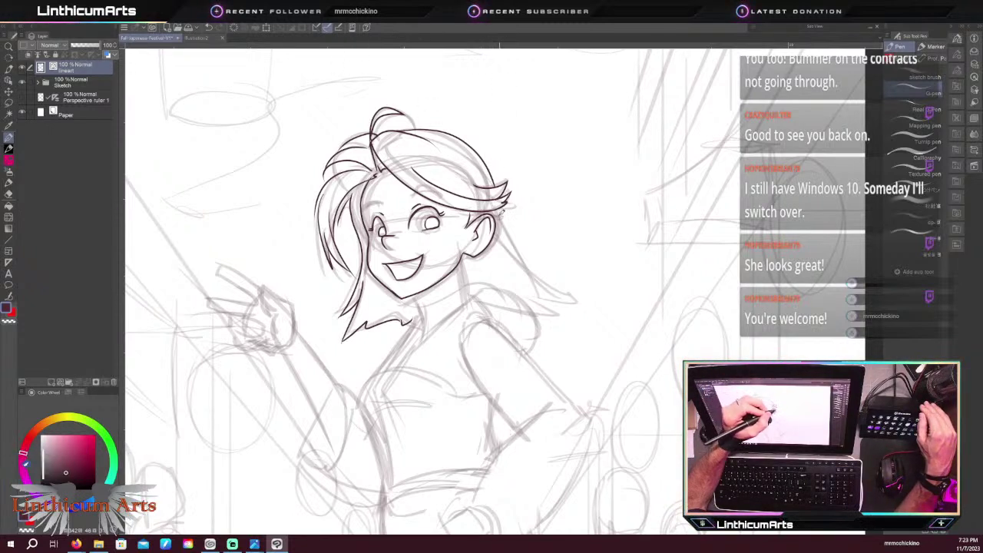
{"action": "mouse_move", "coordinate": [505, 224]}
{"action": "left_mouse_down"}
{"action": "mouse_move", "coordinate": [560, 288]}
{"action": "mouse_move", "coordinate": [579, 290]}
{"action": "mouse_move", "coordinate": [547, 312]}
{"action": "left_mouse_up"}
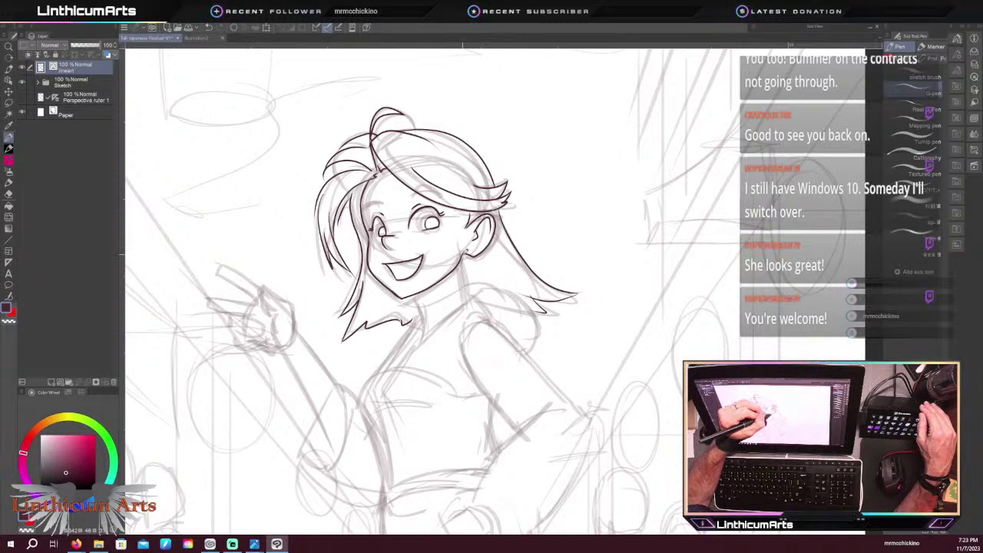
Ink both sides of the neck and the front collar edge running from the throat up over the near shoulder
{"action": "left_click_drag", "start_coordinate": [464, 255], "coordinate": [464, 306]}
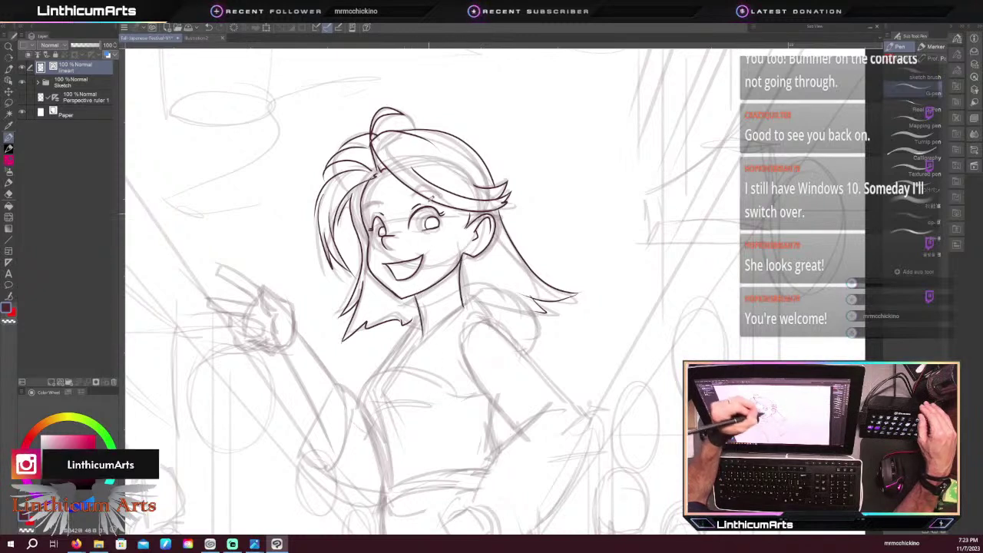
{"action": "key", "text": "ctrl+z"}
{"action": "mouse_move", "coordinate": [415, 296]}
{"action": "left_mouse_down"}
{"action": "mouse_move", "coordinate": [423, 330]}
{"action": "mouse_move", "coordinate": [446, 311]}
{"action": "mouse_move", "coordinate": [445, 262]}
{"action": "mouse_move", "coordinate": [416, 337]}
{"action": "mouse_move", "coordinate": [478, 287]}
{"action": "left_mouse_up"}
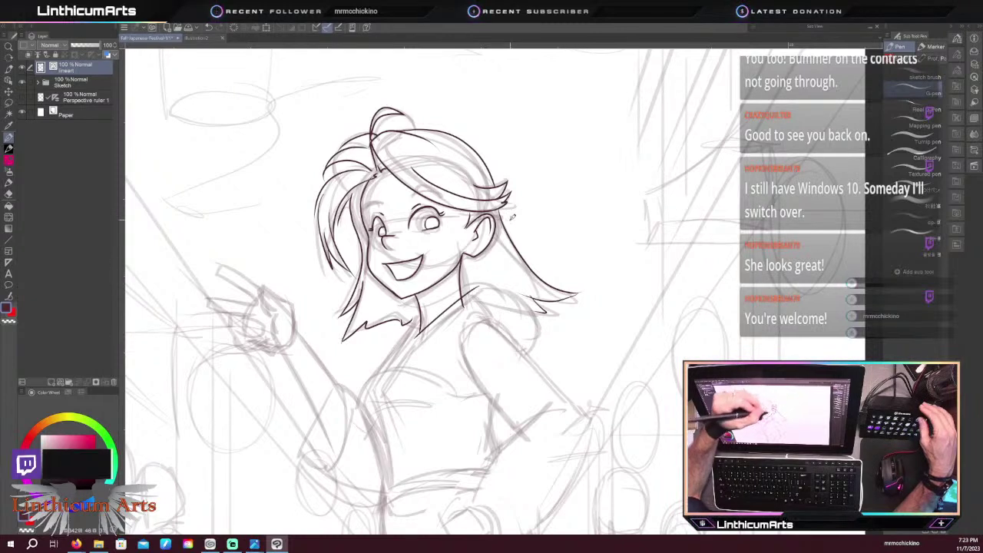
{"action": "key", "text": "ctrl+z"}
{"action": "left_click_drag", "start_coordinate": [421, 332], "coordinate": [503, 291]}
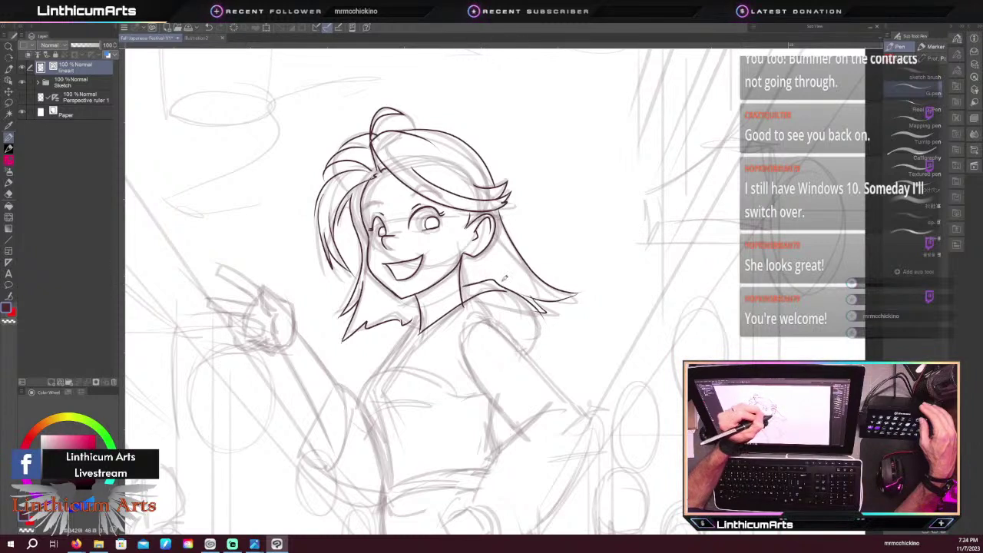
{"action": "left_click_drag", "start_coordinate": [545, 310], "coordinate": [519, 345]}
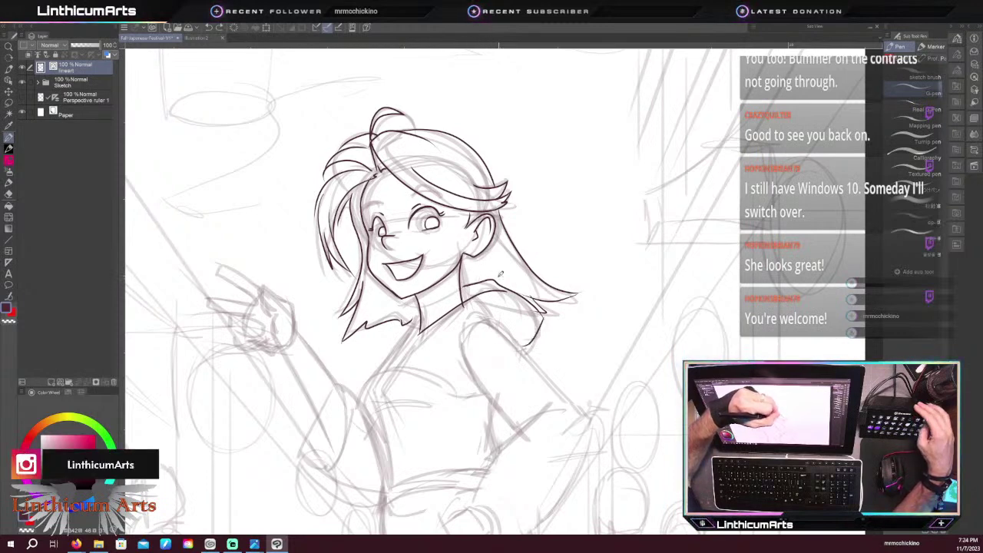
{"action": "key", "text": "ctrl+z"}
{"action": "key", "text": "ctrl+z"}
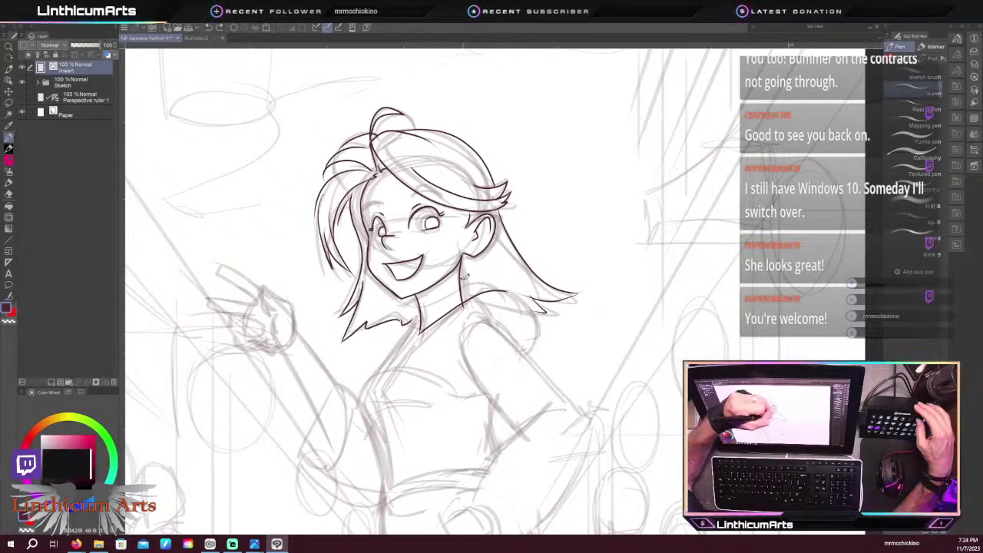
{"action": "mouse_move", "coordinate": [515, 280]}
{"action": "left_mouse_down"}
{"action": "mouse_move", "coordinate": [548, 330]}
{"action": "mouse_move", "coordinate": [540, 342]}
{"action": "left_mouse_up"}
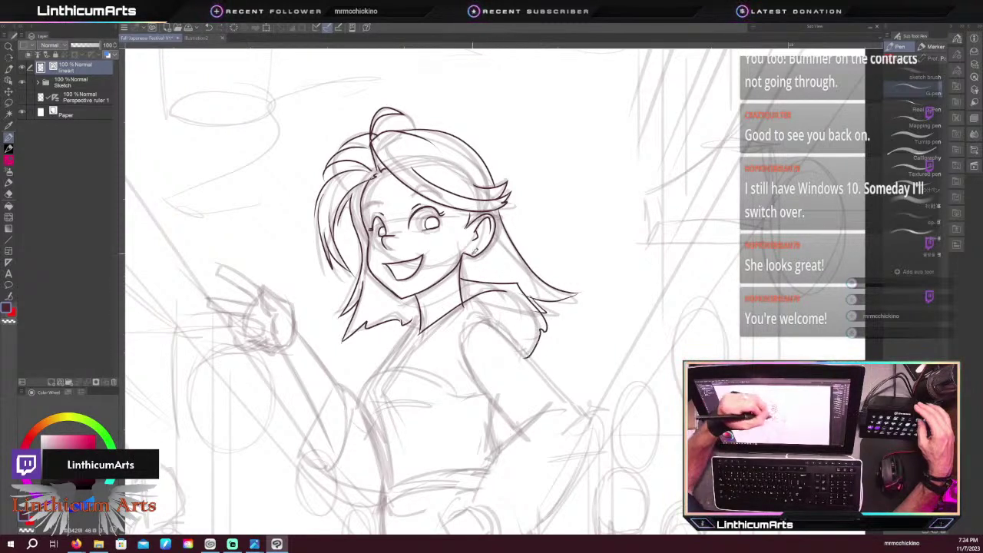
{"action": "key", "text": "ctrl+z"}
{"action": "key", "text": "ctrl+z"}
Ink the collar flap draping behind the near shoulder with its pointed corner and curled lower end, trimming the overlapping line
{"action": "mouse_move", "coordinate": [518, 289]}
{"action": "left_mouse_down"}
{"action": "mouse_move", "coordinate": [552, 331]}
{"action": "mouse_move", "coordinate": [530, 352]}
{"action": "left_mouse_up"}
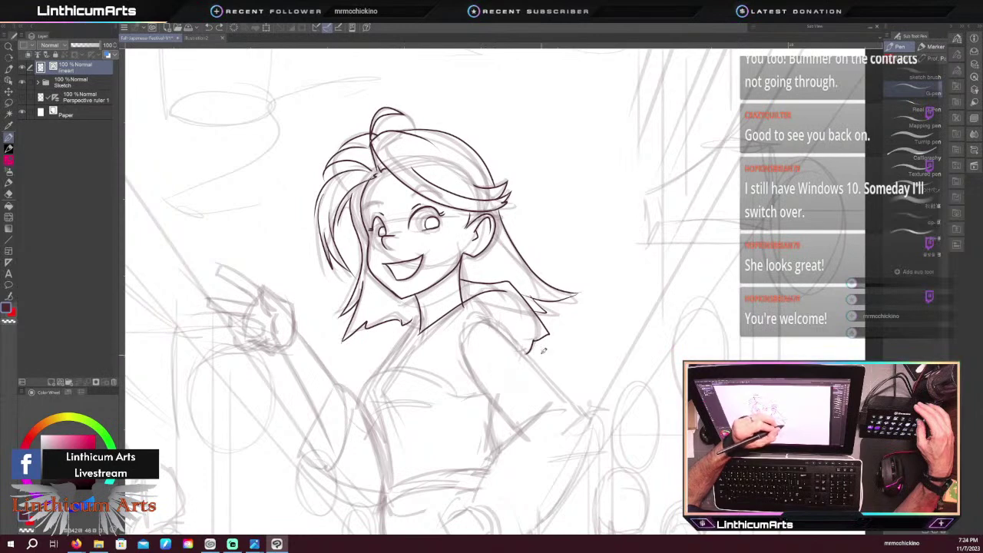
{"action": "left_click_drag", "start_coordinate": [540, 343], "coordinate": [530, 358]}
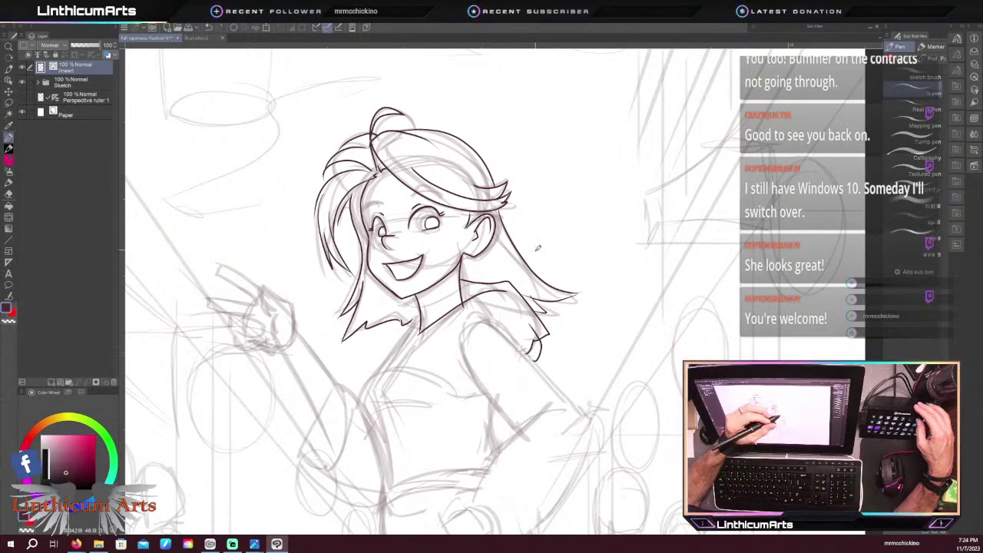
{"action": "key", "text": "e"}
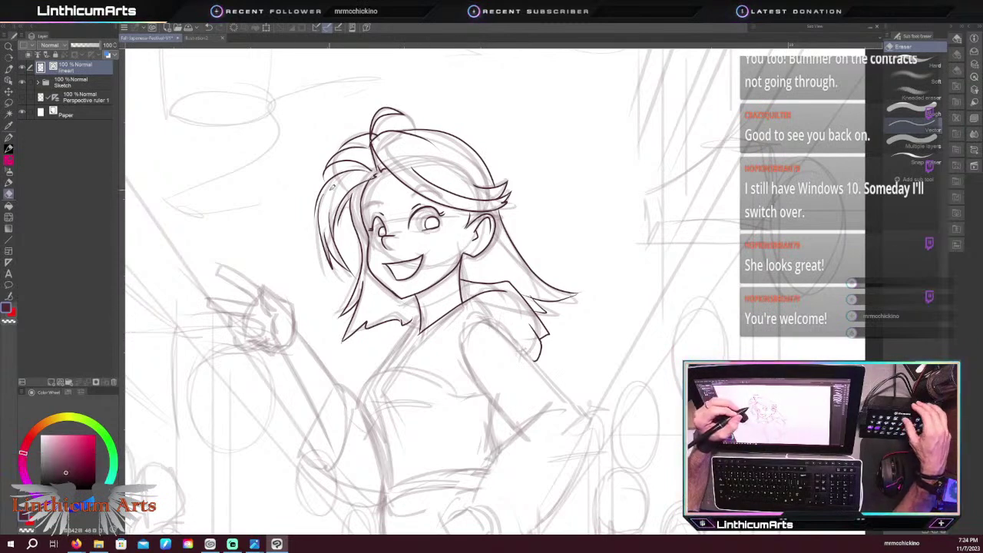
{"action": "key", "text": "p"}
{"action": "left_click_drag", "start_coordinate": [339, 321], "coordinate": [346, 315]}
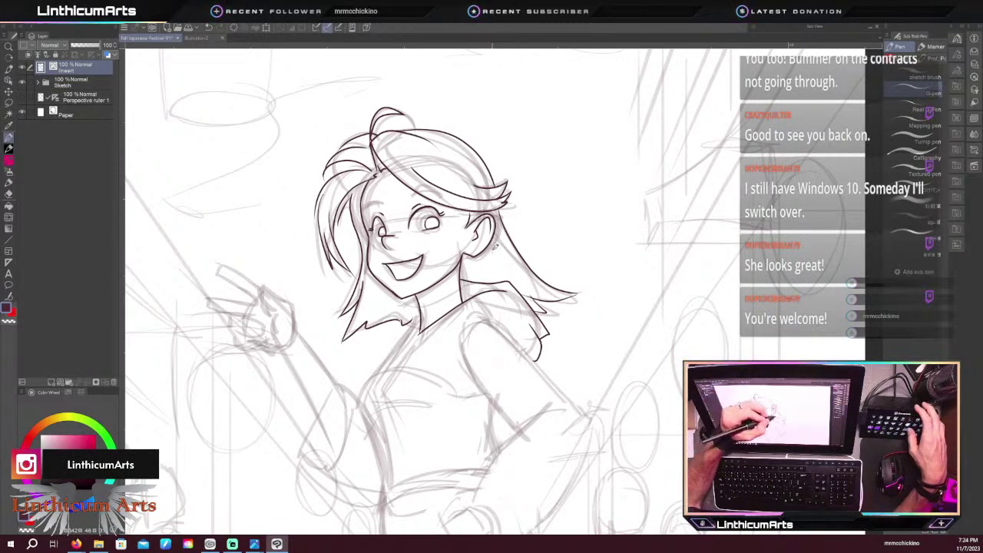
Ink a small round earring stud with a short link hanging below the near earlobe
{"action": "key", "text": "ctrl+plus"}
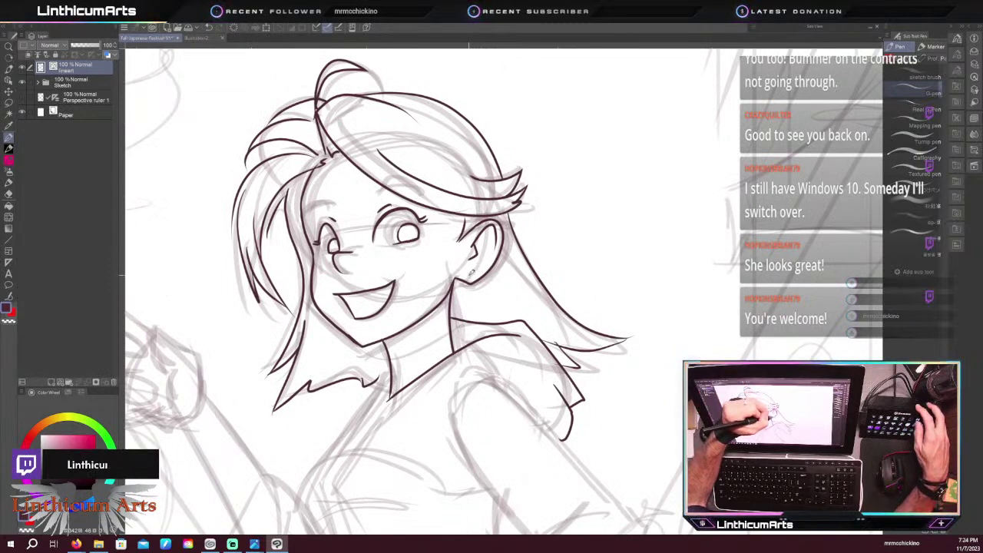
{"action": "left_click_drag", "start_coordinate": [472, 270], "coordinate": [470, 278]}
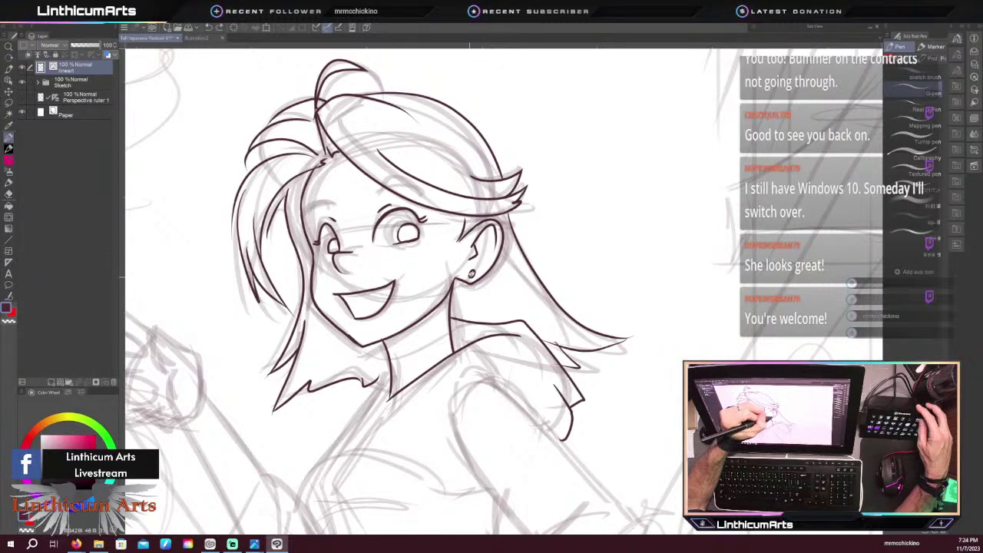
{"action": "left_click_drag", "start_coordinate": [471, 279], "coordinate": [472, 282]}
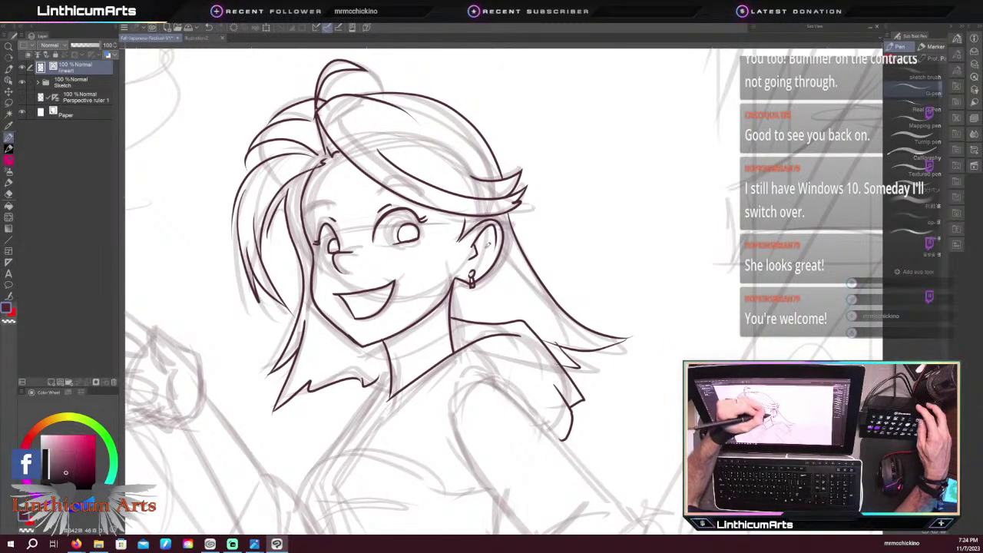
{"action": "key", "text": "ctrl+z"}
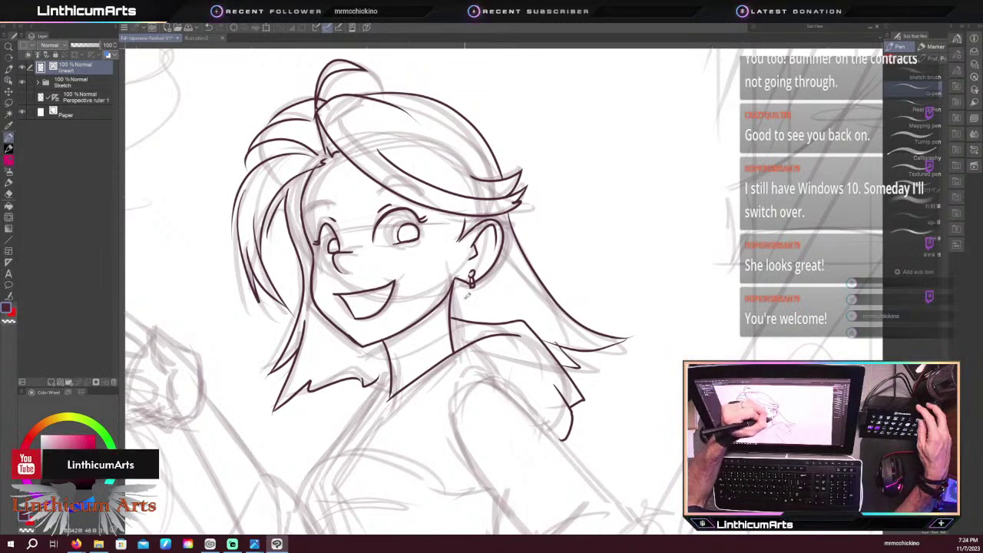
{"action": "mouse_move", "coordinate": [470, 282]}
{"action": "left_mouse_down"}
{"action": "mouse_move", "coordinate": [463, 306]}
{"action": "mouse_move", "coordinate": [482, 300]}
{"action": "left_mouse_up"}
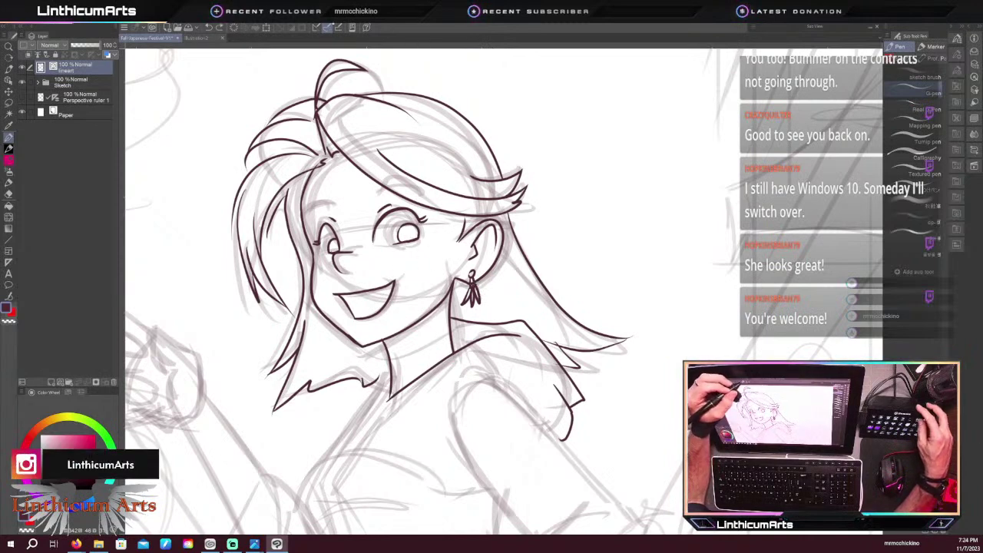
{"action": "key", "text": "ctrl+z"}
{"action": "key", "text": "ctrl+z"}
{"action": "key", "text": "ctrl+z"}
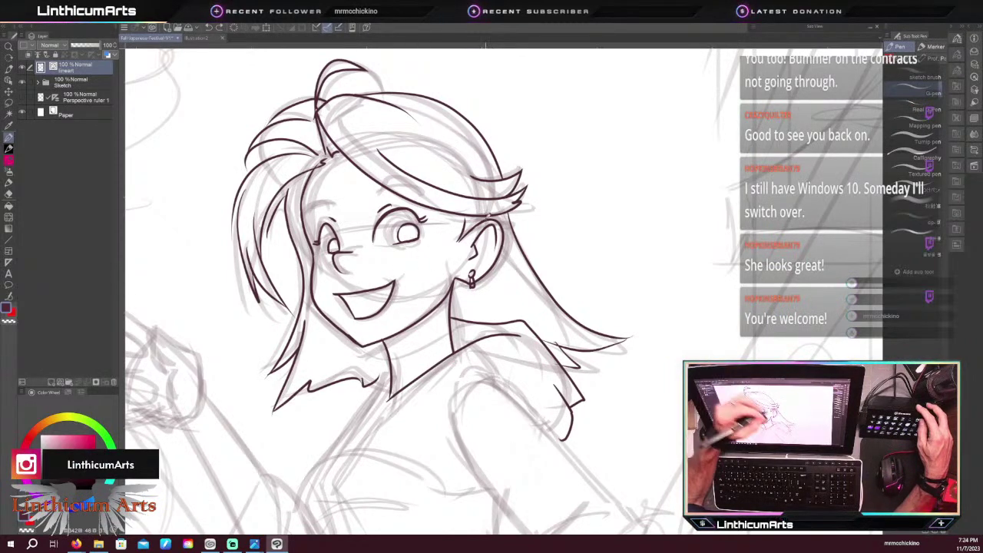
Clean up the earring link and ink a small double-lined hoop hanging from it
{"action": "key", "text": "e"}
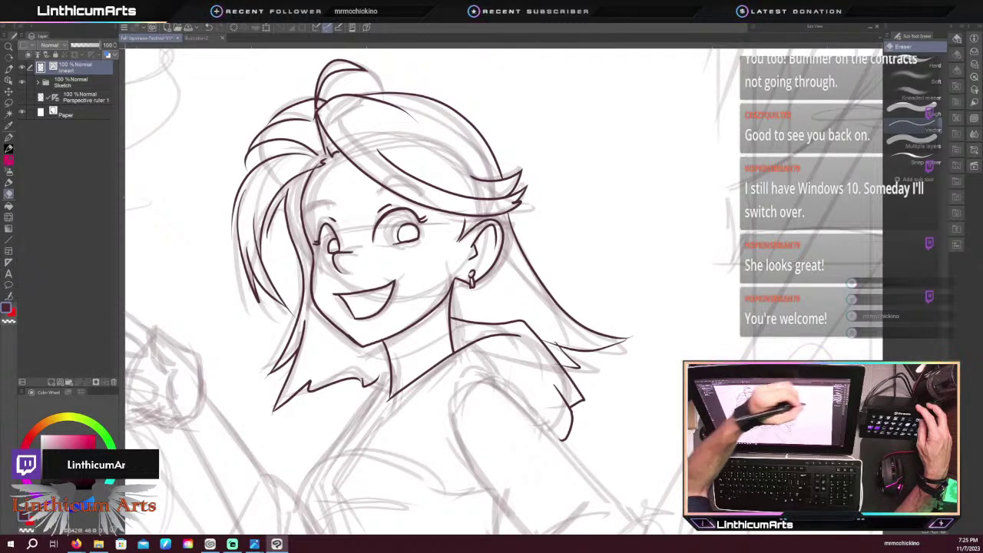
{"action": "key", "text": "p"}
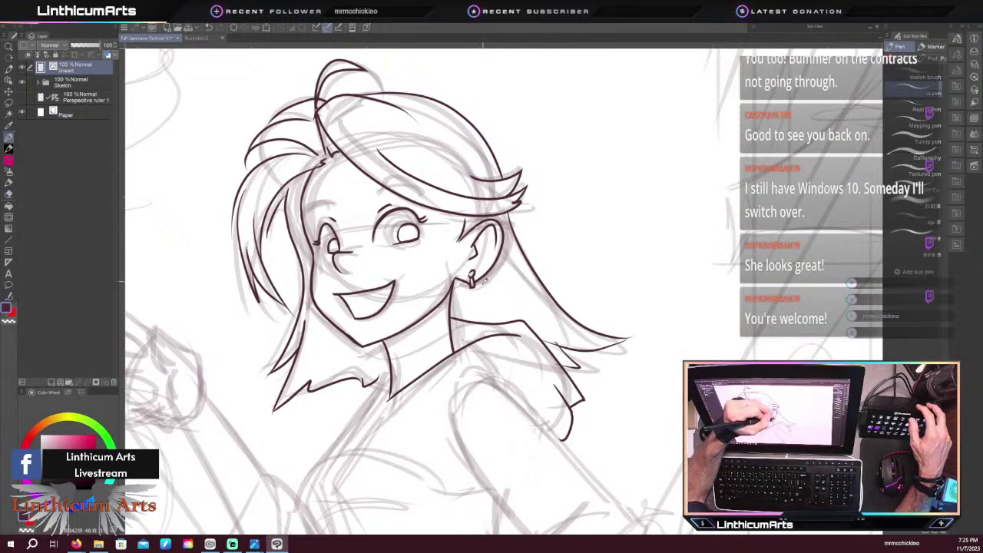
{"action": "left_click_drag", "start_coordinate": [471, 283], "coordinate": [470, 290]}
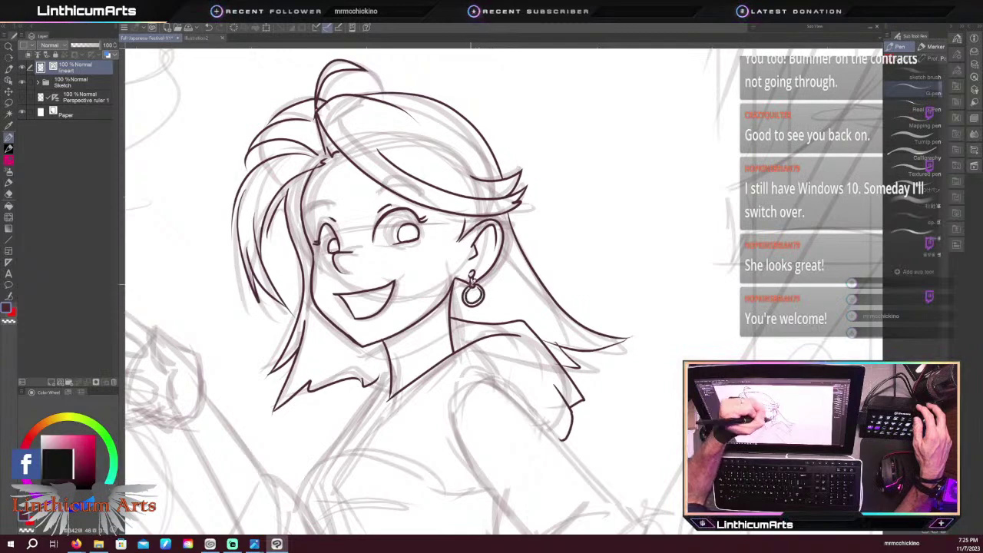
{"action": "key", "text": "ctrl+minus"}
{"action": "key", "text": "ctrl+minus"}
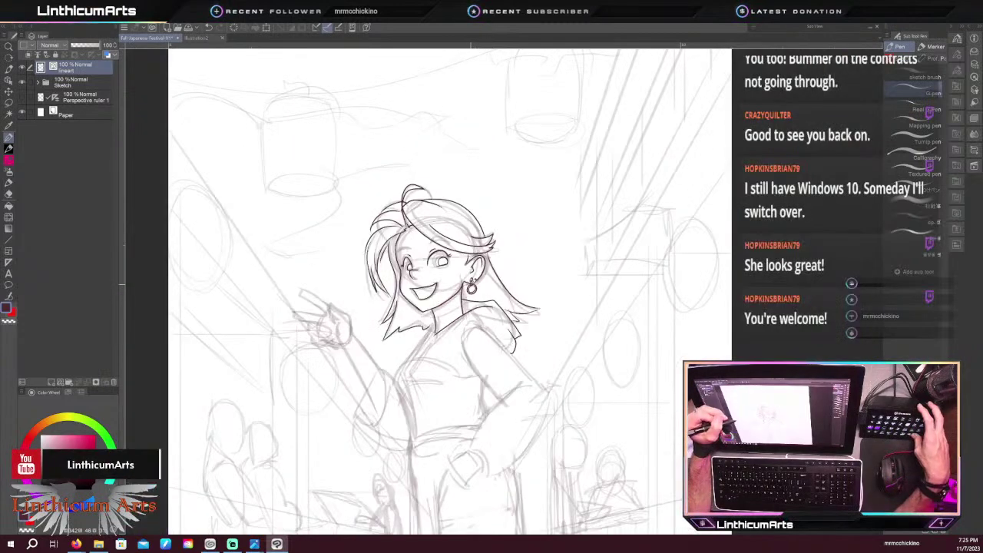
Ink the far collar edge curving down between the hair ends and the neck, and trim its excess line
{"action": "key", "text": "ctrl+plus"}
{"action": "key", "text": "ctrl+plus"}
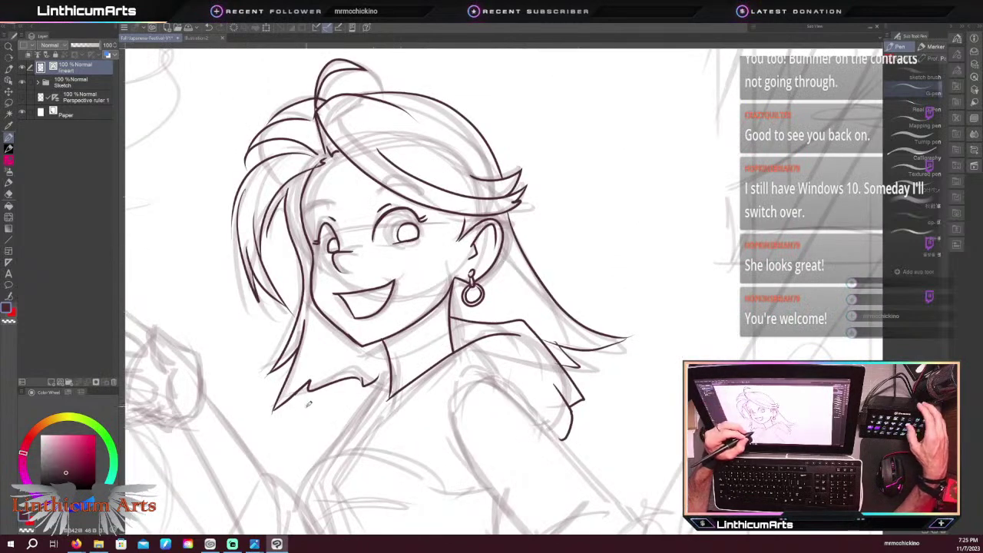
{"action": "left_click_drag", "start_coordinate": [307, 404], "coordinate": [360, 345]}
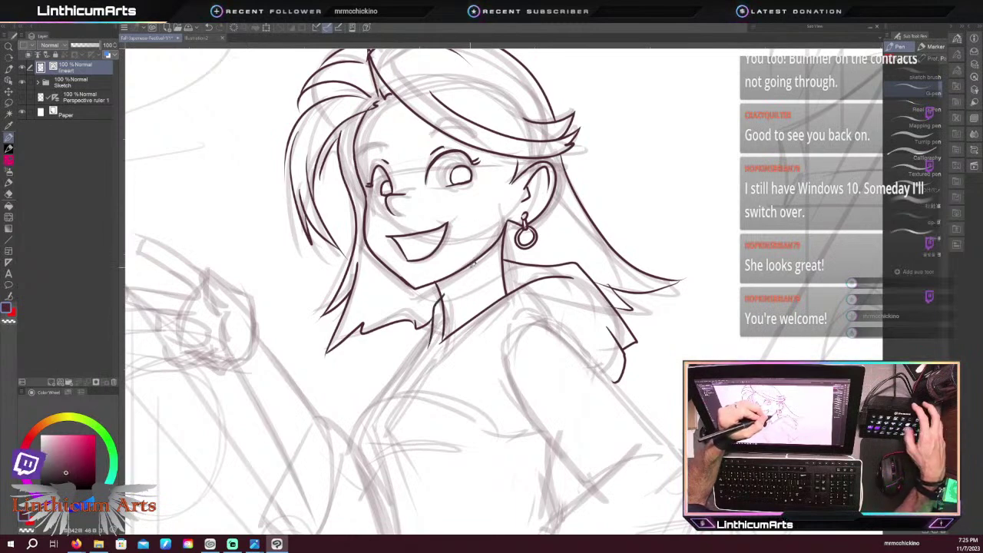
{"action": "key", "text": "e"}
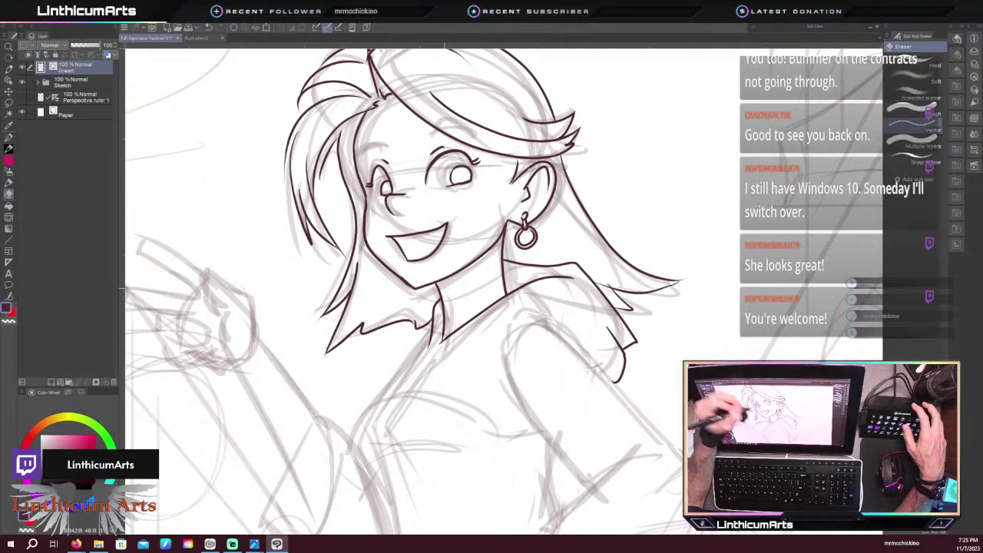
{"action": "key", "text": "p"}
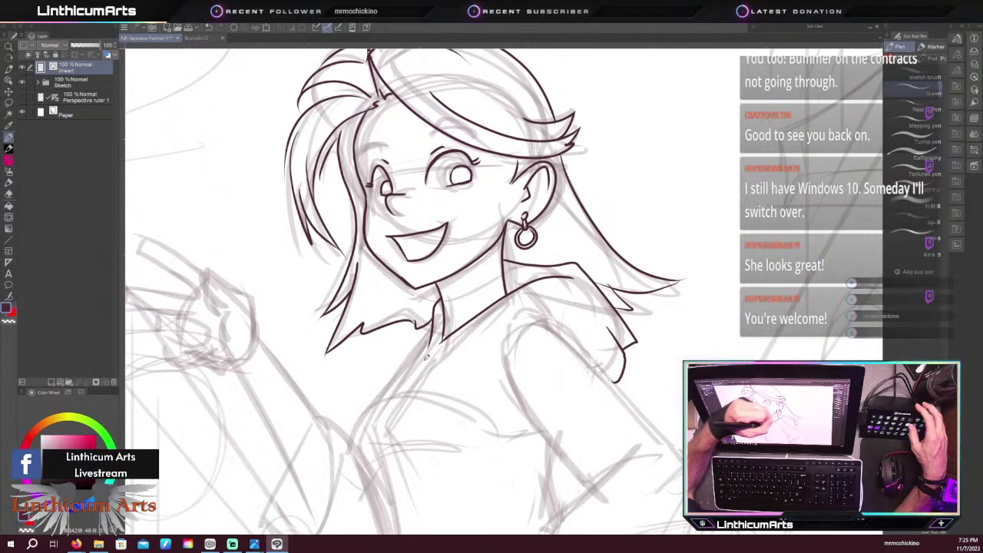
Ink the collar's lower edge parallel to the neckline over the near shoulder and close its far end at the throat
{"action": "left_click_drag", "start_coordinate": [437, 352], "coordinate": [565, 301]}
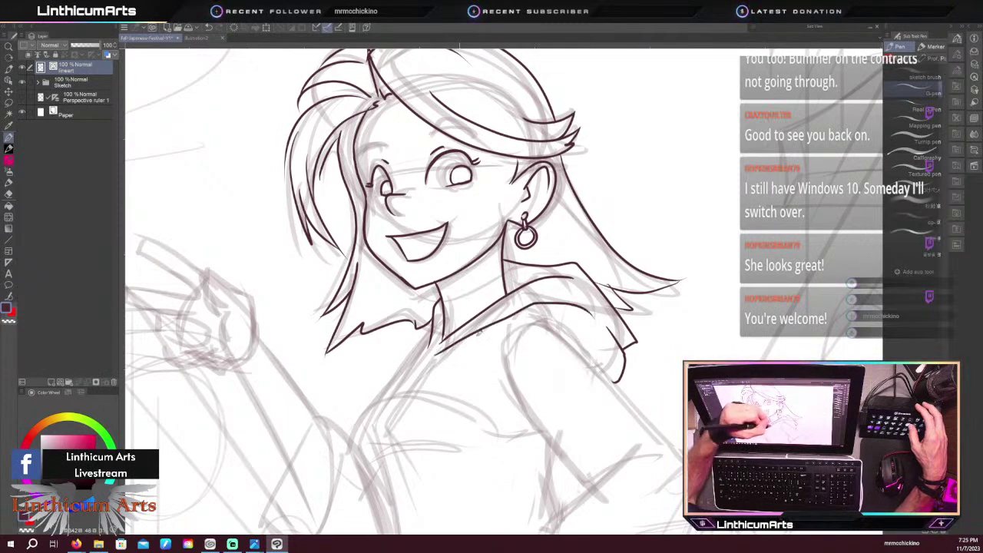
{"action": "key", "text": "ctrl+z"}
{"action": "mouse_move", "coordinate": [434, 357]}
{"action": "left_mouse_down"}
{"action": "mouse_move", "coordinate": [524, 306]}
{"action": "mouse_move", "coordinate": [569, 312]}
{"action": "left_mouse_up"}
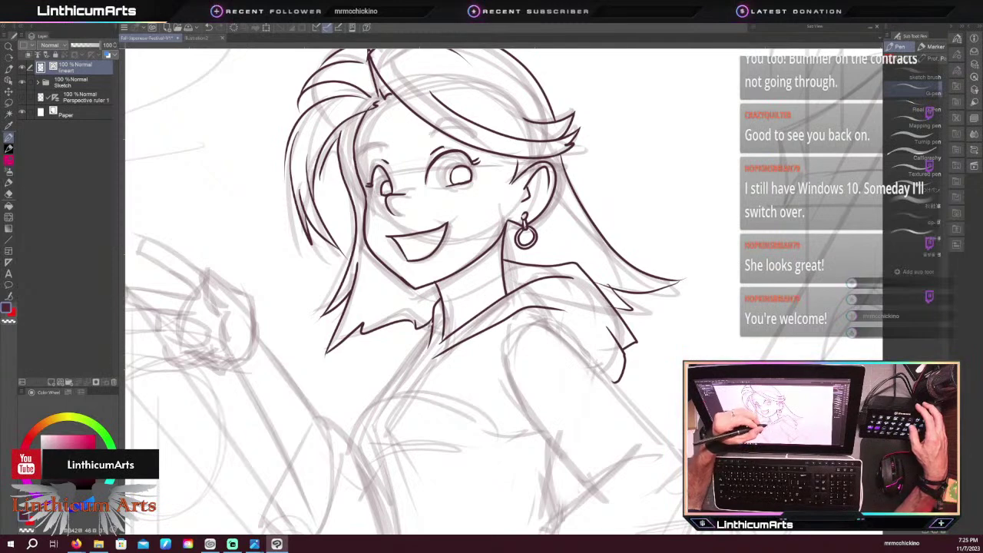
{"action": "mouse_move", "coordinate": [436, 343]}
{"action": "left_mouse_down"}
{"action": "mouse_move", "coordinate": [395, 226]}
{"action": "mouse_move", "coordinate": [427, 358]}
{"action": "left_mouse_up"}
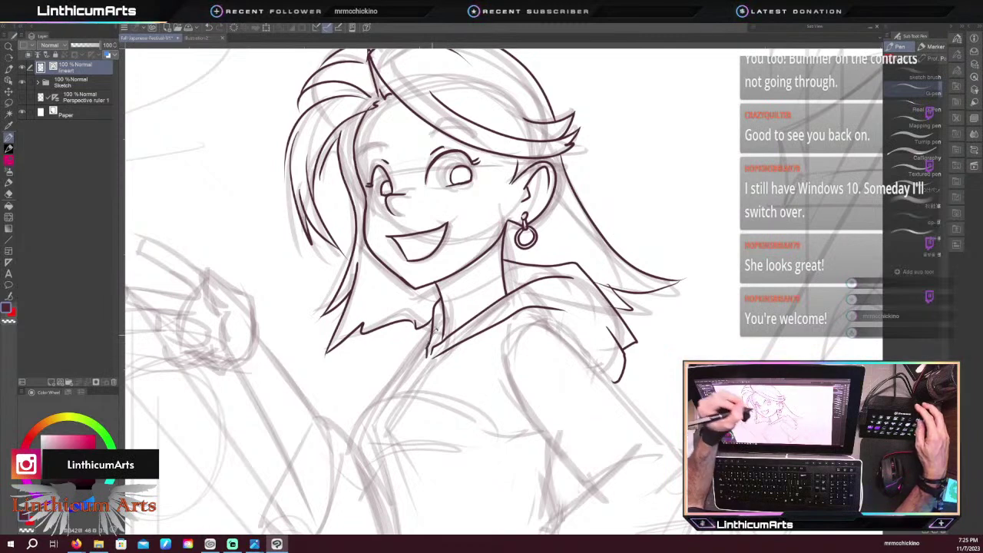
Lower the opacity of the Sketch folder to 72%
{"action": "key", "text": "ctrl+minus"}
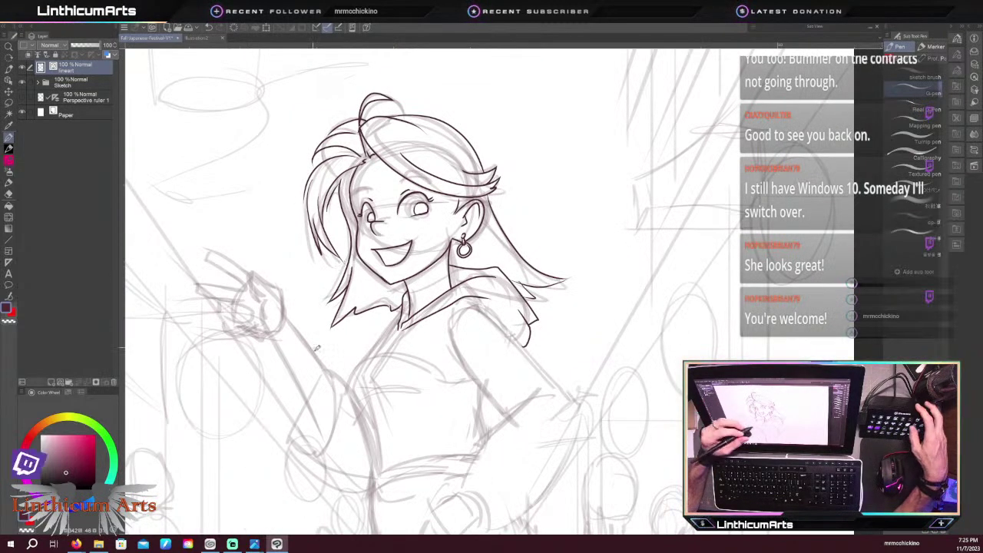
{"action": "left_click_drag", "start_coordinate": [300, 394], "coordinate": [383, 371]}
{"action": "left_click", "coordinate": [62, 83]}
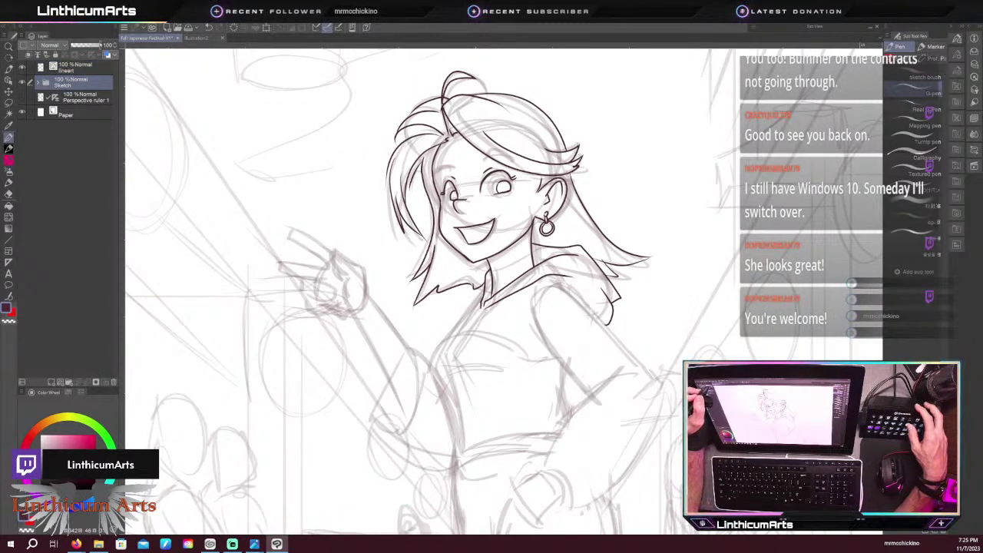
{"action": "left_click_drag", "start_coordinate": [100, 44], "coordinate": [92, 45]}
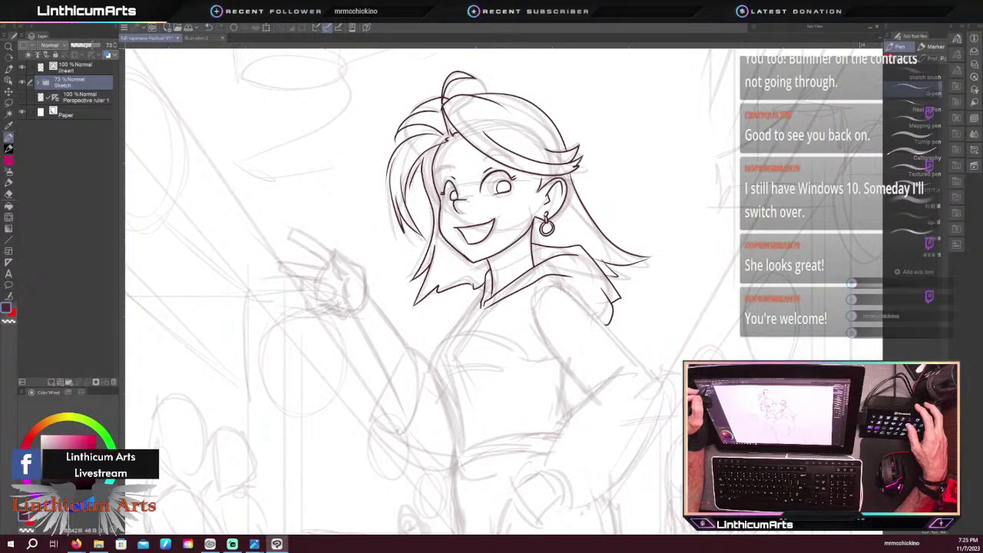
{"action": "left_click_drag", "start_coordinate": [87, 45], "coordinate": [86, 45]}
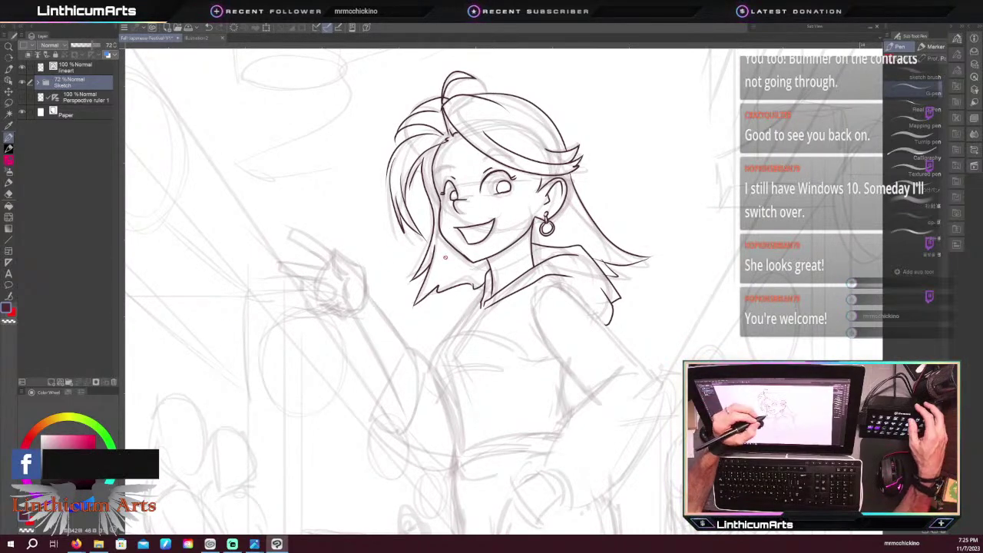
Ink both eyebrows on the lineart layer and trim the near one where it crosses the bangs
{"action": "left_click", "coordinate": [76, 67]}
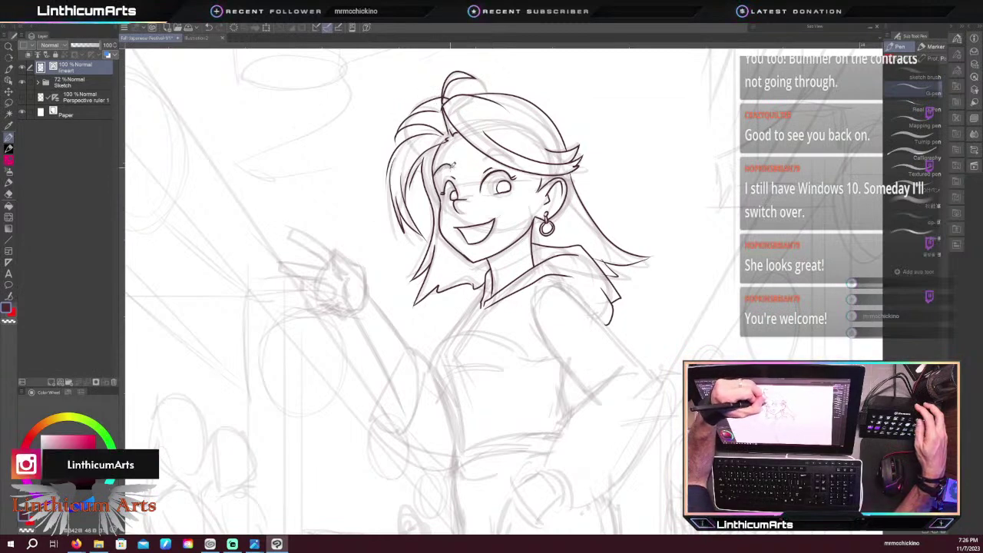
{"action": "left_click_drag", "start_coordinate": [444, 165], "coordinate": [434, 177]}
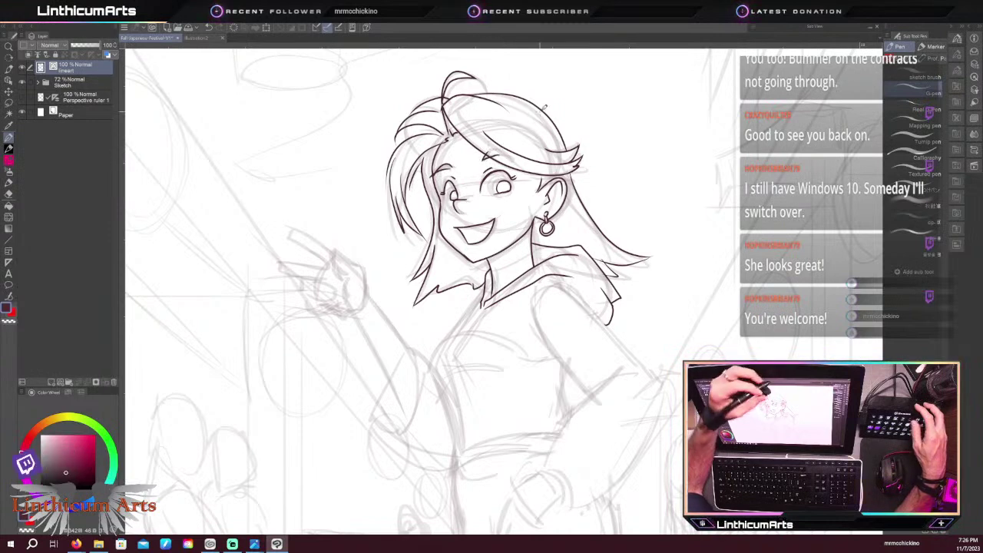
{"action": "key", "text": "e"}
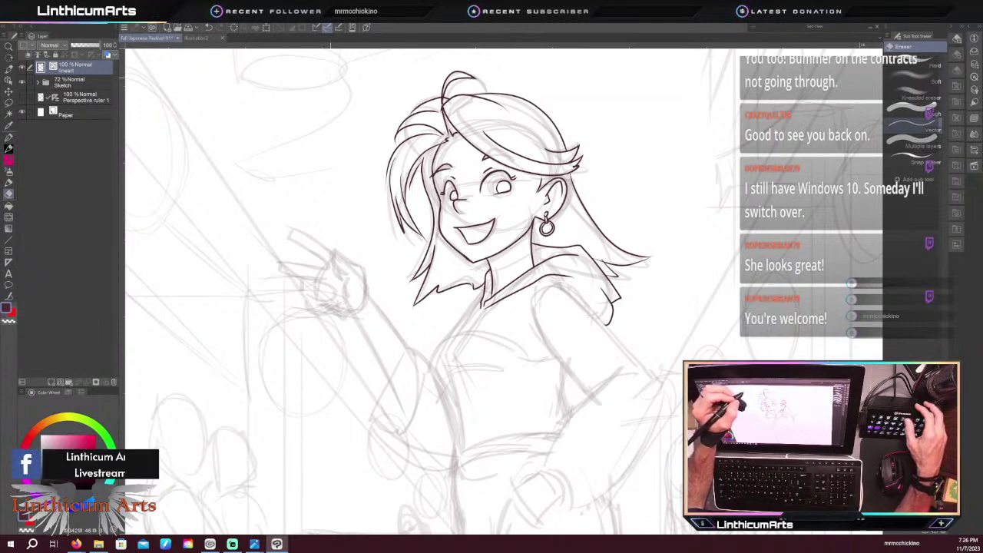
{"action": "key", "text": "p"}
{"action": "left_click_drag", "start_coordinate": [390, 335], "coordinate": [363, 205]}
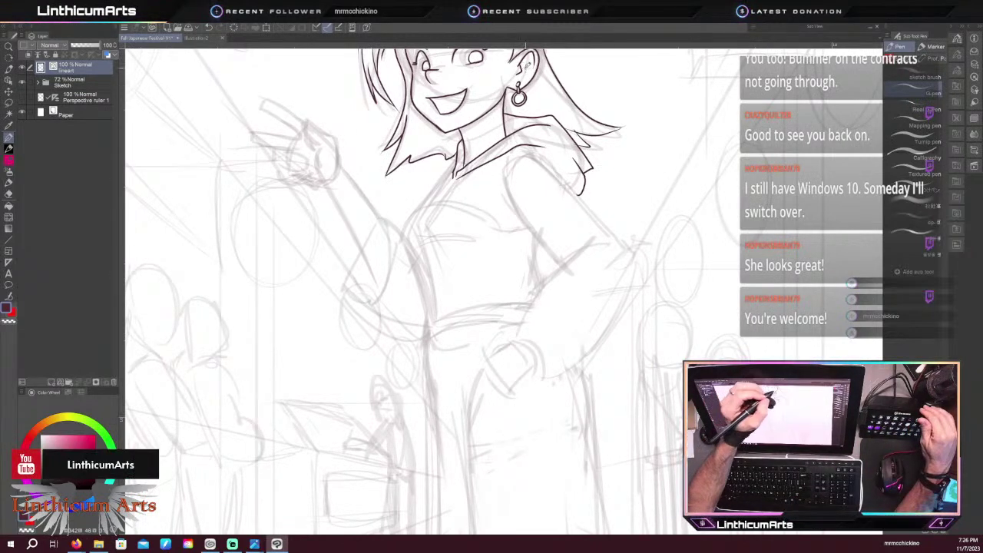
Ink the near shoulder and outer upper arm, plus the armpit fold running down the underside of the arm
{"action": "left_click_drag", "start_coordinate": [513, 150], "coordinate": [609, 227]}
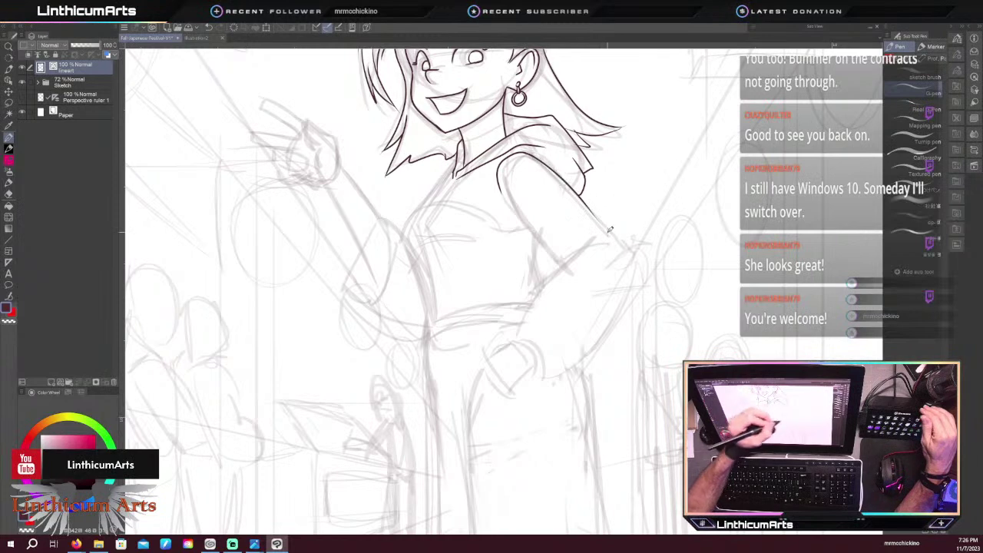
{"action": "key", "text": "ctrl+z"}
{"action": "mouse_move", "coordinate": [500, 193]}
{"action": "left_mouse_down"}
{"action": "mouse_move", "coordinate": [540, 151]}
{"action": "mouse_move", "coordinate": [601, 218]}
{"action": "left_mouse_up"}
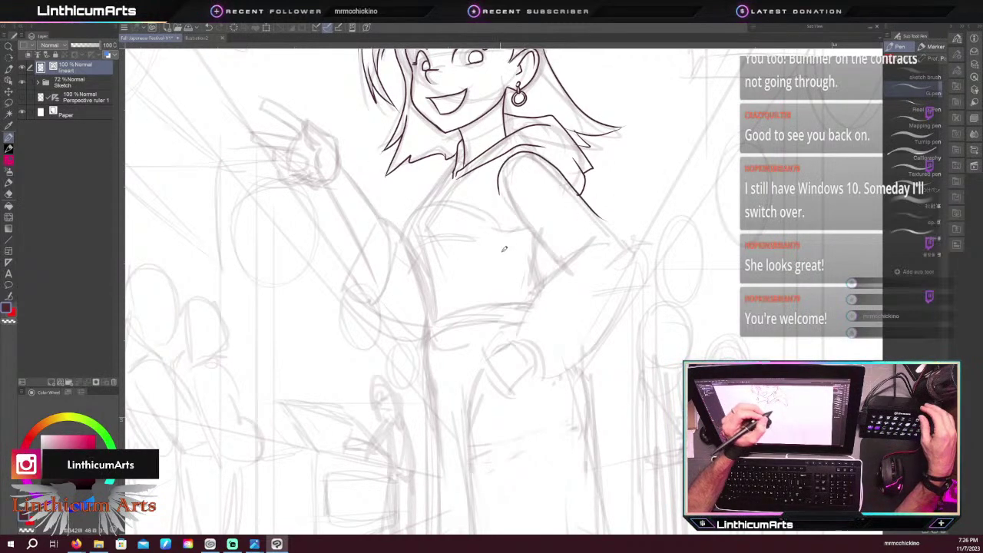
{"action": "left_click_drag", "start_coordinate": [504, 216], "coordinate": [518, 219]}
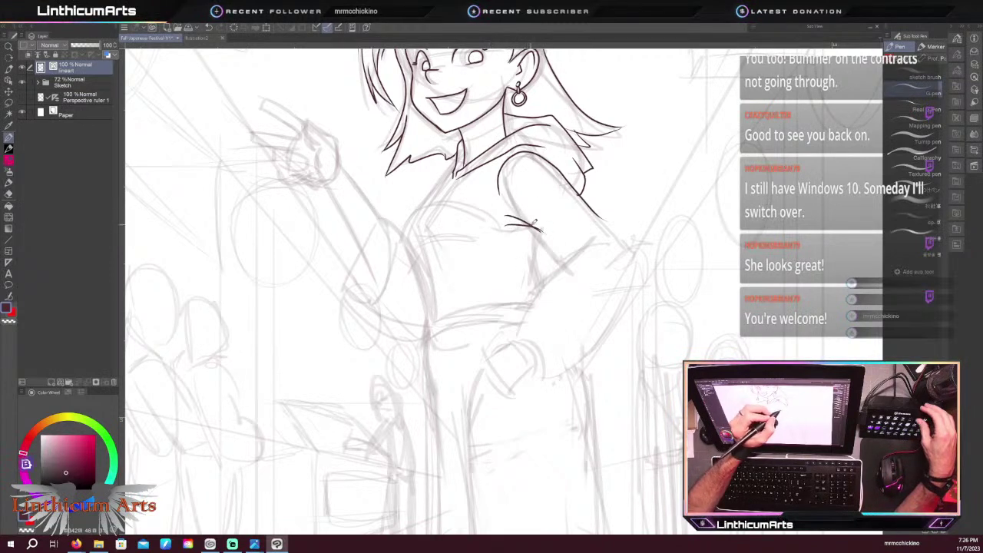
{"action": "left_click_drag", "start_coordinate": [540, 230], "coordinate": [560, 262]}
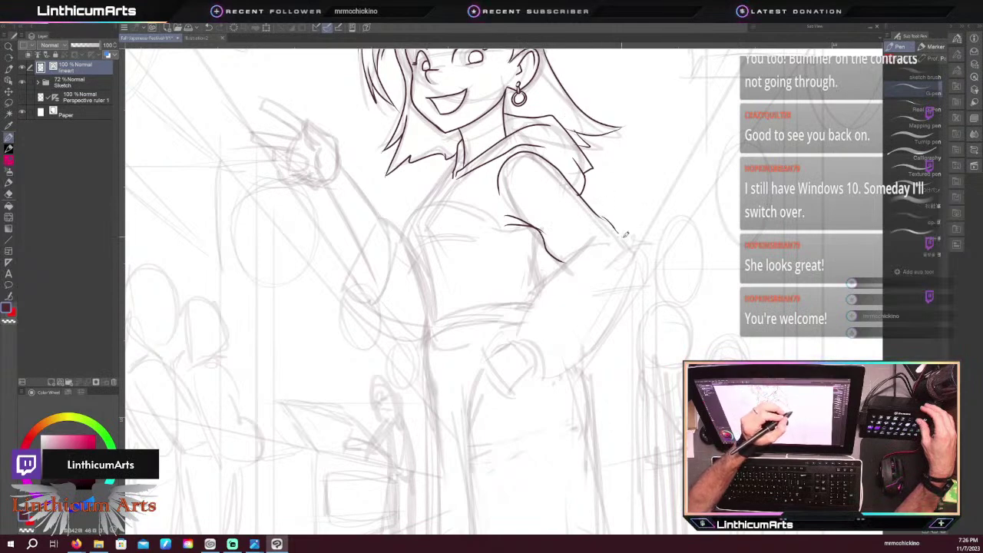
Ink the near sleeve's outer edge from the upper arm around the elbow and down to the wrist at the hip
{"action": "left_click_drag", "start_coordinate": [623, 237], "coordinate": [633, 286]}
{"action": "key", "text": "ctrl+z"}
{"action": "left_click_drag", "start_coordinate": [590, 207], "coordinate": [615, 228]}
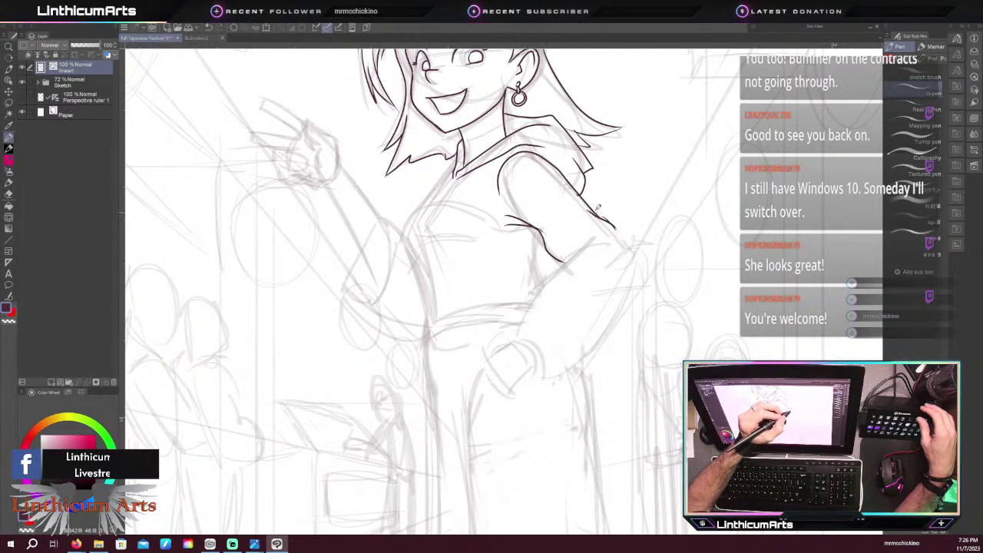
{"action": "mouse_move", "coordinate": [580, 196]}
{"action": "left_mouse_down"}
{"action": "mouse_move", "coordinate": [646, 255]}
{"action": "mouse_move", "coordinate": [632, 299]}
{"action": "mouse_move", "coordinate": [545, 379]}
{"action": "left_mouse_up"}
{"action": "key", "text": "ctrl+z"}
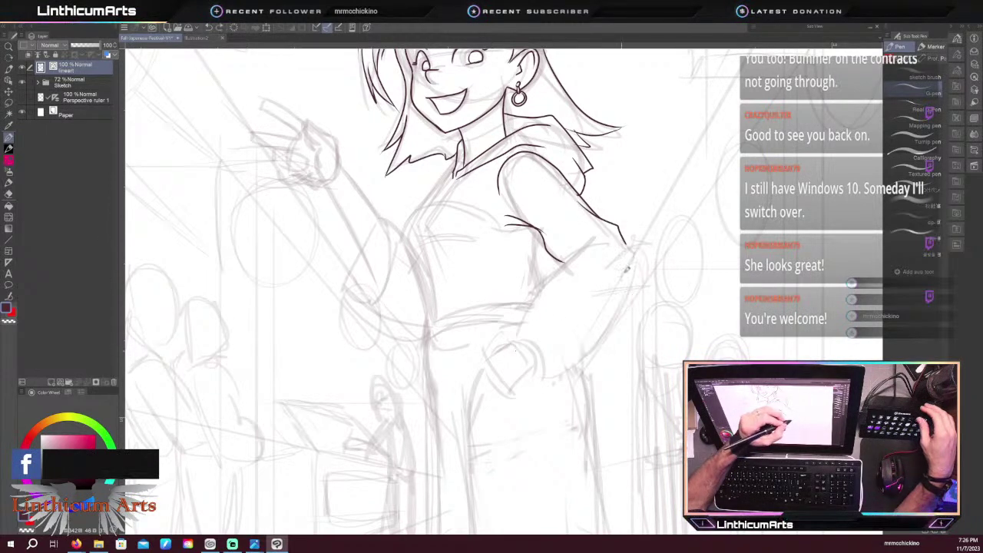
{"action": "mouse_move", "coordinate": [619, 236]}
{"action": "left_mouse_down"}
{"action": "mouse_move", "coordinate": [644, 259]}
{"action": "mouse_move", "coordinate": [614, 327]}
{"action": "mouse_move", "coordinate": [545, 368]}
{"action": "left_mouse_up"}
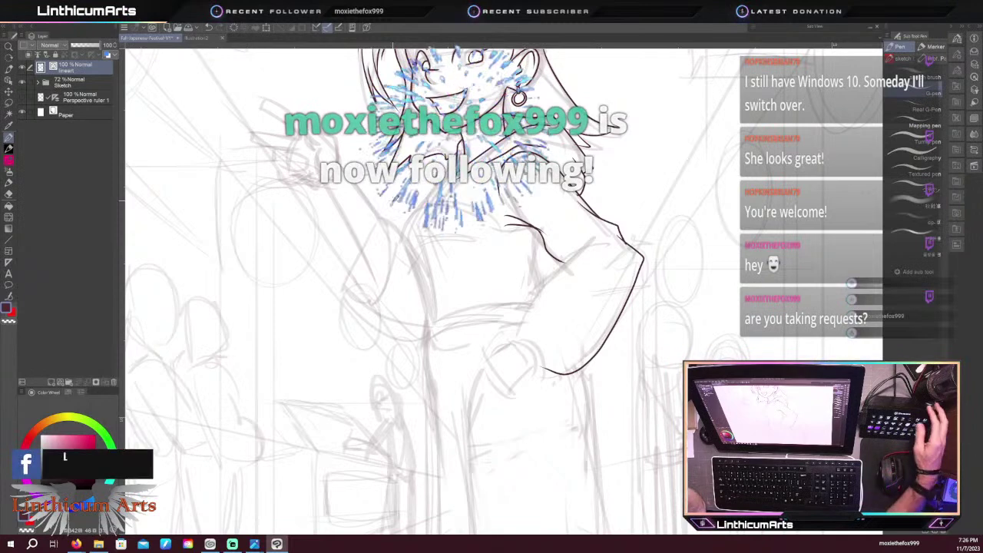
{"action": "scroll", "coordinate": [395, 198], "scroll_direction": "down", "scroll_amount": 2}
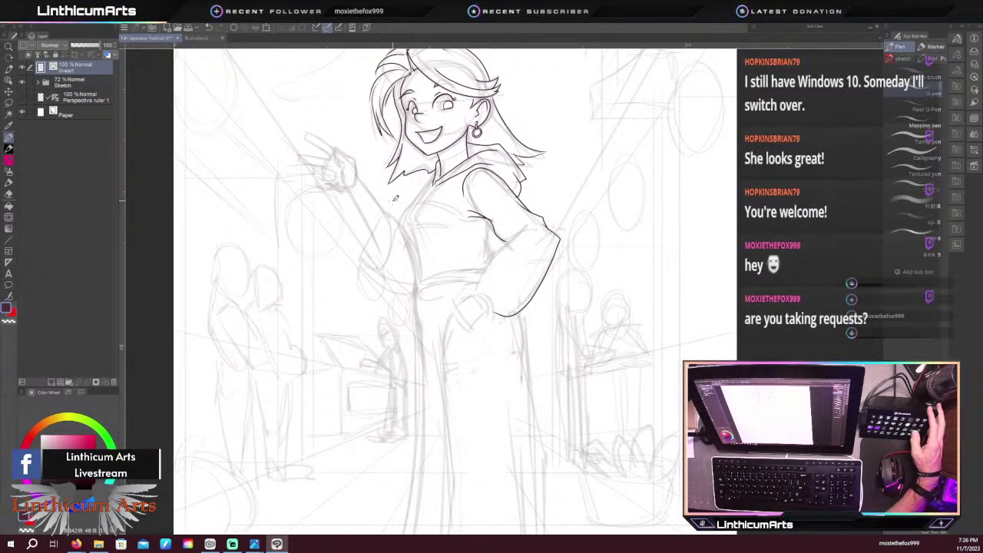
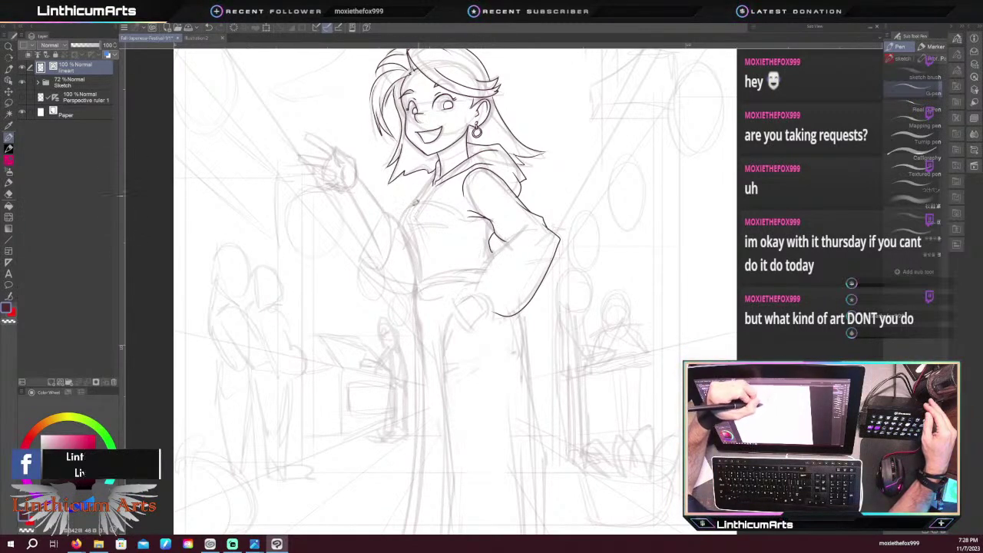
Ink the torso's front contour from the waist up past the bust towards the collar
{"action": "scroll", "coordinate": [361, 241], "scroll_direction": "up", "scroll_amount": 2}
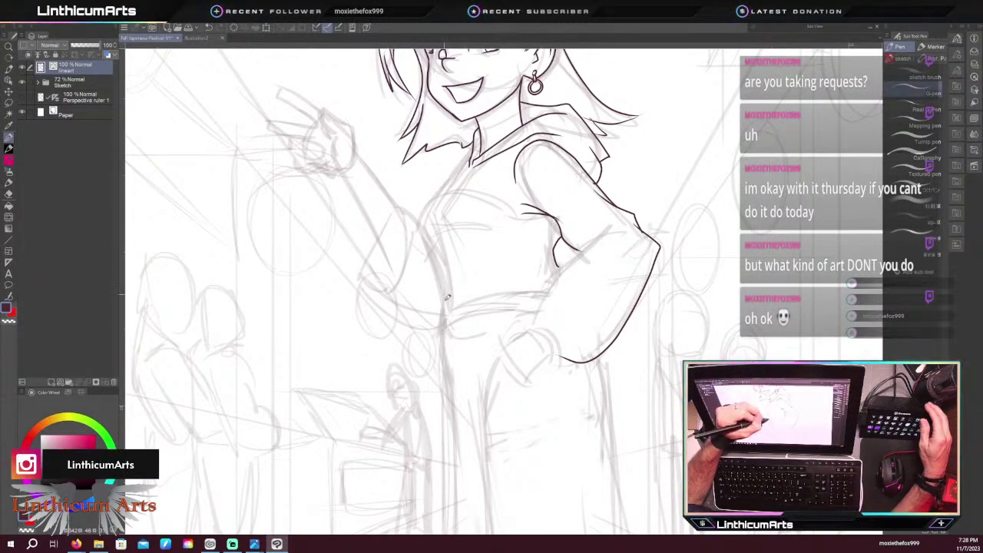
{"action": "left_click_drag", "start_coordinate": [436, 292], "coordinate": [452, 308]}
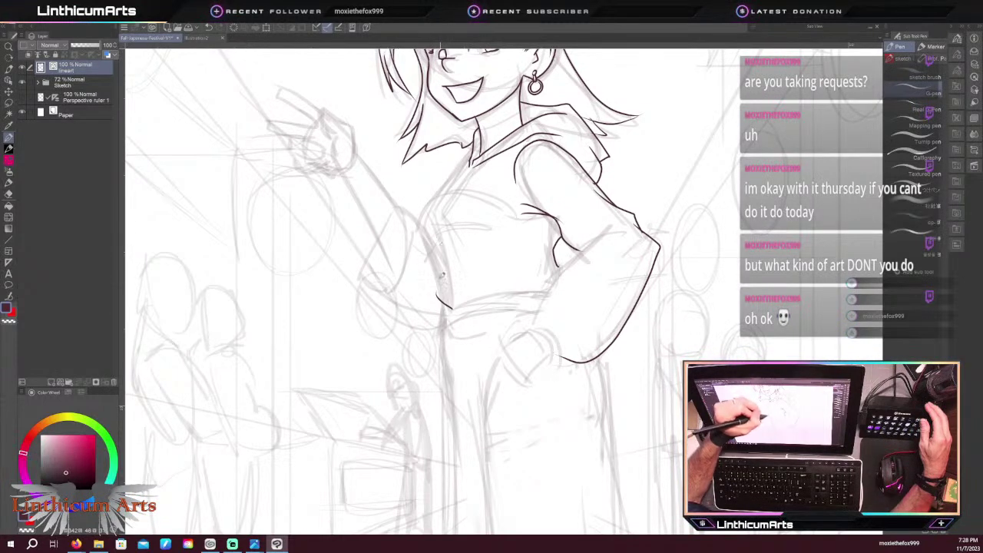
{"action": "left_click_drag", "start_coordinate": [438, 239], "coordinate": [435, 296]}
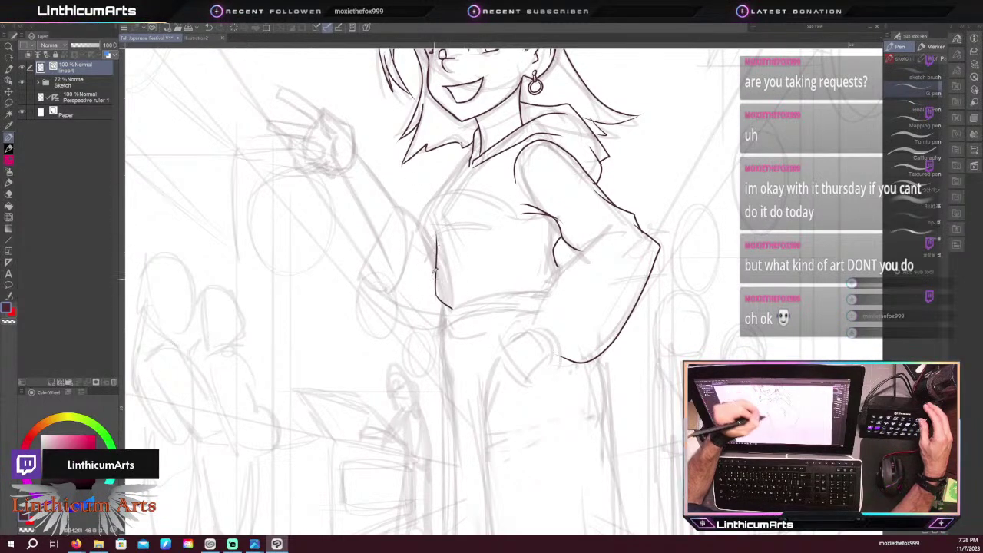
{"action": "left_click_drag", "start_coordinate": [436, 230], "coordinate": [433, 218]}
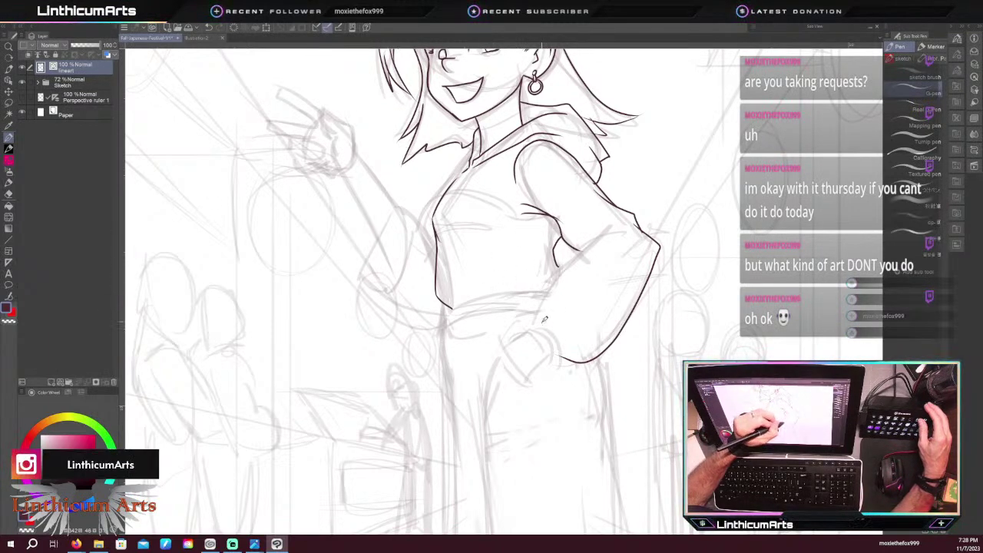
Ink the near sleeve's cuff at the hip, the inner forearm edge and the crease at the elbow bend
{"action": "key", "text": "ctrl+z"}
{"action": "mouse_move", "coordinate": [542, 324]}
{"action": "left_mouse_down"}
{"action": "mouse_move", "coordinate": [547, 348]}
{"action": "mouse_move", "coordinate": [561, 337]}
{"action": "mouse_move", "coordinate": [544, 318]}
{"action": "mouse_move", "coordinate": [561, 353]}
{"action": "mouse_move", "coordinate": [561, 334]}
{"action": "mouse_move", "coordinate": [532, 331]}
{"action": "left_mouse_up"}
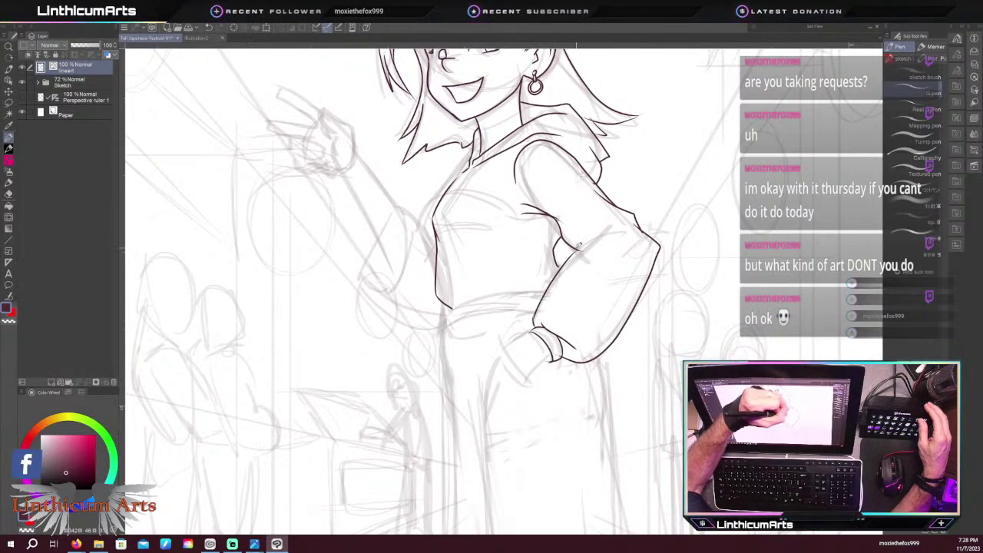
{"action": "left_click_drag", "start_coordinate": [536, 322], "coordinate": [618, 232]}
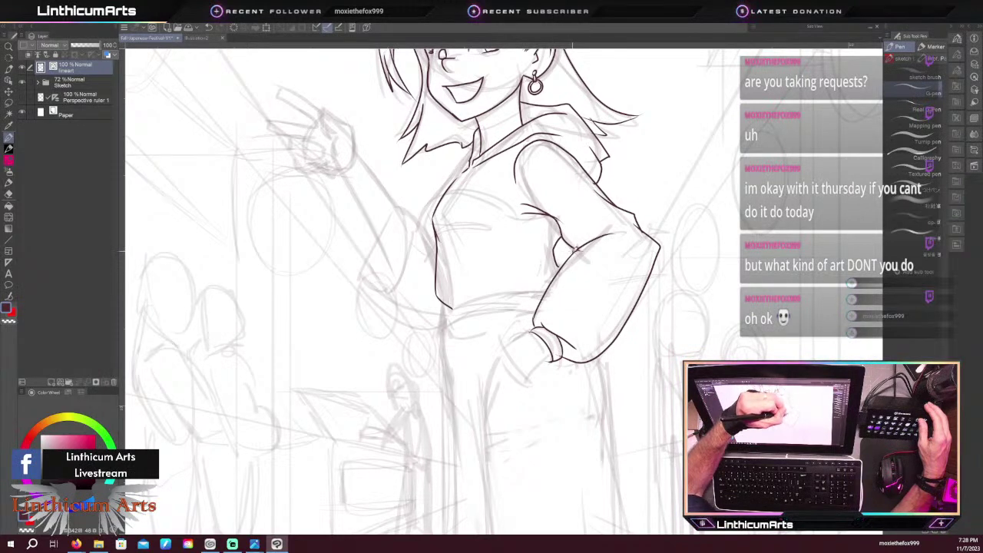
{"action": "left_click_drag", "start_coordinate": [573, 254], "coordinate": [593, 224]}
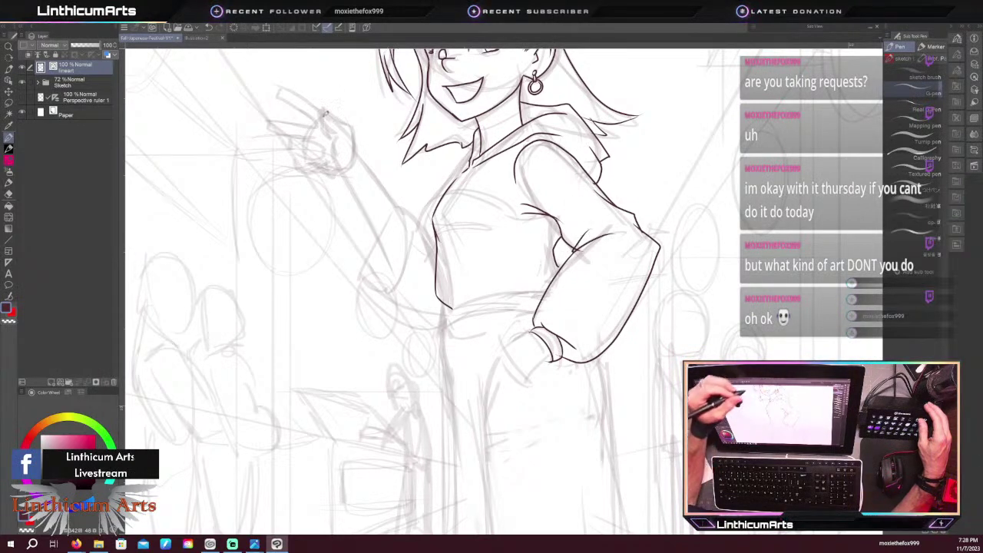
Erase the overlapping line ends at the near elbow bend and armpit, and simplify the armpit's vector line
{"action": "key", "text": "ctrl+plus"}
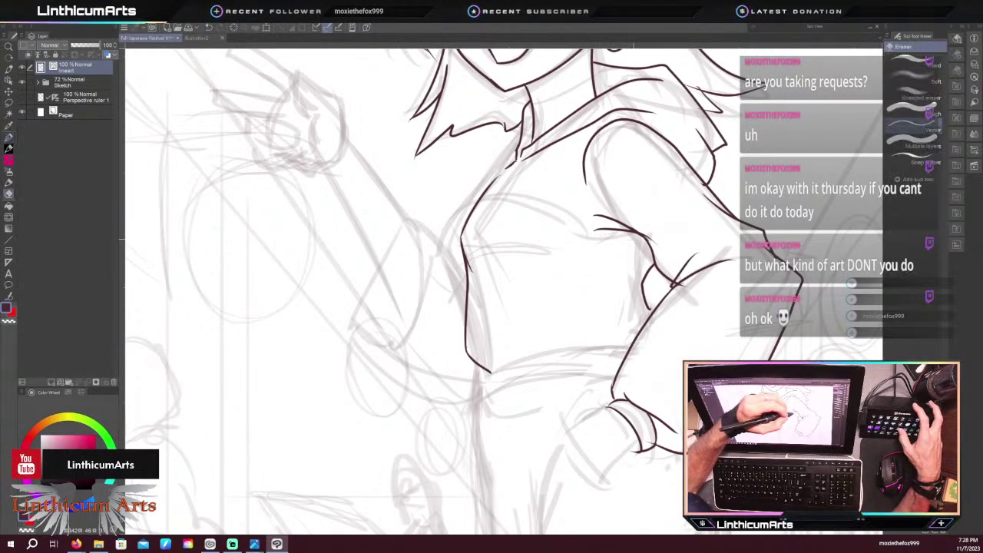
{"action": "key", "text": "e"}
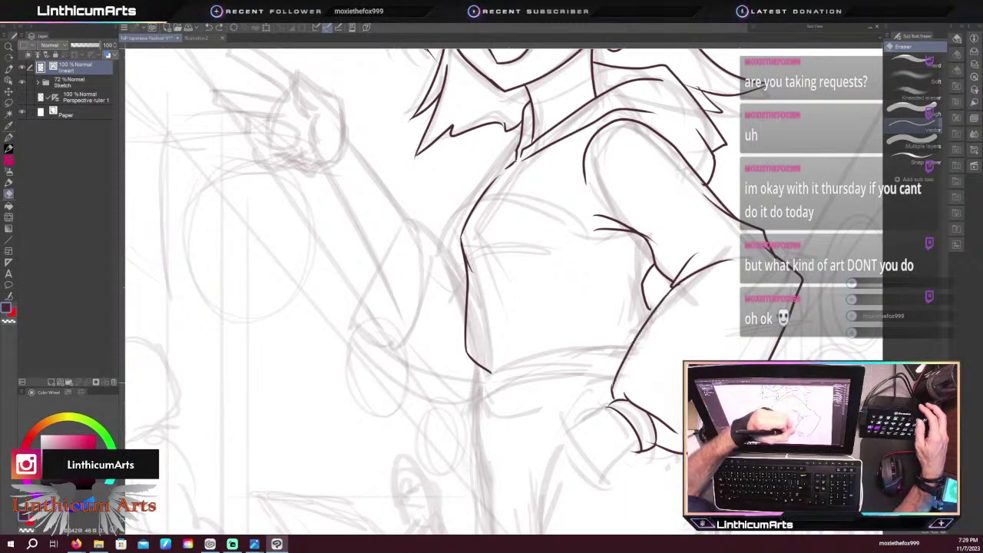
{"action": "key", "text": "ctrl+plus"}
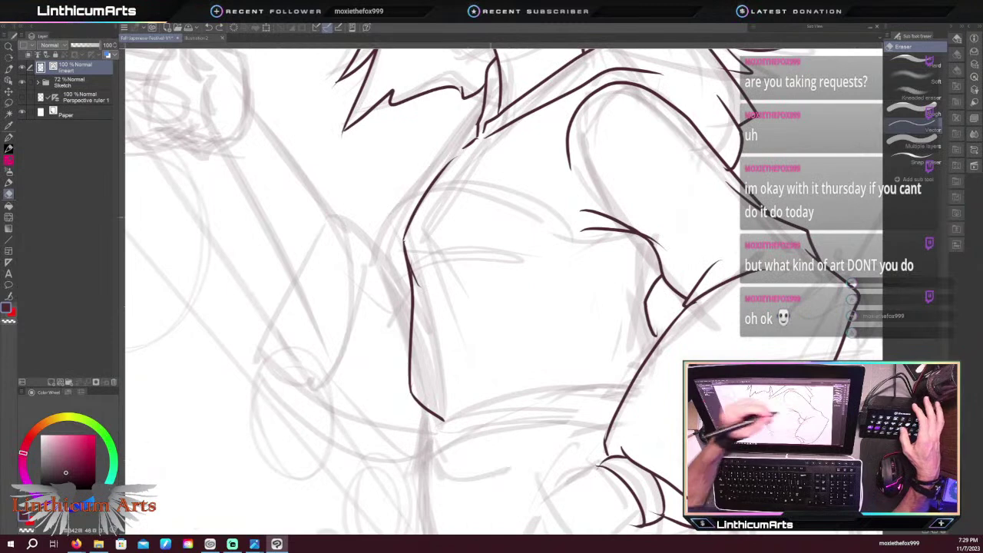
{"action": "key", "text": "y"}
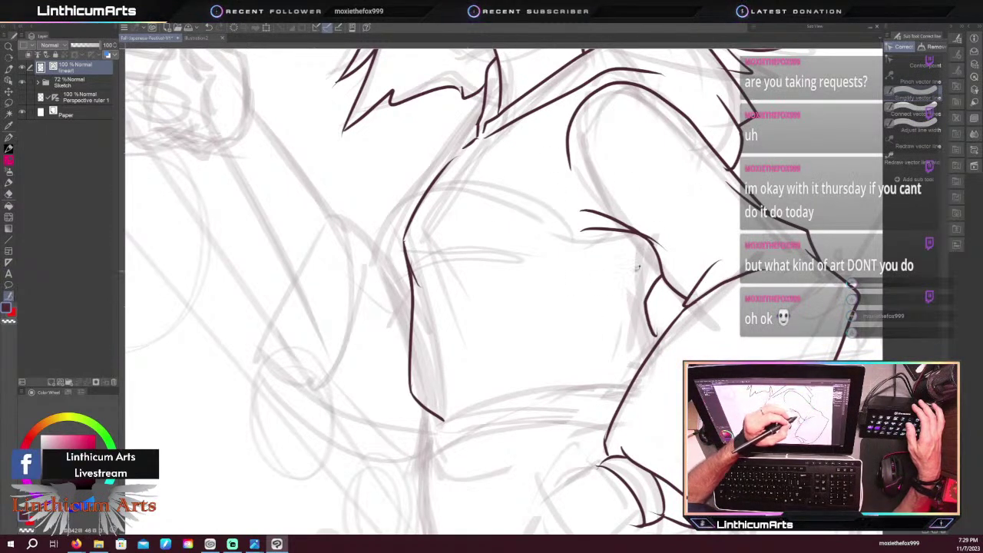
{"action": "key", "text": "e"}
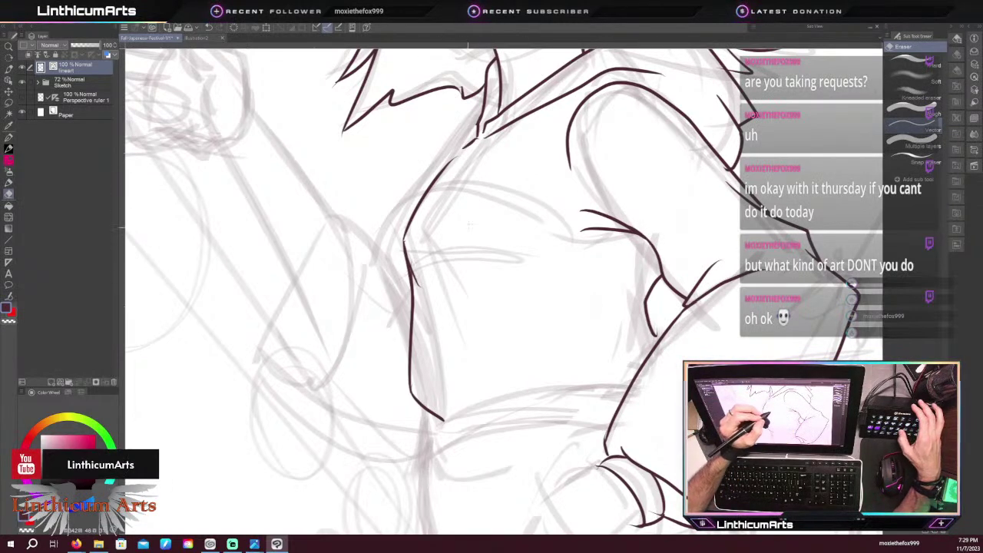
{"action": "key", "text": "y"}
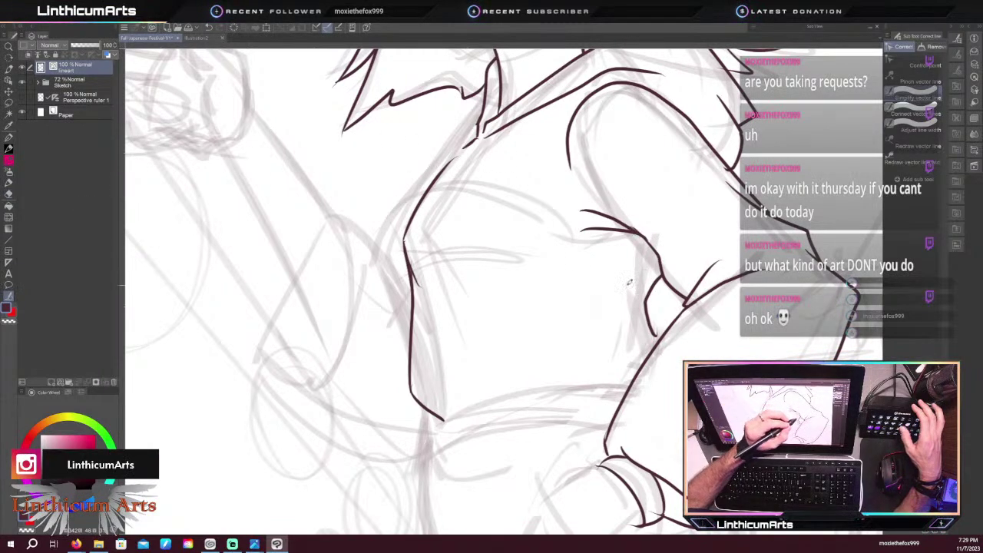
{"action": "left_click_drag", "start_coordinate": [616, 235], "coordinate": [647, 240]}
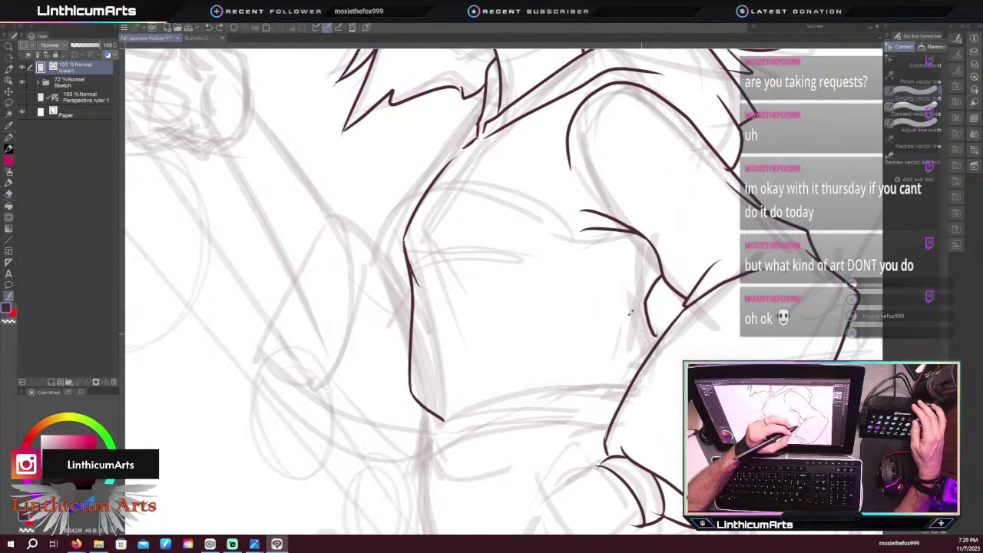
Try to simplify the vector line along the torso's front just below the bust
{"action": "key", "text": "p"}
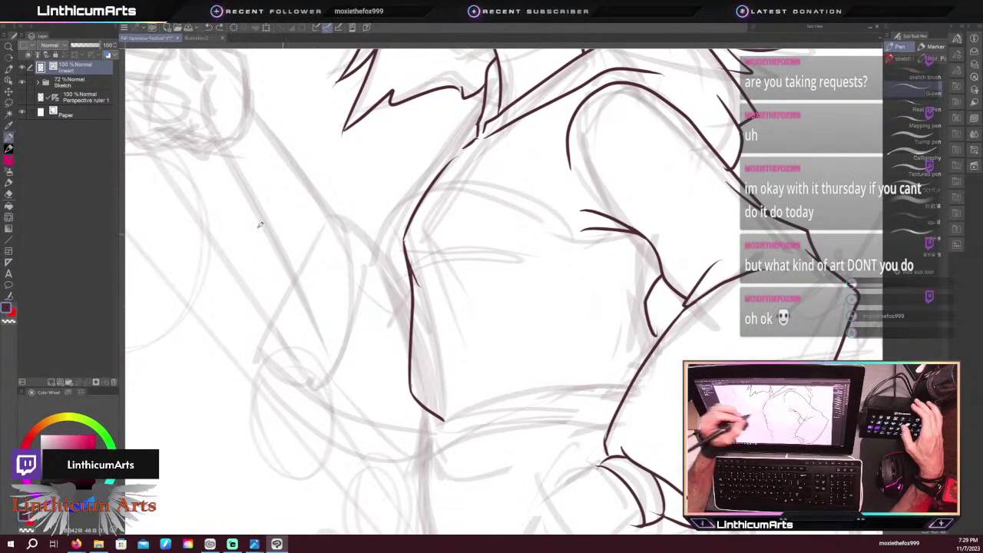
{"action": "key", "text": "y"}
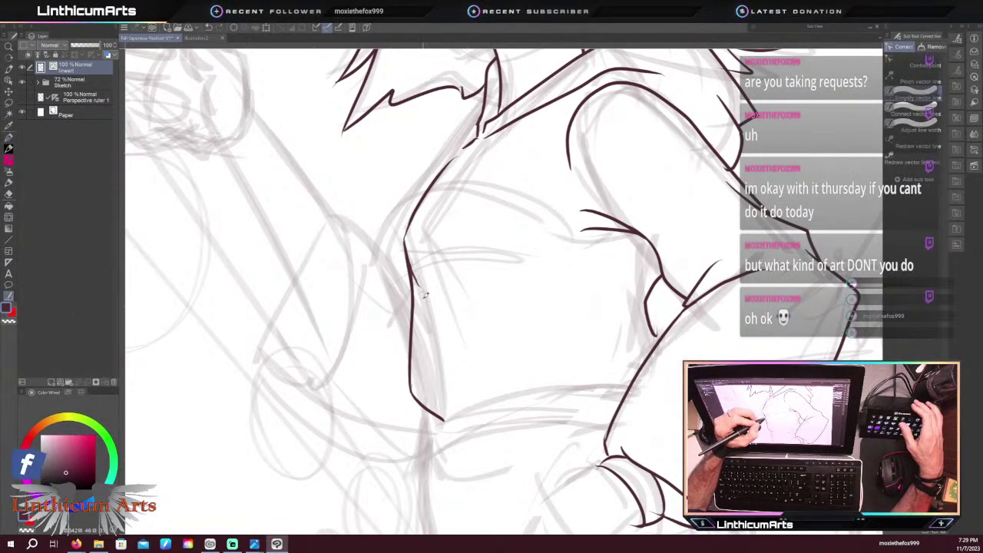
{"action": "left_click_drag", "start_coordinate": [401, 241], "coordinate": [430, 298]}
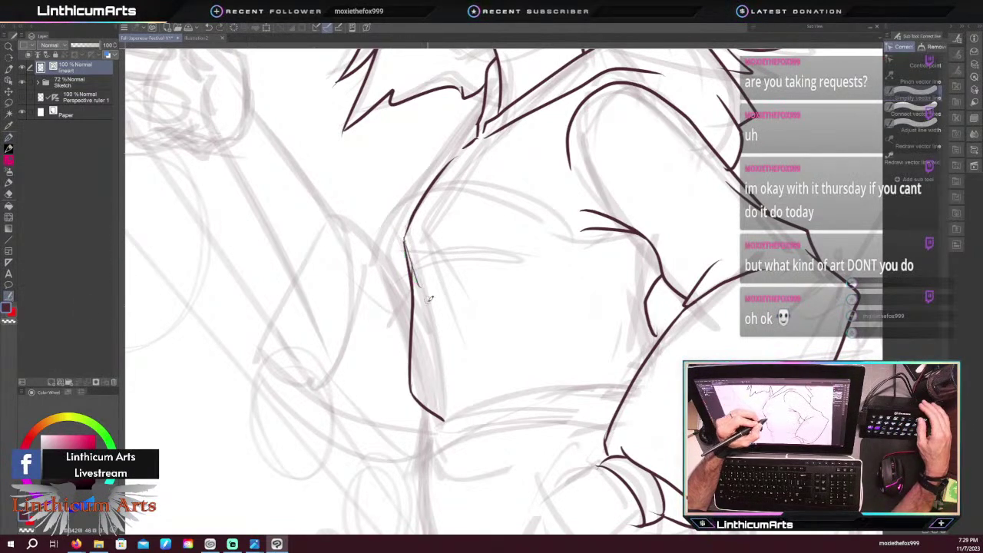
{"action": "key", "text": "ctrl+z"}
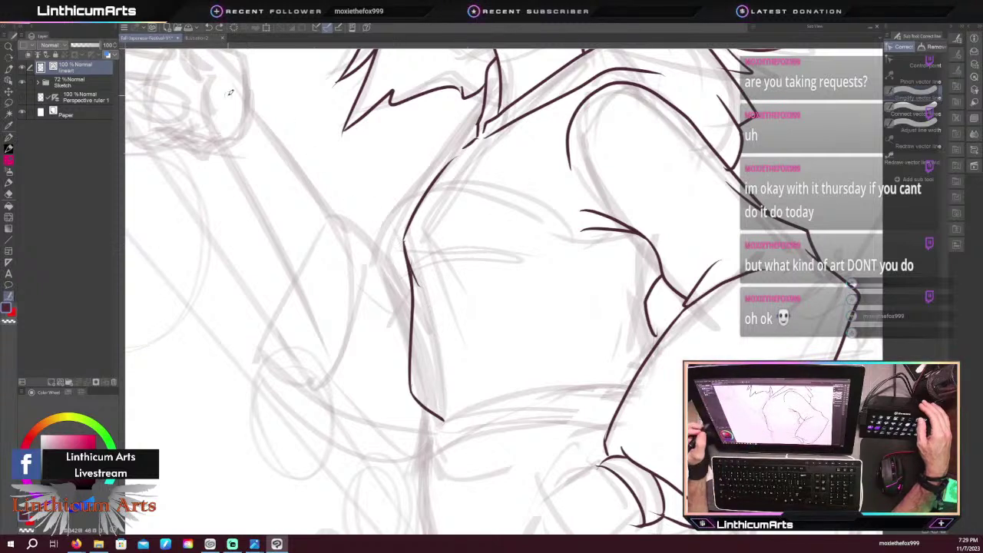
Erase the upper chest contour and redraw it as a cleaner line from the bust up towards the collar
{"action": "key", "text": "e"}
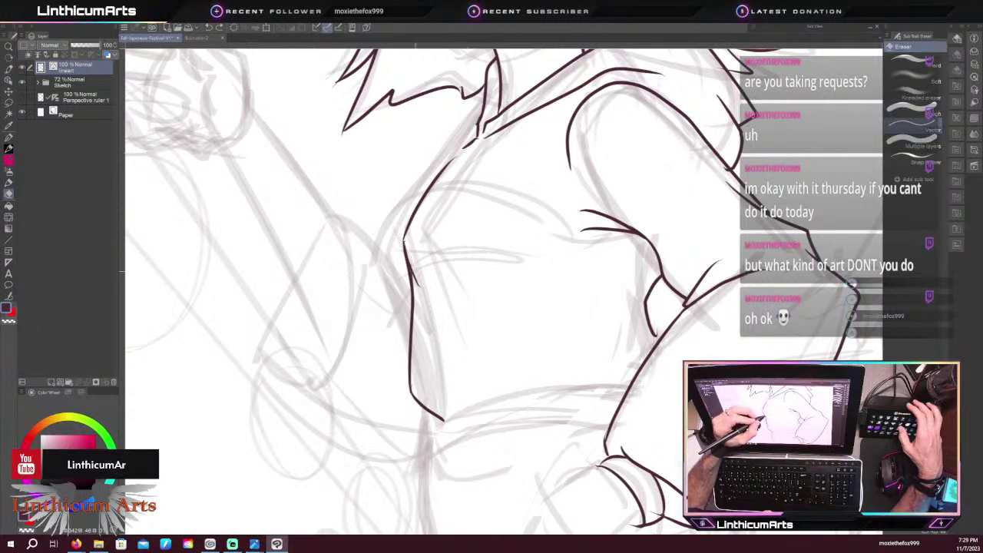
{"action": "left_click_drag", "start_coordinate": [461, 152], "coordinate": [406, 240]}
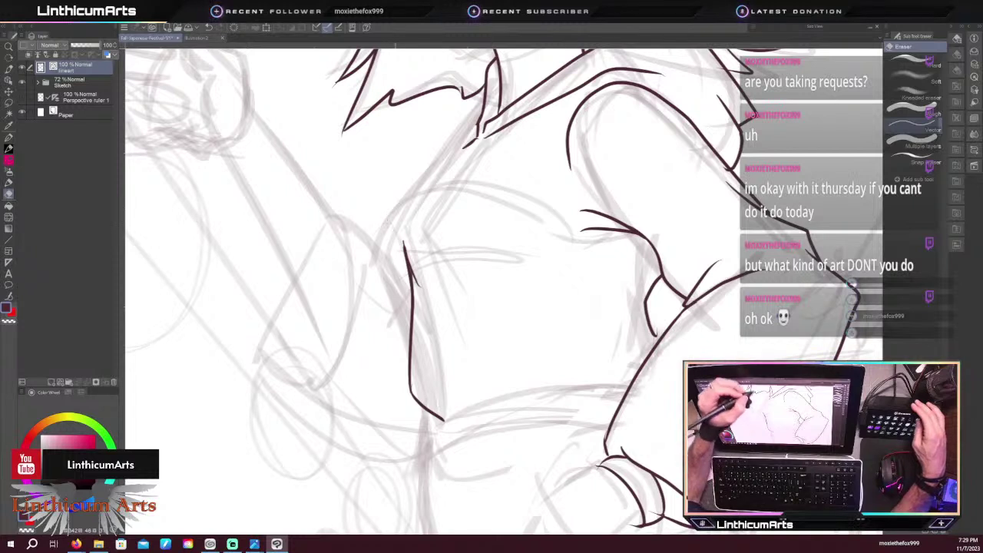
{"action": "key", "text": "p"}
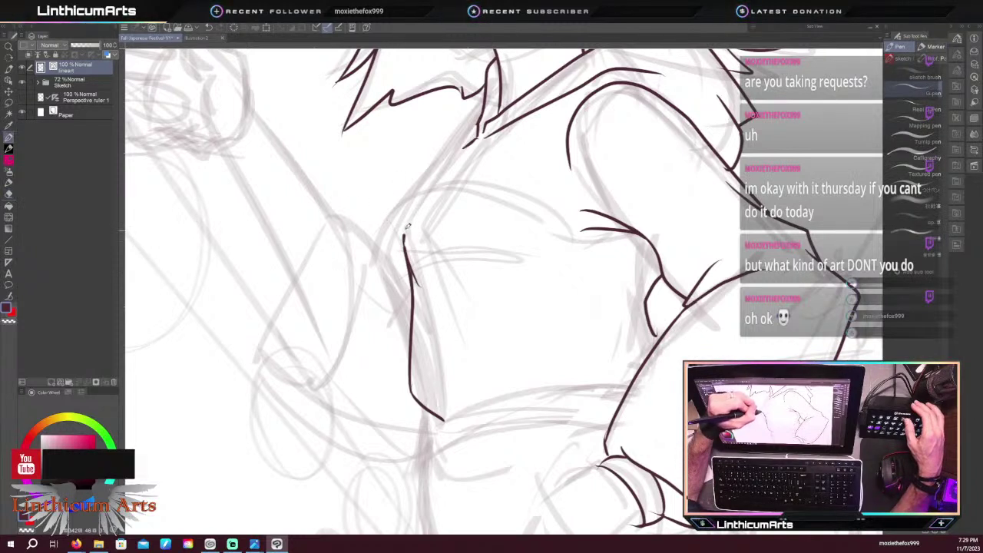
{"action": "left_click_drag", "start_coordinate": [405, 238], "coordinate": [475, 139]}
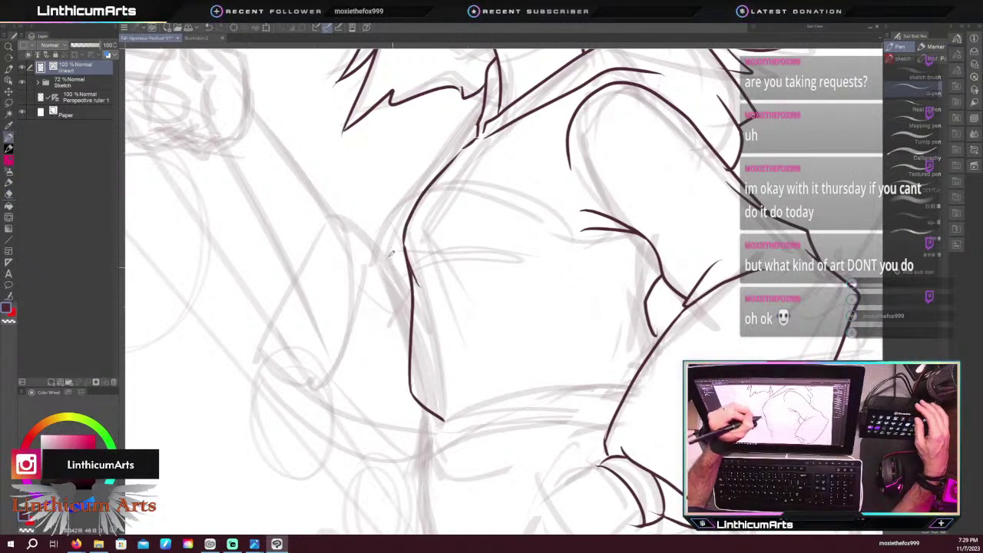
{"action": "key", "text": "ctrl+z"}
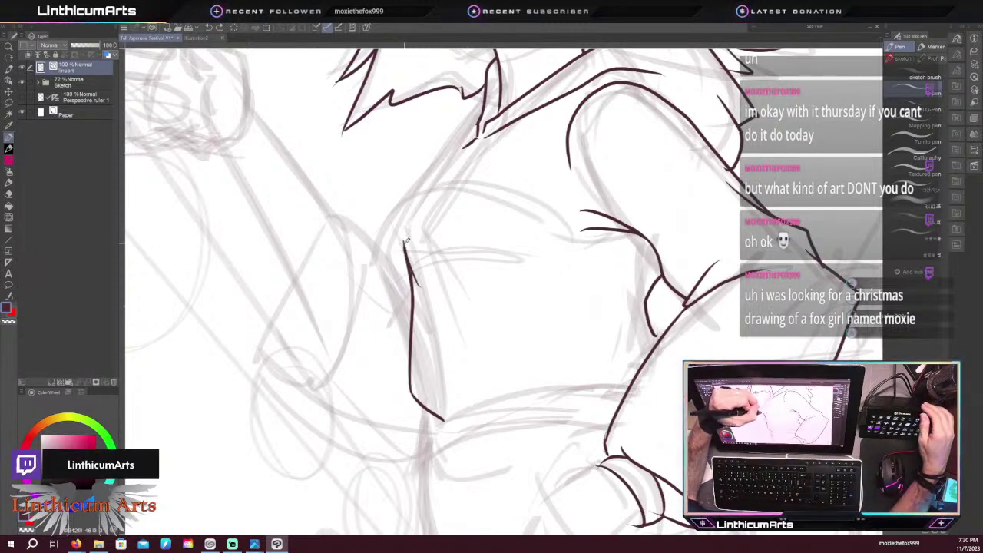
{"action": "mouse_move", "coordinate": [408, 230]}
{"action": "left_mouse_down"}
{"action": "mouse_move", "coordinate": [402, 244]}
{"action": "mouse_move", "coordinate": [452, 170]}
{"action": "left_mouse_up"}
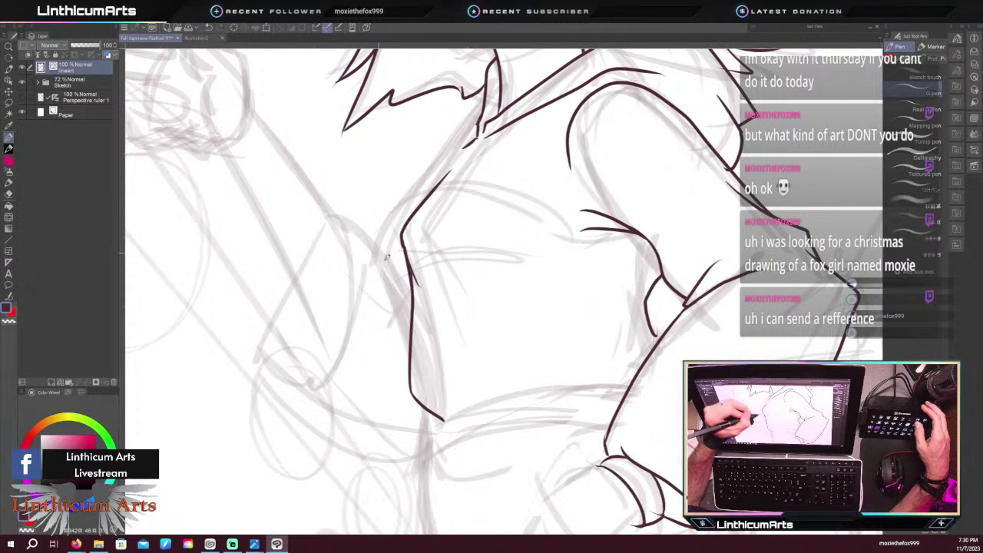
Ink the far shoulder line outside the chest contour, from the side of the torso up to the collar
{"action": "mouse_move", "coordinate": [412, 307]}
{"action": "left_mouse_down"}
{"action": "mouse_move", "coordinate": [388, 244]}
{"action": "mouse_move", "coordinate": [398, 176]}
{"action": "mouse_move", "coordinate": [390, 224]}
{"action": "mouse_move", "coordinate": [471, 141]}
{"action": "left_mouse_up"}
{"action": "key", "text": "ctrl+z"}
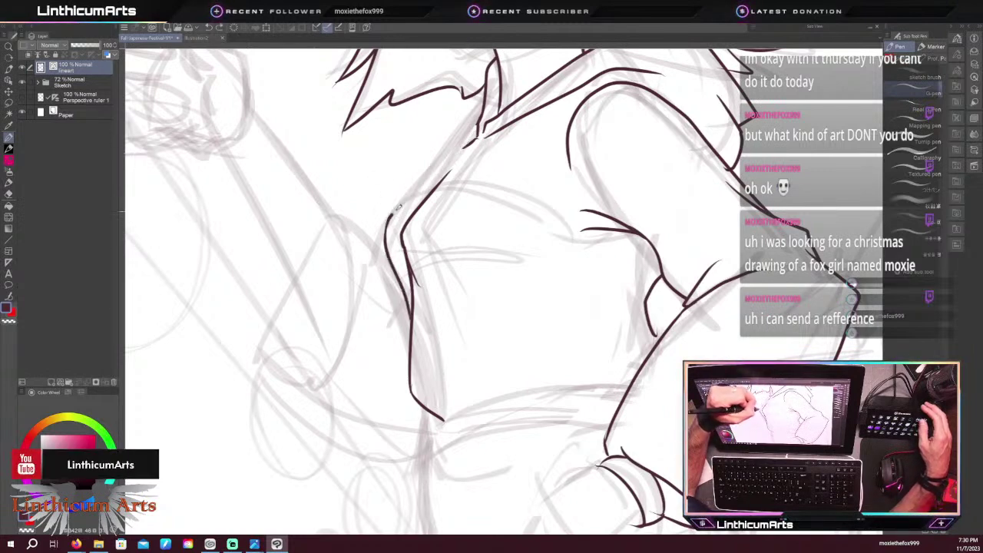
{"action": "left_click_drag", "start_coordinate": [393, 214], "coordinate": [474, 117]}
{"action": "key", "text": "ctrl+minus"}
{"action": "key", "text": "ctrl+minus"}
{"action": "key", "text": "ctrl+minus"}
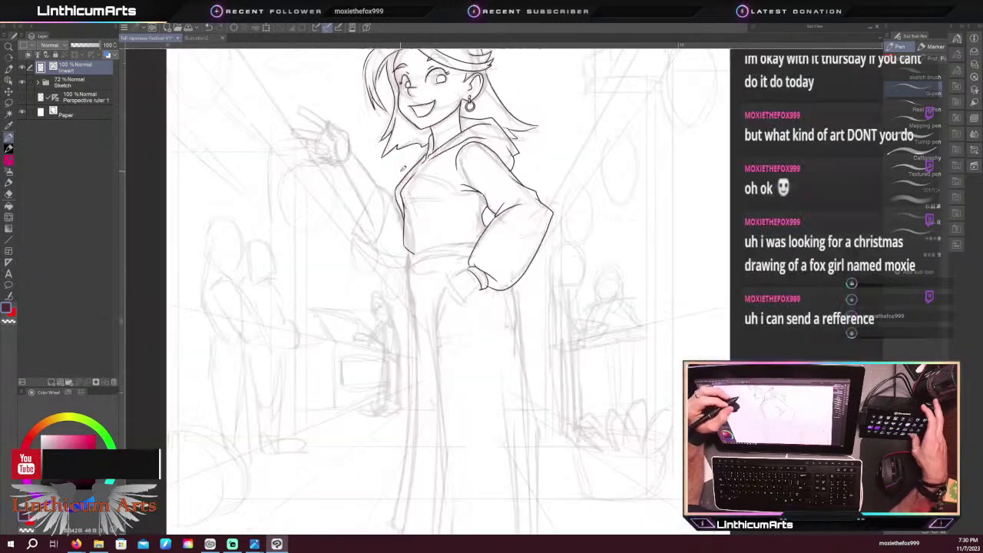
{"action": "left_click_drag", "start_coordinate": [326, 190], "coordinate": [360, 281]}
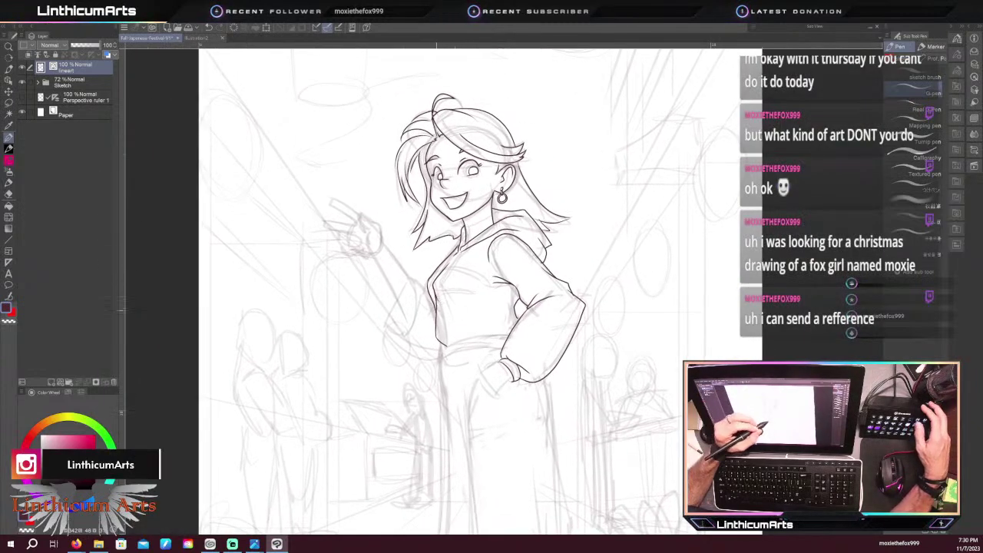
{"action": "key", "text": "e"}
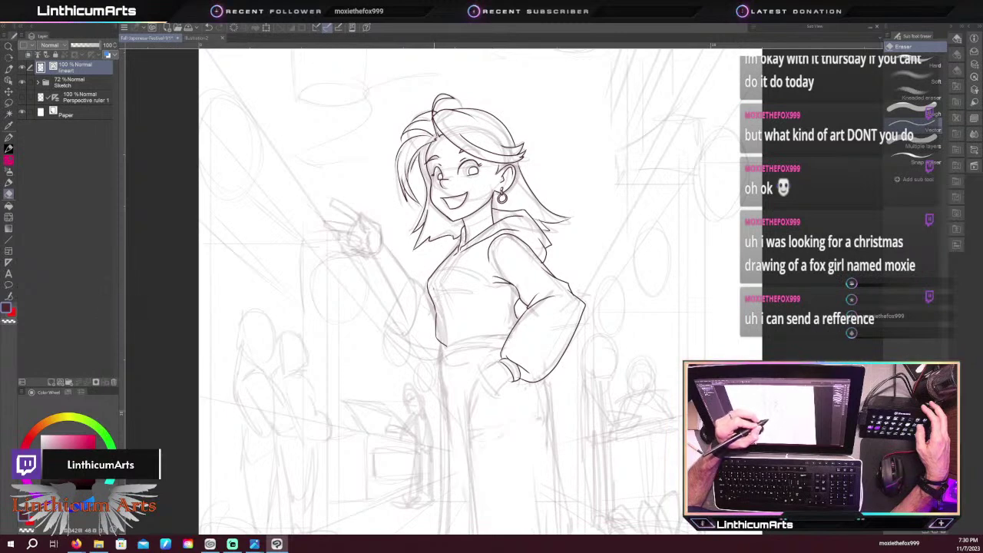
{"action": "key", "text": "p"}
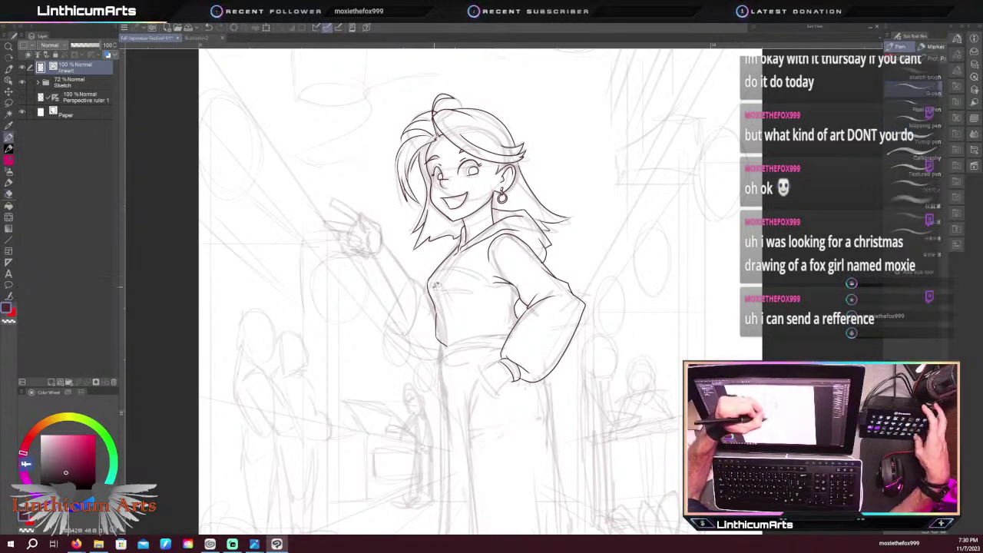
{"action": "scroll", "coordinate": [436, 281], "scroll_direction": "up", "scroll_amount": 2}
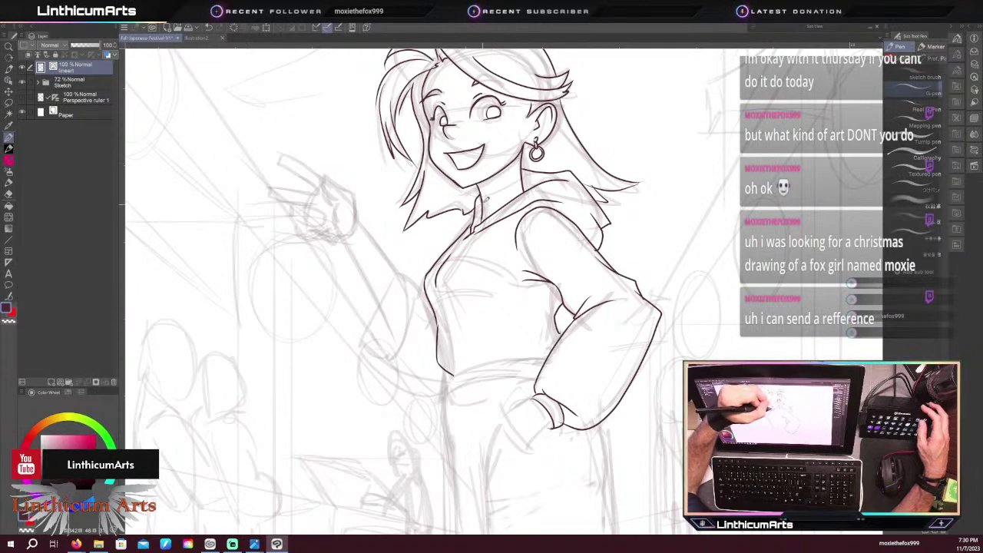
{"action": "key", "text": "ctrl+plus"}
{"action": "key", "text": "ctrl+plus"}
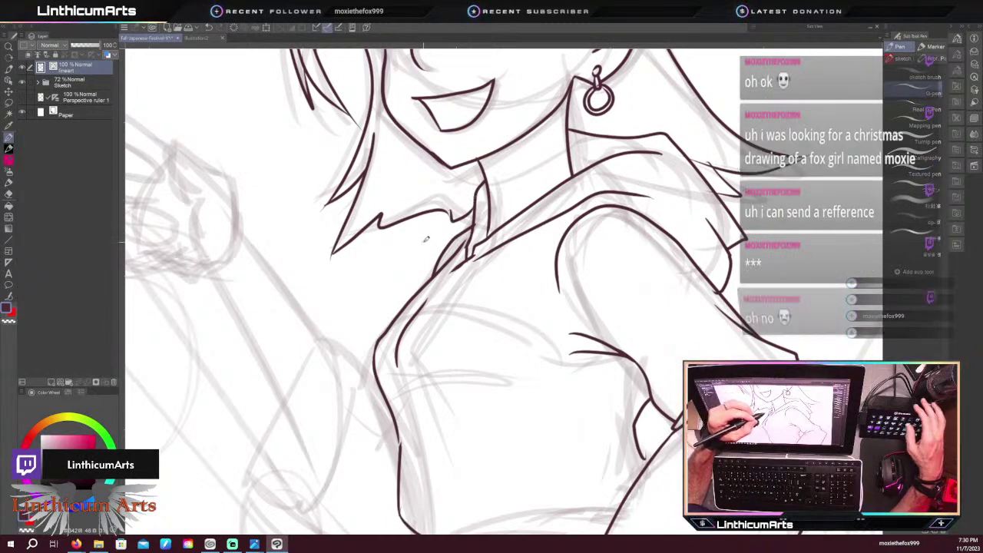
{"action": "key", "text": "e"}
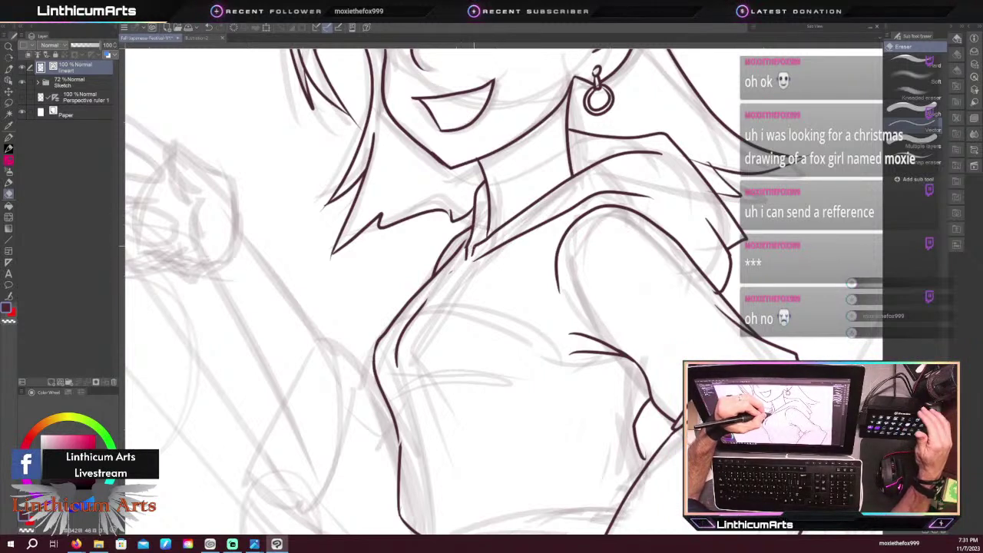
{"action": "key", "text": "p"}
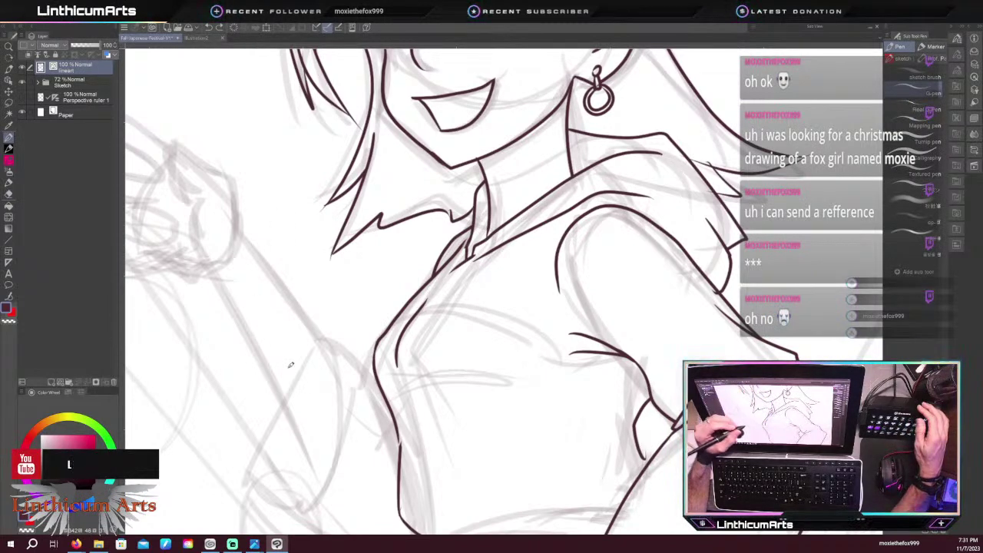
Simplify the vector line along the torso's front below the bust and at the waist corner
{"action": "left_click_drag", "start_coordinate": [346, 417], "coordinate": [337, 244]}
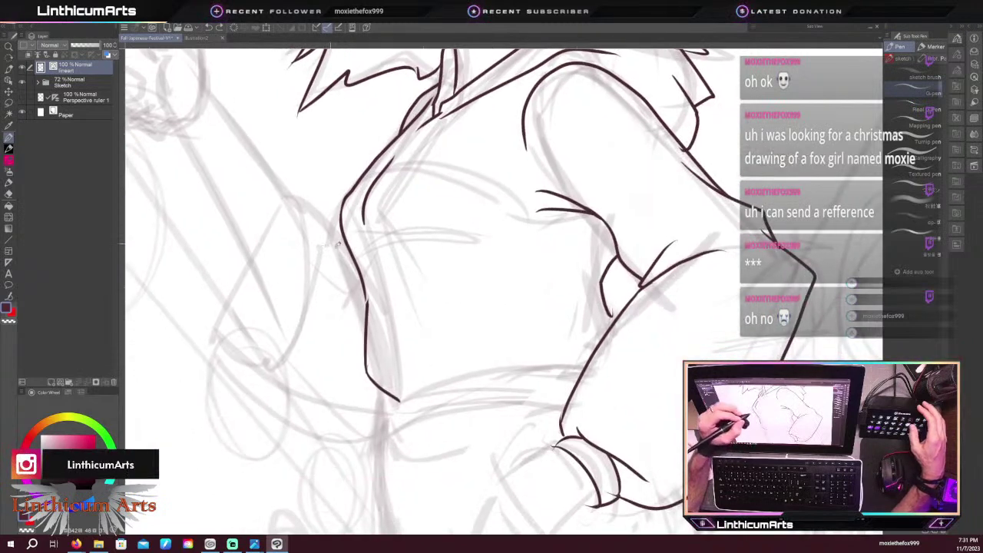
{"action": "left_click", "coordinate": [9, 296]}
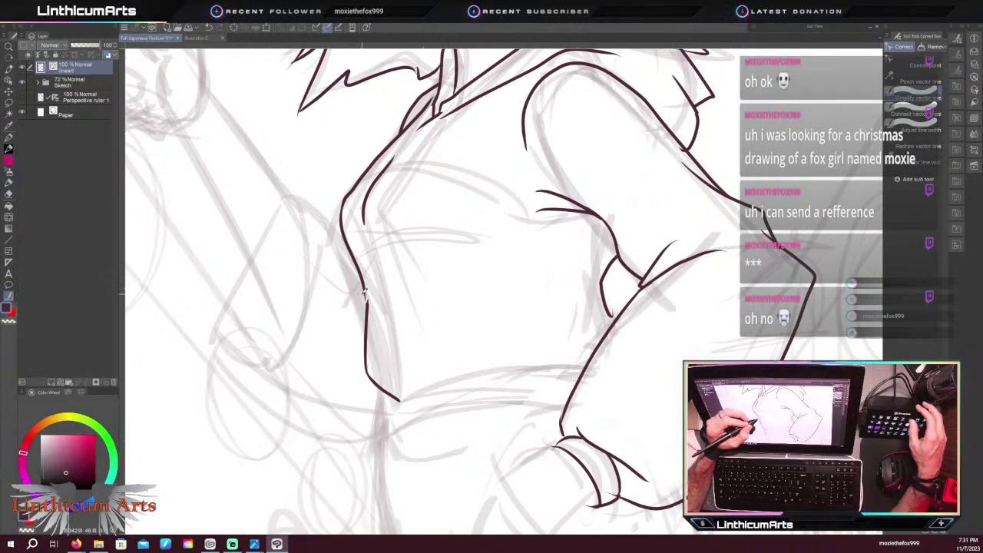
{"action": "key", "text": "p"}
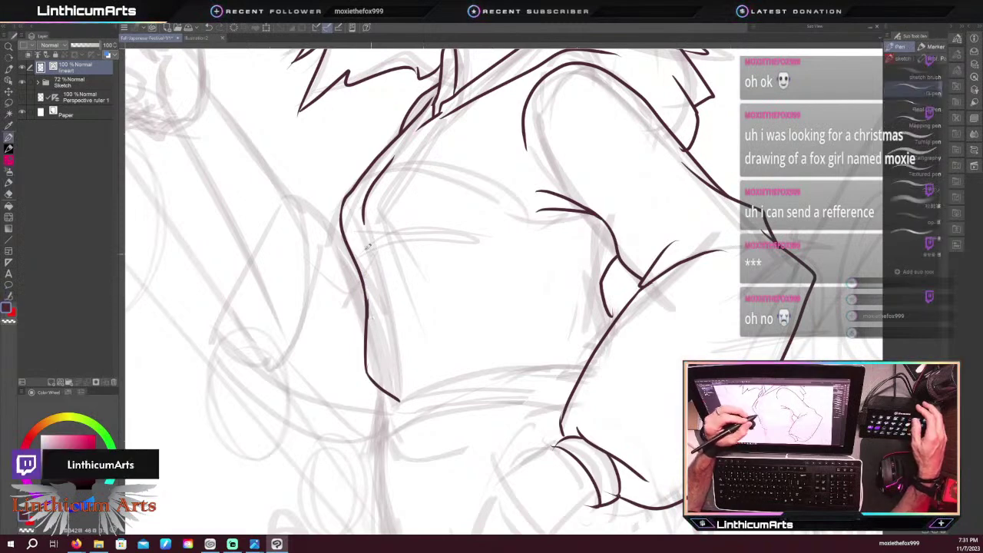
{"action": "left_click", "coordinate": [8, 296]}
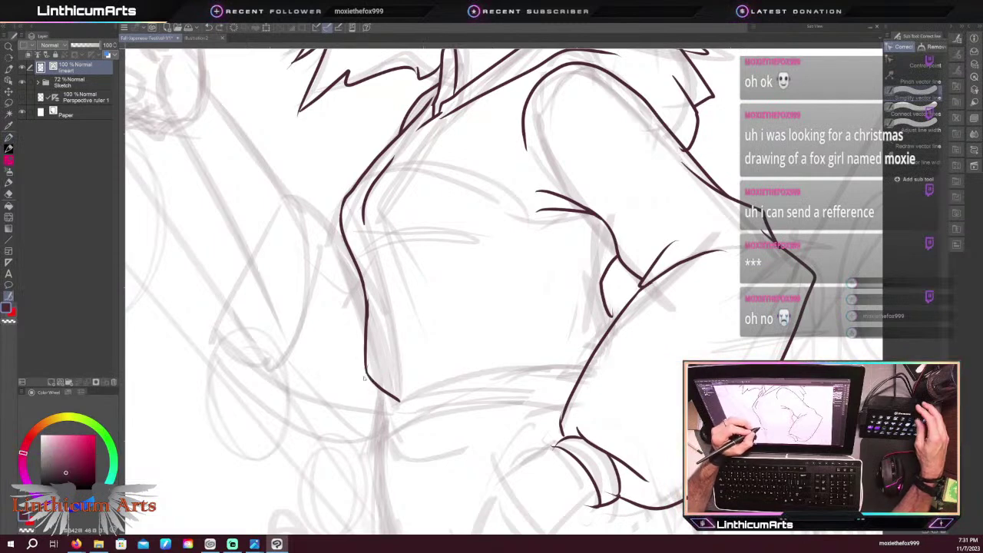
{"action": "left_click_drag", "start_coordinate": [366, 351], "coordinate": [370, 388]}
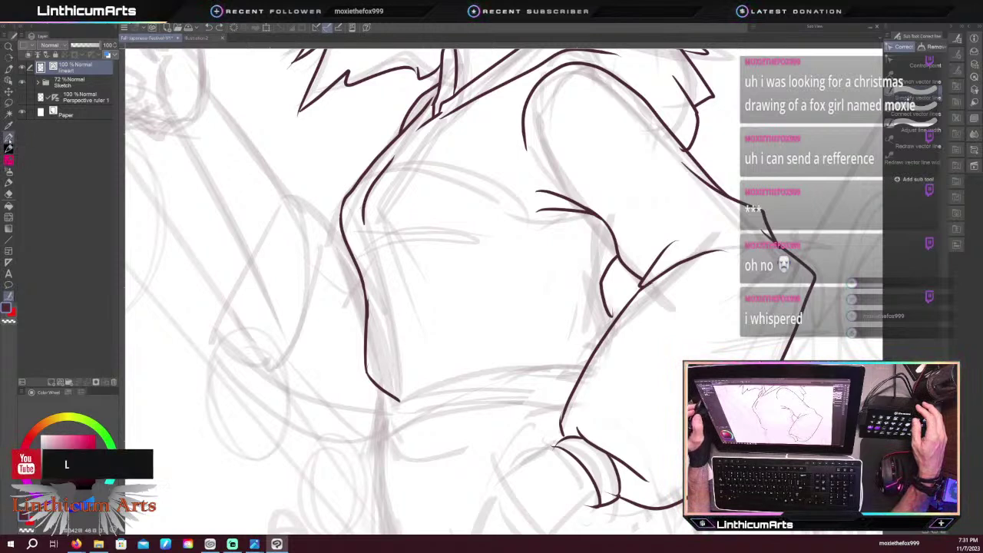
Erase the short slanted line at the torso's front waist corner and redraw it slightly longer
{"action": "left_click", "coordinate": [9, 147]}
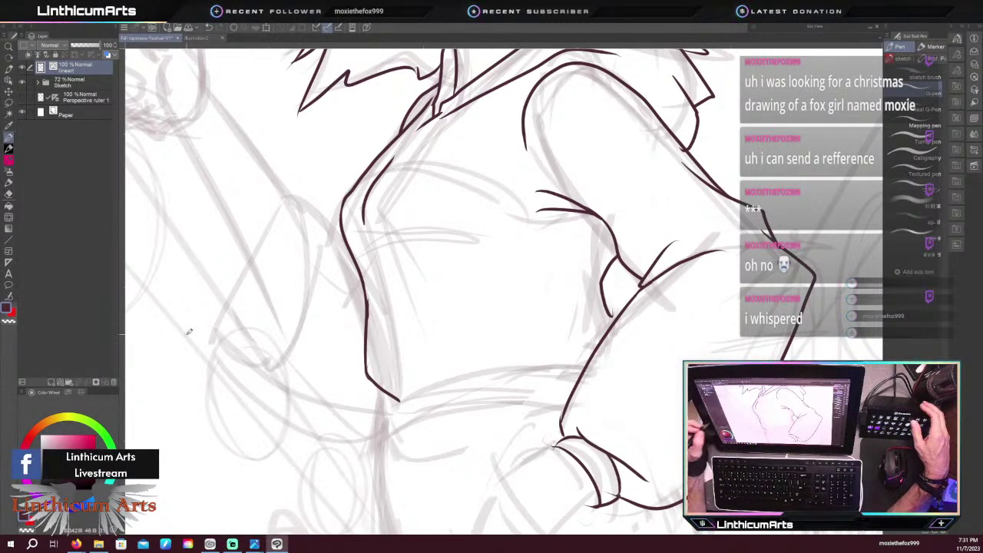
{"action": "key", "text": "y"}
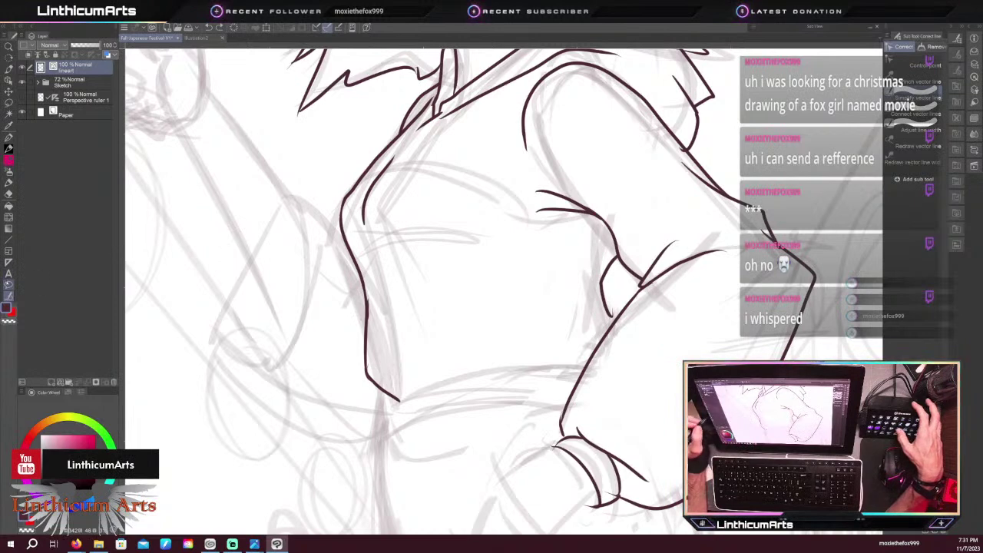
{"action": "key", "text": "e"}
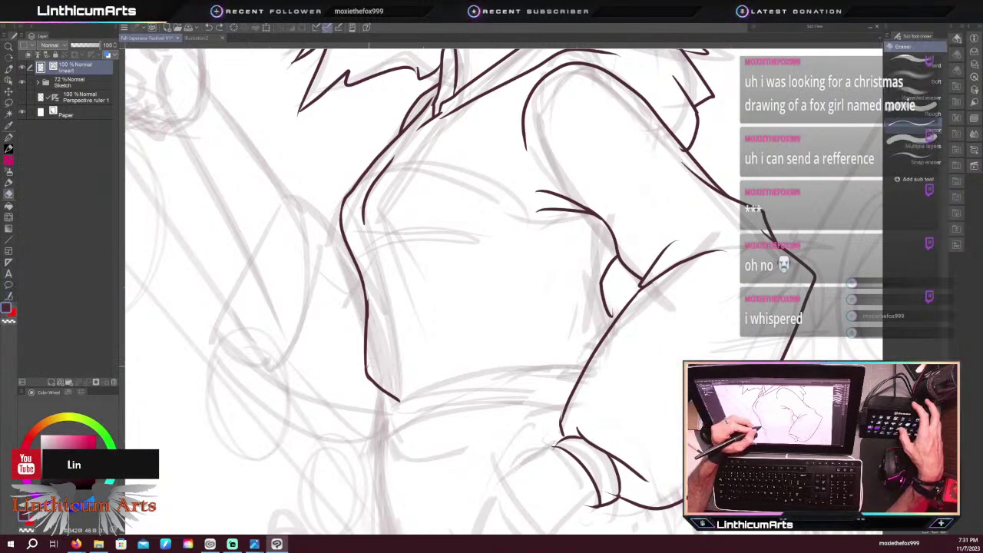
{"action": "left_click_drag", "start_coordinate": [369, 378], "coordinate": [399, 401]}
{"action": "key", "text": "p"}
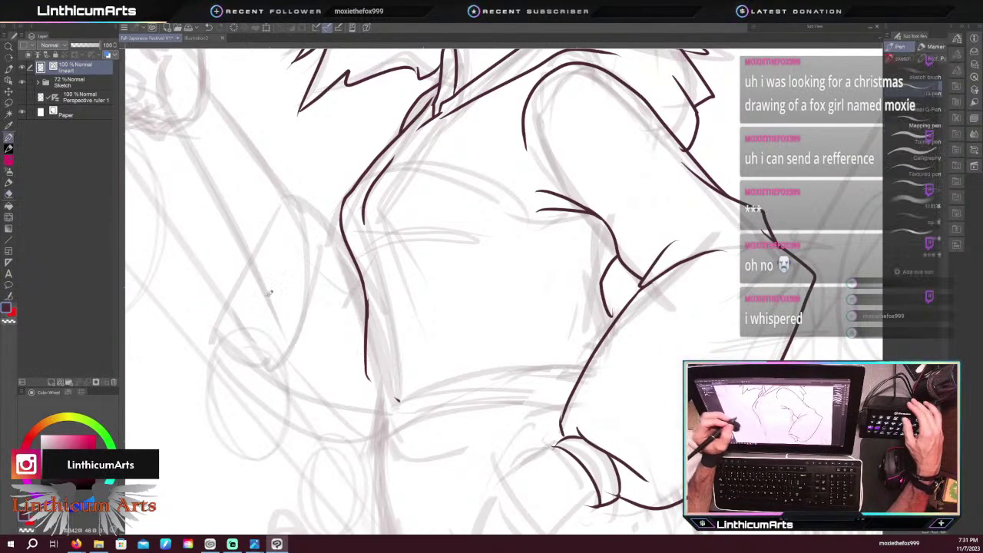
{"action": "left_click_drag", "start_coordinate": [367, 373], "coordinate": [406, 407]}
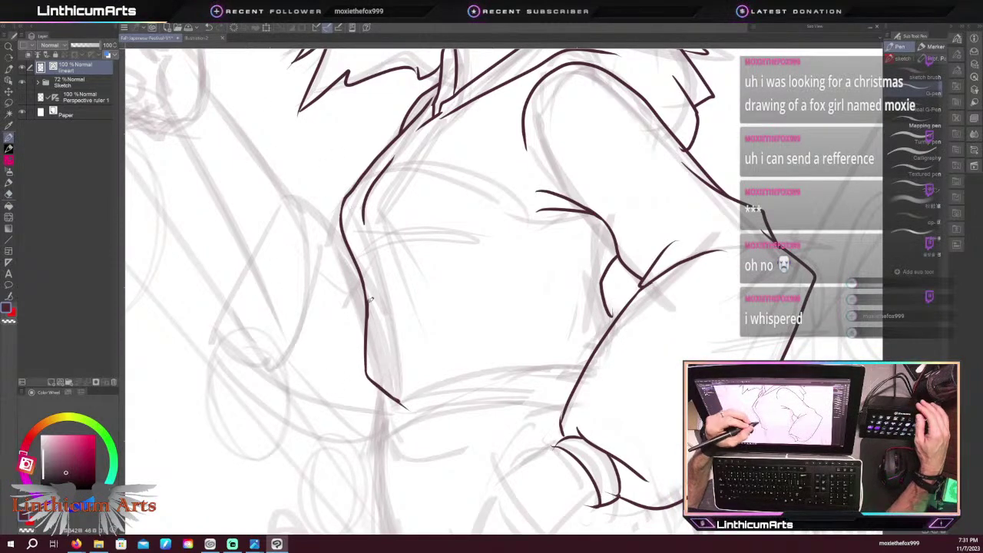
Ink the top's curved hem with short fold strokes, running from the front waist corner across to the near sleeve
{"action": "left_click", "coordinate": [12, 295]}
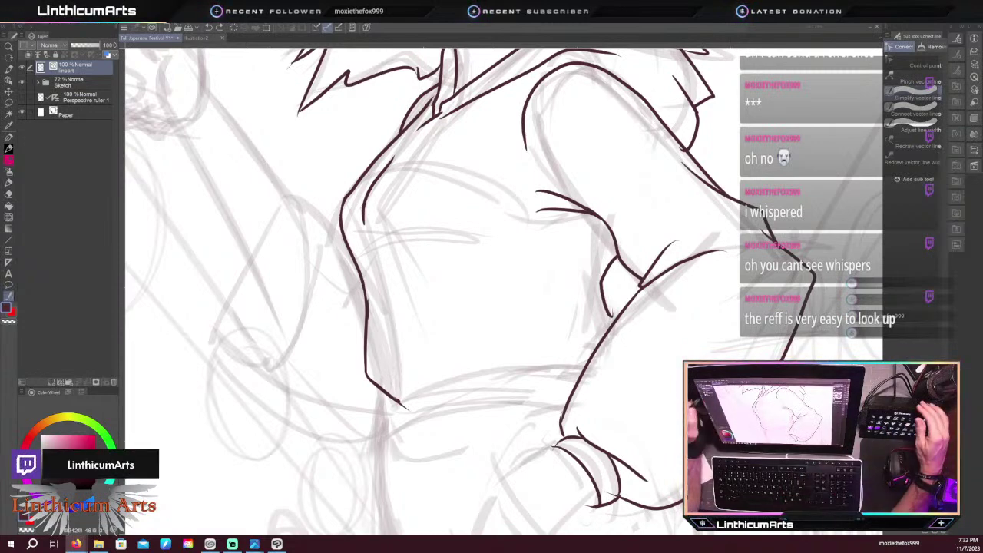
{"action": "left_click", "coordinate": [9, 138]}
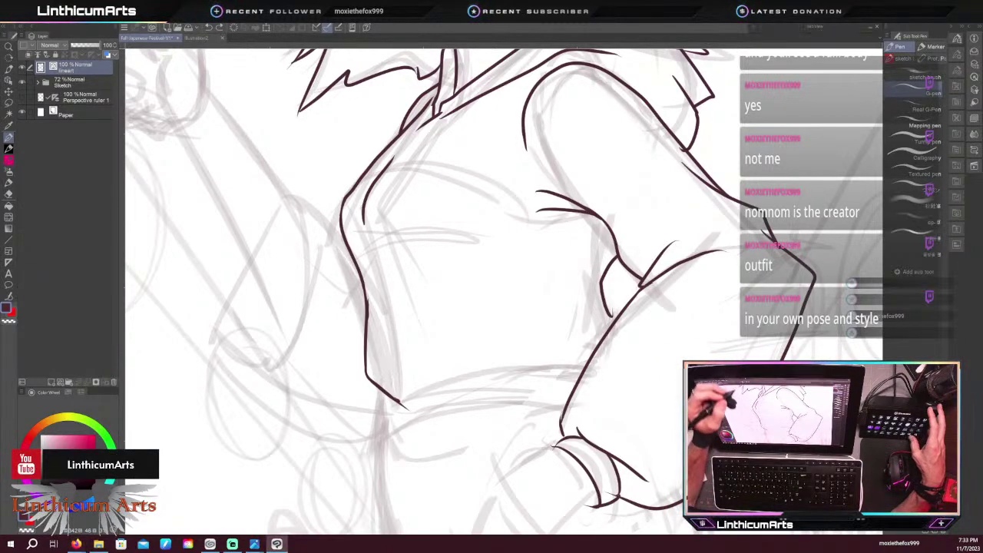
{"action": "key", "text": "ctrl+minus"}
{"action": "key", "text": "ctrl+minus"}
{"action": "left_click_drag", "start_coordinate": [334, 219], "coordinate": [370, 330]}
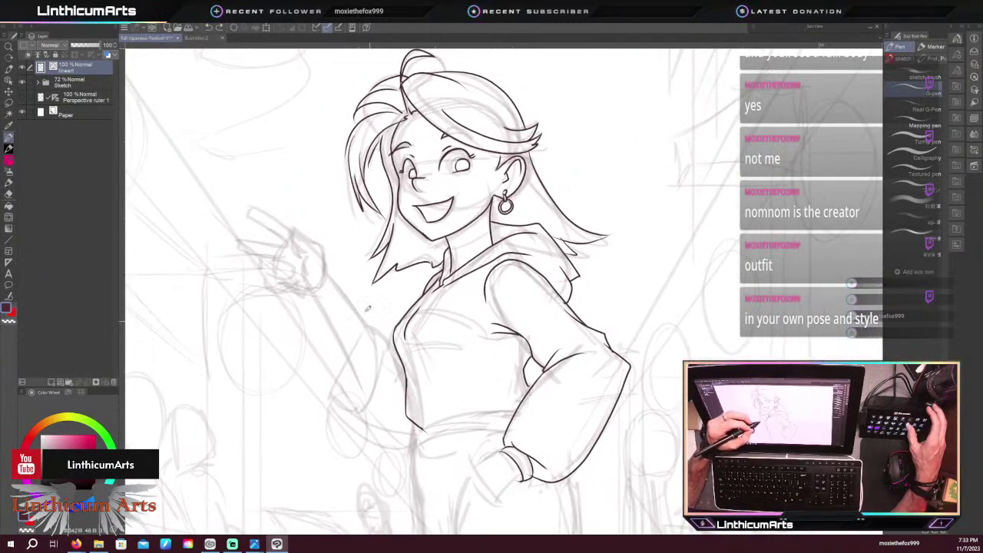
{"action": "key", "text": "ctrl+minus"}
{"action": "left_click_drag", "start_coordinate": [359, 367], "coordinate": [362, 271]}
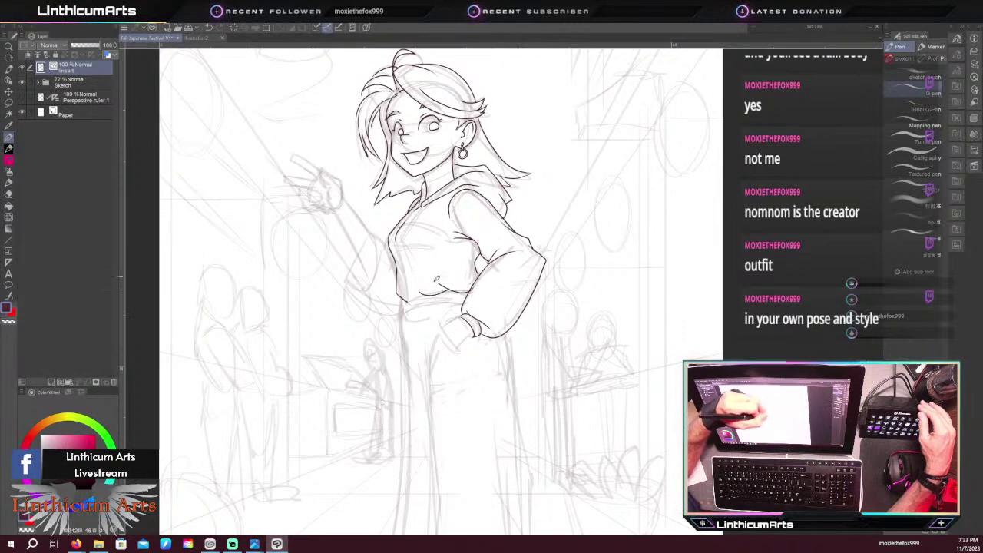
{"action": "scroll", "coordinate": [324, 353], "scroll_direction": "up", "scroll_amount": 2}
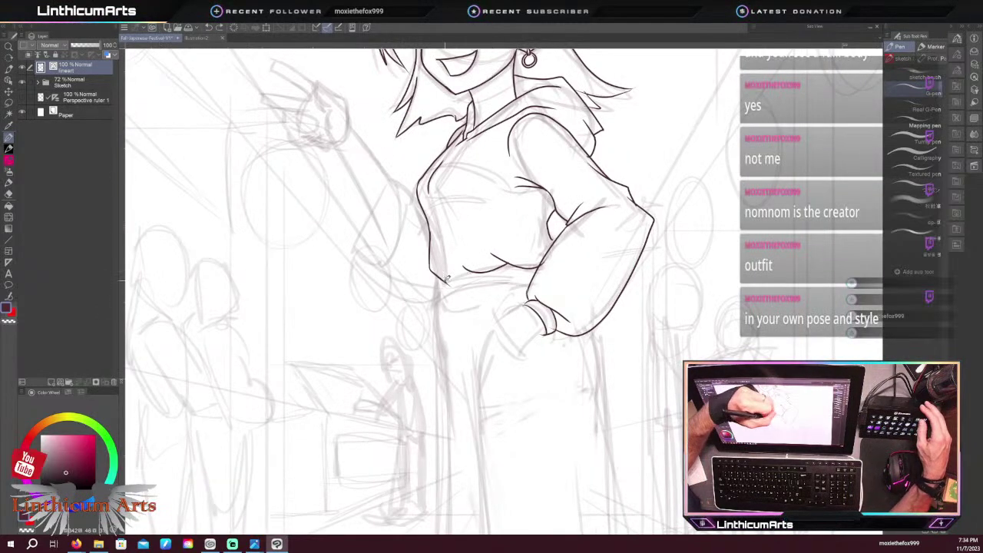
{"action": "left_click_drag", "start_coordinate": [444, 283], "coordinate": [475, 269]}
Extend the torso's back line below the armpit to meet the near forearm sleeve and erase its overshoot
{"action": "key", "text": "e"}
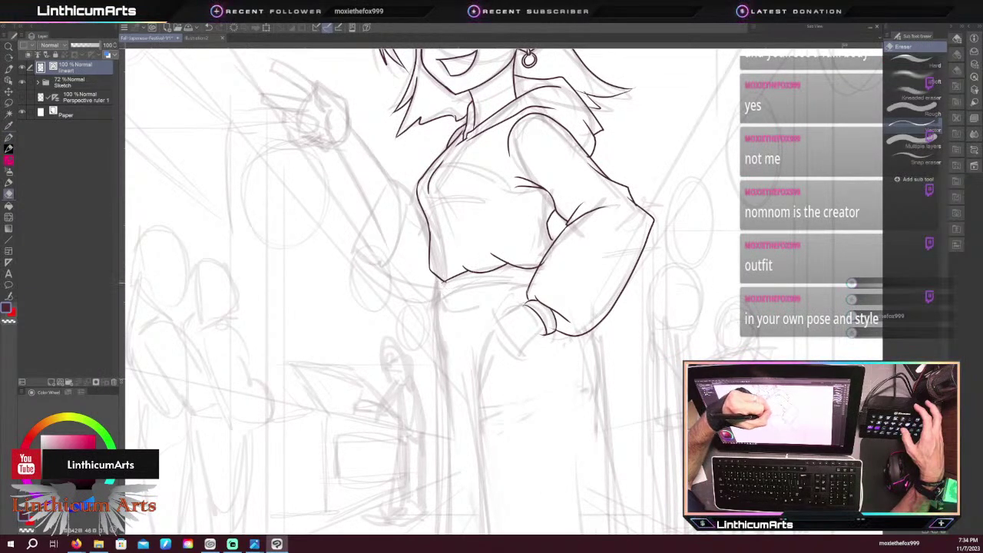
{"action": "key", "text": "ctrl+plus"}
{"action": "key", "text": "ctrl+plus"}
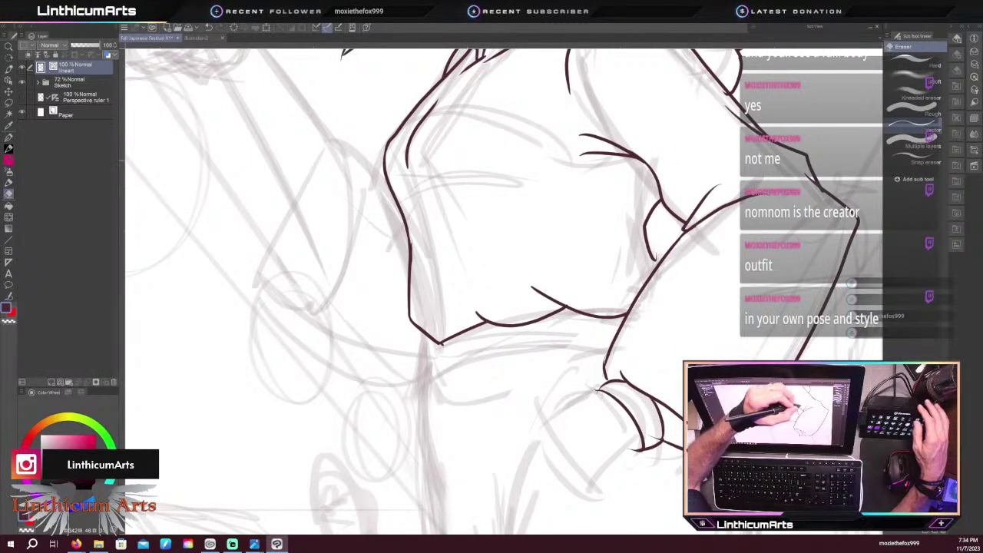
{"action": "key", "text": "p"}
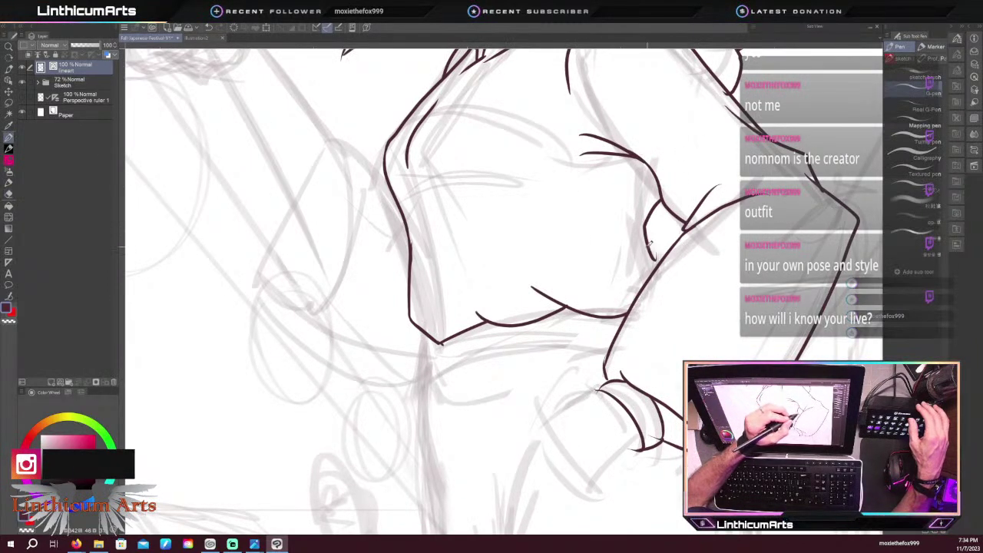
{"action": "key", "text": "e"}
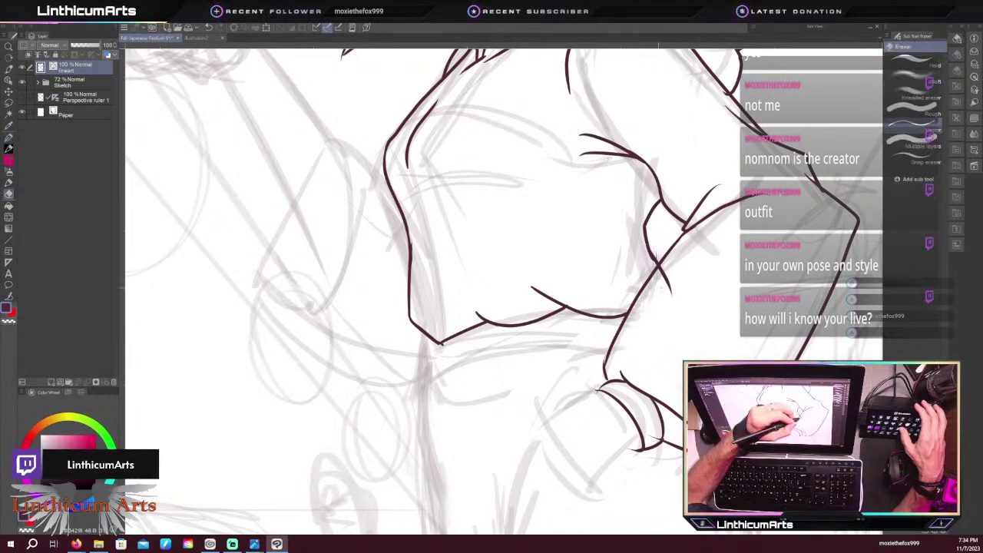
{"action": "left_click_drag", "start_coordinate": [658, 288], "coordinate": [673, 279]}
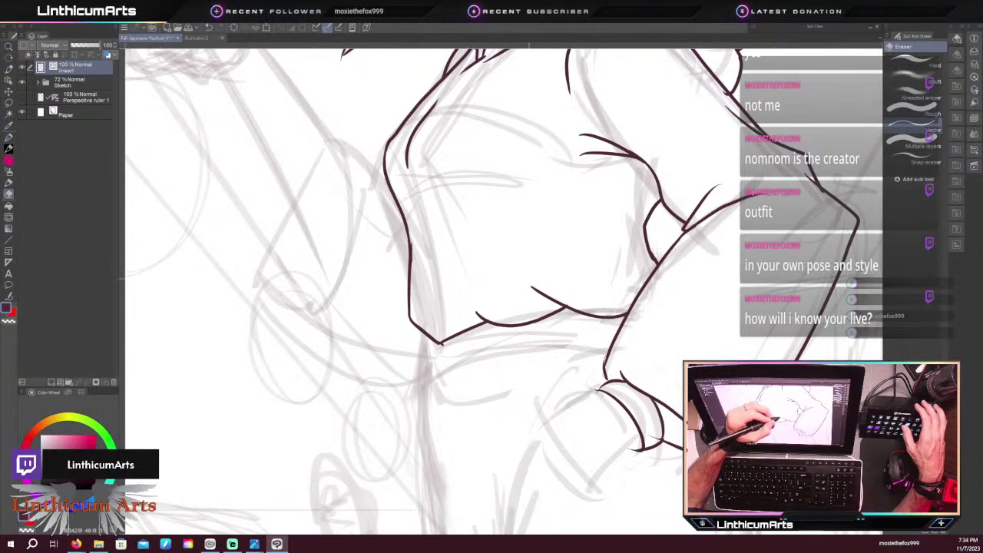
Examine the inked head, torso and sleeve lineart up close and at full-figure size
{"action": "key", "text": "ctrl+plus"}
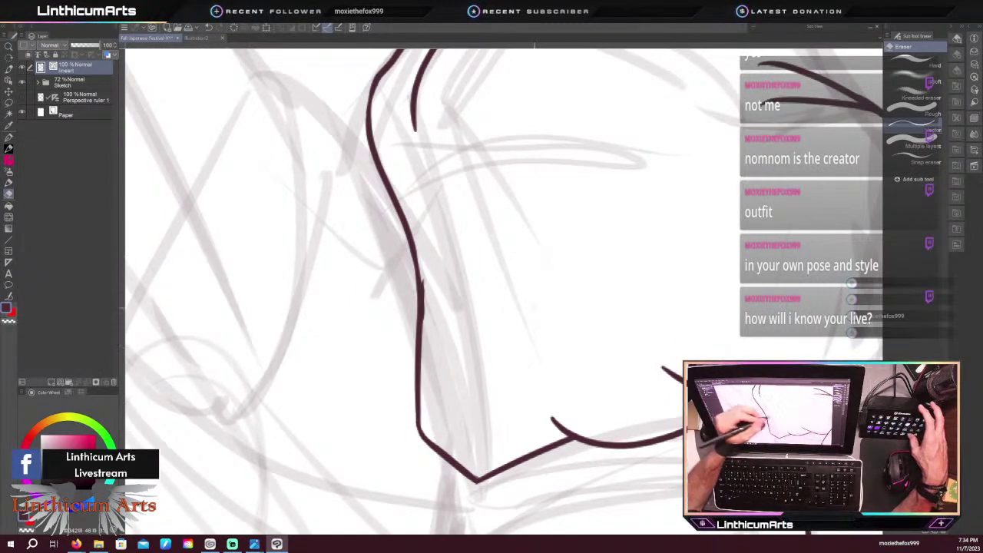
{"action": "key", "text": "ctrl+minus"}
{"action": "key", "text": "ctrl+minus"}
{"action": "key", "text": "ctrl+minus"}
{"action": "key", "text": "ctrl+minus"}
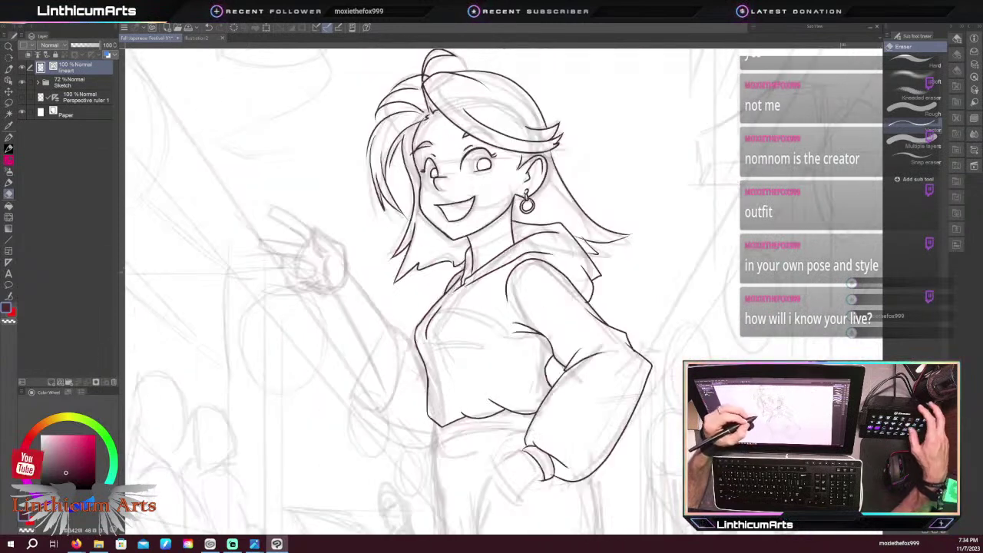
{"action": "key", "text": "ctrl+minus"}
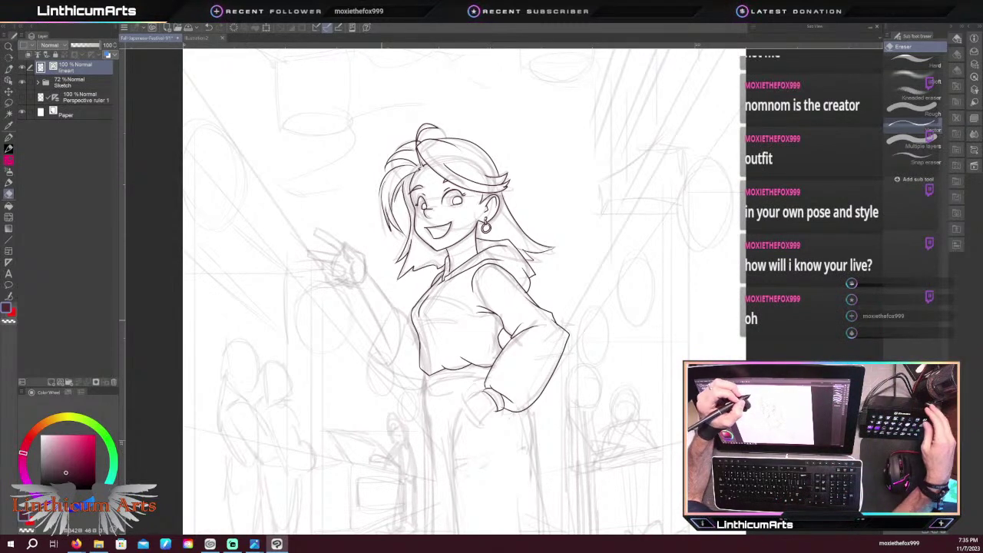
{"action": "key", "text": "ctrl+plus"}
{"action": "key", "text": "ctrl+plus"}
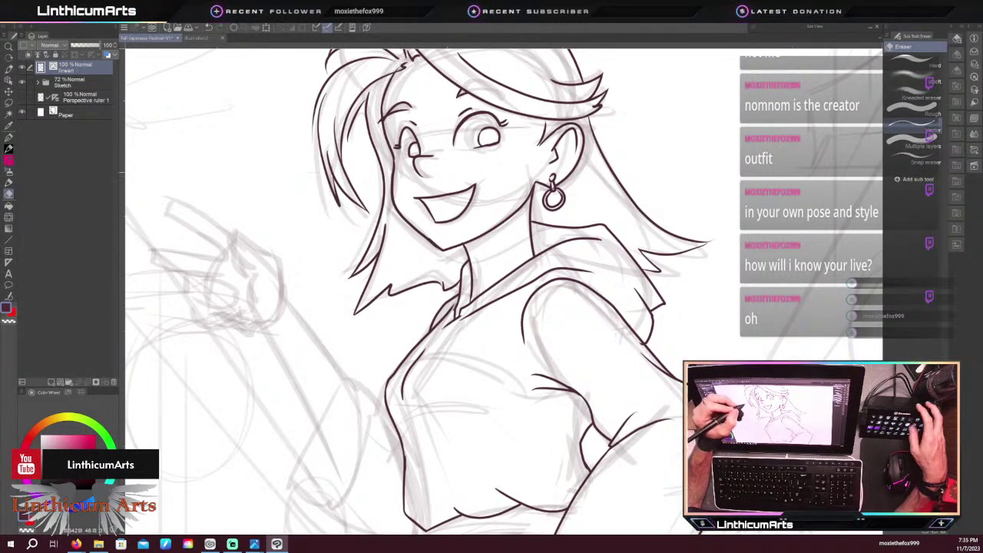
{"action": "key", "text": "ctrl+minus"}
{"action": "key", "text": "ctrl+plus"}
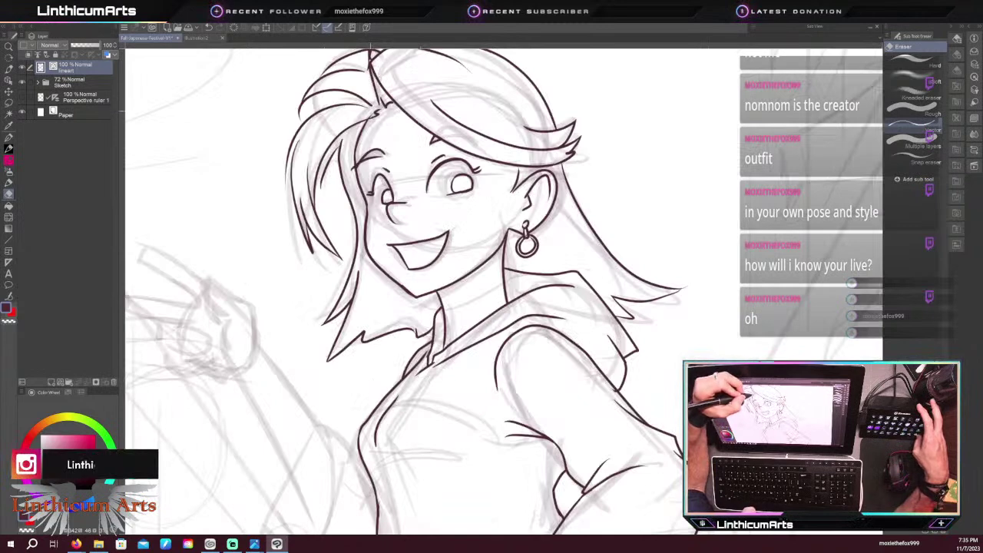
{"action": "key", "text": "ctrl+minus"}
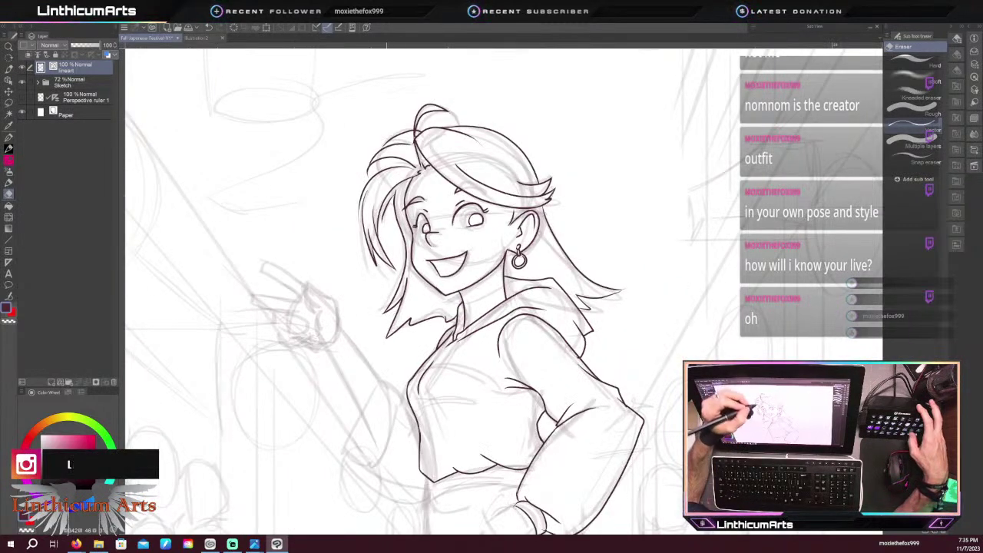
{"action": "scroll", "coordinate": [431, 291], "scroll_direction": "down", "scroll_amount": 5}
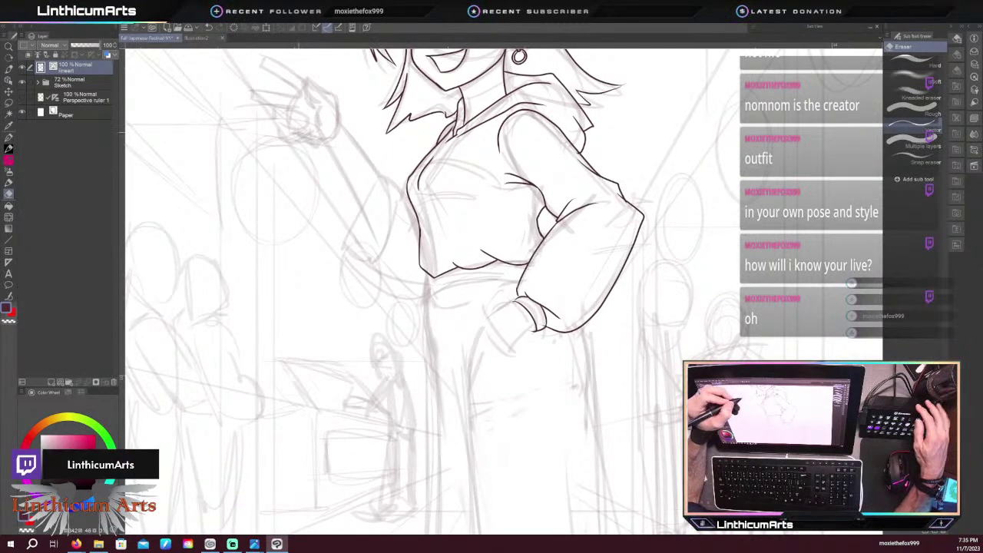
{"action": "key", "text": "p"}
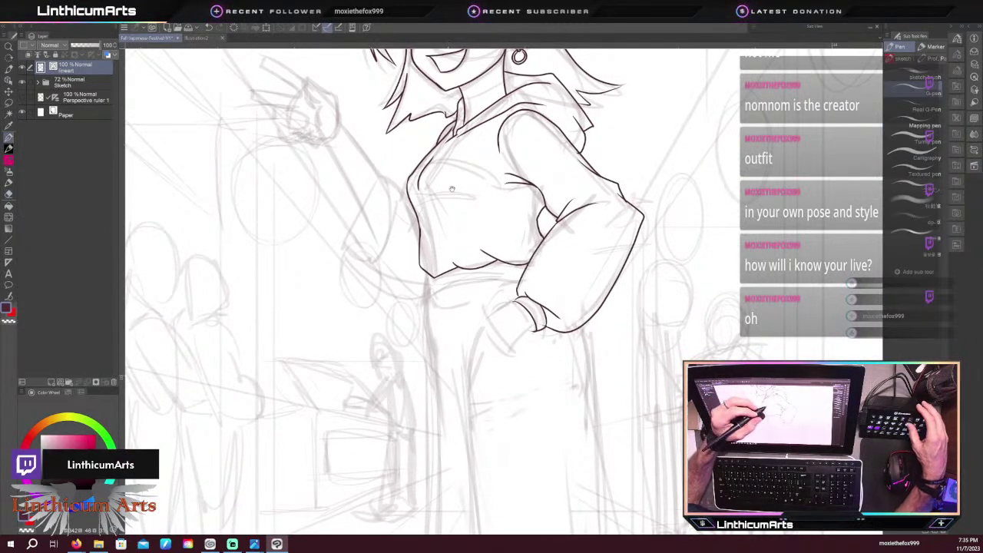
{"action": "left_click_drag", "start_coordinate": [496, 197], "coordinate": [477, 262]}
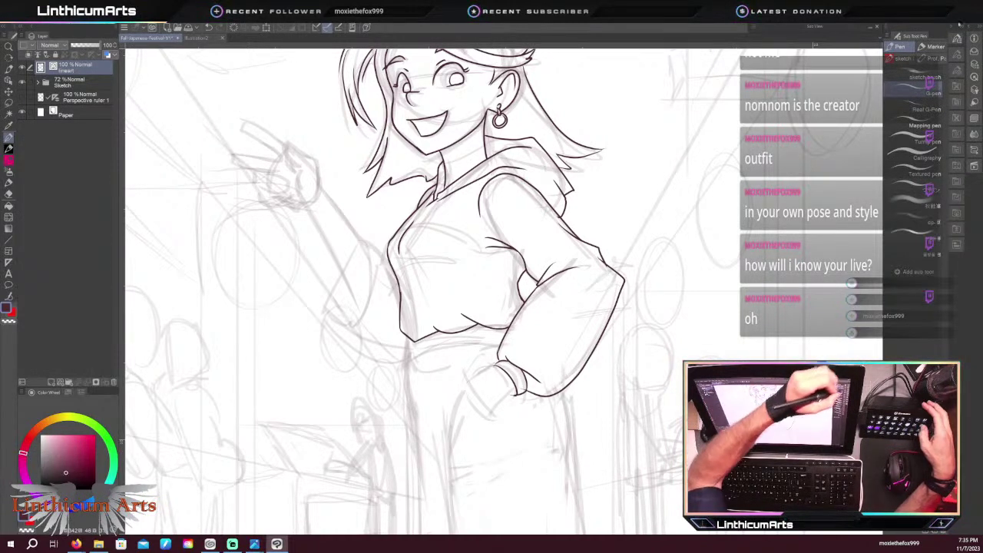
{"action": "left_click", "coordinate": [957, 56]}
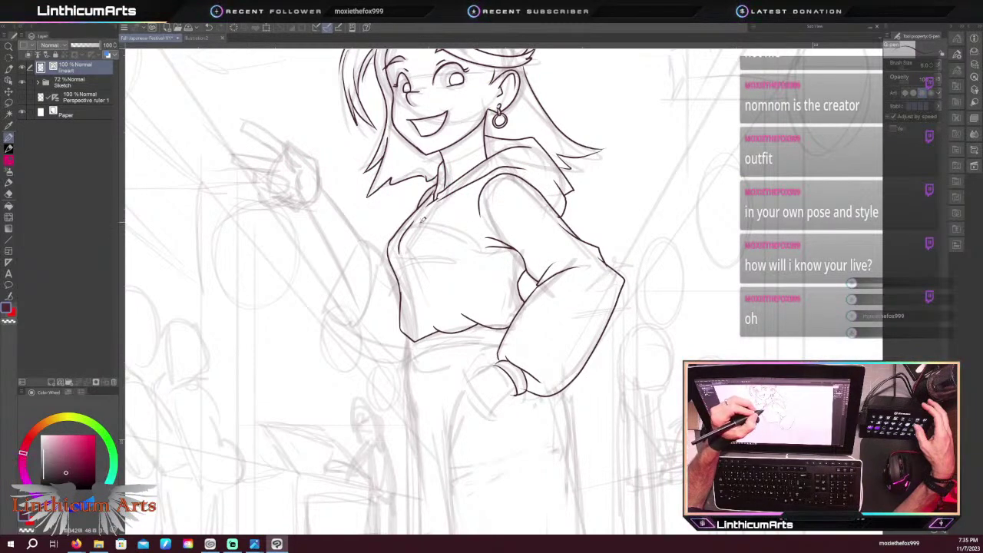
{"action": "key", "text": "ctrl+z"}
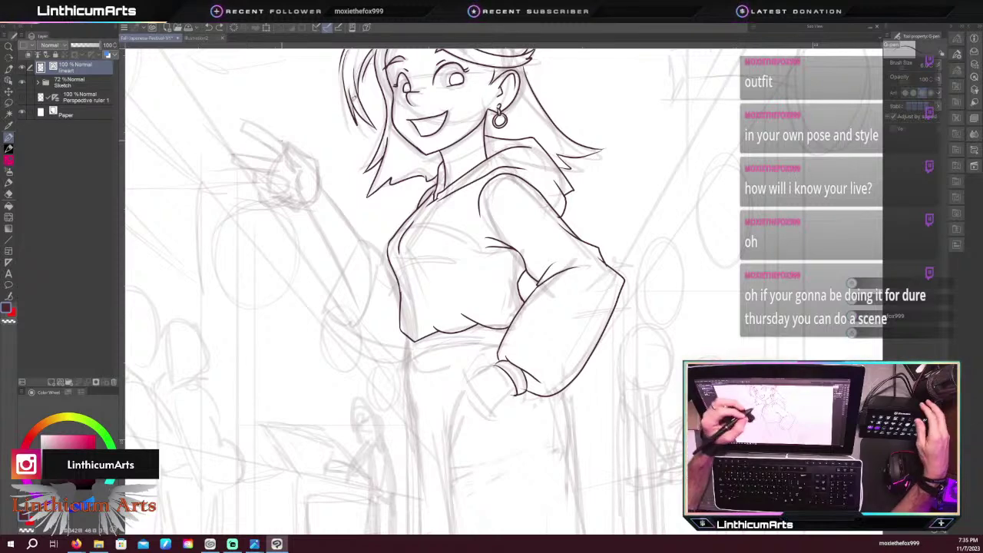
{"action": "key", "text": "ctrl+plus"}
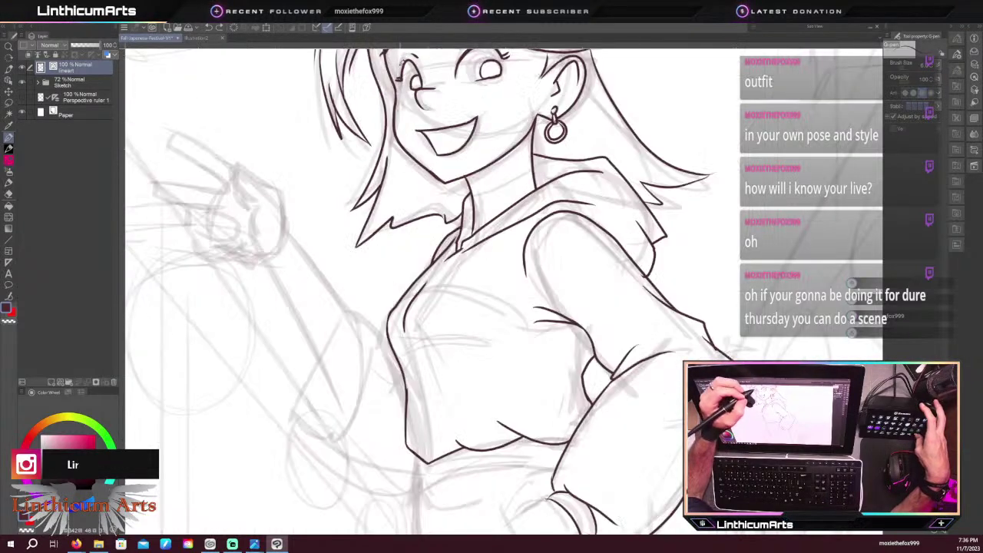
{"action": "left_click", "coordinate": [9, 296]}
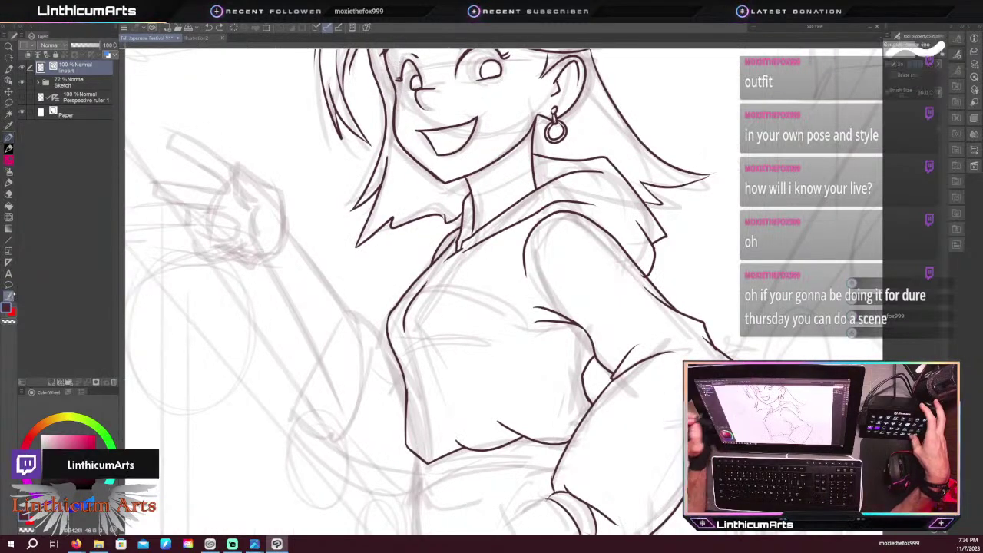
{"action": "left_click_drag", "start_coordinate": [430, 169], "coordinate": [439, 179]}
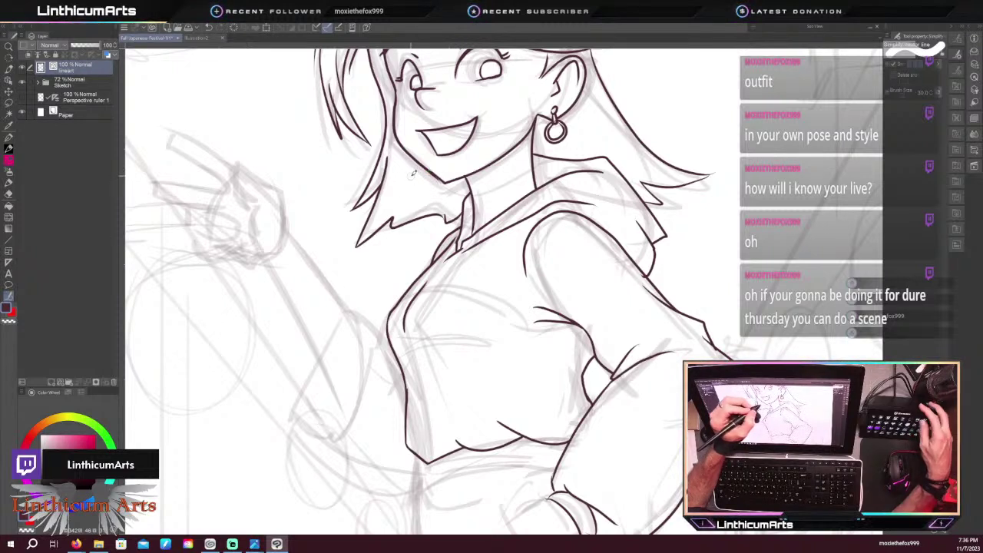
{"action": "left_click", "coordinate": [8, 285]}
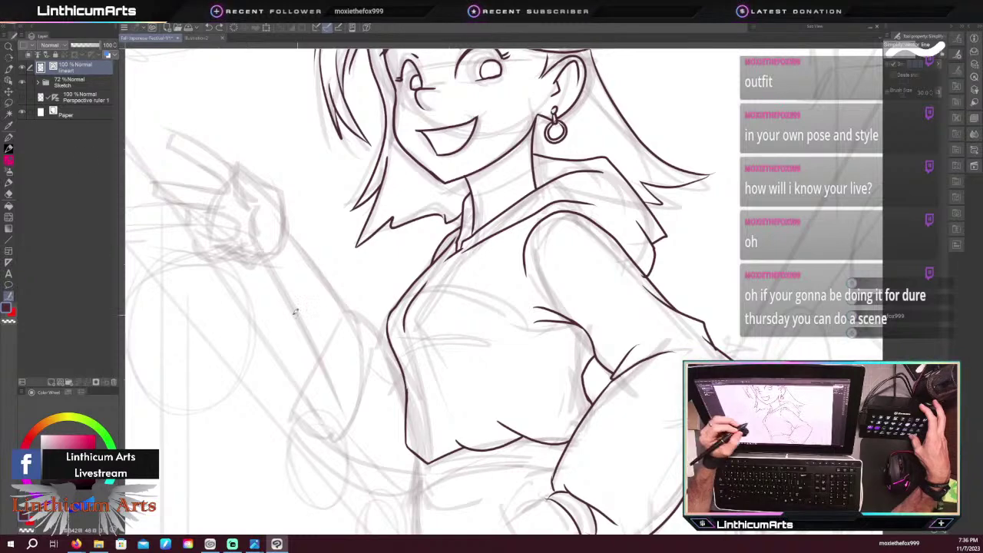
{"action": "key", "text": "ctrl+minus"}
{"action": "key", "text": "ctrl+minus"}
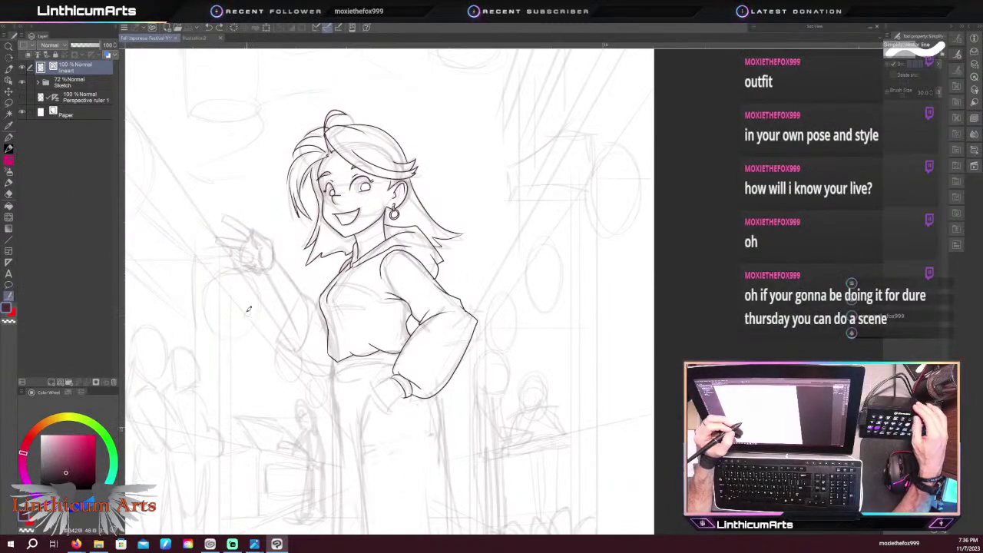
{"action": "left_click", "coordinate": [9, 137]}
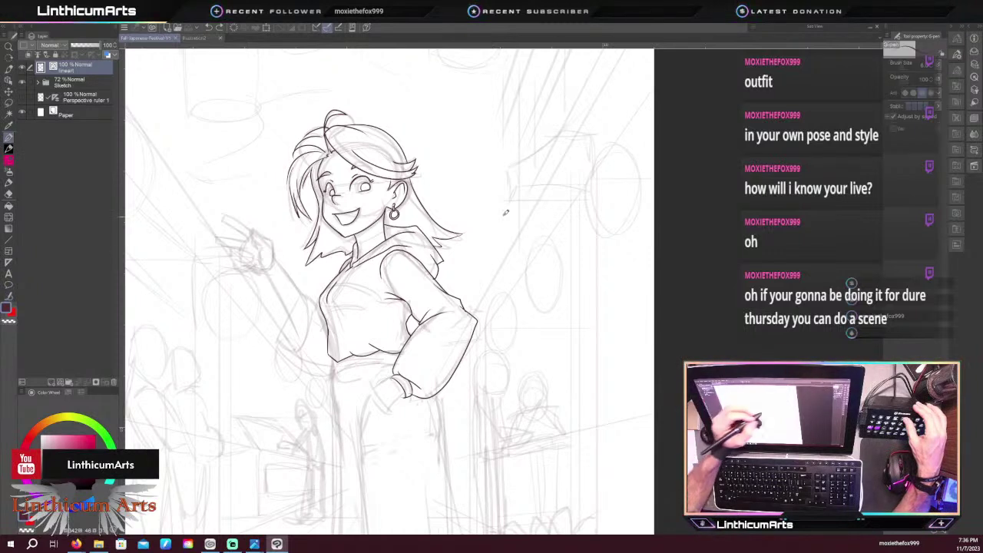
Switch to the blank second illustration and use the sketch brush to rough in a round head with straight sides and an angled jaw
{"action": "left_click", "coordinate": [196, 38]}
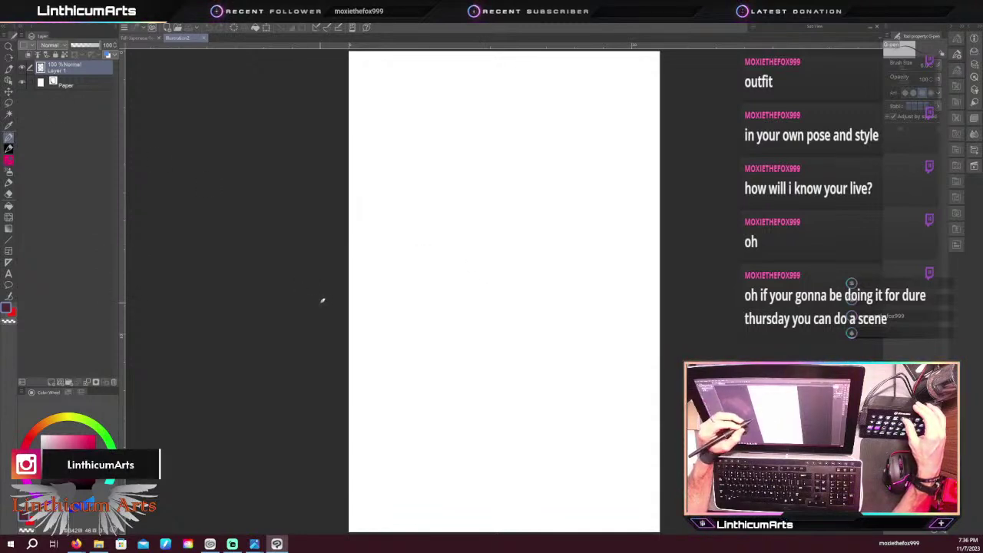
{"action": "left_click", "coordinate": [958, 38]}
{"action": "left_click", "coordinate": [909, 73]}
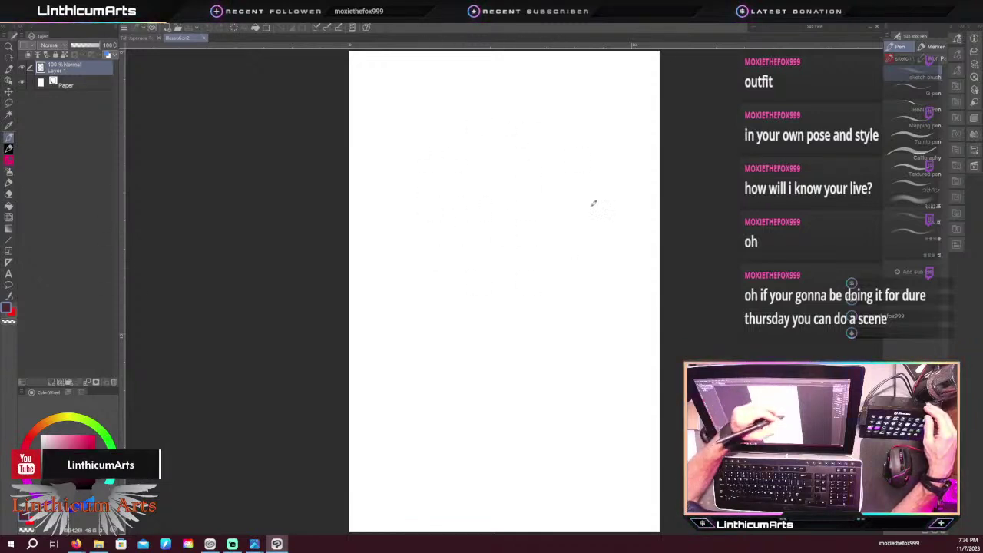
{"action": "left_click_drag", "start_coordinate": [461, 137], "coordinate": [458, 272]}
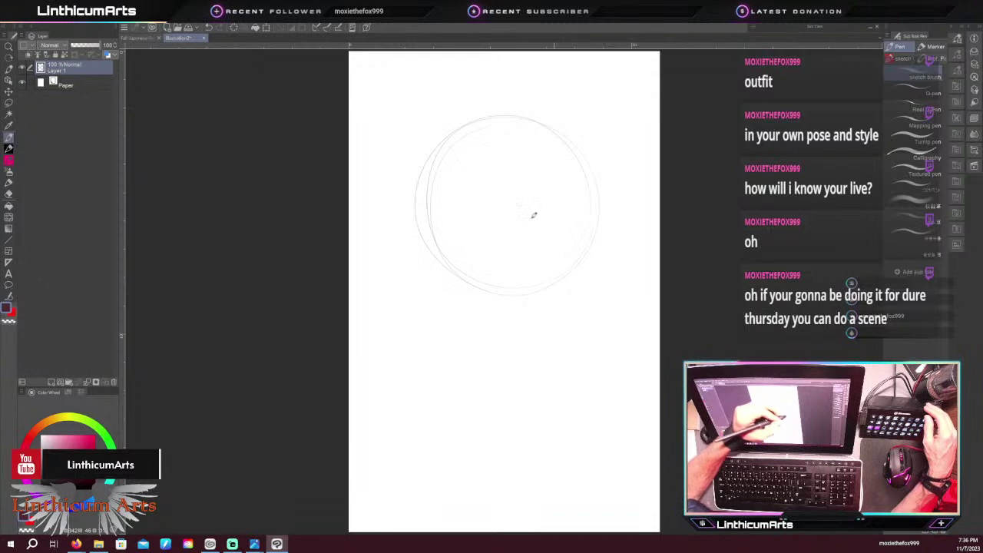
{"action": "mouse_move", "coordinate": [508, 200]}
{"action": "left_mouse_down"}
{"action": "mouse_move", "coordinate": [509, 315]}
{"action": "mouse_move", "coordinate": [470, 299]}
{"action": "left_mouse_up"}
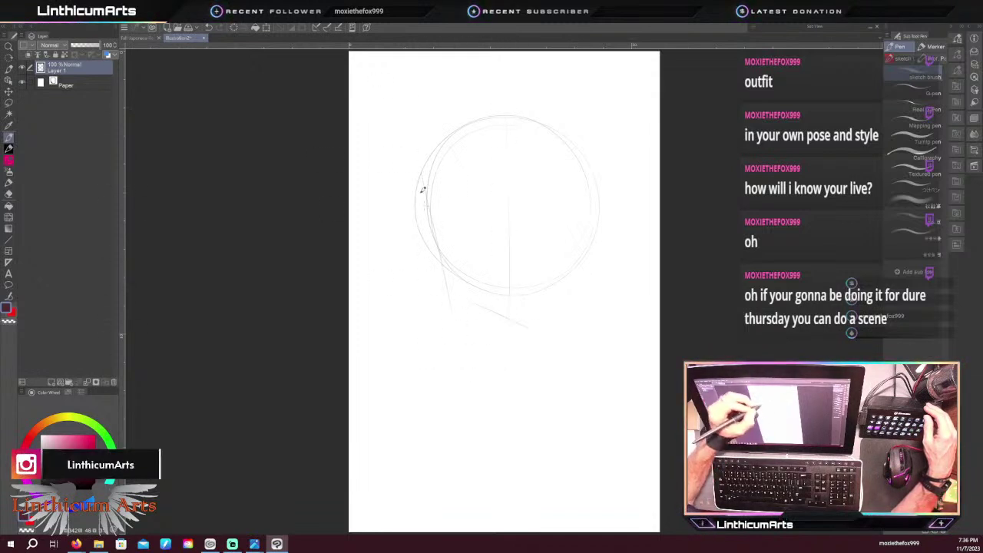
{"action": "mouse_move", "coordinate": [586, 295]}
{"action": "left_mouse_down"}
{"action": "mouse_move", "coordinate": [502, 336]}
{"action": "mouse_move", "coordinate": [586, 294]}
{"action": "left_mouse_up"}
{"action": "left_click_drag", "start_coordinate": [600, 184], "coordinate": [588, 293]}
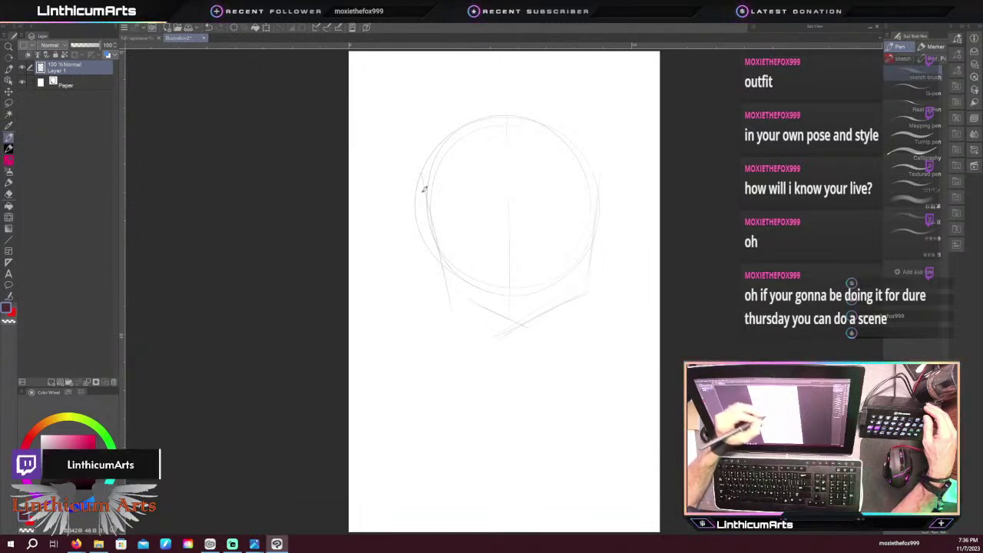
Sketch a slightly tilted vertical centre line down to the chin and a curved horizontal eye line across the head
{"action": "left_click_drag", "start_coordinate": [490, 124], "coordinate": [509, 292]}
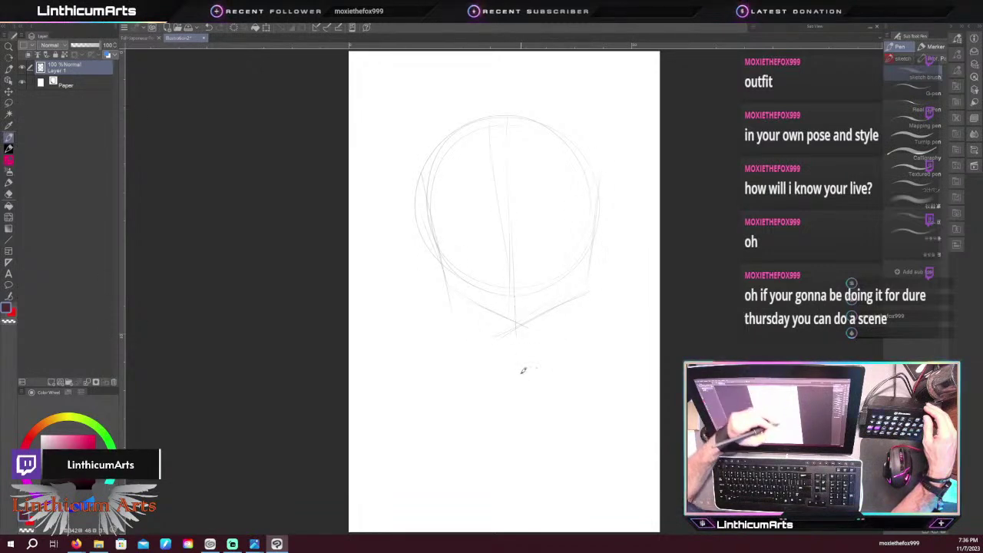
{"action": "key", "text": "ctrl+z"}
{"action": "left_click_drag", "start_coordinate": [507, 117], "coordinate": [510, 310]}
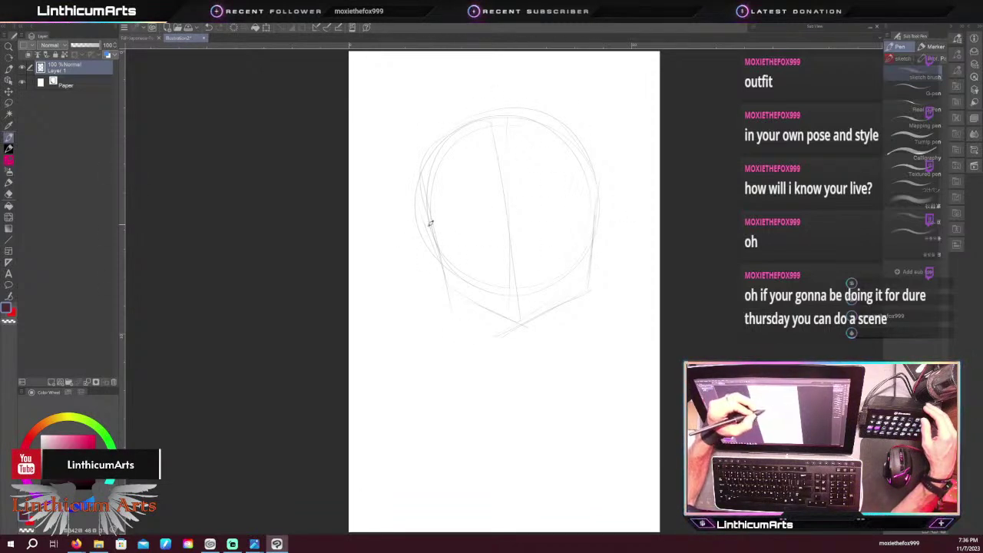
{"action": "left_click_drag", "start_coordinate": [592, 202], "coordinate": [444, 218]}
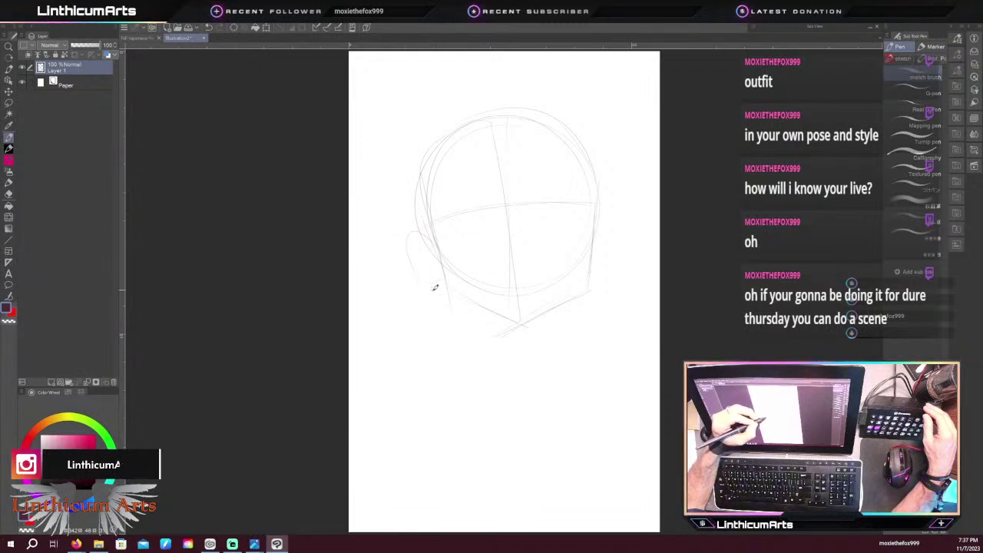
{"action": "left_click_drag", "start_coordinate": [410, 260], "coordinate": [434, 283]}
{"action": "mouse_move", "coordinate": [416, 234]}
{"action": "left_mouse_down"}
{"action": "mouse_move", "coordinate": [439, 253]}
{"action": "mouse_move", "coordinate": [433, 281]}
{"action": "left_mouse_up"}
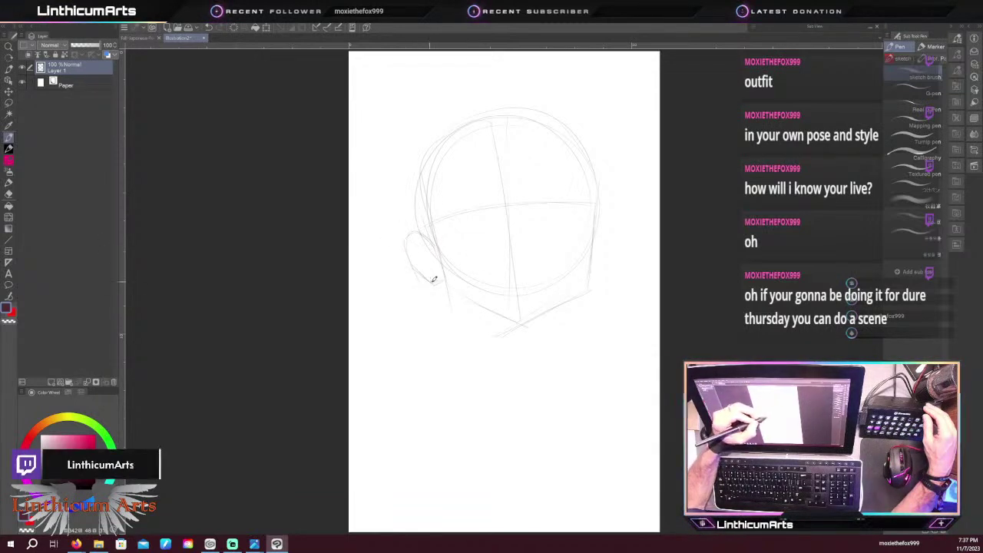
{"action": "key", "text": "ctrl+z"}
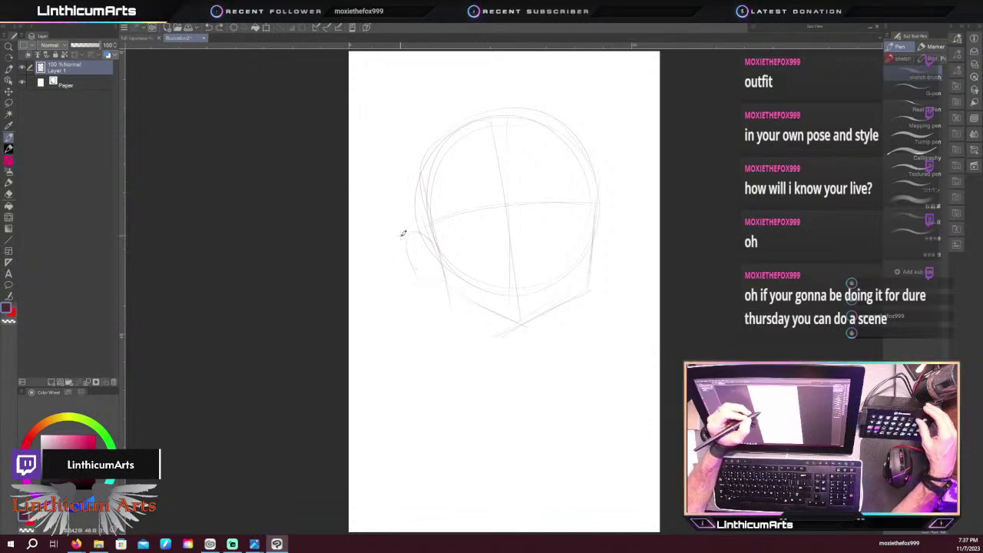
{"action": "key", "text": "ctrl+z"}
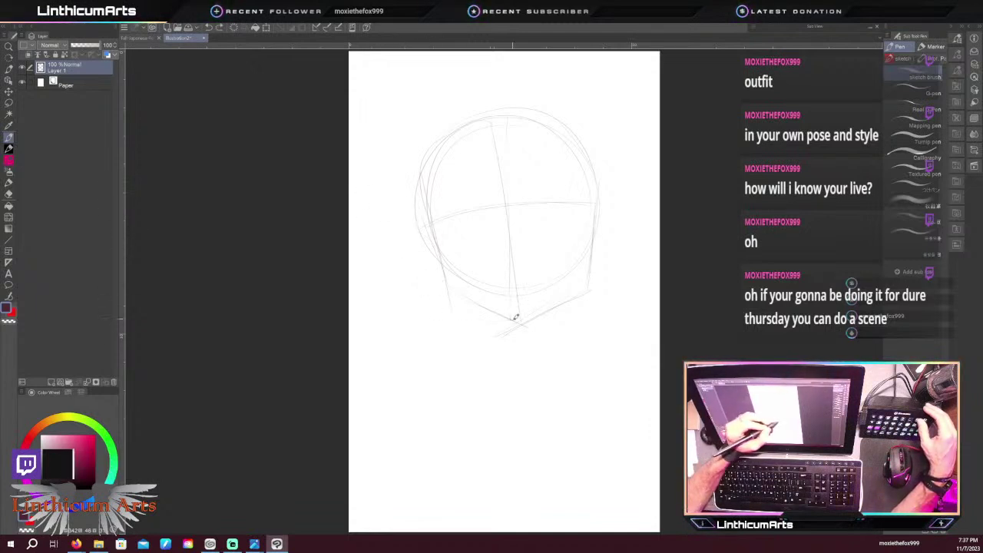
Rework the jawline with strokes meeting at the chin and sketch an oval ear on each side of the head
{"action": "left_click_drag", "start_coordinate": [513, 327], "coordinate": [452, 302]}
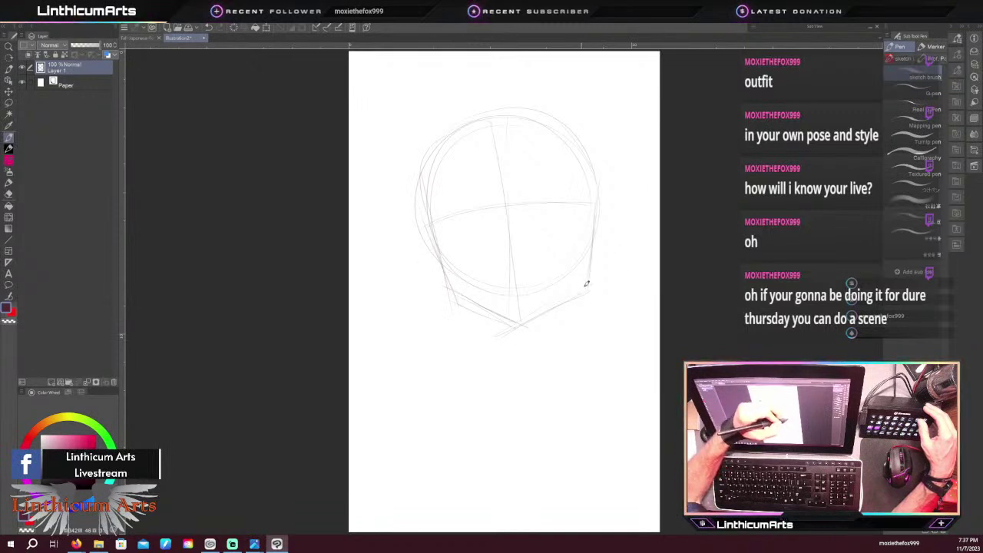
{"action": "mouse_move", "coordinate": [449, 269]}
{"action": "left_mouse_down"}
{"action": "mouse_move", "coordinate": [454, 283]}
{"action": "mouse_move", "coordinate": [517, 323]}
{"action": "left_mouse_up"}
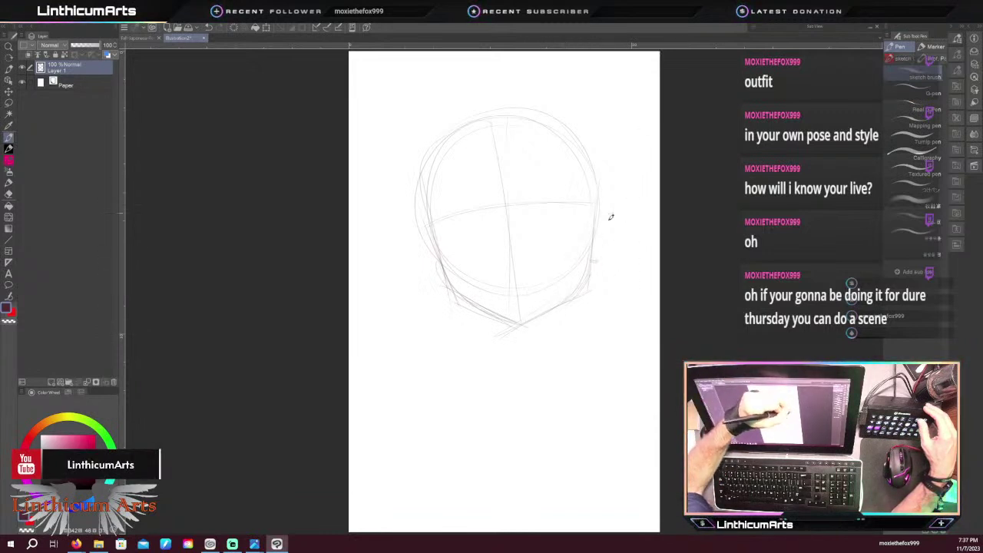
{"action": "mouse_move", "coordinate": [593, 212]}
{"action": "left_mouse_down"}
{"action": "mouse_move", "coordinate": [608, 203]}
{"action": "mouse_move", "coordinate": [591, 252]}
{"action": "mouse_move", "coordinate": [598, 260]}
{"action": "left_mouse_up"}
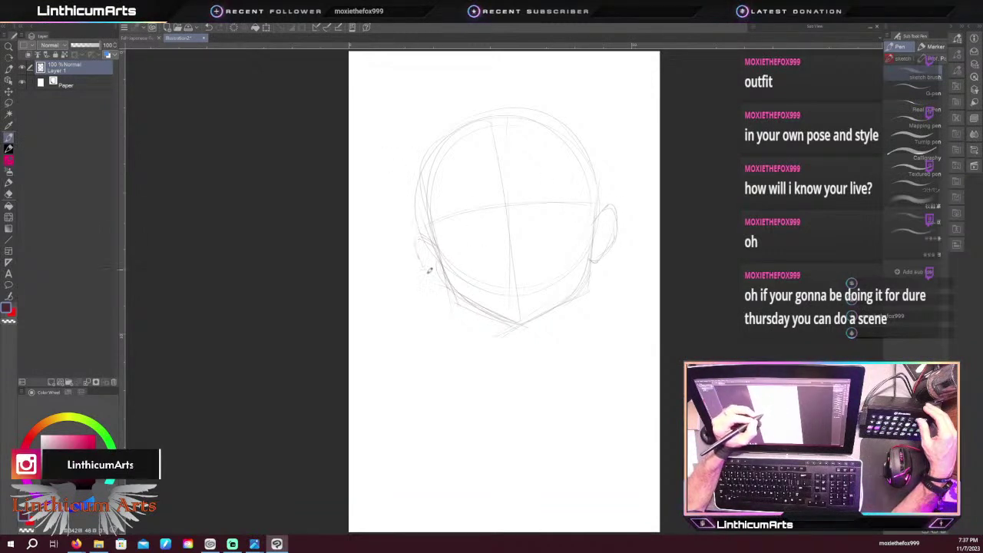
{"action": "left_click_drag", "start_coordinate": [429, 270], "coordinate": [443, 278]}
{"action": "left_click_drag", "start_coordinate": [415, 243], "coordinate": [443, 278]}
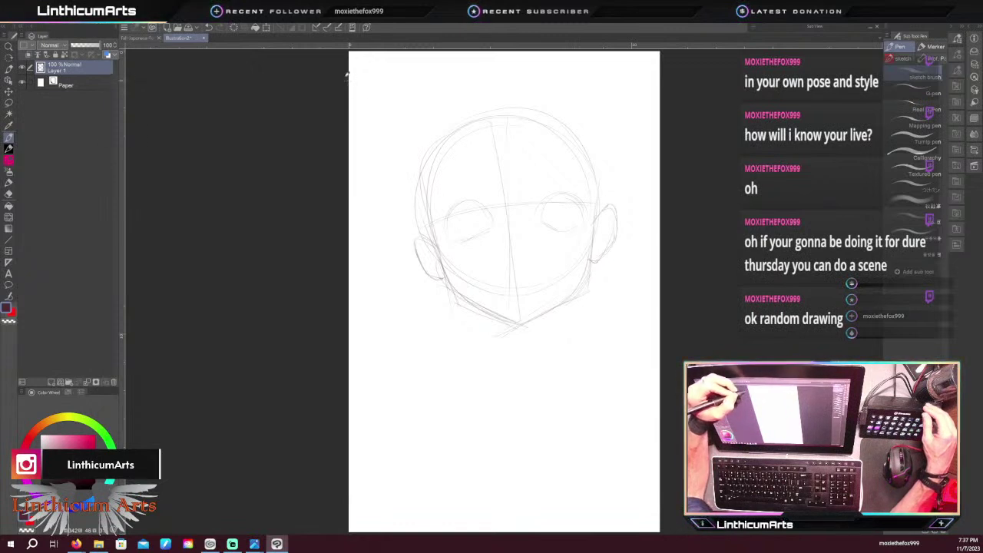
Sketch rounded outlines for both eyes on the eye line and an arched eyebrow above each
{"action": "mouse_move", "coordinate": [571, 229]}
{"action": "left_mouse_down"}
{"action": "mouse_move", "coordinate": [537, 219]}
{"action": "mouse_move", "coordinate": [539, 199]}
{"action": "mouse_move", "coordinate": [583, 225]}
{"action": "left_mouse_up"}
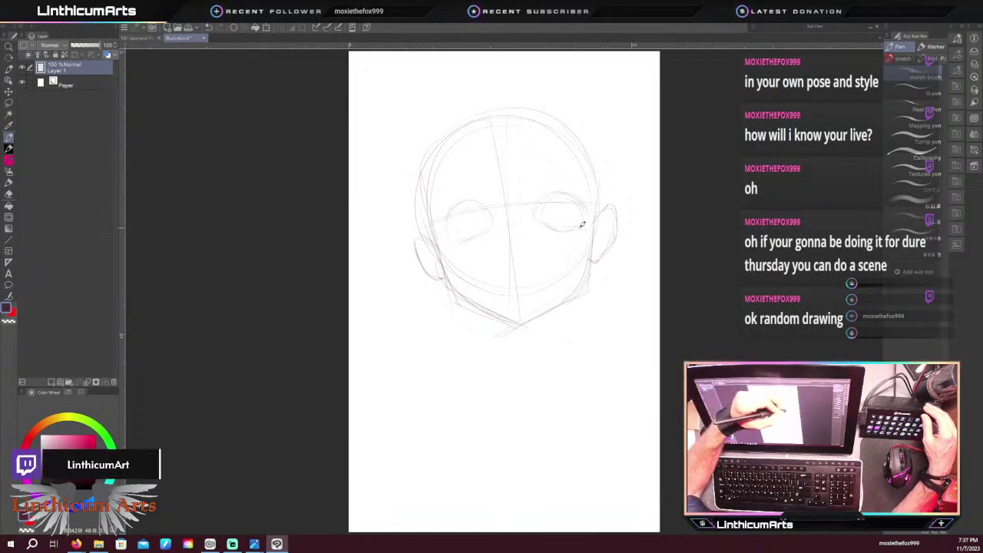
{"action": "mouse_move", "coordinate": [460, 206]}
{"action": "left_mouse_down"}
{"action": "mouse_move", "coordinate": [454, 242]}
{"action": "mouse_move", "coordinate": [488, 224]}
{"action": "mouse_move", "coordinate": [464, 244]}
{"action": "left_mouse_up"}
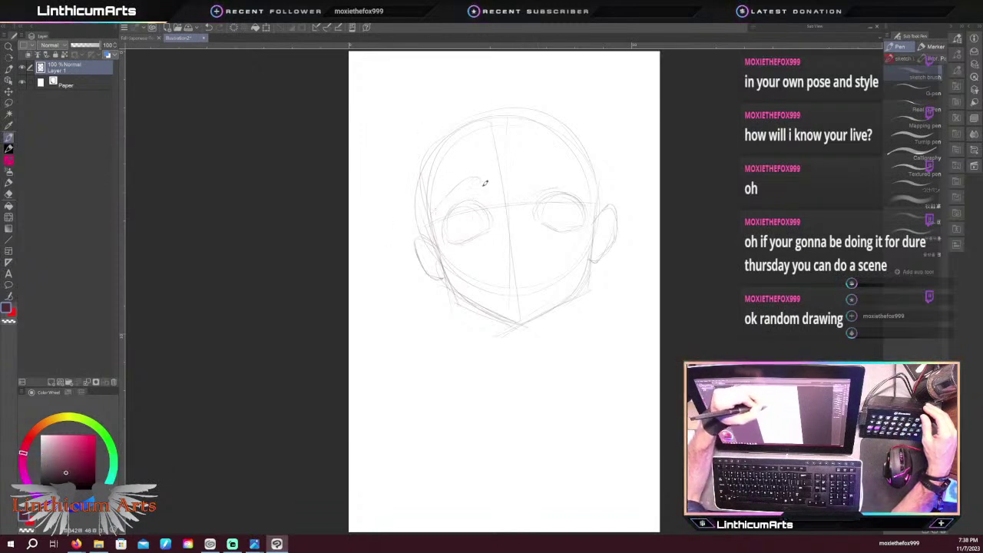
{"action": "mouse_move", "coordinate": [432, 214]}
{"action": "left_mouse_down"}
{"action": "mouse_move", "coordinate": [471, 177]}
{"action": "mouse_move", "coordinate": [481, 184]}
{"action": "left_mouse_up"}
{"action": "left_click_drag", "start_coordinate": [529, 163], "coordinate": [581, 182]}
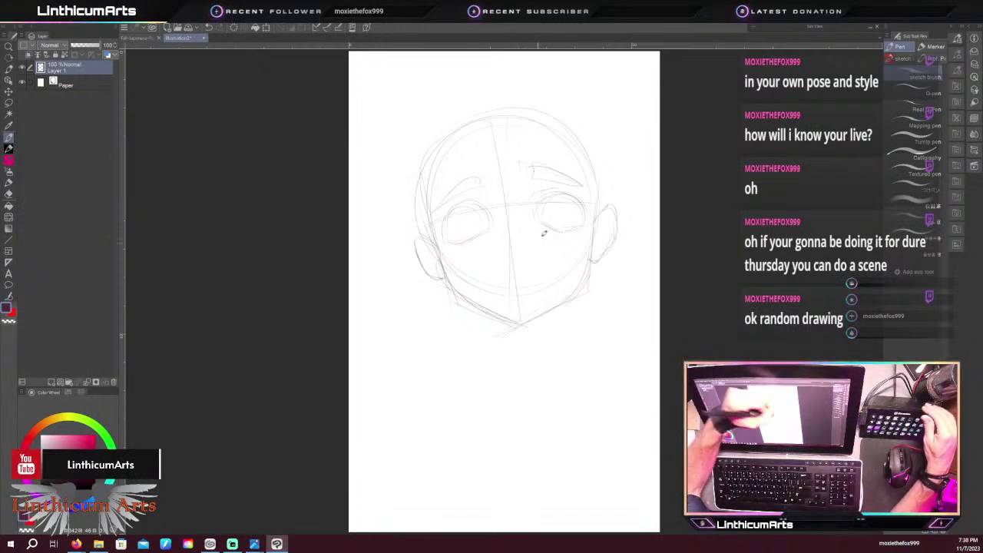
Sketch a small rounded nose and a slight smile, and erase the stray construction lines around the jaw and chin
{"action": "left_click_drag", "start_coordinate": [506, 242], "coordinate": [521, 241]}
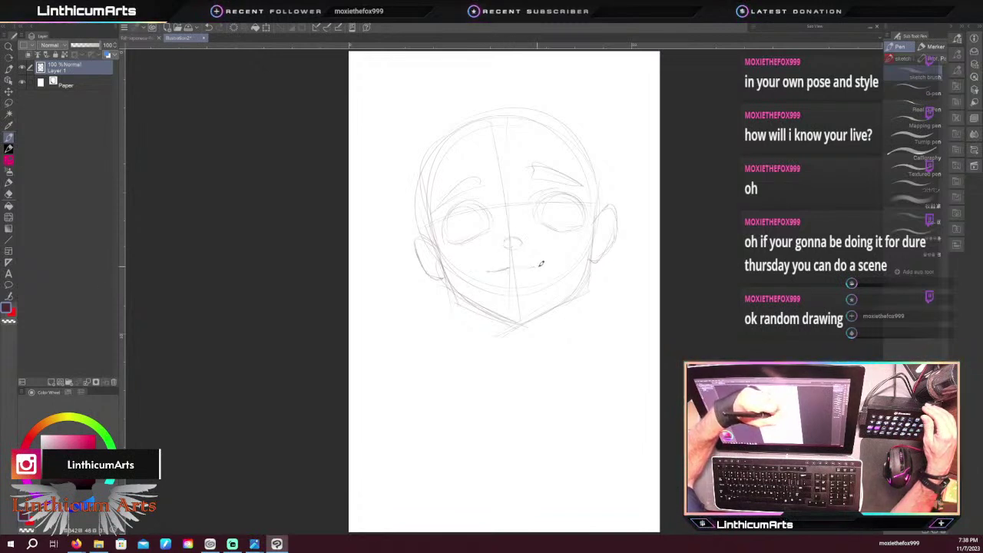
{"action": "left_click_drag", "start_coordinate": [498, 277], "coordinate": [515, 282]}
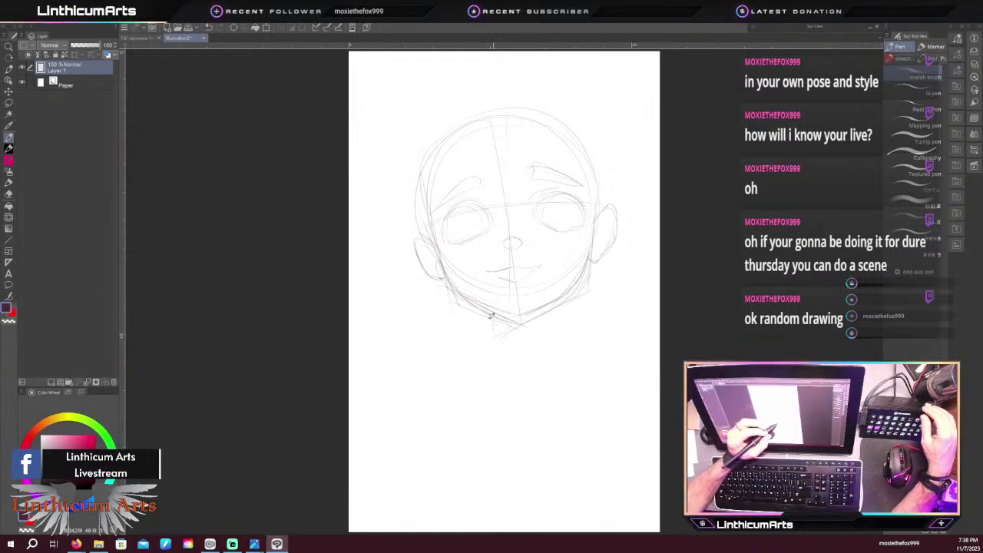
{"action": "key", "text": "e"}
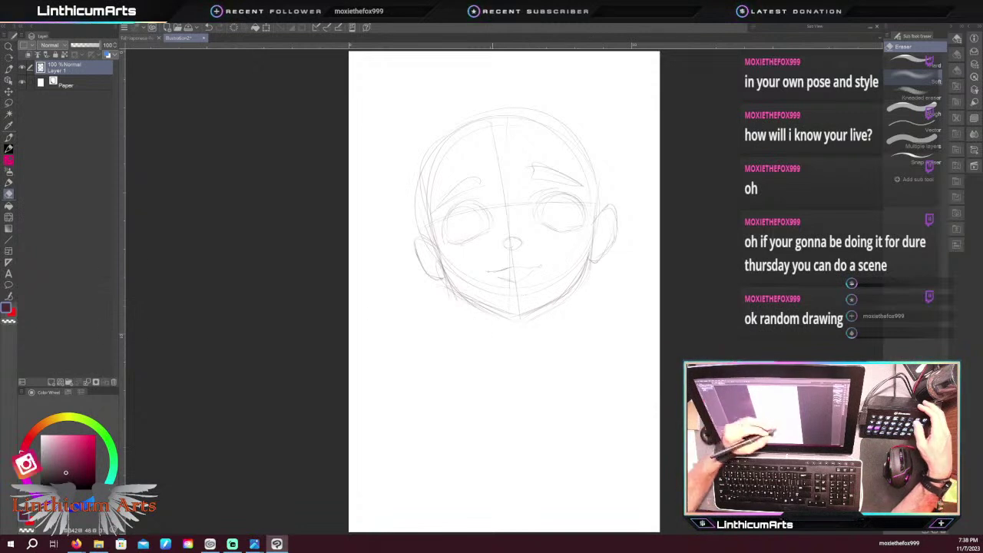
{"action": "key", "text": "p"}
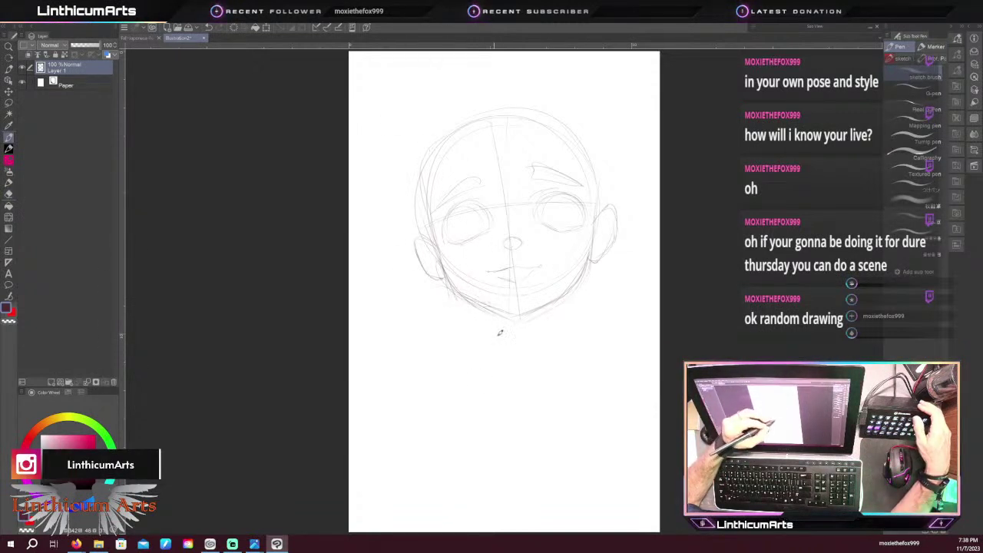
Sketch both sides of the neck below the jaw and a crossing V-shaped neckline at its base
{"action": "left_click_drag", "start_coordinate": [485, 307], "coordinate": [498, 344]}
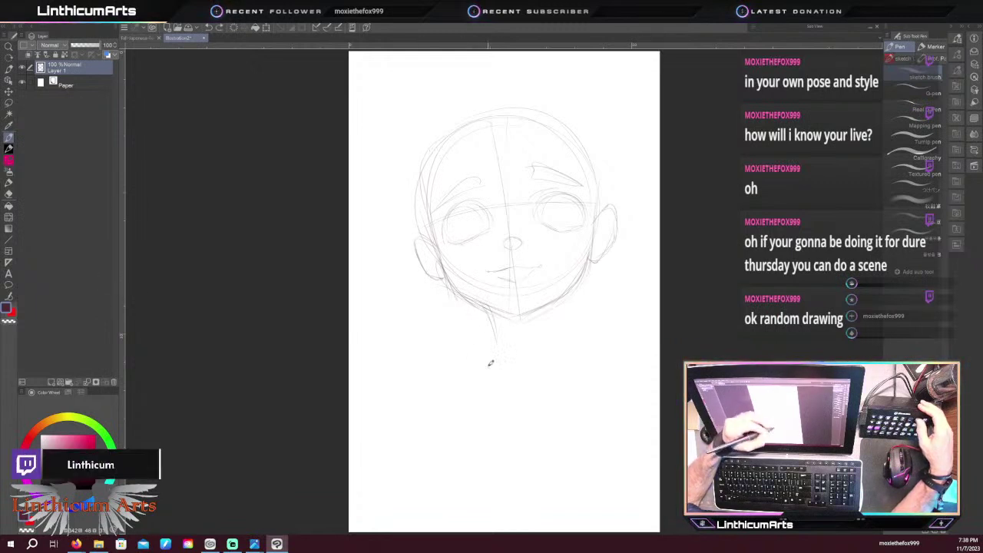
{"action": "key", "text": "ctrl+z"}
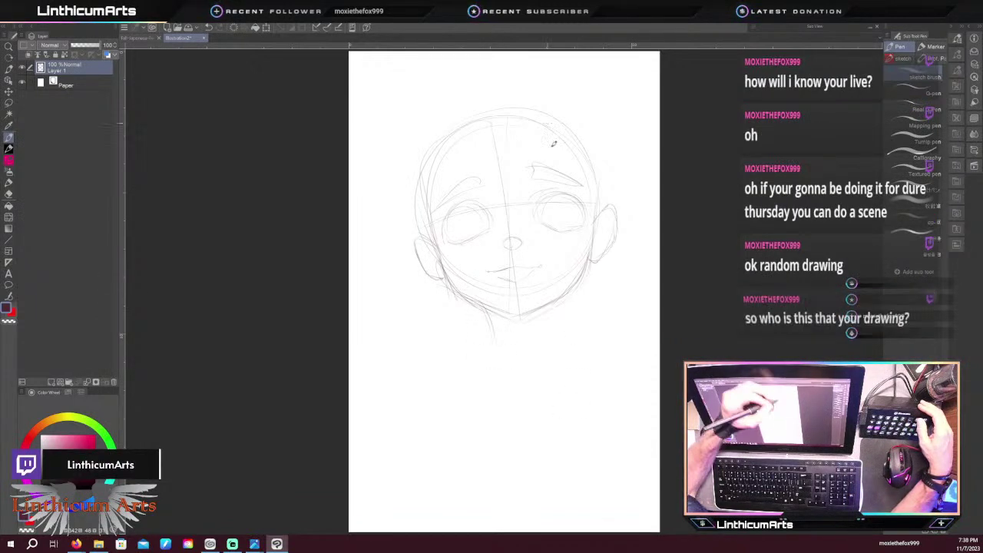
{"action": "left_click_drag", "start_coordinate": [559, 307], "coordinate": [555, 338]}
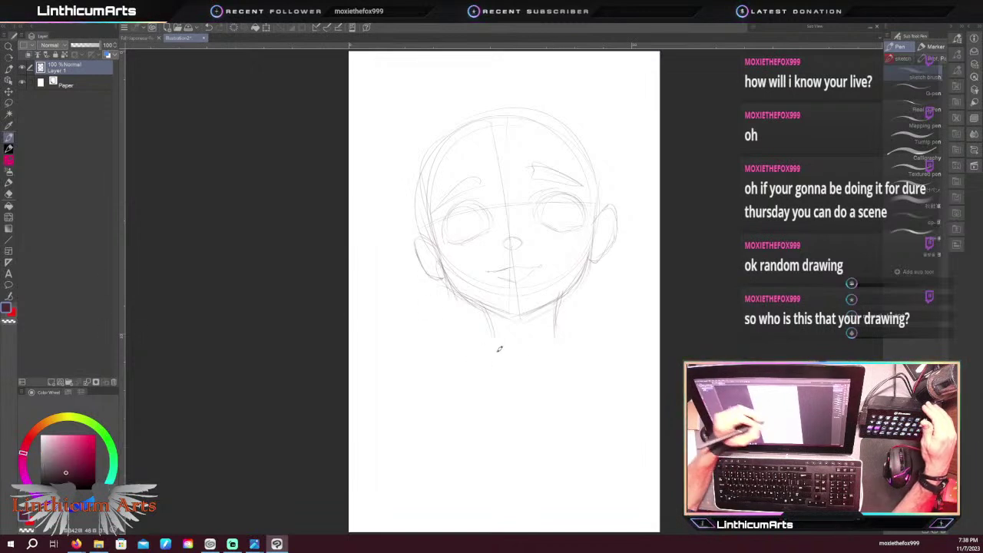
{"action": "left_click_drag", "start_coordinate": [494, 335], "coordinate": [529, 361]}
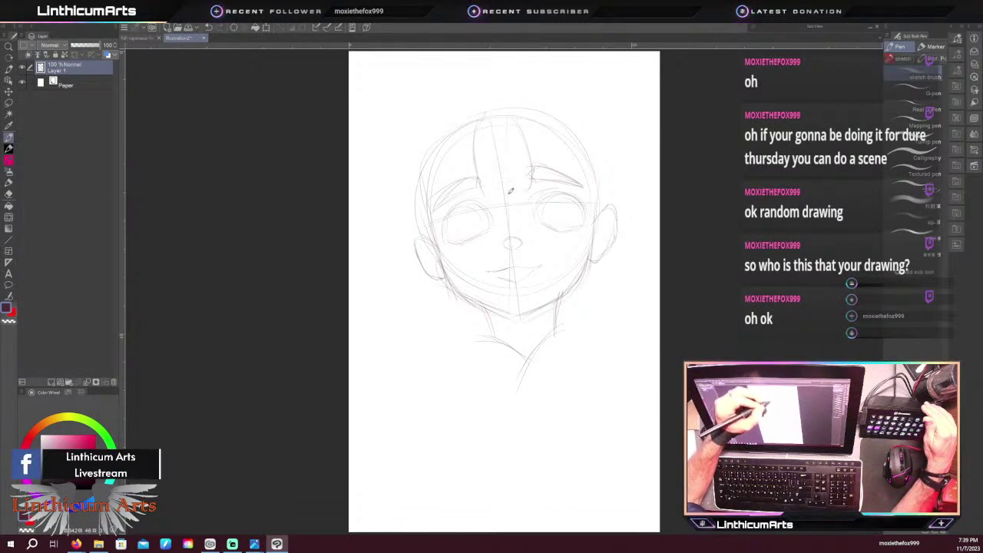
Sketch pointed bangs falling over the middle of the forehead and hair strokes curving away from the parting at the crown
{"action": "left_click_drag", "start_coordinate": [510, 158], "coordinate": [525, 195]}
{"action": "left_click_drag", "start_coordinate": [496, 163], "coordinate": [483, 193]}
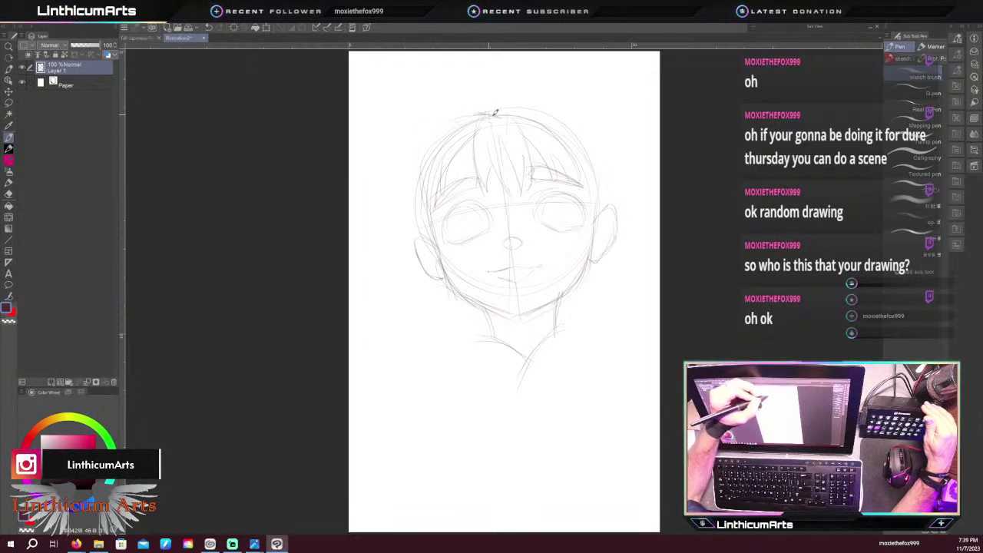
{"action": "left_click_drag", "start_coordinate": [493, 117], "coordinate": [455, 123]}
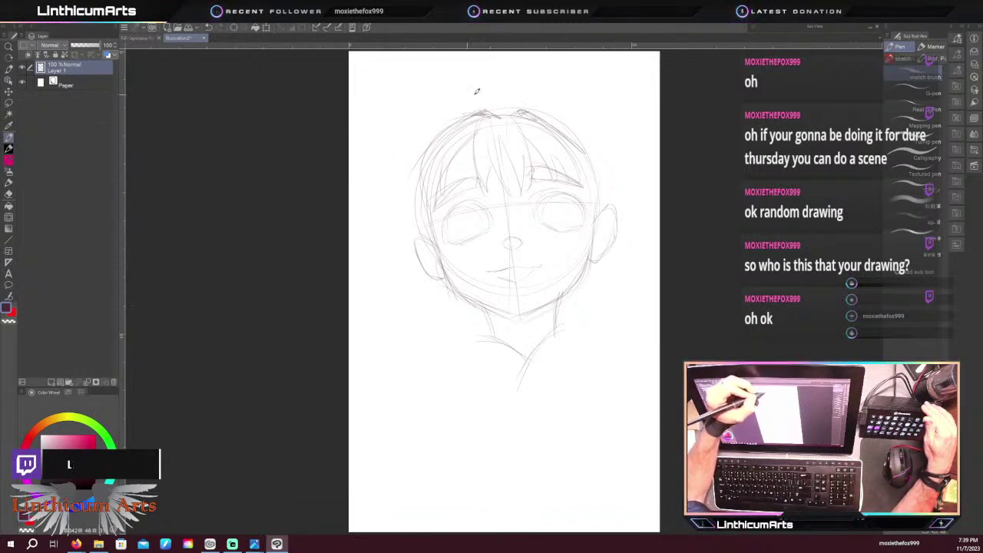
Sketch the outer hair from the crown, flicking out above both ears and falling in jagged locks beside the jaw and neck
{"action": "mouse_move", "coordinate": [470, 103]}
{"action": "left_mouse_down"}
{"action": "mouse_move", "coordinate": [398, 157]}
{"action": "mouse_move", "coordinate": [398, 223]}
{"action": "left_mouse_up"}
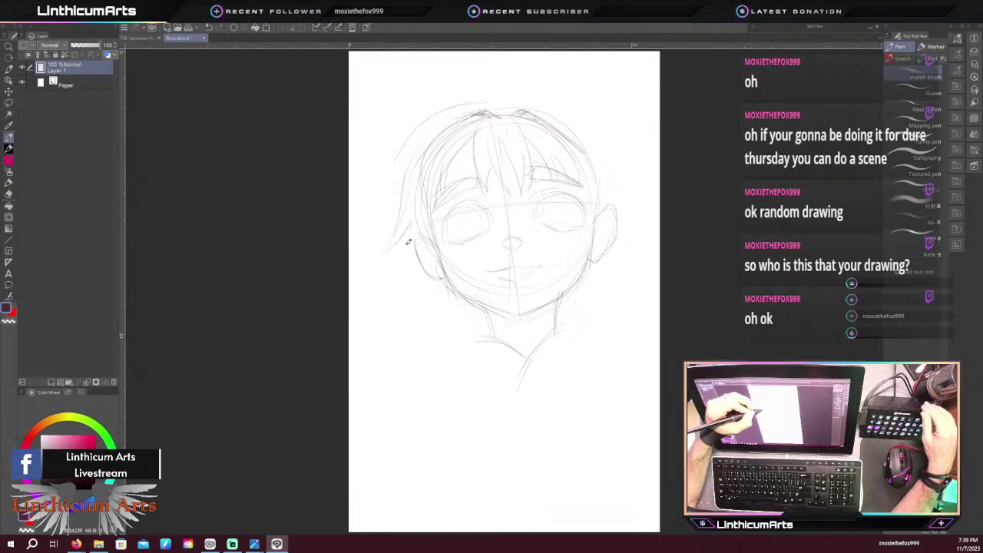
{"action": "mouse_move", "coordinate": [537, 114]}
{"action": "left_mouse_down"}
{"action": "mouse_move", "coordinate": [604, 165]}
{"action": "mouse_move", "coordinate": [634, 214]}
{"action": "left_mouse_up"}
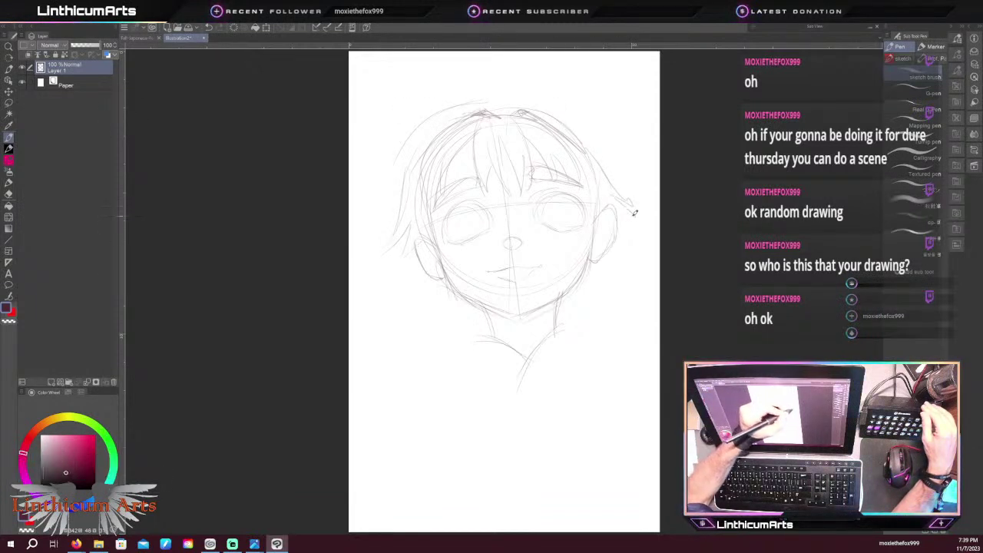
{"action": "mouse_move", "coordinate": [490, 104]}
{"action": "left_mouse_down"}
{"action": "mouse_move", "coordinate": [526, 99]}
{"action": "mouse_move", "coordinate": [616, 184]}
{"action": "left_mouse_up"}
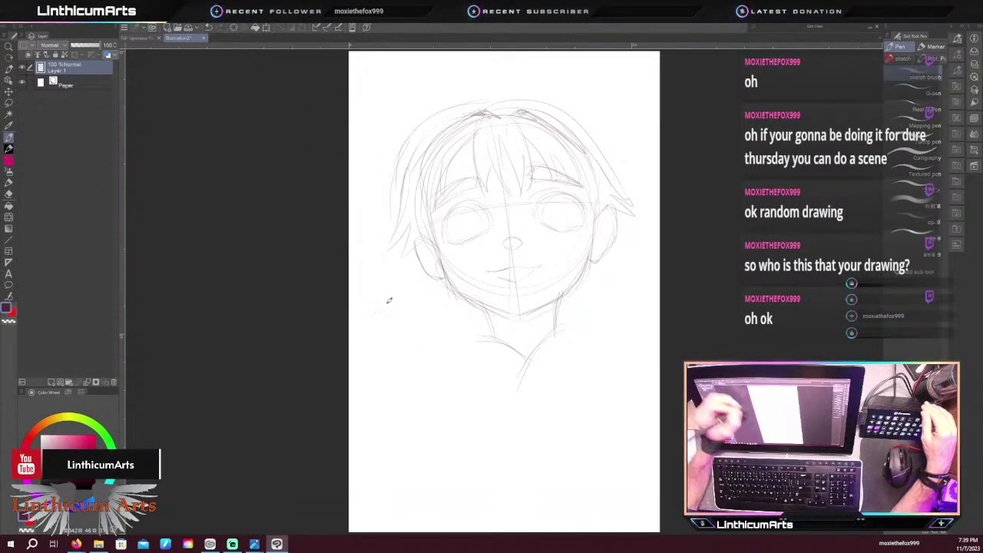
{"action": "mouse_move", "coordinate": [398, 251]}
{"action": "left_mouse_down"}
{"action": "mouse_move", "coordinate": [388, 287]}
{"action": "mouse_move", "coordinate": [398, 332]}
{"action": "mouse_move", "coordinate": [389, 288]}
{"action": "mouse_move", "coordinate": [397, 318]}
{"action": "left_mouse_up"}
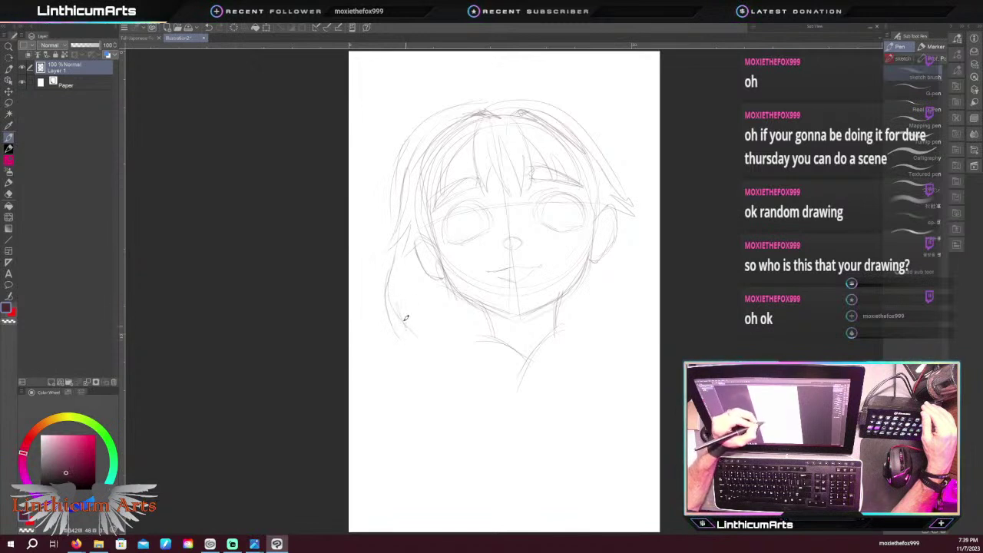
{"action": "left_click_drag", "start_coordinate": [619, 224], "coordinate": [640, 280]}
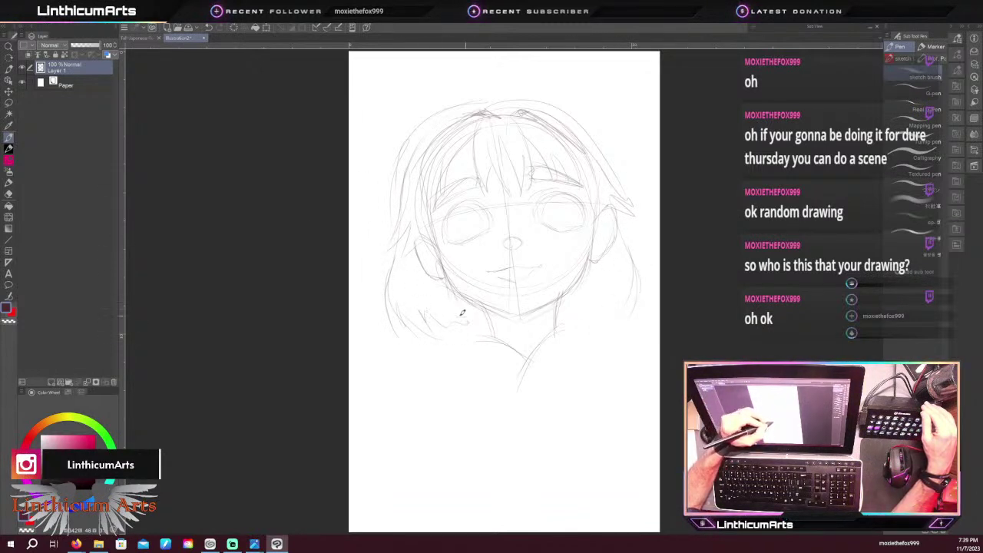
{"action": "left_click_drag", "start_coordinate": [461, 315], "coordinate": [487, 330]}
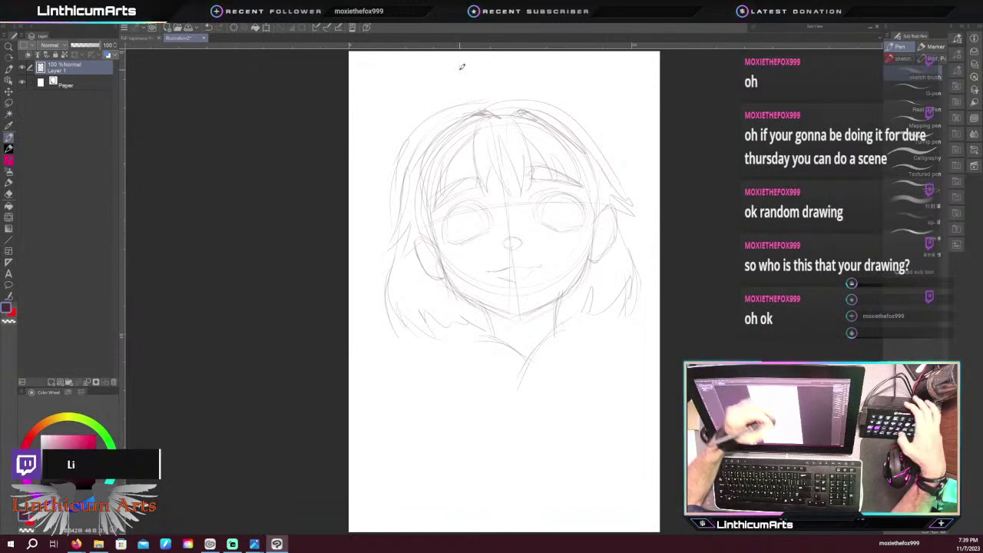
Lasso the eye on the right side of the face and start a free transform on it
{"action": "key", "text": "m"}
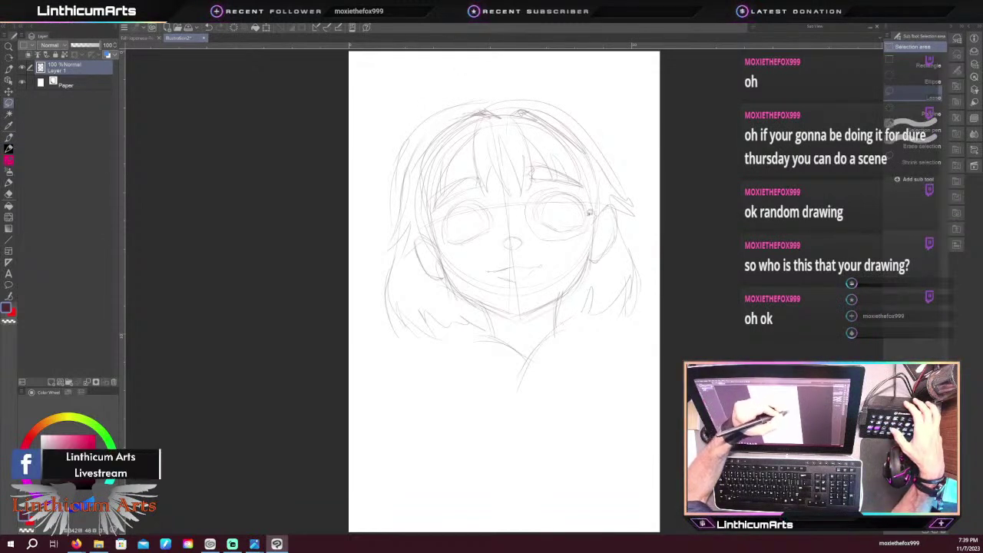
{"action": "left_click_drag", "start_coordinate": [530, 208], "coordinate": [576, 242]}
{"action": "key", "text": "ctrl+t"}
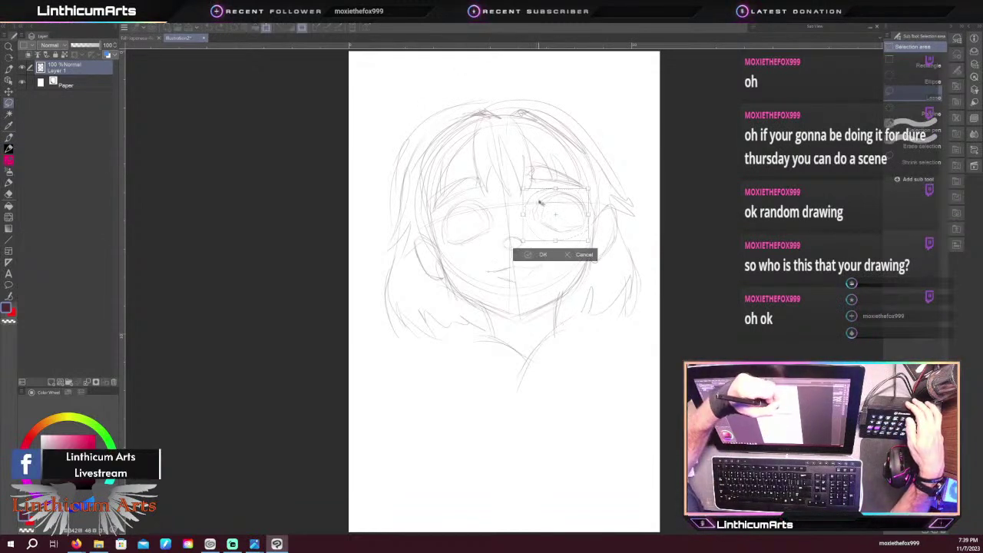
Move the selected eye beneath the raised right-hand eyebrow slightly closer to the nose, apply the transform and deselect
{"action": "left_click_drag", "start_coordinate": [541, 202], "coordinate": [534, 202]}
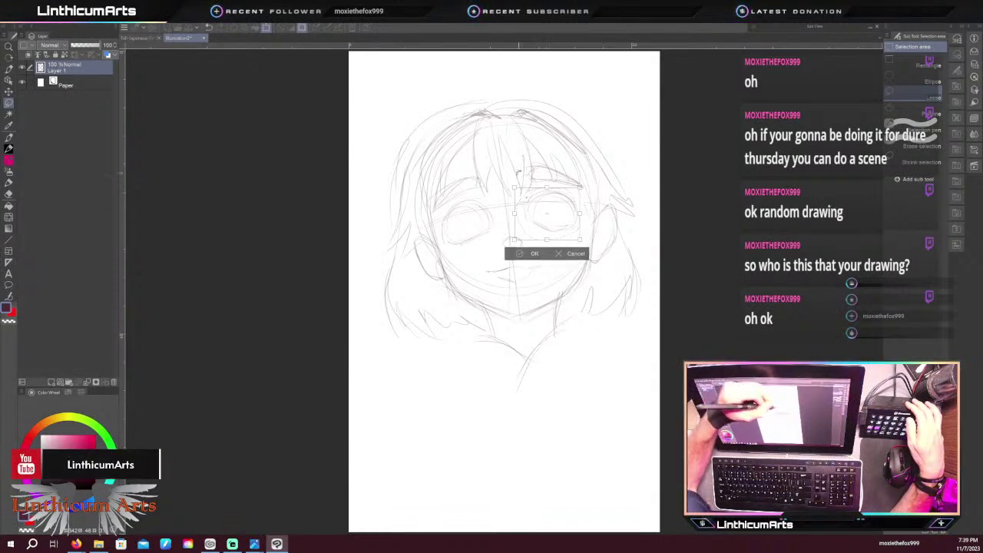
{"action": "left_click_drag", "start_coordinate": [510, 182], "coordinate": [508, 184]}
{"action": "left_click", "coordinate": [516, 255]}
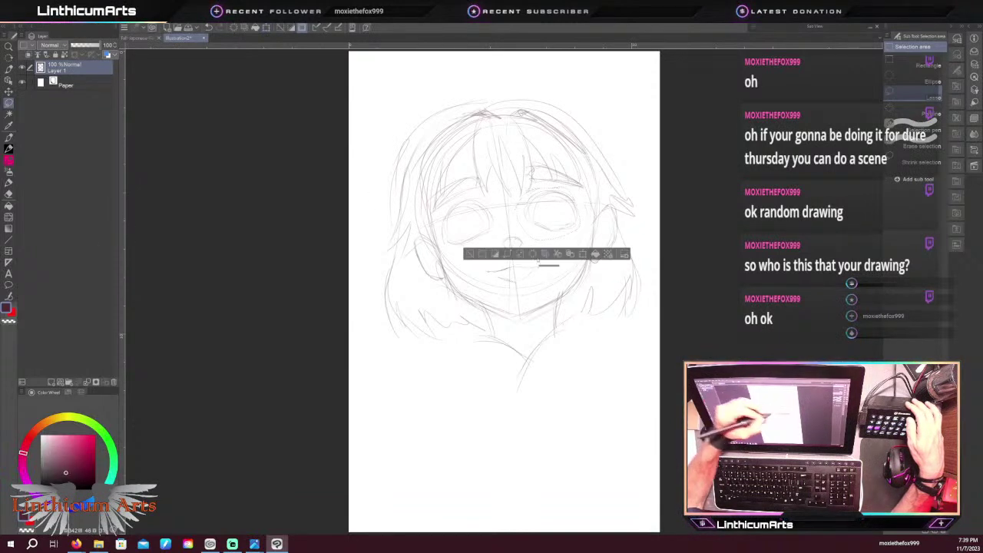
{"action": "left_click", "coordinate": [468, 244]}
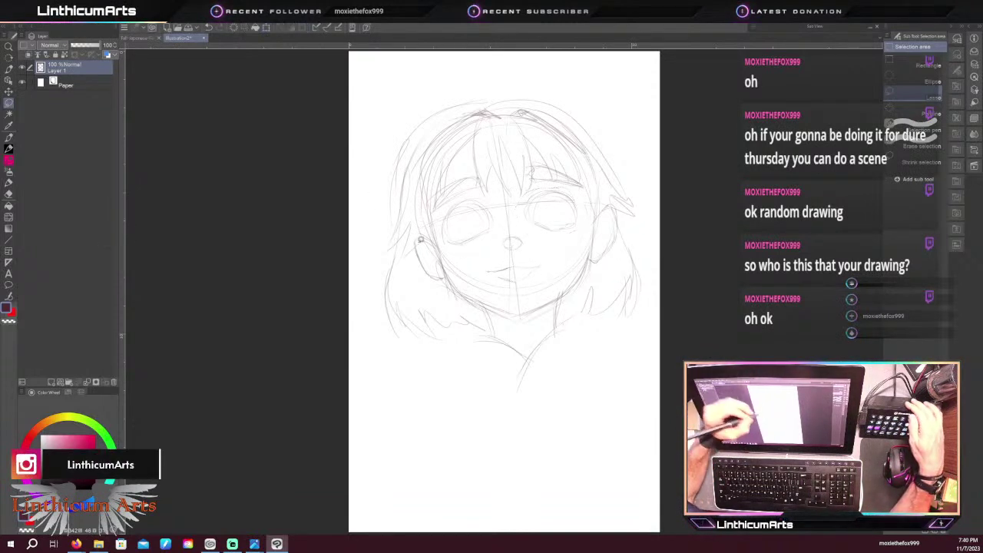
Lasso the left-hand eye, nudge it slightly toward the nose with Scale/Rotate, apply the transform and deselect
{"action": "mouse_move", "coordinate": [441, 218]}
{"action": "left_mouse_down"}
{"action": "mouse_move", "coordinate": [489, 238]}
{"action": "mouse_move", "coordinate": [490, 199]}
{"action": "mouse_move", "coordinate": [439, 209]}
{"action": "left_mouse_up"}
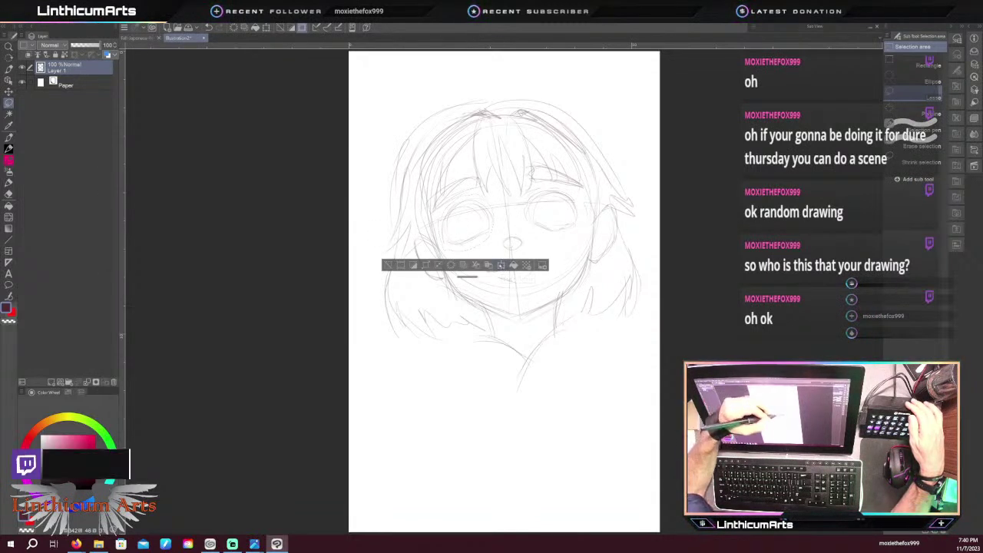
{"action": "key", "text": "ctrl+t"}
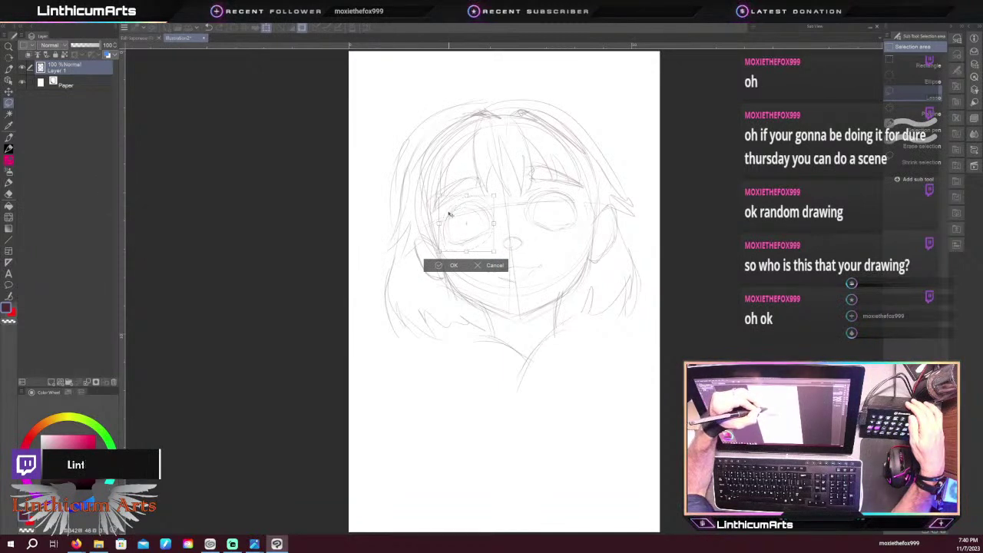
{"action": "left_click_drag", "start_coordinate": [450, 215], "coordinate": [452, 215]}
{"action": "left_click", "coordinate": [442, 265]}
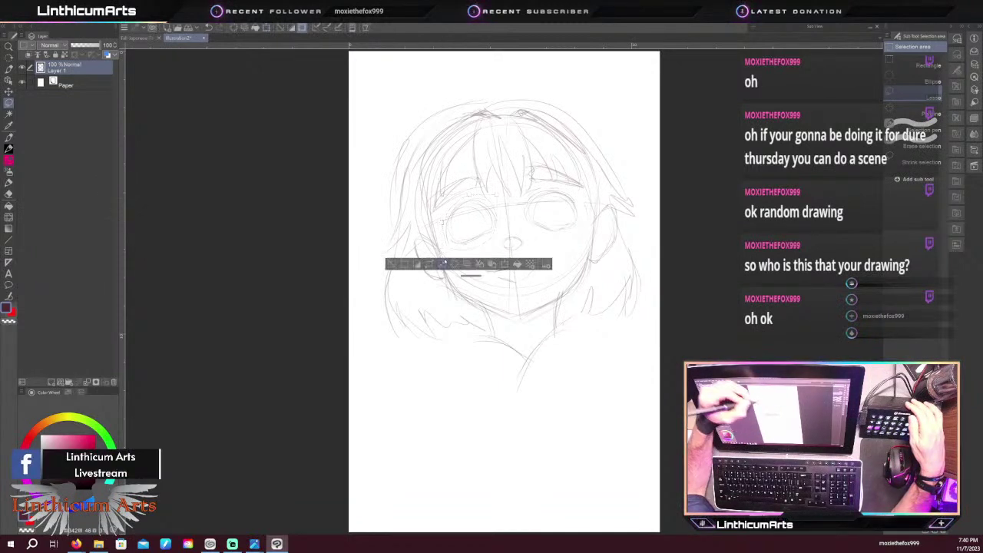
{"action": "key", "text": "ctrl+d"}
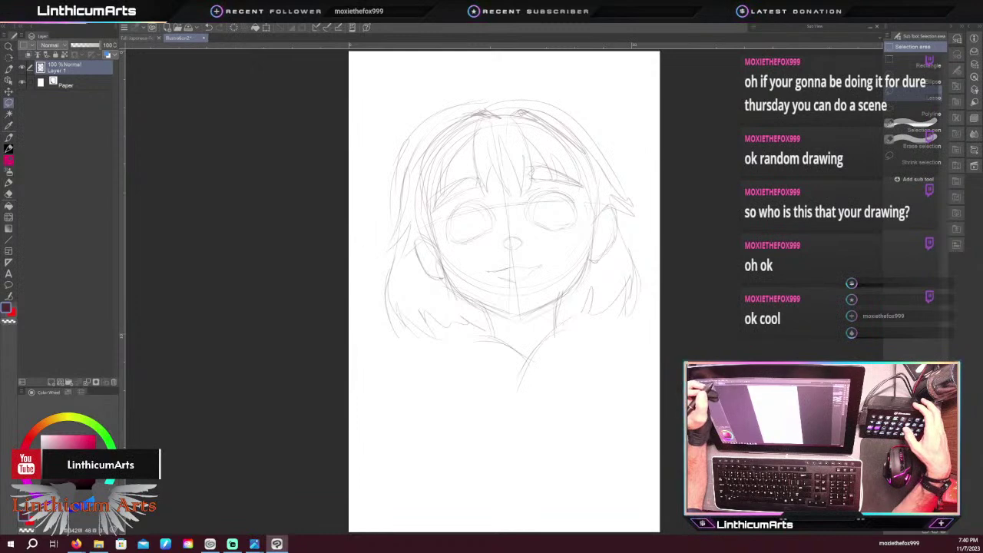
Flip the canvas view horizontally to check the face's symmetry and return it to its original orientation
{"action": "left_click", "coordinate": [124, 27]}
{"action": "left_click", "coordinate": [166, 29]}
{"action": "mouse_move", "coordinate": [166, 29]}
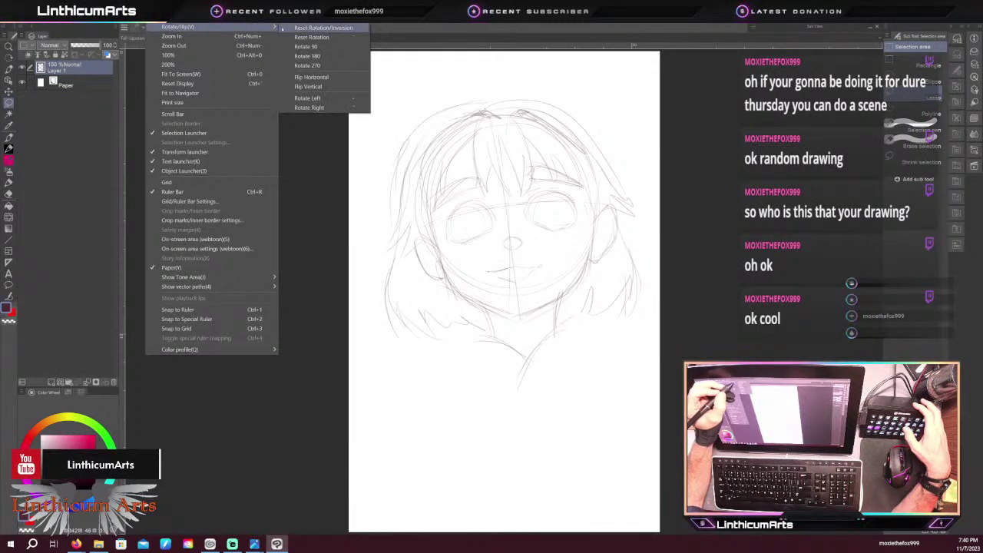
{"action": "left_click", "coordinate": [301, 77]}
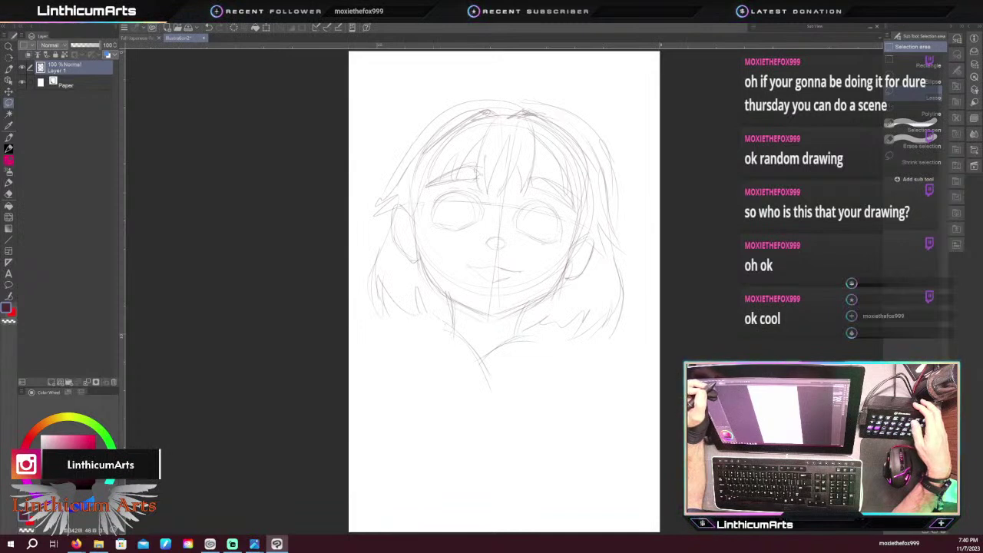
{"action": "left_click", "coordinate": [157, 19]}
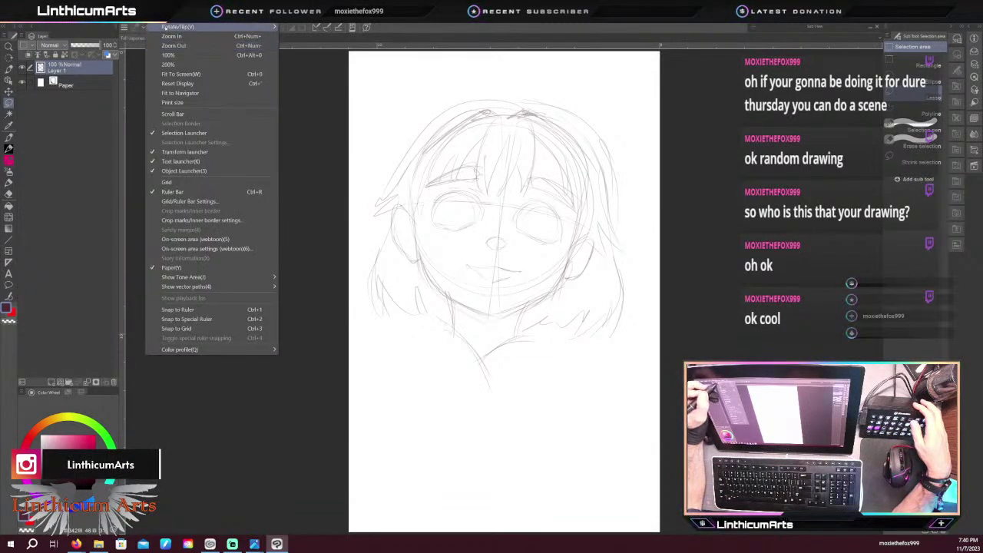
{"action": "mouse_move", "coordinate": [177, 27]}
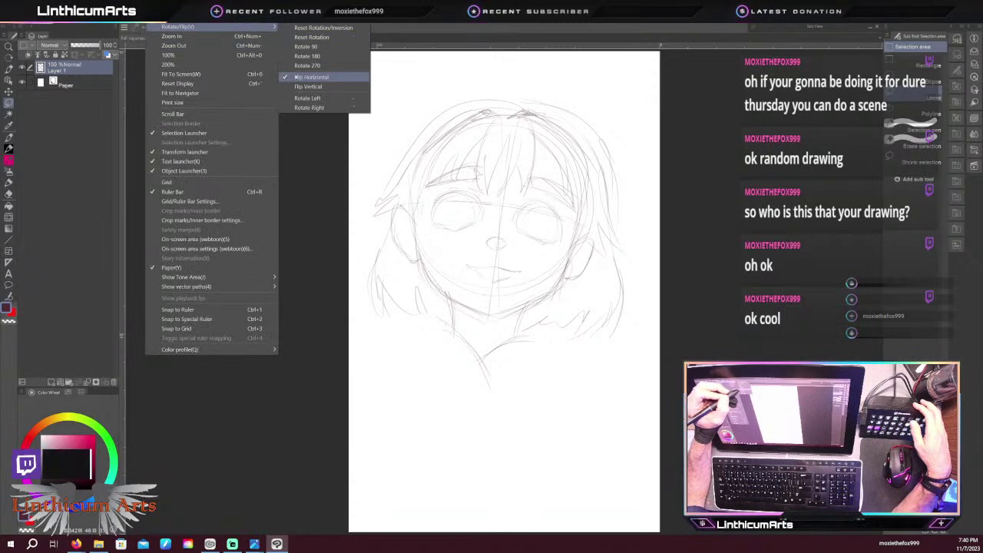
{"action": "left_click", "coordinate": [309, 77]}
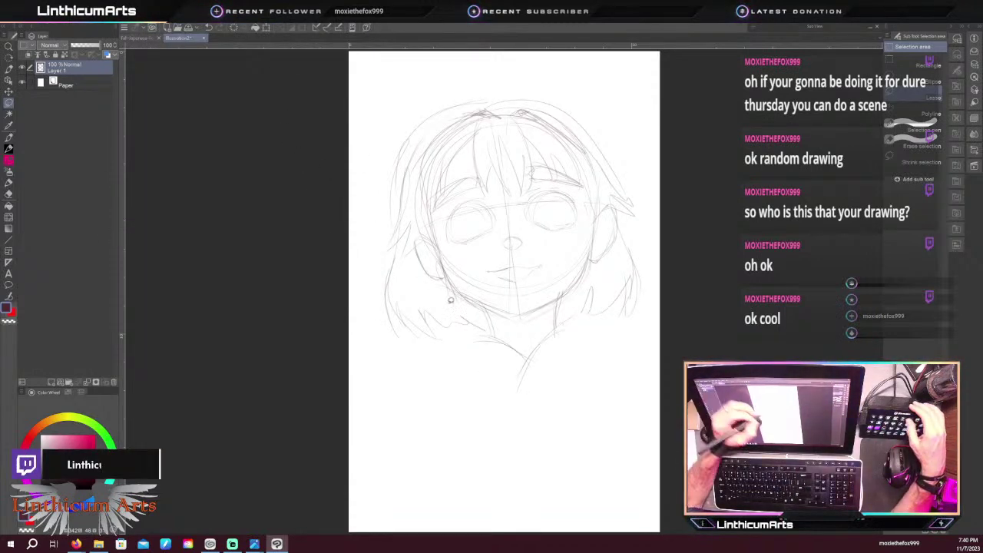
Select the Pen tool, switch to Stream Deck and examine the hotkey assigned to its Flip Horizontal key
{"action": "key", "text": "p"}
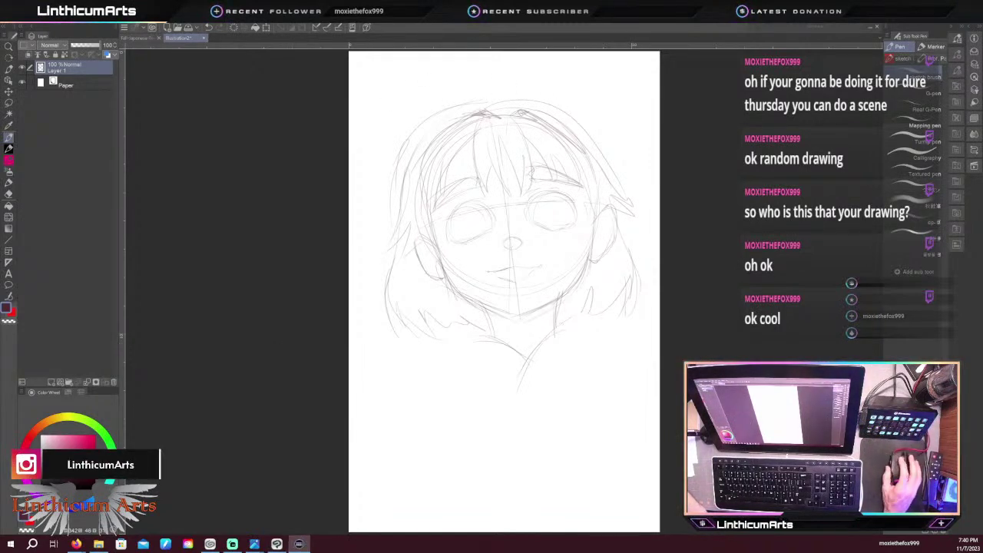
{"action": "left_click_drag", "start_coordinate": [497, 29], "coordinate": [671, 102]}
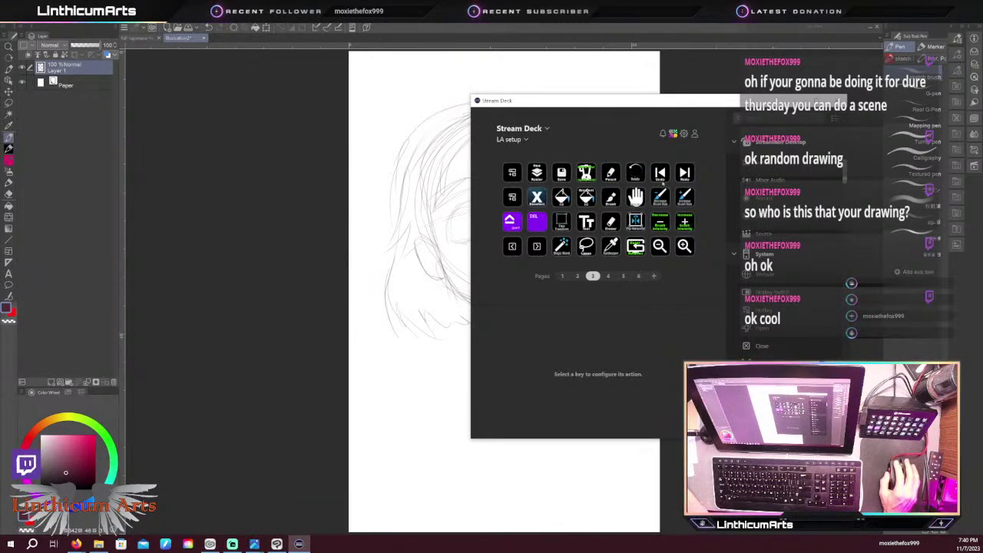
{"action": "left_click", "coordinate": [635, 221]}
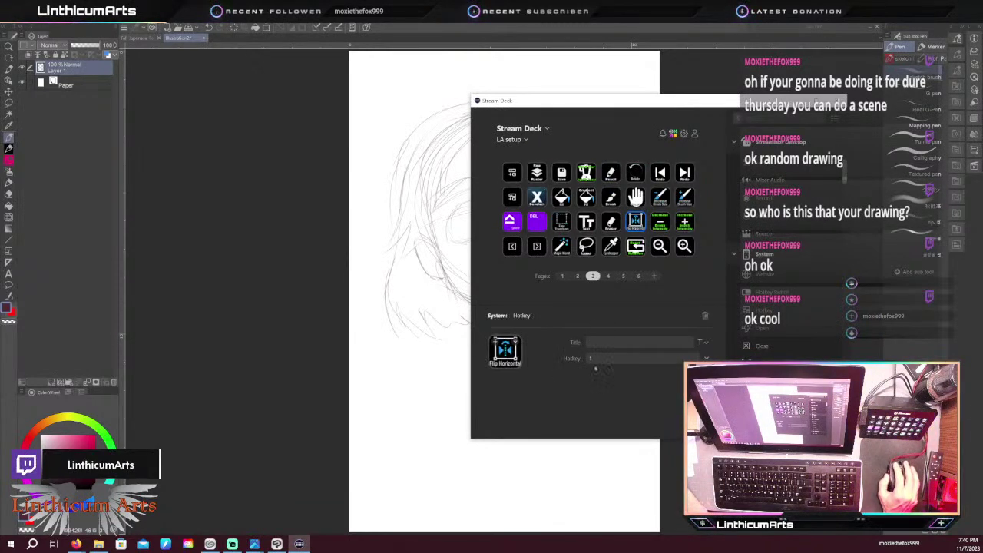
In Clip Studio Paint's Shortcut Settings, assign the key 1 to the View category's Rotate/Flip Flip Horizontal command and save the change
{"action": "left_click", "coordinate": [123, 20]}
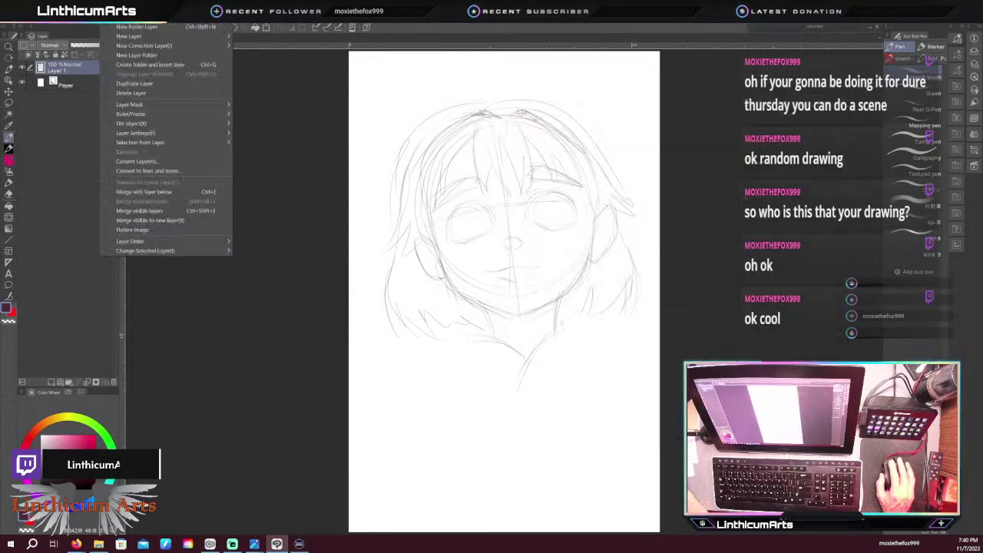
{"action": "mouse_move", "coordinate": [32, 21]}
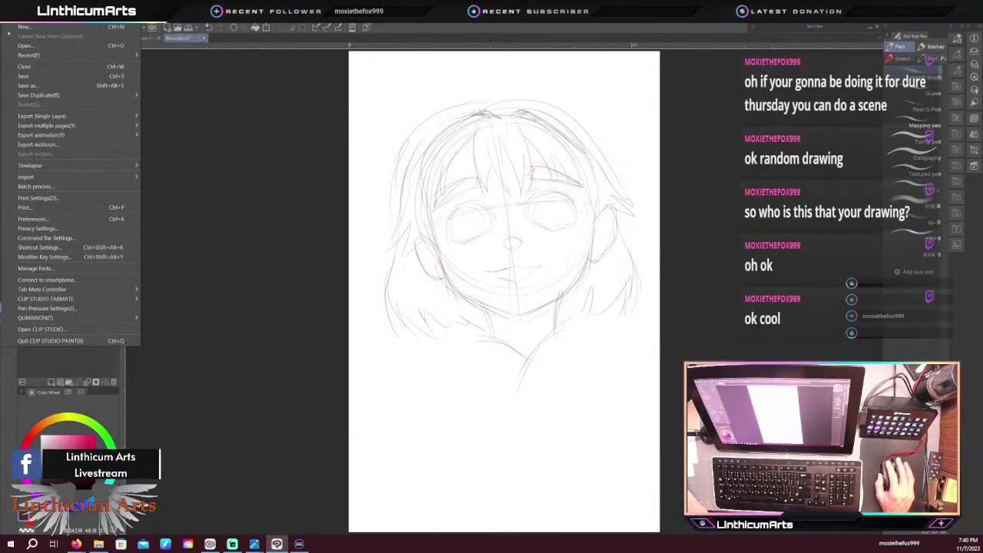
{"action": "left_click", "coordinate": [35, 247]}
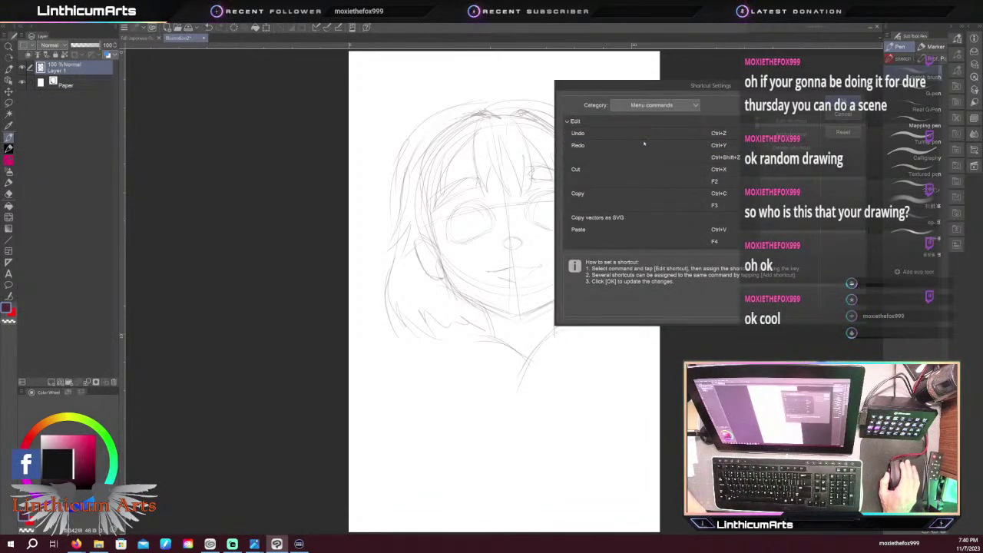
{"action": "scroll", "coordinate": [644, 143], "scroll_direction": "down", "scroll_amount": 5}
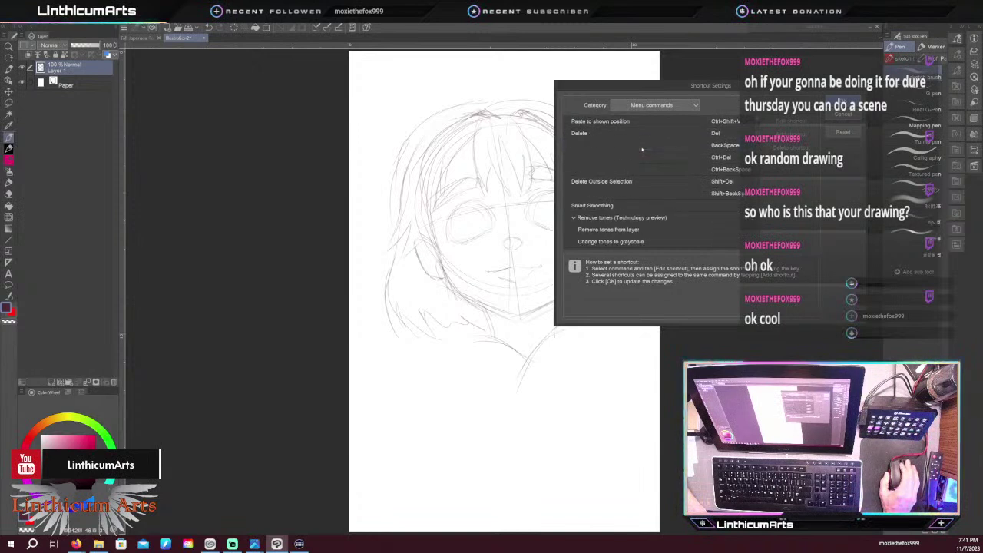
{"action": "scroll", "coordinate": [643, 149], "scroll_direction": "down", "scroll_amount": 10}
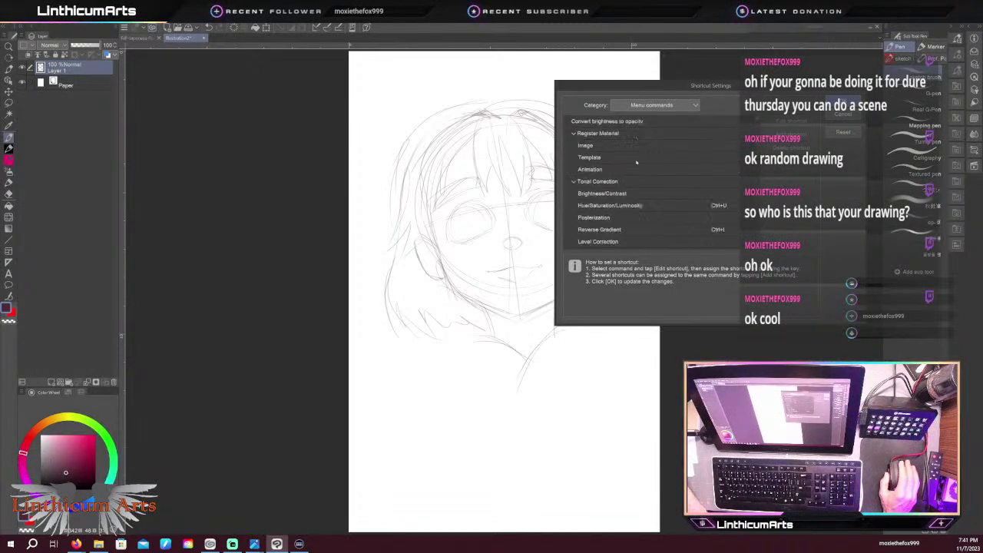
{"action": "scroll", "coordinate": [636, 162], "scroll_direction": "down", "scroll_amount": 5}
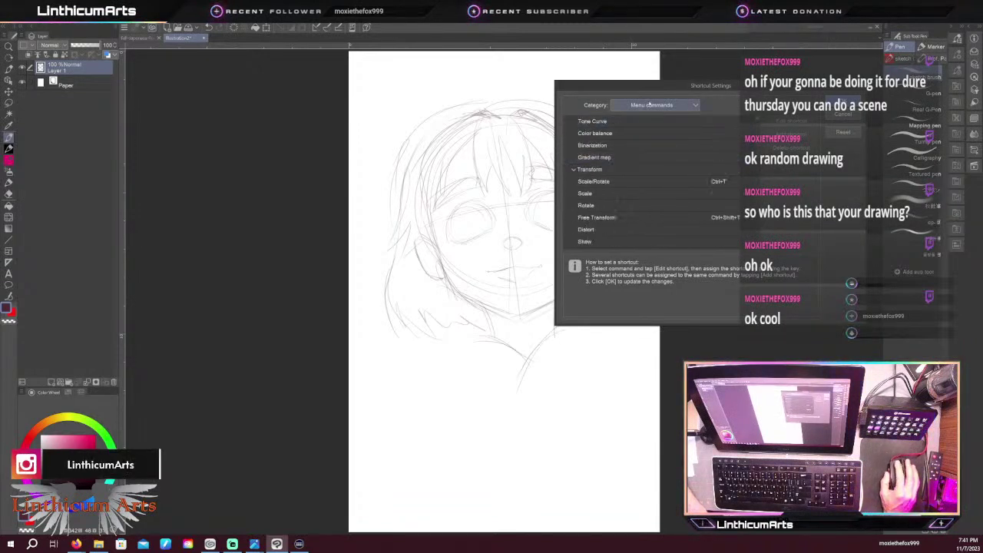
{"action": "scroll", "coordinate": [614, 162], "scroll_direction": "down", "scroll_amount": 8}
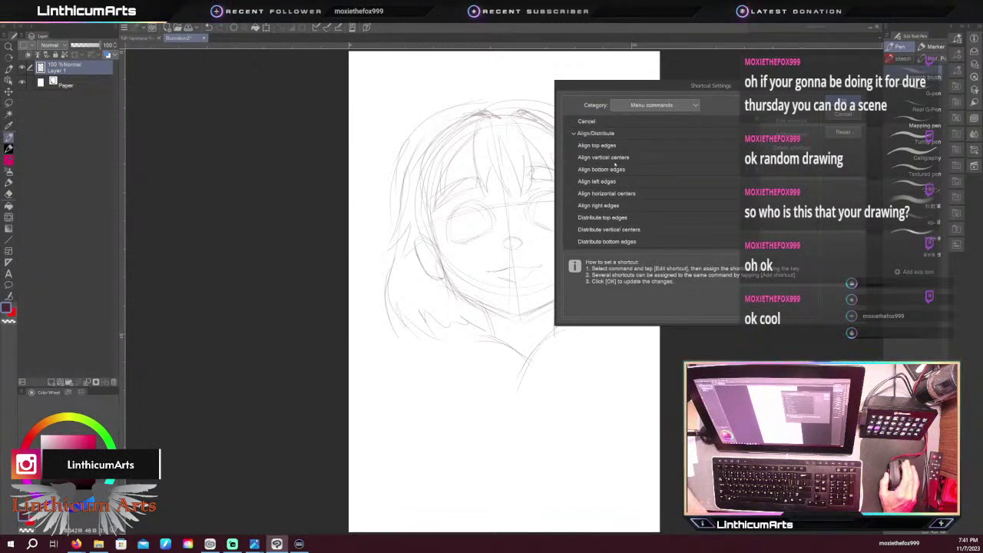
{"action": "scroll", "coordinate": [615, 164], "scroll_direction": "down", "scroll_amount": 8}
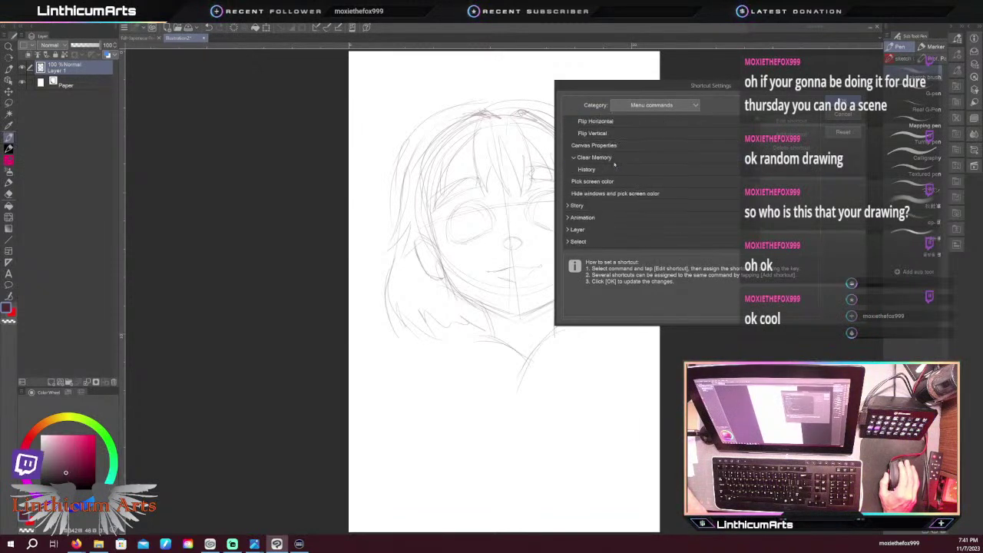
{"action": "scroll", "coordinate": [614, 164], "scroll_direction": "down", "scroll_amount": 4}
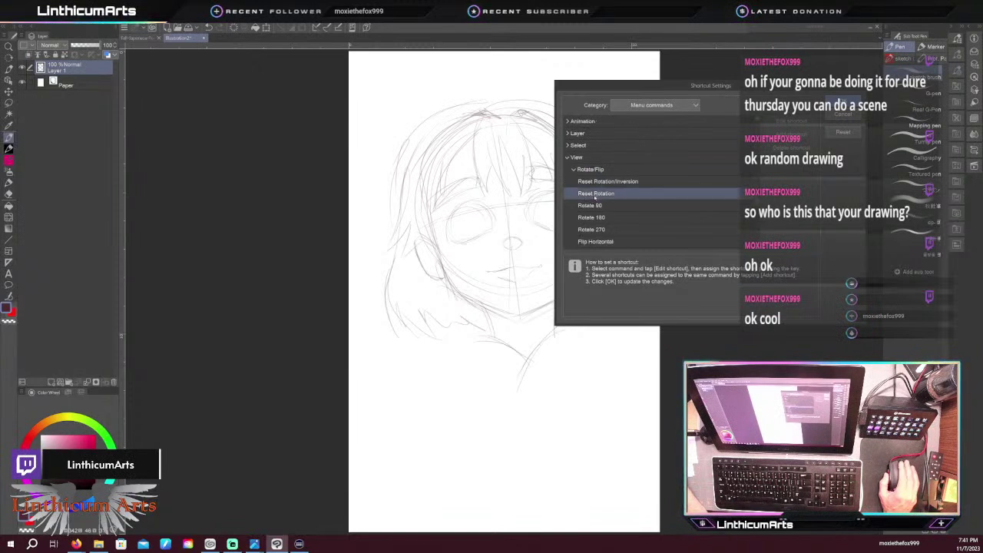
{"action": "scroll", "coordinate": [597, 199], "scroll_direction": "down", "scroll_amount": 2}
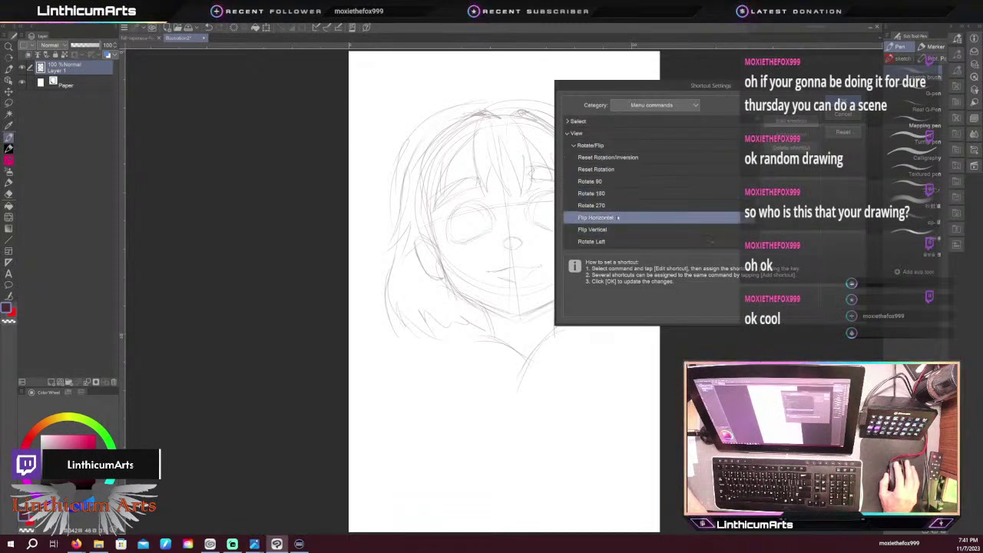
{"action": "left_click", "coordinate": [618, 217]}
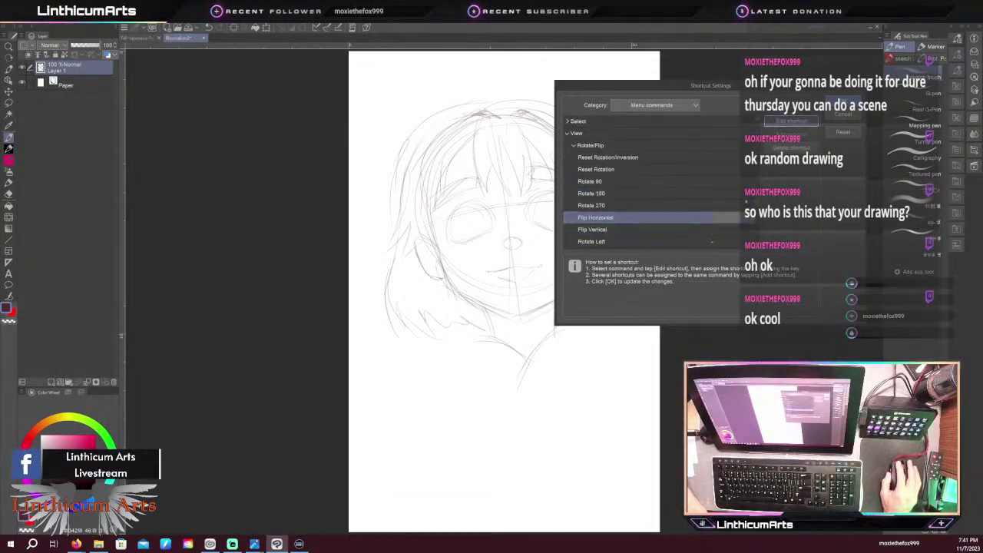
{"action": "key", "text": "BackSpace"}
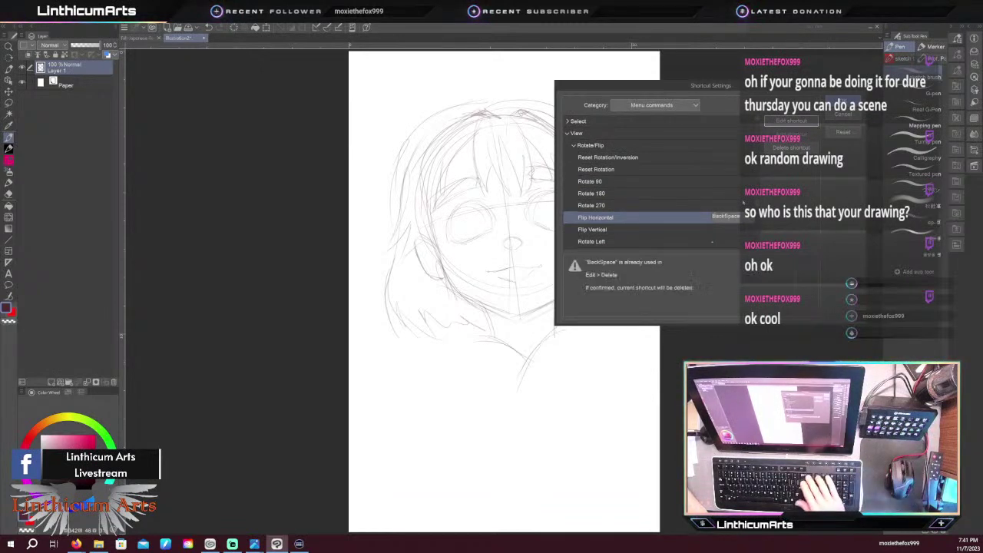
{"action": "key", "text": "1"}
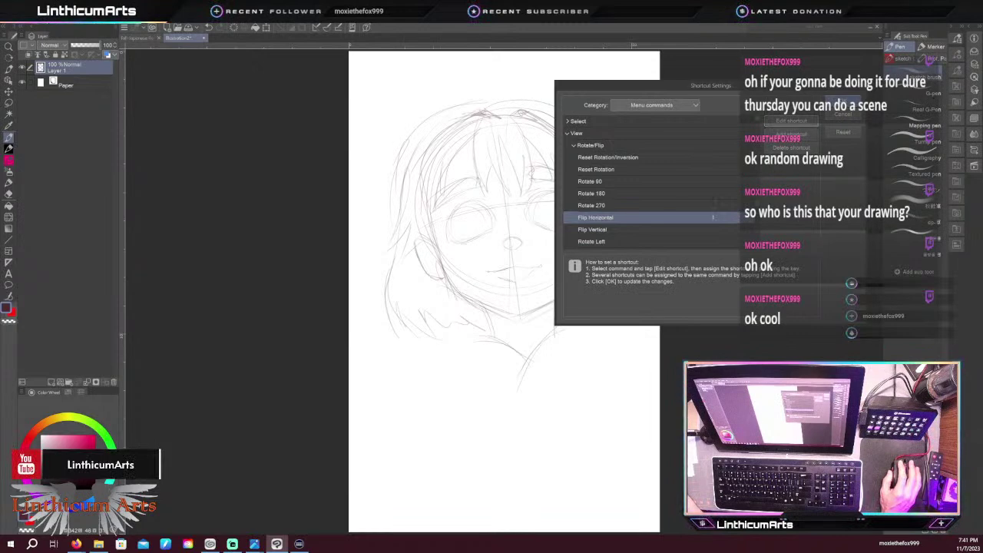
{"action": "left_click", "coordinate": [843, 101]}
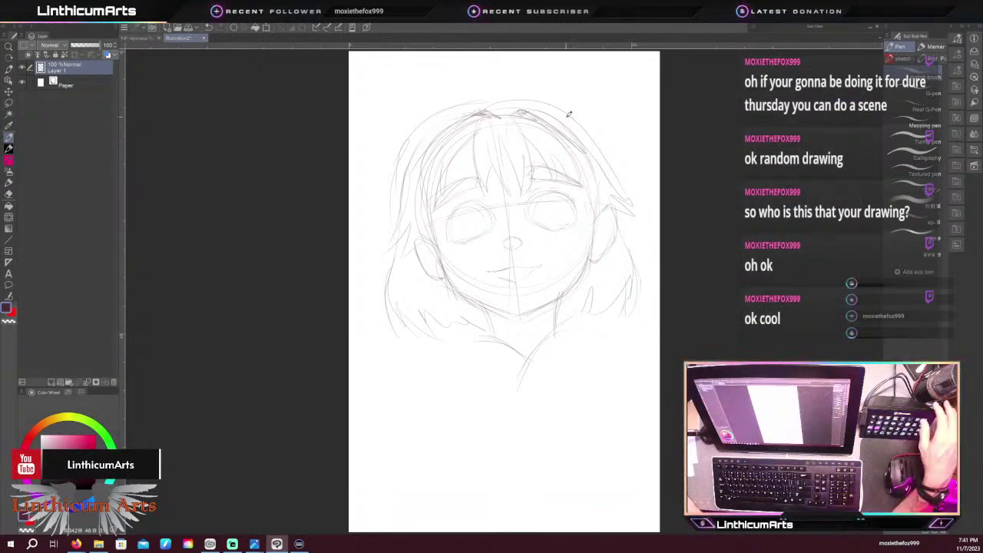
Test the new shortcut by flipping the canvas view horizontally back and forth, ending in the original orientation
{"action": "key", "text": "1"}
{"action": "key", "text": "1"}
{"action": "key", "text": "1"}
{"action": "key", "text": "1"}
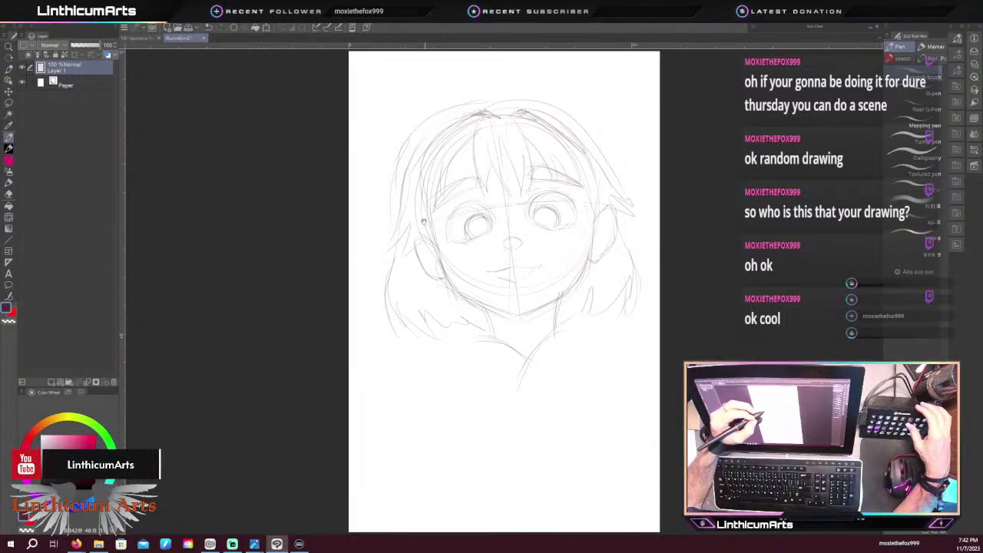
Sketch long side hair strands framing the face, running from the fringe down past the eyes to the cheeks
{"action": "mouse_move", "coordinate": [453, 275]}
{"action": "left_mouse_down"}
{"action": "mouse_move", "coordinate": [443, 269]}
{"action": "mouse_move", "coordinate": [449, 280]}
{"action": "left_mouse_up"}
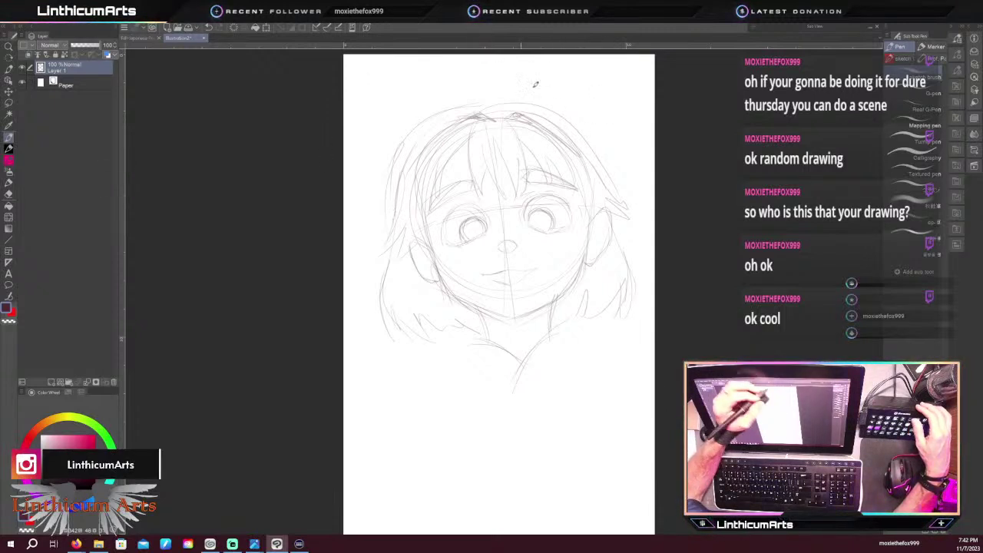
{"action": "left_click_drag", "start_coordinate": [574, 146], "coordinate": [571, 266]}
{"action": "left_click_drag", "start_coordinate": [578, 147], "coordinate": [569, 260]}
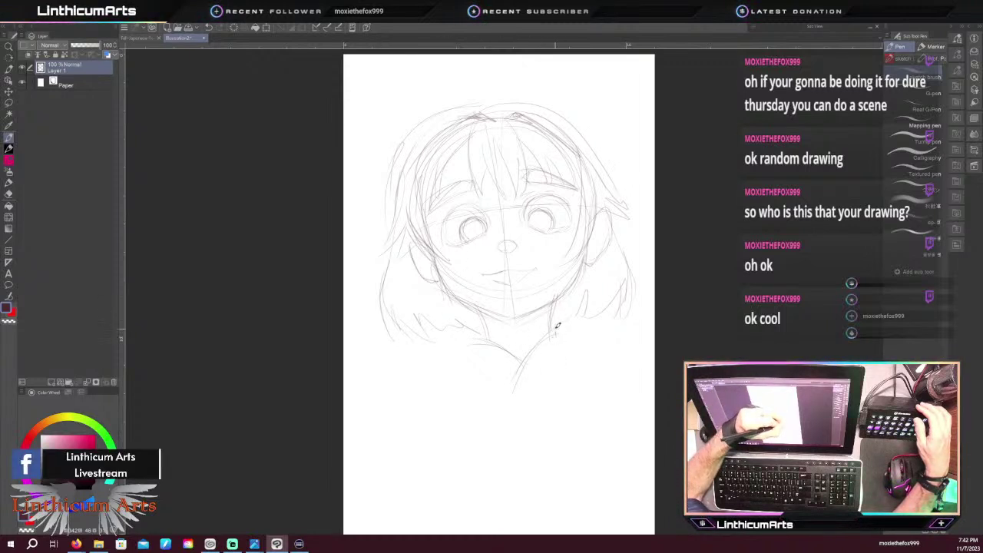
Sketch the folded high collar around the neck with its front opening, plus sloping shoulder lines on both sides
{"action": "mouse_move", "coordinate": [556, 332]}
{"action": "left_mouse_down"}
{"action": "mouse_move", "coordinate": [531, 357]}
{"action": "mouse_move", "coordinate": [556, 331]}
{"action": "left_mouse_up"}
{"action": "left_click_drag", "start_coordinate": [508, 351], "coordinate": [484, 343]}
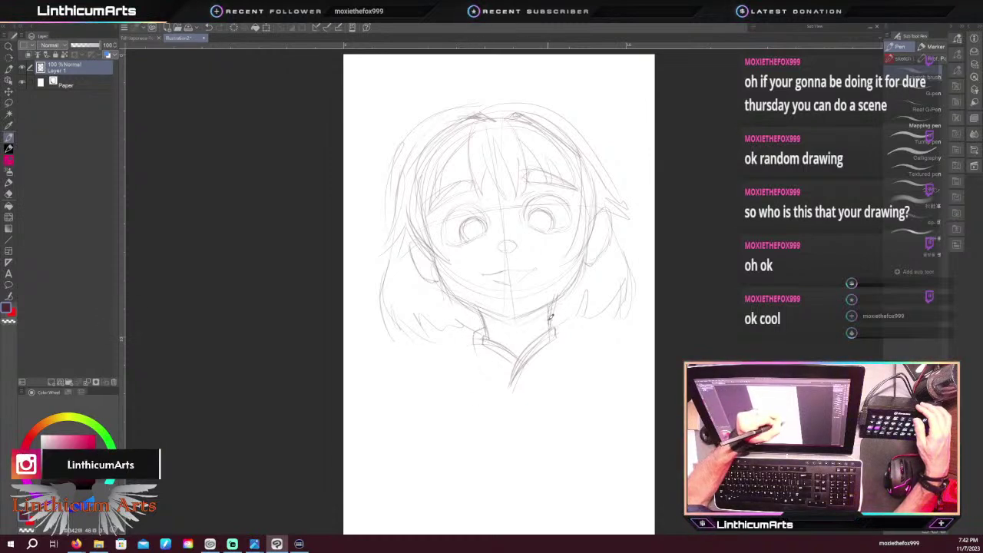
{"action": "left_click_drag", "start_coordinate": [563, 326], "coordinate": [563, 361]}
{"action": "left_click_drag", "start_coordinate": [550, 320], "coordinate": [564, 325]}
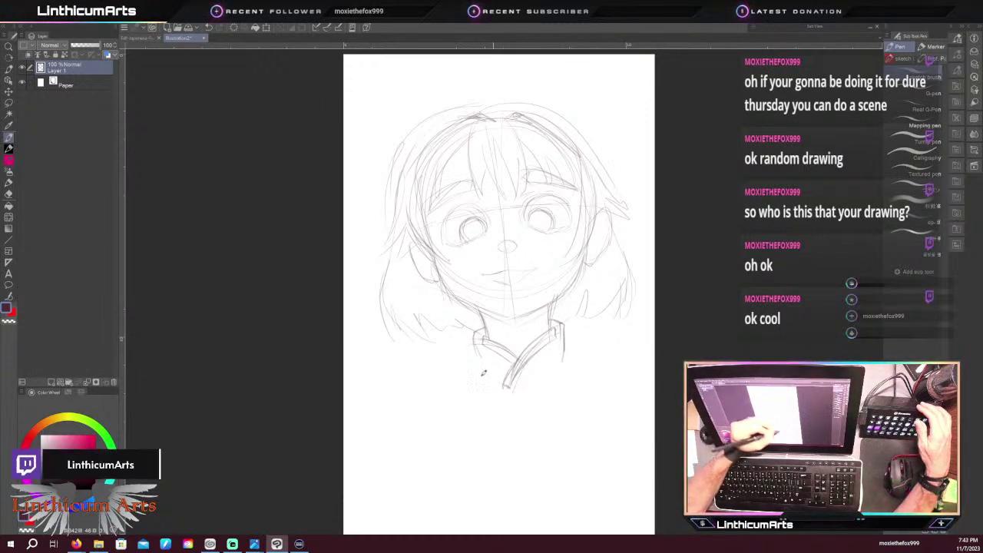
{"action": "left_click_drag", "start_coordinate": [507, 390], "coordinate": [508, 412]}
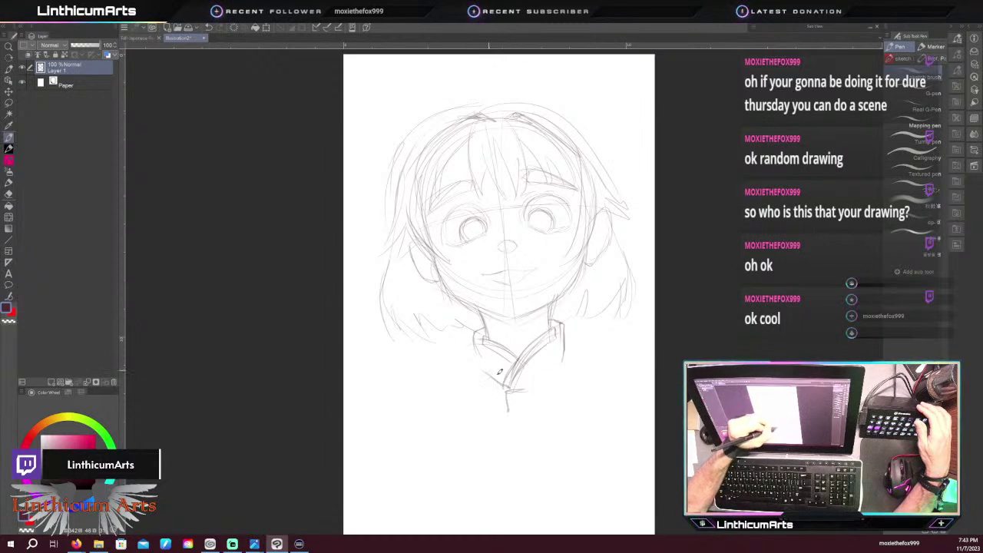
{"action": "mouse_move", "coordinate": [559, 363]}
{"action": "left_mouse_down"}
{"action": "mouse_move", "coordinate": [525, 387]}
{"action": "mouse_move", "coordinate": [546, 387]}
{"action": "left_mouse_up"}
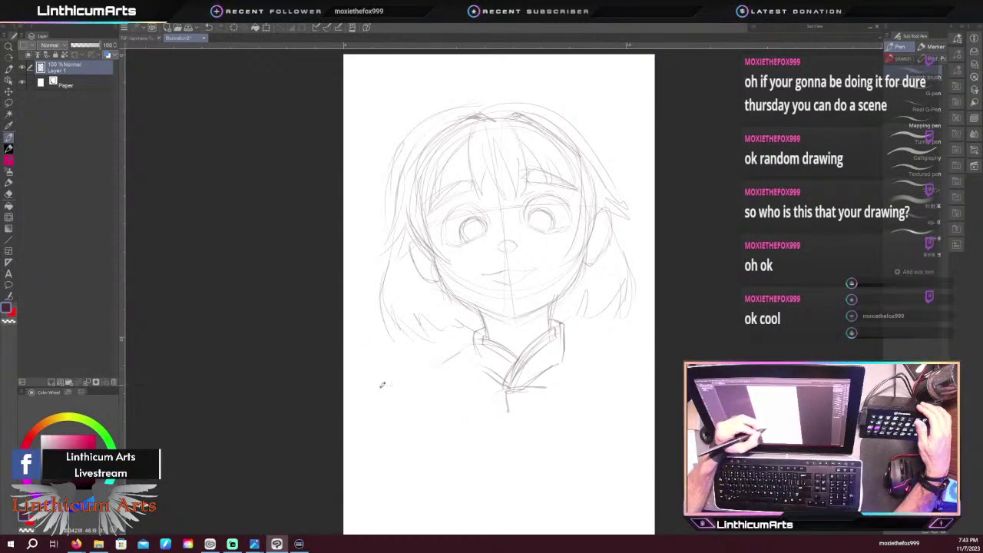
{"action": "left_click_drag", "start_coordinate": [395, 375], "coordinate": [463, 349]}
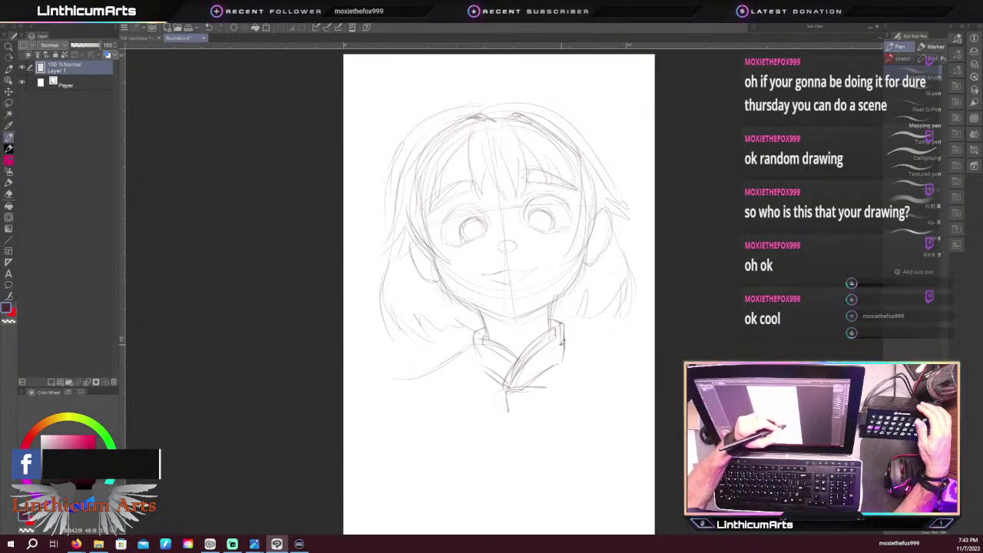
{"action": "left_click_drag", "start_coordinate": [568, 350], "coordinate": [626, 364]}
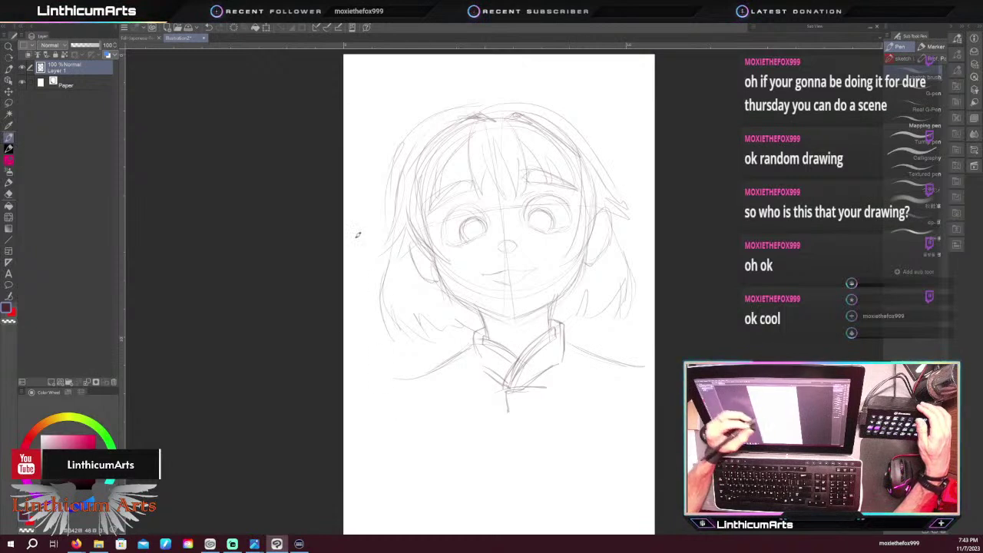
Transform the whole sketch to shift it slightly left and lower it on the page, leaving space above the head
{"action": "key", "text": "ctrl+t"}
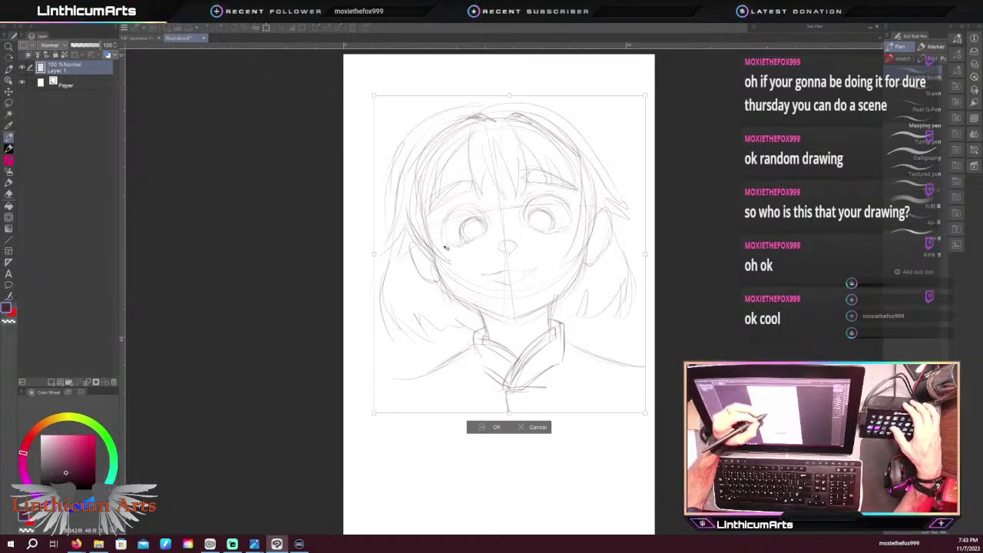
{"action": "left_click_drag", "start_coordinate": [445, 248], "coordinate": [435, 248]}
{"action": "left_click_drag", "start_coordinate": [368, 359], "coordinate": [370, 358]}
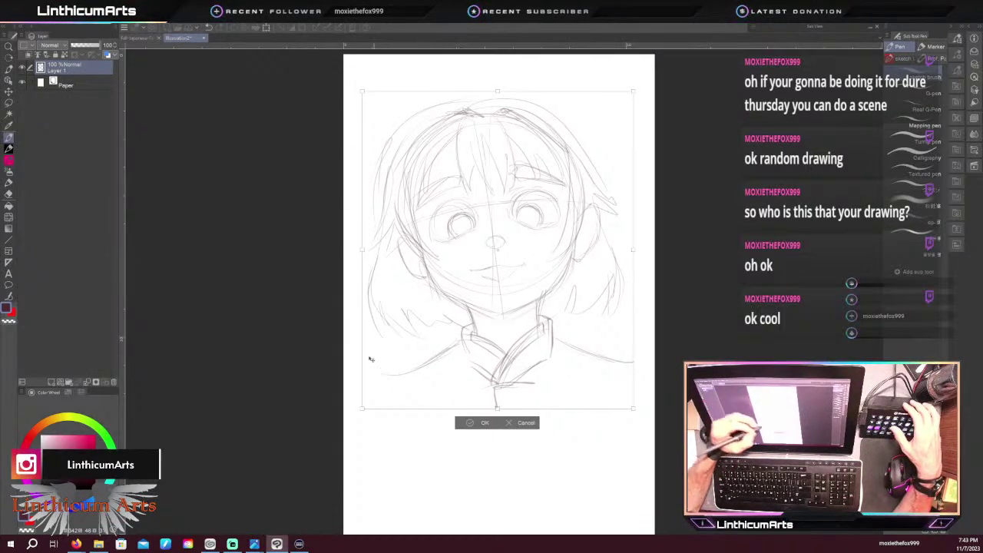
{"action": "key", "text": "Return"}
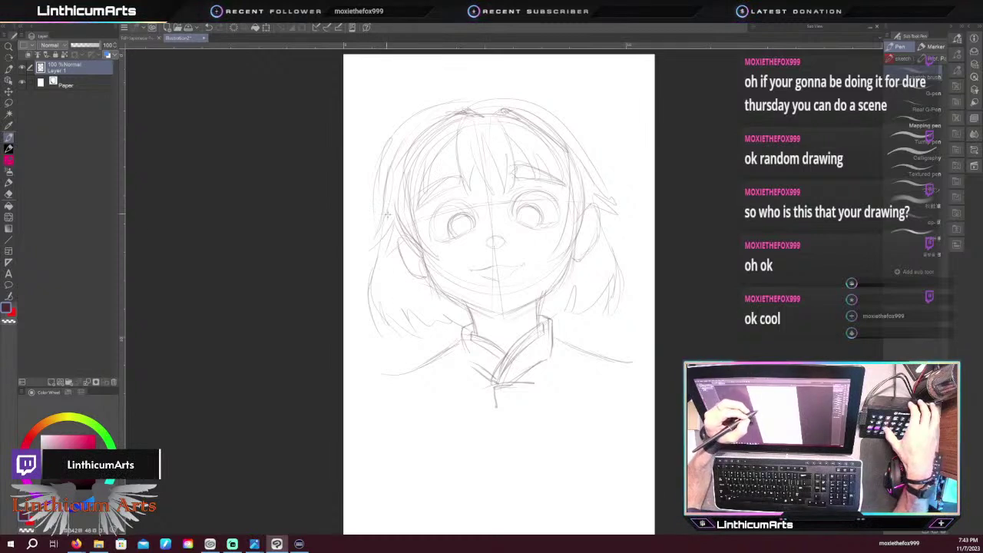
{"action": "key", "text": "ctrl+t"}
{"action": "left_click_drag", "start_coordinate": [422, 235], "coordinate": [426, 266]}
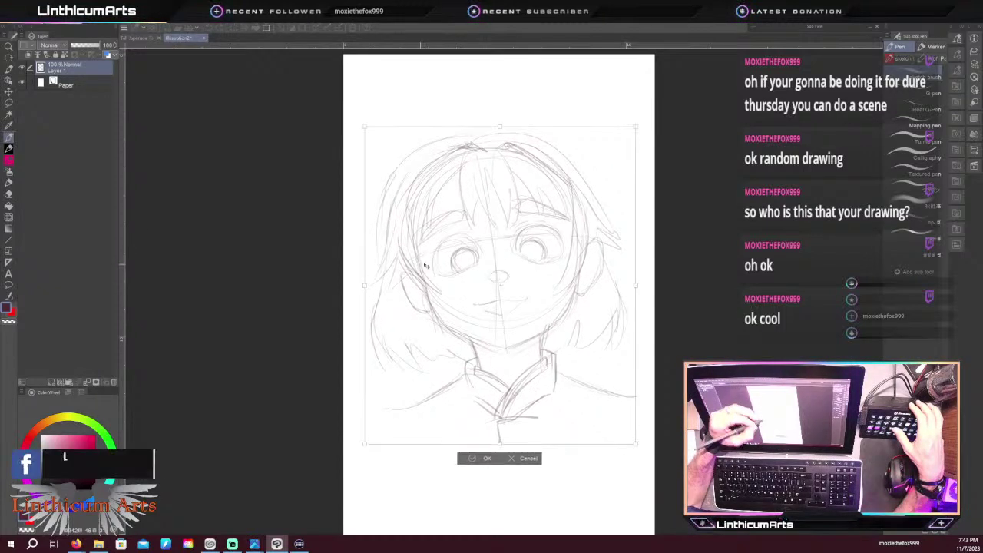
{"action": "key", "text": "Return"}
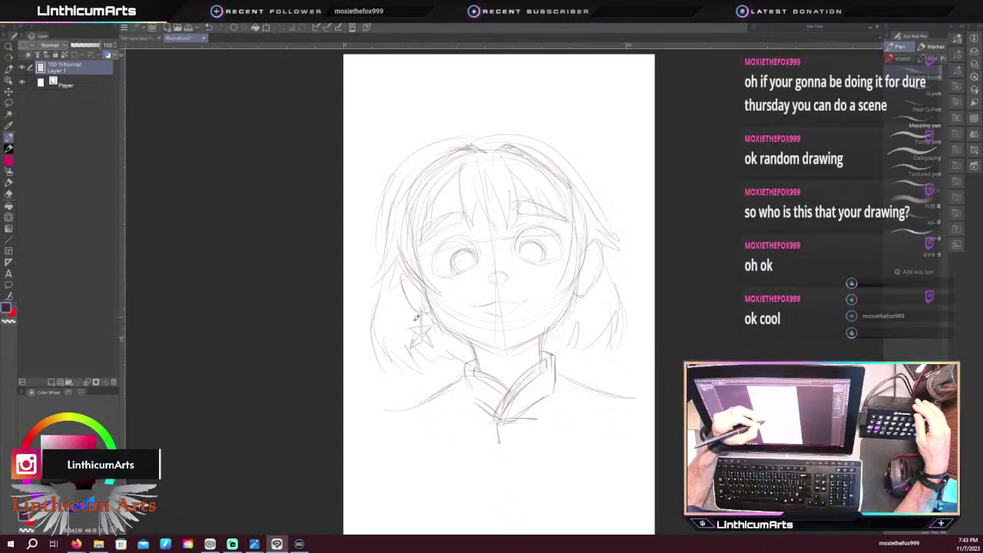
Sketch dangling five-pointed star earrings beneath both ears
{"action": "left_click_drag", "start_coordinate": [579, 289], "coordinate": [583, 301]}
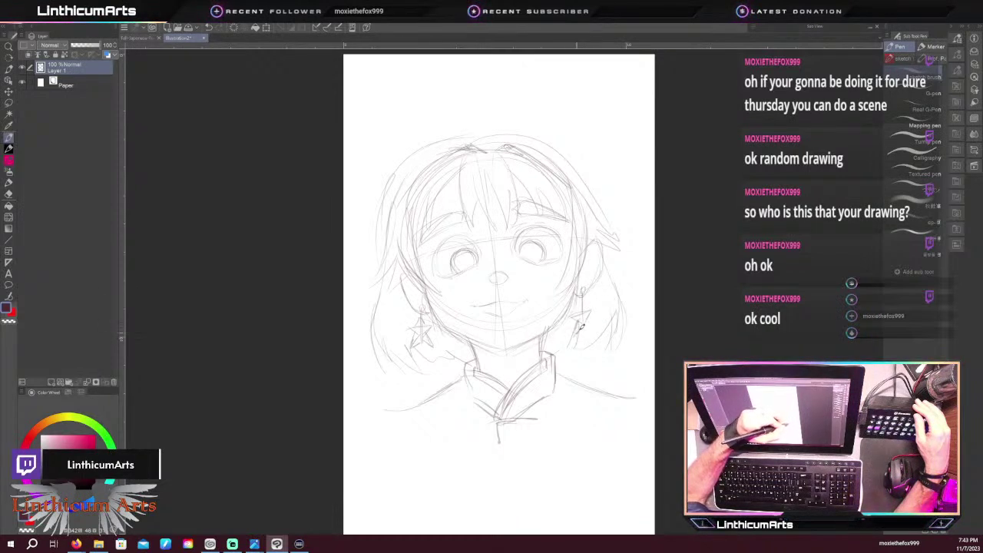
{"action": "mouse_move", "coordinate": [581, 327]}
{"action": "left_mouse_down"}
{"action": "mouse_move", "coordinate": [595, 325]}
{"action": "mouse_move", "coordinate": [585, 291]}
{"action": "left_mouse_up"}
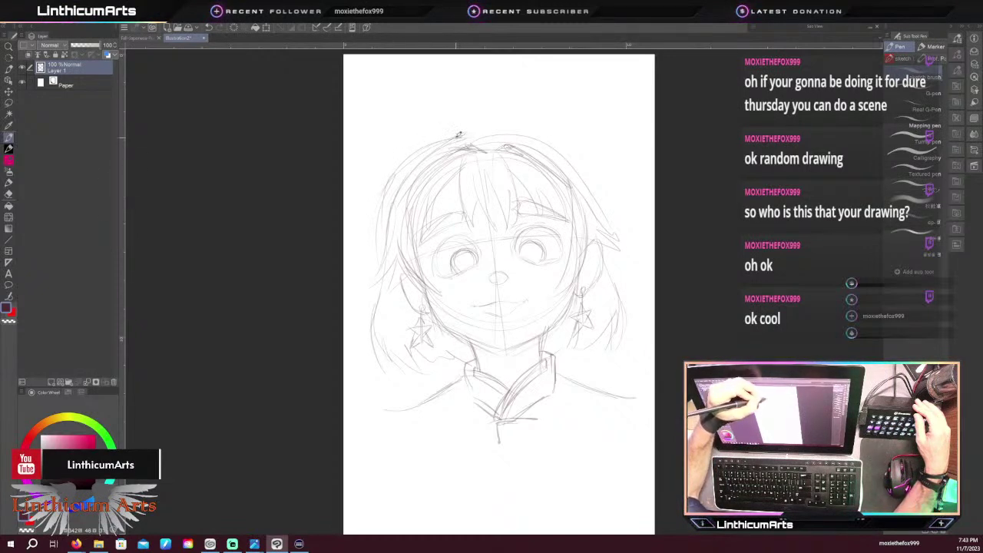
Sketch a headband curve over the hair, round ornaments spaced along it, and a small flower beside the character's right ear
{"action": "mouse_move", "coordinate": [460, 135]}
{"action": "left_mouse_down"}
{"action": "mouse_move", "coordinate": [504, 125]}
{"action": "mouse_move", "coordinate": [597, 181]}
{"action": "mouse_move", "coordinate": [489, 129]}
{"action": "left_mouse_up"}
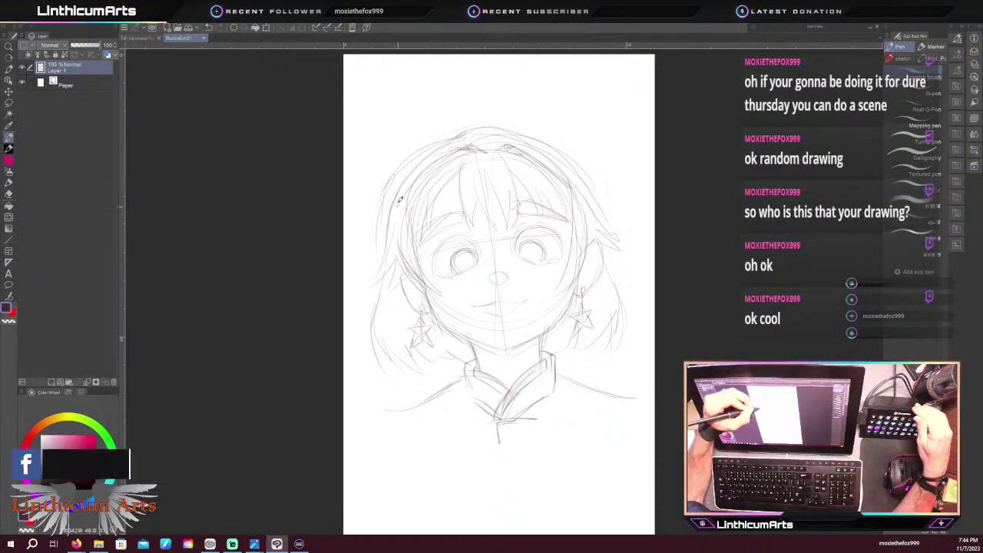
{"action": "mouse_move", "coordinate": [395, 191]}
{"action": "left_mouse_down"}
{"action": "mouse_move", "coordinate": [390, 217]}
{"action": "mouse_move", "coordinate": [386, 196]}
{"action": "mouse_move", "coordinate": [390, 221]}
{"action": "left_mouse_up"}
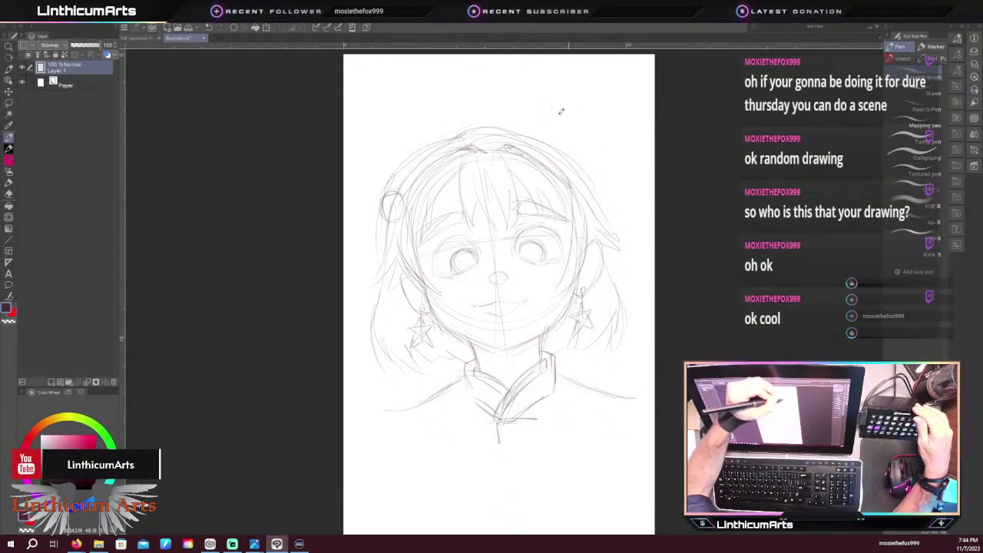
{"action": "left_click_drag", "start_coordinate": [445, 135], "coordinate": [440, 137]}
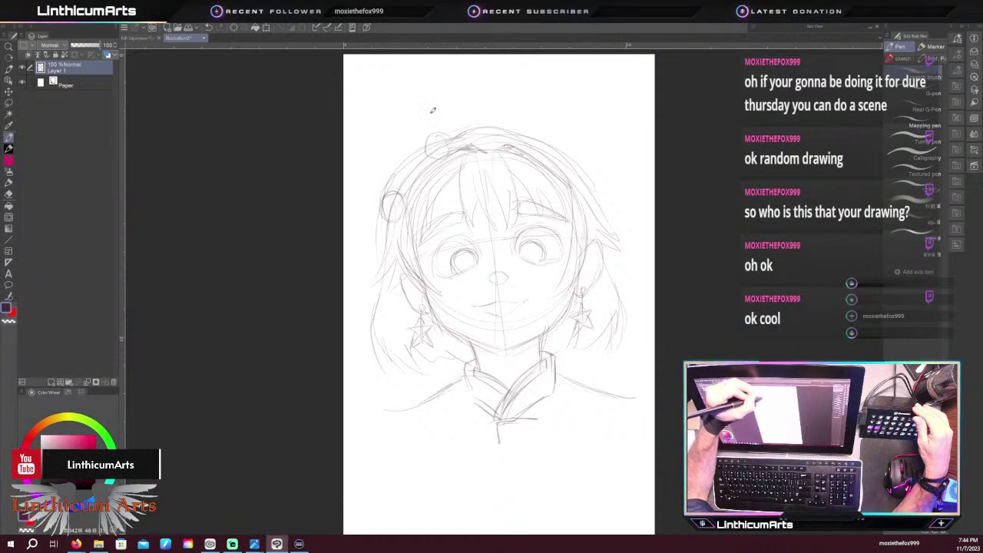
{"action": "mouse_move", "coordinate": [583, 175]}
{"action": "left_mouse_down"}
{"action": "mouse_move", "coordinate": [592, 170]}
{"action": "mouse_move", "coordinate": [580, 186]}
{"action": "left_mouse_up"}
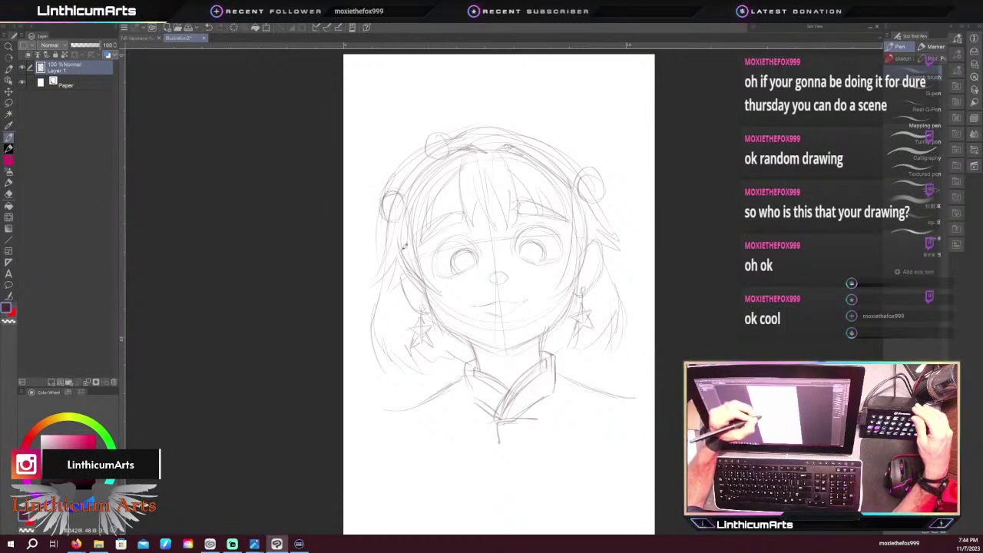
{"action": "mouse_move", "coordinate": [395, 221]}
{"action": "left_mouse_down"}
{"action": "mouse_move", "coordinate": [388, 264]}
{"action": "mouse_move", "coordinate": [403, 241]}
{"action": "mouse_move", "coordinate": [408, 272]}
{"action": "mouse_move", "coordinate": [399, 278]}
{"action": "mouse_move", "coordinate": [396, 253]}
{"action": "mouse_move", "coordinate": [390, 261]}
{"action": "mouse_move", "coordinate": [395, 238]}
{"action": "mouse_move", "coordinate": [393, 284]}
{"action": "left_mouse_up"}
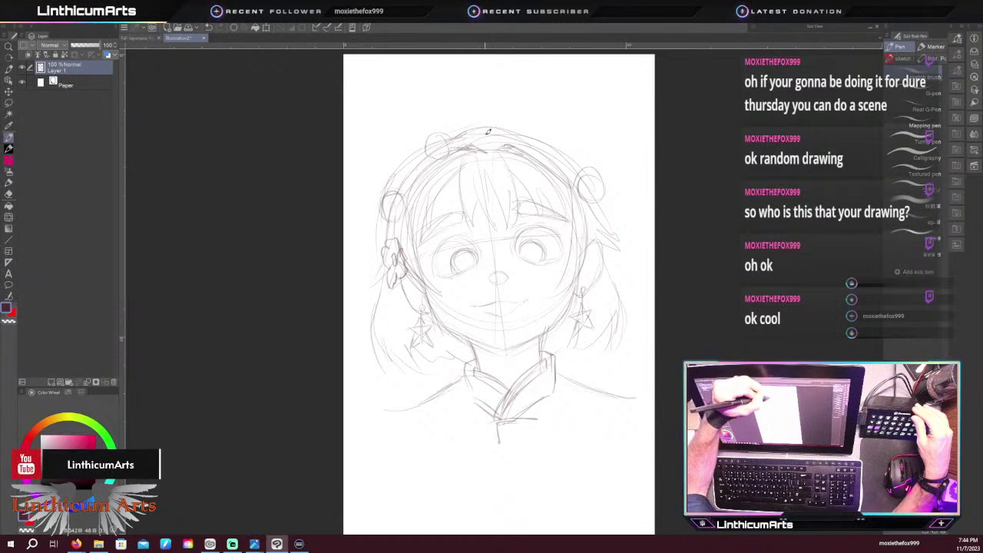
Sketch a large bow on top of the headband and add clusters of flowers and round ornaments along both sides
{"action": "mouse_move", "coordinate": [473, 137]}
{"action": "left_mouse_down"}
{"action": "mouse_move", "coordinate": [483, 123]}
{"action": "mouse_move", "coordinate": [432, 101]}
{"action": "mouse_move", "coordinate": [450, 141]}
{"action": "left_mouse_up"}
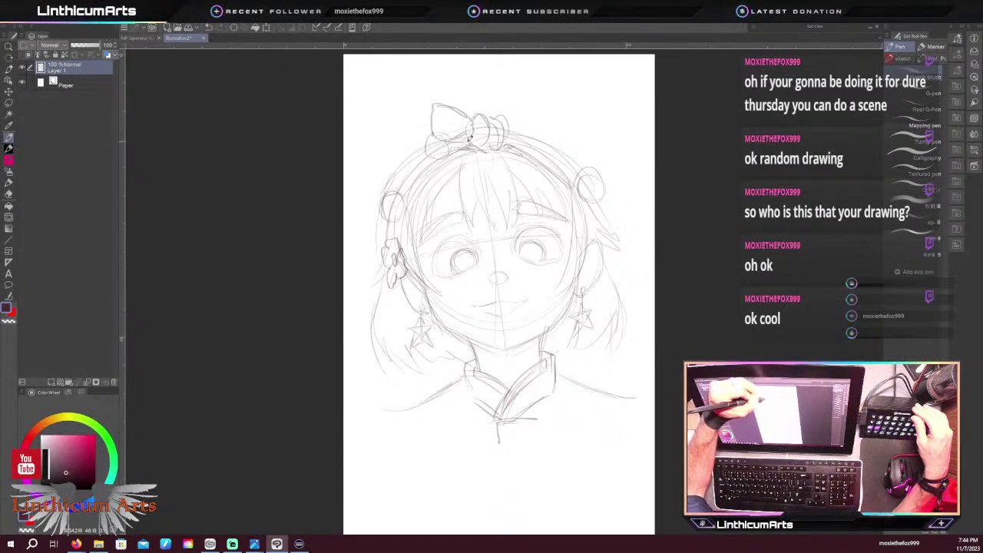
{"action": "mouse_move", "coordinate": [467, 109]}
{"action": "left_mouse_down"}
{"action": "mouse_move", "coordinate": [433, 80]}
{"action": "mouse_move", "coordinate": [427, 115]}
{"action": "mouse_move", "coordinate": [431, 105]}
{"action": "left_mouse_up"}
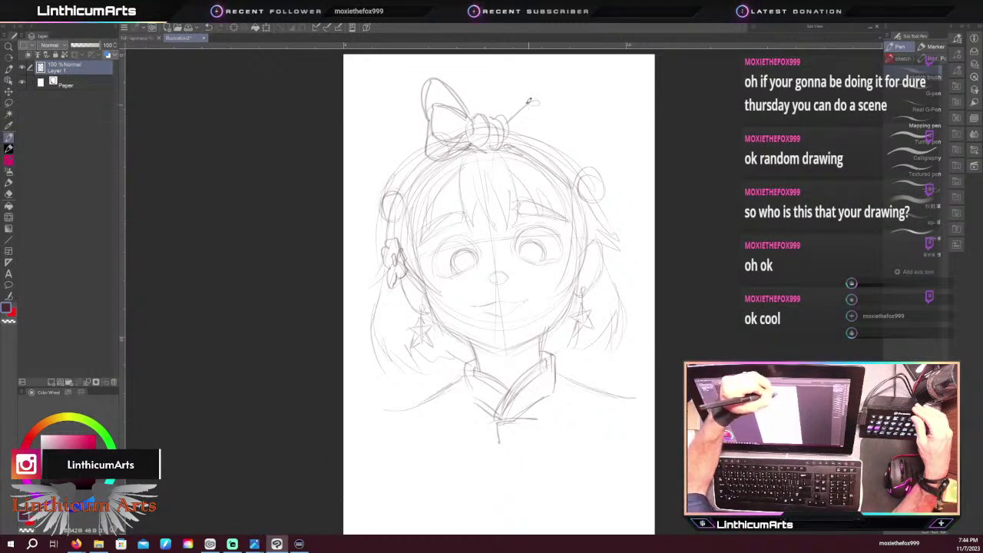
{"action": "mouse_move", "coordinate": [495, 131]}
{"action": "left_mouse_down"}
{"action": "mouse_move", "coordinate": [548, 132]}
{"action": "mouse_move", "coordinate": [511, 137]}
{"action": "mouse_move", "coordinate": [525, 153]}
{"action": "mouse_move", "coordinate": [550, 144]}
{"action": "mouse_move", "coordinate": [514, 124]}
{"action": "mouse_move", "coordinate": [542, 132]}
{"action": "mouse_move", "coordinate": [510, 107]}
{"action": "left_mouse_up"}
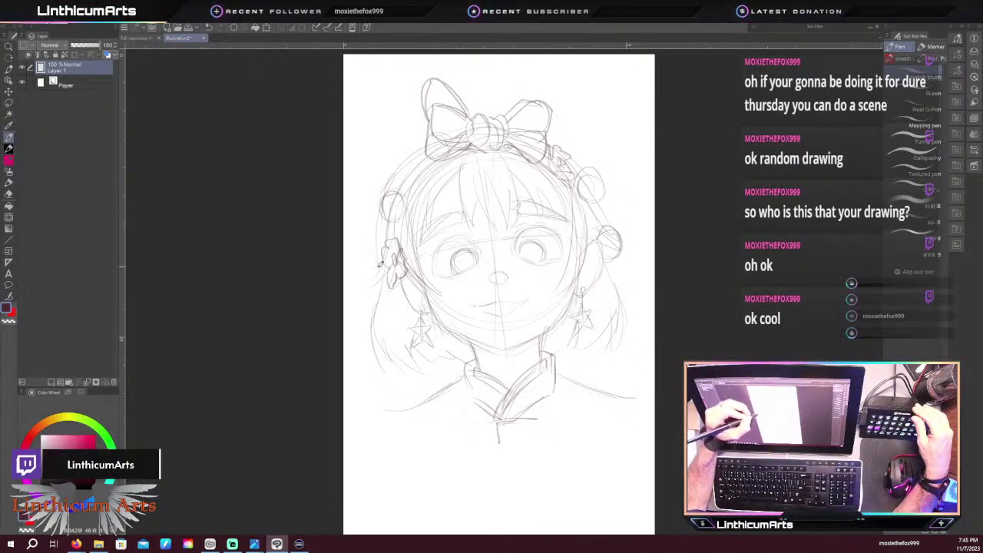
{"action": "mouse_move", "coordinate": [385, 261]}
{"action": "left_mouse_down"}
{"action": "mouse_move", "coordinate": [376, 276]}
{"action": "mouse_move", "coordinate": [390, 286]}
{"action": "left_mouse_up"}
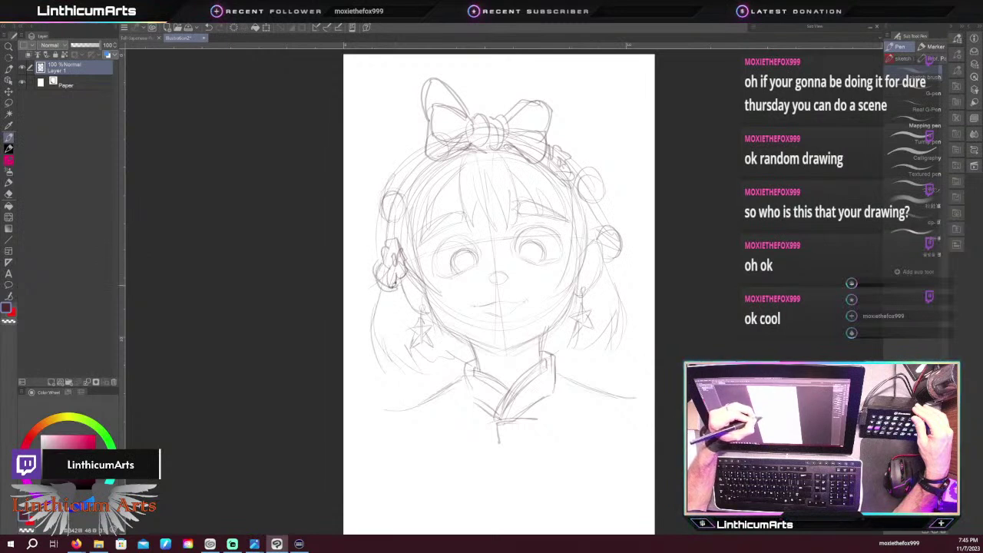
{"action": "mouse_move", "coordinate": [592, 217]}
{"action": "left_mouse_down"}
{"action": "mouse_move", "coordinate": [590, 227]}
{"action": "mouse_move", "coordinate": [596, 218]}
{"action": "mouse_move", "coordinate": [582, 201]}
{"action": "mouse_move", "coordinate": [597, 221]}
{"action": "left_mouse_up"}
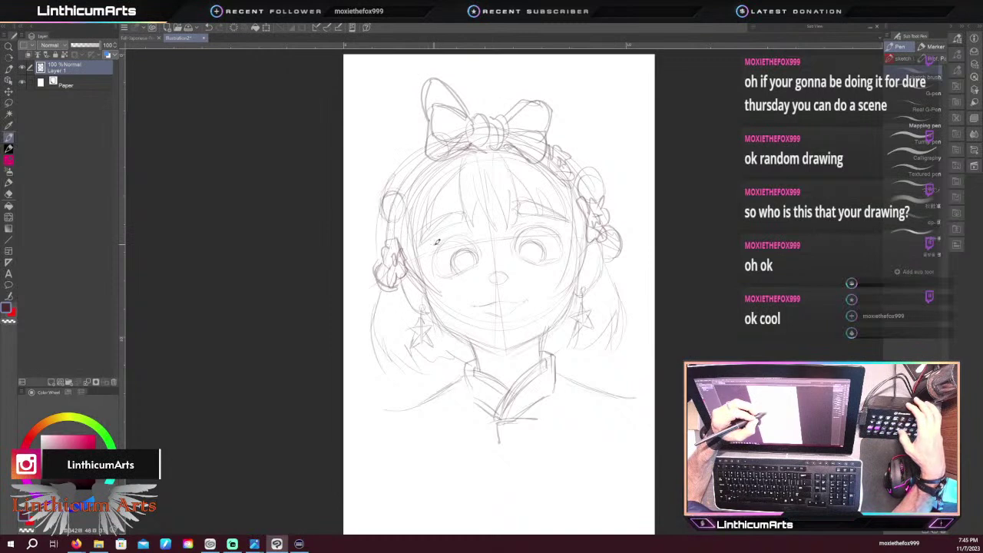
Erase both eyes and redraw them with the Pen tool as open almond outlines with darker upper lids
{"action": "key", "text": "e"}
{"action": "mouse_move", "coordinate": [450, 265]}
{"action": "left_mouse_down"}
{"action": "mouse_move", "coordinate": [475, 250]}
{"action": "mouse_move", "coordinate": [544, 240]}
{"action": "mouse_move", "coordinate": [560, 256]}
{"action": "left_mouse_up"}
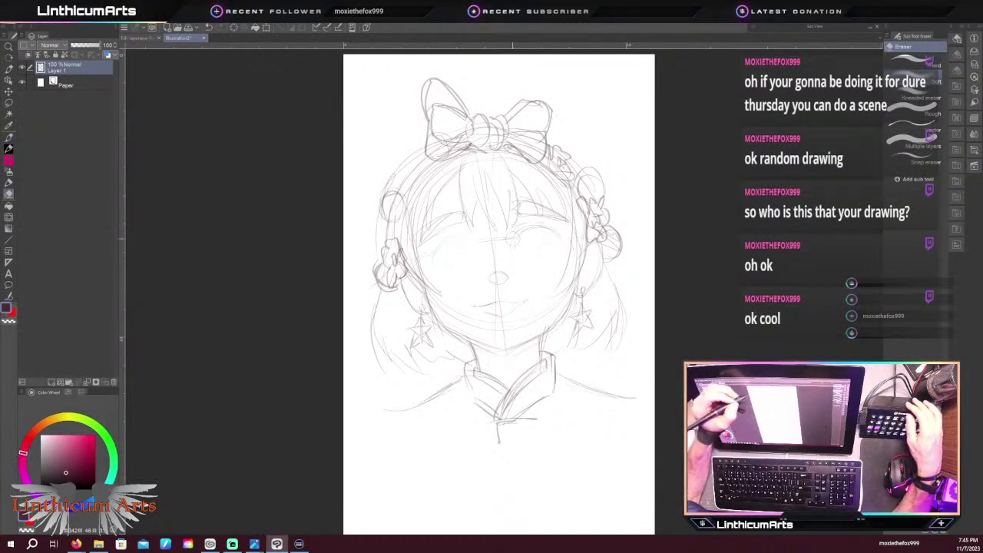
{"action": "key", "text": "p"}
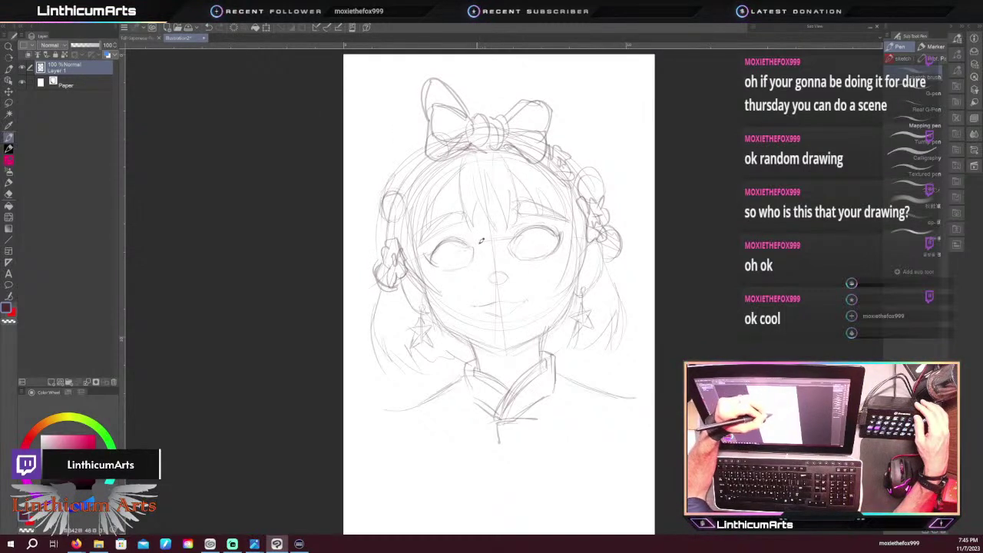
Lasso the character's left eye, scale it down slightly with a transform, and clear the selection
{"action": "key", "text": "m"}
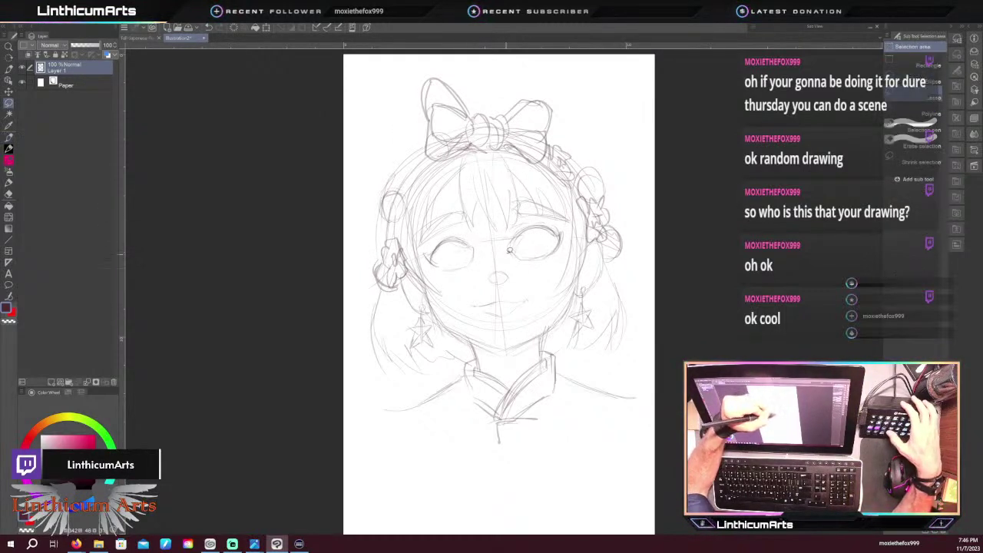
{"action": "left_click_drag", "start_coordinate": [531, 220], "coordinate": [560, 230]}
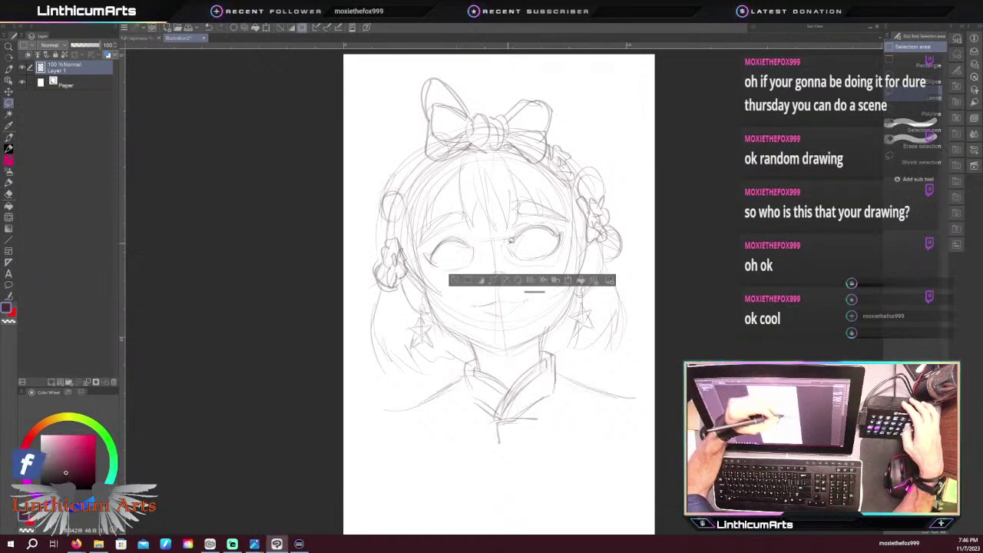
{"action": "key", "text": "ctrl+t"}
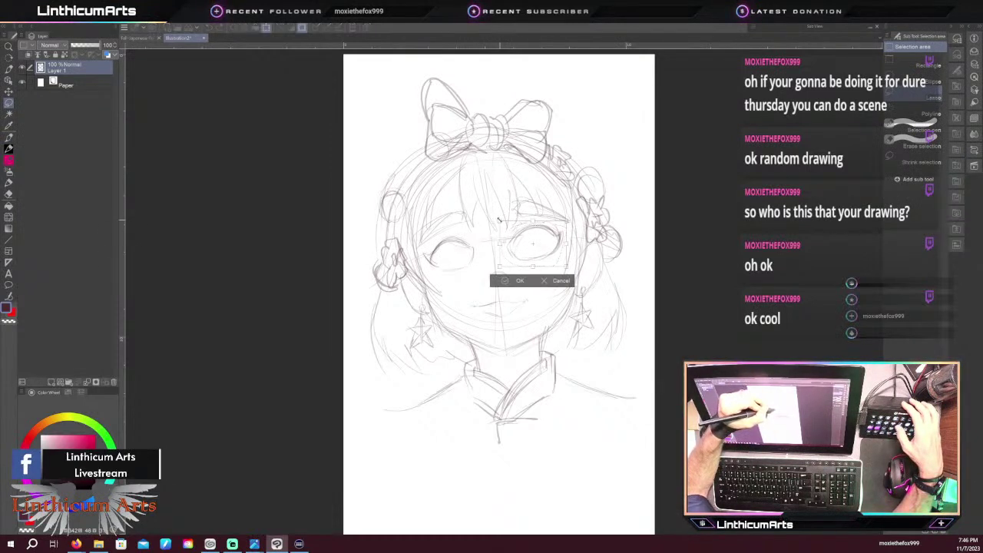
{"action": "left_click_drag", "start_coordinate": [499, 220], "coordinate": [529, 240]}
{"action": "left_click", "coordinate": [509, 284]}
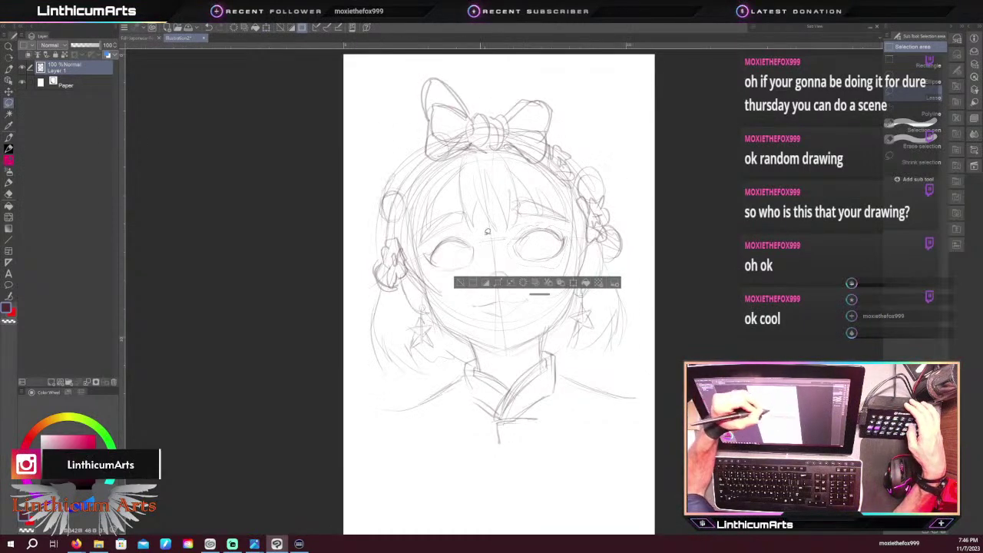
{"action": "left_click", "coordinate": [460, 282]}
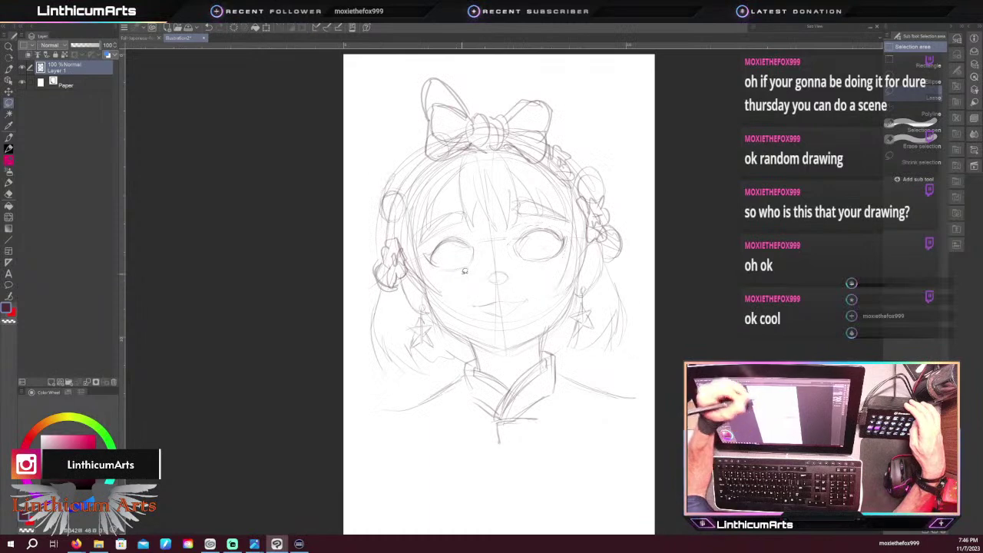
Sketch rounded irises and upper lashes in both eyes with the Pen tool, and erase the unwanted inner iris lines
{"action": "key", "text": "p"}
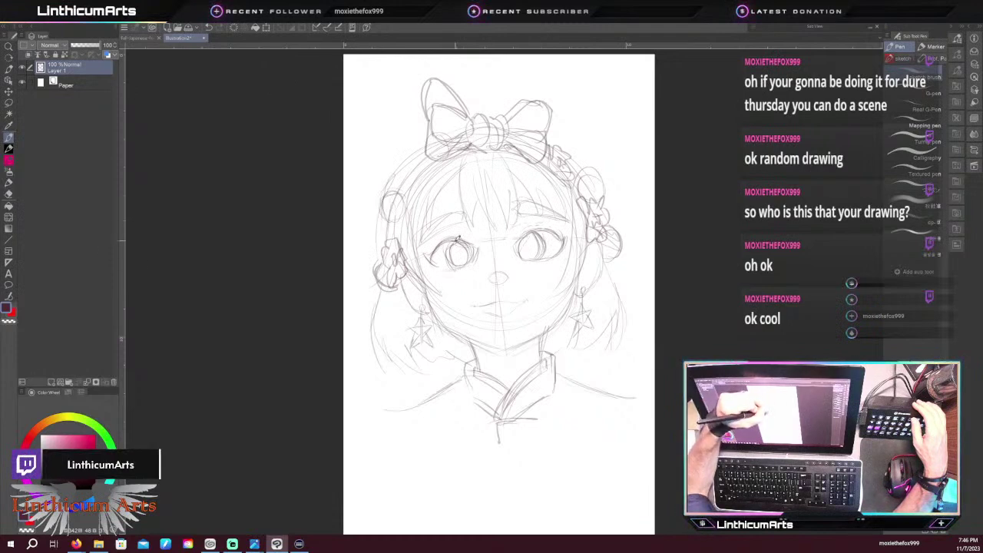
{"action": "scroll", "coordinate": [387, 95], "scroll_direction": "up", "scroll_amount": 2}
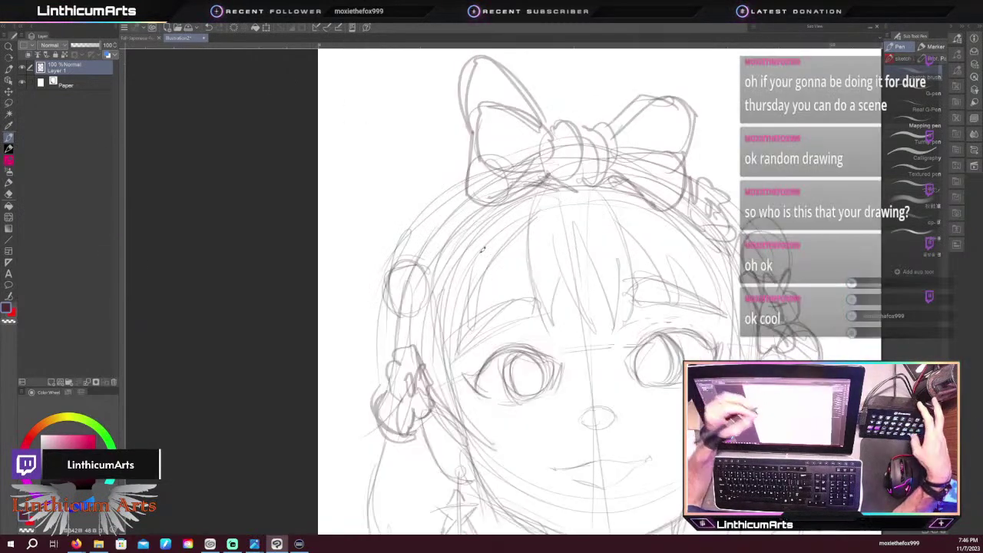
{"action": "left_click_drag", "start_coordinate": [464, 309], "coordinate": [384, 208]}
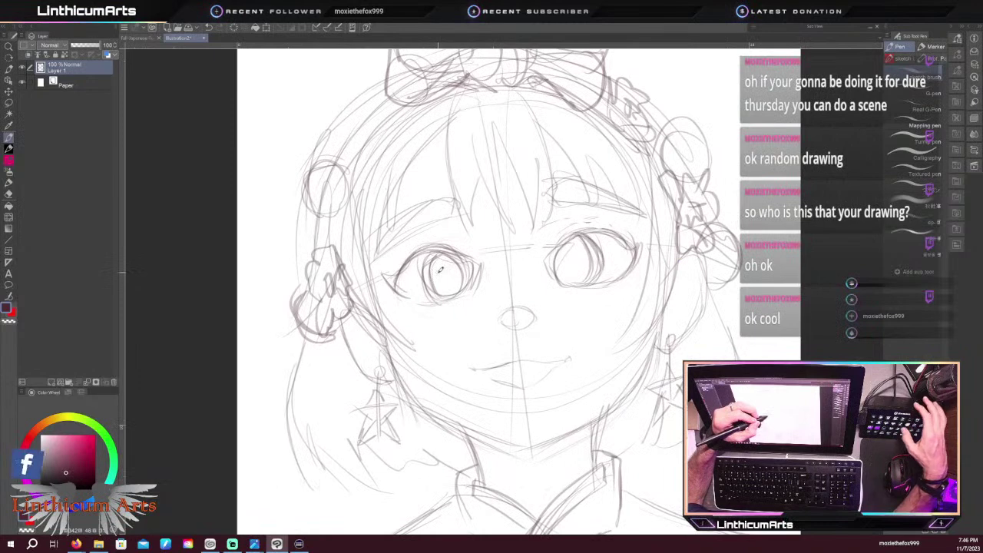
{"action": "key", "text": "e"}
{"action": "mouse_move", "coordinate": [469, 260]}
{"action": "left_mouse_down"}
{"action": "mouse_move", "coordinate": [452, 285]}
{"action": "mouse_move", "coordinate": [433, 278]}
{"action": "left_mouse_up"}
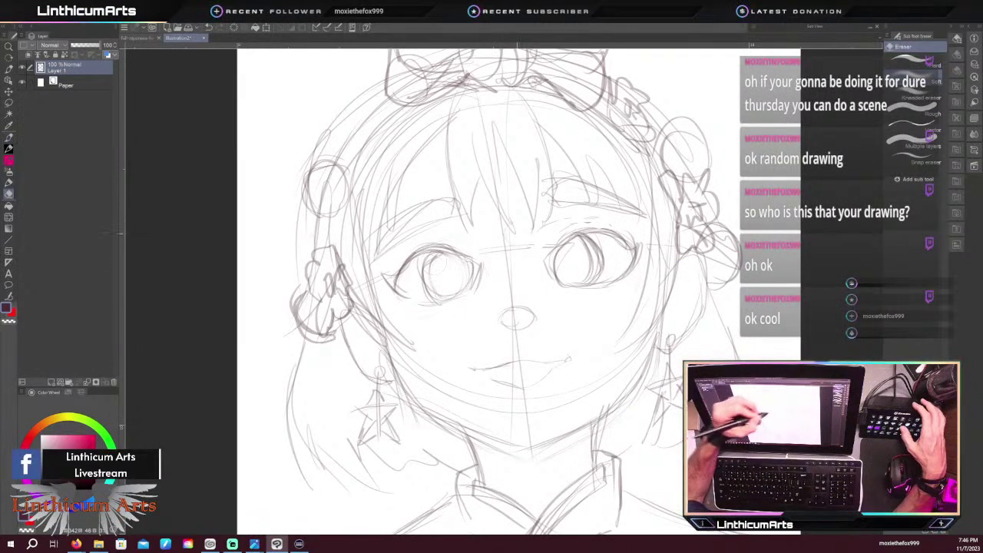
{"action": "mouse_move", "coordinate": [596, 239]}
{"action": "left_mouse_down"}
{"action": "mouse_move", "coordinate": [584, 272]}
{"action": "mouse_move", "coordinate": [599, 273]}
{"action": "left_mouse_up"}
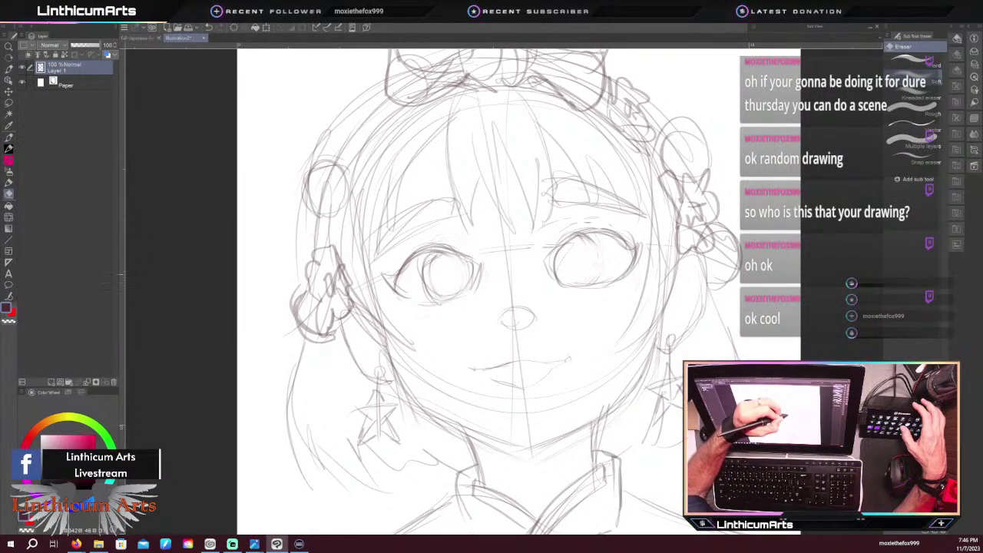
Erase the irises in both eyes, redraw them as smaller circles with the Pen tool, and sketch pupil and highlight details inside
{"action": "left_click_drag", "start_coordinate": [428, 296], "coordinate": [434, 256]}
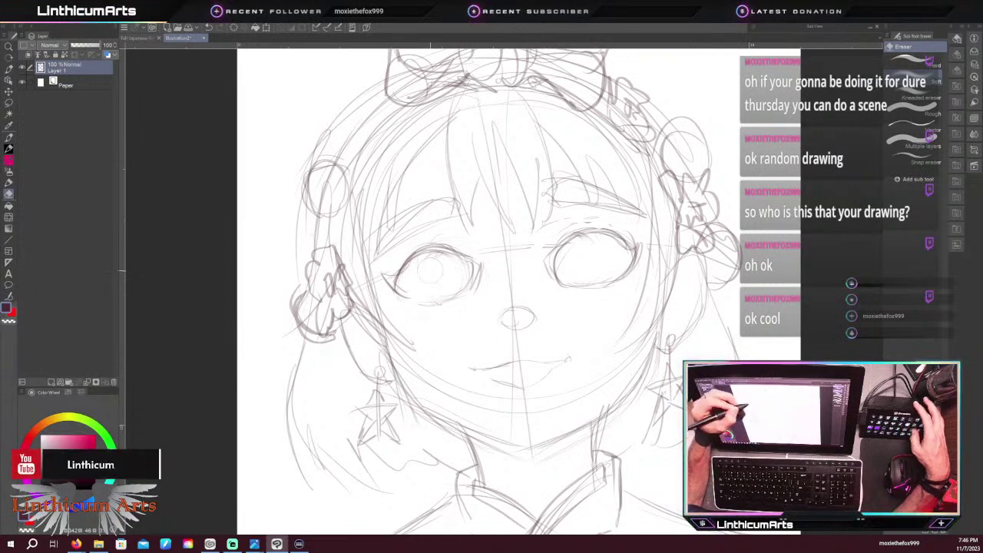
{"action": "key", "text": "ctrl+minus"}
{"action": "key", "text": "p"}
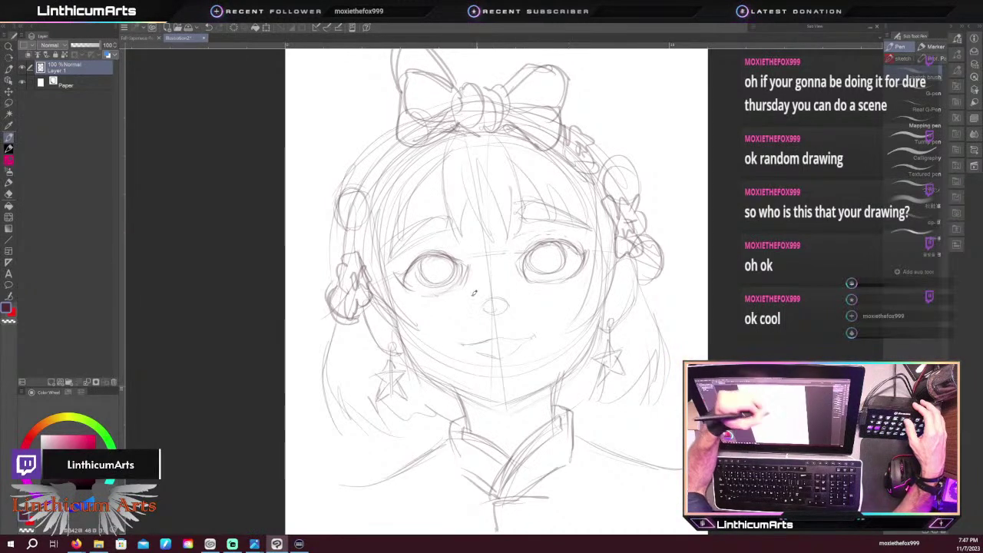
{"action": "left_click_drag", "start_coordinate": [433, 264], "coordinate": [440, 269]}
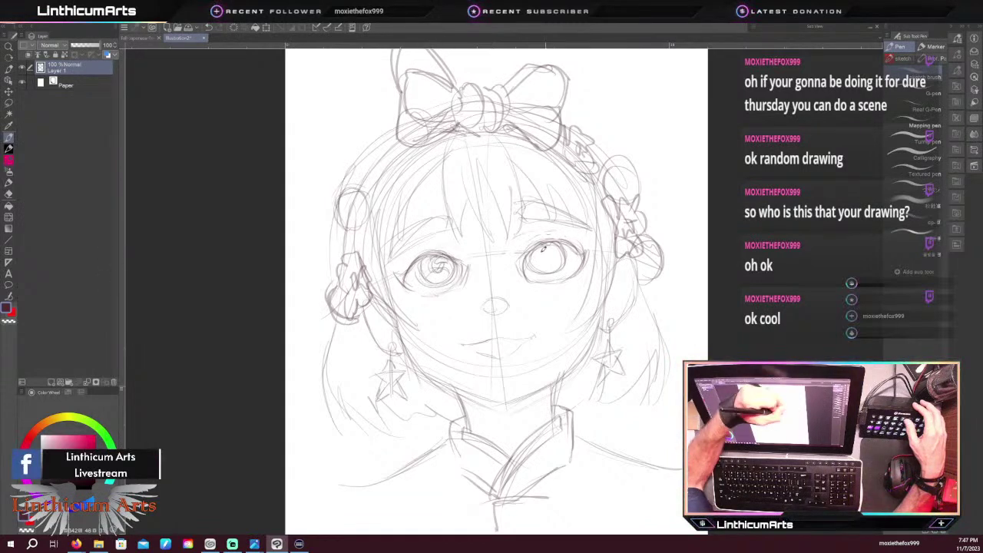
{"action": "mouse_move", "coordinate": [544, 248]}
{"action": "left_mouse_down"}
{"action": "mouse_move", "coordinate": [545, 258]}
{"action": "mouse_move", "coordinate": [550, 243]}
{"action": "left_mouse_up"}
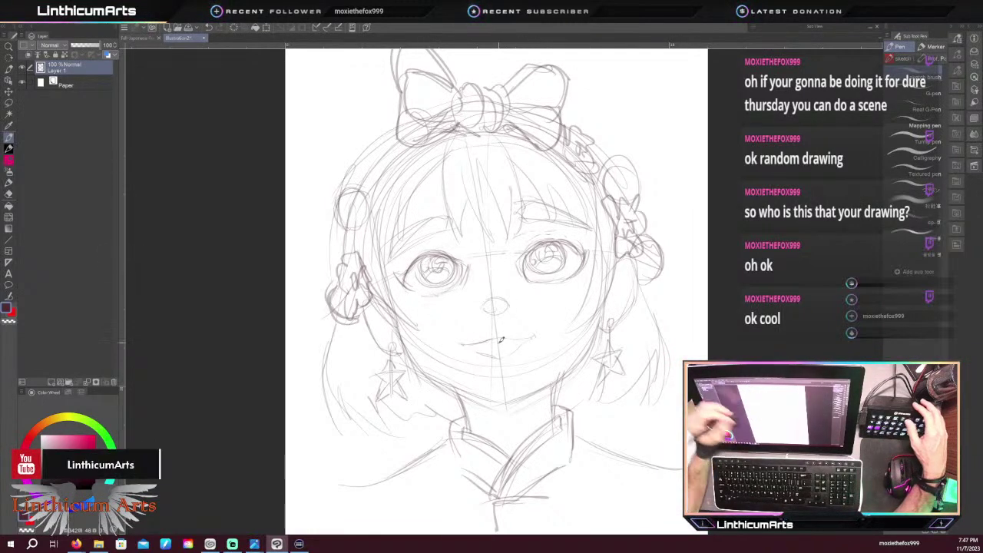
Sketch shoulders and an overlapping wide-lapelled robe below the collar, adding a buttoned placket in the neck opening
{"action": "key", "text": "ctrl+plus"}
{"action": "key", "text": "ctrl+minus"}
{"action": "key", "text": "ctrl+minus"}
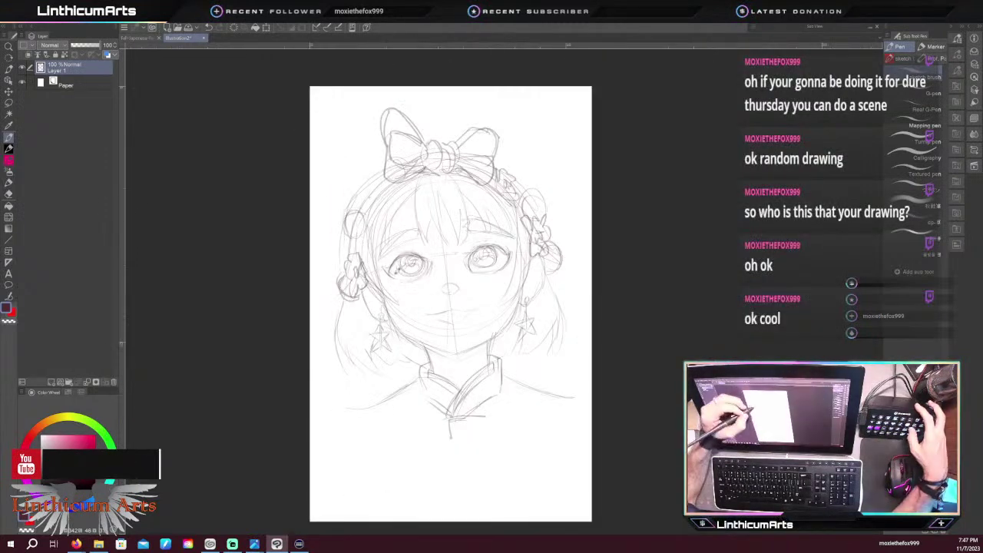
{"action": "left_click_drag", "start_coordinate": [392, 369], "coordinate": [415, 299]}
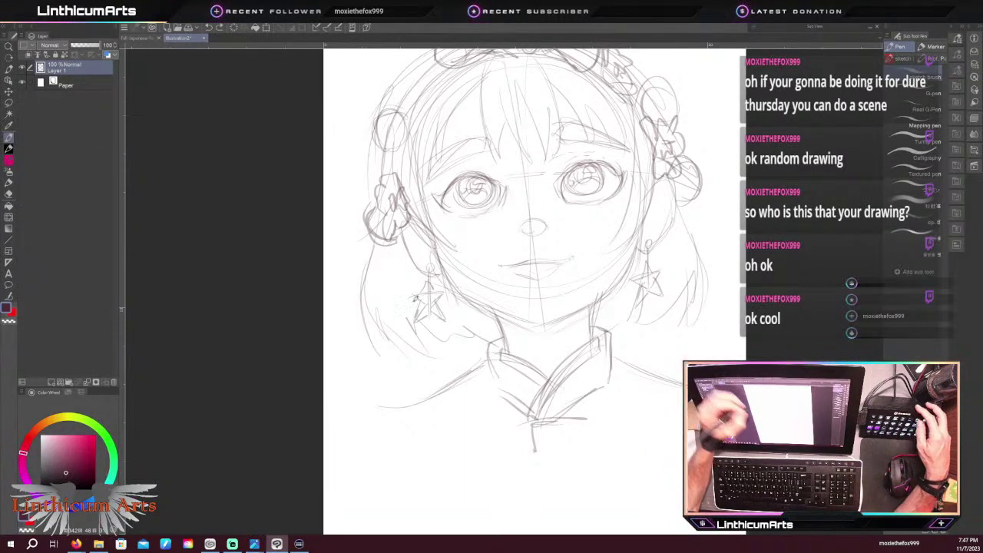
{"action": "key", "text": "ctrl+0"}
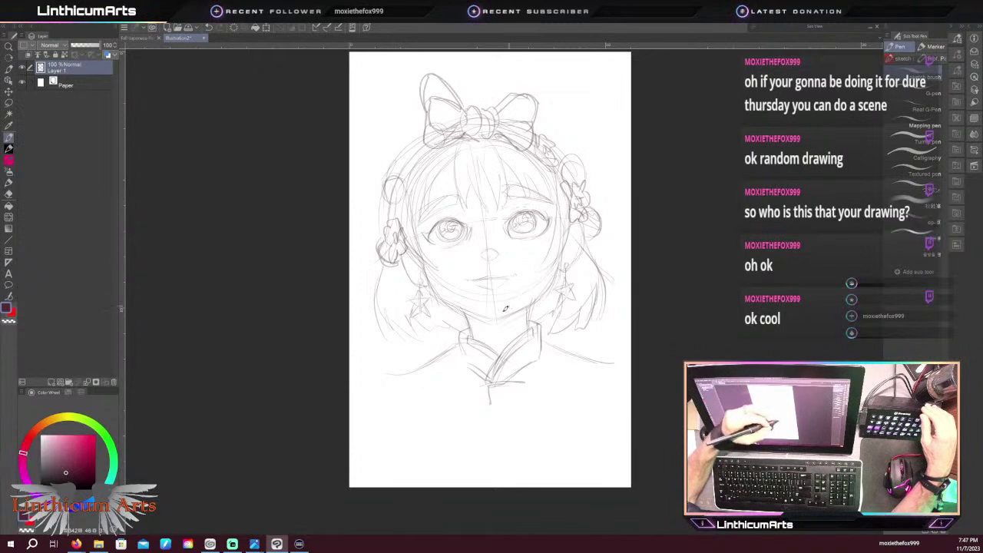
{"action": "left_click_drag", "start_coordinate": [428, 348], "coordinate": [430, 312]}
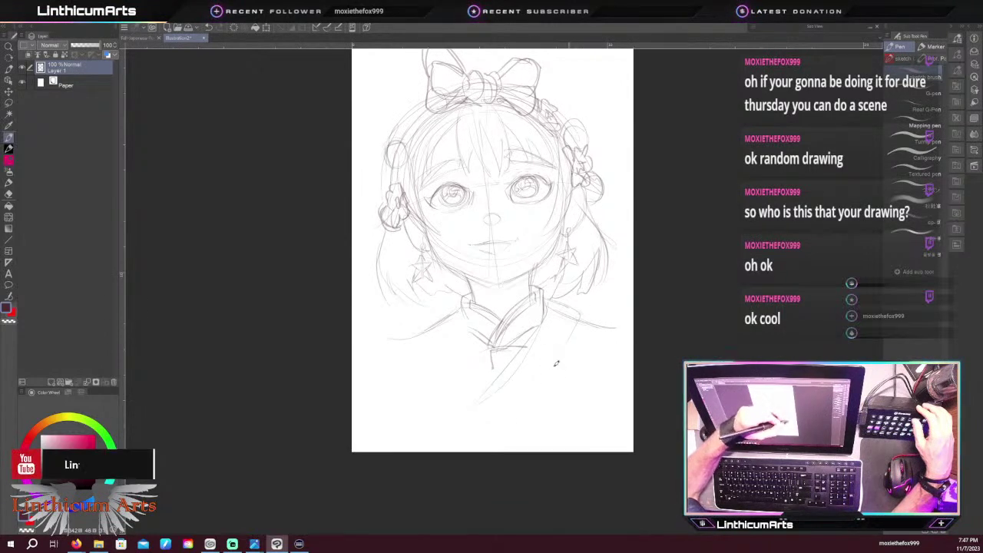
{"action": "left_click_drag", "start_coordinate": [452, 313], "coordinate": [485, 393]}
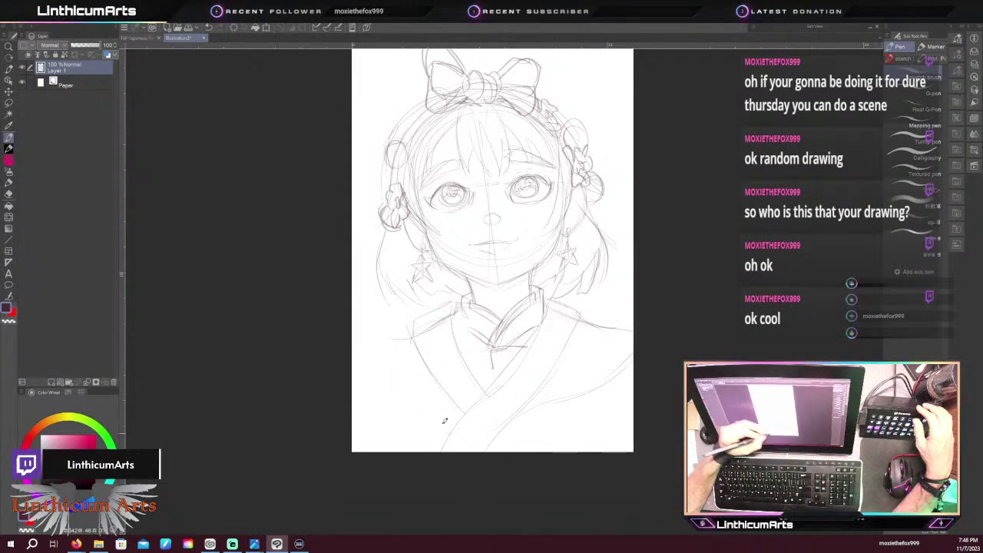
{"action": "left_click_drag", "start_coordinate": [355, 347], "coordinate": [404, 331]}
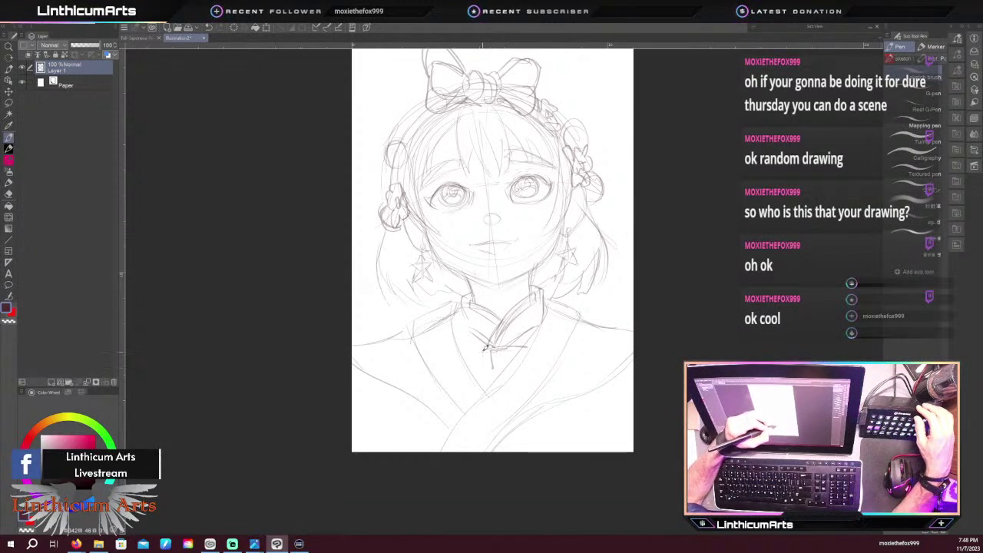
{"action": "mouse_move", "coordinate": [484, 352]}
{"action": "left_mouse_down"}
{"action": "mouse_move", "coordinate": [484, 388]}
{"action": "mouse_move", "coordinate": [494, 390]}
{"action": "left_mouse_up"}
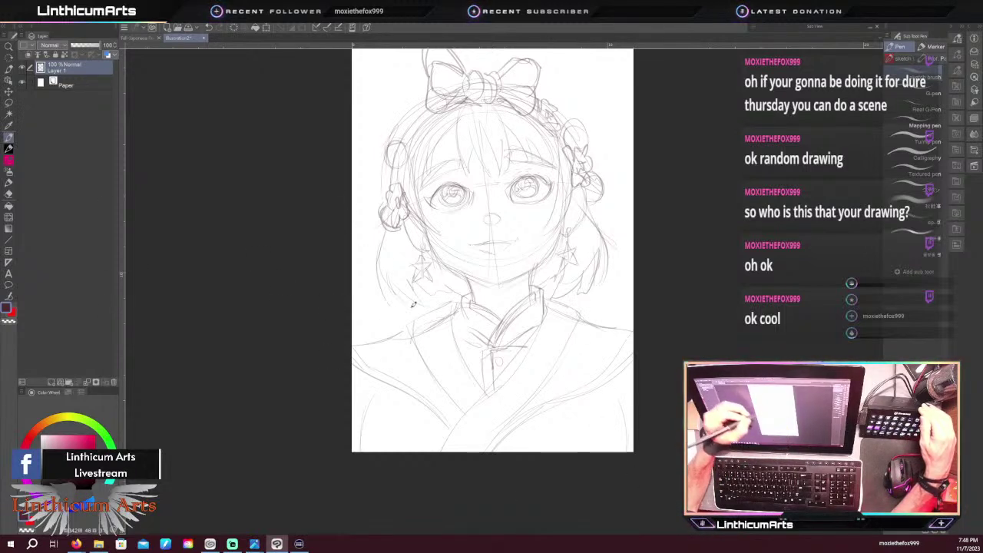
Sketch a pair of branching antlers rising from the head on both sides of the bow
{"action": "left_click_drag", "start_coordinate": [441, 283], "coordinate": [431, 349]}
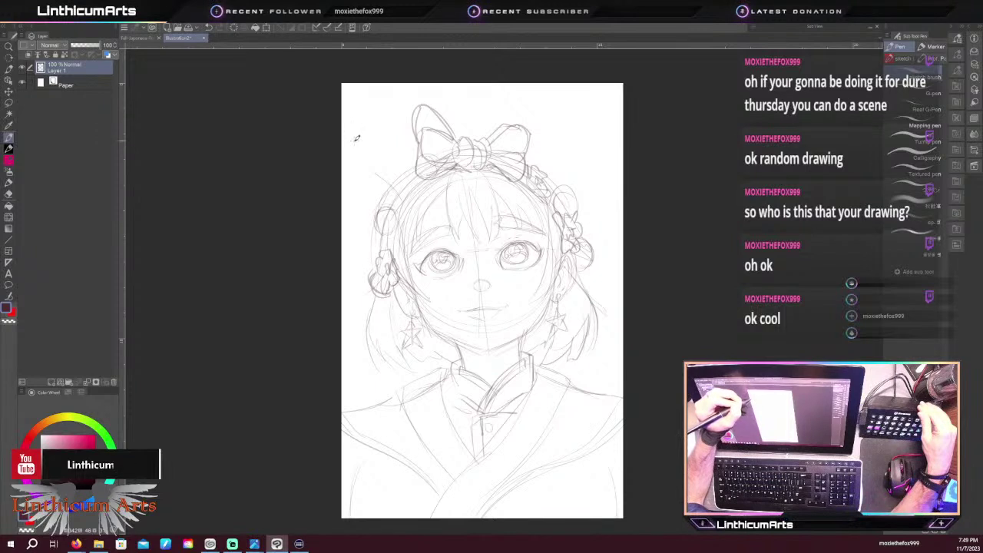
{"action": "left_click_drag", "start_coordinate": [381, 176], "coordinate": [370, 150]}
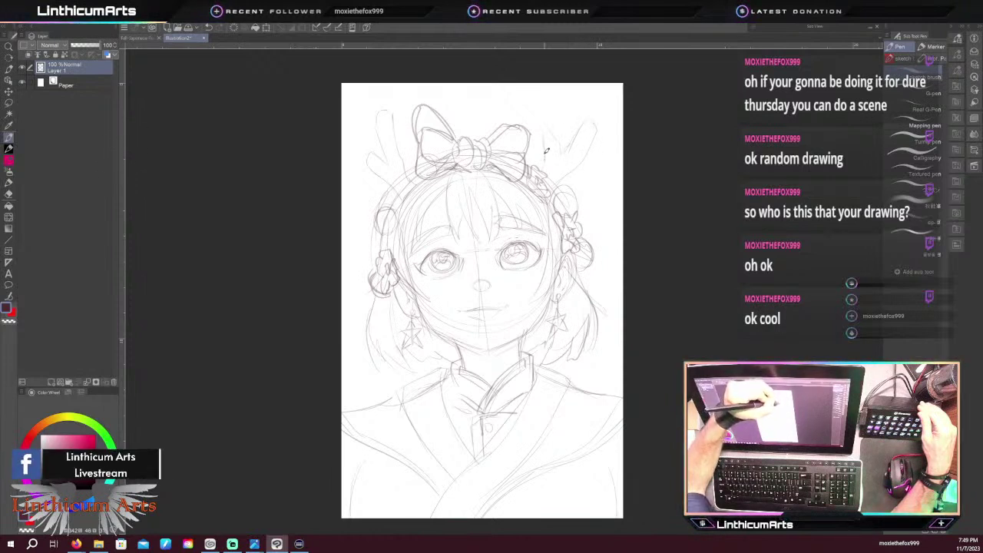
{"action": "left_click_drag", "start_coordinate": [545, 154], "coordinate": [561, 158]}
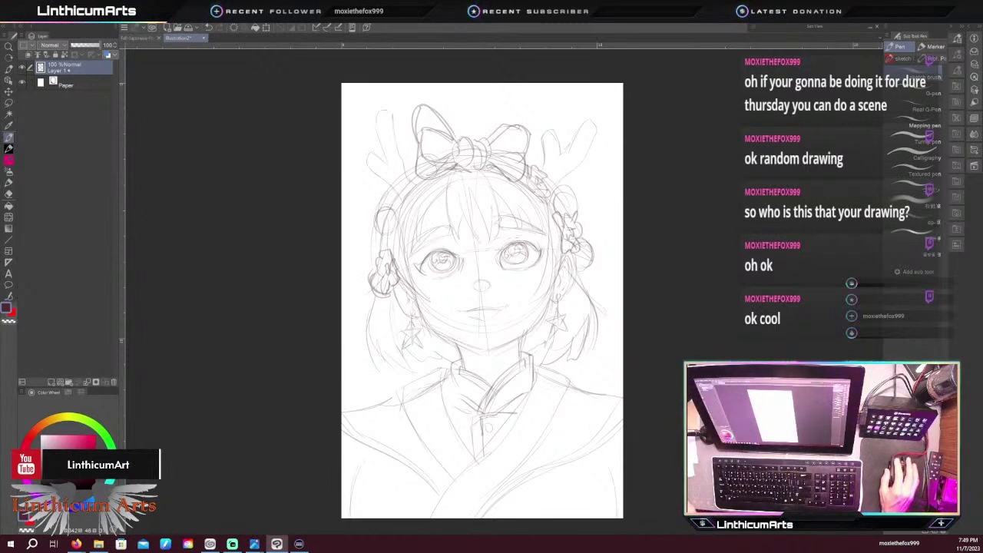
Rename the drawing layer as Sketch
{"action": "double_click", "coordinate": [68, 71]}
{"action": "type", "text": "Ske"}
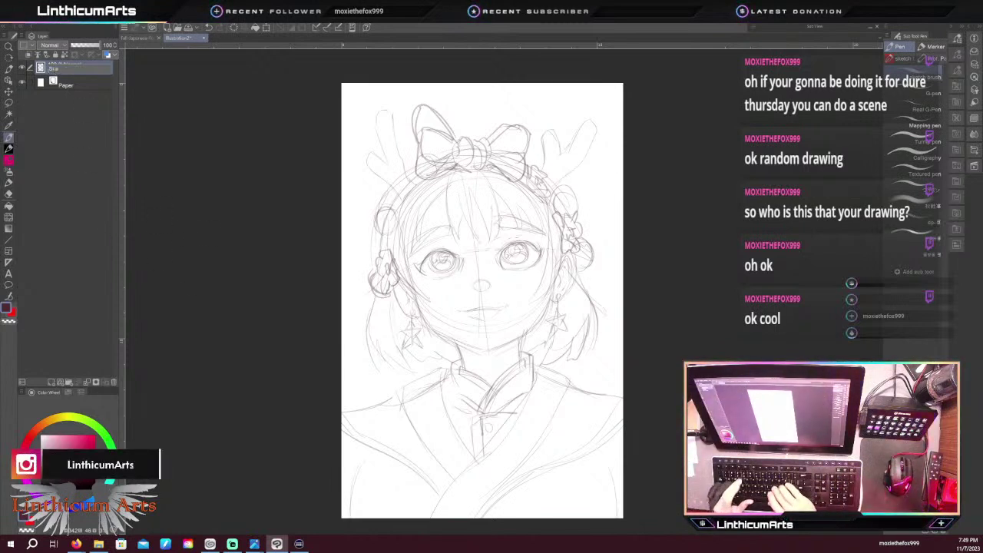
{"action": "type", "text": "tch"}
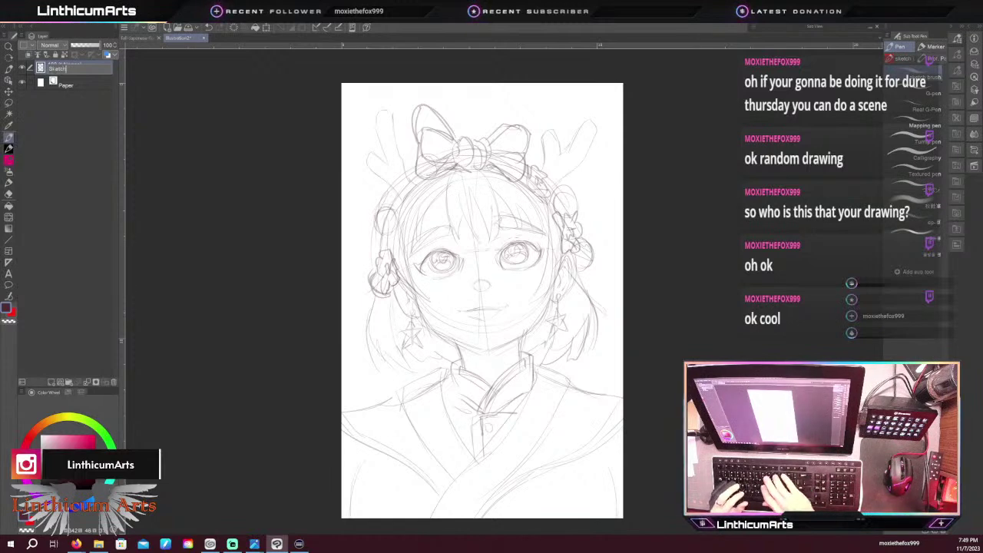
{"action": "key", "text": "Return"}
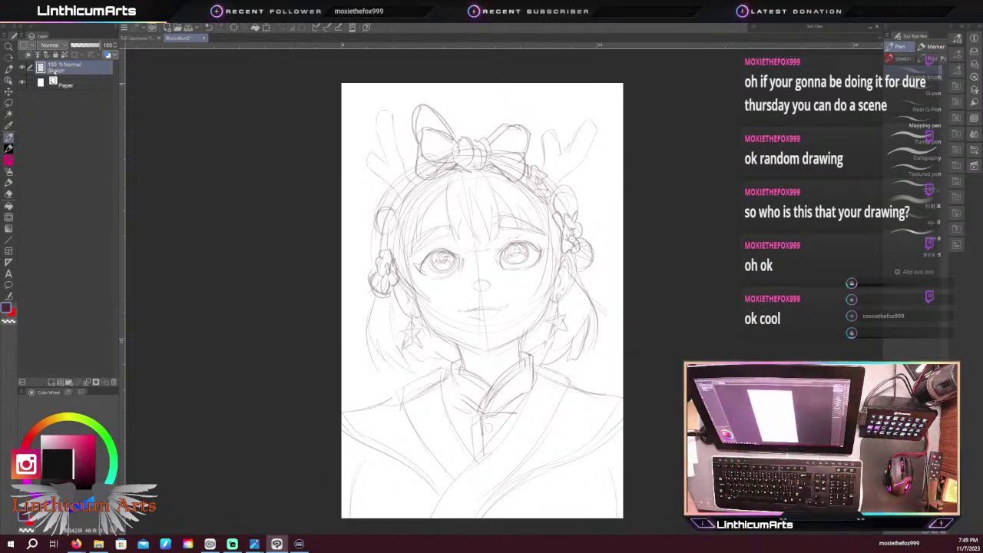
Lasso both eyes, cut and paste them onto a separate layer, clear the selection, and hide that layer
{"action": "key", "text": "ctrl+plus"}
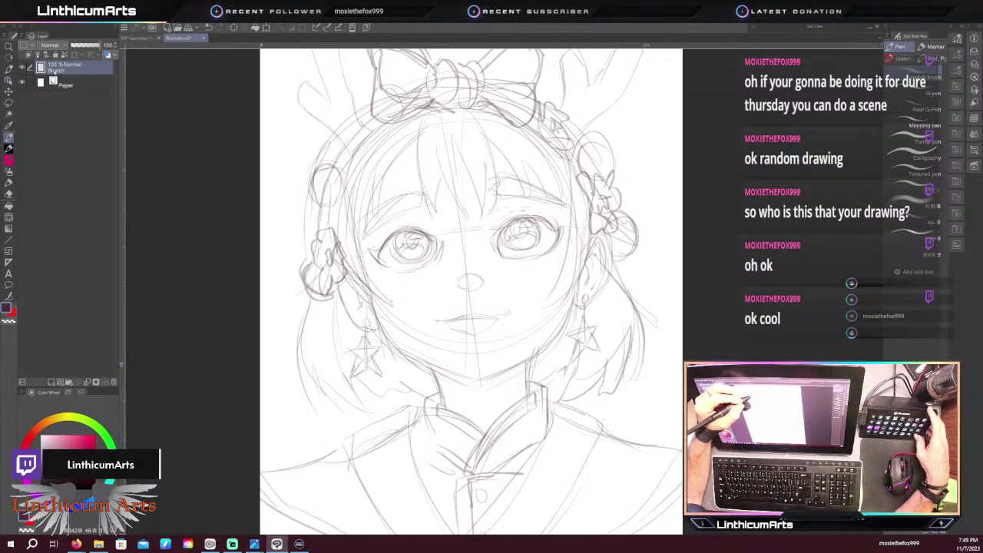
{"action": "key", "text": "ctrl+plus"}
{"action": "left_click_drag", "start_coordinate": [297, 114], "coordinate": [304, 165]}
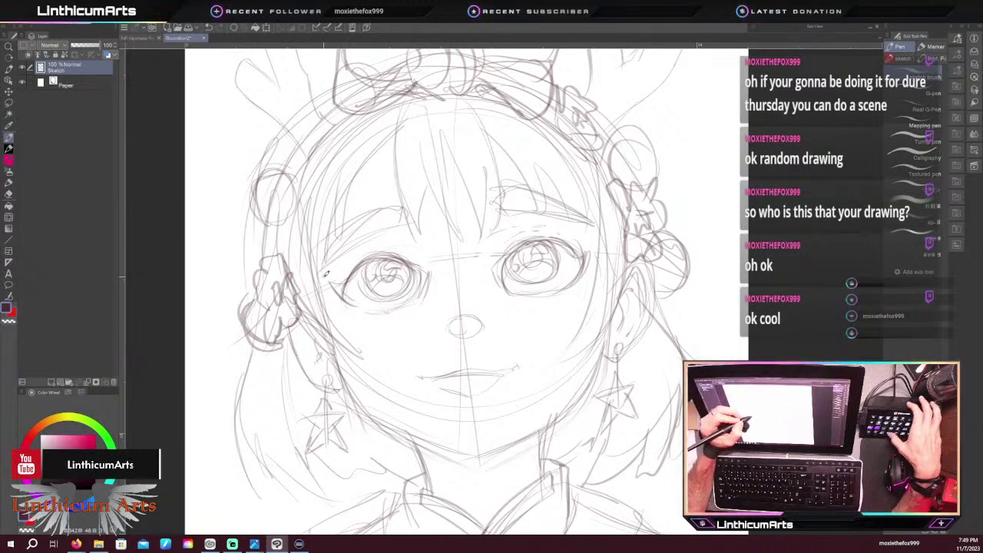
{"action": "key", "text": "m"}
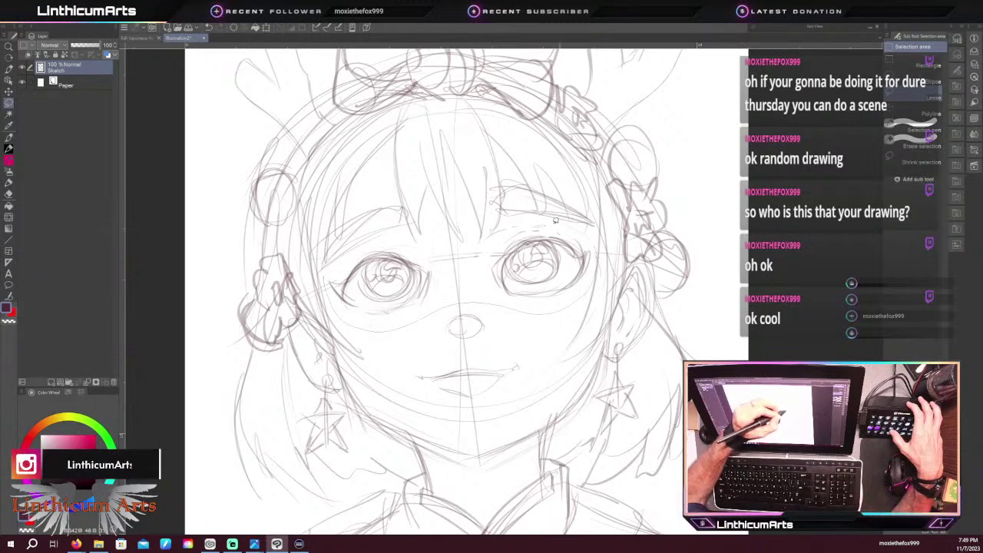
{"action": "left_click_drag", "start_coordinate": [329, 270], "coordinate": [327, 274]}
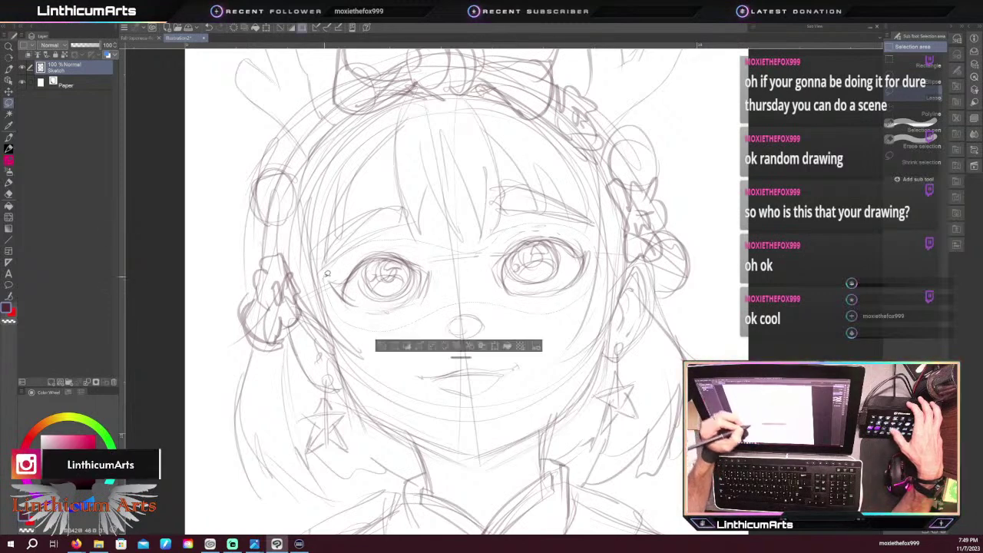
{"action": "left_click", "coordinate": [470, 346]}
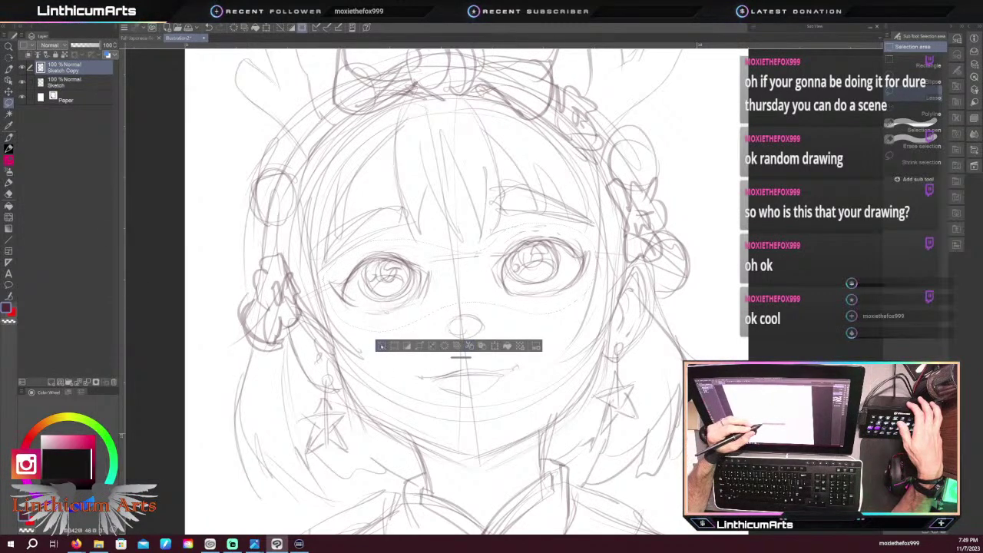
{"action": "key", "text": "ctrl+d"}
{"action": "left_click", "coordinate": [22, 66]}
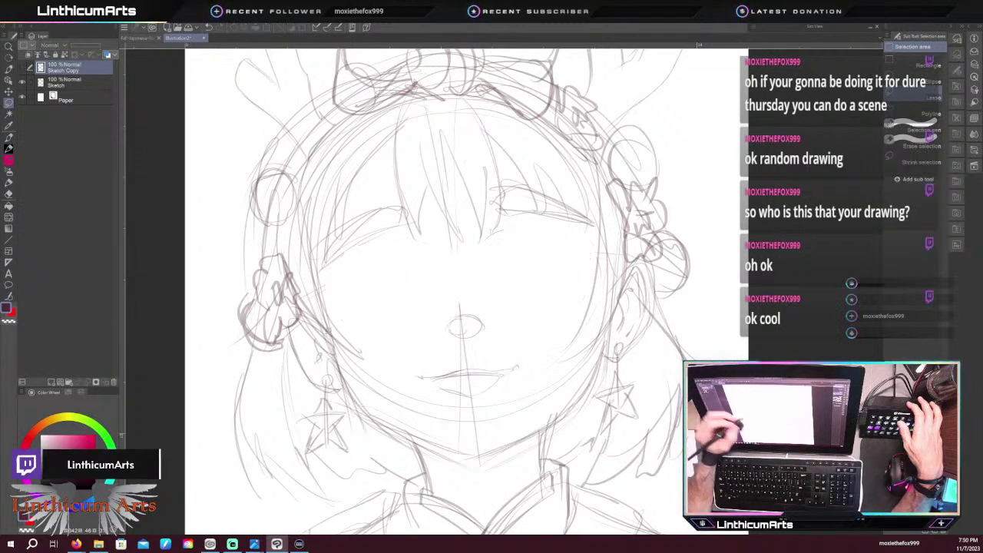
Sketch new, larger eyes on the Sketch layer with the Pen tool, giving both arched upper lids and tall oval irises
{"action": "left_click", "coordinate": [61, 83]}
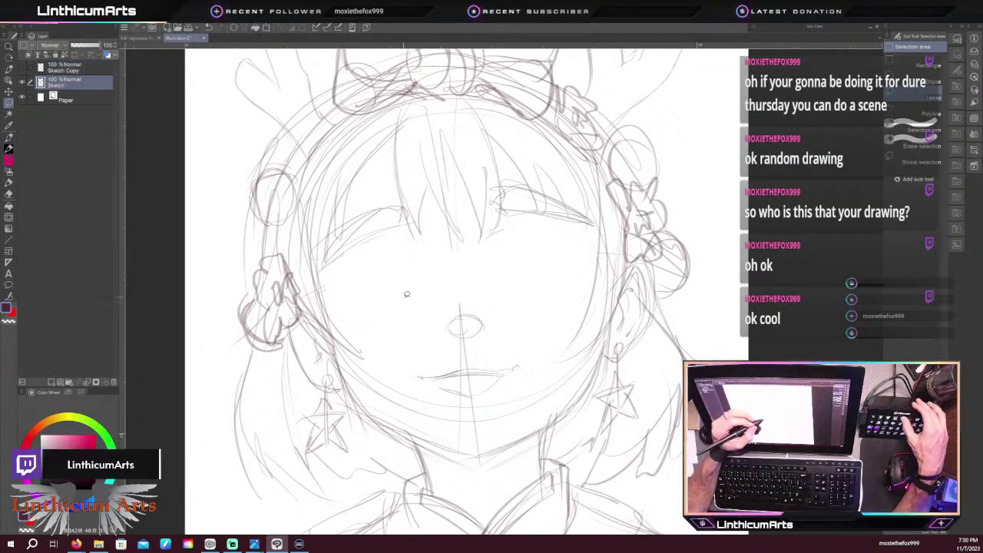
{"action": "key", "text": "p"}
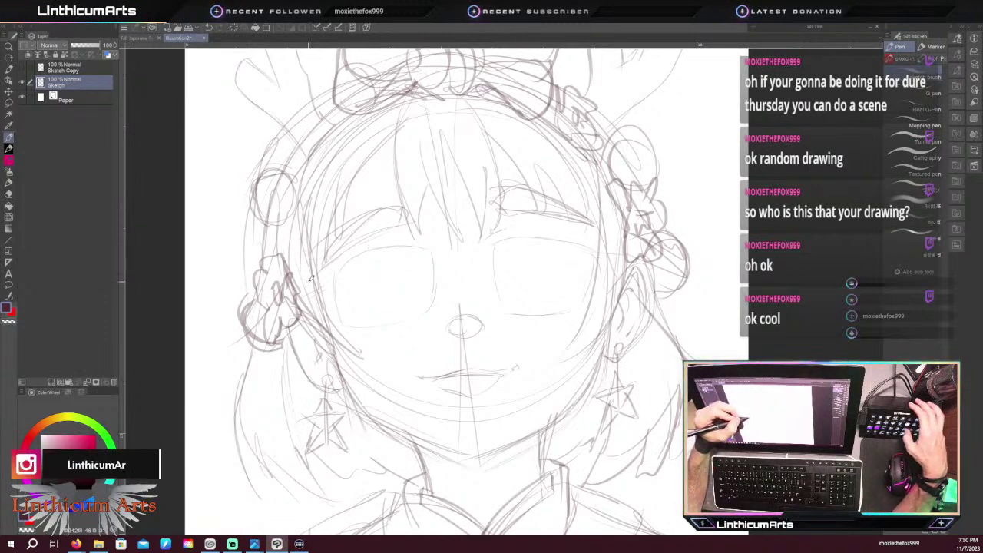
{"action": "key", "text": "h"}
{"action": "key", "text": "h"}
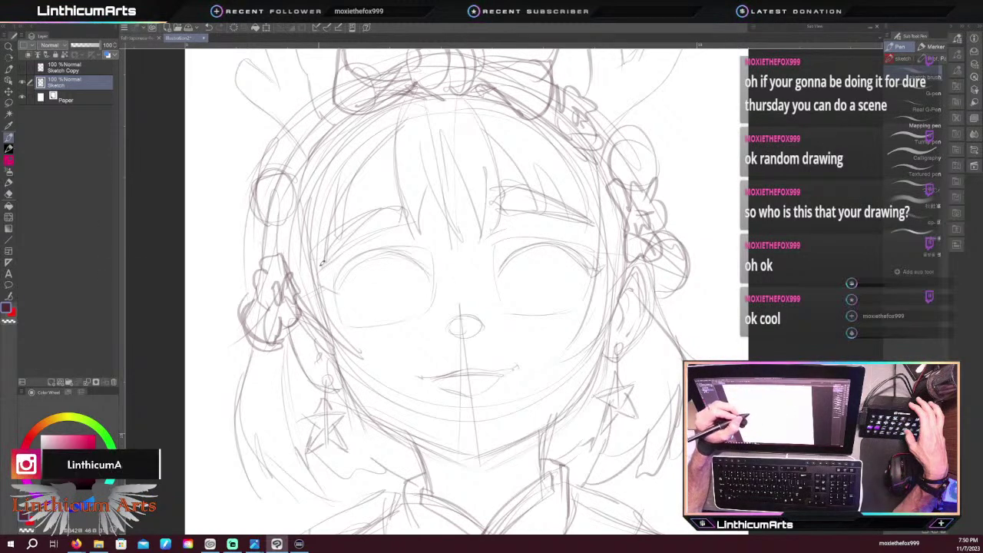
{"action": "left_click_drag", "start_coordinate": [369, 271], "coordinate": [421, 263]}
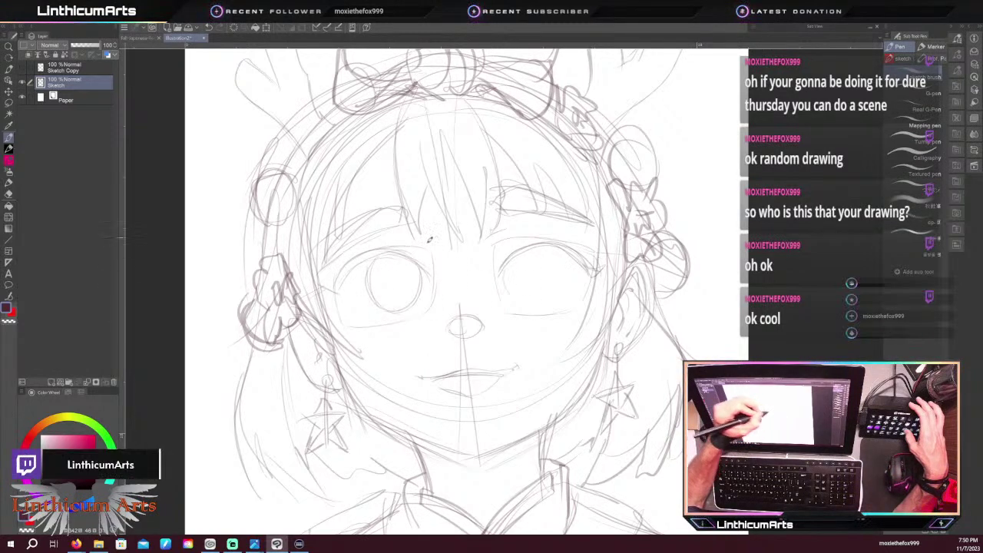
{"action": "mouse_move", "coordinate": [558, 275]}
{"action": "left_mouse_down"}
{"action": "mouse_move", "coordinate": [552, 254]}
{"action": "mouse_move", "coordinate": [510, 273]}
{"action": "left_mouse_up"}
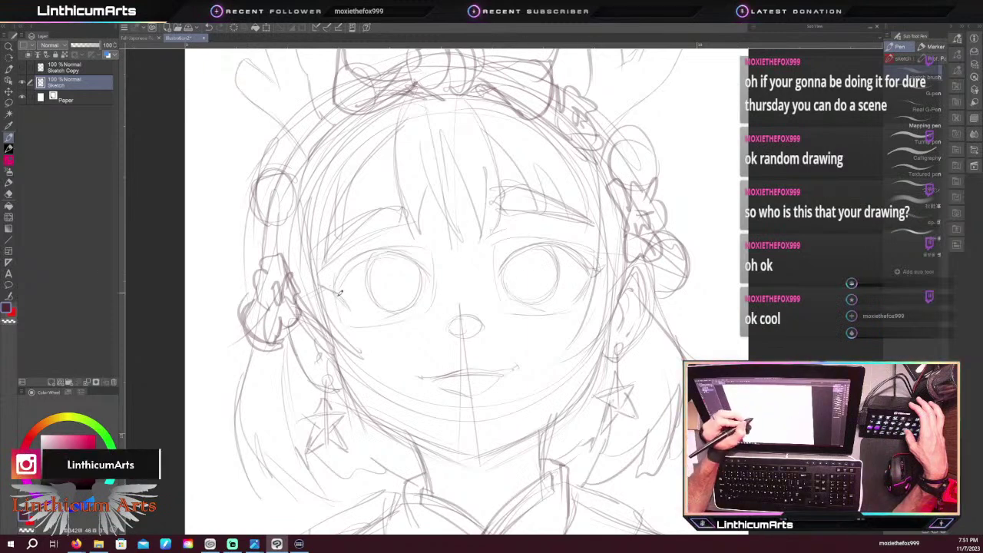
Replace the round pupil start with a star in each iris, adding a smaller star below the one in the character's right eye
{"action": "key", "text": "ctrl+minus"}
{"action": "key", "text": "ctrl+minus"}
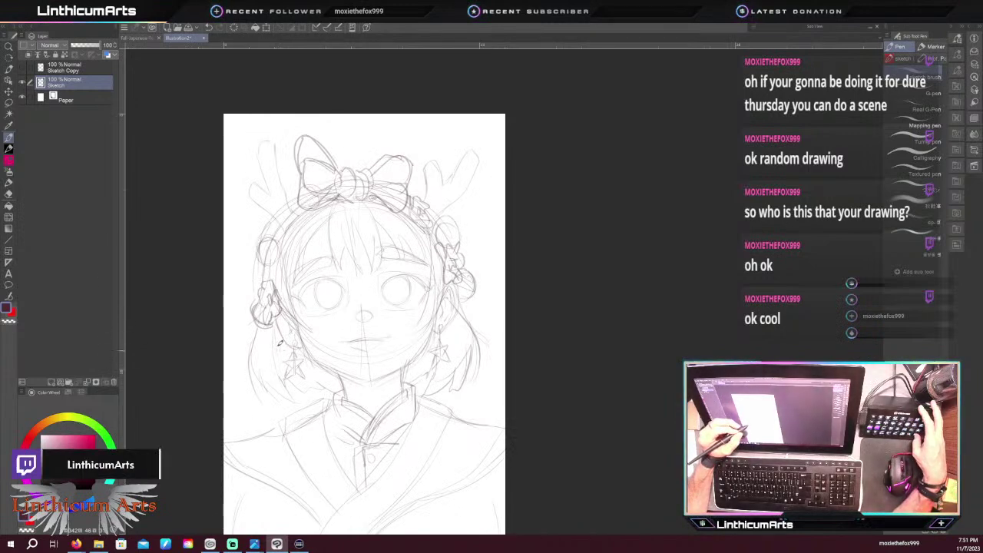
{"action": "key", "text": "ctrl+plus"}
{"action": "key", "text": "ctrl+plus"}
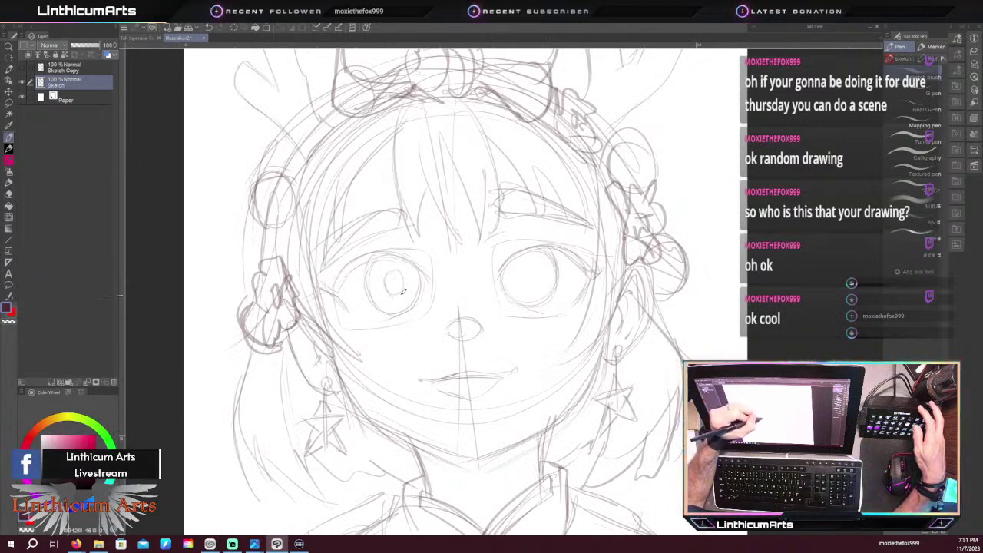
{"action": "key", "text": "ctrl+z"}
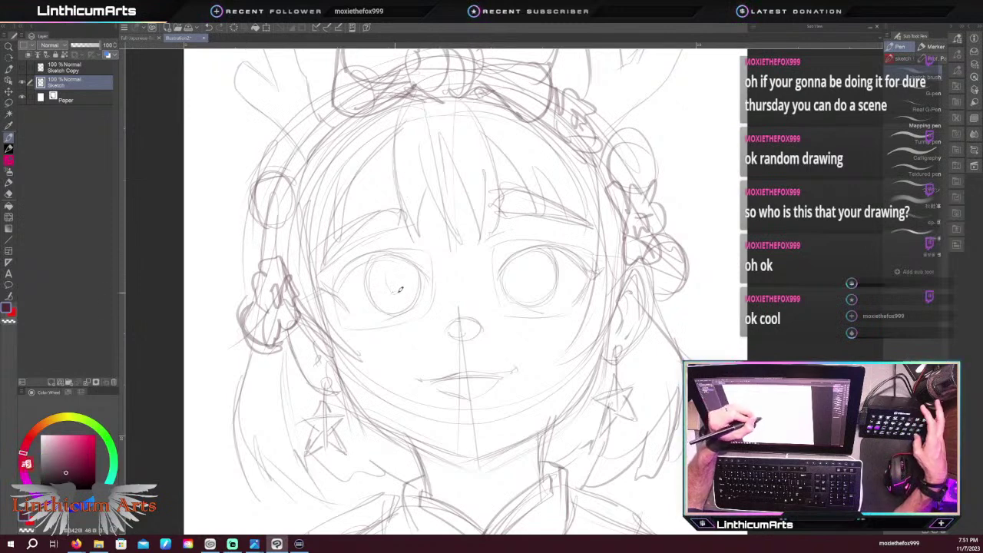
{"action": "scroll", "coordinate": [388, 271], "scroll_direction": "up", "scroll_amount": 2}
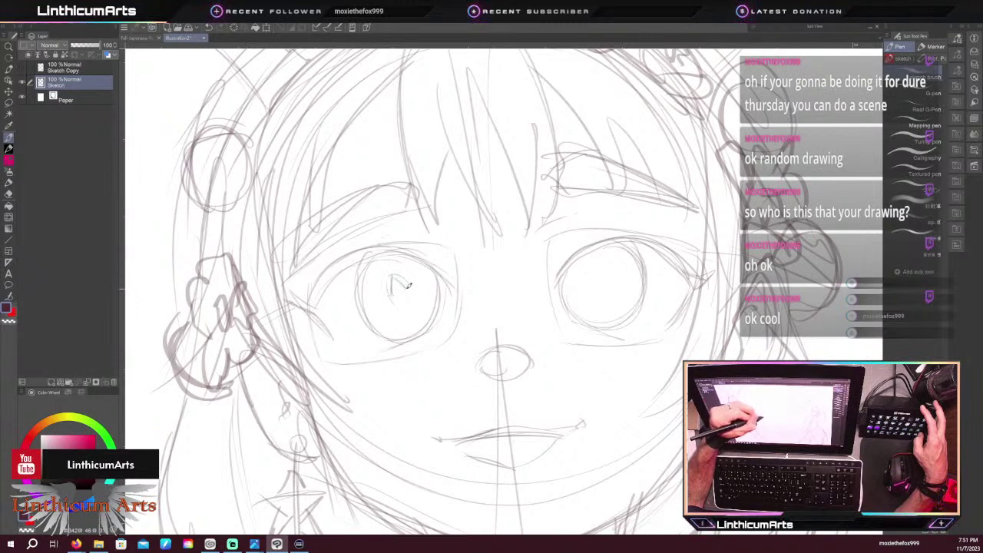
{"action": "mouse_move", "coordinate": [393, 290]}
{"action": "left_mouse_down"}
{"action": "mouse_move", "coordinate": [381, 306]}
{"action": "mouse_move", "coordinate": [419, 282]}
{"action": "mouse_move", "coordinate": [408, 298]}
{"action": "left_mouse_up"}
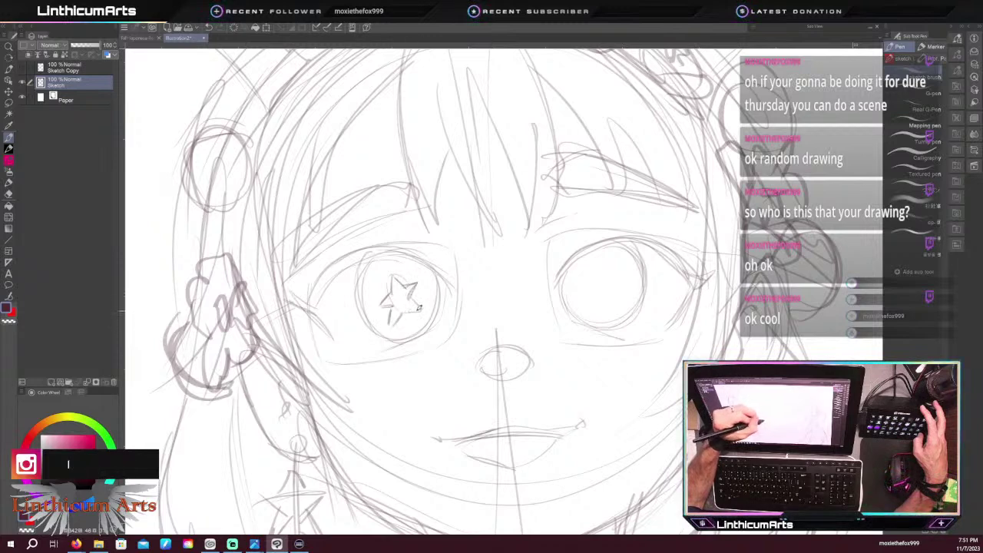
{"action": "left_click_drag", "start_coordinate": [424, 316], "coordinate": [419, 332]}
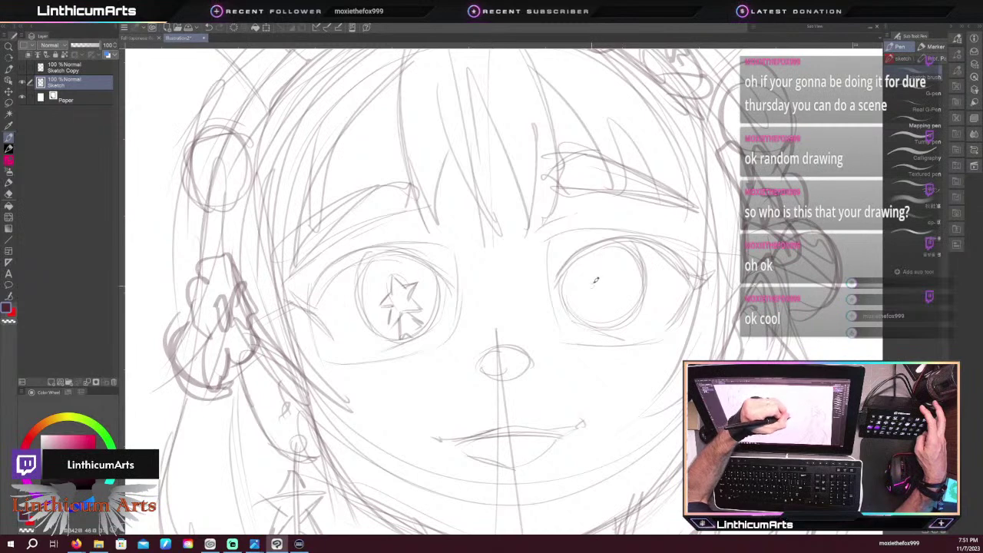
{"action": "mouse_move", "coordinate": [593, 285]}
{"action": "left_mouse_down"}
{"action": "mouse_move", "coordinate": [613, 259]}
{"action": "mouse_move", "coordinate": [601, 273]}
{"action": "mouse_move", "coordinate": [611, 261]}
{"action": "mouse_move", "coordinate": [617, 272]}
{"action": "mouse_move", "coordinate": [591, 274]}
{"action": "mouse_move", "coordinate": [596, 287]}
{"action": "mouse_move", "coordinate": [600, 273]}
{"action": "mouse_move", "coordinate": [633, 283]}
{"action": "mouse_move", "coordinate": [591, 302]}
{"action": "left_mouse_up"}
{"action": "key", "text": "ctrl+z"}
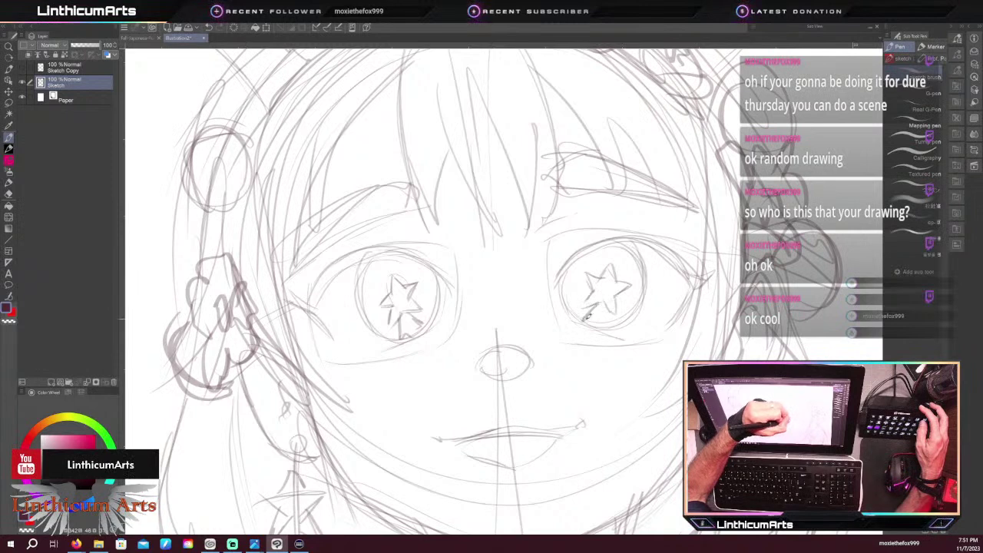
Lower the Sketch layer's opacity to 60% and add a new vector layer above Sketch Copy for the line art
{"action": "scroll", "coordinate": [569, 277], "scroll_direction": "down", "scroll_amount": 3}
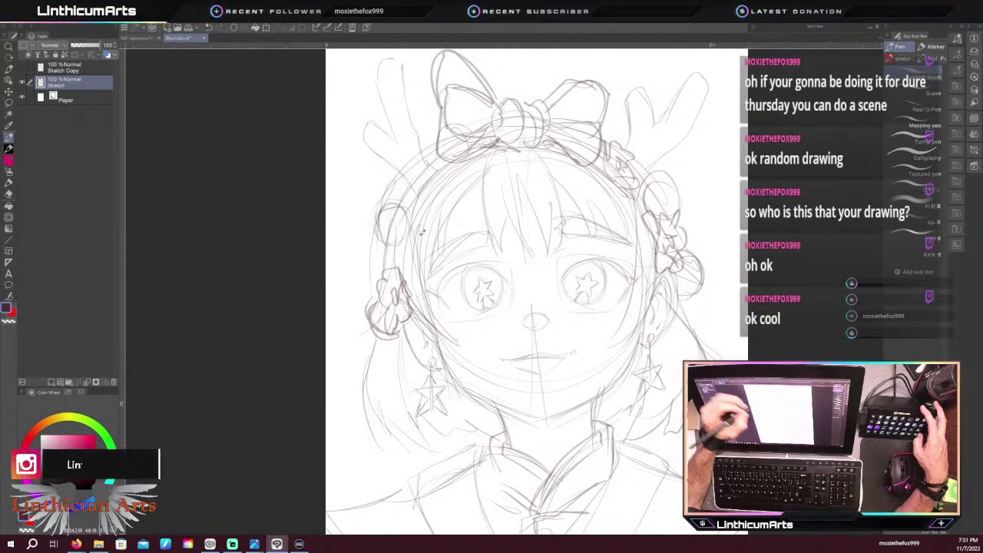
{"action": "scroll", "coordinate": [424, 202], "scroll_direction": "up", "scroll_amount": 1}
{"action": "left_click_drag", "start_coordinate": [447, 403], "coordinate": [369, 324]}
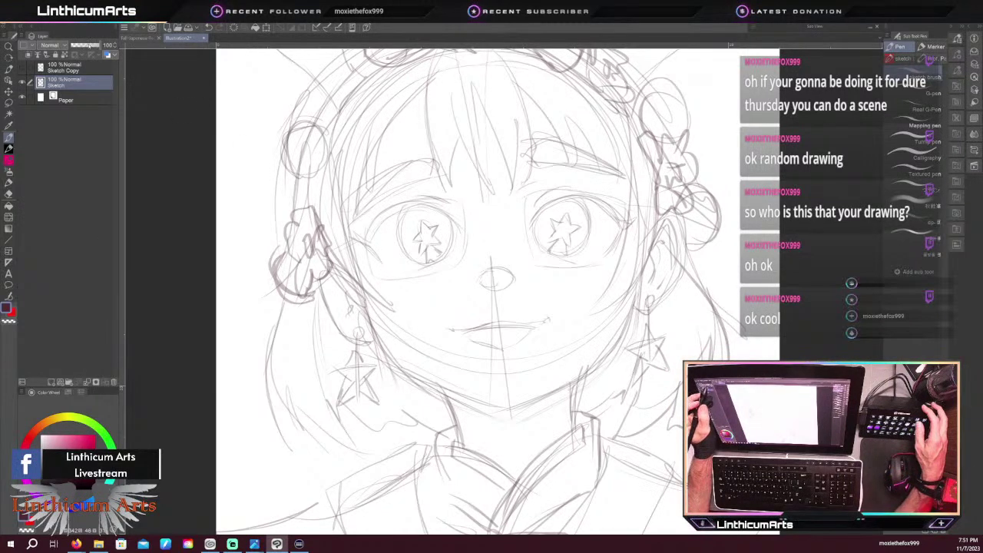
{"action": "left_click", "coordinate": [89, 45]}
{"action": "left_click", "coordinate": [65, 68]}
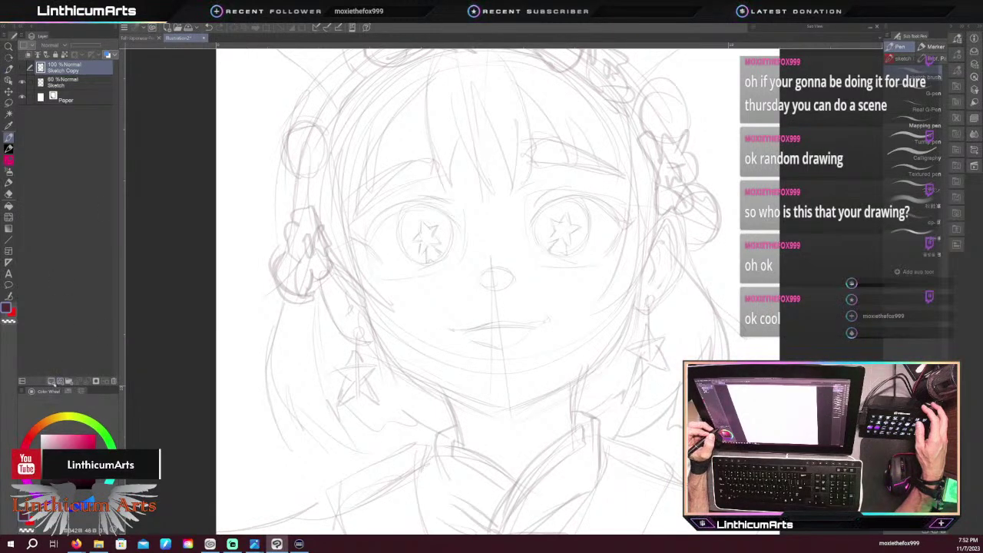
{"action": "left_click", "coordinate": [51, 382]}
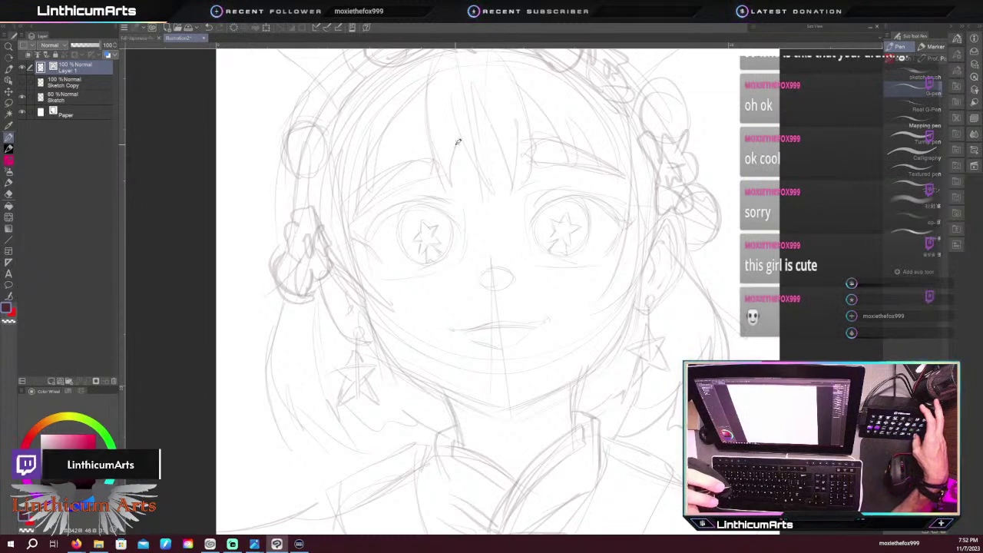
Check the line art in the other open illustration and return to the portrait
{"action": "scroll", "coordinate": [458, 142], "scroll_direction": "down", "scroll_amount": 2}
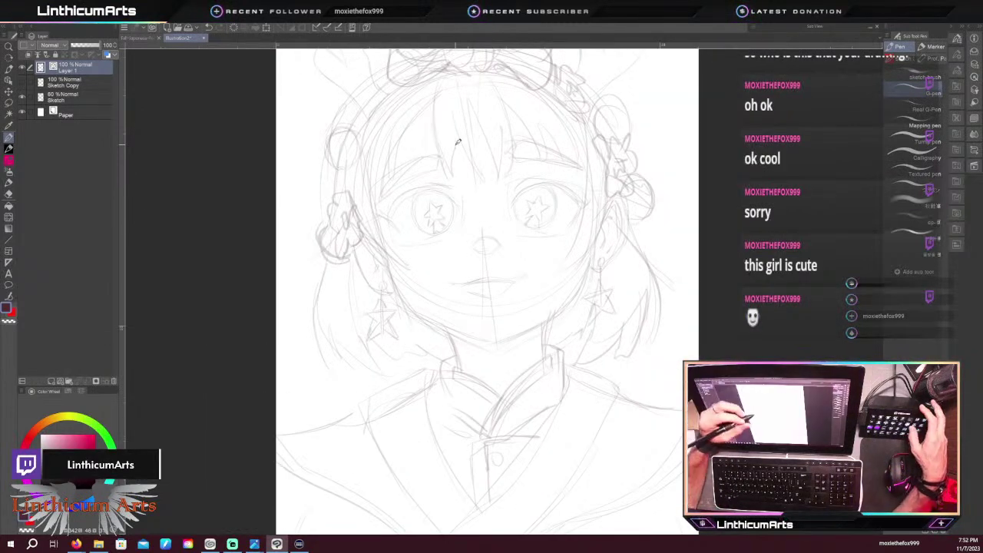
{"action": "left_click_drag", "start_coordinate": [455, 144], "coordinate": [463, 215]}
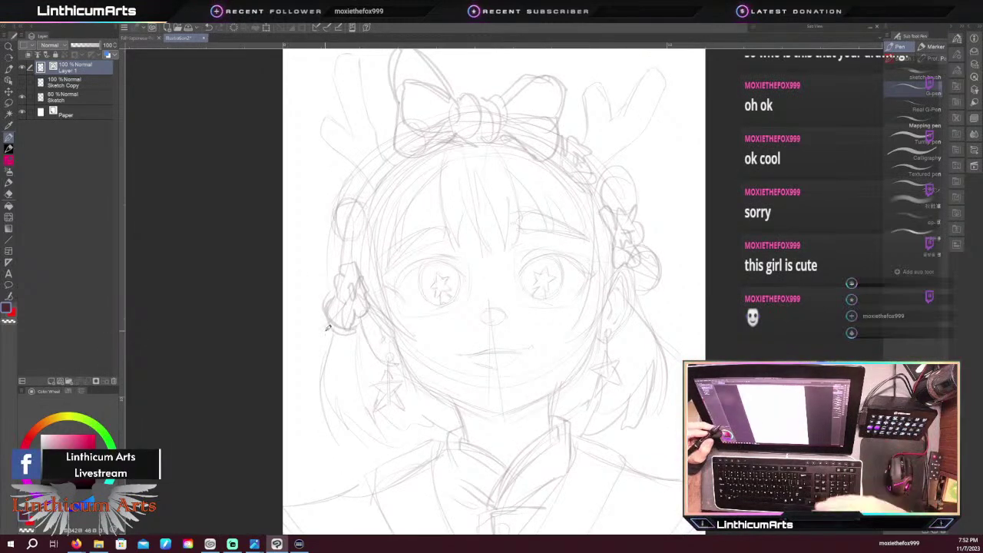
{"action": "key", "text": "ctrl+plus"}
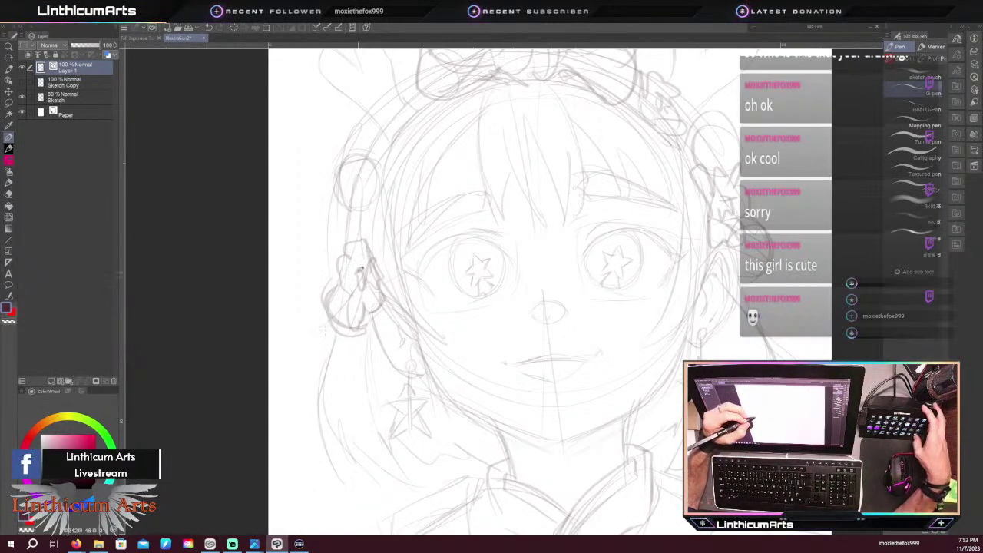
{"action": "key", "text": "ctrl+plus"}
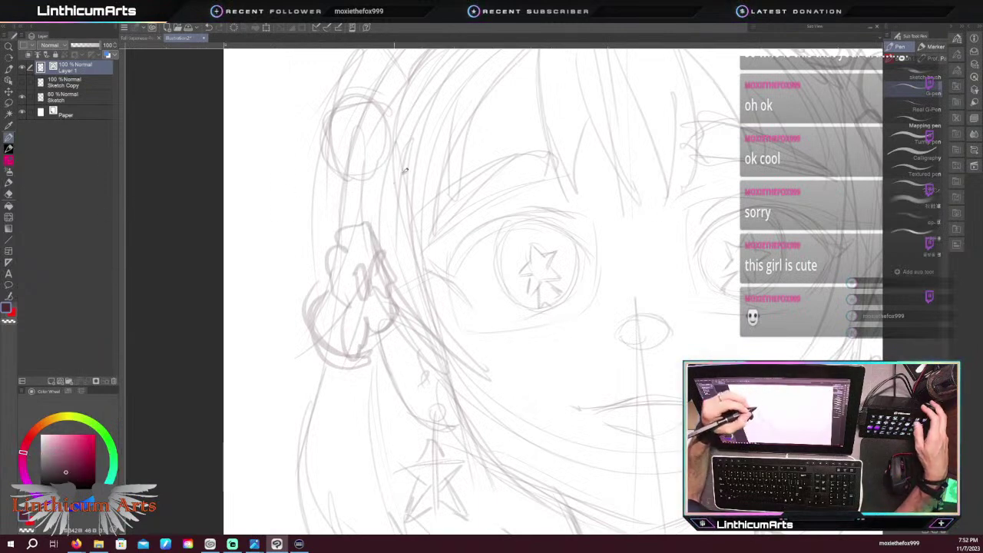
{"action": "left_click_drag", "start_coordinate": [659, 215], "coordinate": [499, 271]}
{"action": "left_click", "coordinate": [141, 37]}
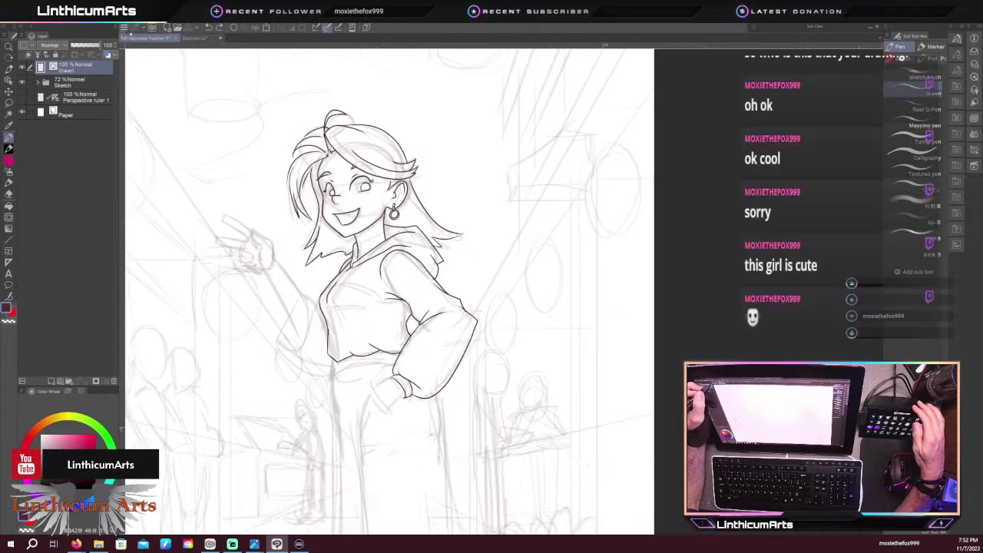
{"action": "left_click", "coordinate": [193, 38]}
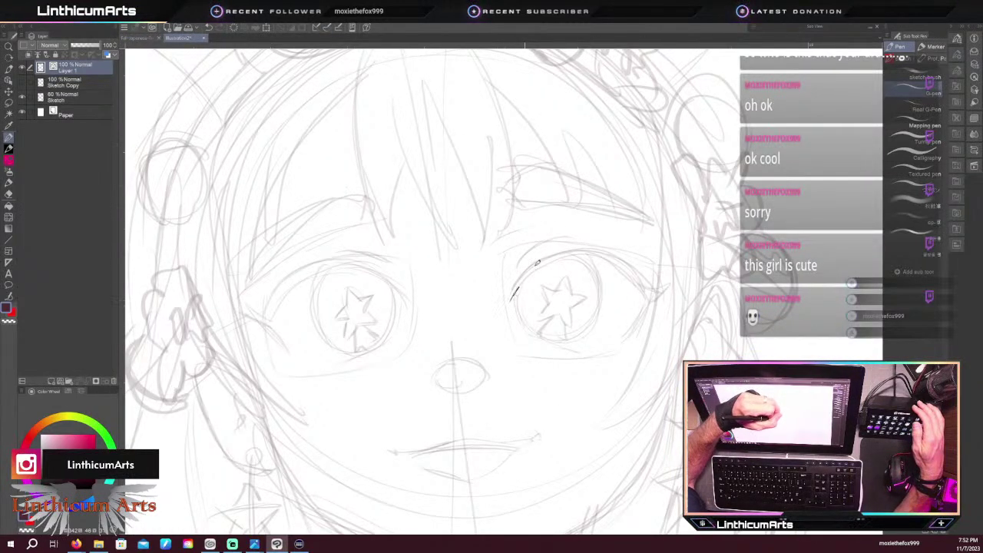
{"action": "key", "text": "ctrl+z"}
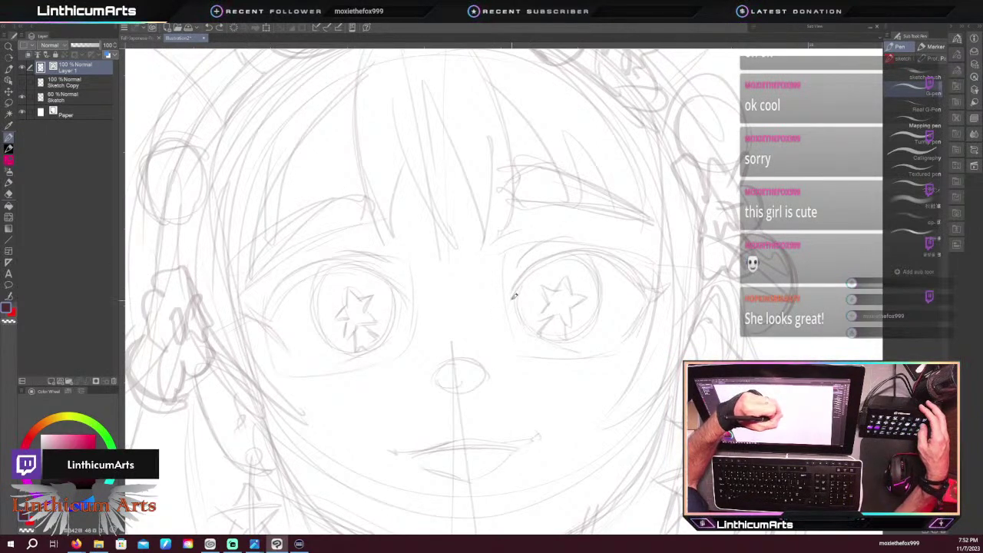
{"action": "left_click_drag", "start_coordinate": [544, 260], "coordinate": [513, 297]}
{"action": "key", "text": "ctrl+z"}
{"action": "scroll", "coordinate": [520, 289], "scroll_direction": "down", "scroll_amount": 2}
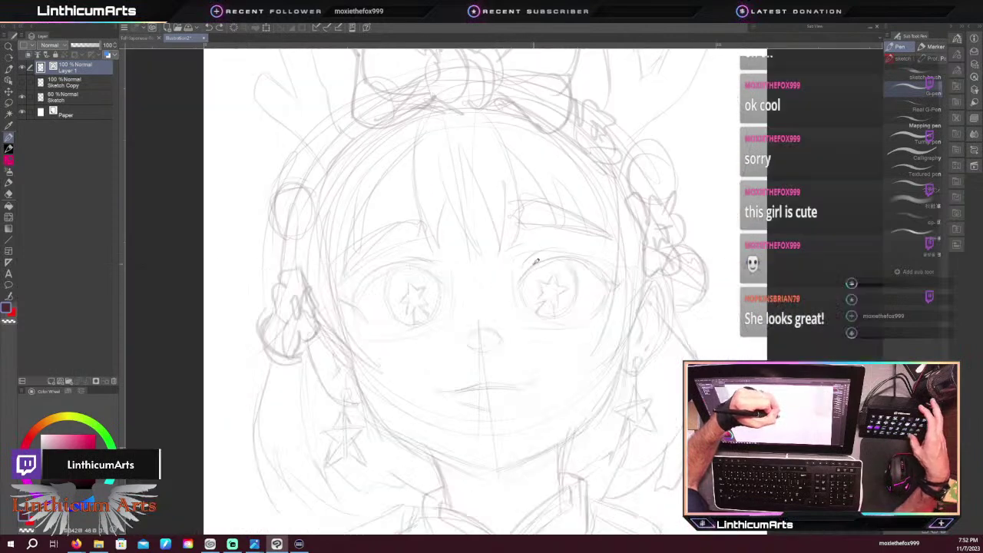
{"action": "left_click_drag", "start_coordinate": [520, 287], "coordinate": [557, 261]}
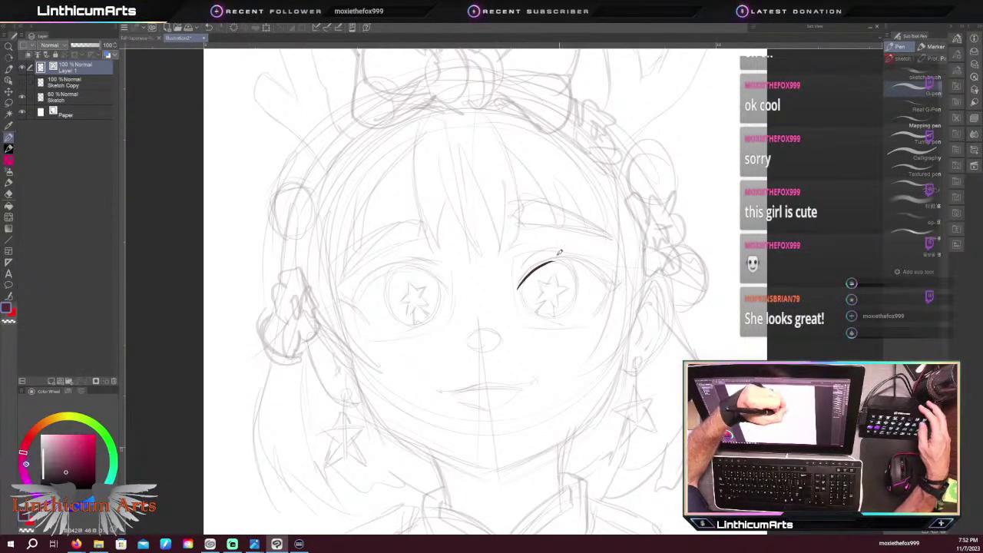
{"action": "key", "text": "ctrl+z"}
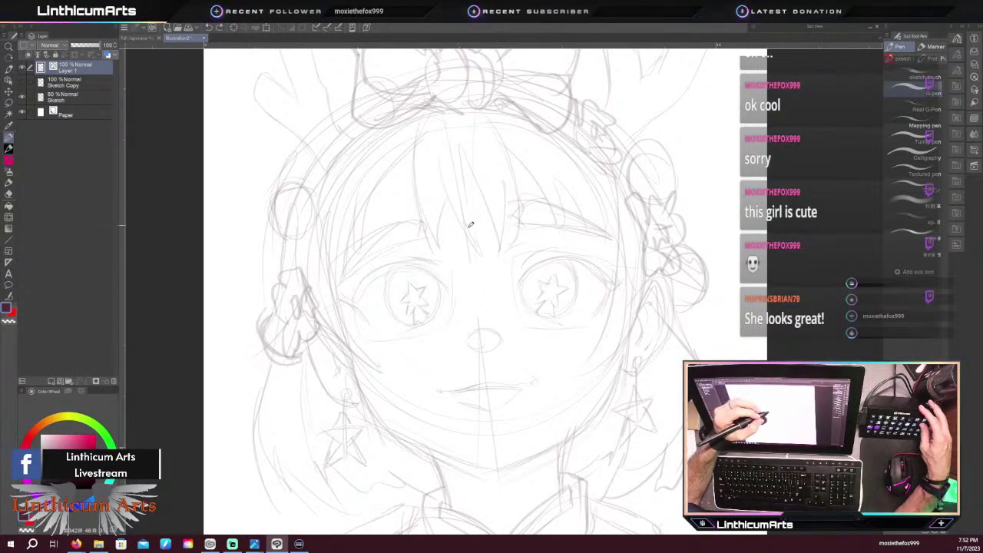
Ink the upper lash line of the character's left eye with the G-pen, adding pointed lashes and a flared outer corner and thickening its curve
{"action": "mouse_move", "coordinate": [519, 286]}
{"action": "left_mouse_down"}
{"action": "mouse_move", "coordinate": [556, 256]}
{"action": "mouse_move", "coordinate": [620, 285]}
{"action": "left_mouse_up"}
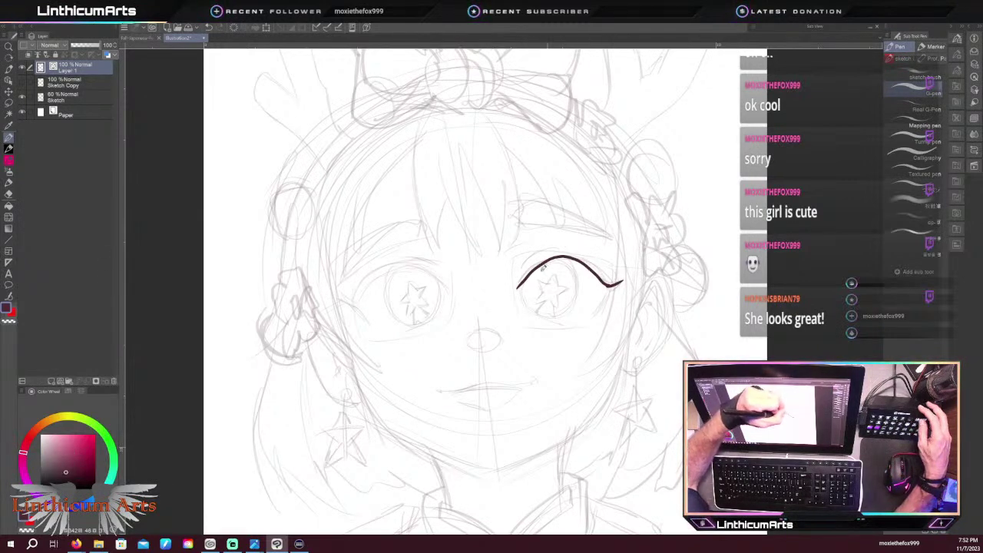
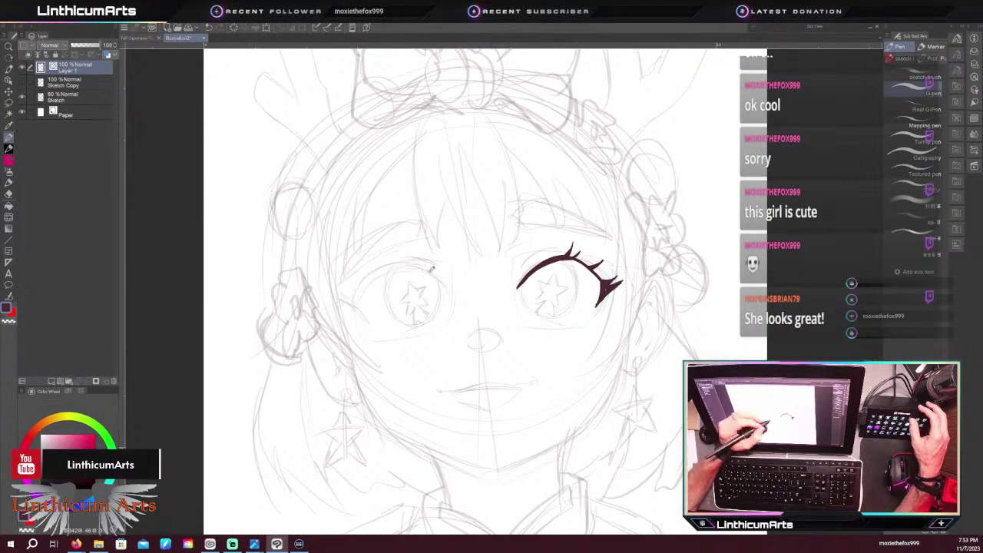
{"action": "left_click_drag", "start_coordinate": [431, 268], "coordinate": [527, 183]}
{"action": "left_click_drag", "start_coordinate": [495, 406], "coordinate": [417, 266]}
{"action": "left_click_drag", "start_coordinate": [481, 220], "coordinate": [469, 335]}
{"action": "key", "text": "ctrl+plus"}
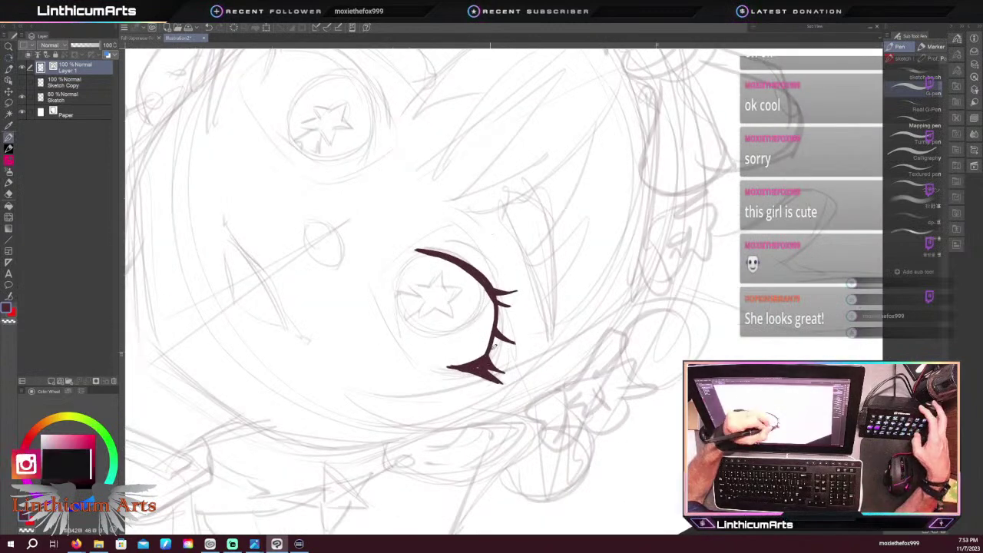
{"action": "left_click_drag", "start_coordinate": [488, 347], "coordinate": [492, 297]}
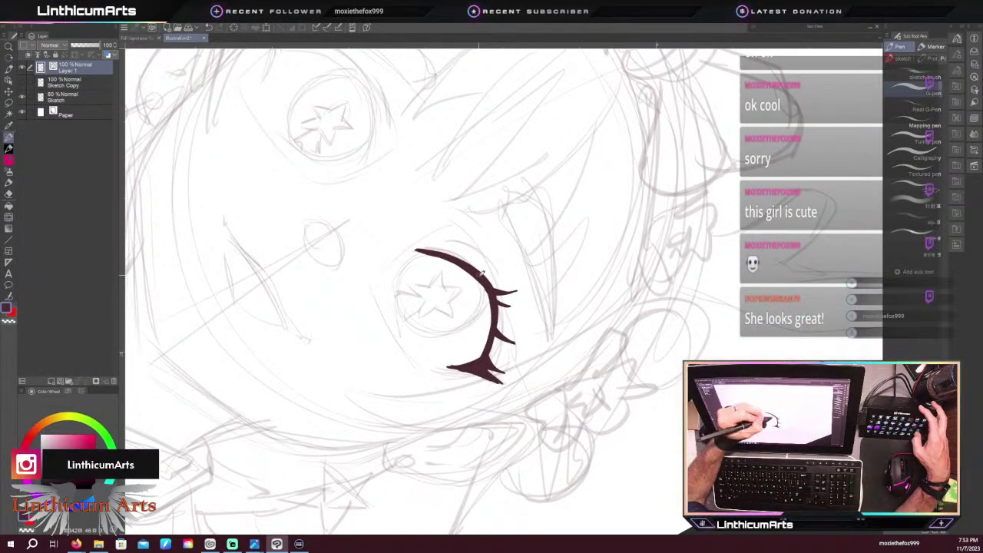
{"action": "left_click_drag", "start_coordinate": [485, 359], "coordinate": [498, 303]}
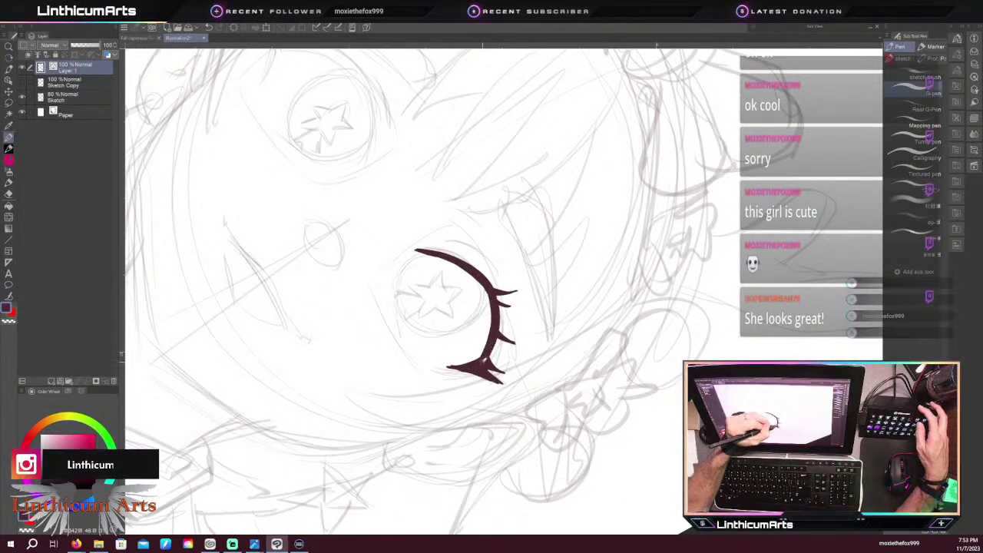
{"action": "left_click_drag", "start_coordinate": [484, 358], "coordinate": [491, 319]}
{"action": "mouse_move", "coordinate": [480, 360]}
{"action": "left_mouse_down"}
{"action": "mouse_move", "coordinate": [486, 277]}
{"action": "mouse_move", "coordinate": [491, 335]}
{"action": "mouse_move", "coordinate": [466, 269]}
{"action": "left_mouse_up"}
{"action": "key", "text": "ctrl+at"}
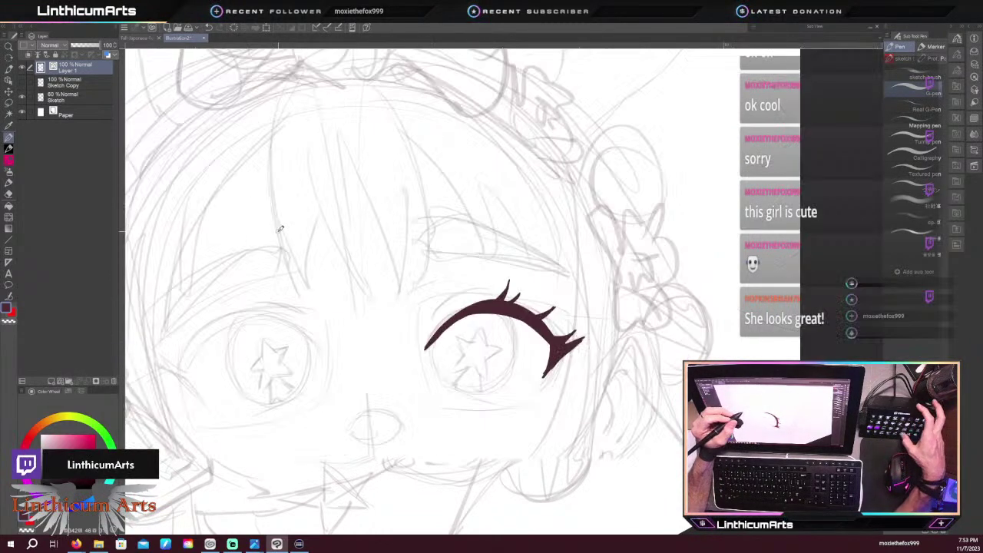
Ink a short curved eyelid crease above the inner half of the character's left upper lash line
{"action": "key", "text": "ctrl+minus"}
{"action": "key", "text": "ctrl+plus"}
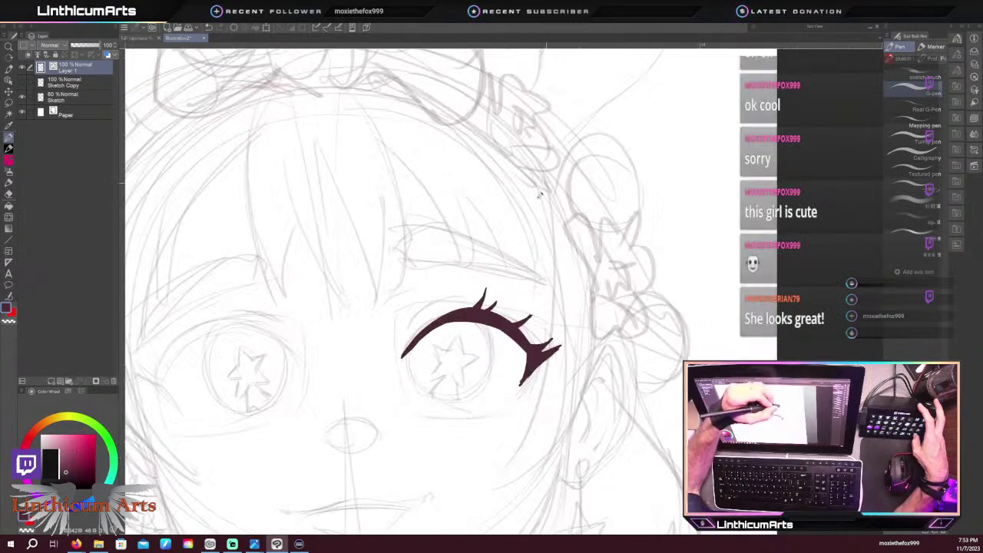
{"action": "left_click_drag", "start_coordinate": [411, 323], "coordinate": [444, 300]}
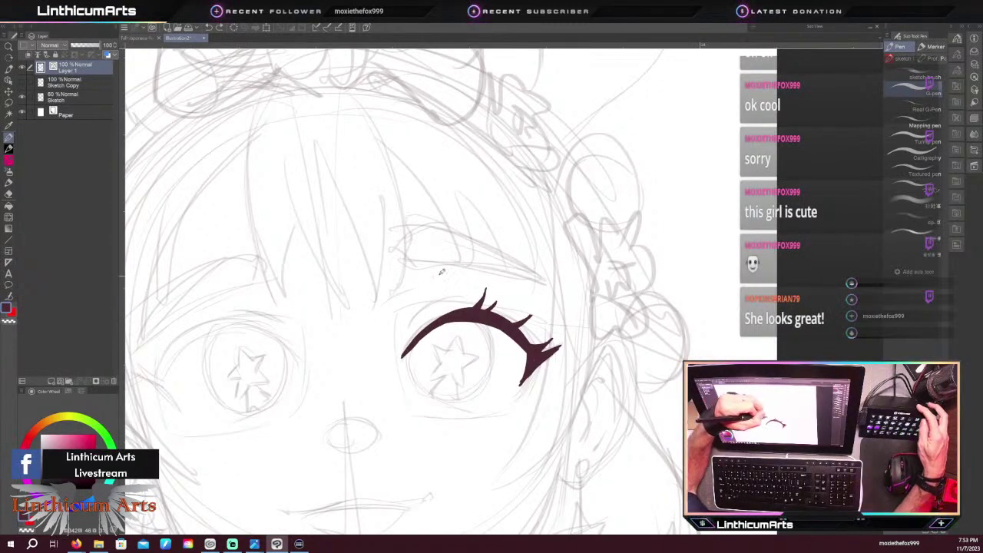
{"action": "left_click_drag", "start_coordinate": [407, 333], "coordinate": [453, 295]}
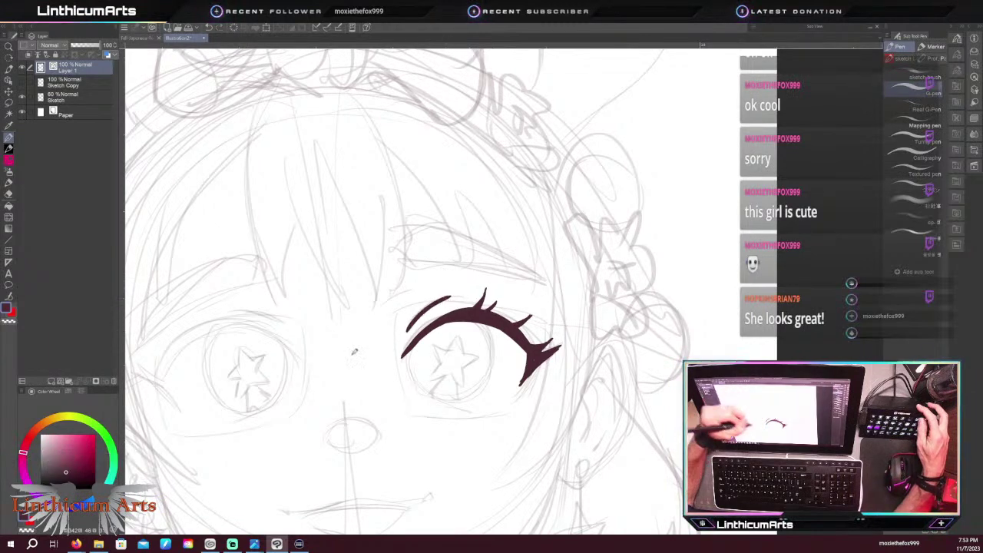
{"action": "key", "text": "ctrl+z"}
{"action": "left_click_drag", "start_coordinate": [409, 333], "coordinate": [454, 294]}
{"action": "key", "text": "ctrl+z"}
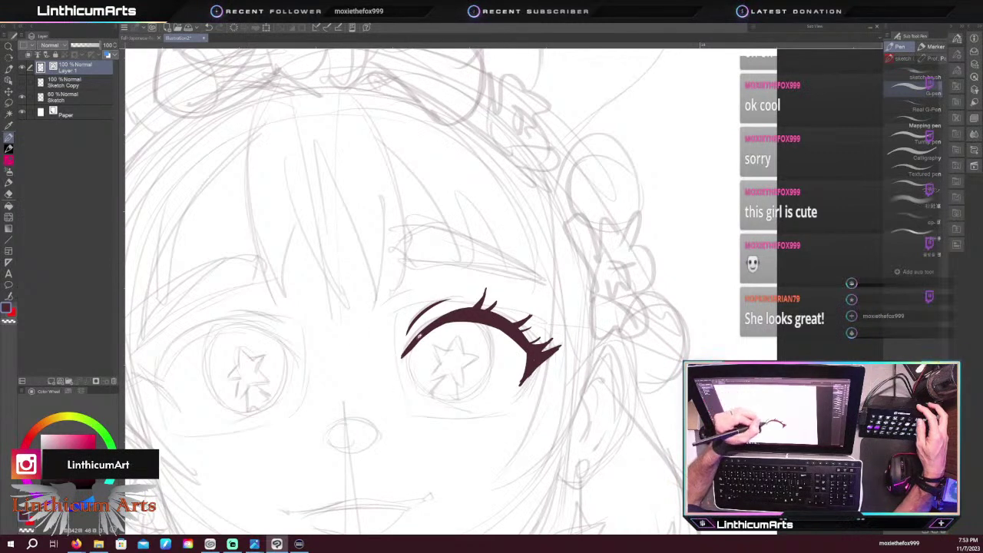
Ink the character's left iris outline with a star pupil, small highlight shapes and dark reflection marks around the star
{"action": "left_click_drag", "start_coordinate": [408, 344], "coordinate": [419, 389]}
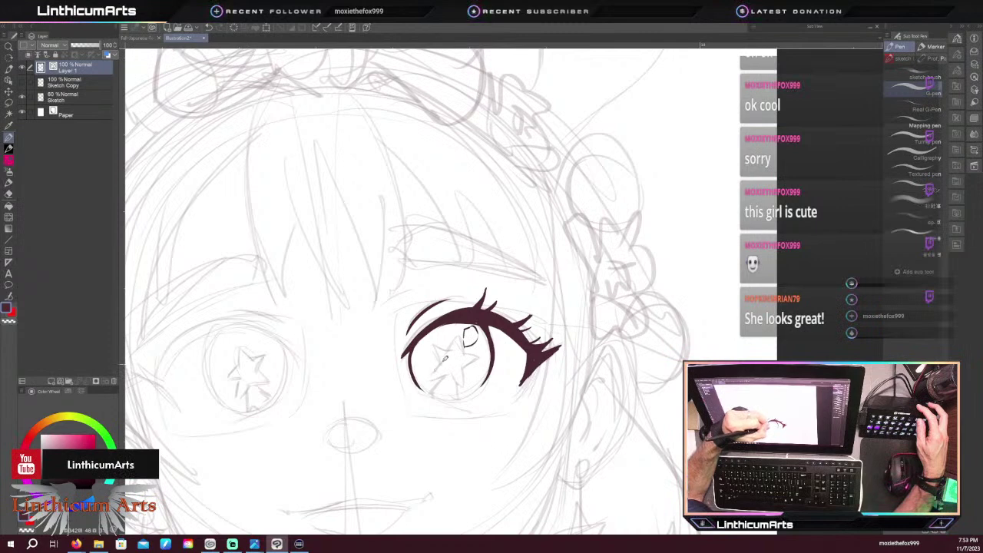
{"action": "mouse_move", "coordinate": [432, 373]}
{"action": "left_mouse_down"}
{"action": "mouse_move", "coordinate": [437, 345]}
{"action": "mouse_move", "coordinate": [466, 332]}
{"action": "mouse_move", "coordinate": [477, 351]}
{"action": "mouse_move", "coordinate": [469, 363]}
{"action": "mouse_move", "coordinate": [478, 355]}
{"action": "mouse_move", "coordinate": [466, 381]}
{"action": "left_mouse_up"}
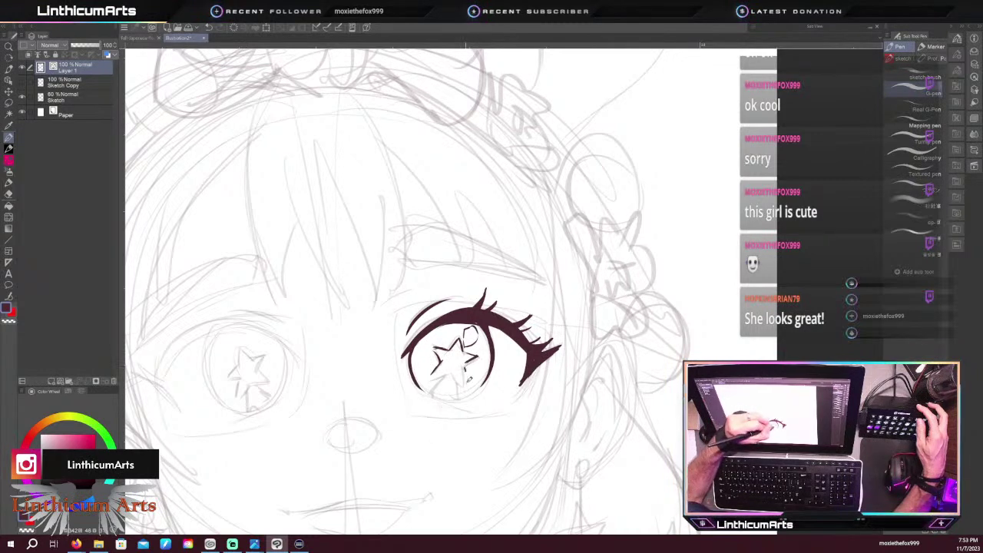
{"action": "mouse_move", "coordinate": [444, 375]}
{"action": "left_mouse_down"}
{"action": "mouse_move", "coordinate": [430, 395]}
{"action": "mouse_move", "coordinate": [465, 397]}
{"action": "left_mouse_up"}
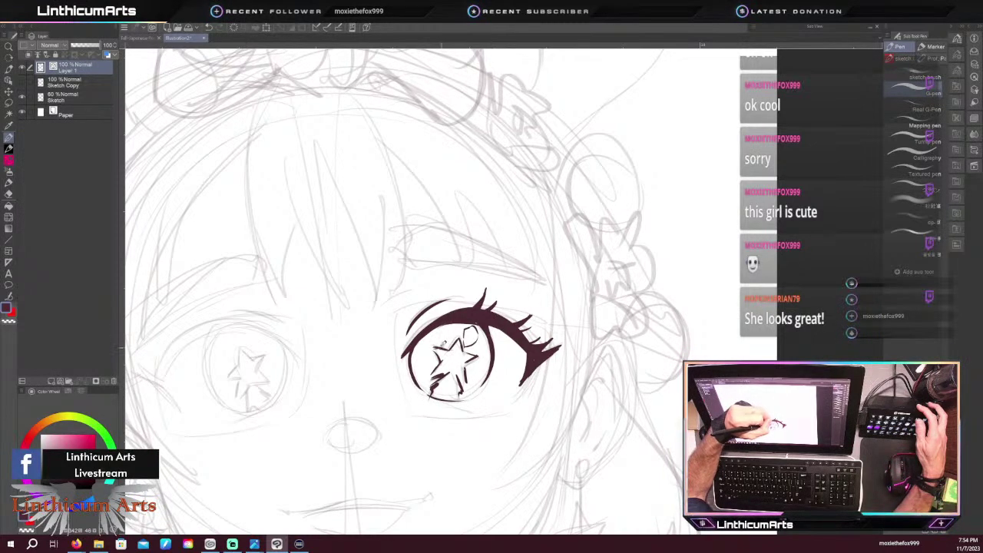
{"action": "left_click_drag", "start_coordinate": [444, 343], "coordinate": [448, 346]}
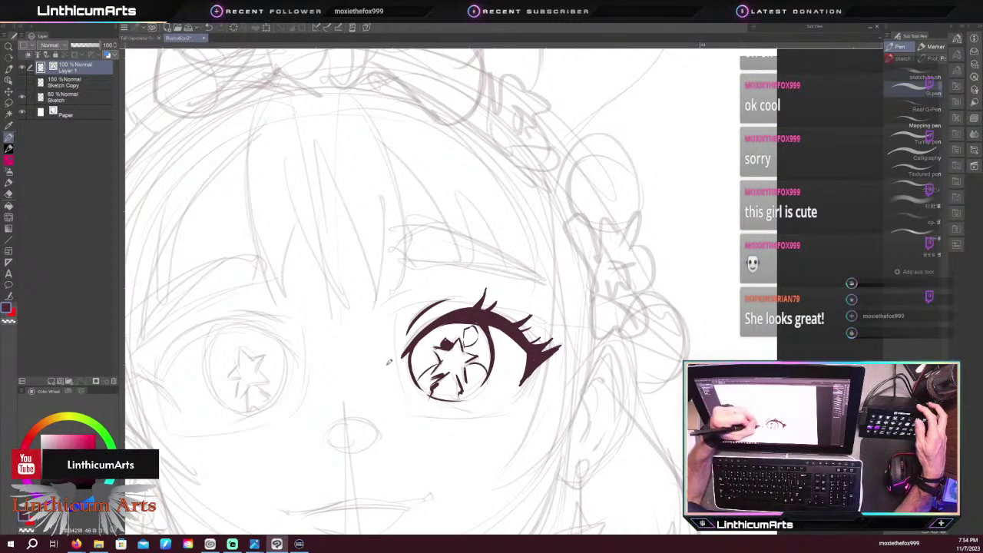
{"action": "left_click_drag", "start_coordinate": [435, 357], "coordinate": [426, 363]}
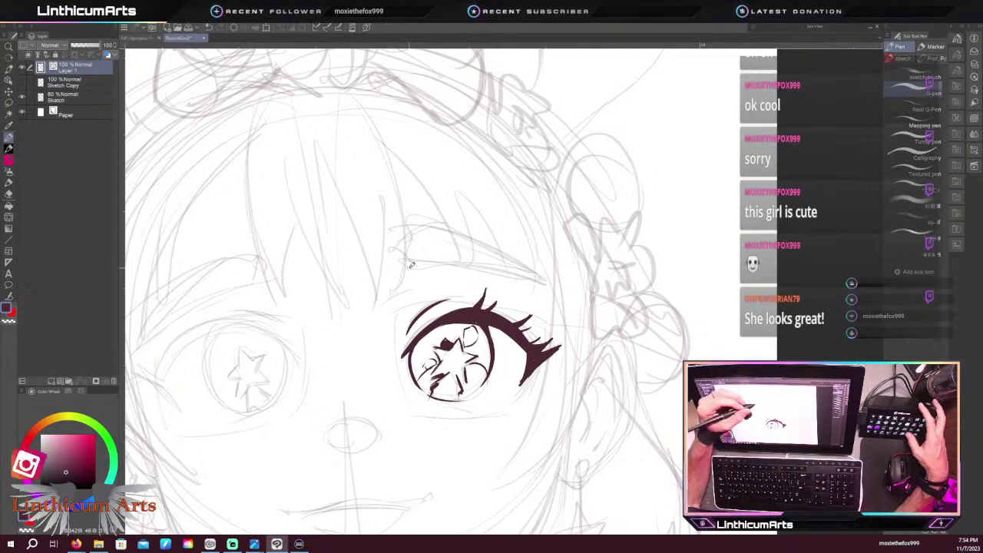
Look over the Vector eraser and the vector line correction tools, and return to the G-pen
{"action": "key", "text": "ctrl+minus"}
{"action": "scroll", "coordinate": [290, 254], "scroll_direction": "up", "scroll_amount": 1}
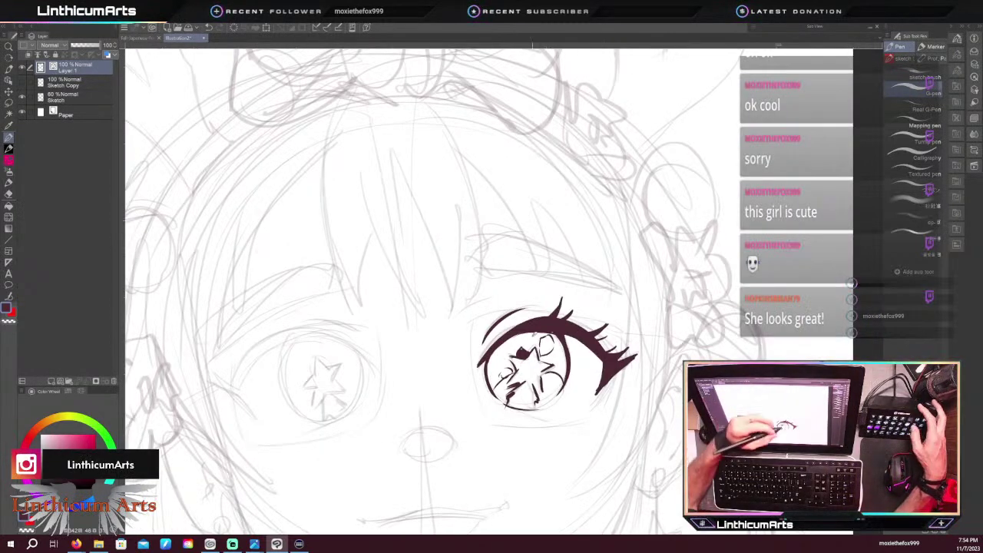
{"action": "left_click_drag", "start_coordinate": [481, 323], "coordinate": [414, 261]}
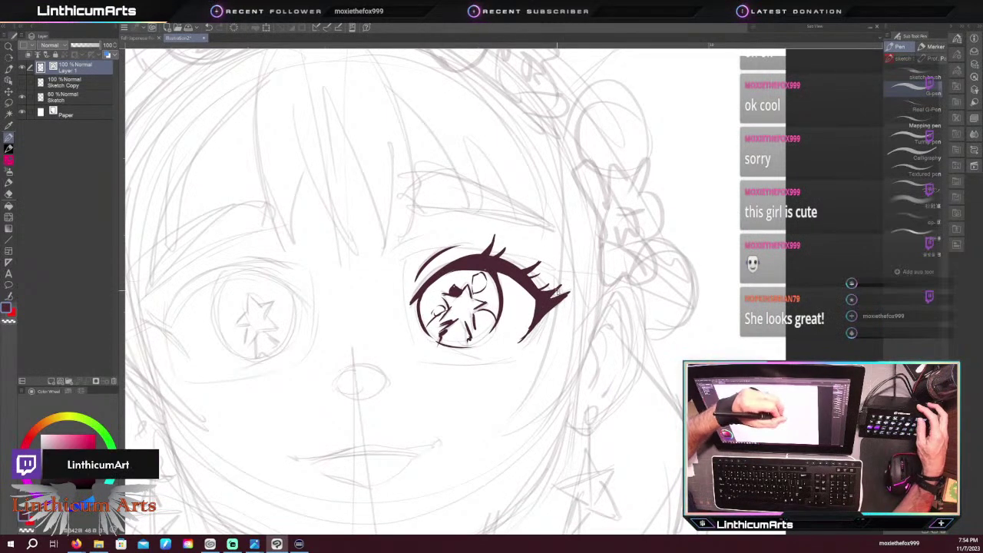
{"action": "key", "text": "e"}
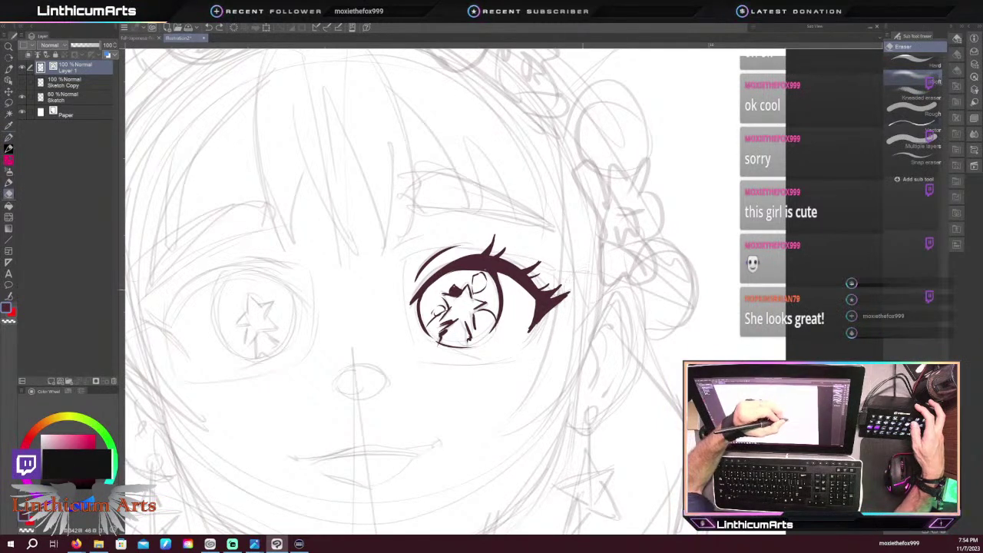
{"action": "left_click", "coordinate": [902, 124]}
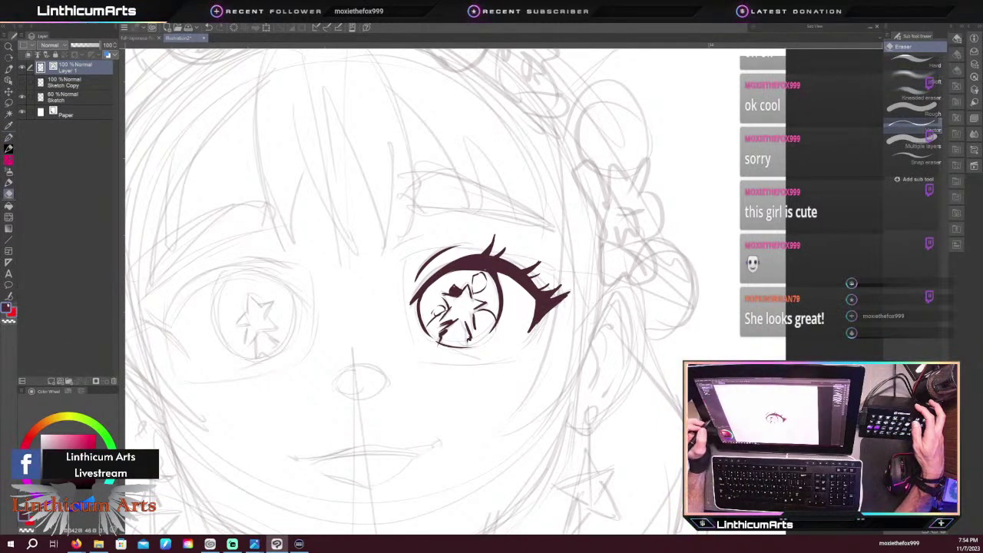
{"action": "left_click", "coordinate": [8, 296]}
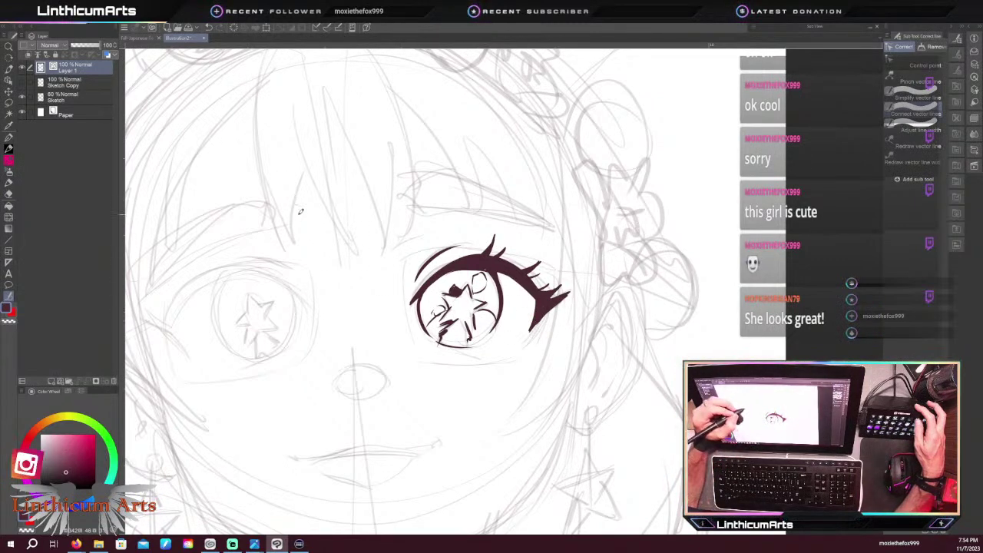
{"action": "key", "text": "p"}
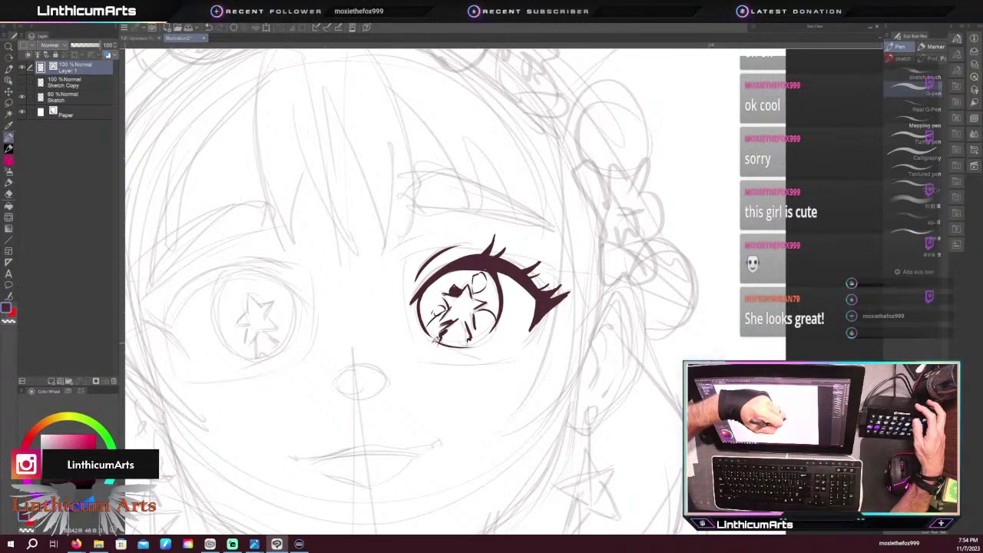
Ink the lower lash line of the character's left eye beneath the iris, with small lash marks toward the outer corner
{"action": "left_click_drag", "start_coordinate": [432, 337], "coordinate": [492, 354]}
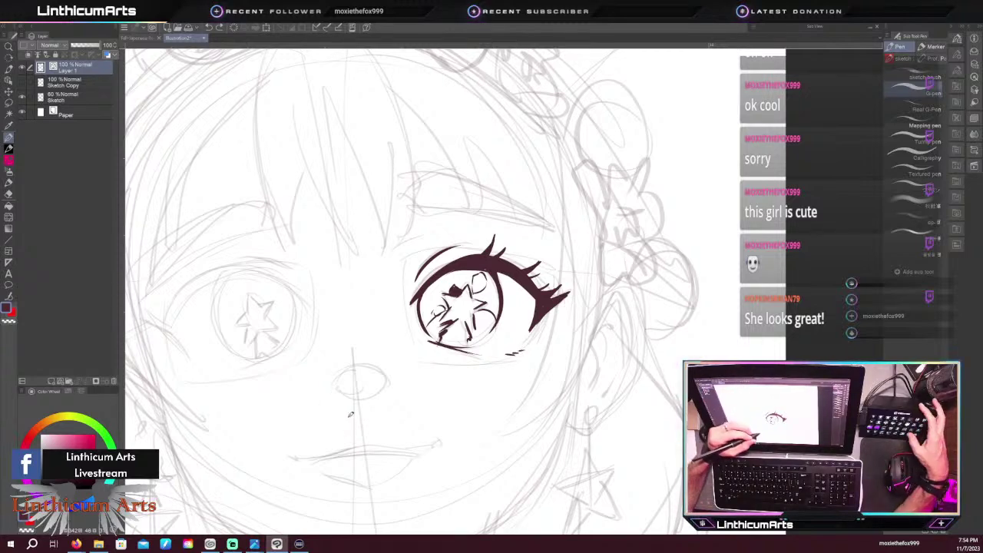
Lower the Sketch layer's opacity to 48% and make Layer 1 the active layer again
{"action": "key", "text": "ctrl+minus"}
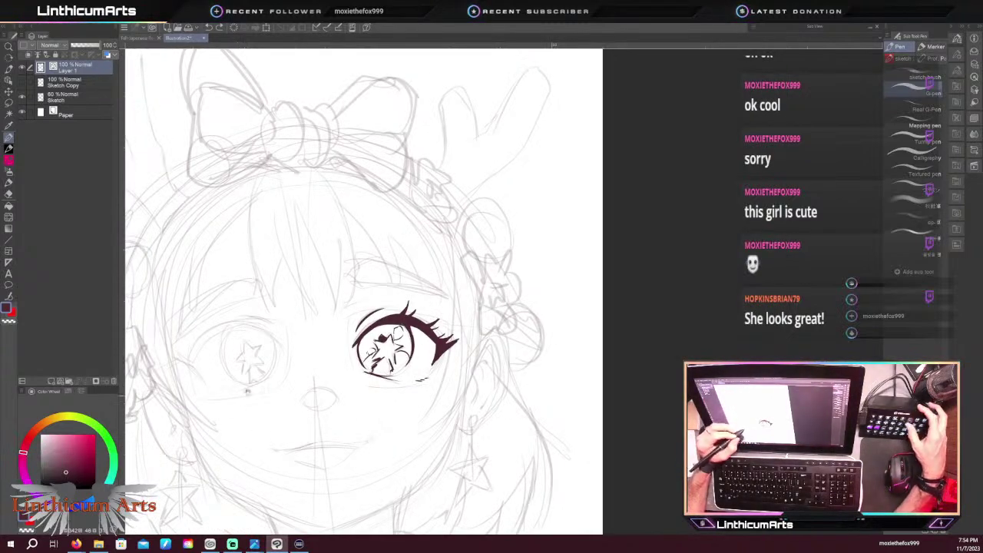
{"action": "left_click_drag", "start_coordinate": [236, 435], "coordinate": [324, 410]}
{"action": "left_click", "coordinate": [75, 82]}
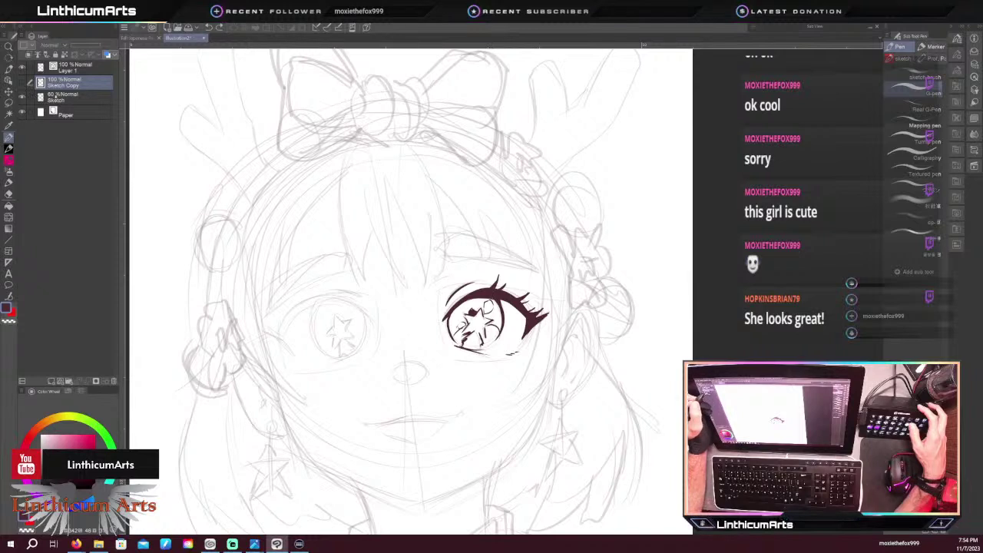
{"action": "left_click", "coordinate": [55, 97]}
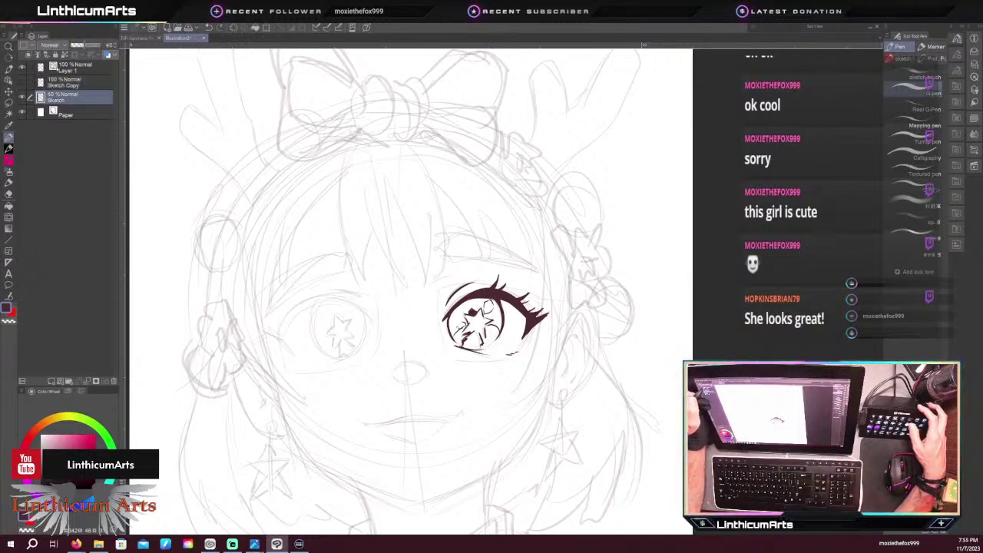
{"action": "left_click", "coordinate": [61, 67]}
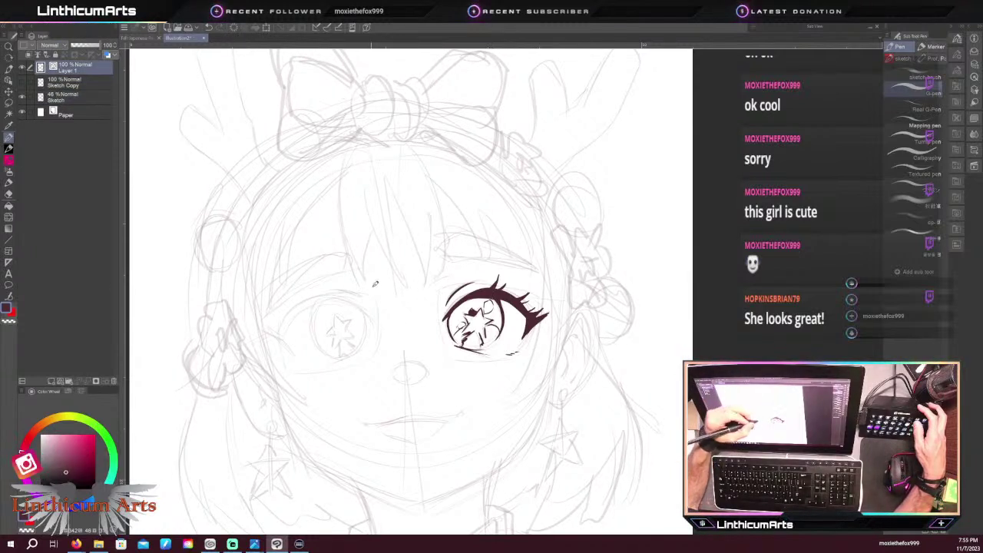
Ink a small nose over the sketched nose circle, with a thin curved upper line and a dark pointed mark below
{"action": "left_click_drag", "start_coordinate": [523, 316], "coordinate": [517, 326]}
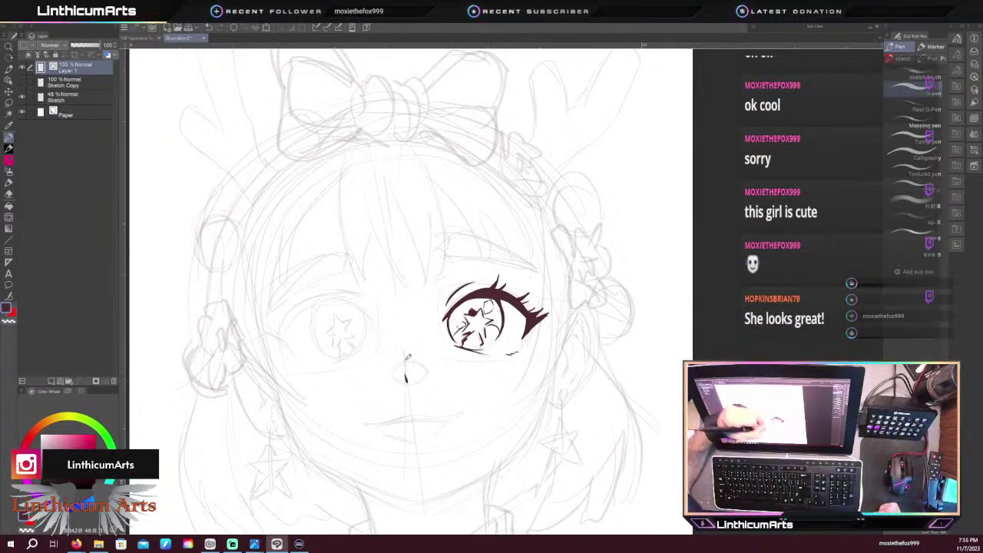
{"action": "mouse_move", "coordinate": [396, 370]}
{"action": "left_mouse_down"}
{"action": "mouse_move", "coordinate": [415, 365]}
{"action": "mouse_move", "coordinate": [408, 373]}
{"action": "left_mouse_up"}
{"action": "key", "text": "ctrl+z"}
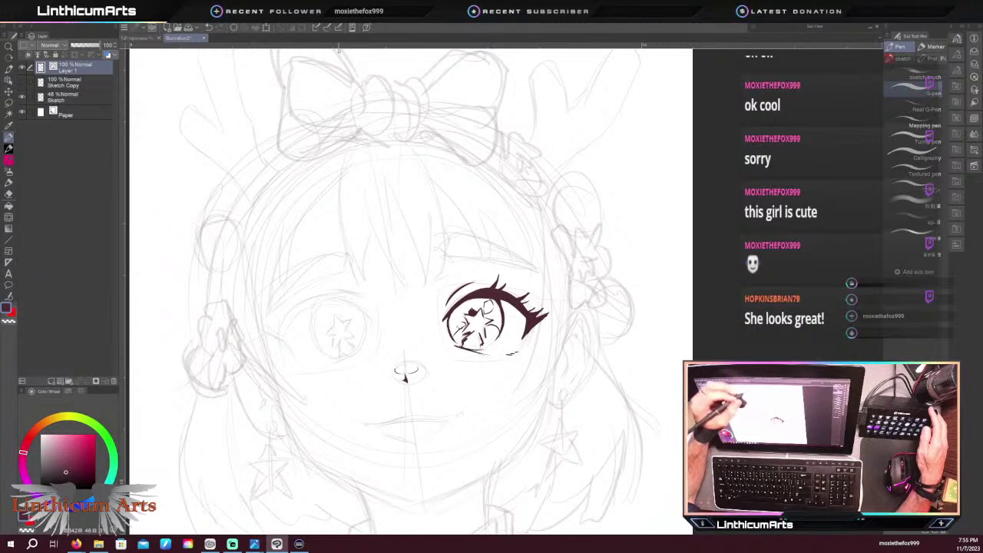
Ink the central bangs as tapered, pointed strands falling from the parting over the forehead, redrawing strokes that miss the sketch
{"action": "left_click_drag", "start_coordinate": [387, 193], "coordinate": [413, 271]}
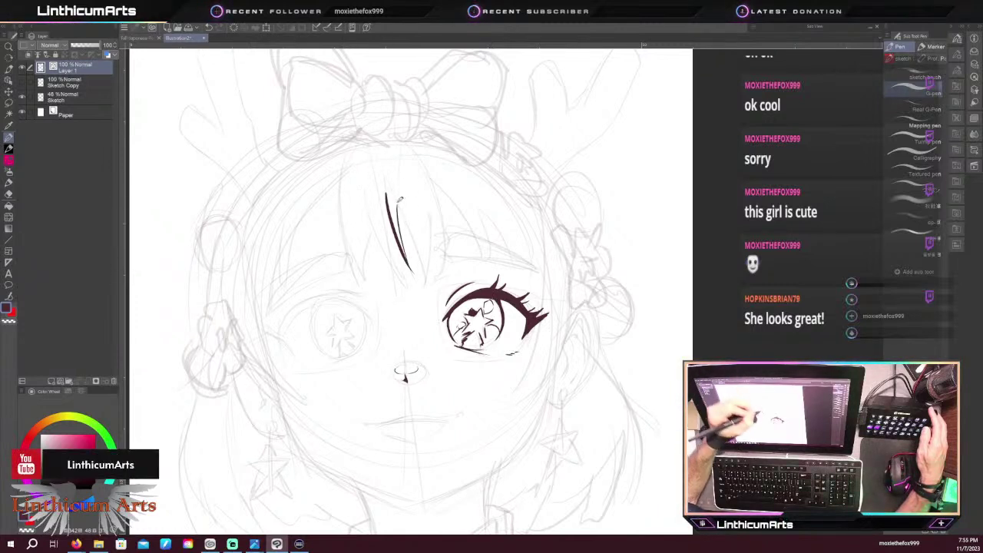
{"action": "left_click_drag", "start_coordinate": [398, 214], "coordinate": [442, 286]}
{"action": "left_click_drag", "start_coordinate": [416, 148], "coordinate": [443, 269]}
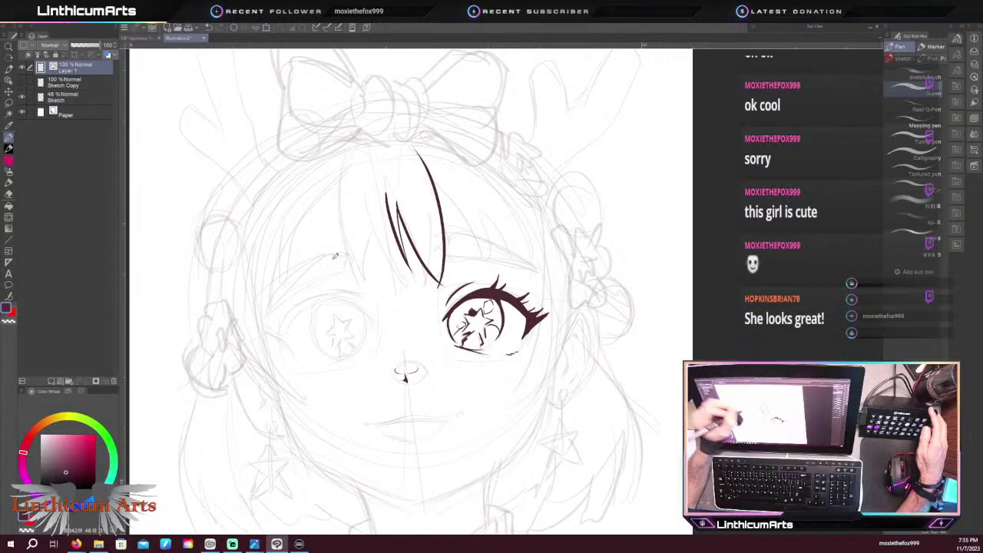
{"action": "left_click_drag", "start_coordinate": [384, 192], "coordinate": [406, 291]}
{"action": "key", "text": "ctrl+z"}
{"action": "key", "text": "ctrl+z"}
{"action": "left_click_drag", "start_coordinate": [385, 187], "coordinate": [397, 266]}
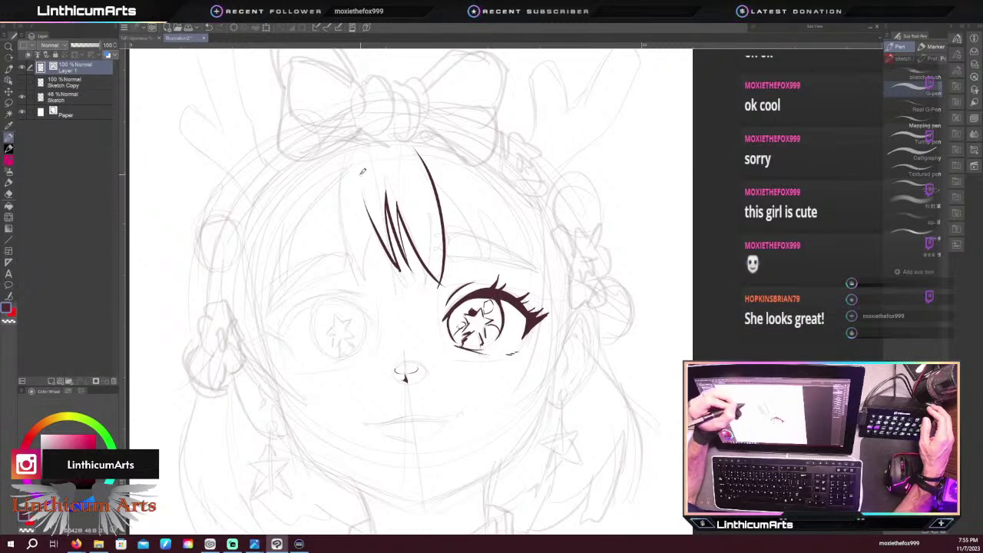
{"action": "key", "text": "ctrl+z"}
{"action": "key", "text": "ctrl+z"}
{"action": "left_click_drag", "start_coordinate": [384, 191], "coordinate": [405, 278]}
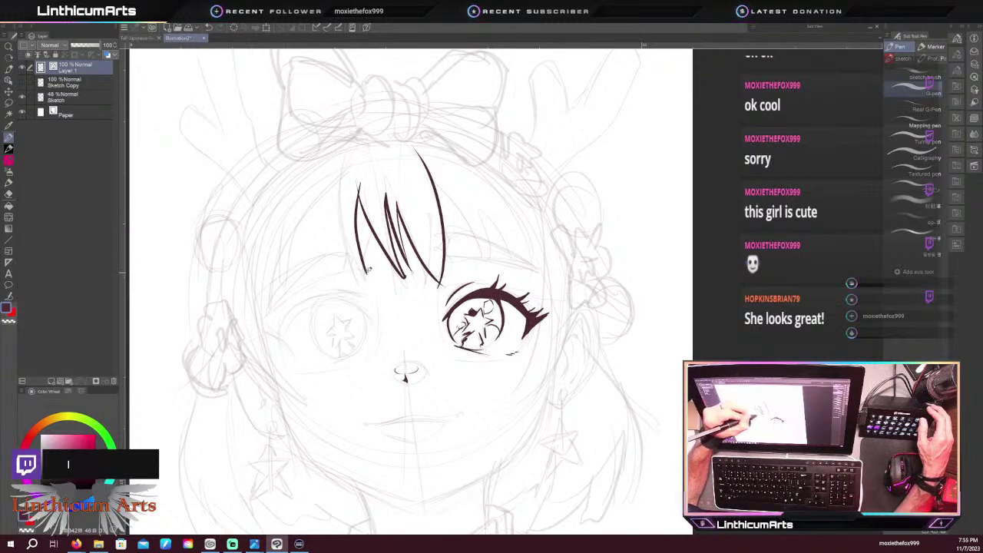
{"action": "mouse_move", "coordinate": [341, 232]}
{"action": "left_mouse_down"}
{"action": "mouse_move", "coordinate": [367, 273]}
{"action": "mouse_move", "coordinate": [341, 261]}
{"action": "mouse_move", "coordinate": [332, 162]}
{"action": "mouse_move", "coordinate": [340, 261]}
{"action": "left_mouse_up"}
{"action": "key", "text": "ctrl+z"}
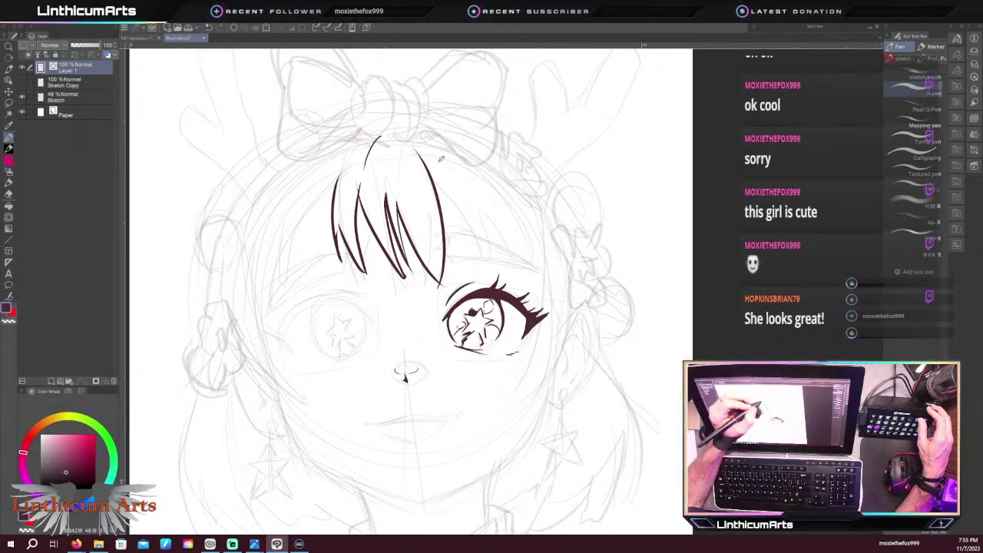
Ink the bangs strands above the character's left eye, sweeping outward from the parting toward the left temple
{"action": "mouse_move", "coordinate": [434, 181]}
{"action": "left_mouse_down"}
{"action": "mouse_move", "coordinate": [473, 273]}
{"action": "mouse_move", "coordinate": [431, 176]}
{"action": "left_mouse_up"}
{"action": "key", "text": "ctrl+z"}
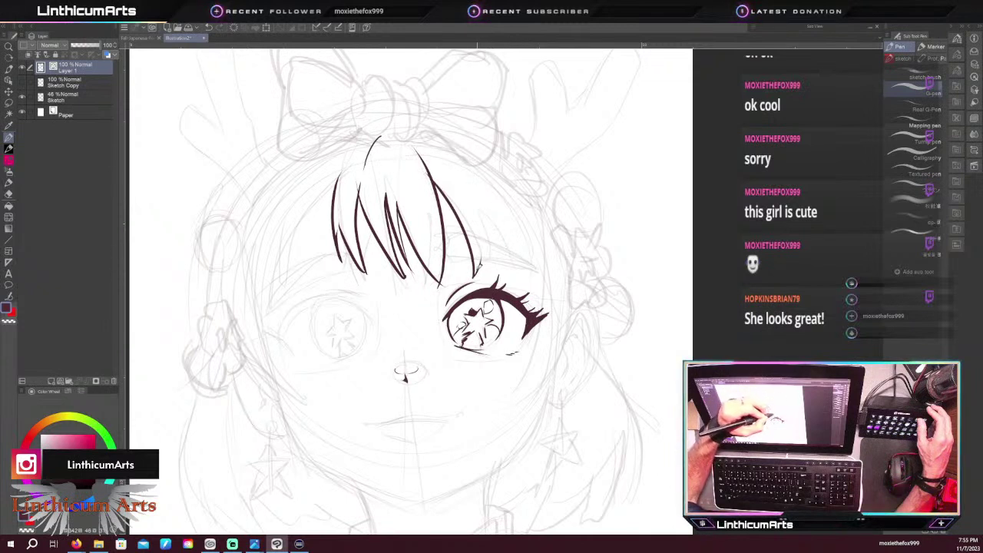
{"action": "left_click_drag", "start_coordinate": [479, 270], "coordinate": [471, 192]}
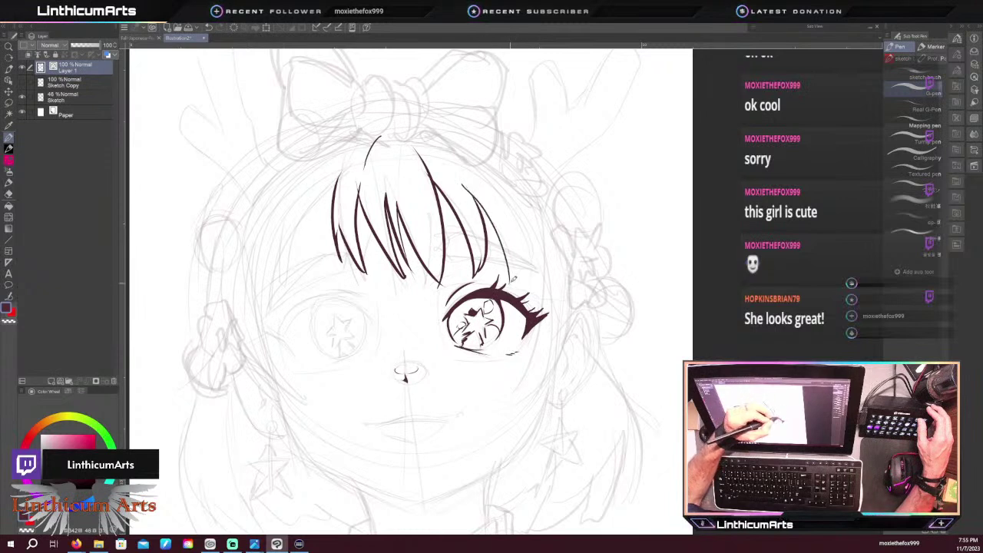
{"action": "left_click_drag", "start_coordinate": [512, 283], "coordinate": [507, 223]}
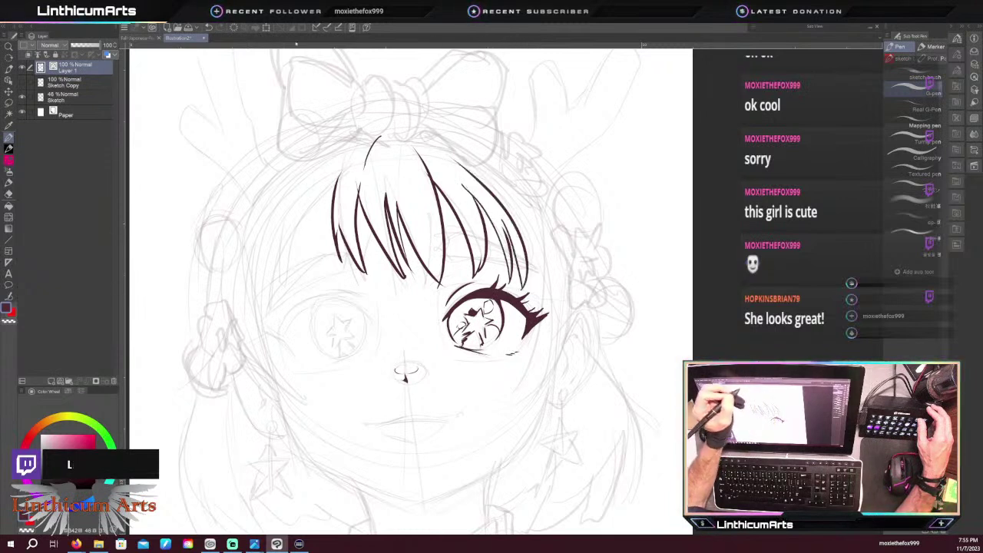
{"action": "key", "text": "ctrl+z"}
{"action": "left_click_drag", "start_coordinate": [522, 277], "coordinate": [476, 174]}
{"action": "left_click_drag", "start_coordinate": [552, 288], "coordinate": [528, 231]}
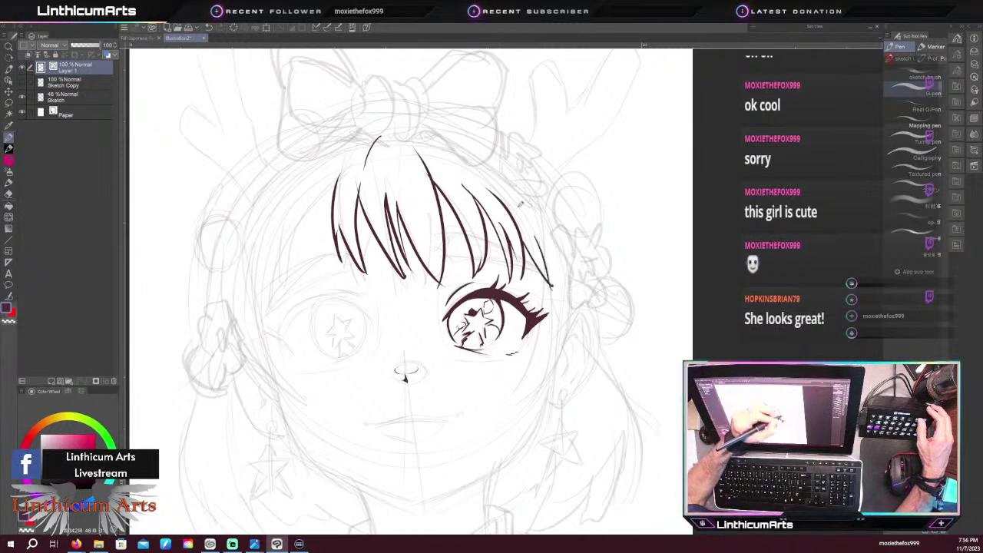
Ink the side lock framing the character's left cheek, and a short thick hair line beside the headband flowers
{"action": "mouse_move", "coordinate": [550, 283]}
{"action": "left_mouse_down"}
{"action": "mouse_move", "coordinate": [511, 404]}
{"action": "mouse_move", "coordinate": [567, 338]}
{"action": "left_mouse_up"}
{"action": "key", "text": "ctrl+z"}
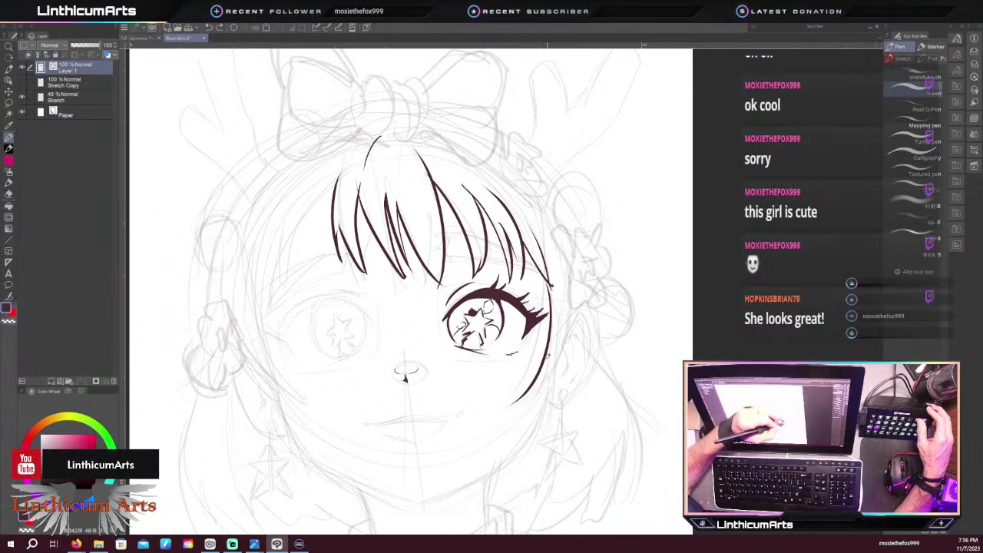
{"action": "mouse_move", "coordinate": [513, 406]}
{"action": "left_mouse_down"}
{"action": "mouse_move", "coordinate": [549, 369]}
{"action": "mouse_move", "coordinate": [555, 334]}
{"action": "left_mouse_up"}
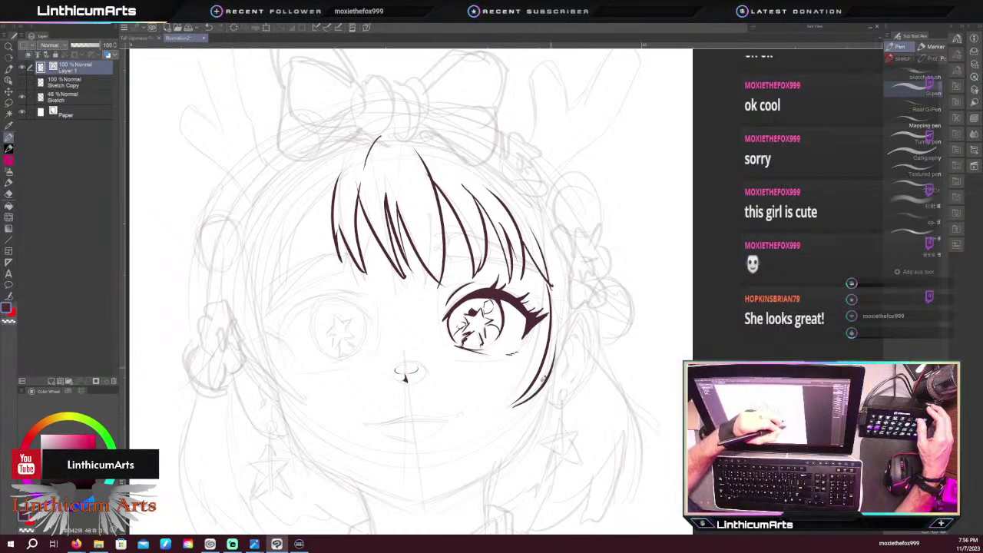
{"action": "key", "text": "ctrl+z"}
{"action": "left_click_drag", "start_coordinate": [514, 406], "coordinate": [548, 382]}
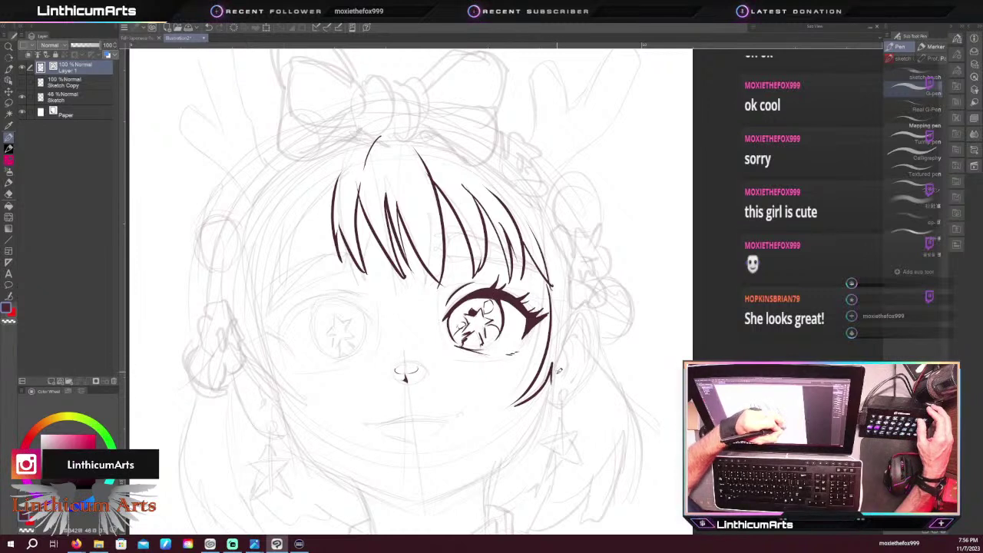
{"action": "left_click_drag", "start_coordinate": [561, 382], "coordinate": [552, 254]}
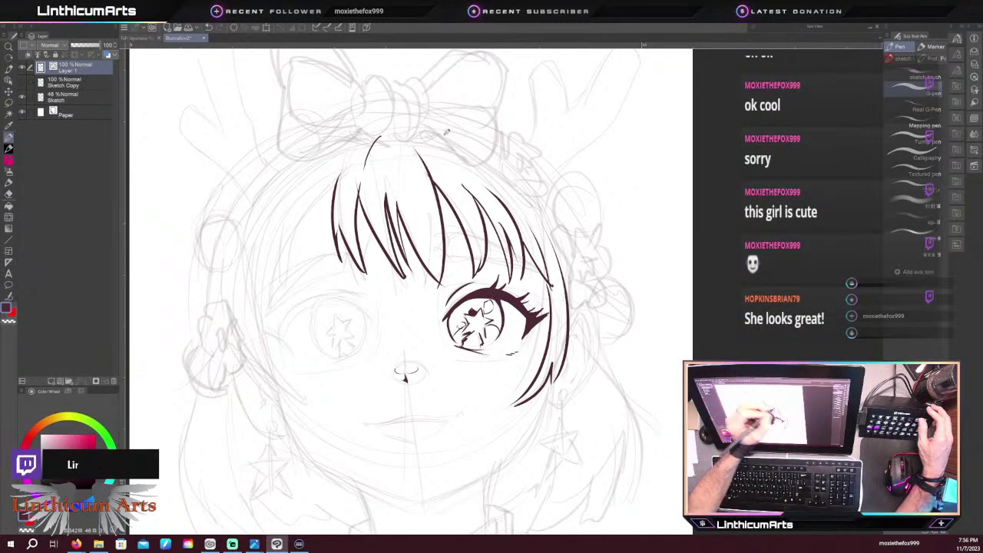
{"action": "left_click_drag", "start_coordinate": [504, 182], "coordinate": [529, 206]}
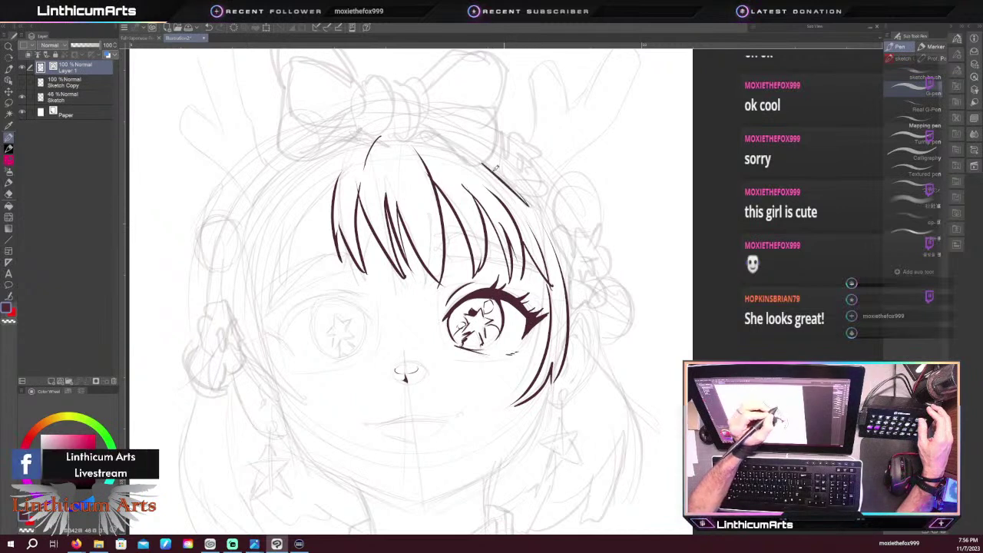
{"action": "left_click_drag", "start_coordinate": [481, 159], "coordinate": [513, 190]}
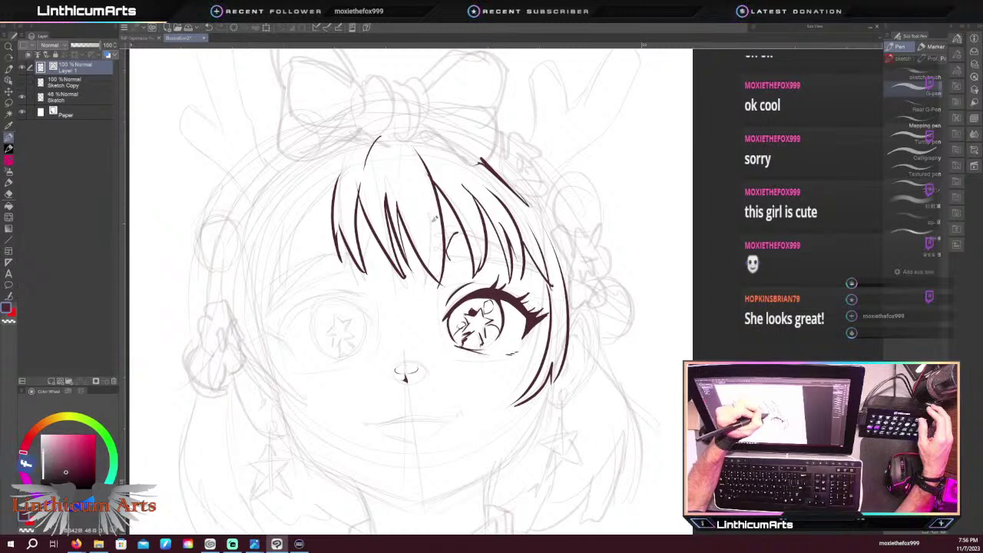
Redraw the character's left eyebrow across the bangs and trim the overlapping line parts with the Vector eraser
{"action": "key", "text": "ctrl+z"}
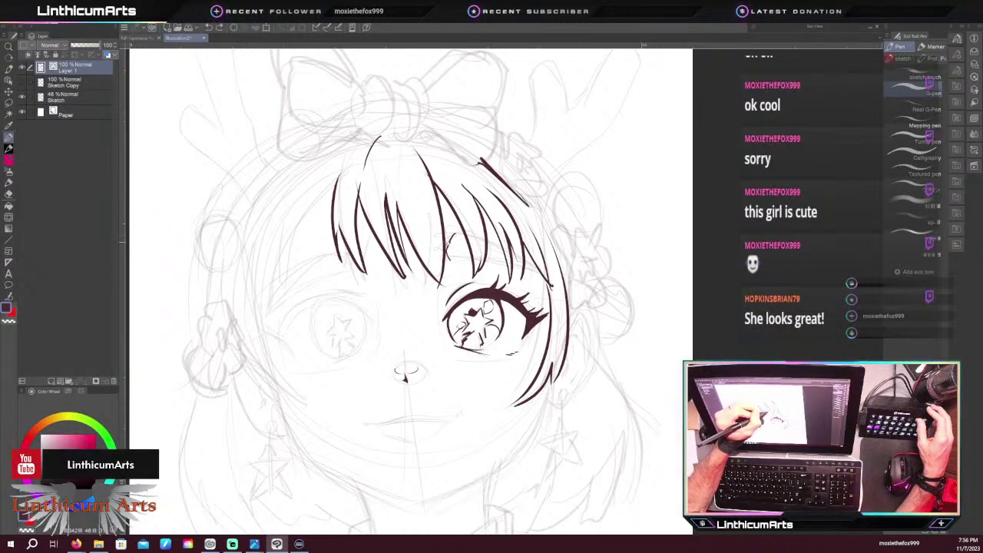
{"action": "key", "text": "ctrl+z"}
{"action": "left_click_drag", "start_coordinate": [451, 254], "coordinate": [541, 275]}
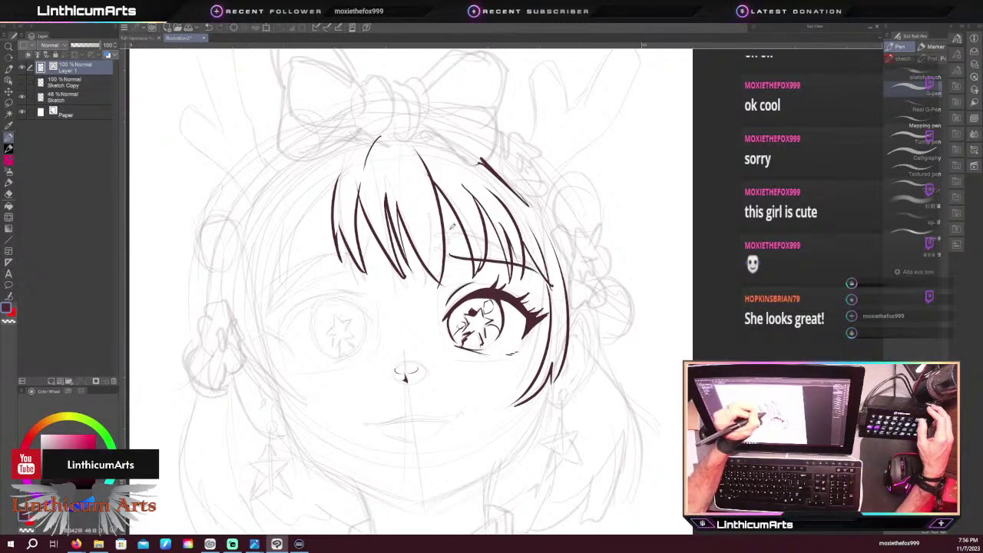
{"action": "left_click_drag", "start_coordinate": [449, 245], "coordinate": [541, 271]}
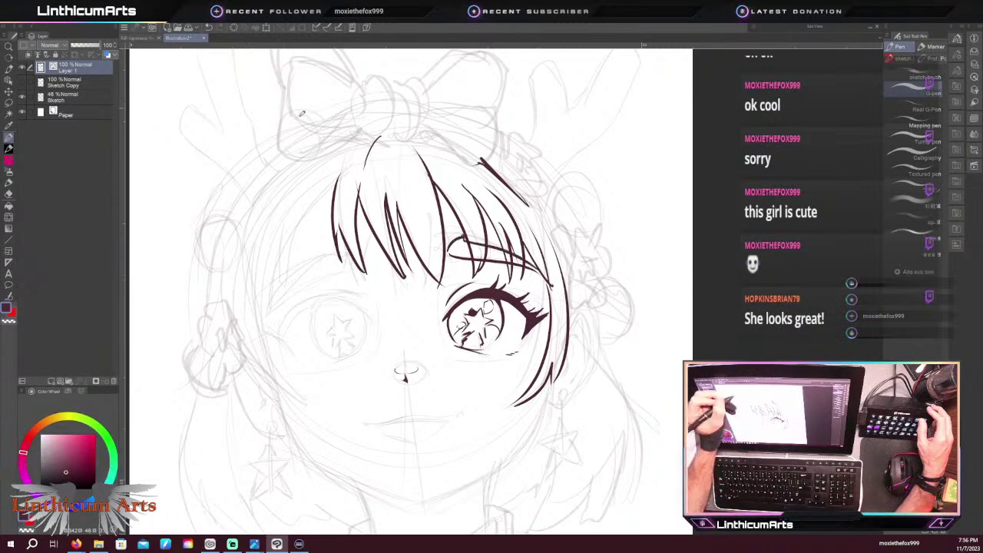
{"action": "key", "text": "e"}
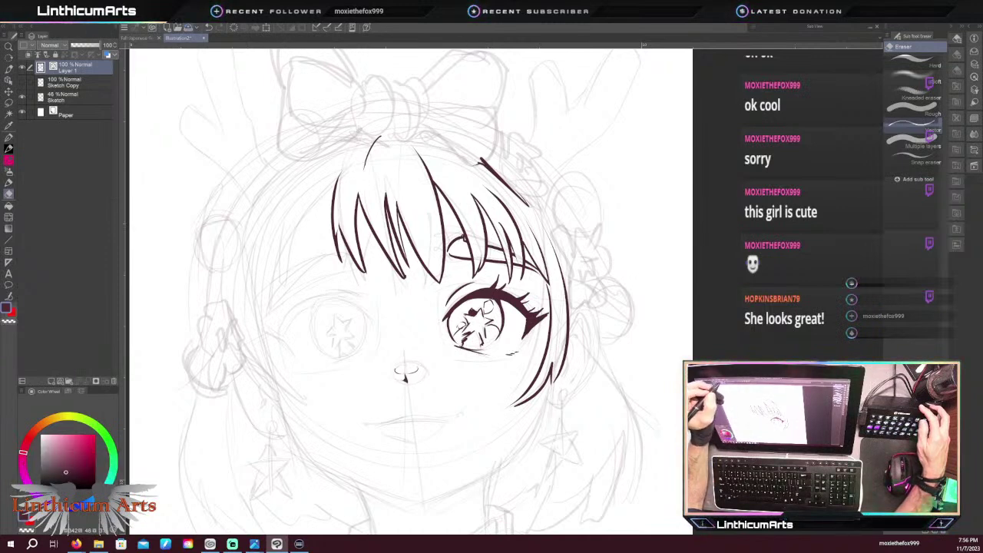
Save the drawing as Illustration2.clip in CLIP STUDIO FORMAT, replacing the existing file
{"action": "key", "text": "ctrl+s"}
{"action": "key", "text": "Return"}
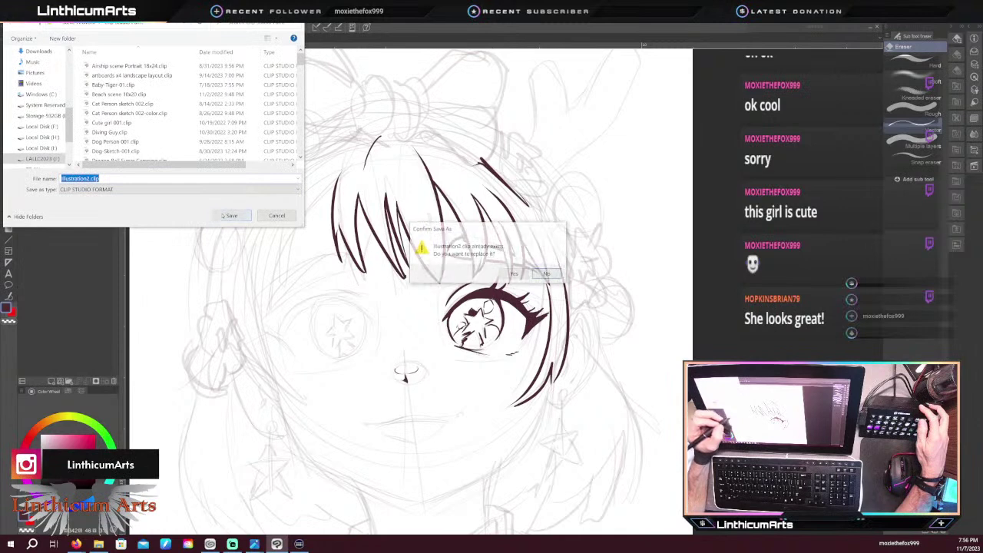
{"action": "left_click", "coordinate": [527, 278]}
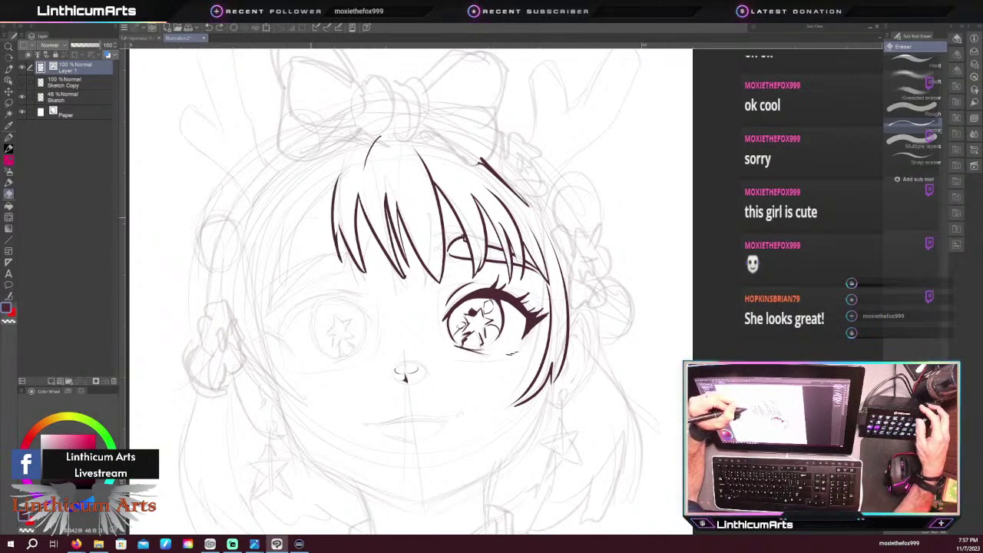
Ink the bangs on the character's right side with the G-pen, as curved tapered strands sweeping from the parting toward the right temple
{"action": "key", "text": "p"}
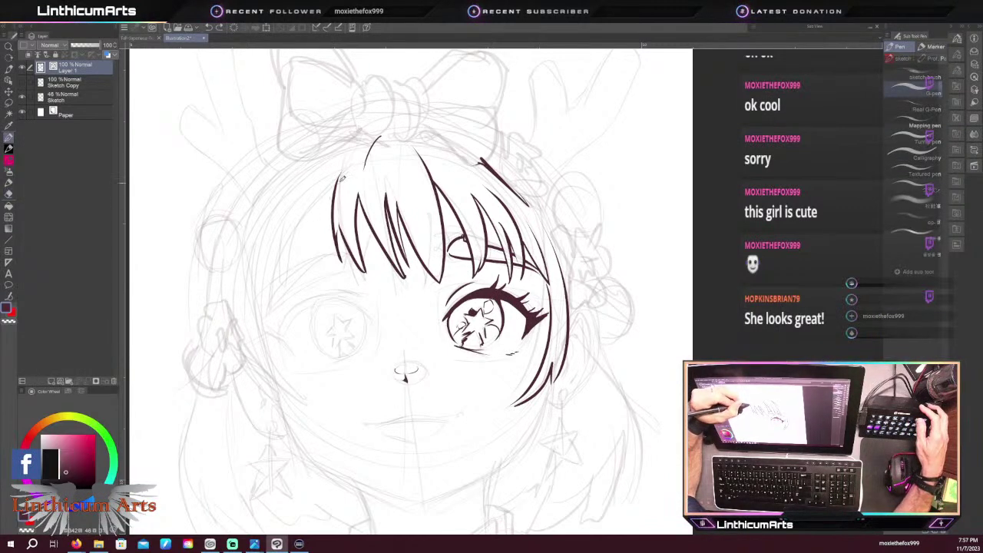
{"action": "left_click_drag", "start_coordinate": [339, 176], "coordinate": [261, 323]}
{"action": "key", "text": "ctrl+z"}
{"action": "left_click_drag", "start_coordinate": [341, 174], "coordinate": [279, 290]}
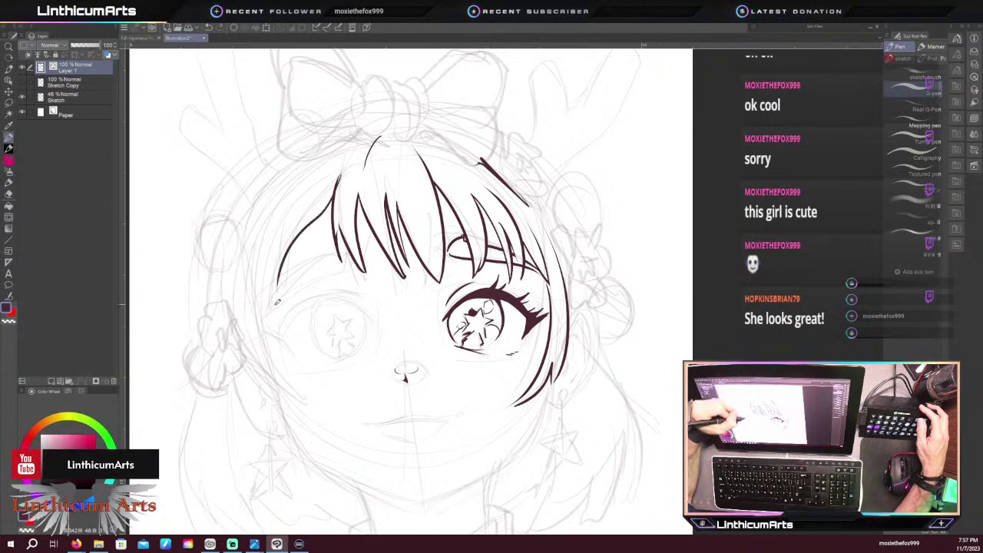
{"action": "key", "text": "ctrl+z"}
{"action": "left_click_drag", "start_coordinate": [341, 172], "coordinate": [280, 292]}
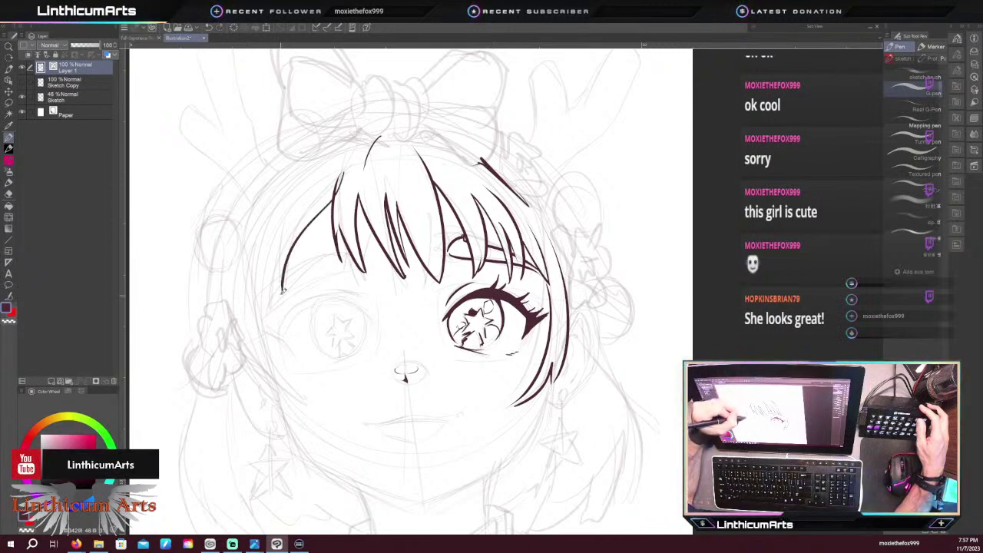
{"action": "key", "text": "ctrl+z"}
{"action": "left_click_drag", "start_coordinate": [309, 227], "coordinate": [283, 290]}
{"action": "left_click_drag", "start_coordinate": [327, 204], "coordinate": [343, 168]}
{"action": "key", "text": "ctrl+z"}
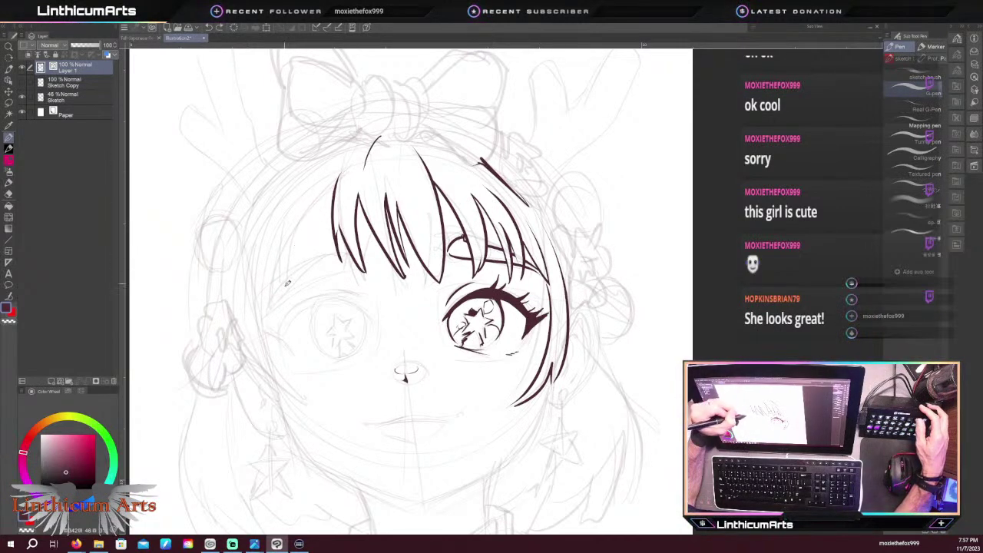
{"action": "left_click_drag", "start_coordinate": [287, 287], "coordinate": [343, 160]}
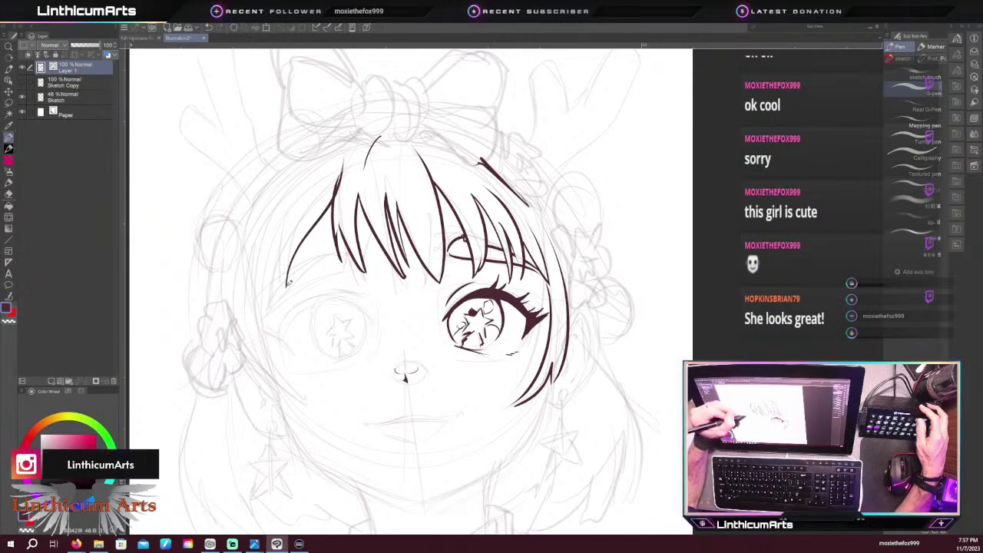
{"action": "left_click_drag", "start_coordinate": [286, 289], "coordinate": [302, 197]}
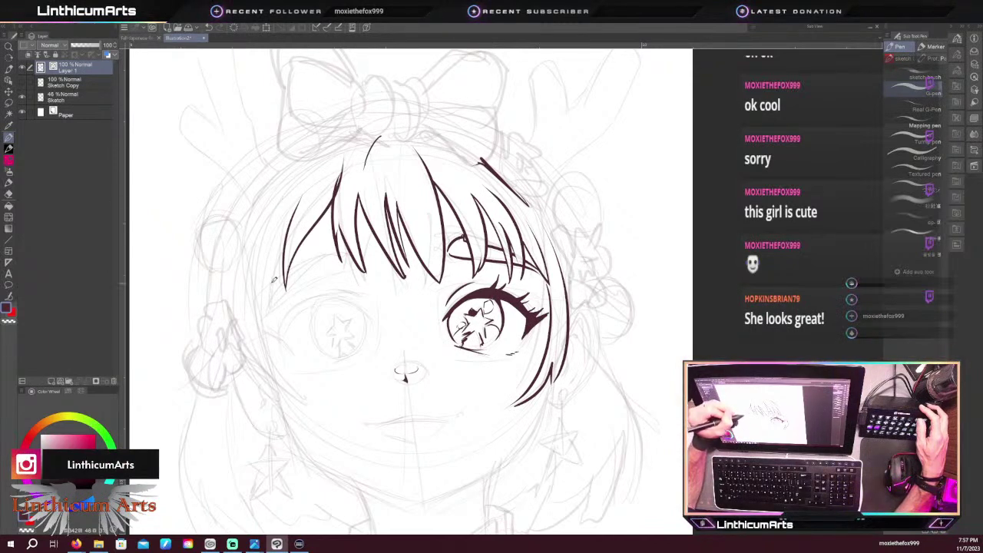
{"action": "left_click_drag", "start_coordinate": [306, 182], "coordinate": [272, 301]}
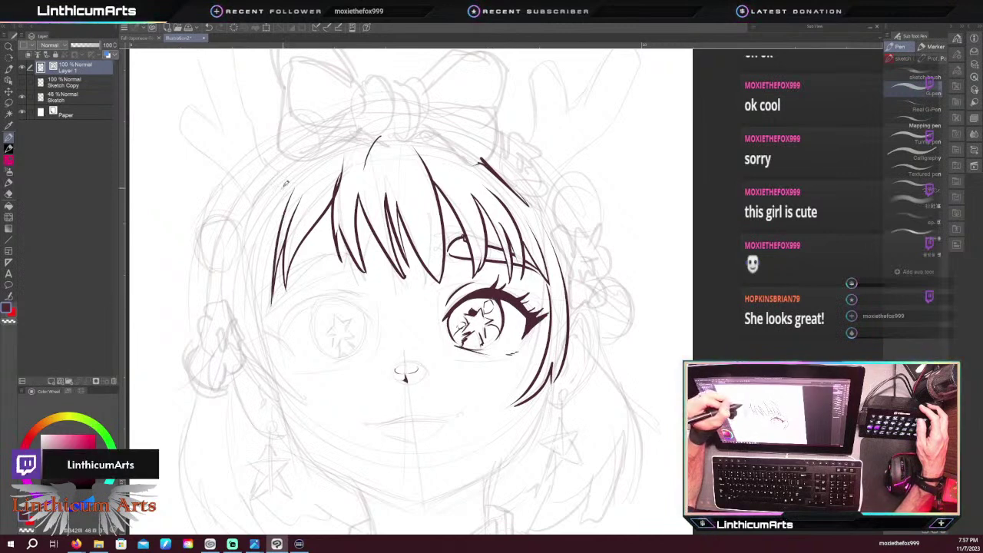
Ink the side lock framing the character's right cheek with long tapered strokes, plus a short thick hair line beneath the headband
{"action": "mouse_move", "coordinate": [285, 182]}
{"action": "left_mouse_down"}
{"action": "mouse_move", "coordinate": [275, 343]}
{"action": "mouse_move", "coordinate": [323, 432]}
{"action": "left_mouse_up"}
{"action": "key", "text": "ctrl+z"}
{"action": "mouse_move", "coordinate": [278, 201]}
{"action": "left_mouse_down"}
{"action": "mouse_move", "coordinate": [267, 235]}
{"action": "mouse_move", "coordinate": [316, 390]}
{"action": "left_mouse_up"}
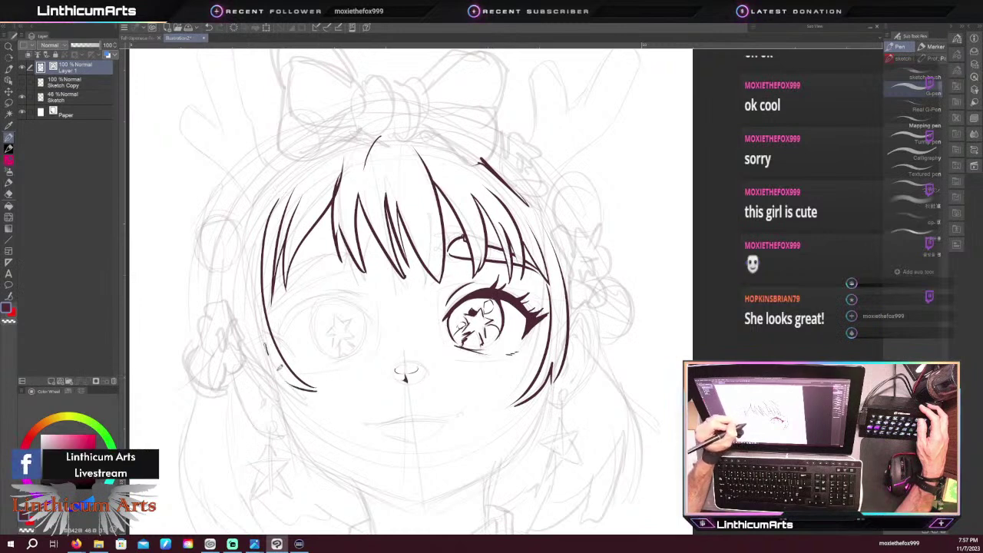
{"action": "left_click_drag", "start_coordinate": [265, 344], "coordinate": [315, 397]}
{"action": "key", "text": "ctrl+z"}
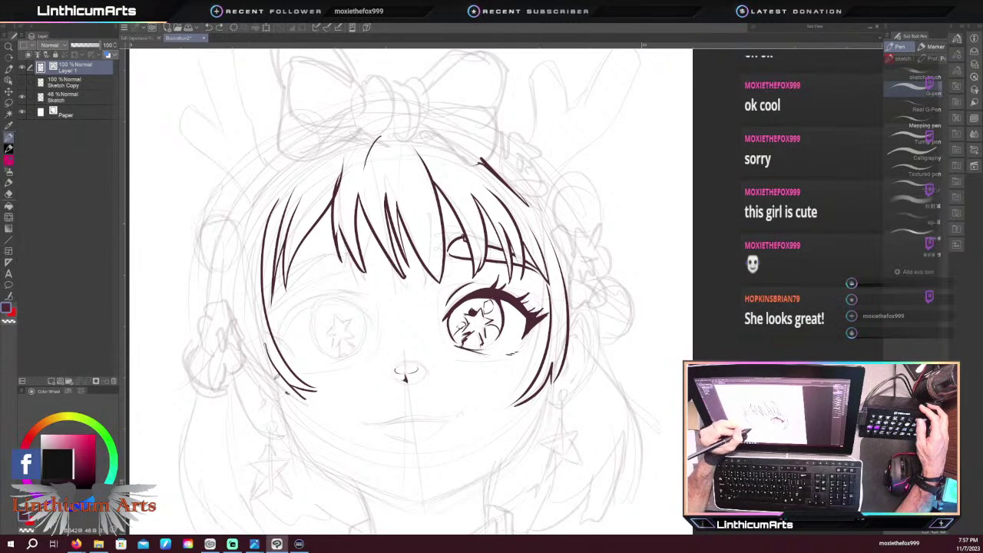
{"action": "mouse_move", "coordinate": [268, 364]}
{"action": "left_mouse_down"}
{"action": "mouse_move", "coordinate": [281, 394]}
{"action": "mouse_move", "coordinate": [244, 267]}
{"action": "left_mouse_up"}
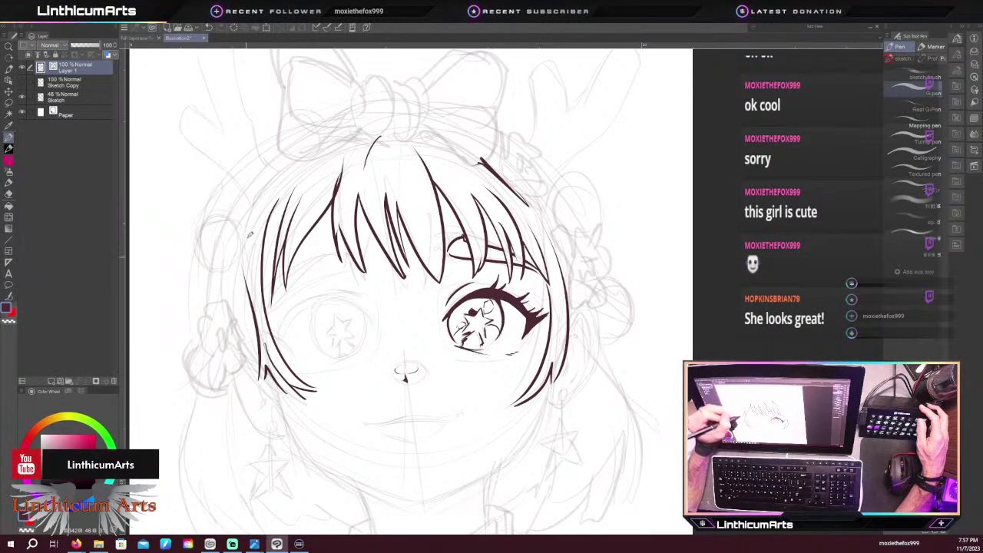
{"action": "left_click_drag", "start_coordinate": [250, 217], "coordinate": [262, 334]}
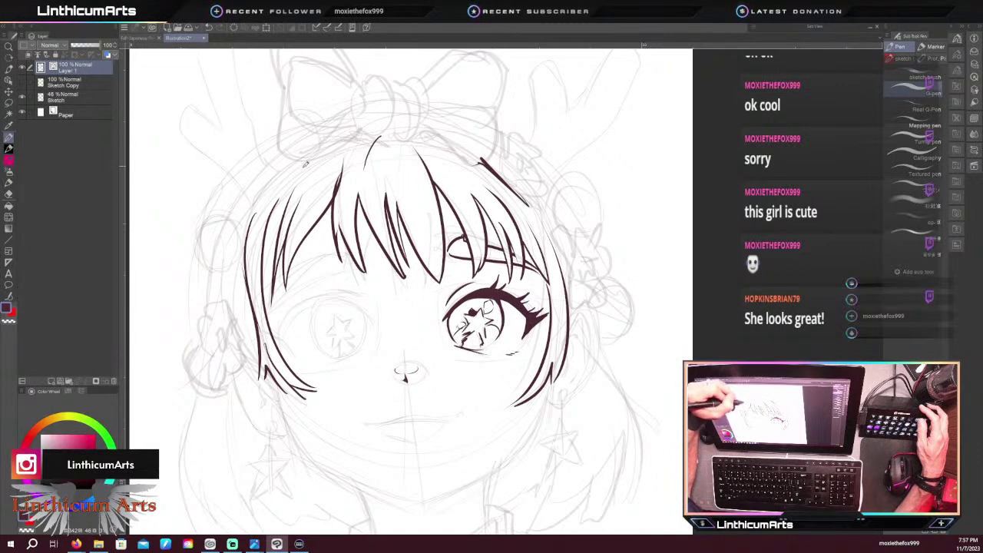
{"action": "left_click_drag", "start_coordinate": [288, 186], "coordinate": [321, 157]}
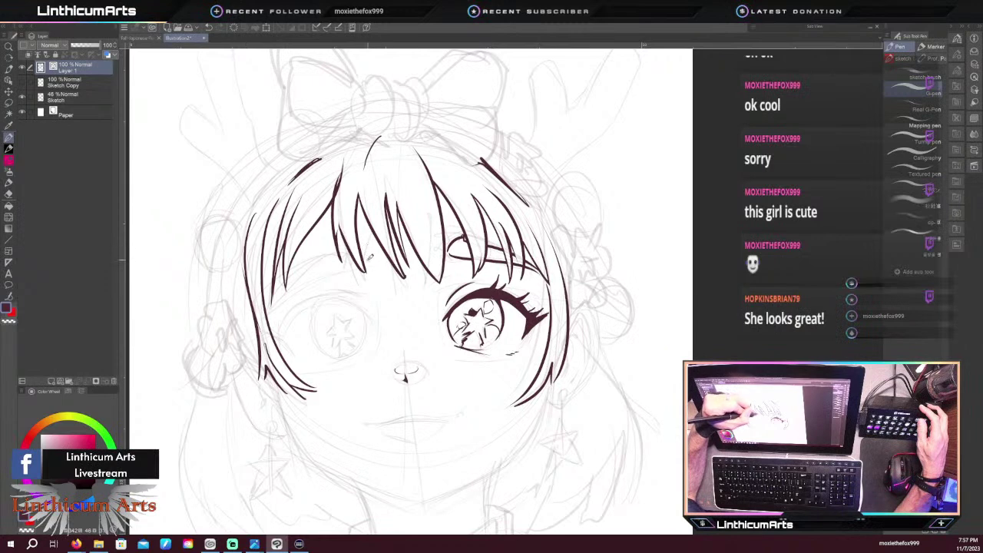
Ink the character's right eyebrow across the bangs as two curved lines meeting at a point near the temple
{"action": "left_click_drag", "start_coordinate": [366, 253], "coordinate": [269, 304]}
{"action": "left_click_drag", "start_coordinate": [364, 264], "coordinate": [272, 303]}
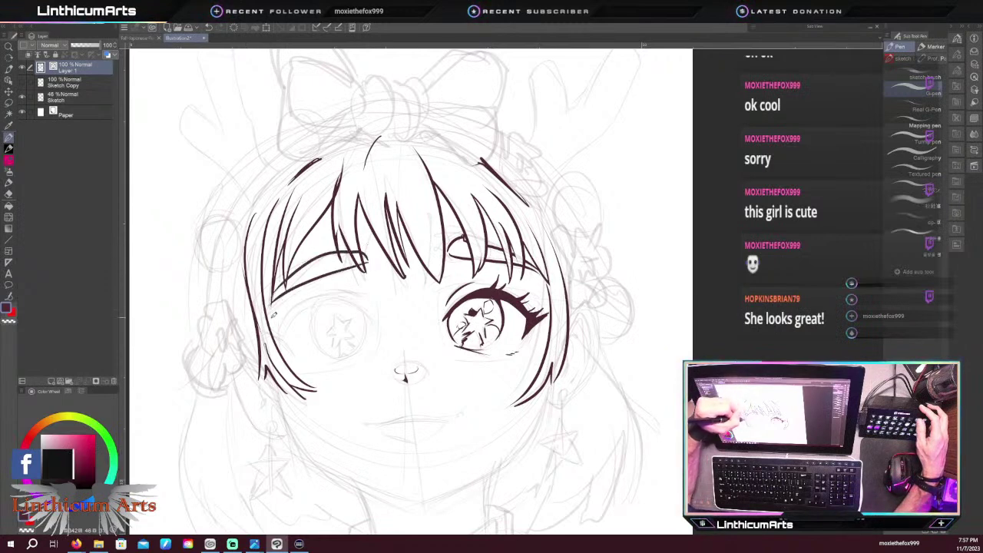
{"action": "key", "text": "ctrl+z"}
{"action": "key", "text": "ctrl+z"}
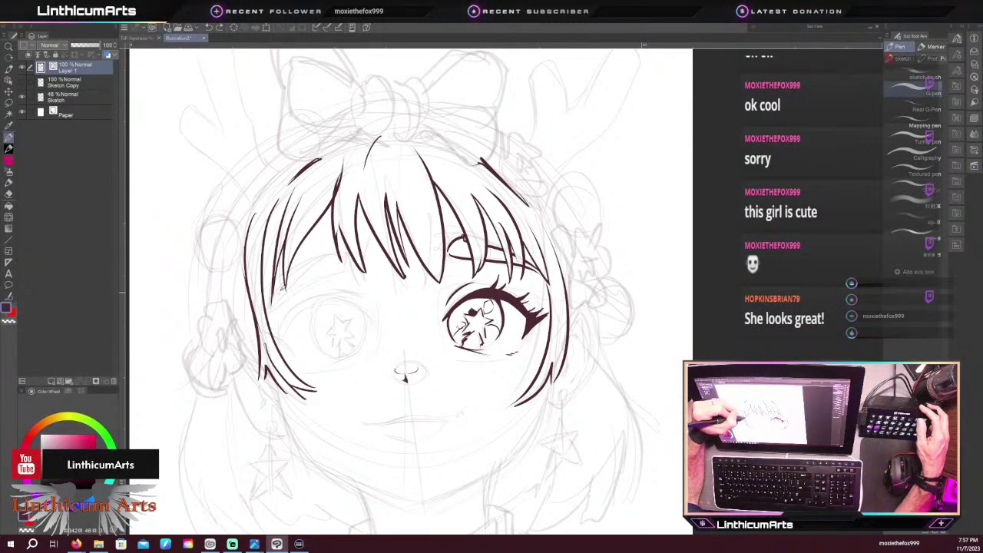
{"action": "mouse_move", "coordinate": [365, 262]}
{"action": "left_mouse_down"}
{"action": "mouse_move", "coordinate": [275, 309]}
{"action": "mouse_move", "coordinate": [366, 264]}
{"action": "left_mouse_up"}
{"action": "key", "text": "ctrl+z"}
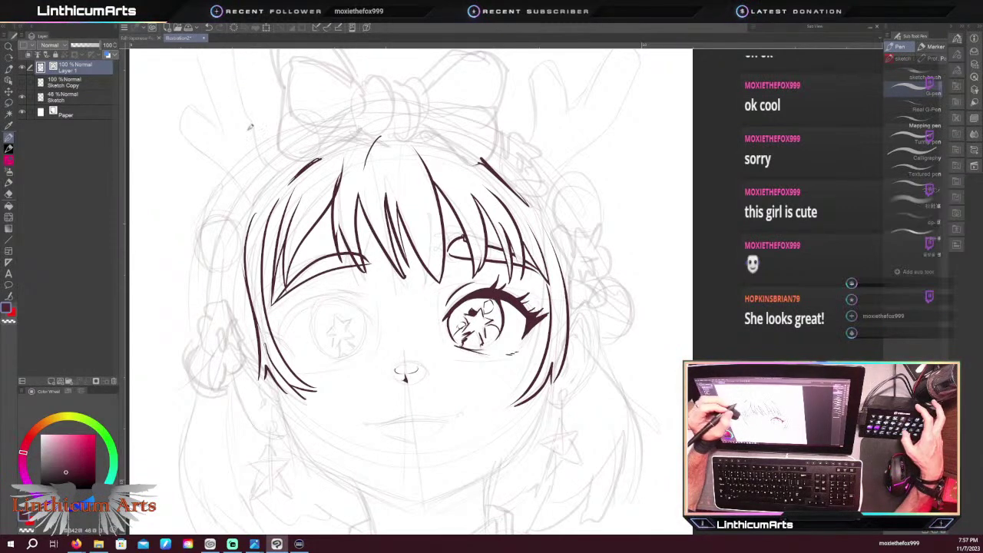
{"action": "key", "text": "e"}
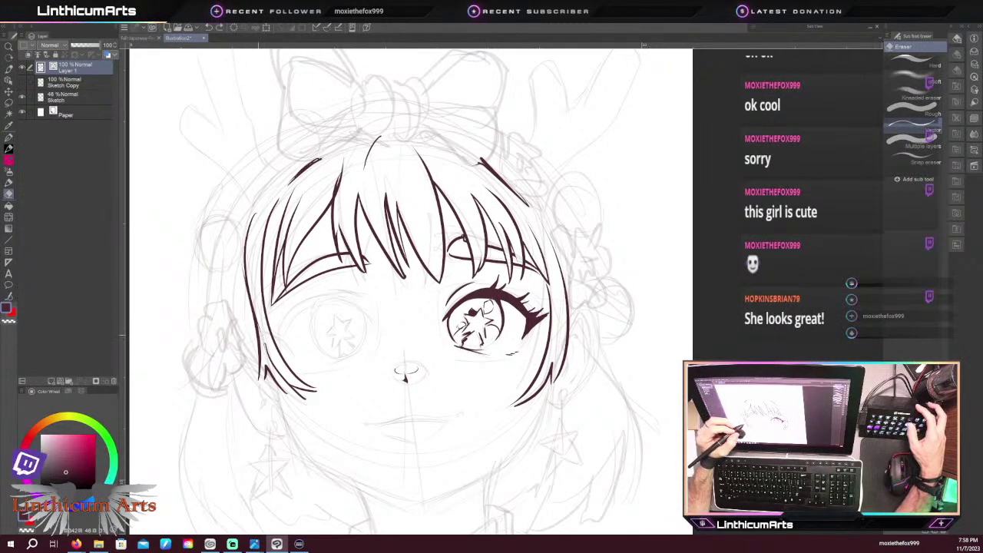
{"action": "key", "text": "p"}
Ink the thick curved upper lash line of the character's right eye, with pointed lashes at its outer corner
{"action": "left_click_drag", "start_coordinate": [251, 358], "coordinate": [289, 293]}
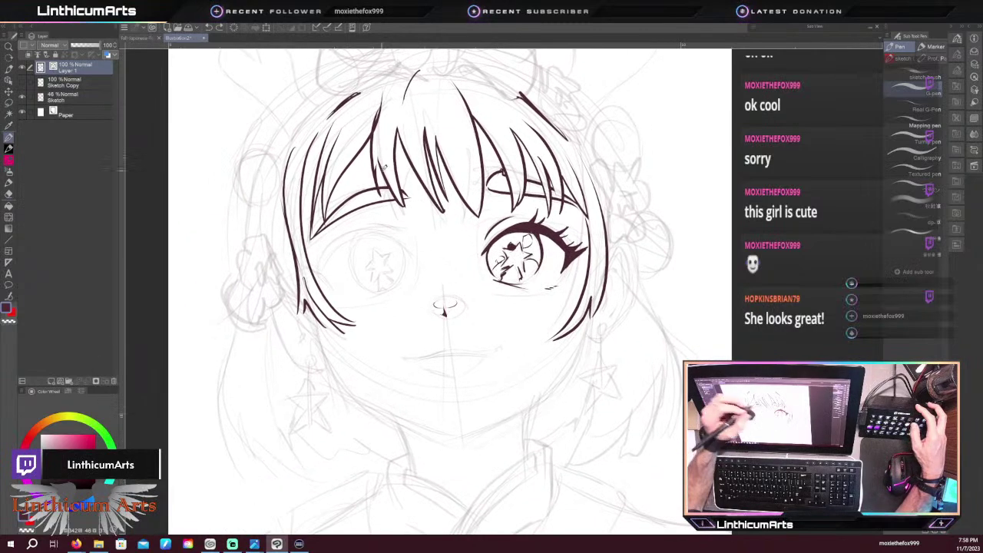
{"action": "mouse_move", "coordinate": [390, 298]}
{"action": "left_mouse_down"}
{"action": "mouse_move", "coordinate": [398, 222]}
{"action": "mouse_move", "coordinate": [459, 275]}
{"action": "mouse_move", "coordinate": [415, 233]}
{"action": "left_mouse_up"}
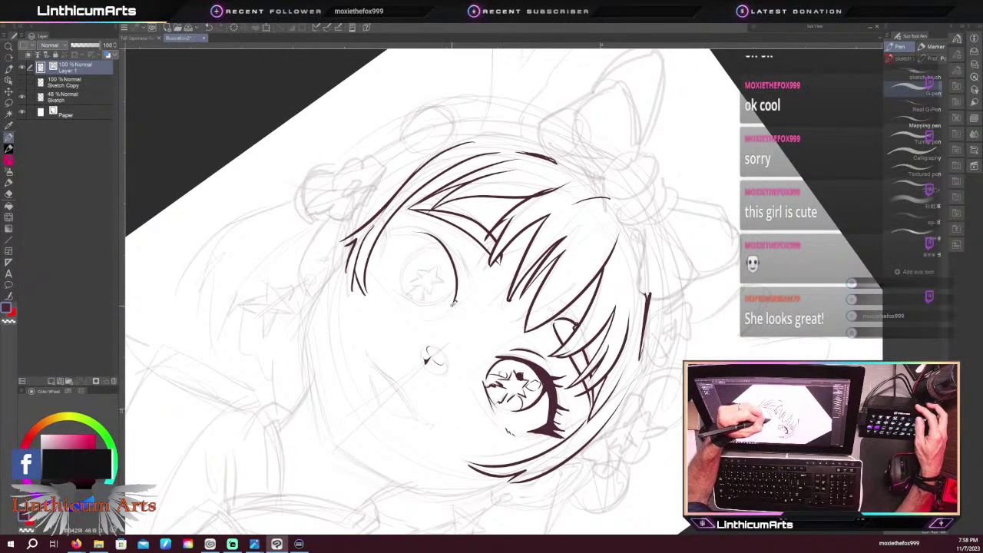
{"action": "left_click_drag", "start_coordinate": [454, 305], "coordinate": [450, 252]}
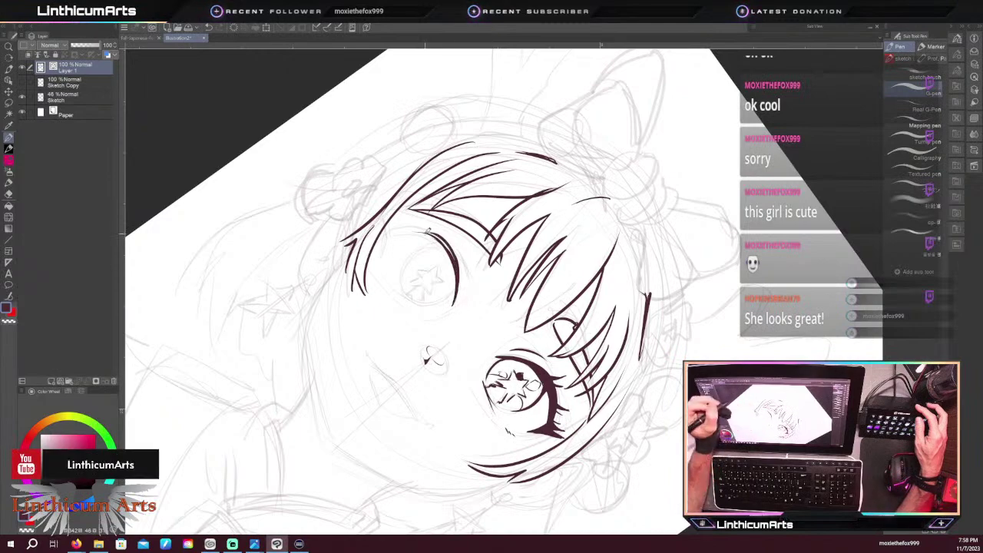
{"action": "key", "text": "r"}
{"action": "left_click_drag", "start_coordinate": [358, 316], "coordinate": [423, 197]}
{"action": "key", "text": "space"}
{"action": "left_click_drag", "start_coordinate": [484, 169], "coordinate": [442, 231]}
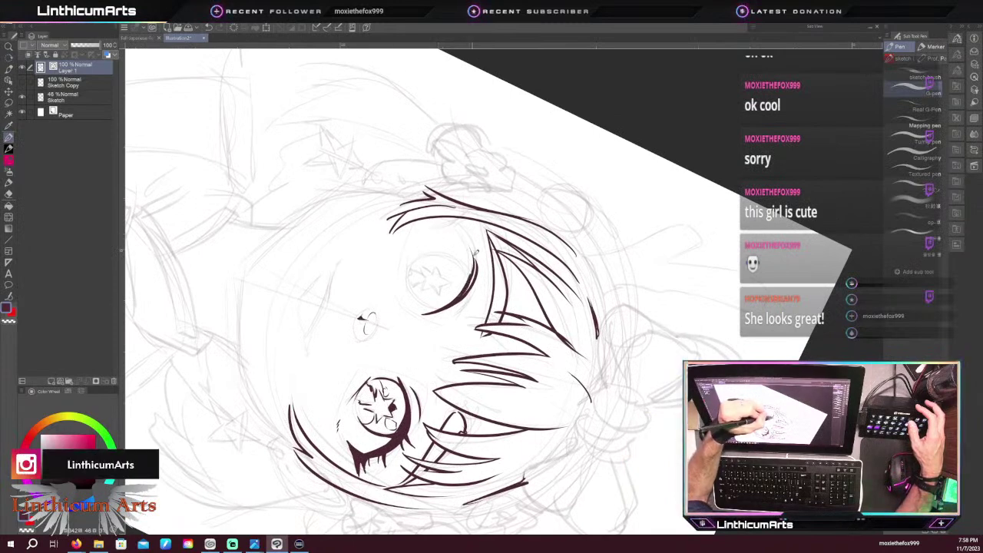
{"action": "left_click_drag", "start_coordinate": [475, 274], "coordinate": [466, 229]}
{"action": "left_click_drag", "start_coordinate": [462, 294], "coordinate": [467, 231]}
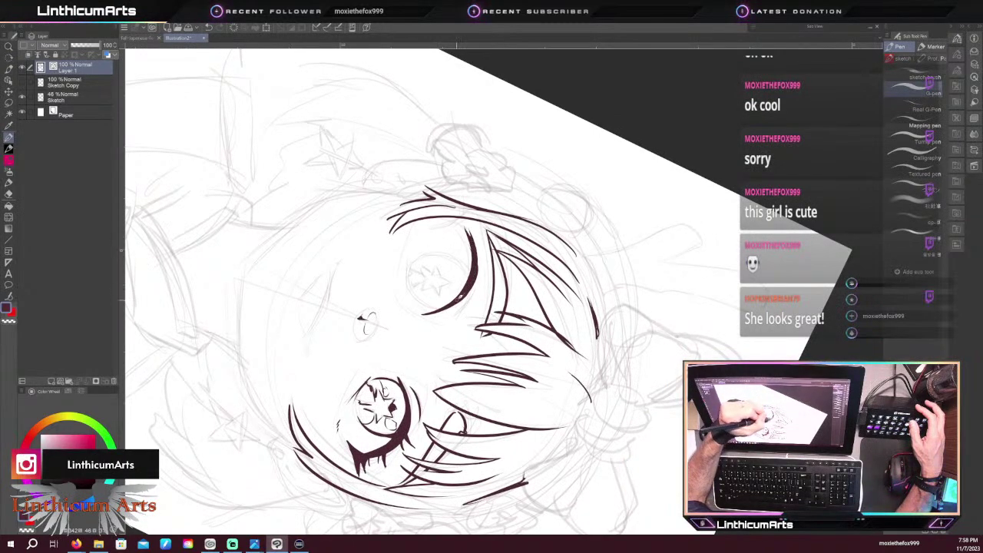
{"action": "left_click_drag", "start_coordinate": [465, 229], "coordinate": [468, 215]}
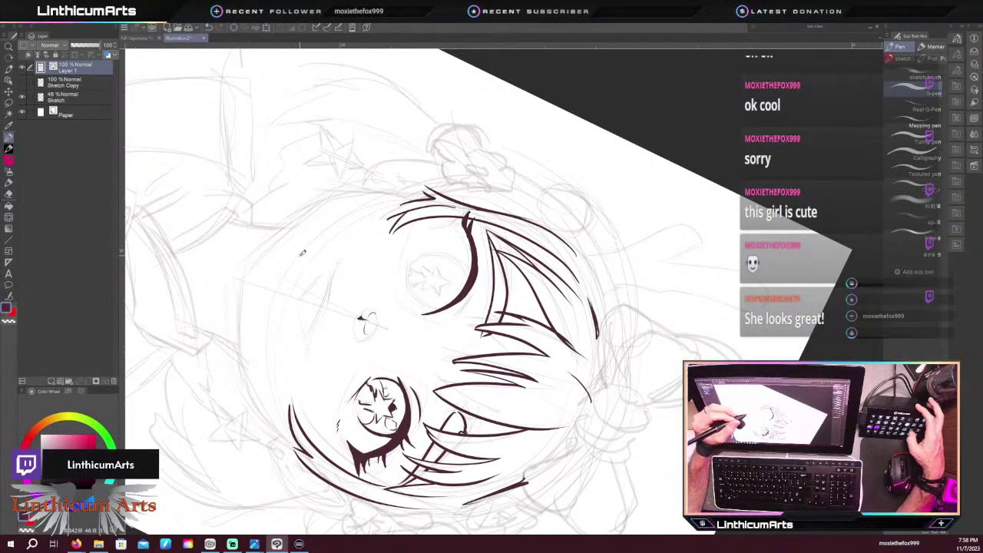
{"action": "key", "text": "ctrl+@"}
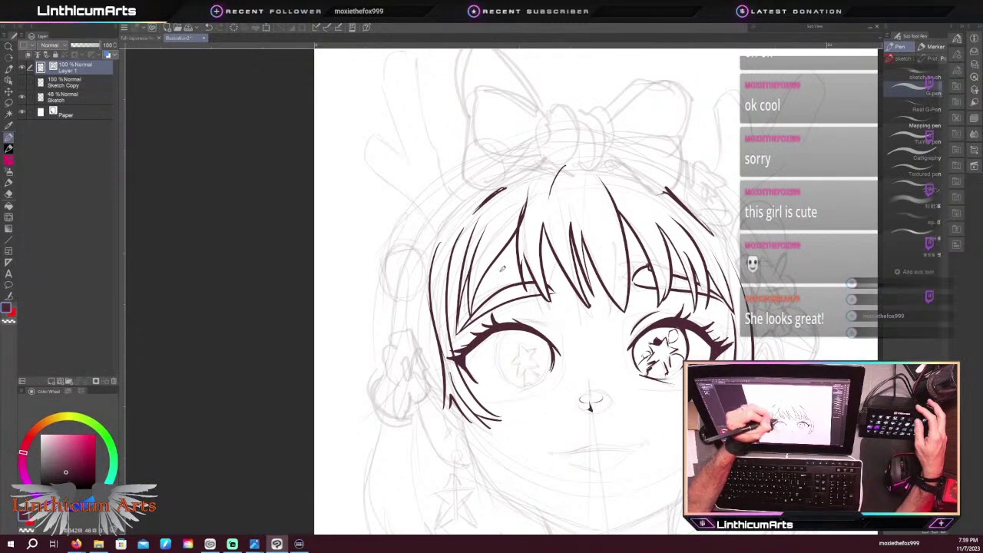
Ink the right eye's iris outline, star-shaped pupil, dark lower reflections and rounded highlights, with short dashes below the eye
{"action": "left_click_drag", "start_coordinate": [508, 378], "coordinate": [513, 333]}
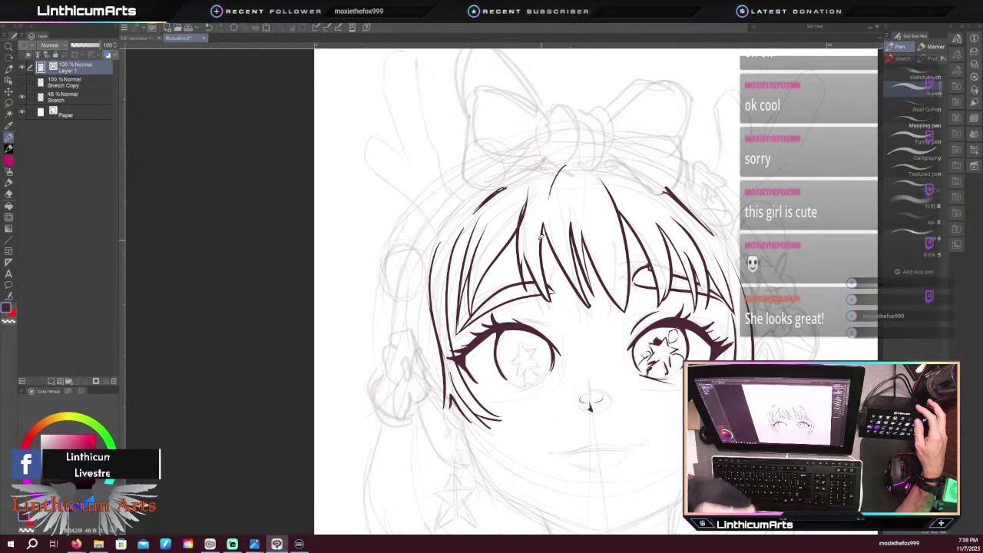
{"action": "scroll", "coordinate": [414, 336], "scroll_direction": "up", "scroll_amount": 1}
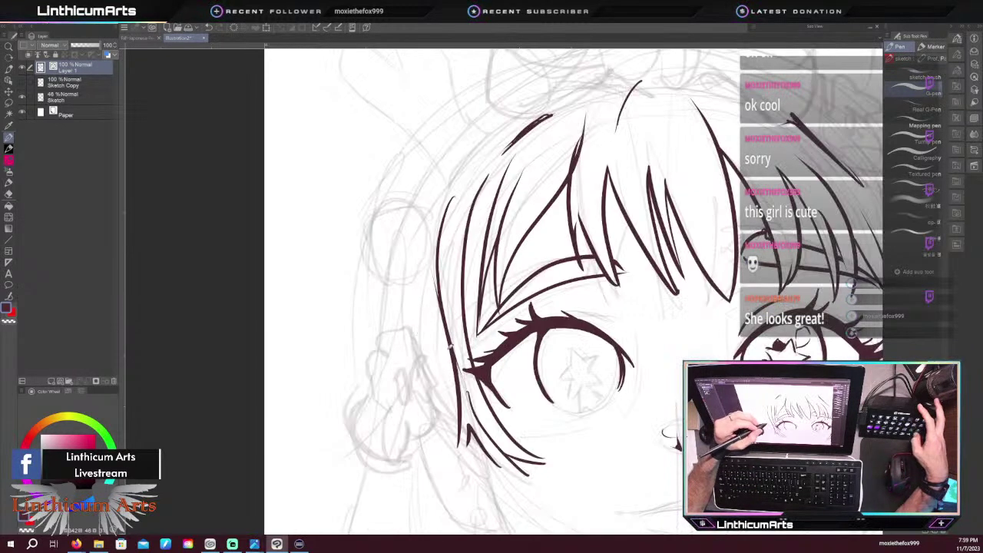
{"action": "key", "text": "ctrl+minus"}
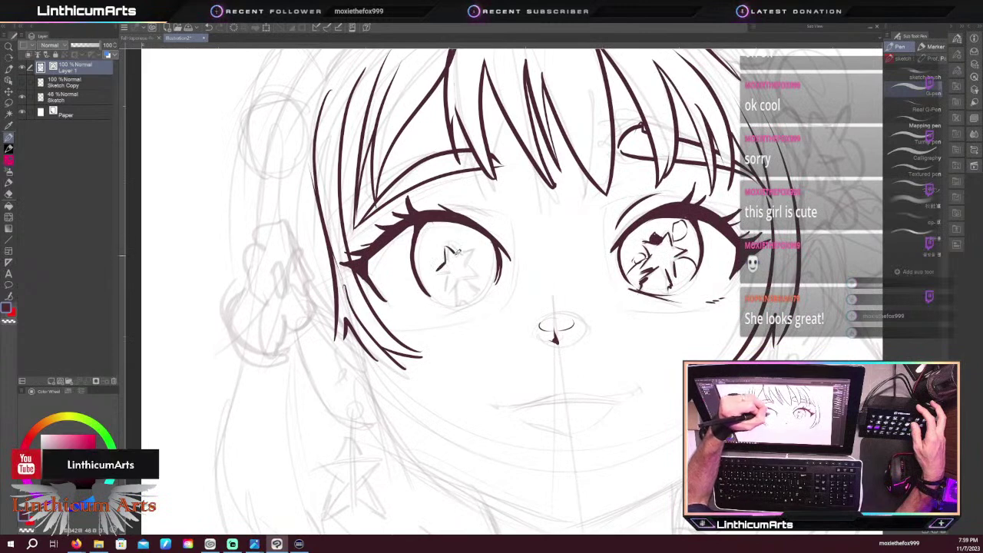
{"action": "mouse_move", "coordinate": [464, 244]}
{"action": "left_mouse_down"}
{"action": "mouse_move", "coordinate": [437, 270]}
{"action": "mouse_move", "coordinate": [448, 289]}
{"action": "mouse_move", "coordinate": [473, 276]}
{"action": "left_mouse_up"}
{"action": "mouse_move", "coordinate": [474, 254]}
{"action": "left_mouse_down"}
{"action": "mouse_move", "coordinate": [458, 302]}
{"action": "mouse_move", "coordinate": [472, 278]}
{"action": "mouse_move", "coordinate": [489, 286]}
{"action": "left_mouse_up"}
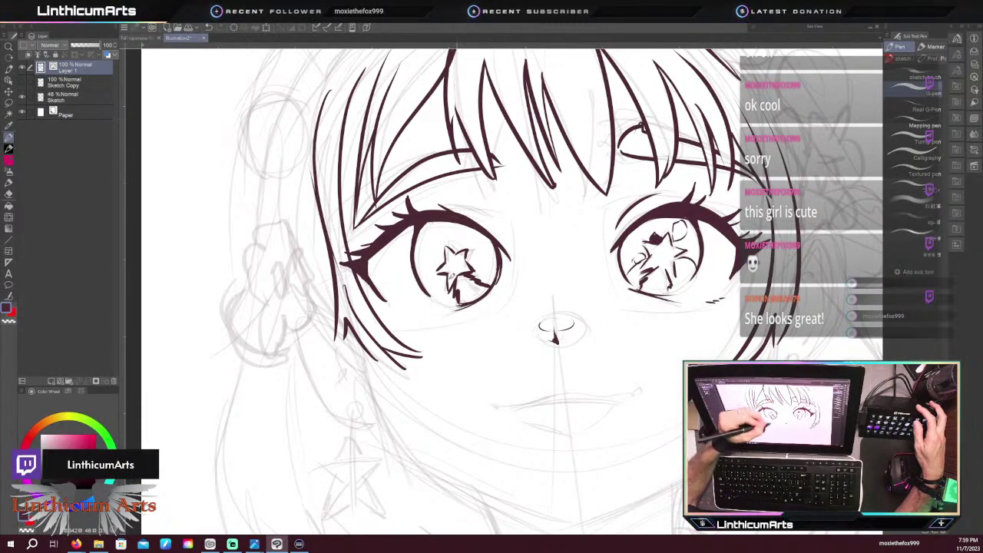
{"action": "left_click_drag", "start_coordinate": [437, 267], "coordinate": [425, 286]}
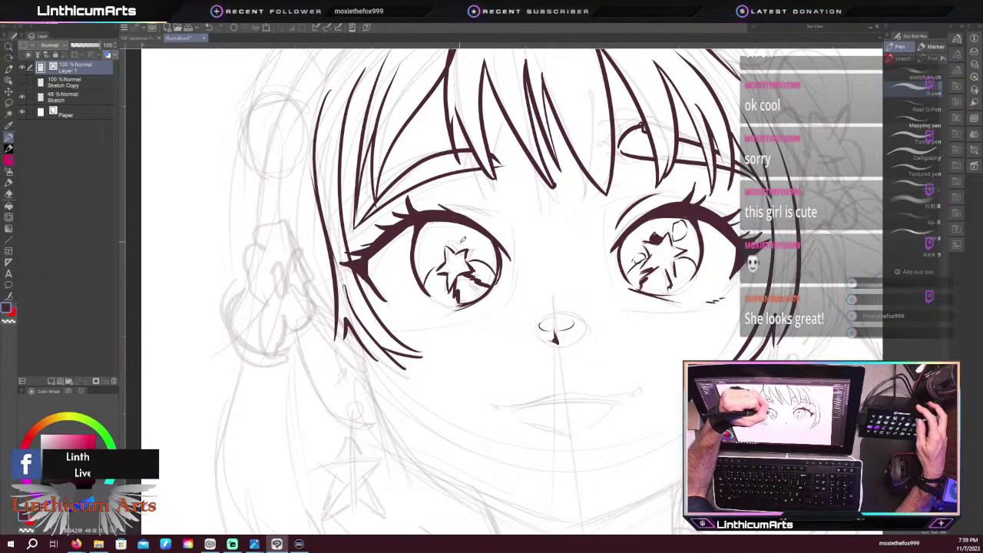
{"action": "left_click_drag", "start_coordinate": [462, 240], "coordinate": [464, 235]}
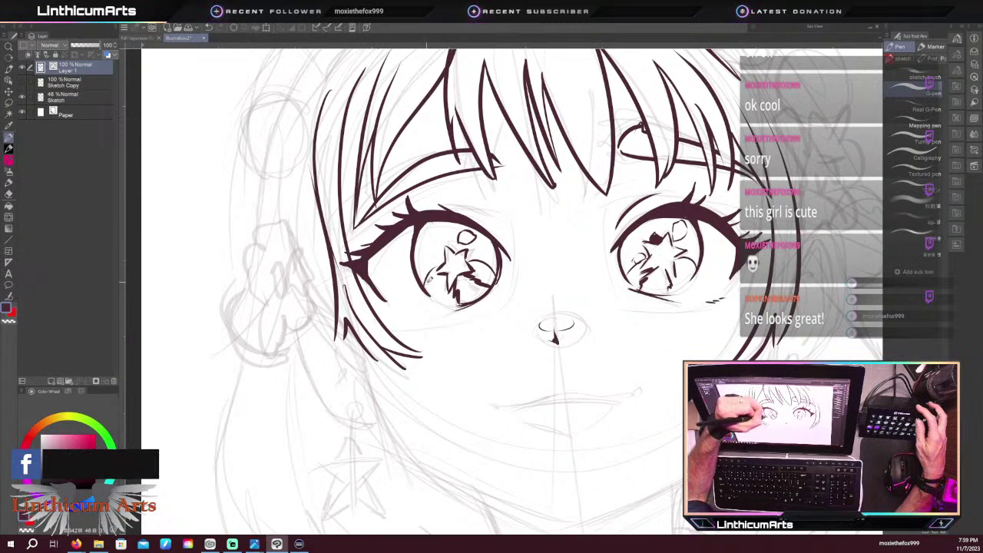
{"action": "left_click_drag", "start_coordinate": [424, 236], "coordinate": [427, 239]}
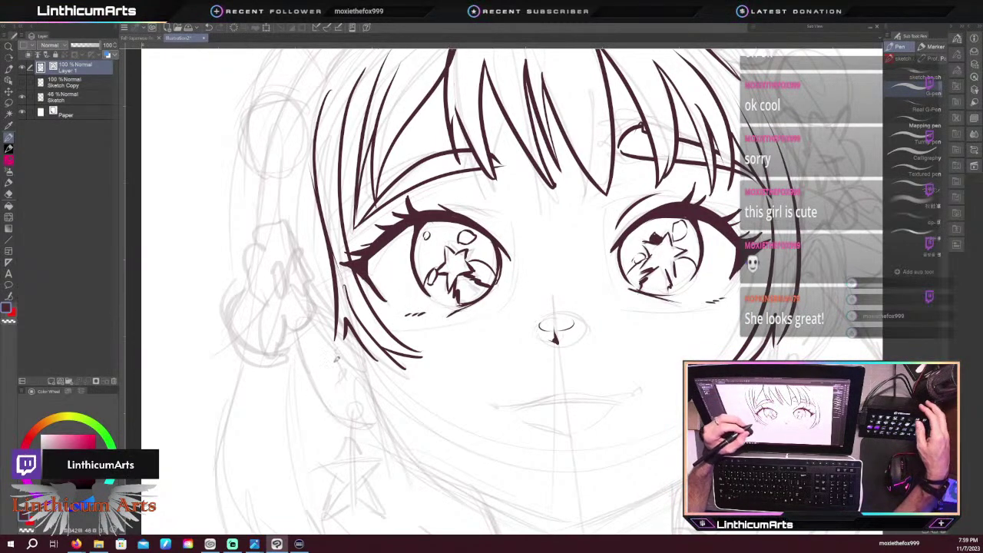
Ink the smiling mouth with a curved line between the lips and a rounded lower lip
{"action": "key", "text": "ctrl+minus"}
{"action": "key", "text": "ctrl+minus"}
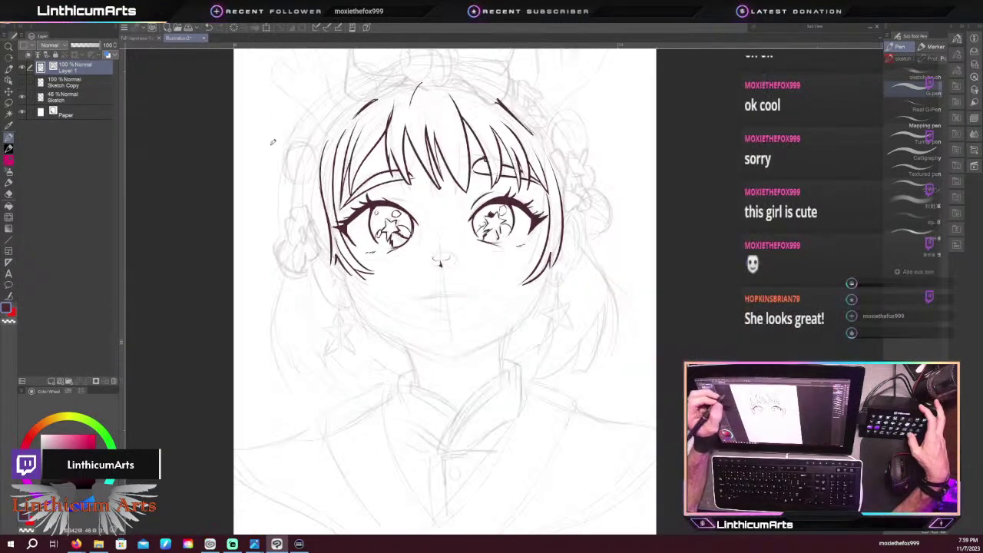
{"action": "key", "text": "ctrl+plus"}
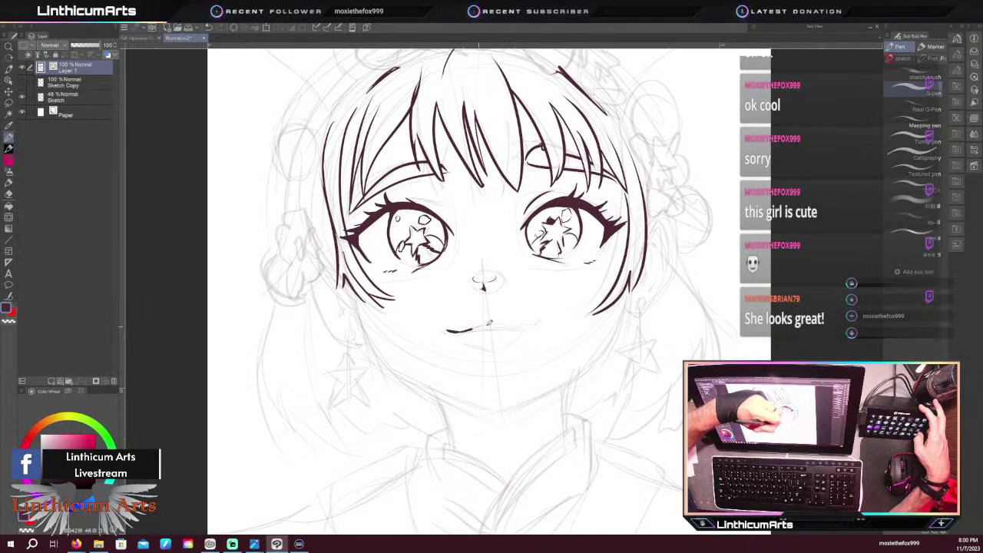
{"action": "left_click_drag", "start_coordinate": [522, 325], "coordinate": [531, 324]}
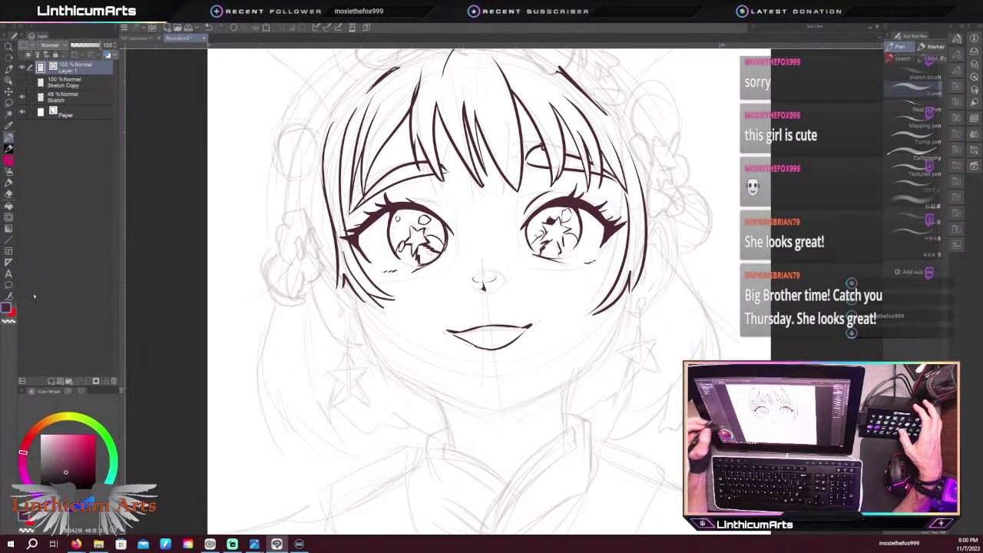
Ink the jawline on the character's left side with the G-pen, from the chin up to the side lock
{"action": "left_click", "coordinate": [9, 295]}
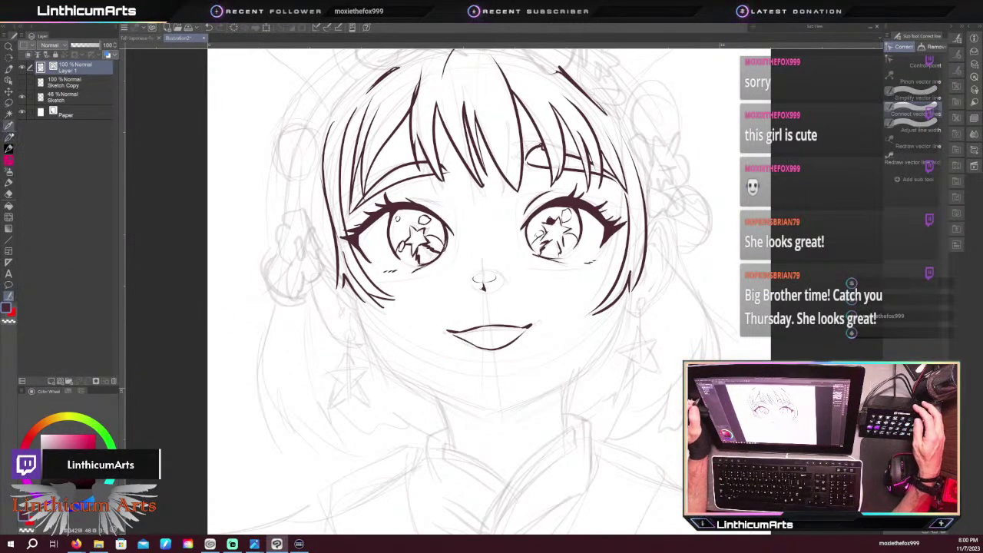
{"action": "left_click", "coordinate": [8, 137]}
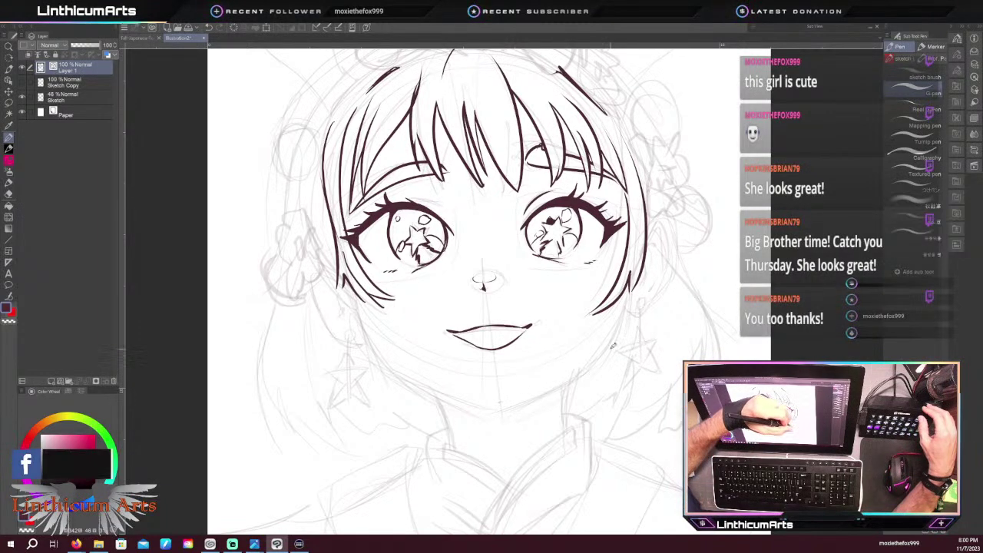
{"action": "left_click_drag", "start_coordinate": [587, 355], "coordinate": [615, 329]}
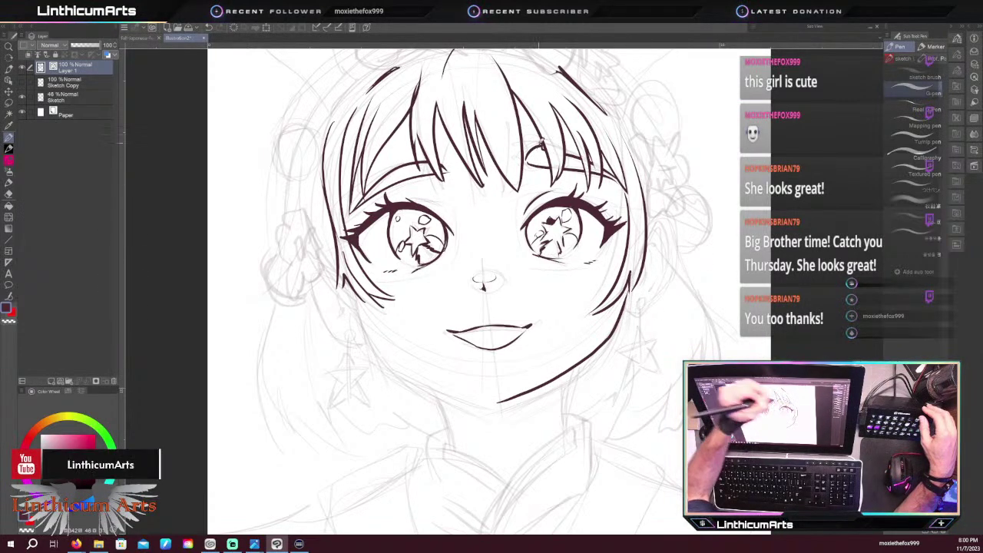
Try to ink the jawline on the character's right side, from the side lock down to the chin
{"action": "key", "text": "r"}
{"action": "mouse_move", "coordinate": [276, 321]}
{"action": "left_mouse_down"}
{"action": "mouse_move", "coordinate": [290, 290]}
{"action": "mouse_move", "coordinate": [334, 369]}
{"action": "mouse_move", "coordinate": [487, 399]}
{"action": "mouse_move", "coordinate": [533, 338]}
{"action": "mouse_move", "coordinate": [531, 315]}
{"action": "left_mouse_up"}
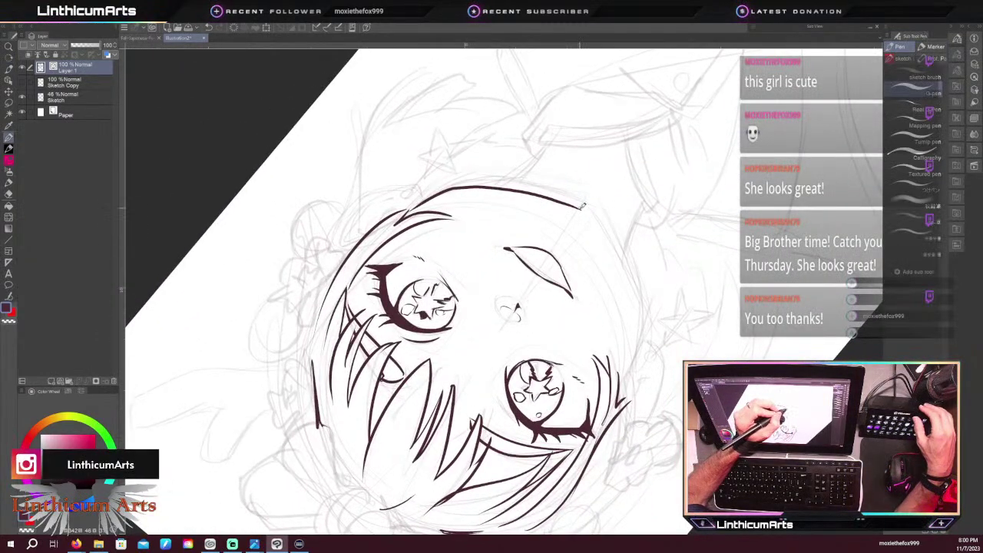
{"action": "mouse_move", "coordinate": [624, 293]}
{"action": "left_mouse_down"}
{"action": "mouse_move", "coordinate": [625, 393]}
{"action": "mouse_move", "coordinate": [636, 359]}
{"action": "mouse_move", "coordinate": [634, 289]}
{"action": "mouse_move", "coordinate": [567, 180]}
{"action": "left_mouse_up"}
{"action": "key", "text": "ctrl+z"}
{"action": "key", "text": "ctrl+z"}
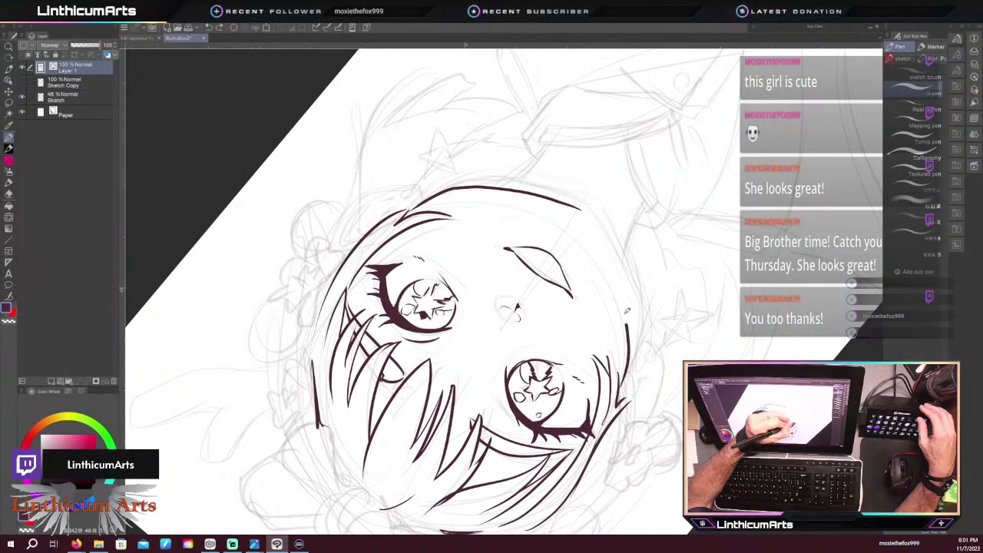
{"action": "left_click_drag", "start_coordinate": [627, 312], "coordinate": [564, 189]}
{"action": "key", "text": "space"}
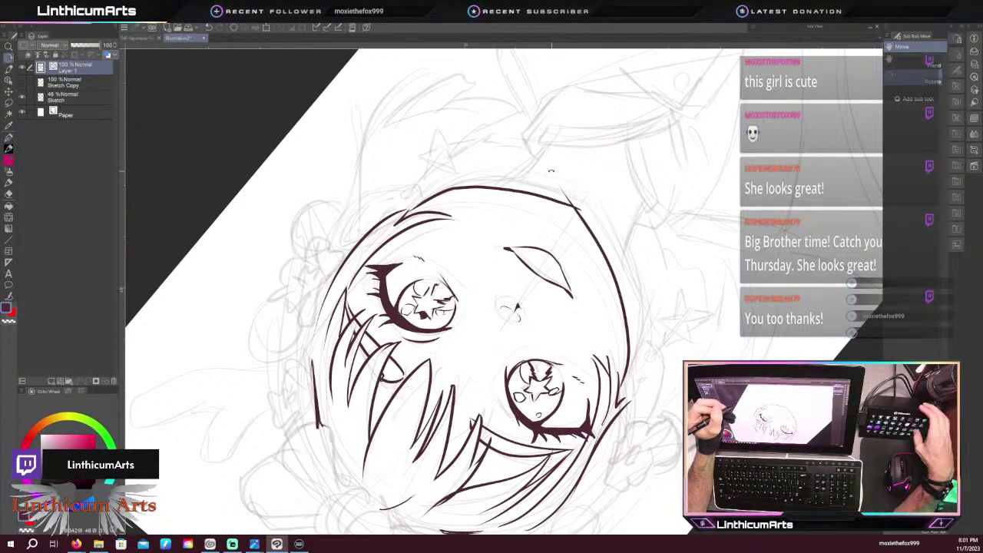
{"action": "key", "text": "h"}
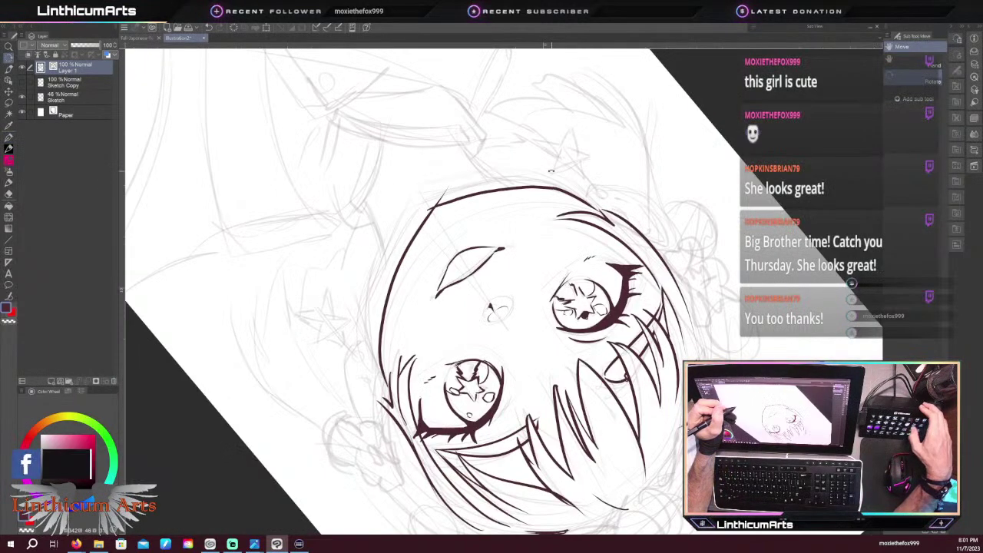
{"action": "key", "text": "ctrl+at"}
{"action": "key", "text": "h"}
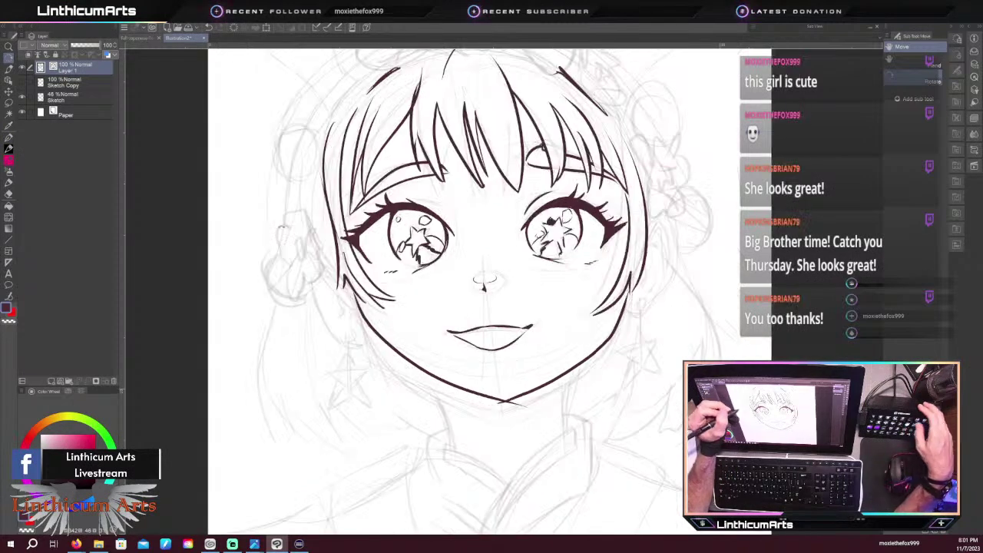
{"action": "key", "text": "ctrl+z"}
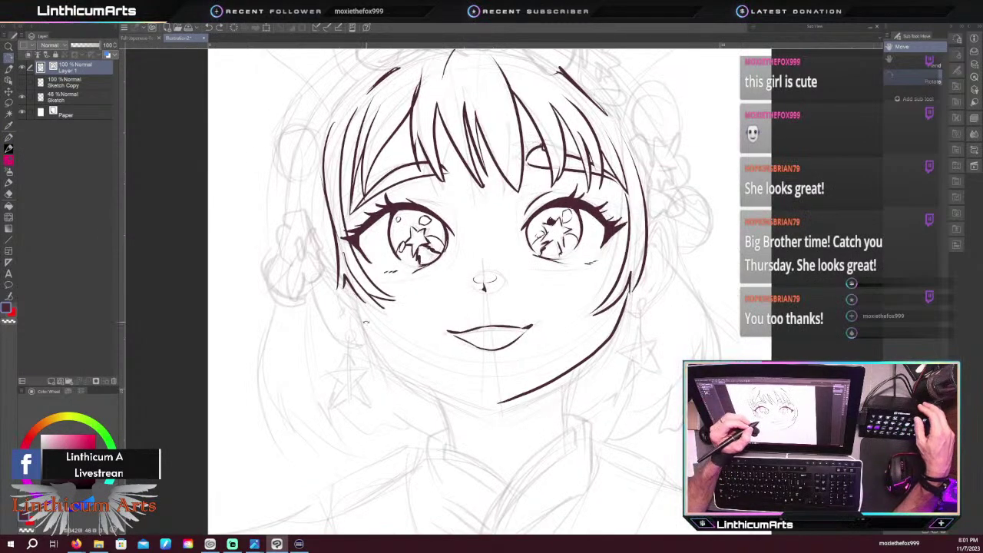
Ink the jawline on the character's right side with the G-pen, from the side lock down to the chin
{"action": "key", "text": "p"}
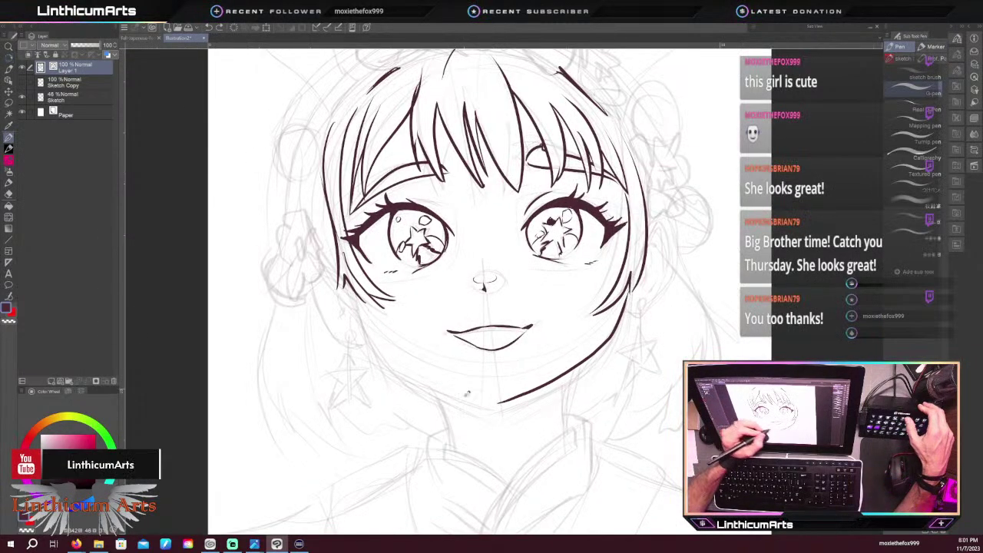
{"action": "scroll", "coordinate": [356, 301], "scroll_direction": "down", "scroll_amount": 1}
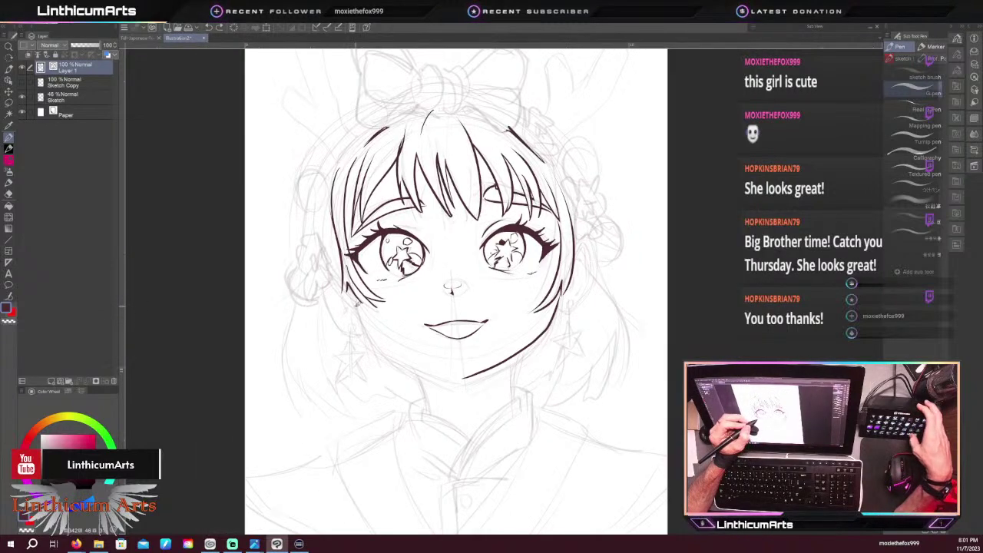
{"action": "left_click_drag", "start_coordinate": [341, 318], "coordinate": [353, 256]}
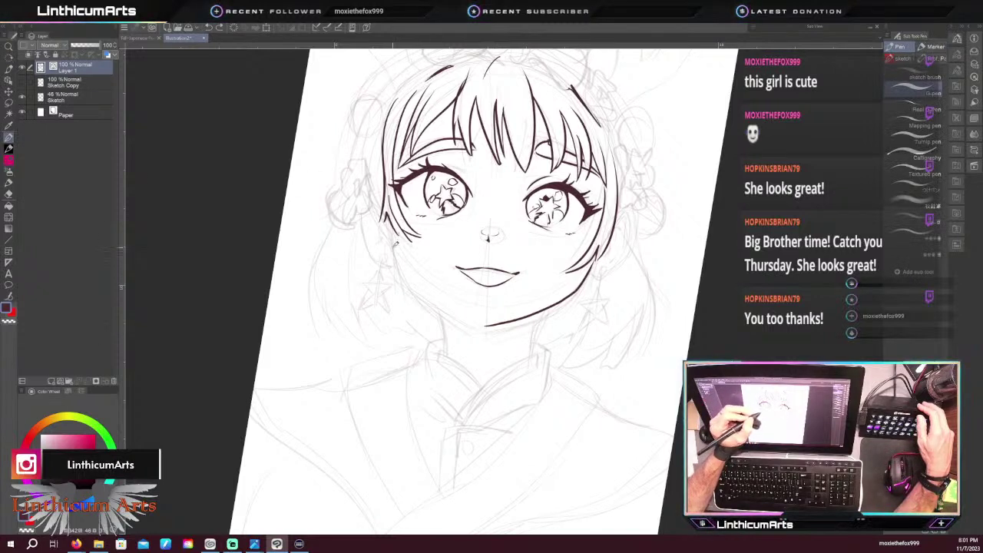
{"action": "mouse_move", "coordinate": [394, 243]}
{"action": "left_mouse_down"}
{"action": "mouse_move", "coordinate": [397, 263]}
{"action": "mouse_move", "coordinate": [435, 306]}
{"action": "mouse_move", "coordinate": [485, 327]}
{"action": "left_mouse_up"}
{"action": "key", "text": "ctrl+z"}
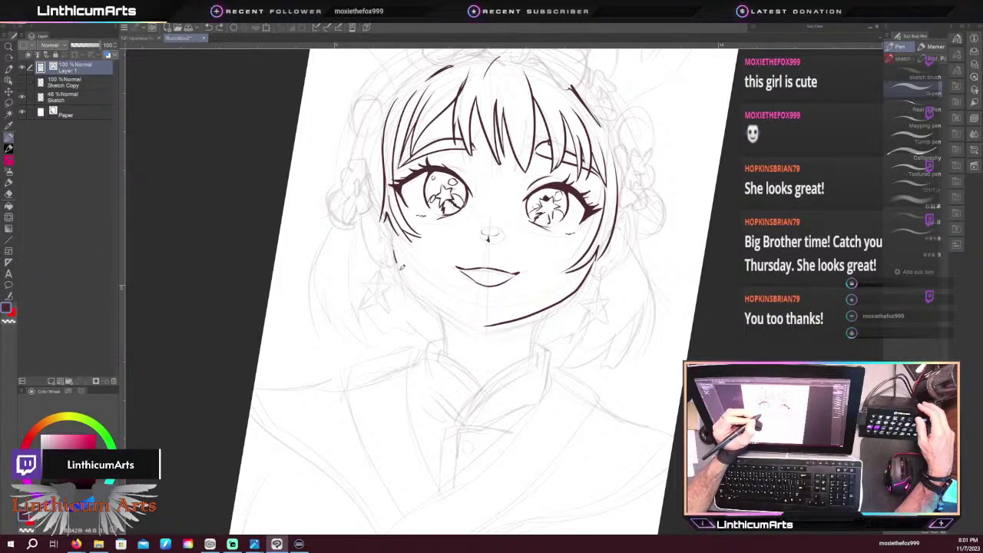
{"action": "mouse_move", "coordinate": [398, 265]}
{"action": "left_mouse_down"}
{"action": "mouse_move", "coordinate": [436, 299]}
{"action": "mouse_move", "coordinate": [496, 325]}
{"action": "left_mouse_up"}
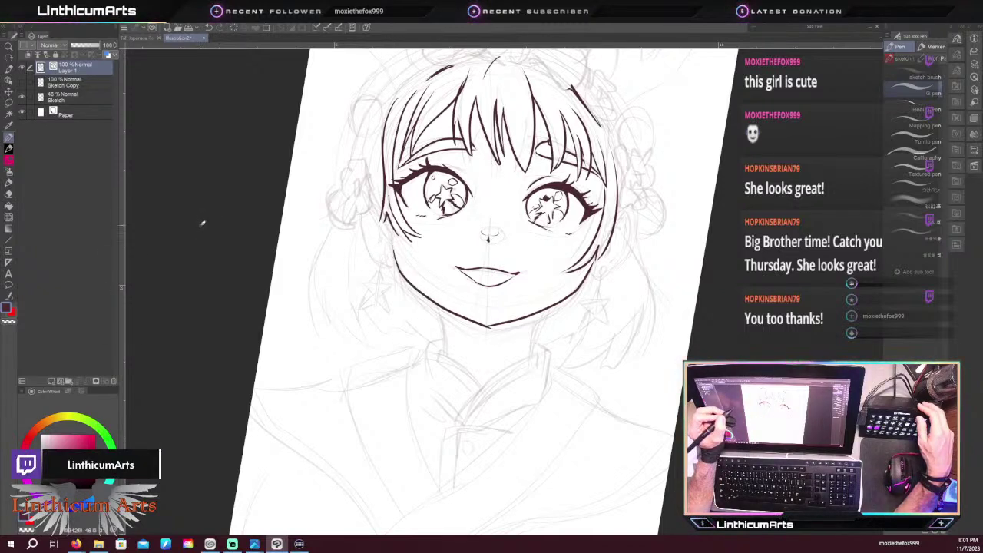
Trim the overlapping jawline ends at the tip of the chin with the vector eraser
{"action": "key", "text": "e"}
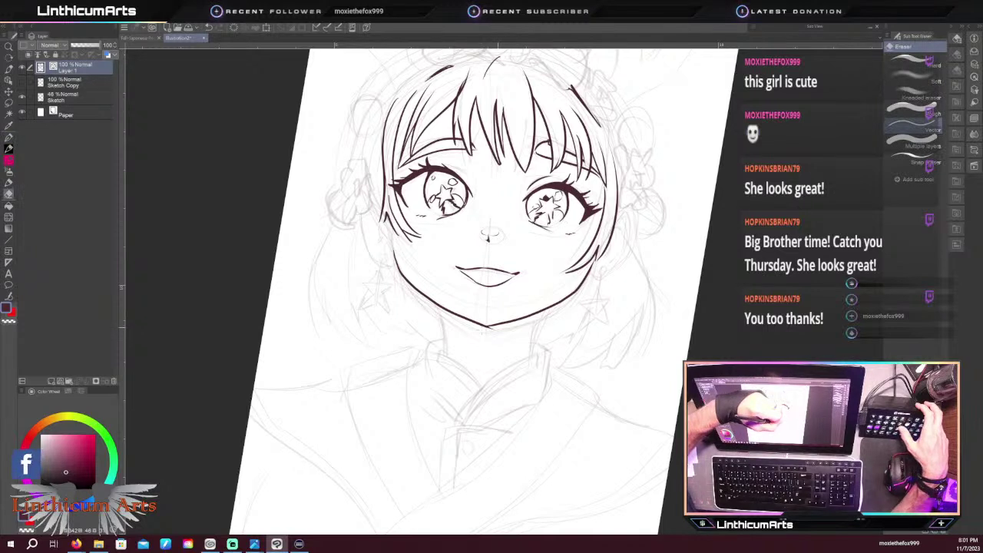
{"action": "left_click", "coordinate": [494, 327]}
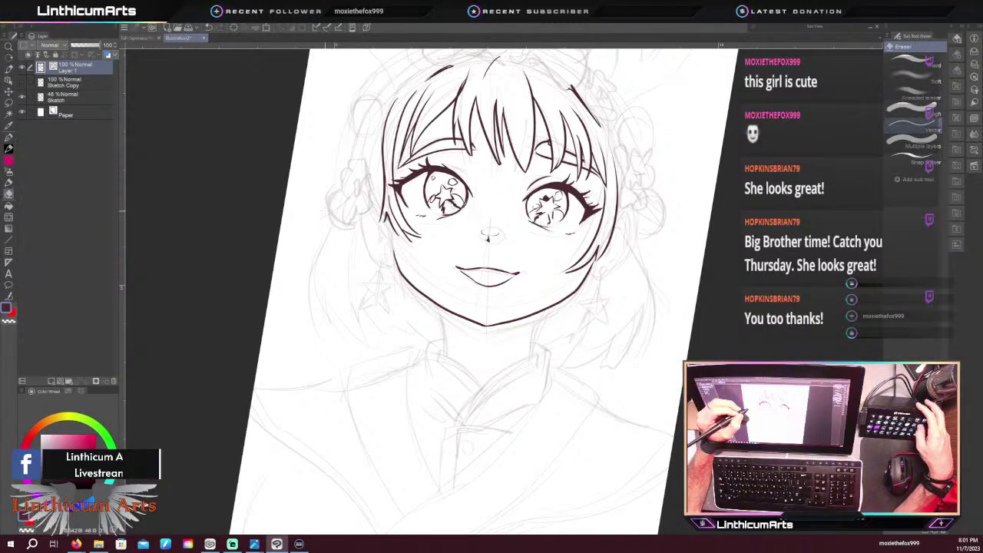
{"action": "key", "text": "ctrl+at"}
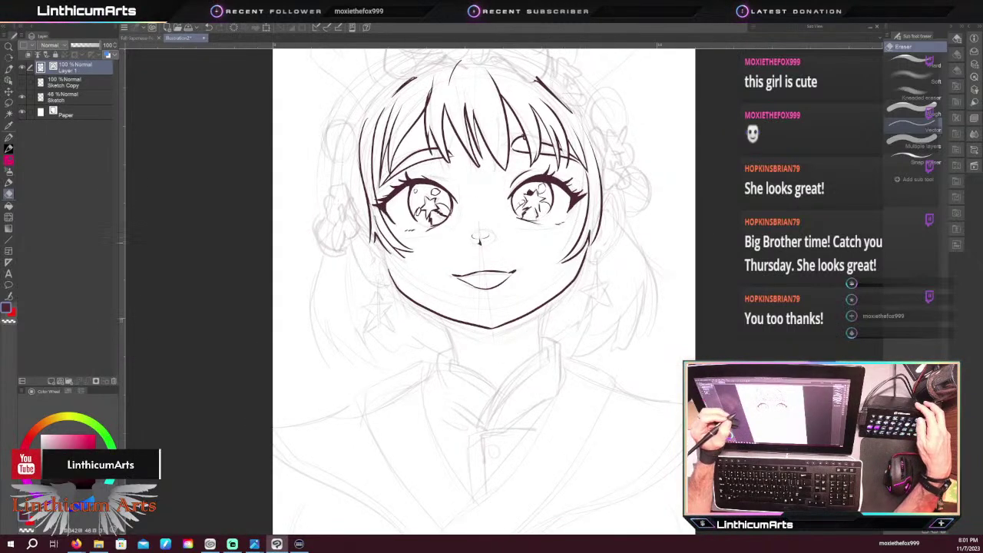
{"action": "left_click", "coordinate": [8, 296]}
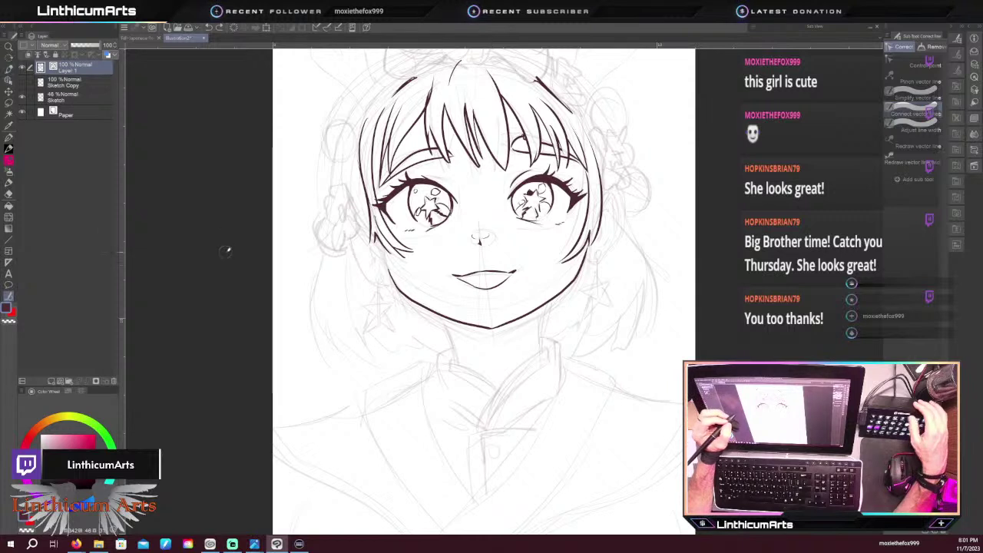
Ink the petals and centre lines of the flower beside the side lock on the character's right with the G-pen
{"action": "key", "text": "p"}
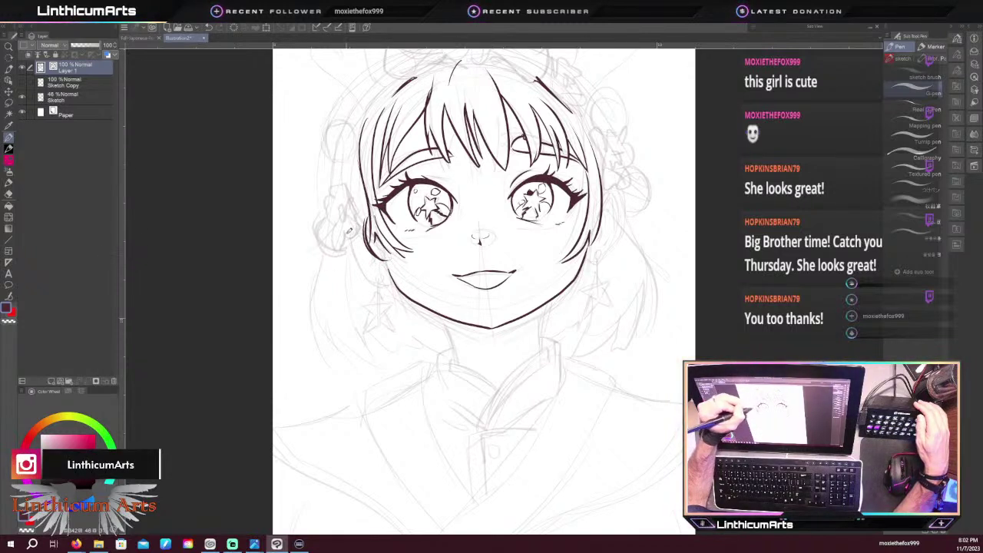
{"action": "left_click_drag", "start_coordinate": [356, 224], "coordinate": [346, 240]}
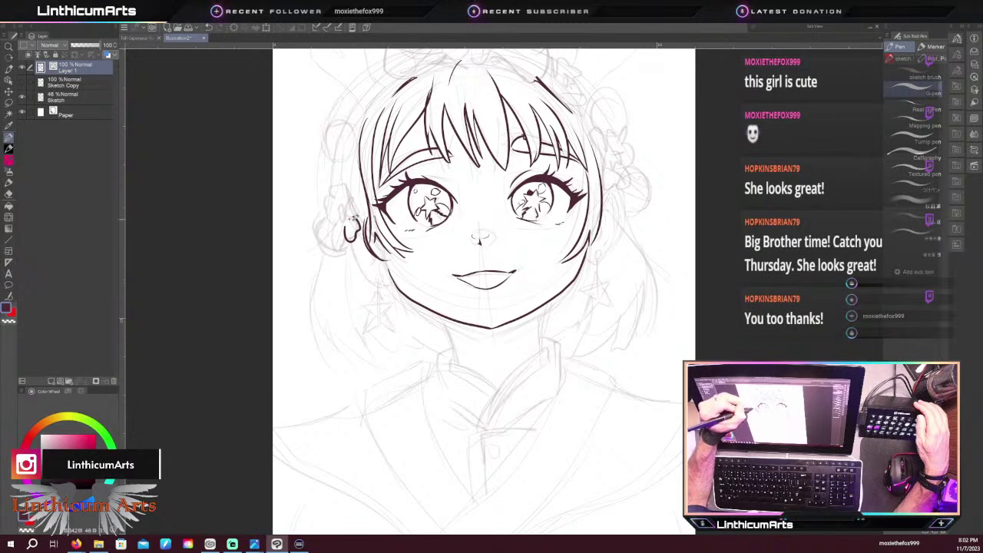
{"action": "left_click_drag", "start_coordinate": [359, 201], "coordinate": [348, 198]}
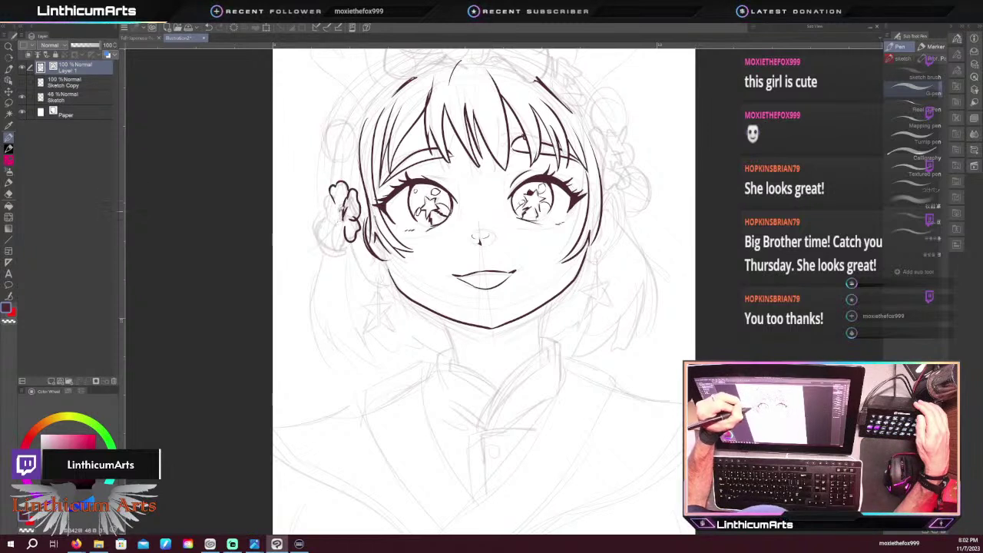
{"action": "mouse_move", "coordinate": [342, 201]}
{"action": "left_mouse_down"}
{"action": "mouse_move", "coordinate": [335, 253]}
{"action": "mouse_move", "coordinate": [339, 245]}
{"action": "left_mouse_up"}
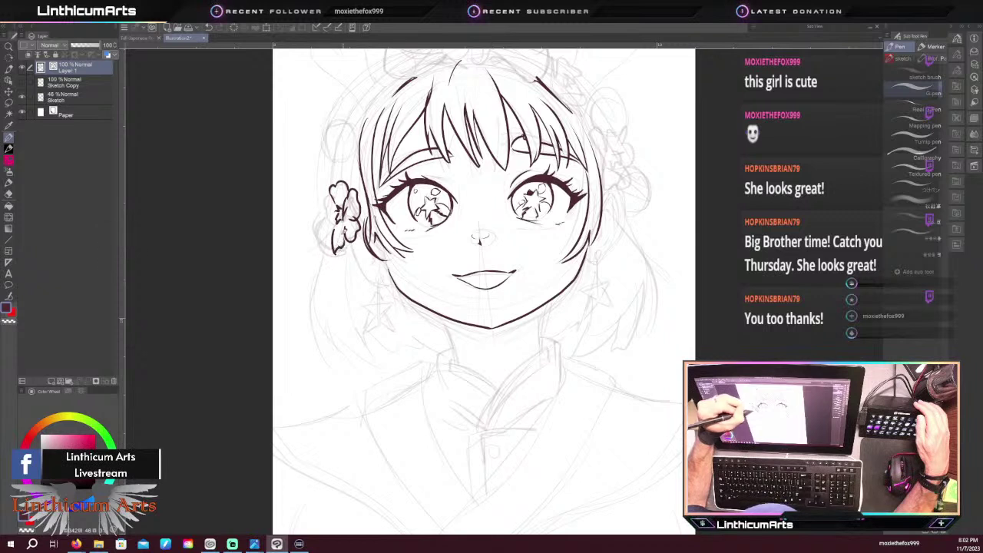
{"action": "left_click_drag", "start_coordinate": [335, 204], "coordinate": [340, 209]}
{"action": "mouse_move", "coordinate": [348, 221]}
{"action": "left_mouse_down"}
{"action": "mouse_move", "coordinate": [341, 244]}
{"action": "mouse_move", "coordinate": [323, 222]}
{"action": "mouse_move", "coordinate": [329, 205]}
{"action": "mouse_move", "coordinate": [331, 245]}
{"action": "left_mouse_up"}
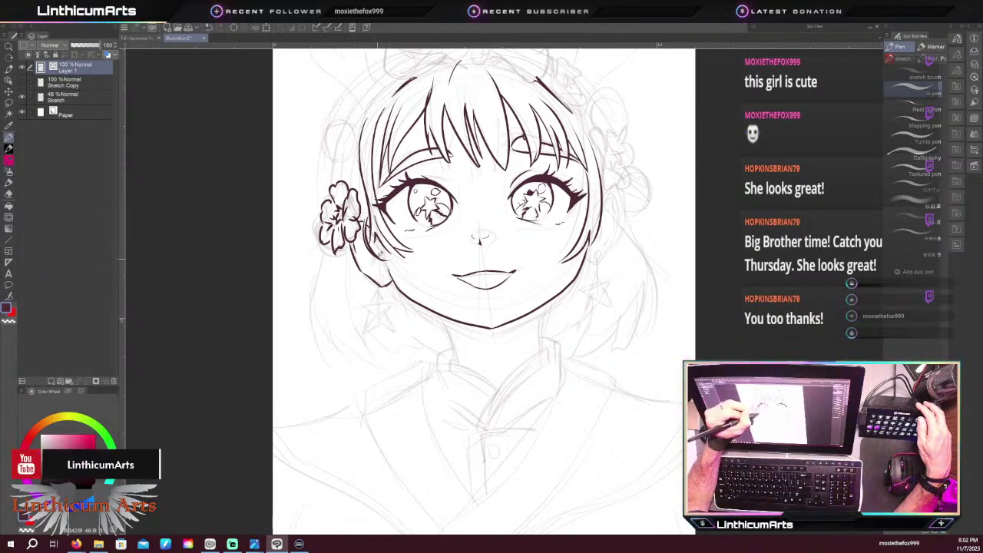
Ink the ear detail on the character's right side and a five-pointed star earring hanging from a small ring
{"action": "left_click_drag", "start_coordinate": [375, 238], "coordinate": [384, 256]}
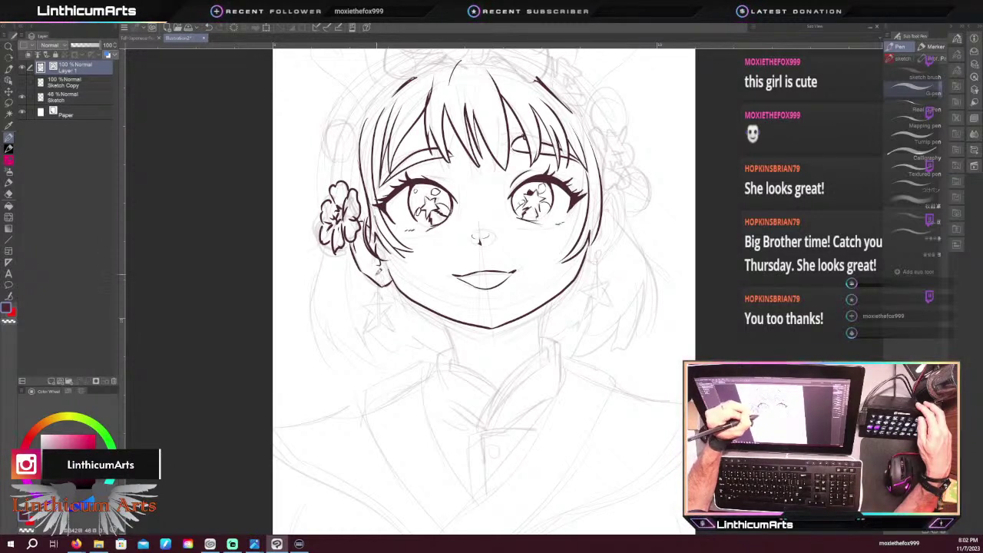
{"action": "mouse_move", "coordinate": [375, 270]}
{"action": "left_mouse_down"}
{"action": "mouse_move", "coordinate": [383, 300]}
{"action": "mouse_move", "coordinate": [357, 309]}
{"action": "mouse_move", "coordinate": [368, 336]}
{"action": "left_mouse_up"}
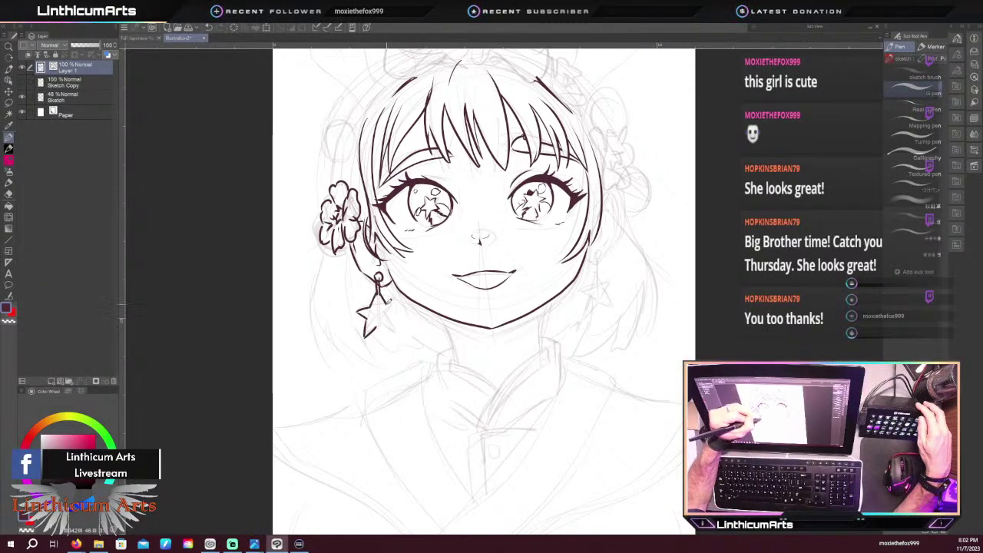
{"action": "key", "text": "ctrl+z"}
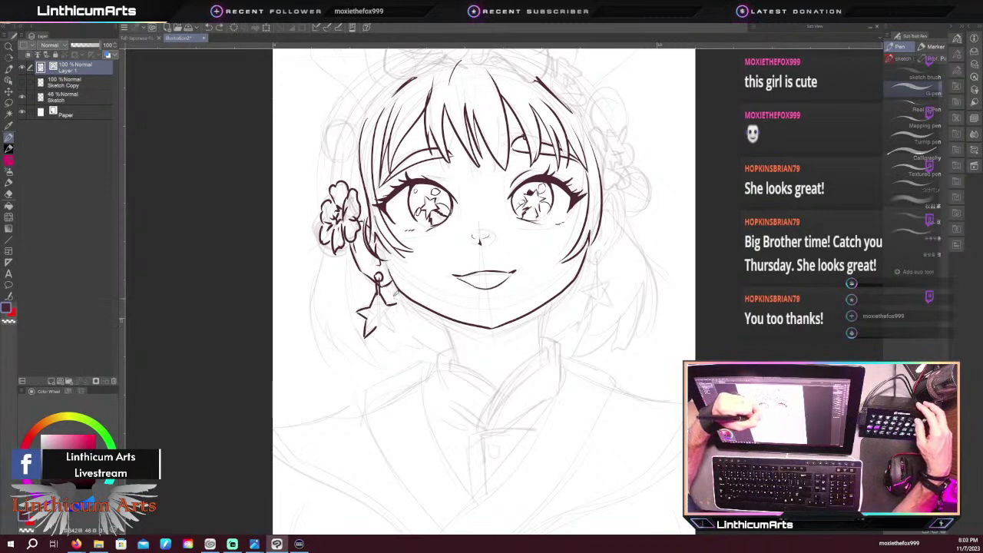
{"action": "mouse_move", "coordinate": [386, 305]}
{"action": "left_mouse_down"}
{"action": "mouse_move", "coordinate": [399, 303]}
{"action": "mouse_move", "coordinate": [388, 315]}
{"action": "left_mouse_up"}
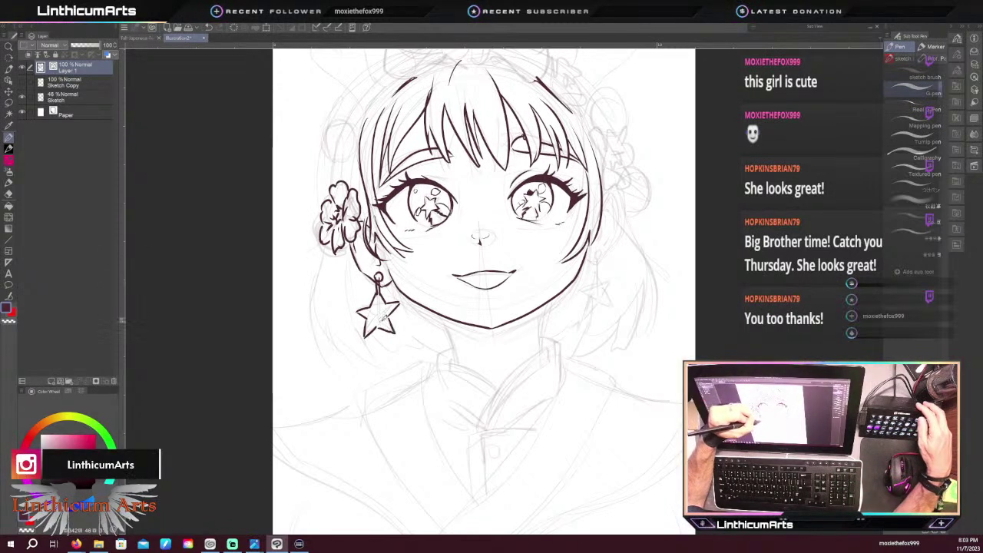
{"action": "left_click_drag", "start_coordinate": [388, 326], "coordinate": [397, 334]}
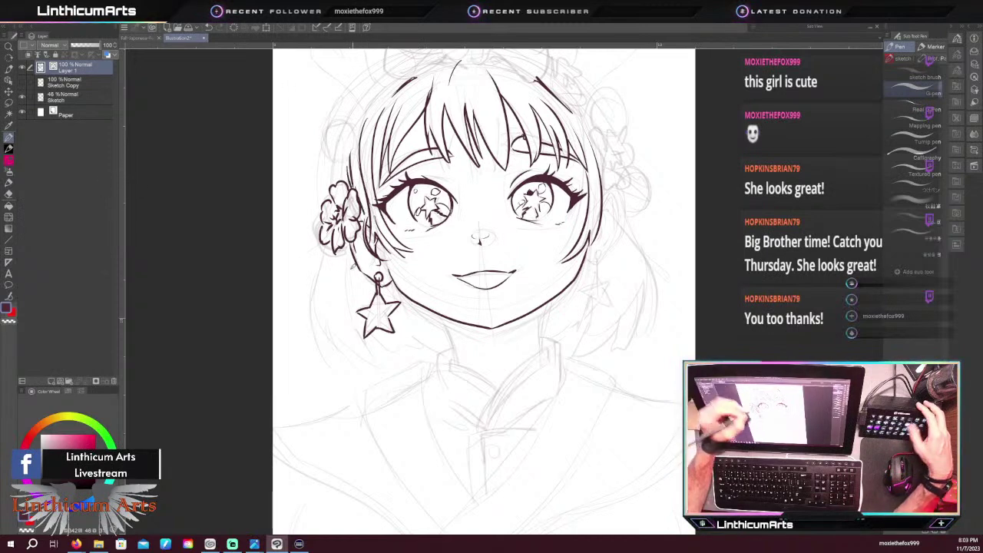
Examine the inked face in a mirrored view to check its symmetry and proportions
{"action": "key", "text": "ctrl+minus"}
{"action": "left_click_drag", "start_coordinate": [322, 145], "coordinate": [336, 165]}
{"action": "key", "text": "ctrl+plus"}
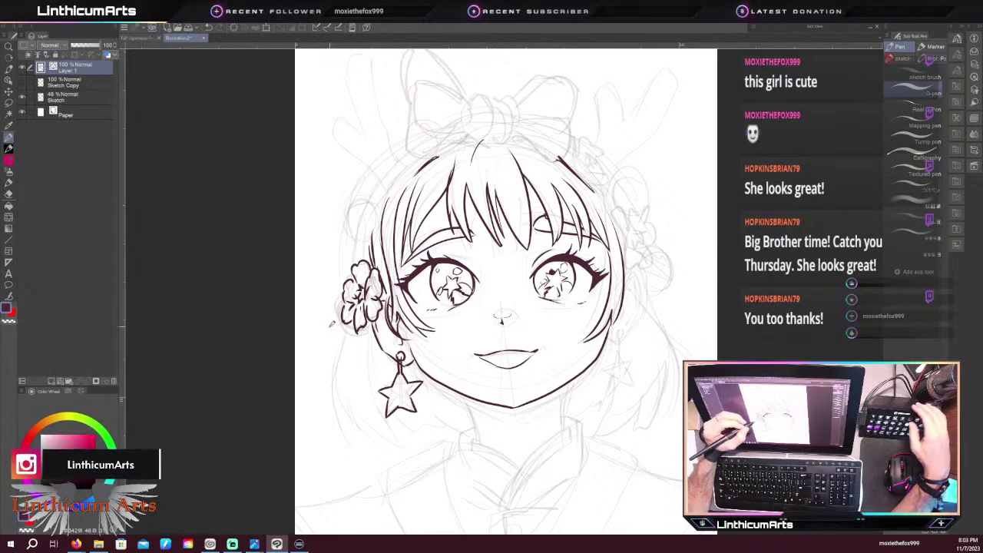
{"action": "key", "text": "h"}
{"action": "key", "text": "h"}
{"action": "key", "text": "h"}
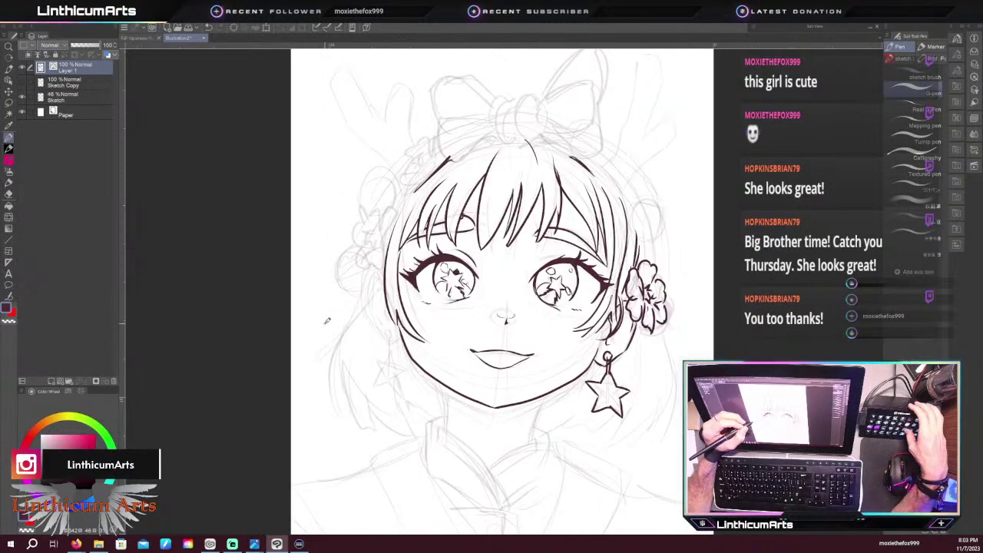
{"action": "key", "text": "h"}
{"action": "key", "text": "h"}
{"action": "key", "text": "h"}
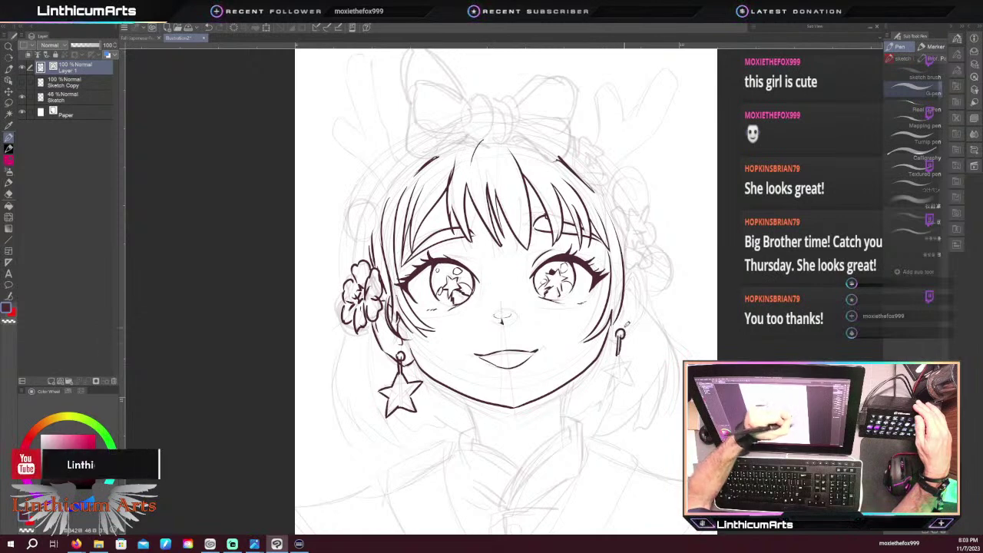
Ink the ear on the character's left side with its inner fold and a star earring hanging from a small ring
{"action": "mouse_move", "coordinate": [608, 339]}
{"action": "left_mouse_down"}
{"action": "mouse_move", "coordinate": [618, 336]}
{"action": "mouse_move", "coordinate": [618, 345]}
{"action": "mouse_move", "coordinate": [644, 258]}
{"action": "left_mouse_up"}
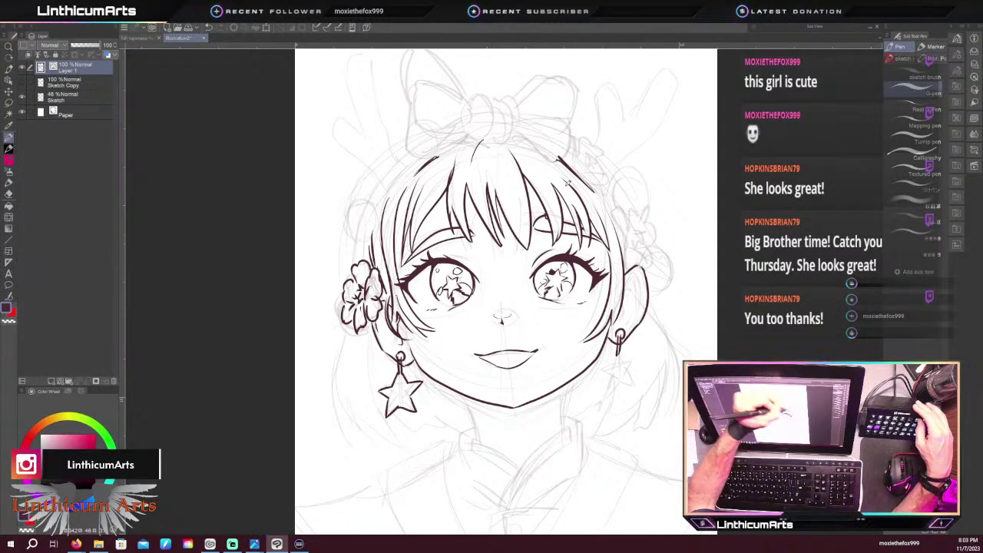
{"action": "left_click_drag", "start_coordinate": [627, 282], "coordinate": [638, 303]}
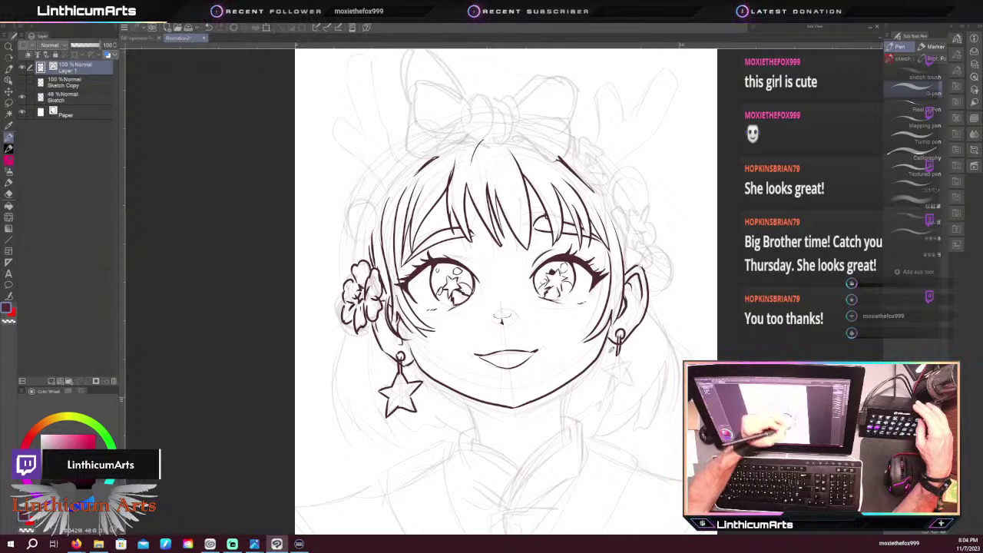
{"action": "left_click_drag", "start_coordinate": [619, 353], "coordinate": [603, 371]}
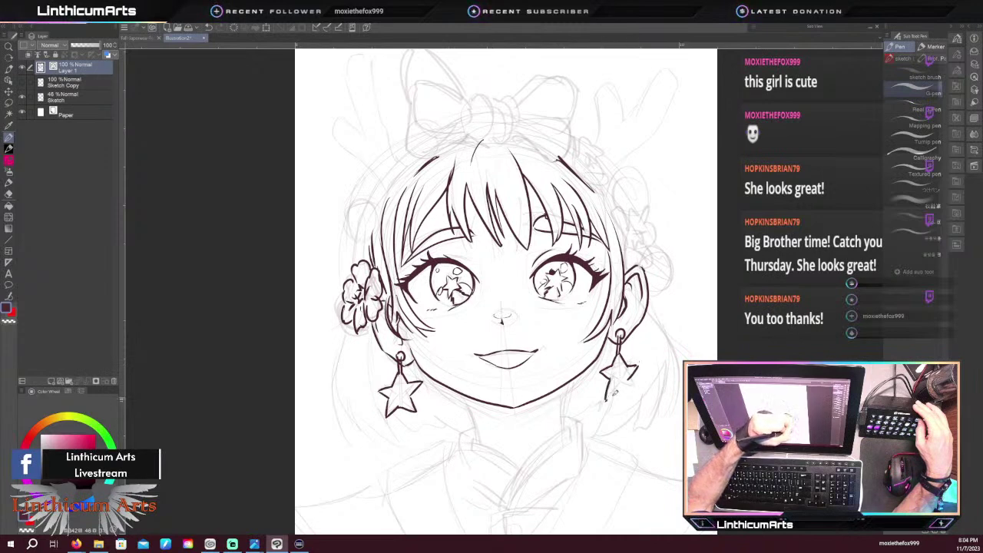
{"action": "mouse_move", "coordinate": [619, 388]}
{"action": "left_mouse_down"}
{"action": "mouse_move", "coordinate": [607, 400]}
{"action": "mouse_move", "coordinate": [635, 383]}
{"action": "left_mouse_up"}
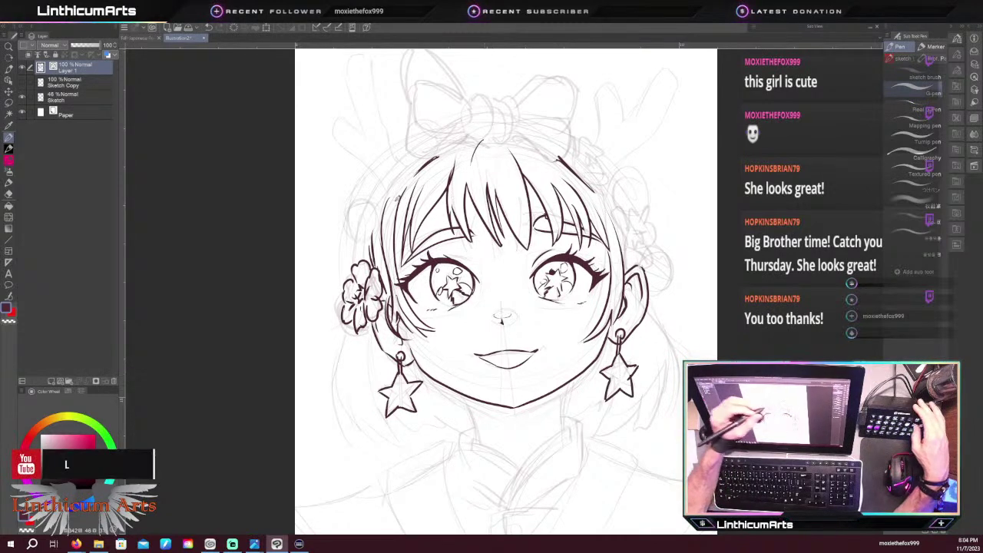
{"action": "key", "text": "e"}
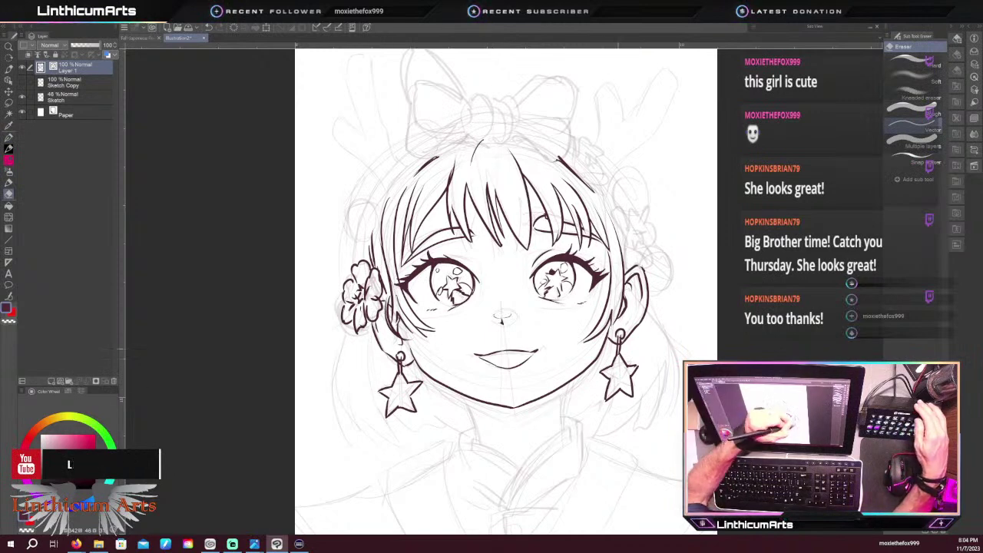
{"action": "key", "text": "ctrl+plus"}
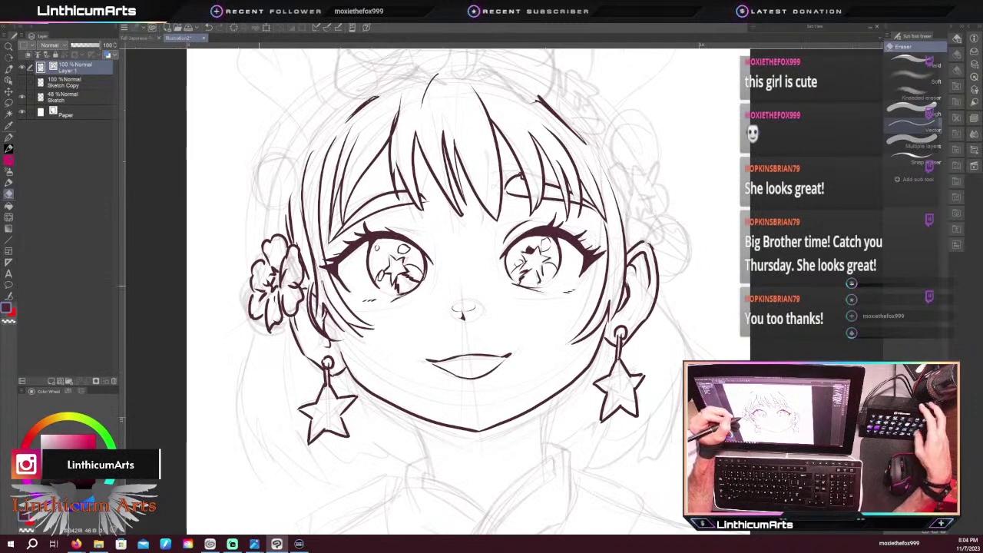
{"action": "key", "text": "ctrl+minus"}
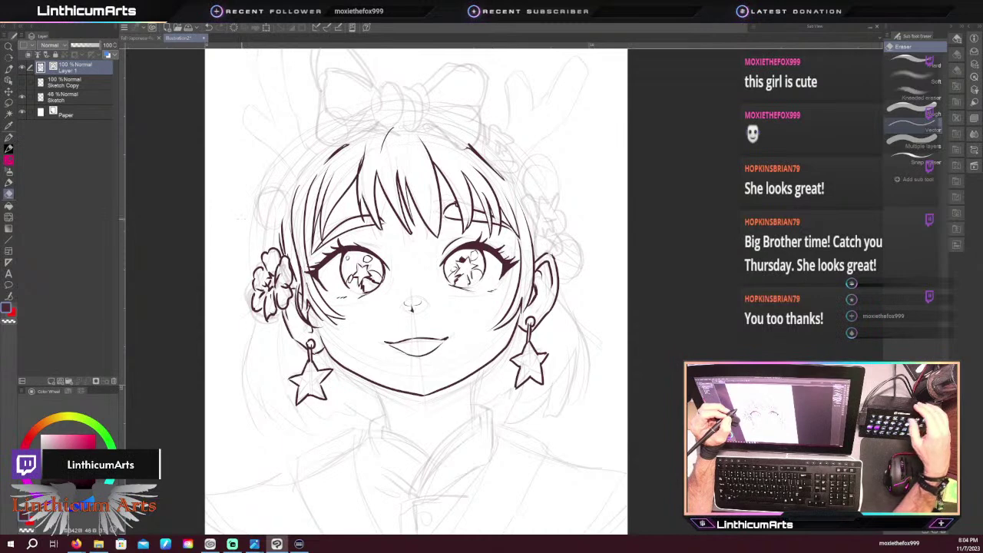
Try to ink the rounded outline behind the flower on the character's right side
{"action": "key", "text": "p"}
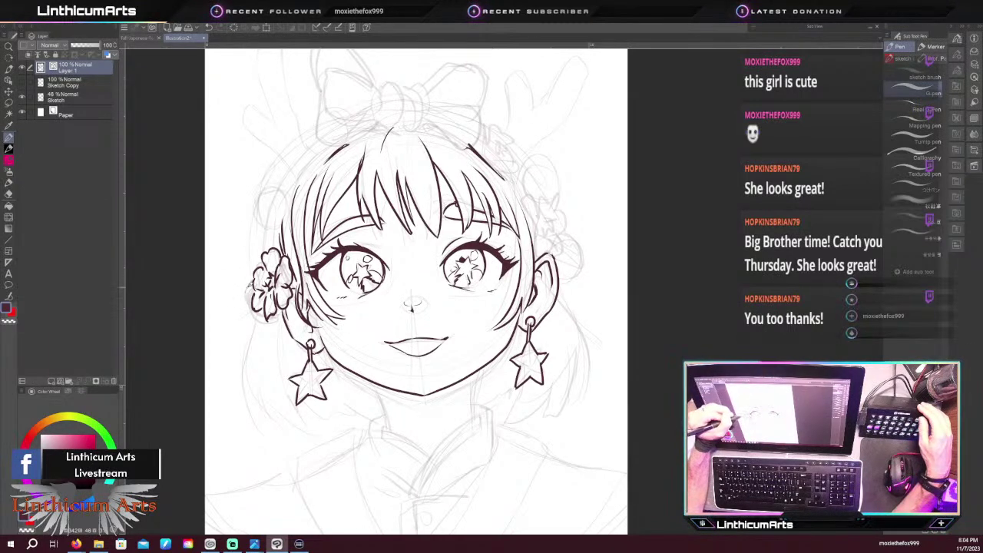
{"action": "mouse_move", "coordinate": [256, 278]}
{"action": "left_mouse_down"}
{"action": "mouse_move", "coordinate": [244, 310]}
{"action": "mouse_move", "coordinate": [268, 329]}
{"action": "mouse_move", "coordinate": [278, 320]}
{"action": "left_mouse_up"}
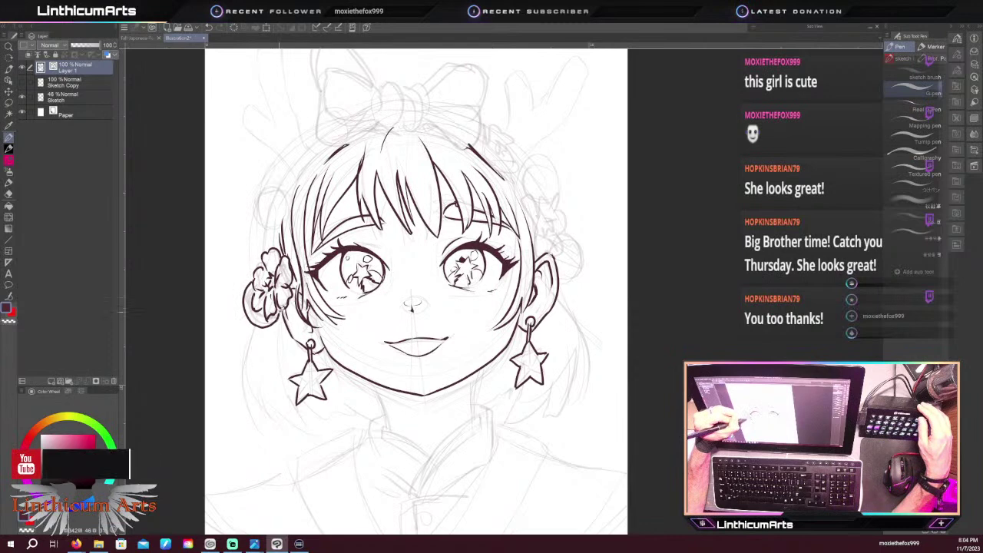
{"action": "key", "text": "ctrl+z"}
{"action": "mouse_move", "coordinate": [258, 276]}
{"action": "left_mouse_down"}
{"action": "mouse_move", "coordinate": [251, 322]}
{"action": "mouse_move", "coordinate": [286, 312]}
{"action": "left_mouse_up"}
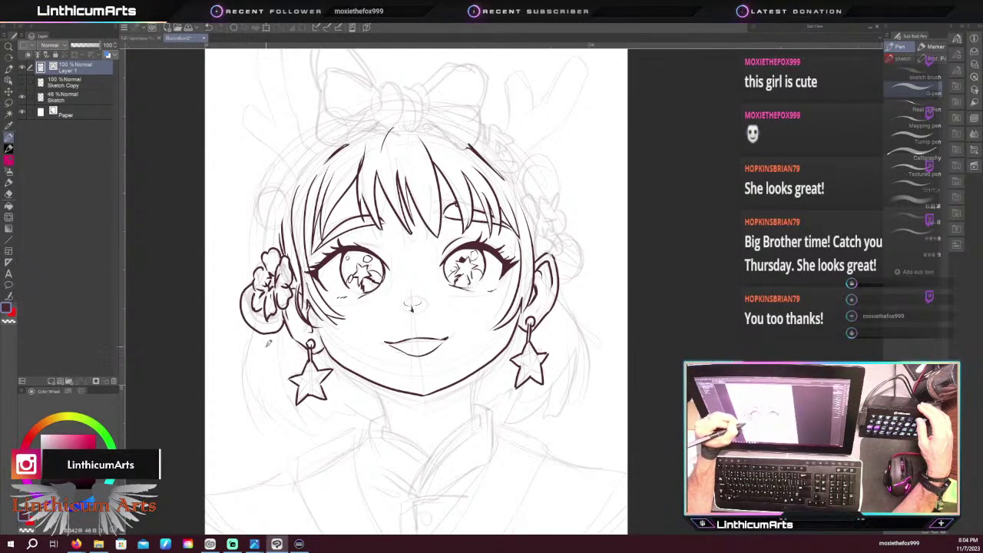
{"action": "key", "text": "ctrl+z"}
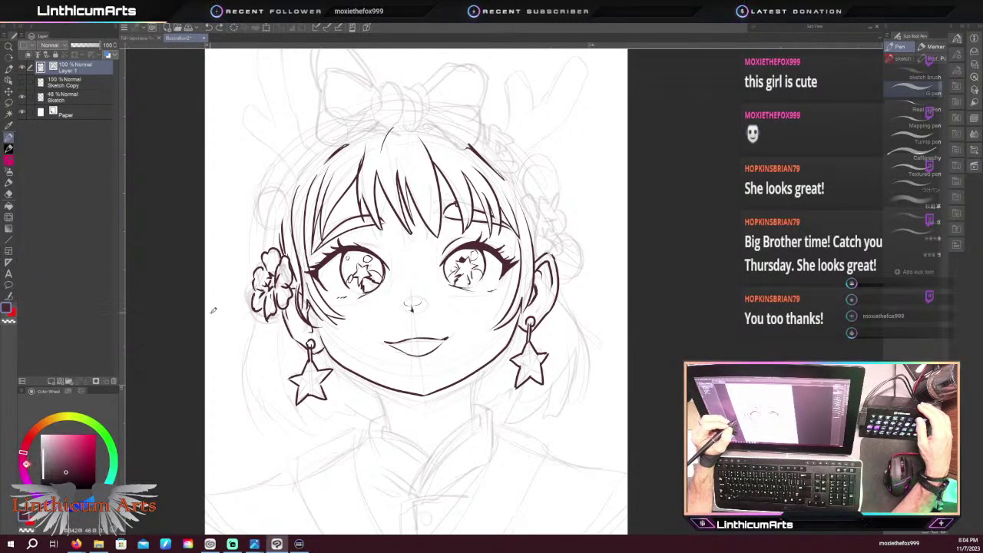
{"action": "key", "text": "r"}
{"action": "mouse_move", "coordinate": [229, 273]}
{"action": "left_mouse_down"}
{"action": "mouse_move", "coordinate": [253, 211]}
{"action": "mouse_move", "coordinate": [496, 369]}
{"action": "mouse_move", "coordinate": [553, 315]}
{"action": "left_mouse_up"}
{"action": "key", "text": "p"}
{"action": "left_click_drag", "start_coordinate": [667, 337], "coordinate": [424, 263]}
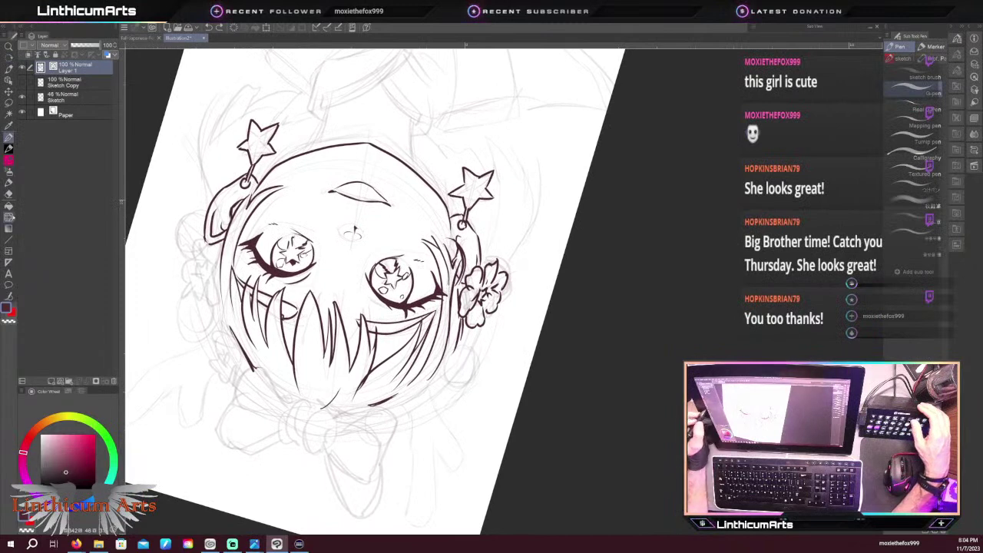
{"action": "key", "text": "ctrl+@"}
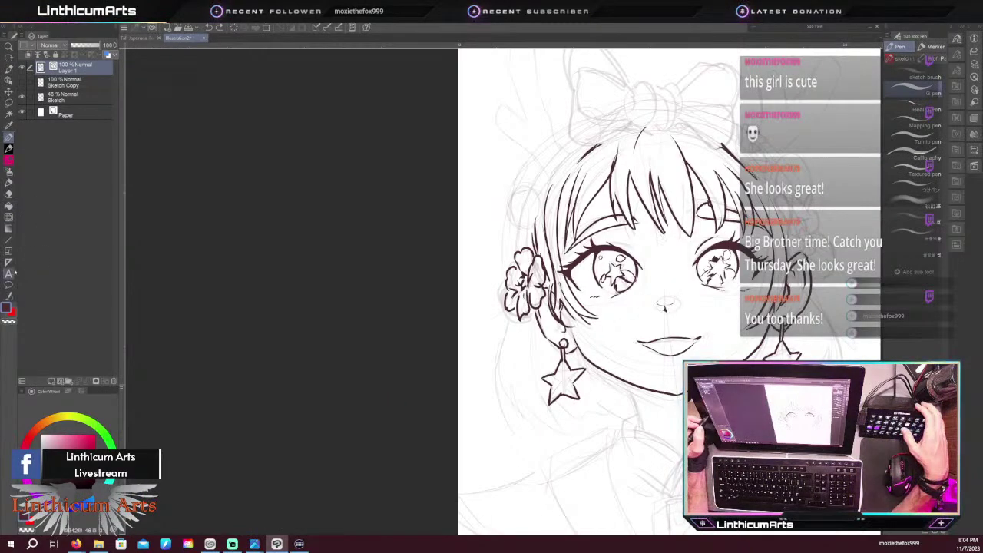
Draw a circle with the Ellipse tool behind the flower on the character's right side and erase the parts overlapping the petals
{"action": "left_click", "coordinate": [8, 239]}
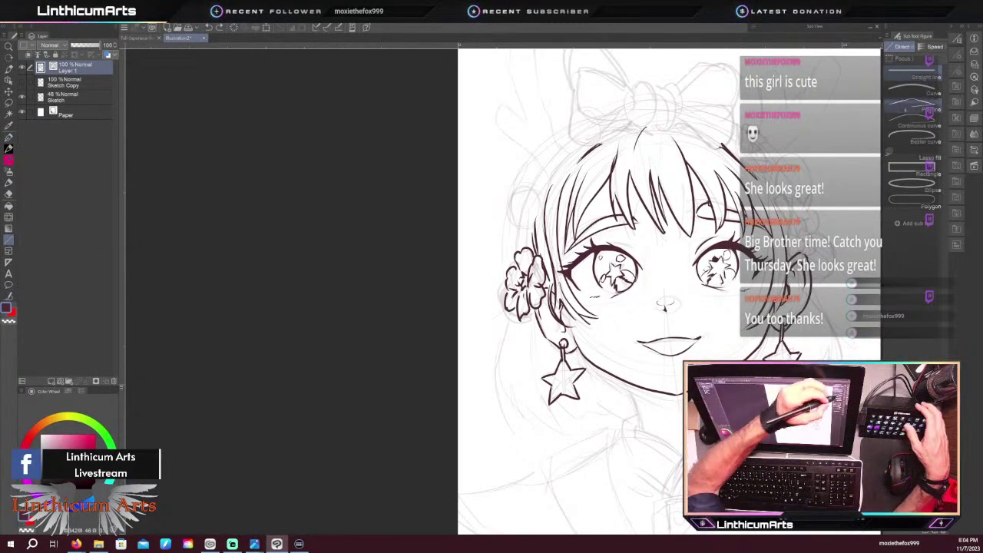
{"action": "left_click", "coordinate": [913, 185]}
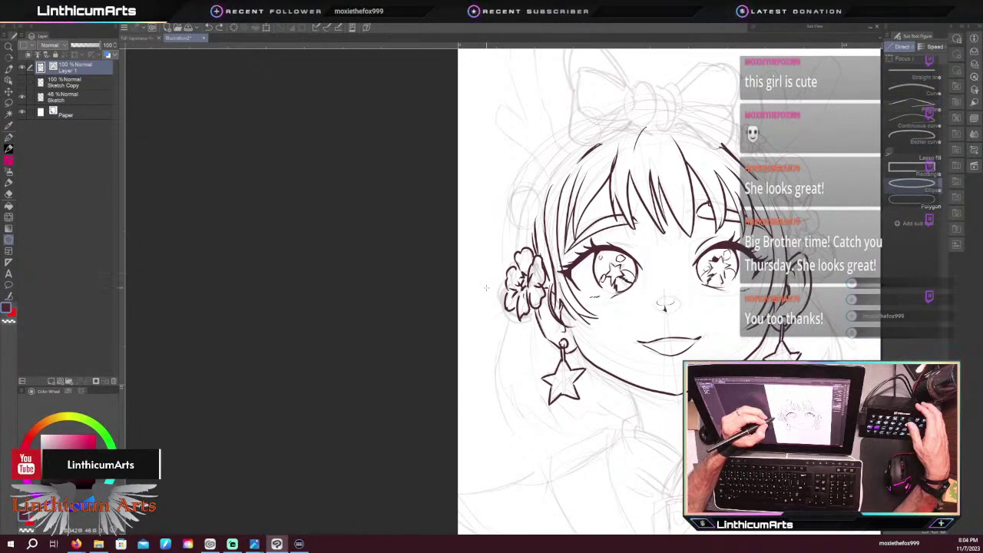
{"action": "left_click_drag", "start_coordinate": [514, 308], "coordinate": [545, 338]}
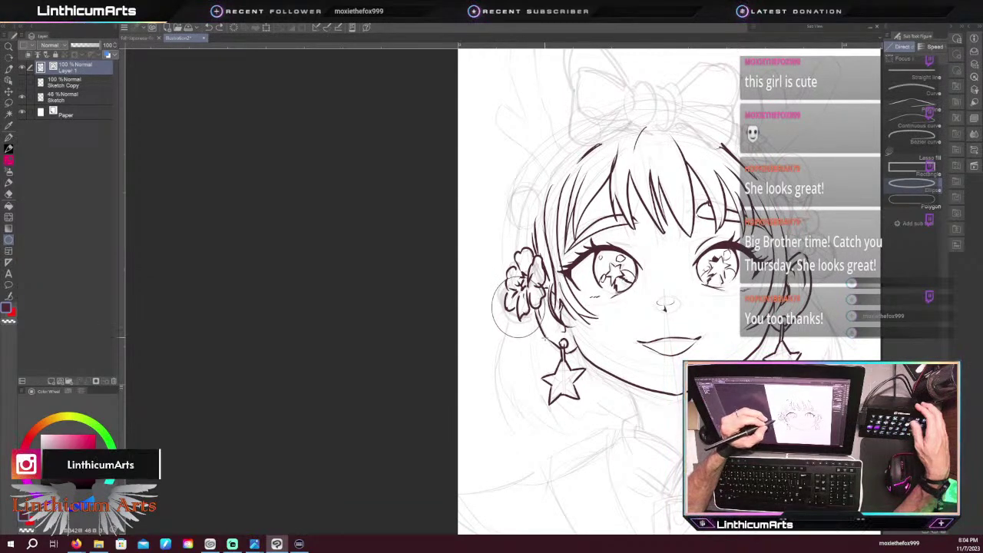
{"action": "key", "text": "Escape"}
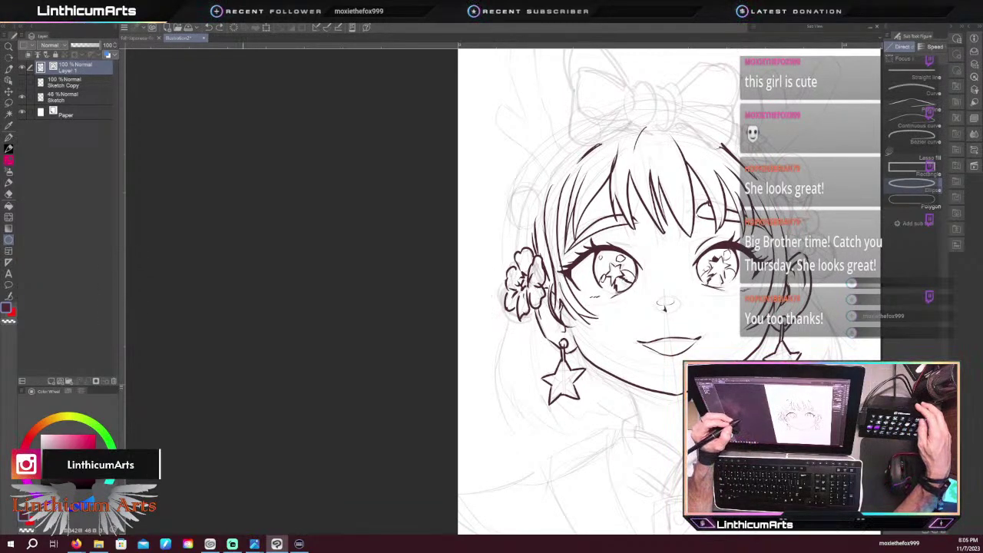
{"action": "left_click", "coordinate": [937, 36]}
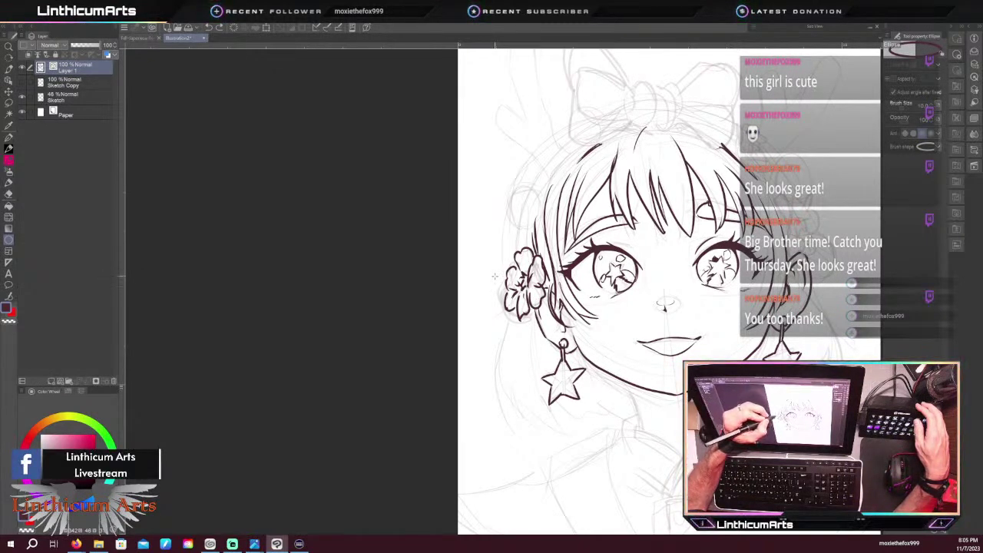
{"action": "left_click_drag", "start_coordinate": [512, 293], "coordinate": [547, 329]}
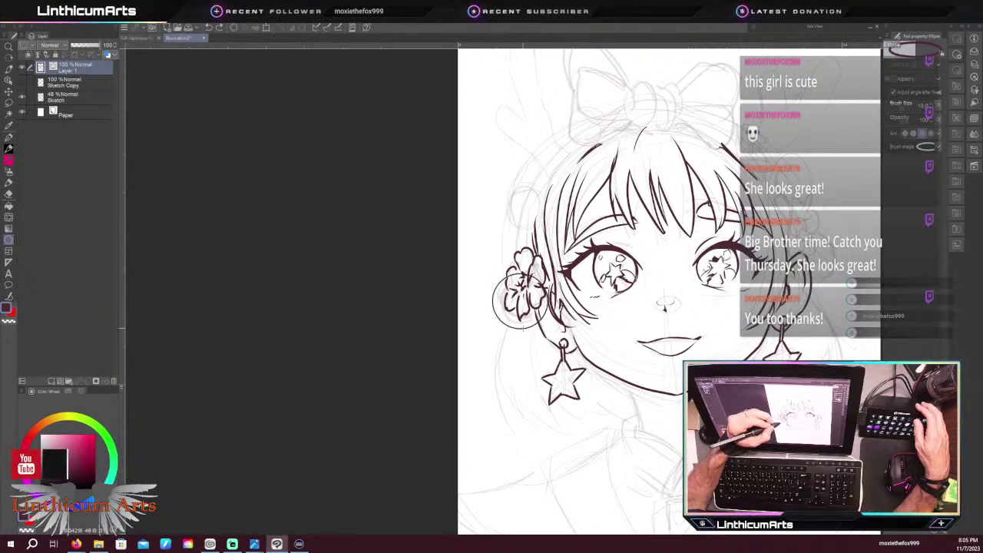
{"action": "key", "text": "ctrl+plus"}
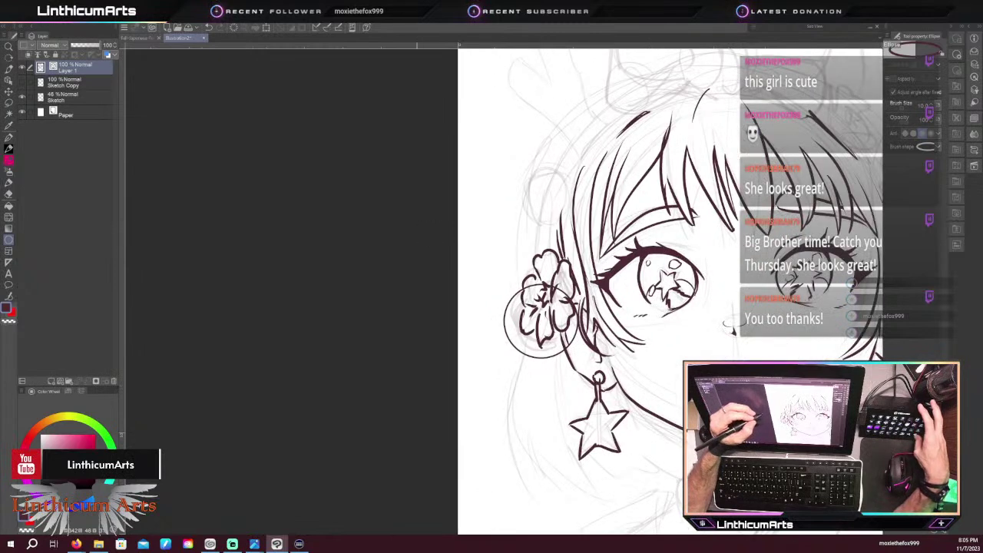
{"action": "key", "text": "e"}
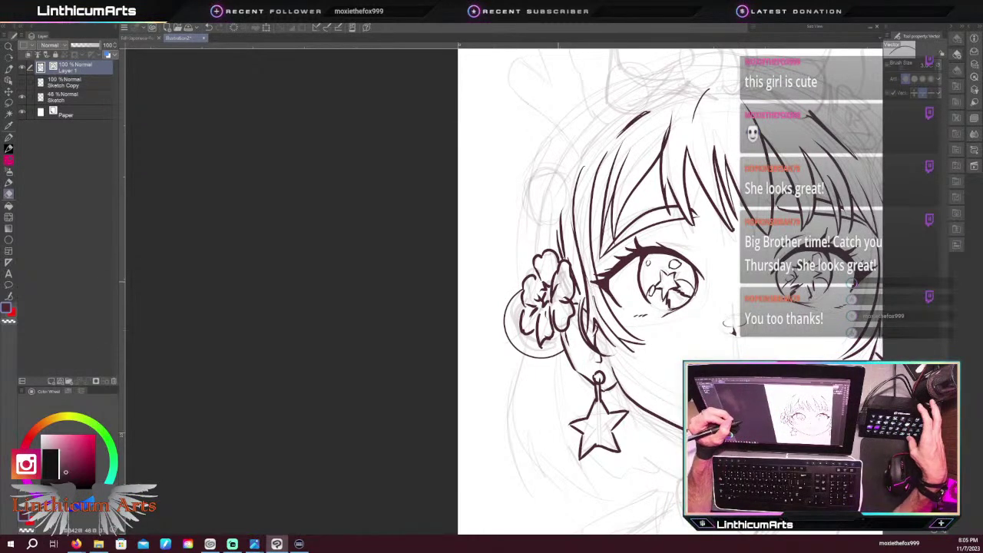
{"action": "key", "text": "ctrl+minus"}
{"action": "left_click_drag", "start_coordinate": [544, 312], "coordinate": [454, 271]}
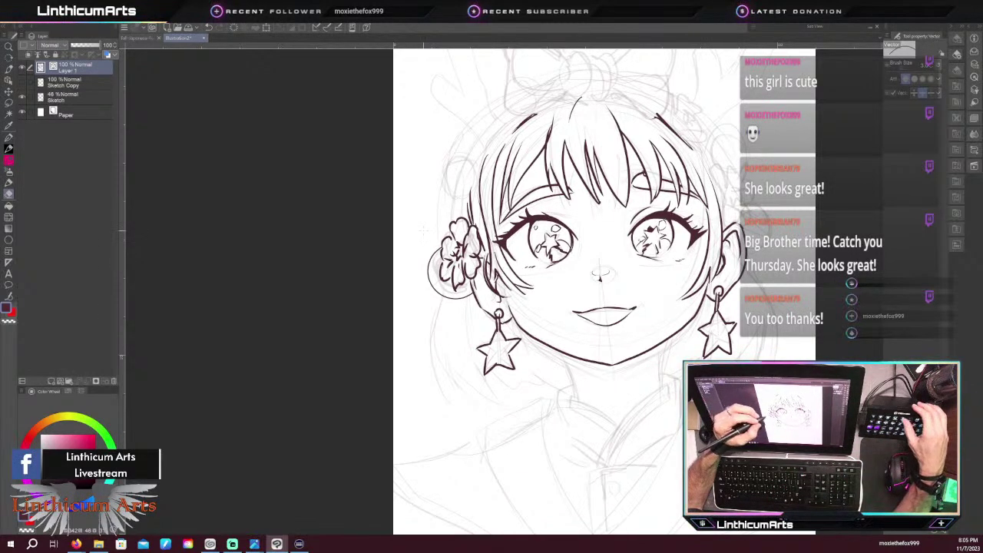
Draw two small circles hanging below the flower's round backing and ink the short connecting strings, erasing the lines inside the larger one
{"action": "key", "text": "p"}
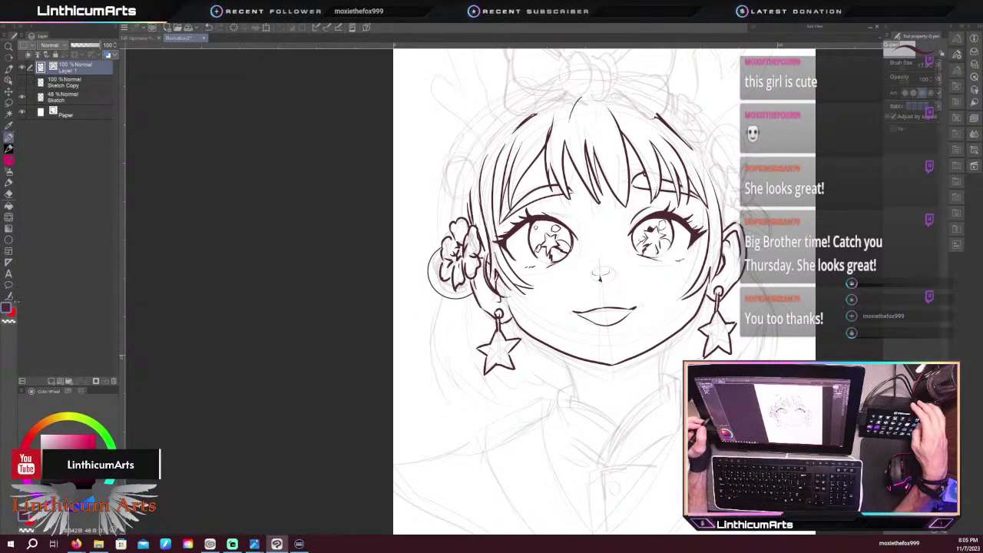
{"action": "left_click", "coordinate": [8, 240]}
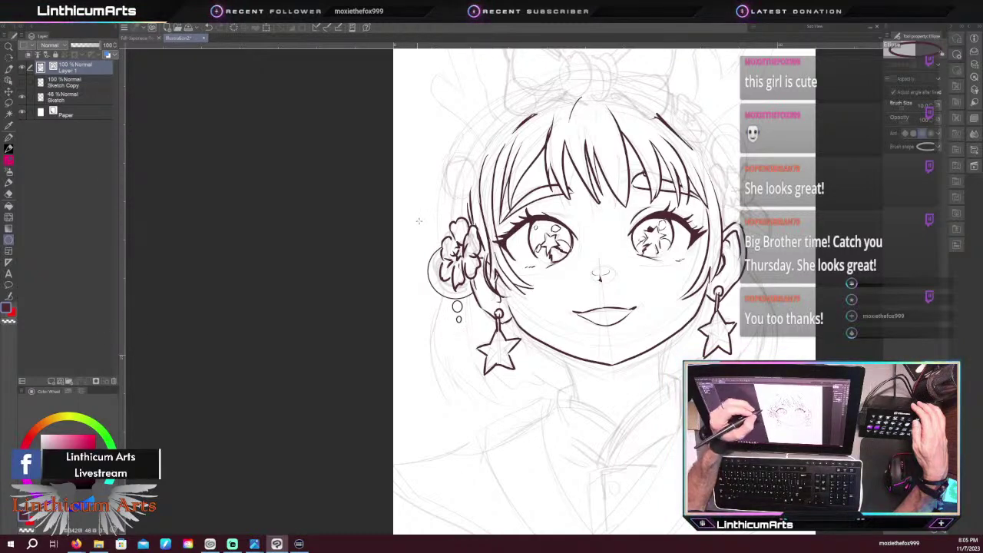
{"action": "key", "text": "p"}
{"action": "scroll", "coordinate": [444, 283], "scroll_direction": "up", "scroll_amount": 2}
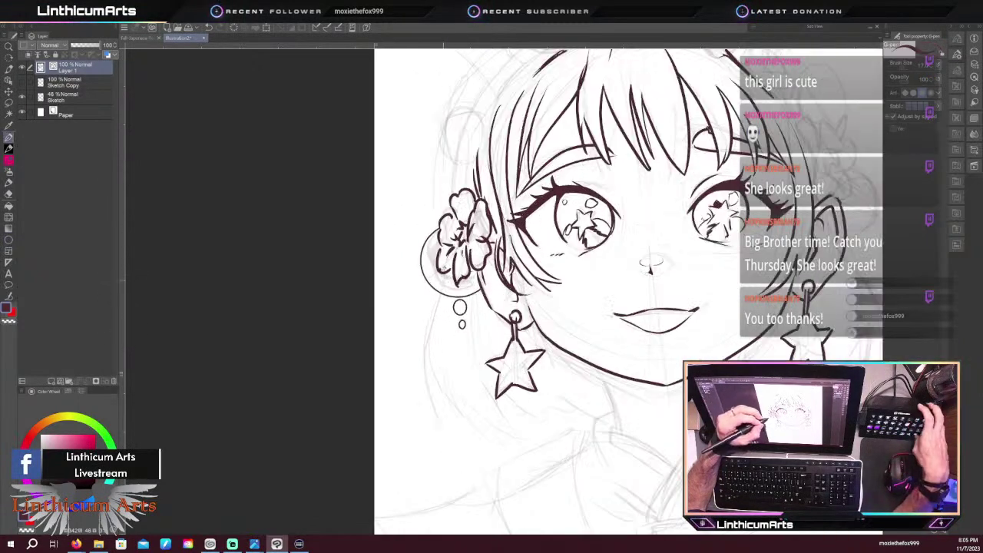
{"action": "left_click_drag", "start_coordinate": [471, 311], "coordinate": [475, 366]}
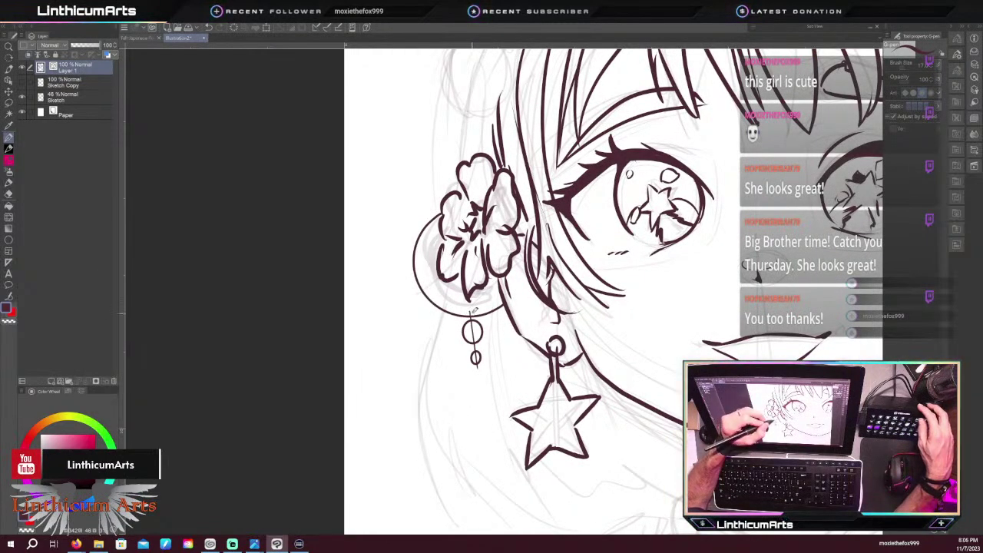
{"action": "left_click_drag", "start_coordinate": [473, 313], "coordinate": [478, 364]}
{"action": "key", "text": "ctrl+z"}
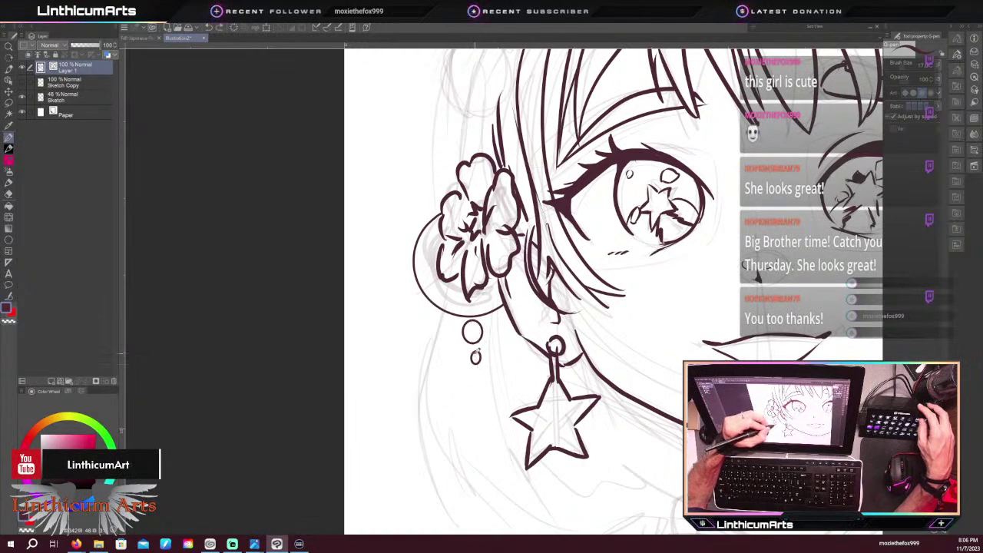
{"action": "left_click_drag", "start_coordinate": [472, 315], "coordinate": [476, 362]}
{"action": "key", "text": "ctrl+z"}
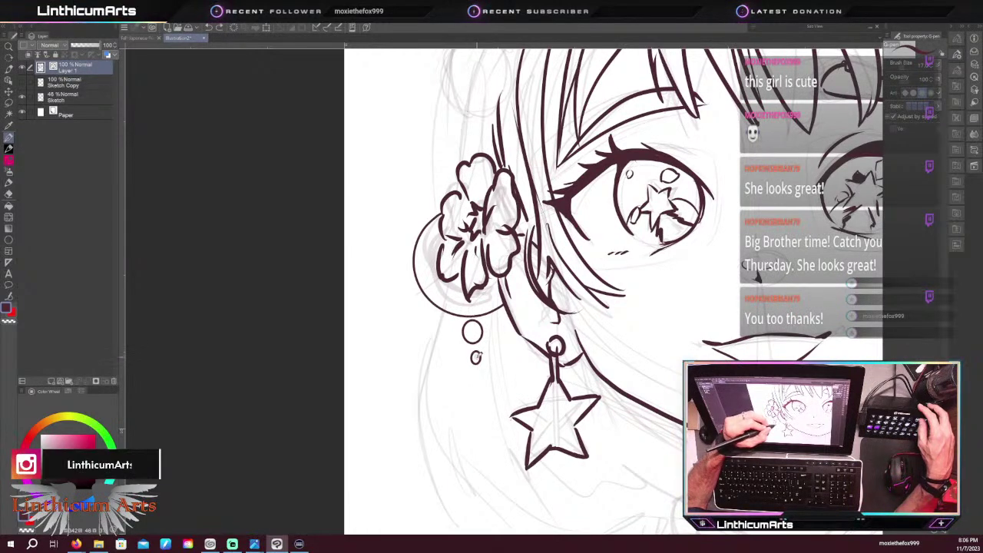
{"action": "left_click_drag", "start_coordinate": [472, 309], "coordinate": [475, 361]}
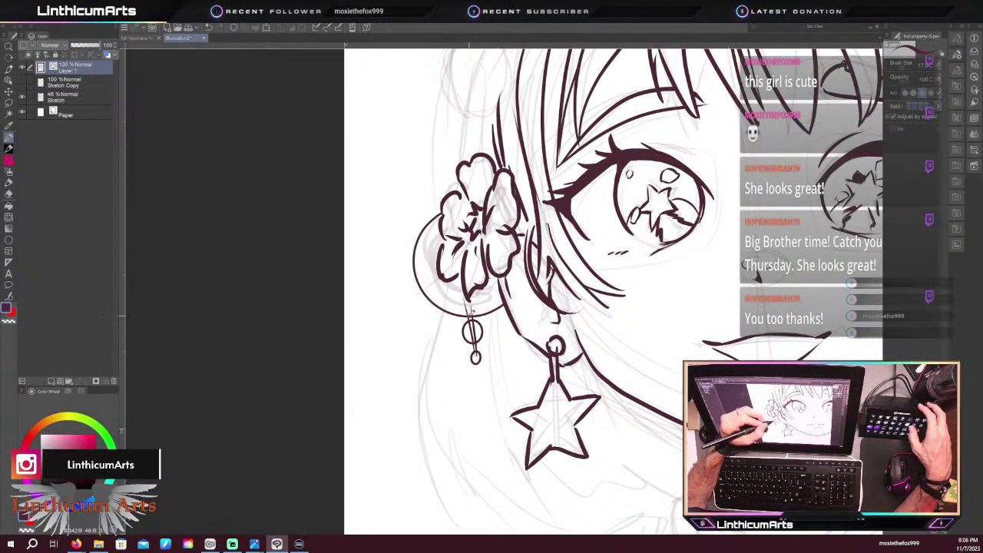
{"action": "key", "text": "e"}
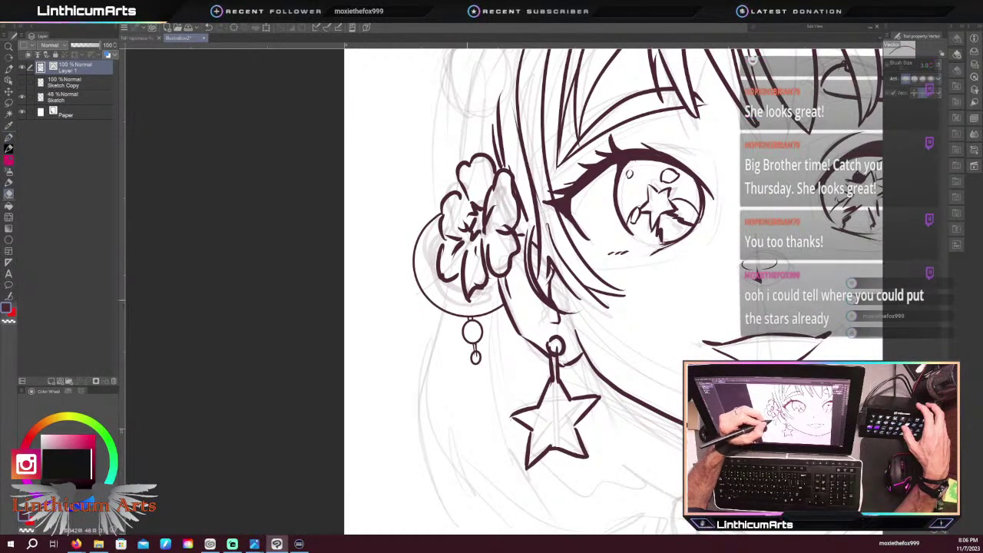
Ink the outer hair contour on the character's right side, from beside the fringe down to the flower
{"action": "key", "text": "ctrl+minus"}
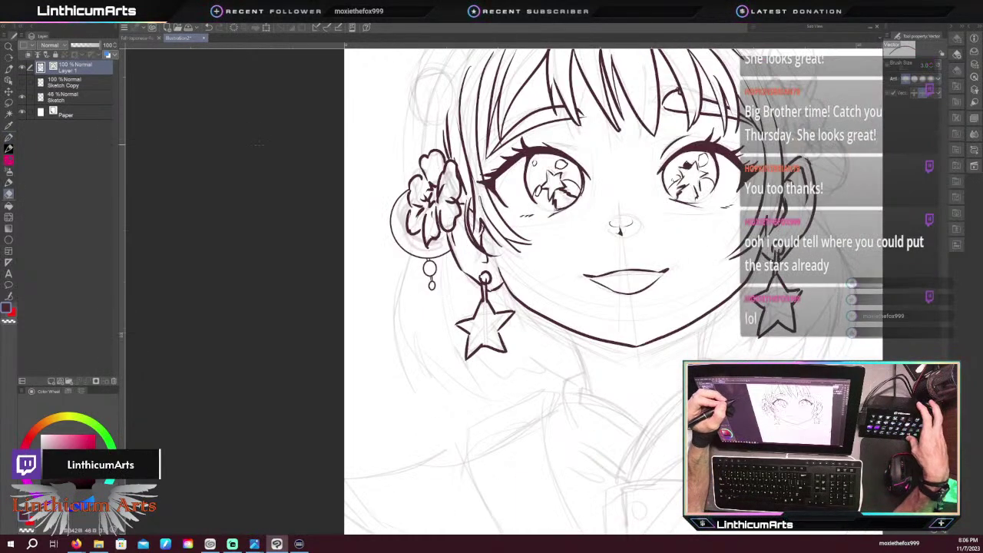
{"action": "key", "text": "ctrl+minus"}
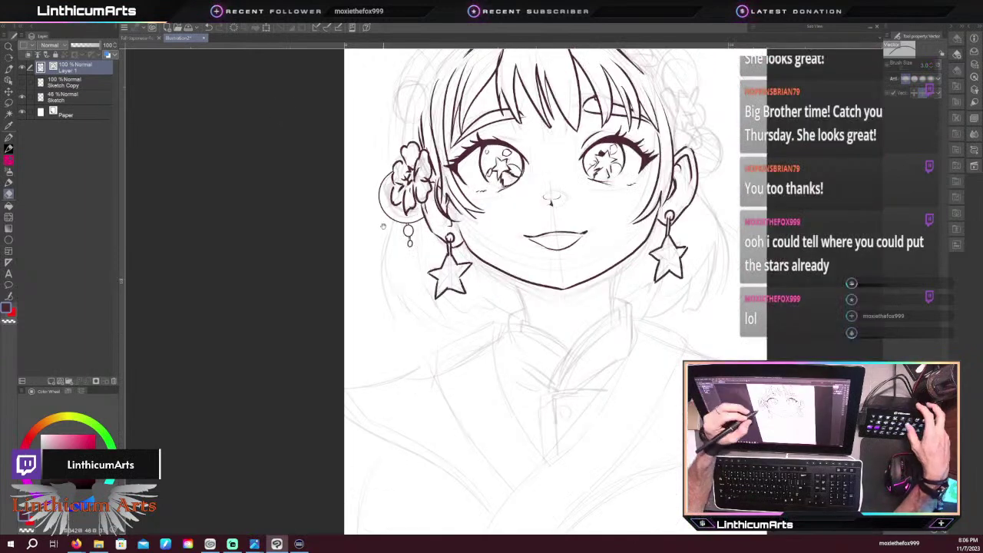
{"action": "left_click_drag", "start_coordinate": [382, 231], "coordinate": [392, 295]}
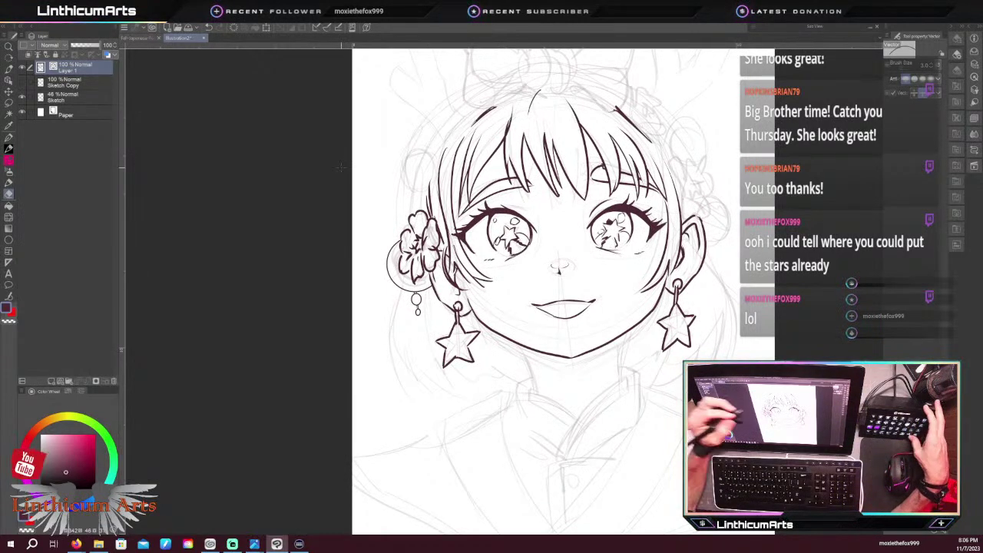
{"action": "key", "text": "ctrl+minus"}
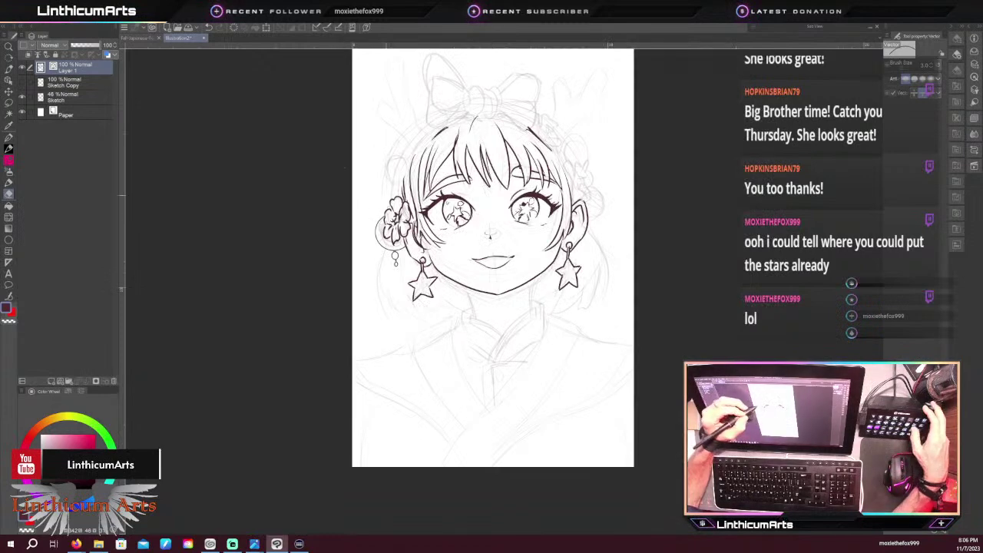
{"action": "left_click_drag", "start_coordinate": [378, 170], "coordinate": [394, 235]}
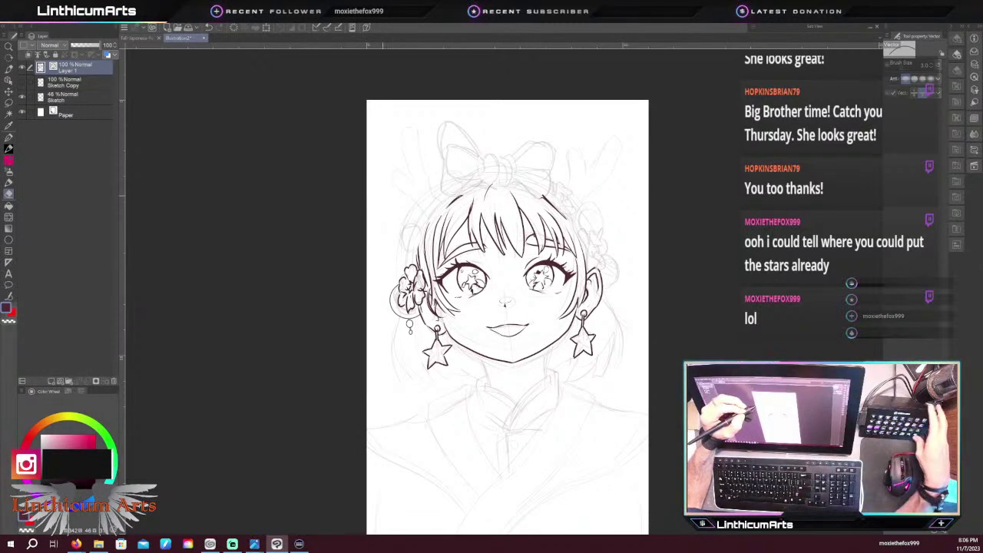
{"action": "key", "text": "ctrl+plus"}
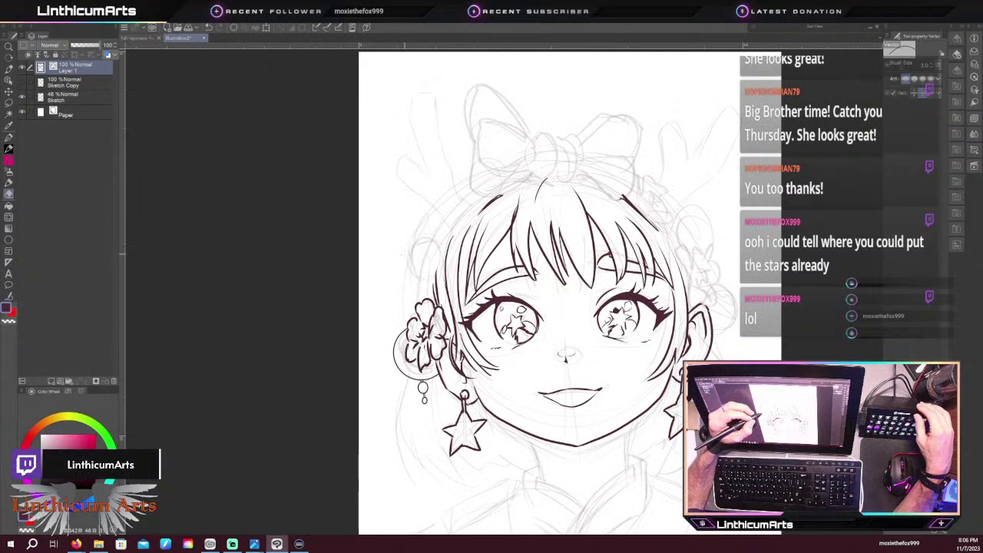
{"action": "key", "text": "p"}
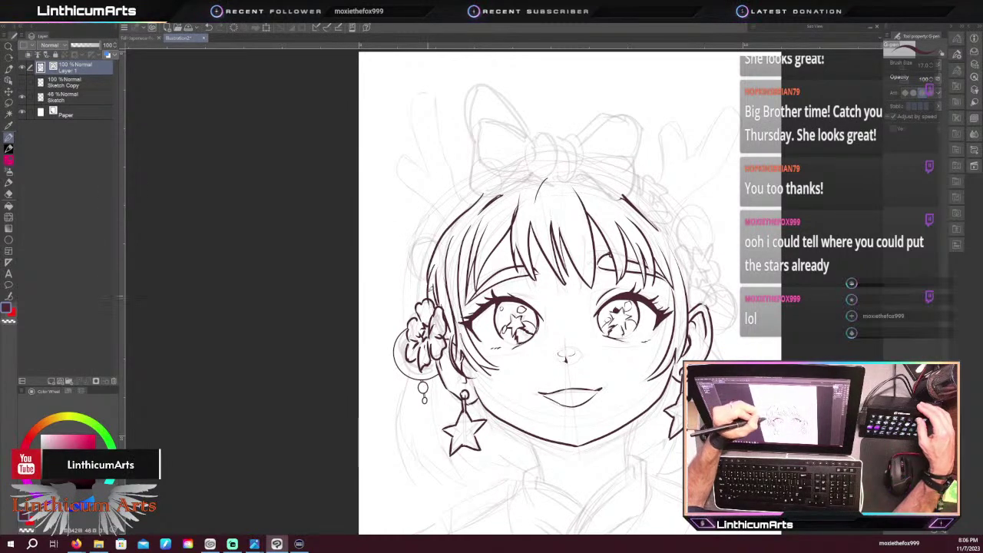
{"action": "key", "text": "e"}
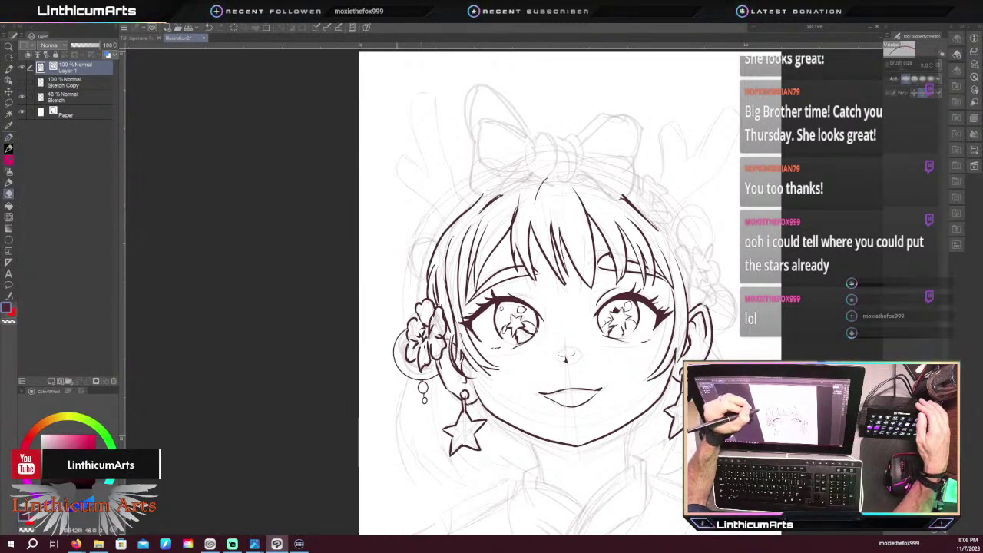
Ink the forked antler on the character's right side, from the hairline up around both tips and back down
{"action": "key", "text": "p"}
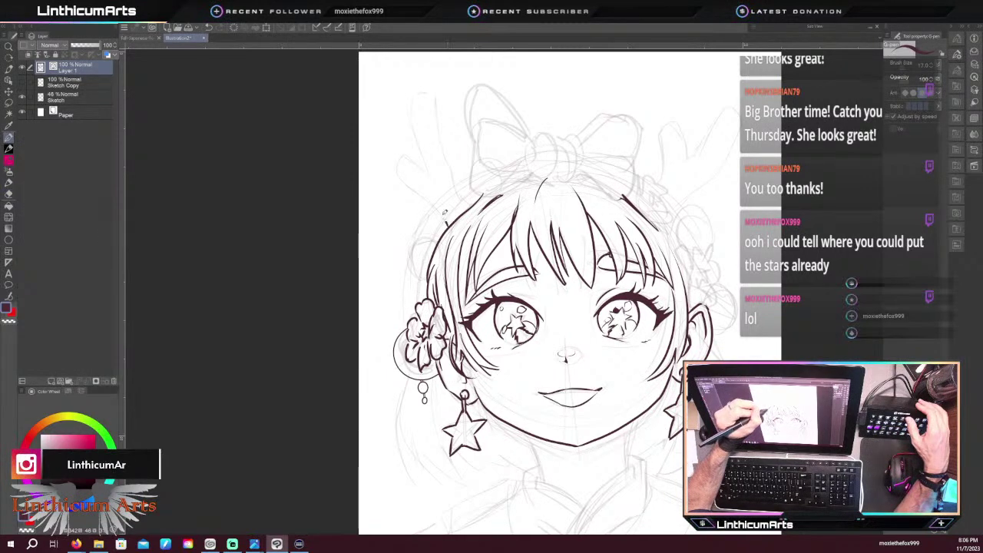
{"action": "mouse_move", "coordinate": [448, 222]}
{"action": "left_mouse_down"}
{"action": "mouse_move", "coordinate": [397, 171]}
{"action": "mouse_move", "coordinate": [405, 154]}
{"action": "left_mouse_up"}
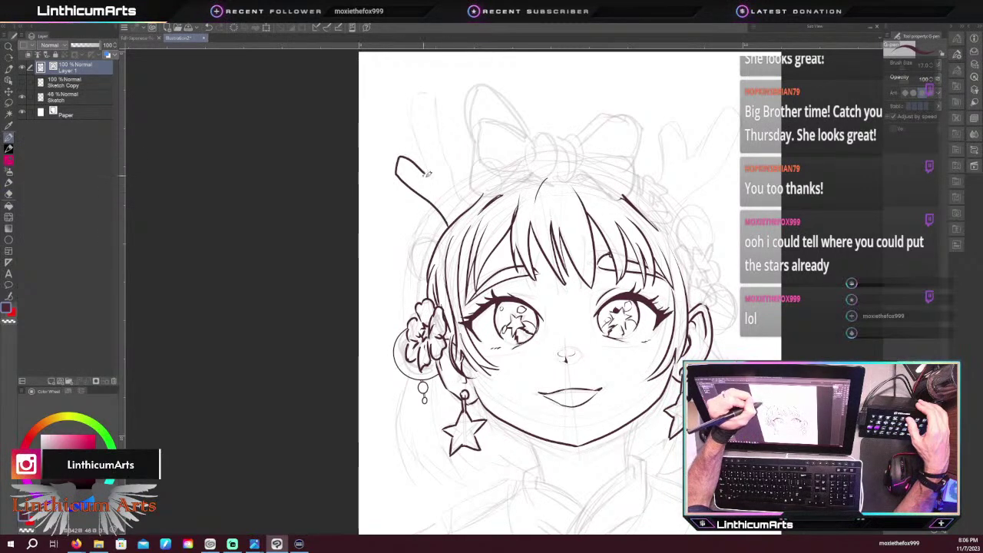
{"action": "mouse_move", "coordinate": [436, 103]}
{"action": "left_mouse_down"}
{"action": "mouse_move", "coordinate": [456, 182]}
{"action": "mouse_move", "coordinate": [472, 201]}
{"action": "left_mouse_up"}
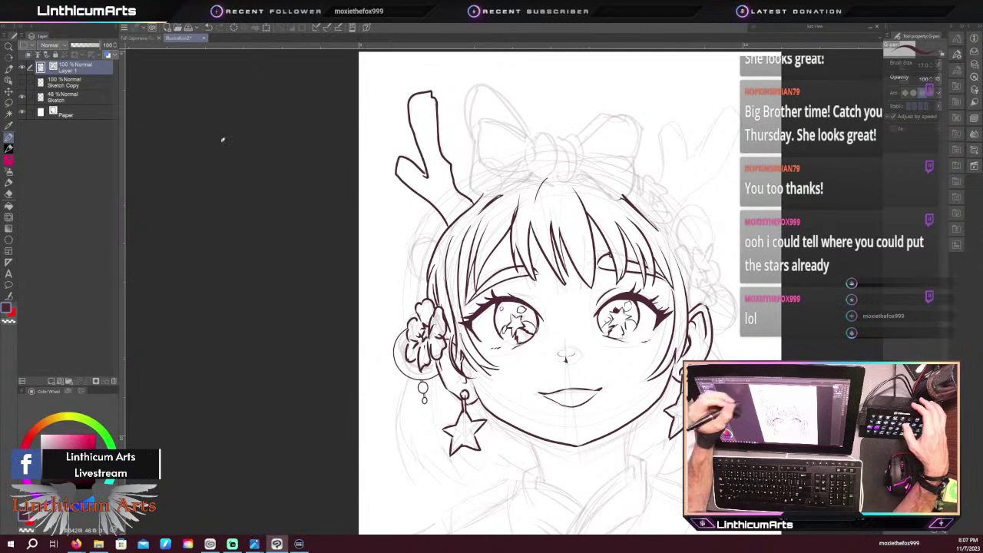
Draw a circle beside the hair between the antler and the flower, and erase the part overlapping the hair
{"action": "key", "text": "u"}
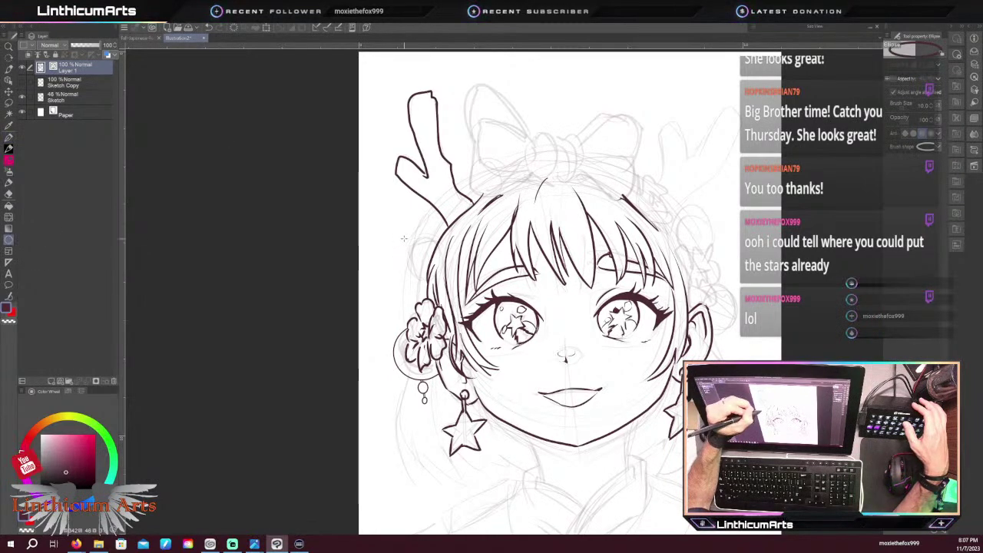
{"action": "left_click_drag", "start_coordinate": [421, 263], "coordinate": [446, 275]}
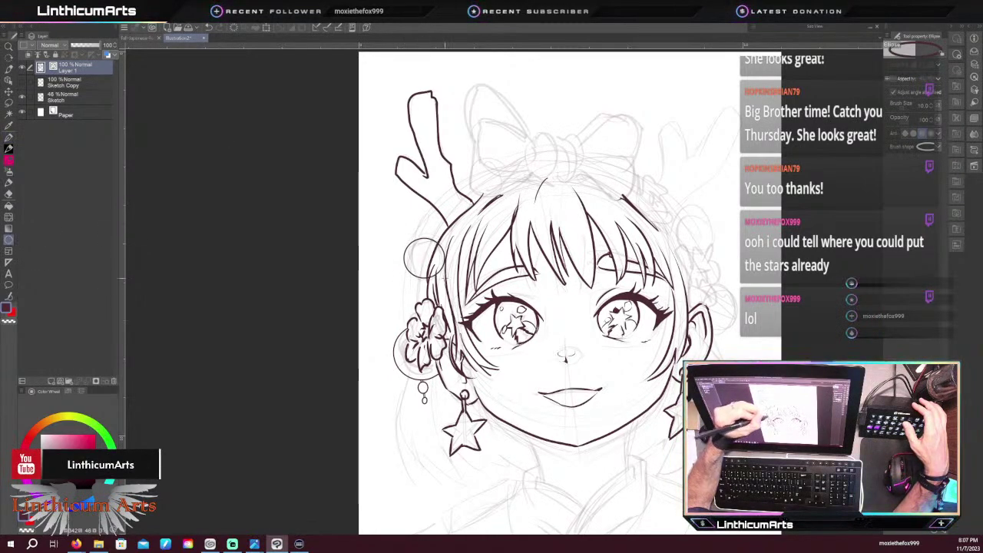
{"action": "left_click", "coordinate": [444, 279]}
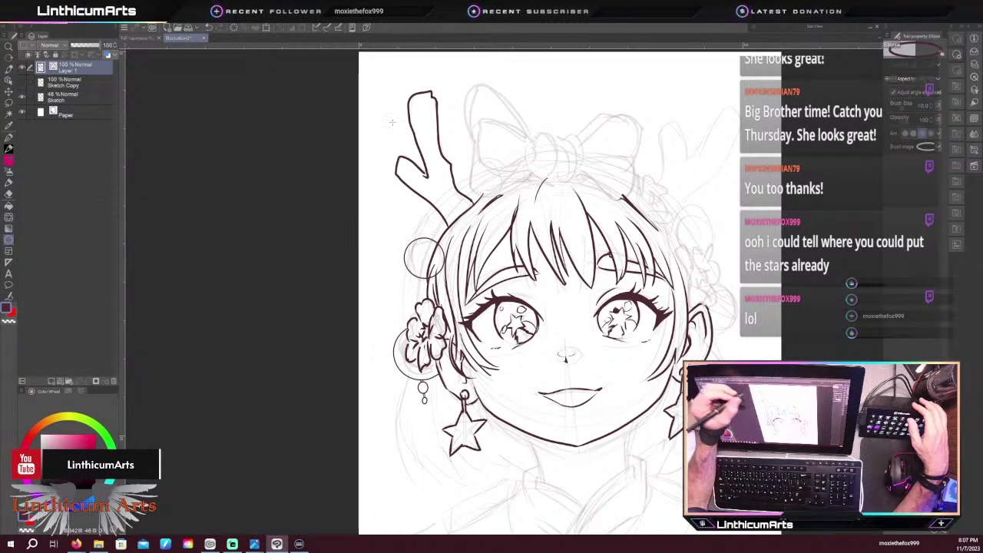
{"action": "key", "text": "e"}
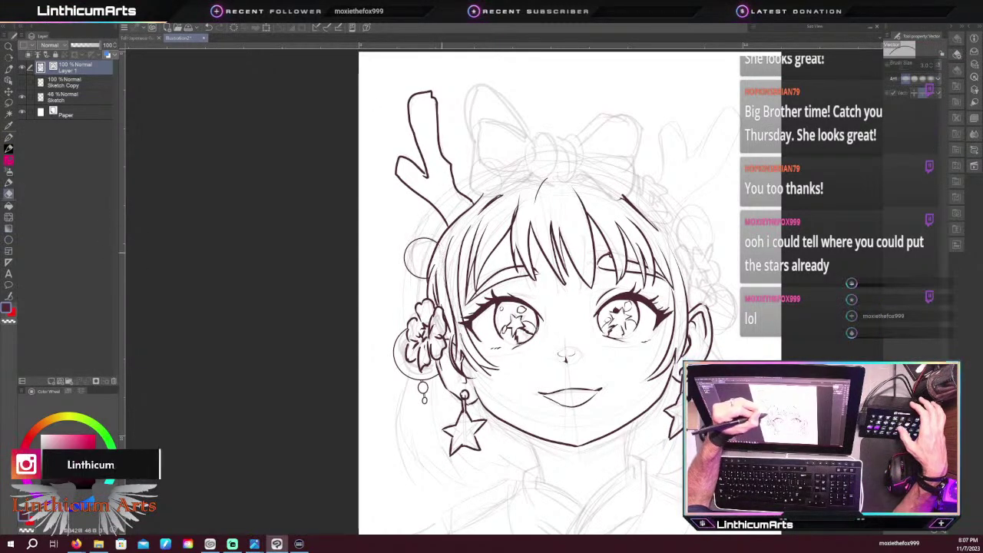
{"action": "scroll", "coordinate": [427, 266], "scroll_direction": "up", "scroll_amount": 3}
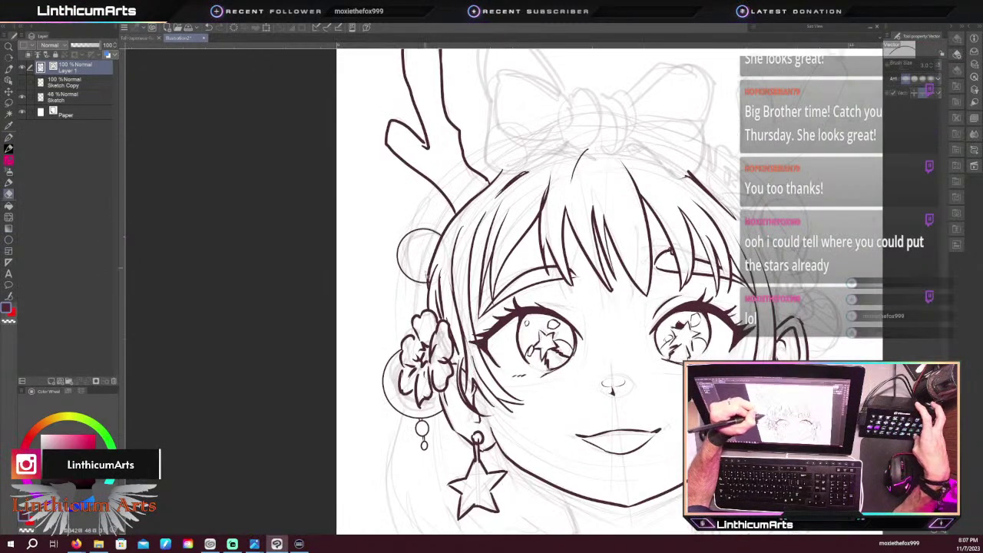
{"action": "scroll", "coordinate": [321, 138], "scroll_direction": "down", "scroll_amount": 2}
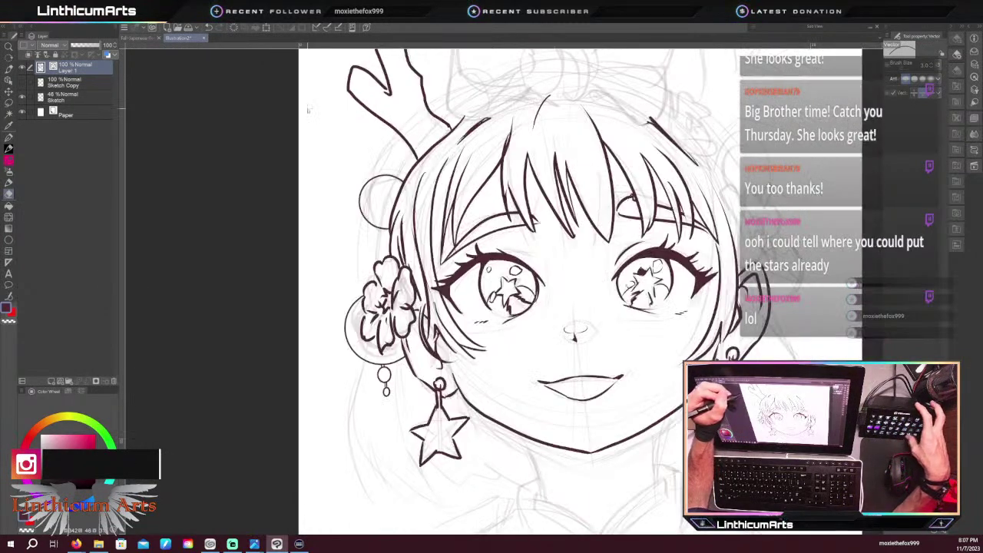
{"action": "left_click_drag", "start_coordinate": [352, 214], "coordinate": [345, 315]}
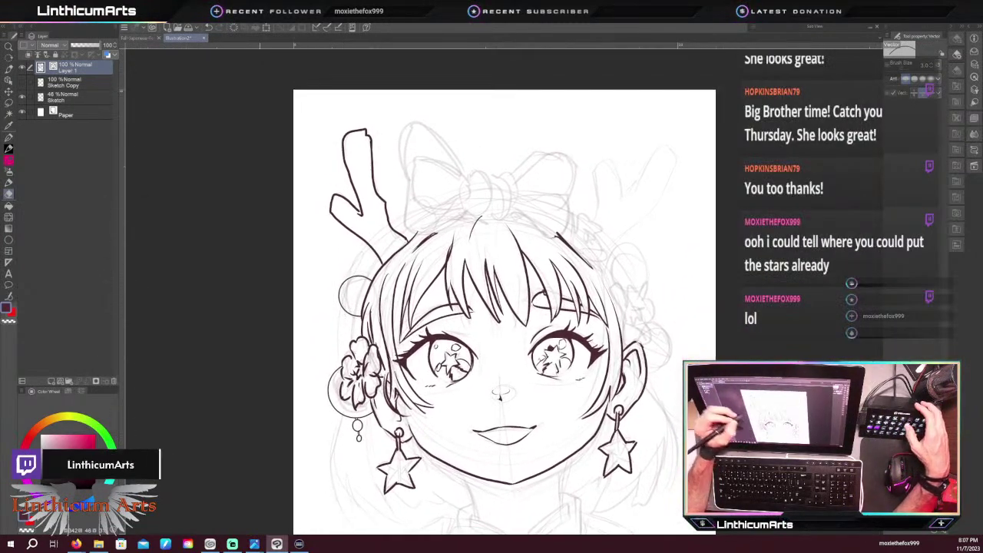
Ink the short hair line on the character's right side, running from the circle ornament down to the flower
{"action": "key", "text": "p"}
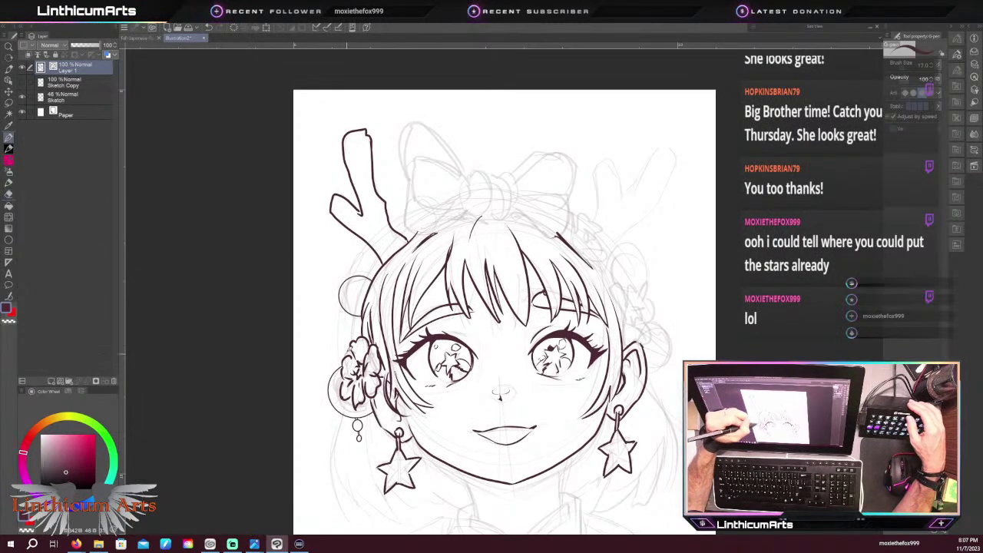
{"action": "left_click_drag", "start_coordinate": [356, 316], "coordinate": [348, 352]}
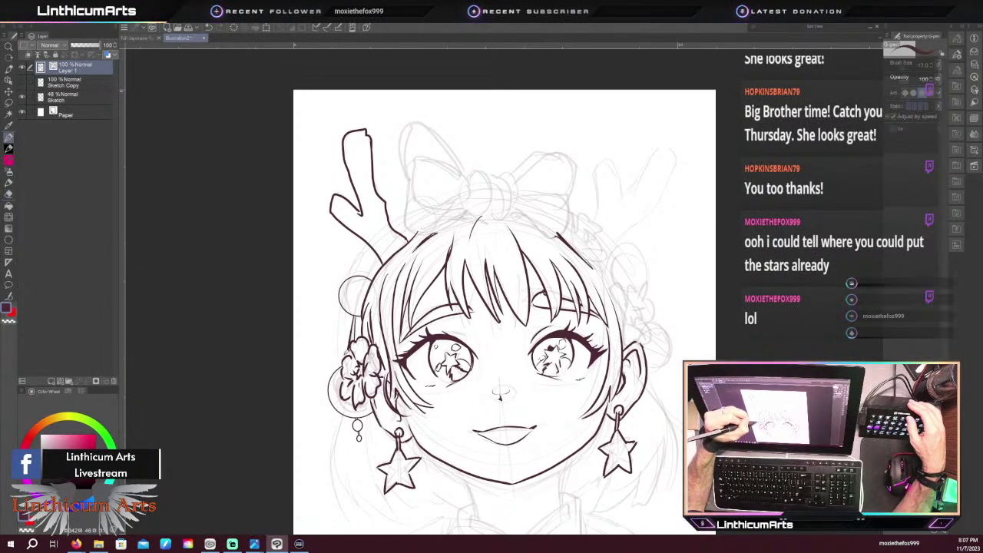
{"action": "left_click_drag", "start_coordinate": [357, 315], "coordinate": [349, 352]}
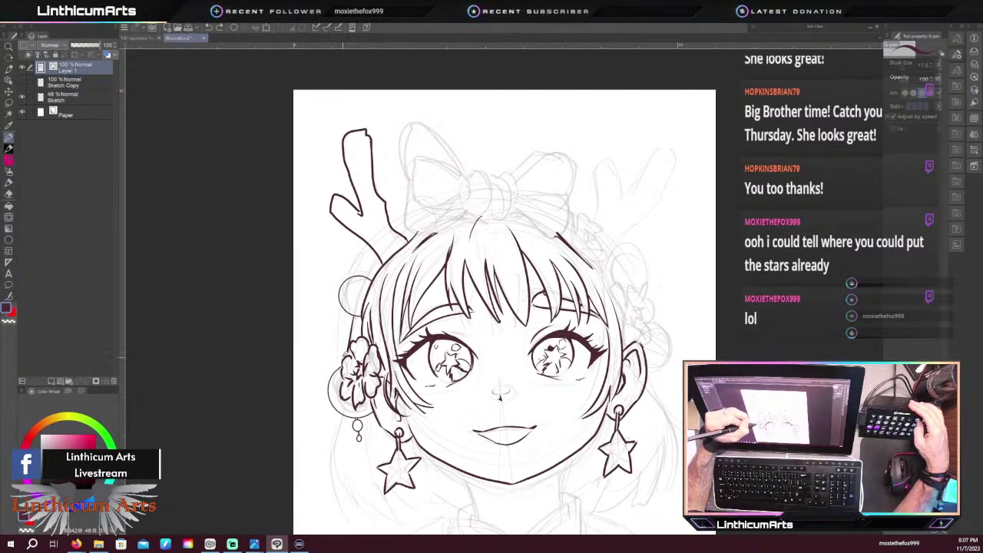
{"action": "key", "text": "ctrl+z"}
{"action": "left_click_drag", "start_coordinate": [357, 318], "coordinate": [349, 353]}
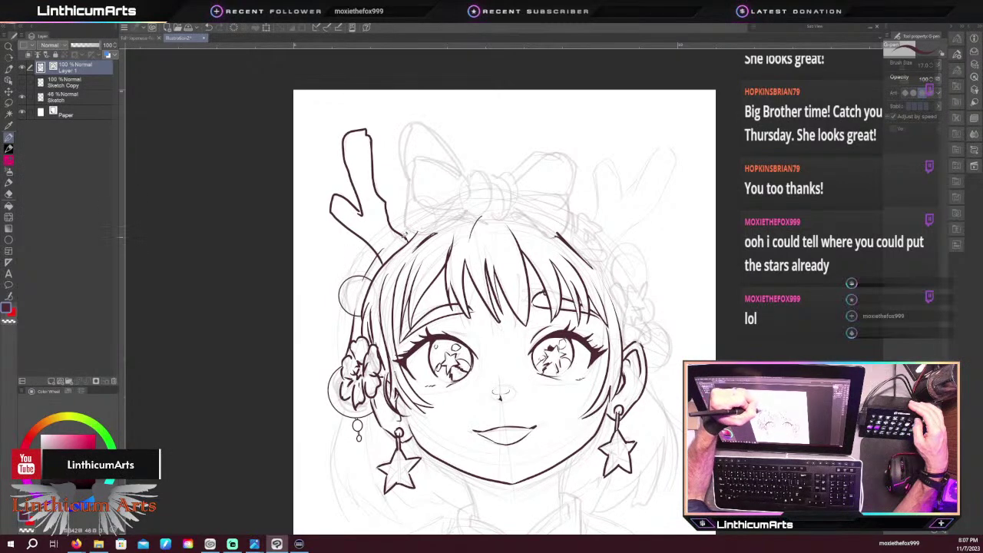
Ink the outer arc behind the antler and hair strands past the circle ornament, erasing the part that crosses the antler
{"action": "left_click_drag", "start_coordinate": [404, 235], "coordinate": [421, 222]}
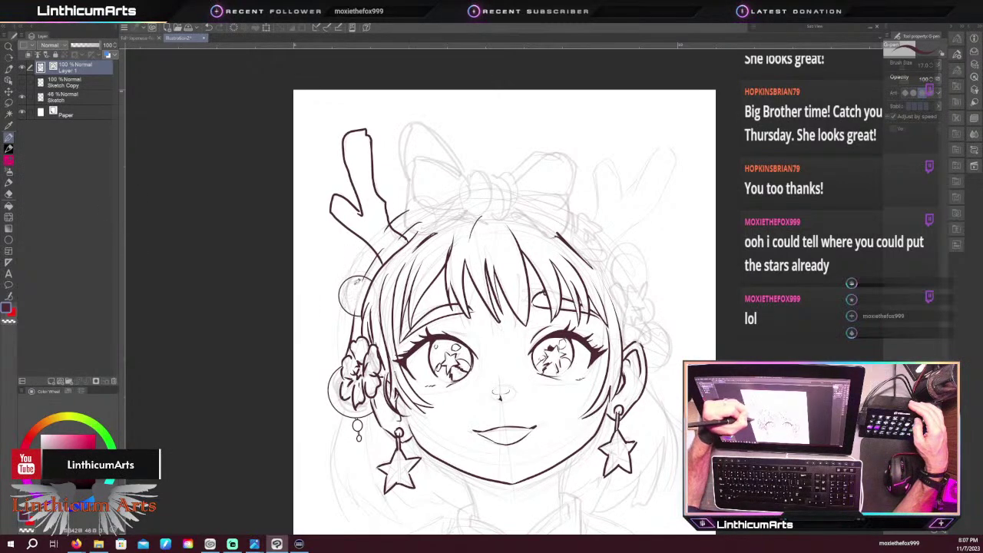
{"action": "mouse_move", "coordinate": [407, 209]}
{"action": "left_mouse_down"}
{"action": "mouse_move", "coordinate": [335, 312]}
{"action": "mouse_move", "coordinate": [343, 377]}
{"action": "left_mouse_up"}
{"action": "key", "text": "ctrl+z"}
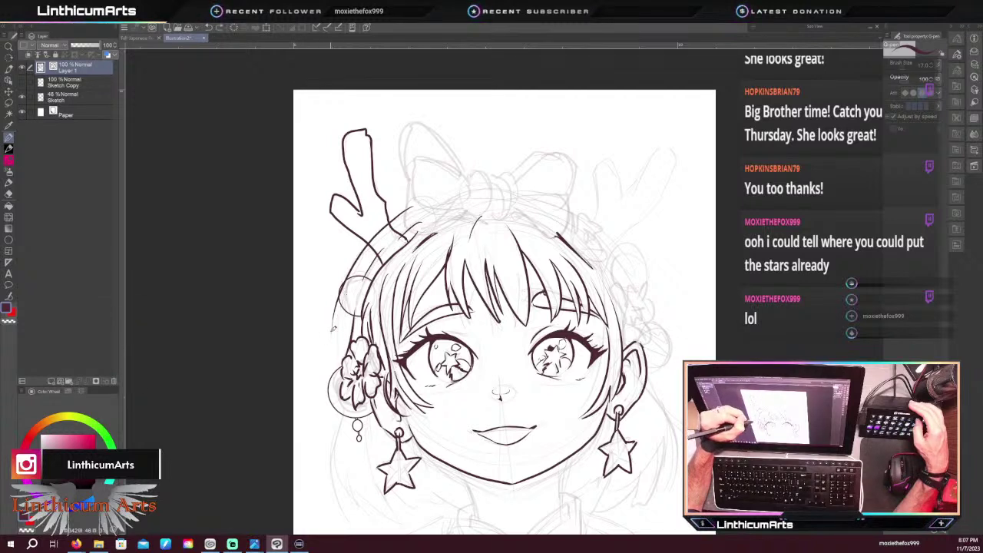
{"action": "left_click_drag", "start_coordinate": [339, 301], "coordinate": [334, 361]}
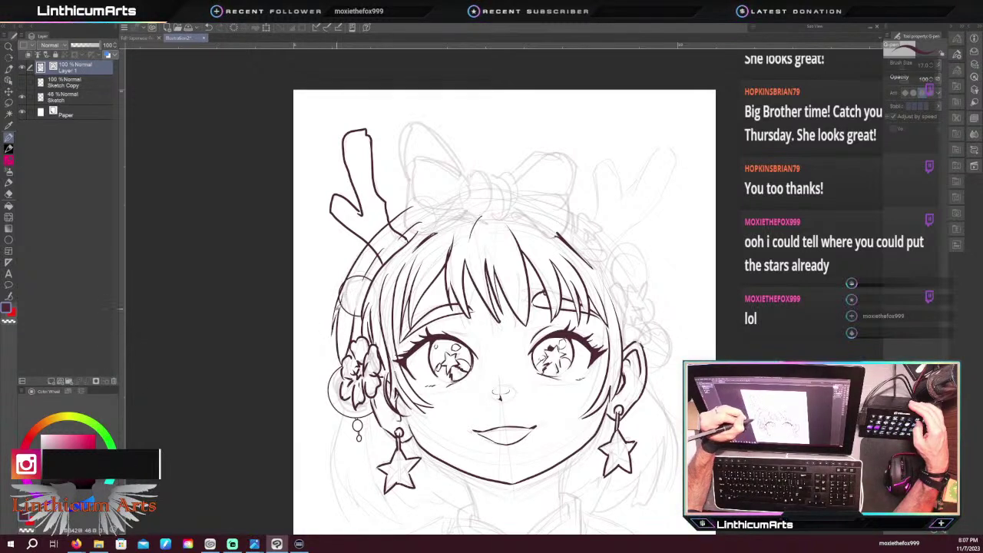
{"action": "key", "text": "e"}
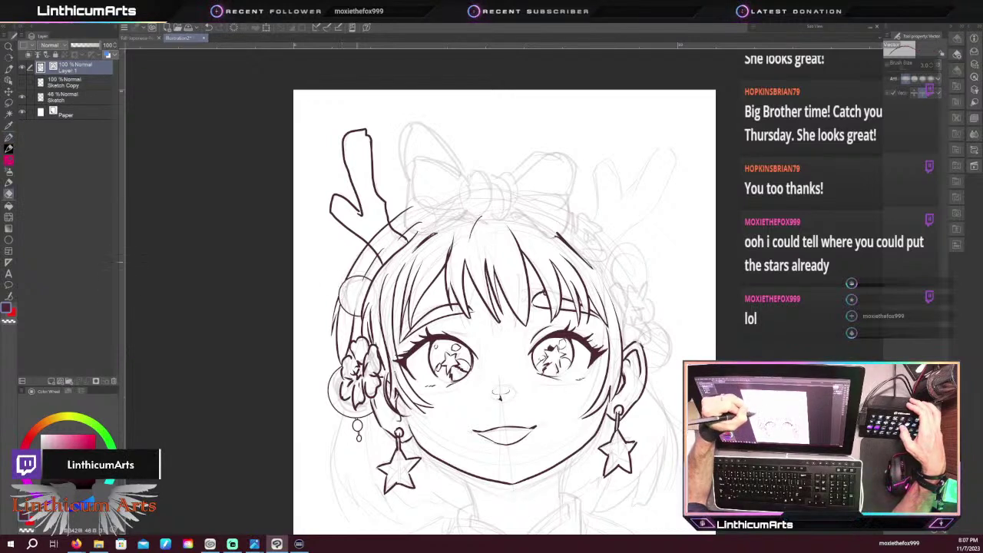
{"action": "left_click", "coordinate": [382, 228]}
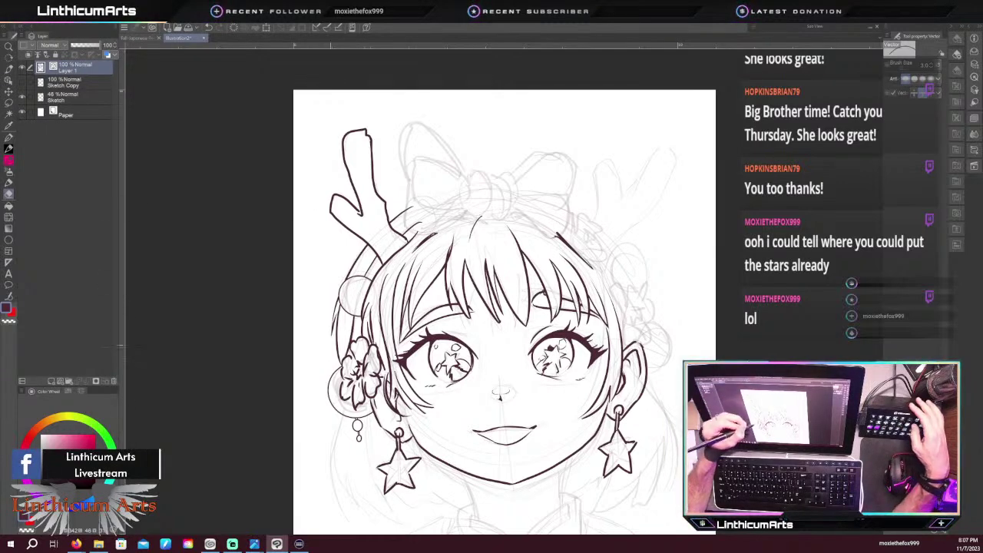
Ink the first half of the bow's knot and the stacked loops with fold lines on the character's right side
{"action": "left_click_drag", "start_coordinate": [329, 350], "coordinate": [330, 252]}
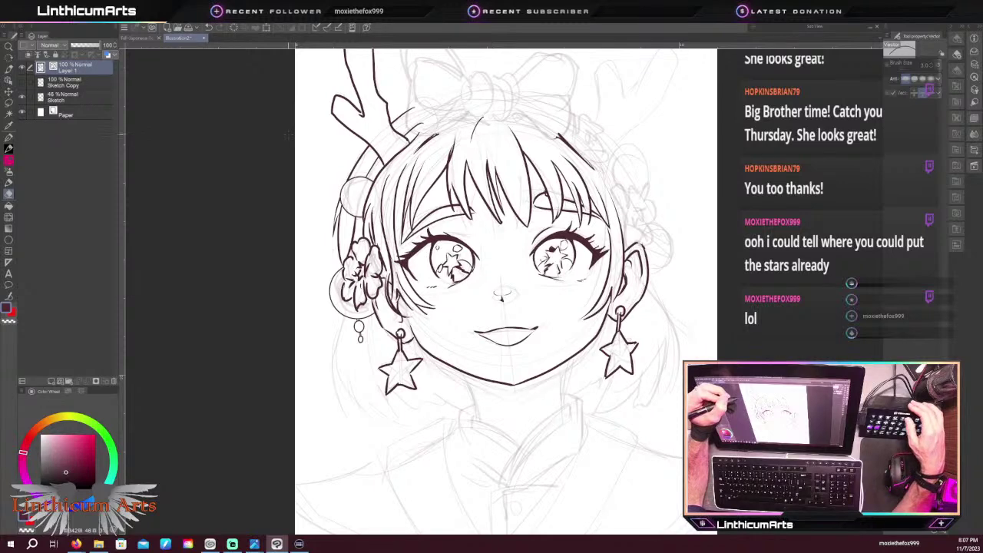
{"action": "key", "text": "p"}
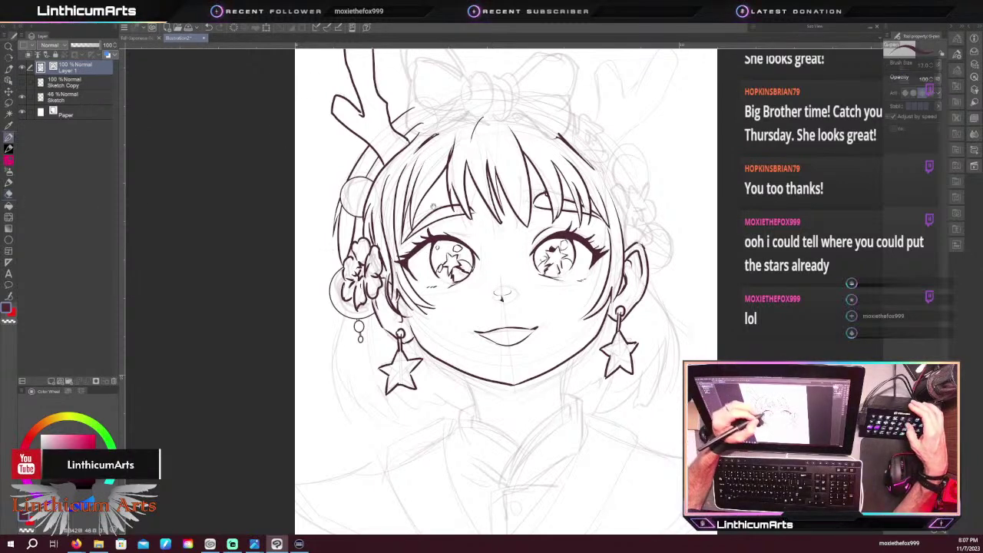
{"action": "left_click_drag", "start_coordinate": [434, 206], "coordinate": [386, 267]}
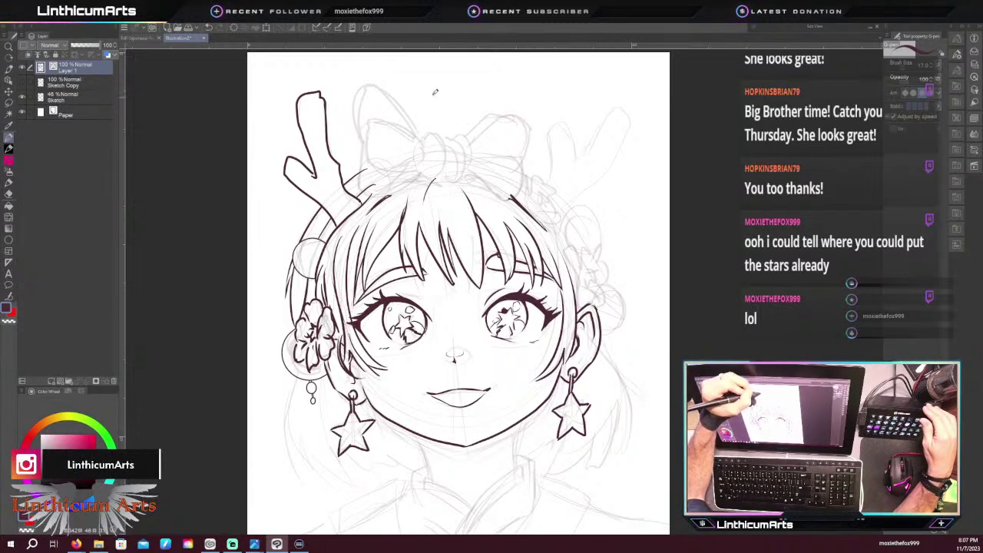
{"action": "mouse_move", "coordinate": [442, 175]}
{"action": "left_mouse_down"}
{"action": "mouse_move", "coordinate": [436, 136]}
{"action": "mouse_move", "coordinate": [423, 142]}
{"action": "mouse_move", "coordinate": [448, 156]}
{"action": "mouse_move", "coordinate": [419, 177]}
{"action": "left_mouse_up"}
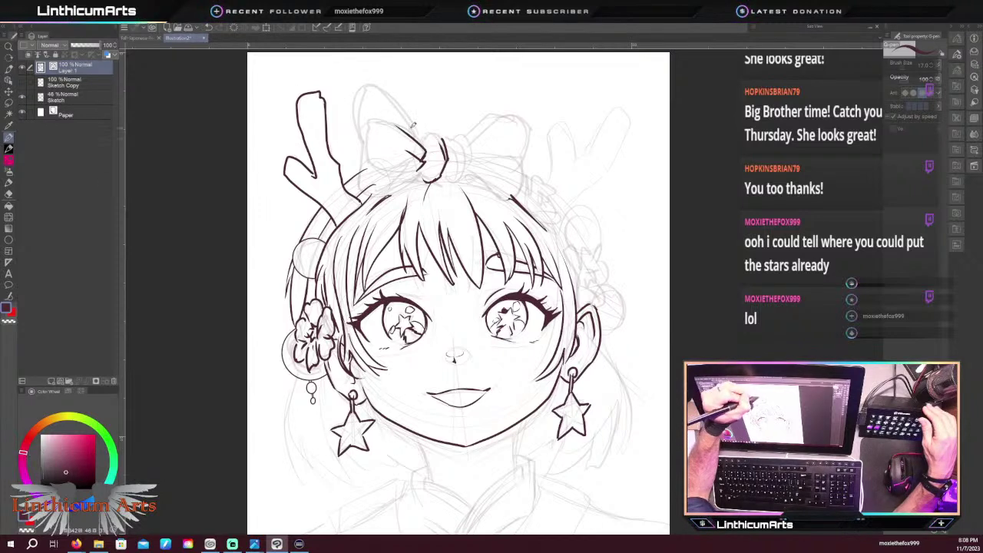
{"action": "mouse_move", "coordinate": [421, 143]}
{"action": "left_mouse_down"}
{"action": "mouse_move", "coordinate": [357, 89]}
{"action": "mouse_move", "coordinate": [368, 111]}
{"action": "mouse_move", "coordinate": [356, 117]}
{"action": "mouse_move", "coordinate": [355, 160]}
{"action": "mouse_move", "coordinate": [420, 161]}
{"action": "mouse_move", "coordinate": [420, 175]}
{"action": "left_mouse_up"}
{"action": "key", "text": "ctrl+z"}
{"action": "key", "text": "ctrl+z"}
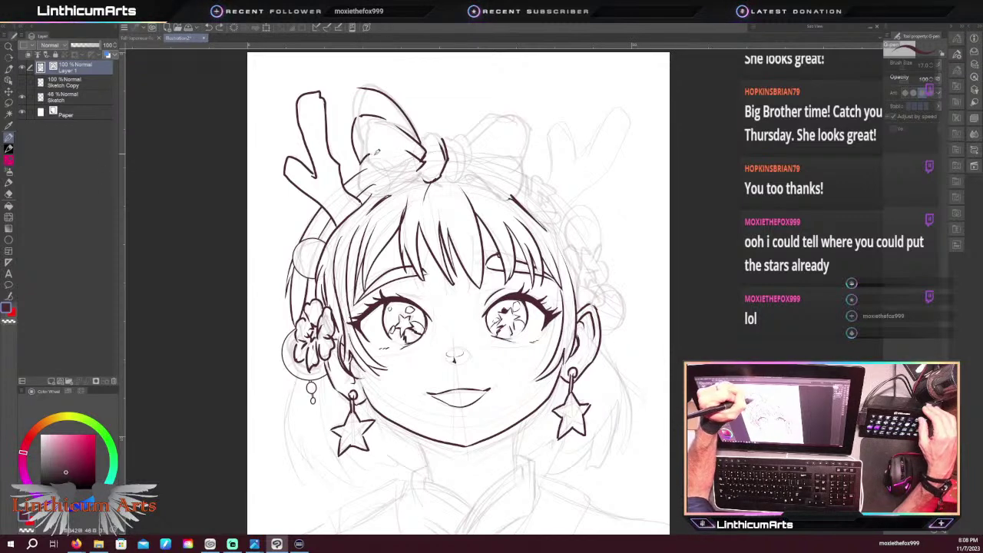
{"action": "left_click_drag", "start_coordinate": [366, 154], "coordinate": [419, 163]}
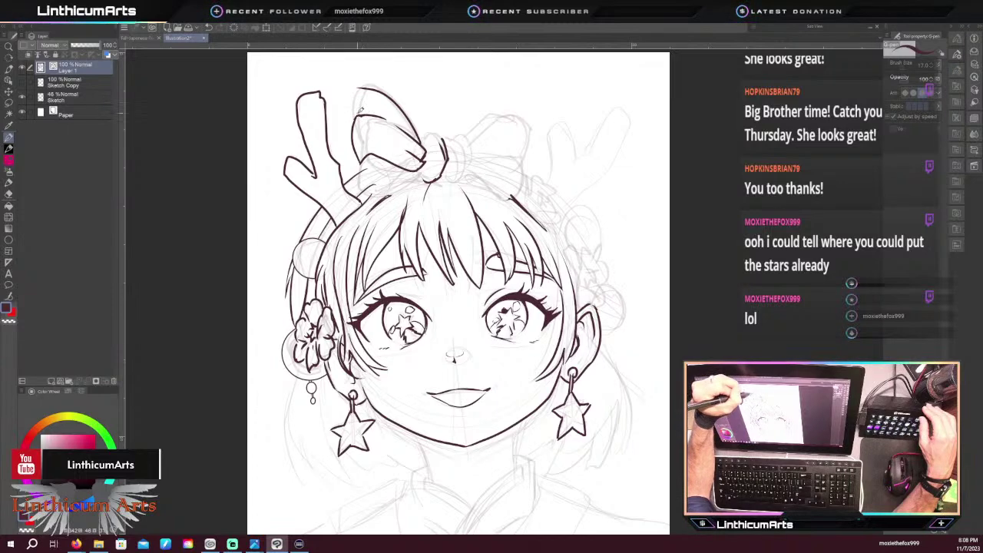
{"action": "left_click_drag", "start_coordinate": [359, 114], "coordinate": [366, 86]}
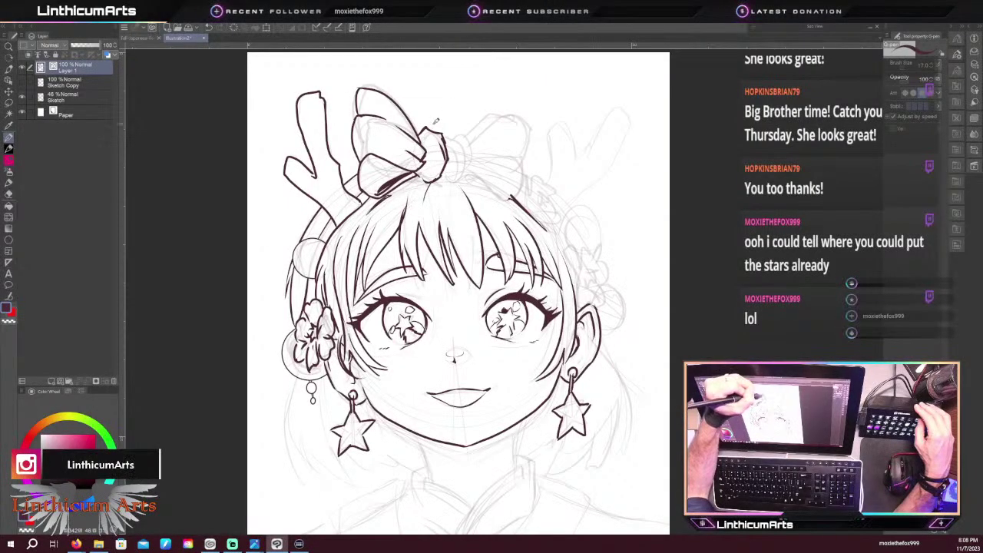
Ink the other half of the bow's knot and the front loop with its fold line on the character's left side
{"action": "mouse_move", "coordinate": [441, 128]}
{"action": "left_mouse_down"}
{"action": "mouse_move", "coordinate": [464, 134]}
{"action": "mouse_move", "coordinate": [460, 181]}
{"action": "left_mouse_up"}
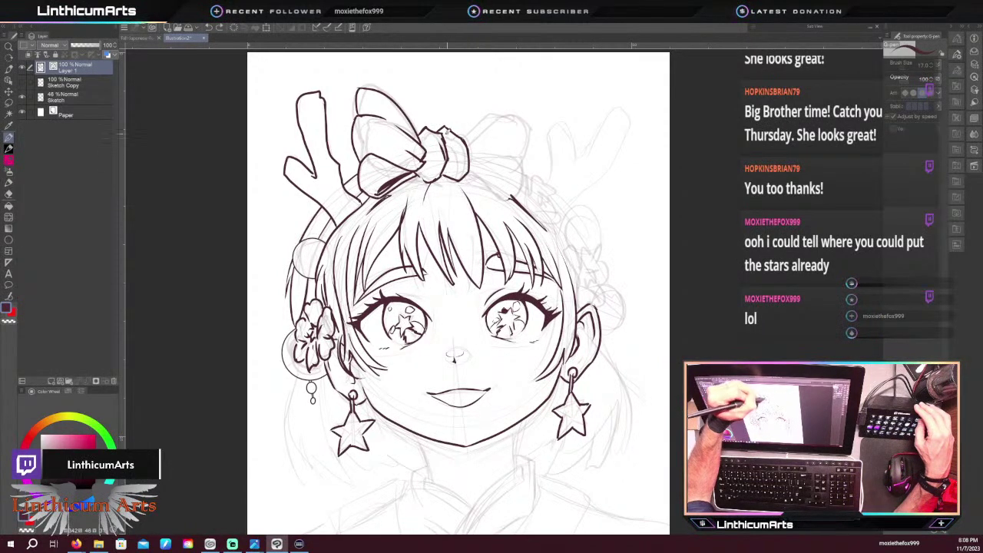
{"action": "left_click_drag", "start_coordinate": [465, 155], "coordinate": [456, 137]}
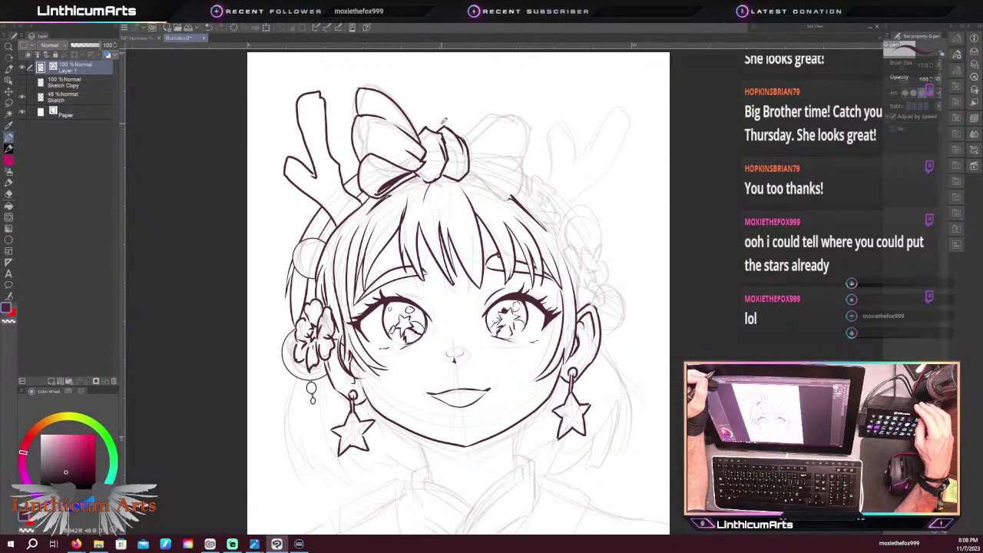
{"action": "mouse_move", "coordinate": [467, 141]}
{"action": "left_mouse_down"}
{"action": "mouse_move", "coordinate": [526, 115]}
{"action": "mouse_move", "coordinate": [532, 151]}
{"action": "left_mouse_up"}
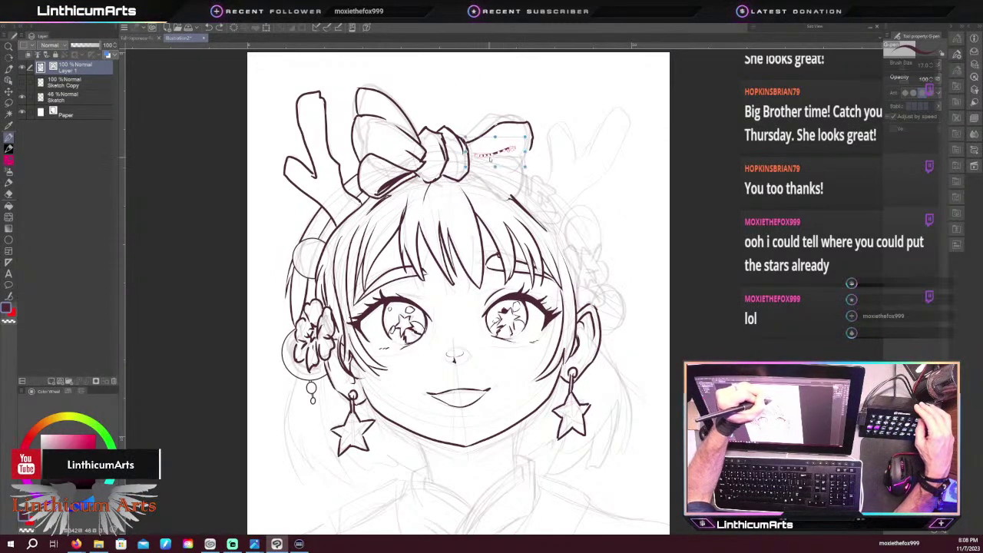
{"action": "left_click_drag", "start_coordinate": [501, 178], "coordinate": [540, 172]}
{"action": "key", "text": "ctrl+z"}
{"action": "mouse_move", "coordinate": [469, 154]}
{"action": "left_mouse_down"}
{"action": "mouse_move", "coordinate": [508, 147]}
{"action": "mouse_move", "coordinate": [522, 179]}
{"action": "left_mouse_up"}
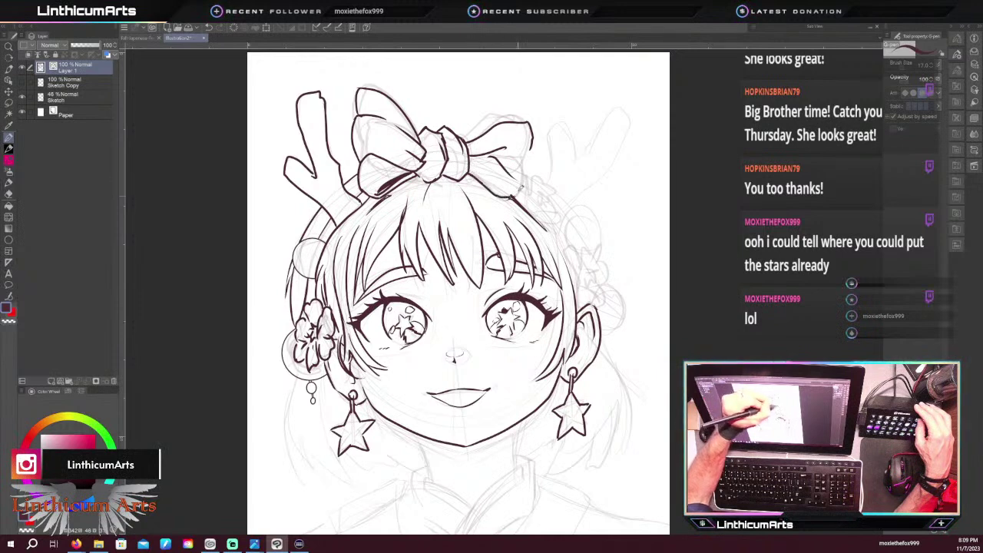
{"action": "key", "text": "ctrl+z"}
{"action": "mouse_move", "coordinate": [472, 174]}
{"action": "left_mouse_down"}
{"action": "mouse_move", "coordinate": [521, 198]}
{"action": "mouse_move", "coordinate": [529, 175]}
{"action": "left_mouse_up"}
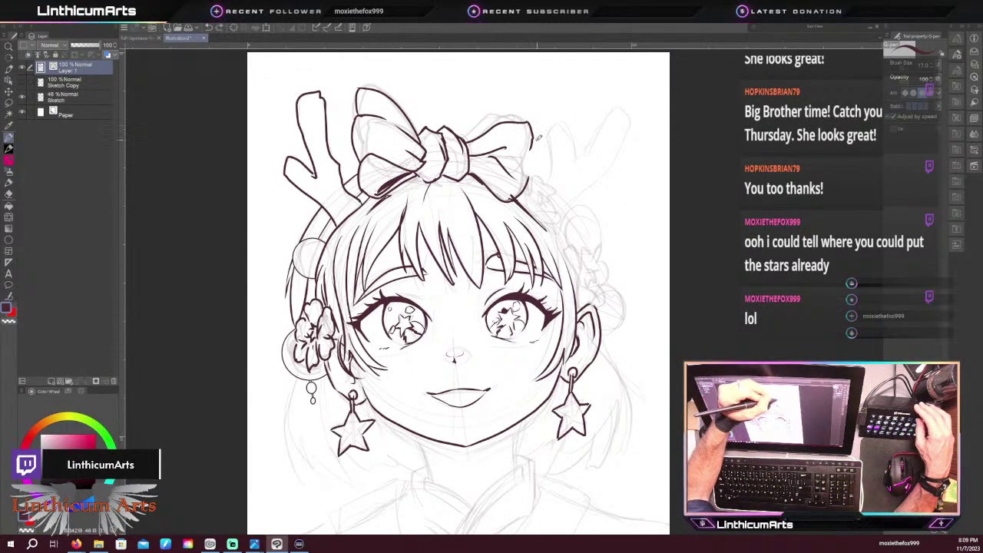
{"action": "key", "text": "ctrl+z"}
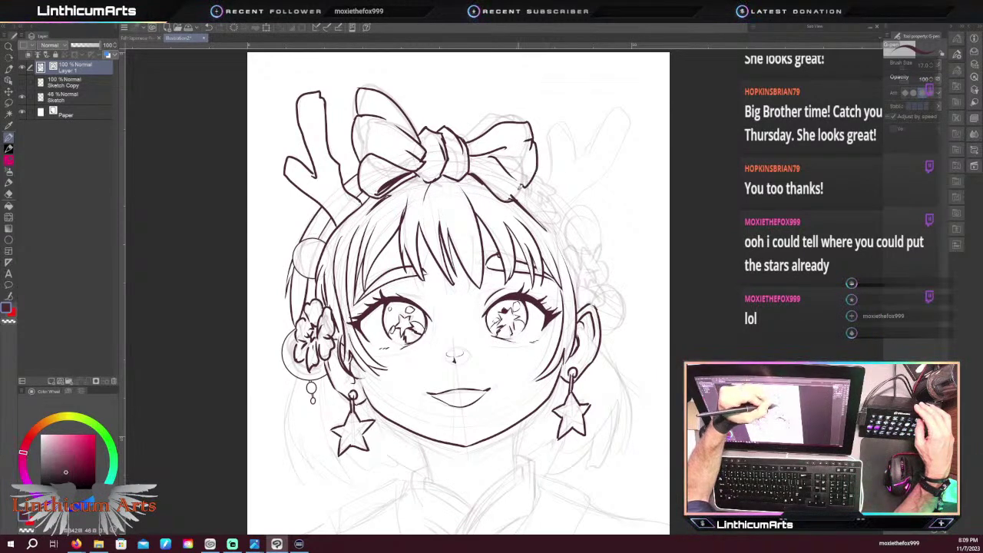
Ink the rear loop of the bow showing above the front loop on the character's left side
{"action": "key", "text": "e"}
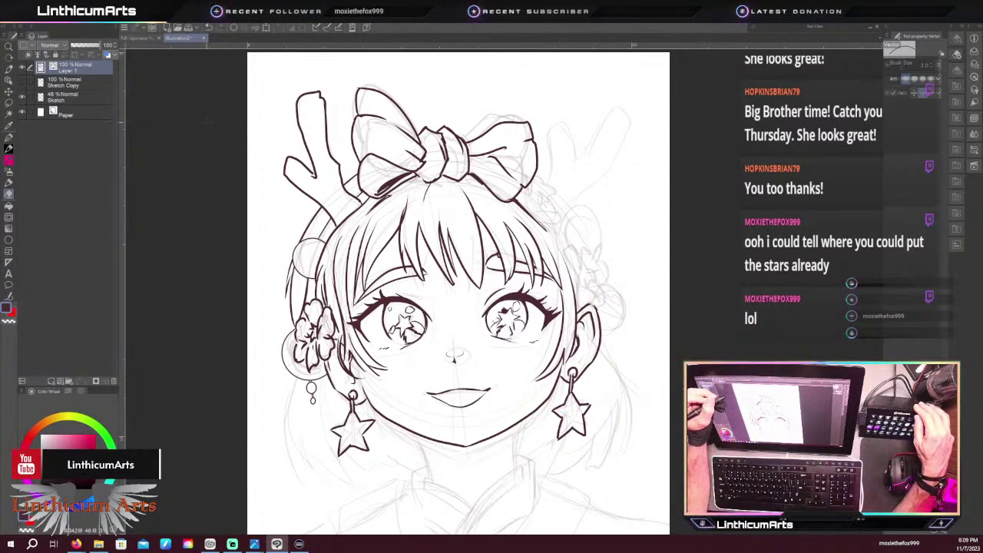
{"action": "key", "text": "p"}
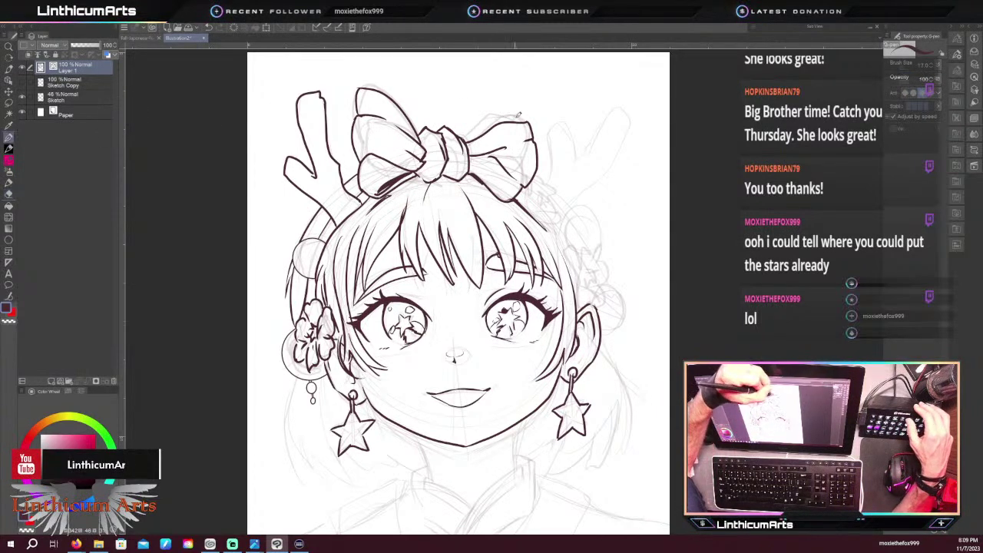
{"action": "left_click_drag", "start_coordinate": [463, 138], "coordinate": [501, 107]}
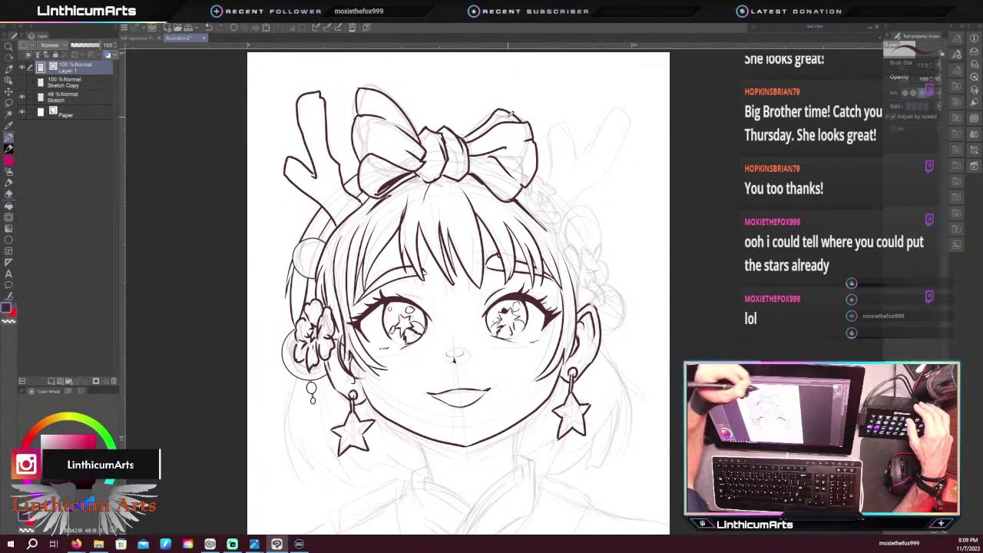
Ink both sides of the neck from the jaw down to the collar, trimming the ends that overlap the jawline
{"action": "key", "text": "ctrl+minus"}
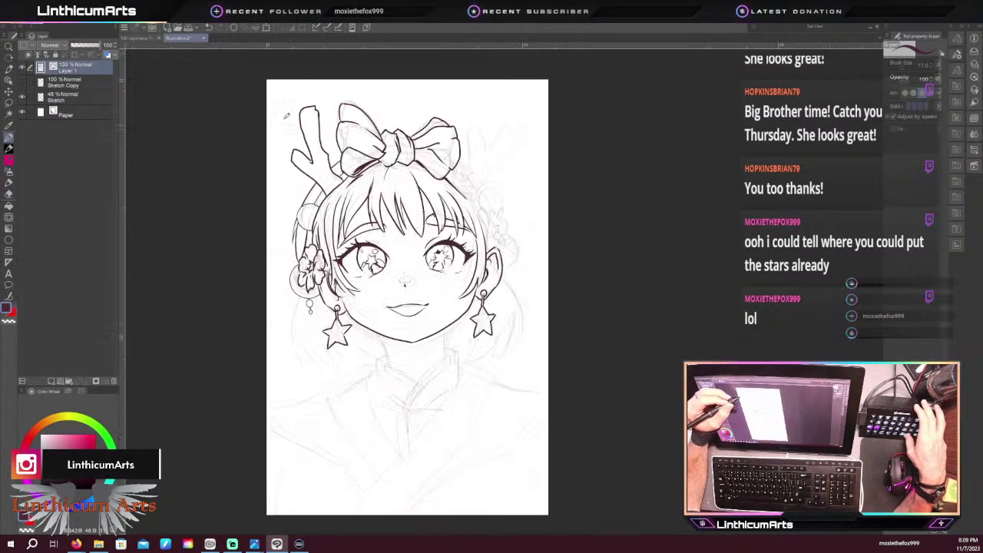
{"action": "left_click_drag", "start_coordinate": [294, 248], "coordinate": [298, 250]}
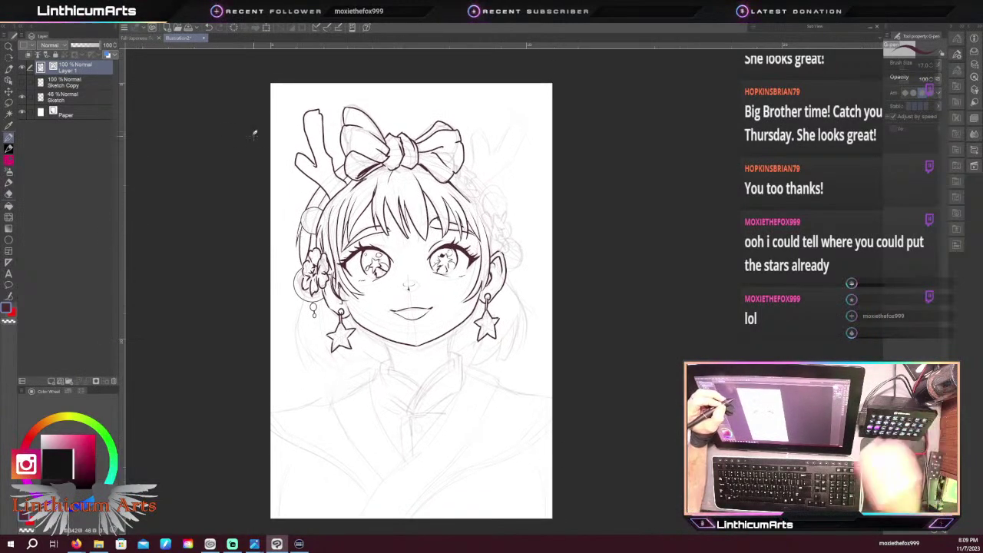
{"action": "key", "text": "ctrl+plus"}
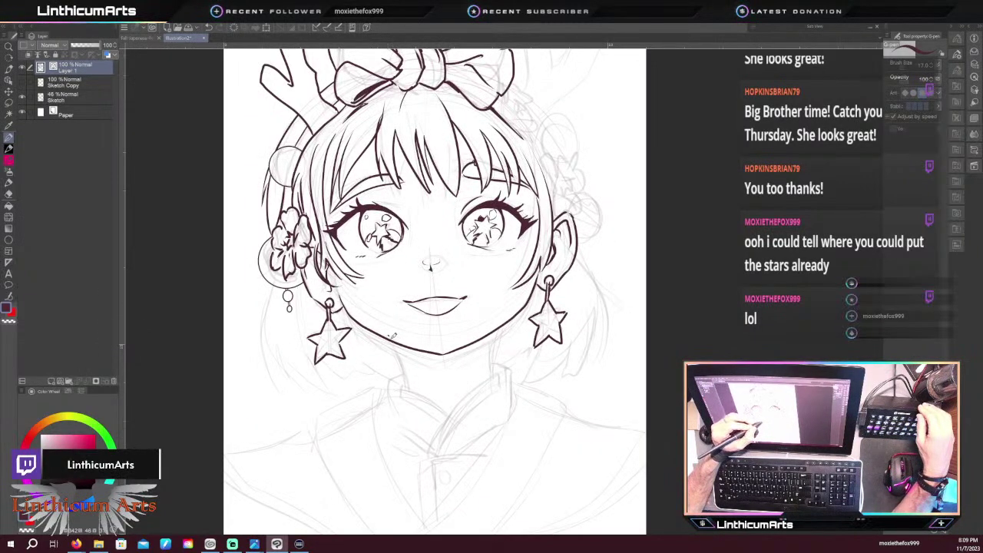
{"action": "left_click_drag", "start_coordinate": [494, 322], "coordinate": [493, 378]}
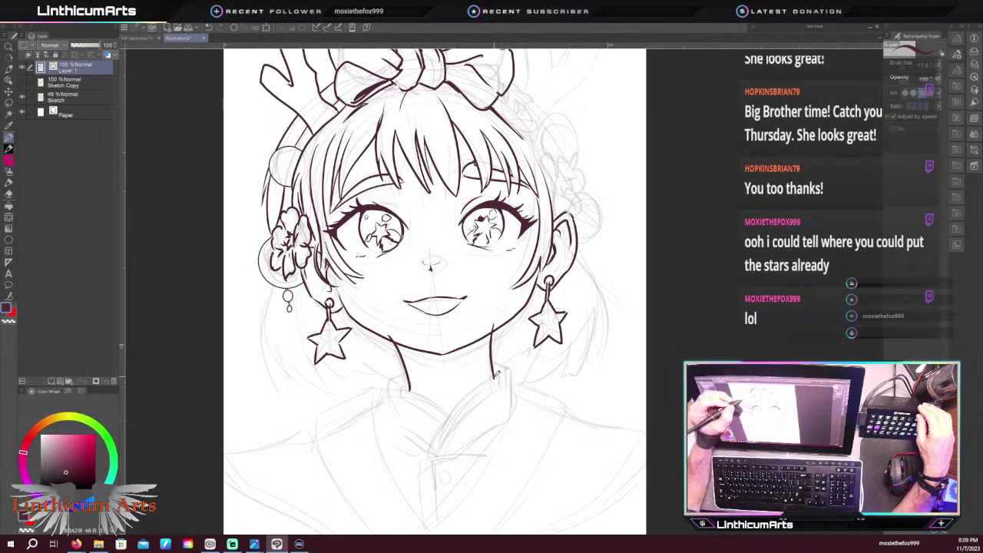
{"action": "key", "text": "e"}
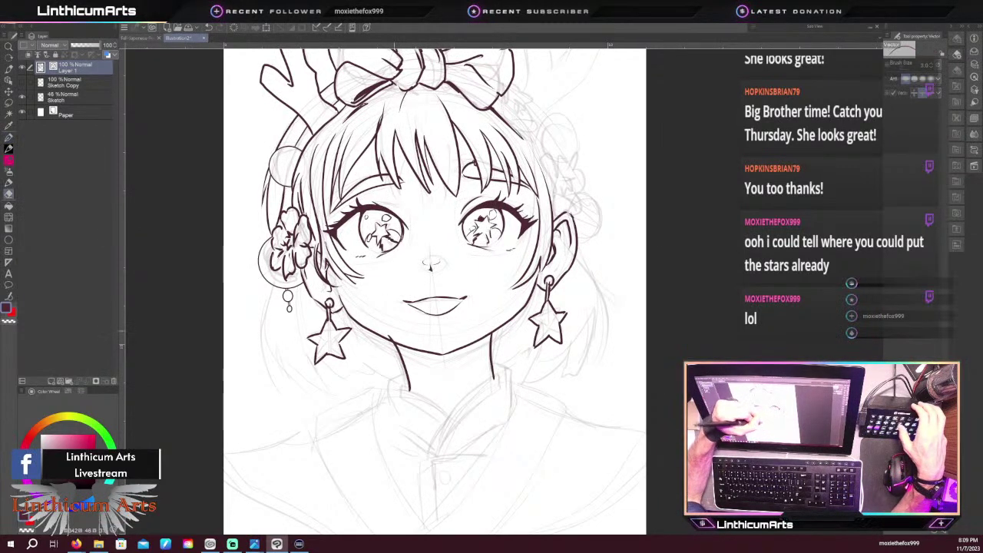
{"action": "key", "text": "p"}
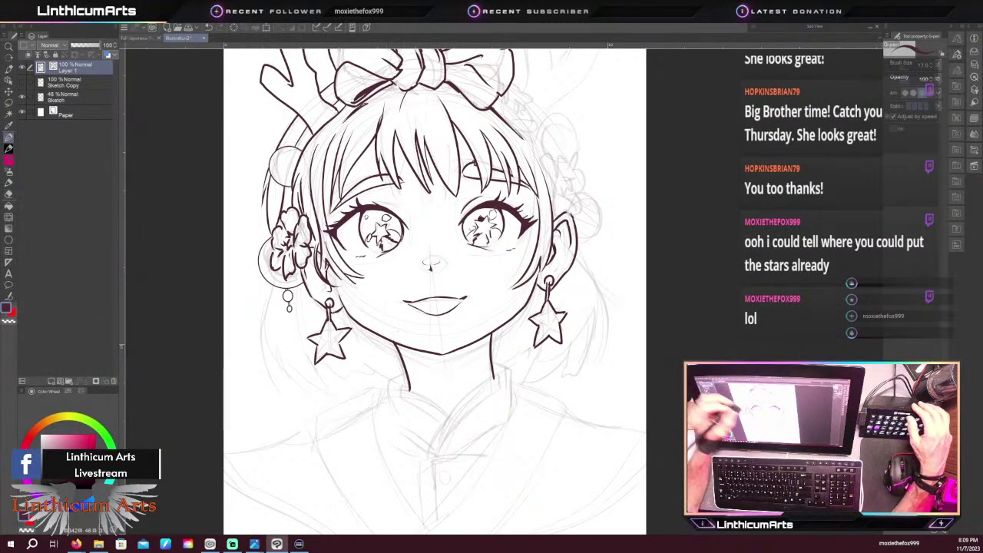
Ink the petals and centre lines of the hair flower above the ear on the character's left side
{"action": "left_click_drag", "start_coordinate": [301, 182], "coordinate": [302, 253]}
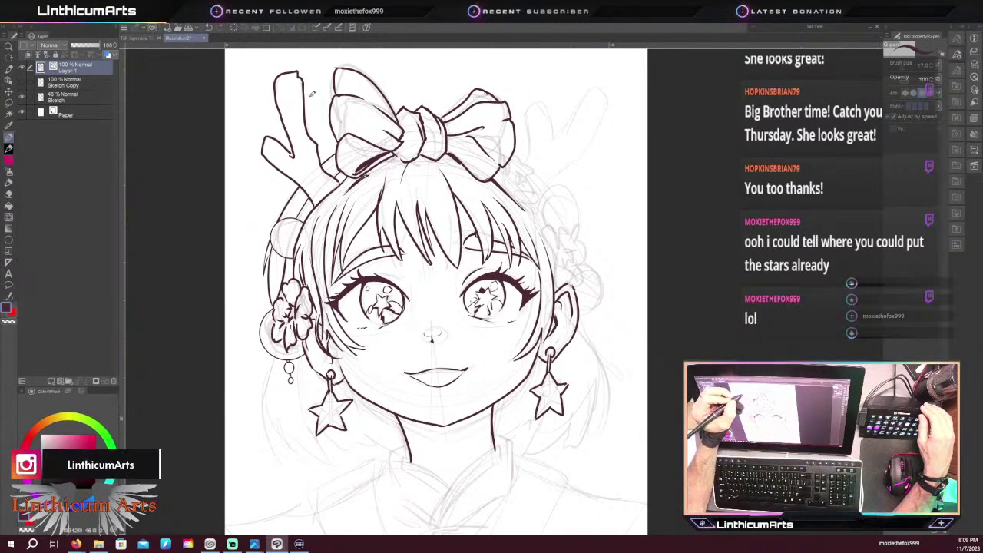
{"action": "mouse_move", "coordinate": [558, 263]}
{"action": "left_mouse_down"}
{"action": "mouse_move", "coordinate": [567, 259]}
{"action": "mouse_move", "coordinate": [570, 279]}
{"action": "mouse_move", "coordinate": [560, 283]}
{"action": "left_mouse_up"}
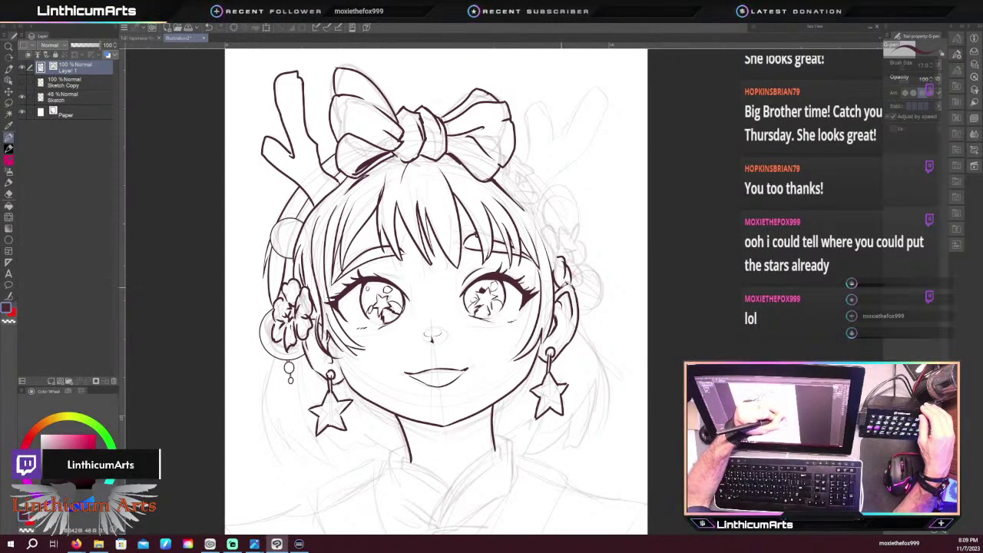
{"action": "key", "text": "e"}
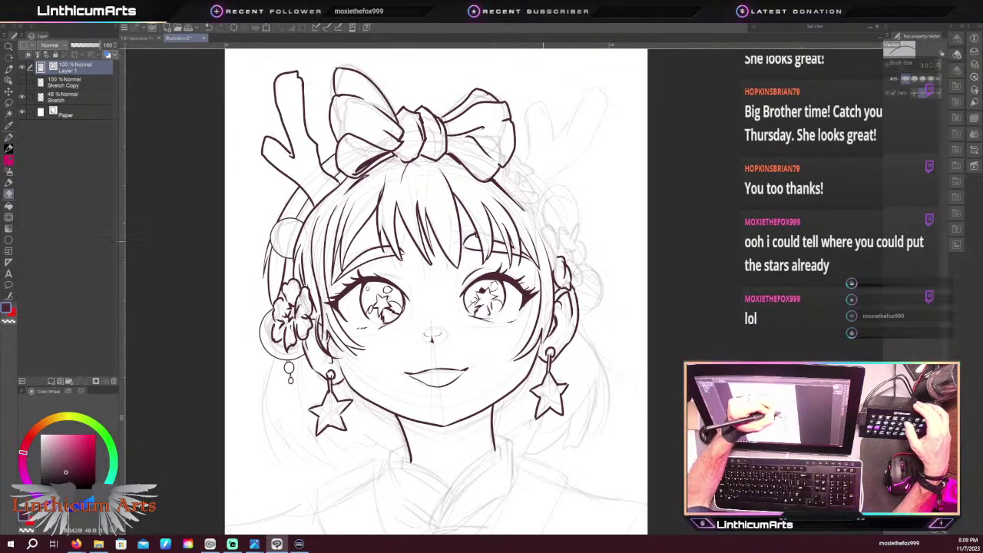
{"action": "key", "text": "p"}
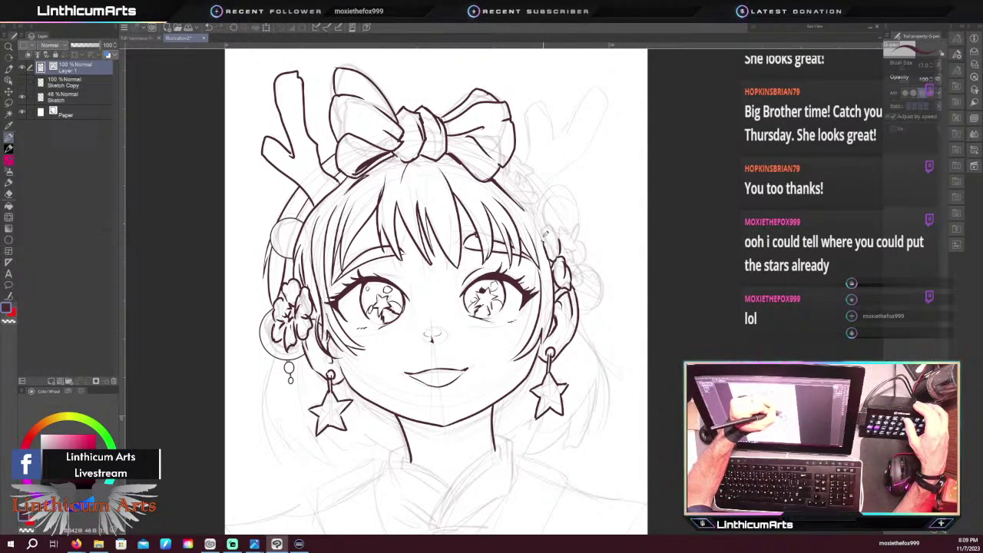
{"action": "mouse_move", "coordinate": [555, 255]}
{"action": "left_mouse_down"}
{"action": "mouse_move", "coordinate": [545, 219]}
{"action": "mouse_move", "coordinate": [544, 233]}
{"action": "mouse_move", "coordinate": [567, 228]}
{"action": "mouse_move", "coordinate": [569, 260]}
{"action": "left_mouse_up"}
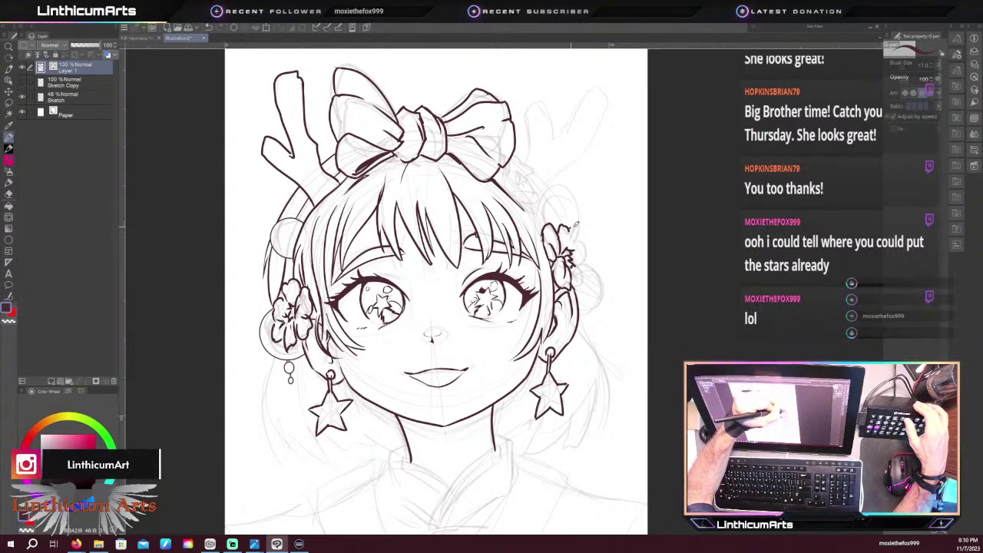
{"action": "left_click_drag", "start_coordinate": [589, 244], "coordinate": [582, 266]}
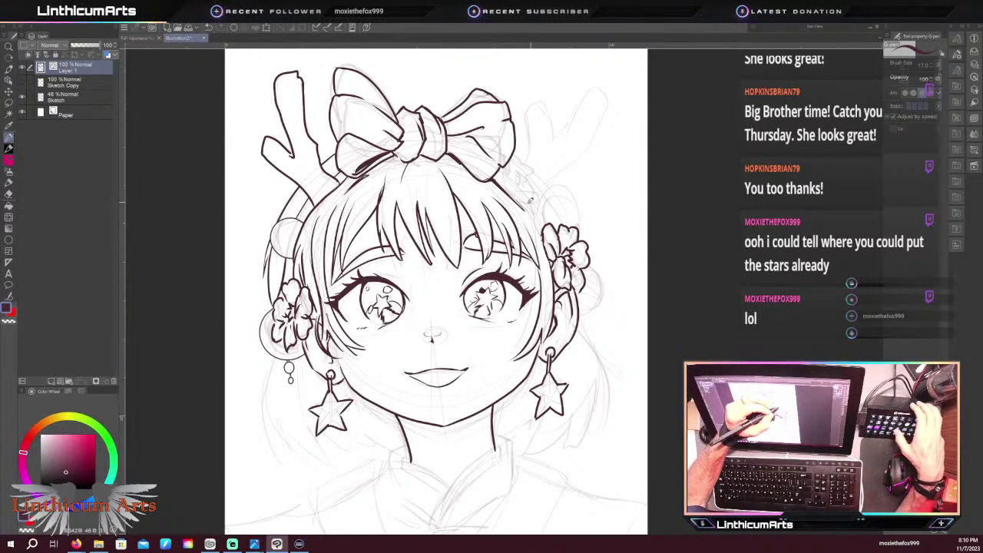
Draw two circular ornaments with the Ellipse tool around the left-side hair flower, one above it and one behind its lower edge
{"action": "left_click", "coordinate": [8, 238]}
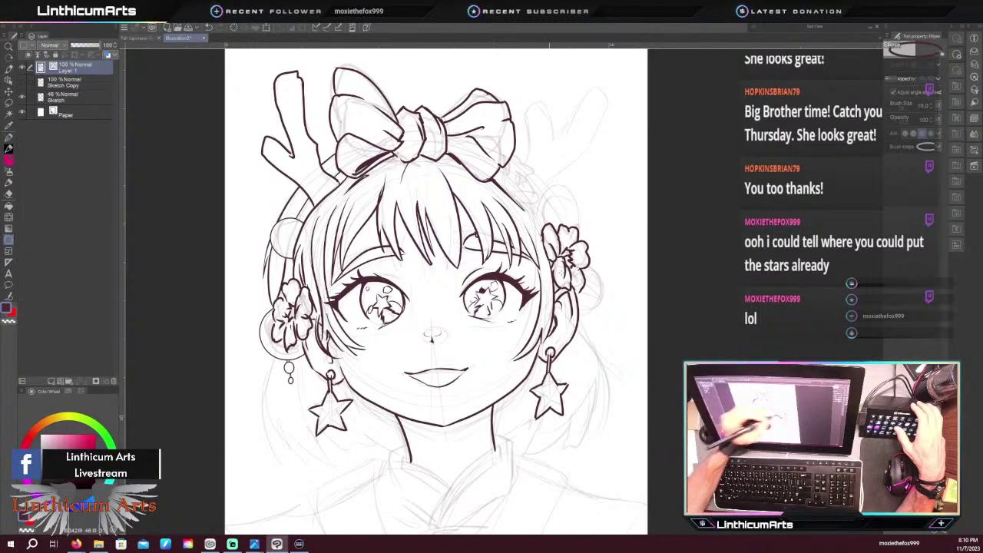
{"action": "left_click_drag", "start_coordinate": [609, 261], "coordinate": [559, 313]}
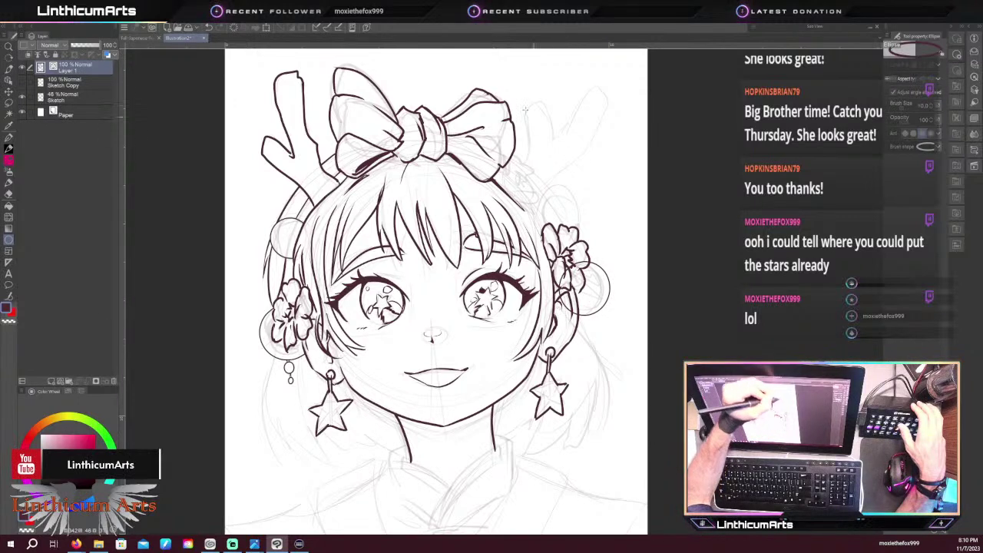
{"action": "left_click_drag", "start_coordinate": [577, 181], "coordinate": [530, 232]}
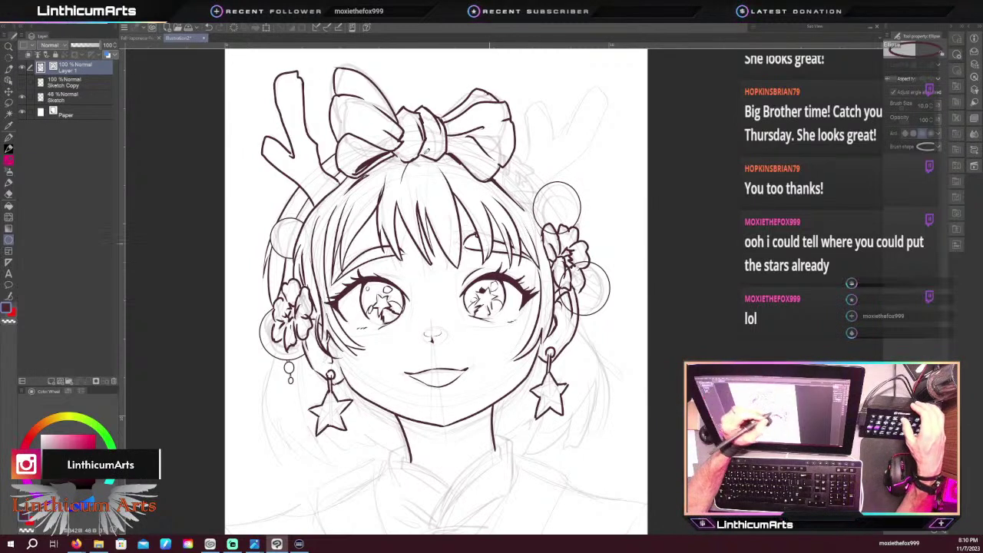
Ink the headband curve from the bow down to the flower on the character's left side, redoing the stroke and trimming its overlap
{"action": "key", "text": "p"}
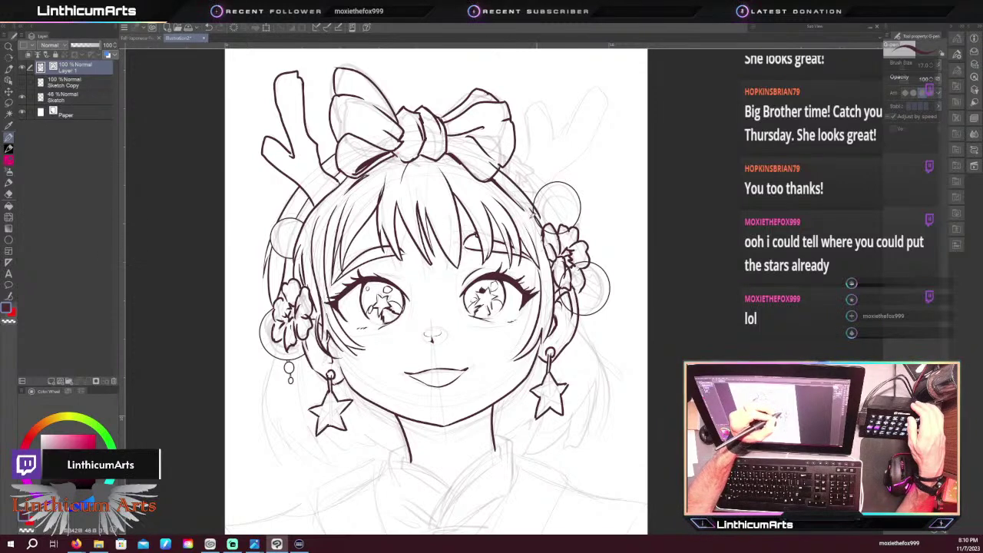
{"action": "key", "text": "r"}
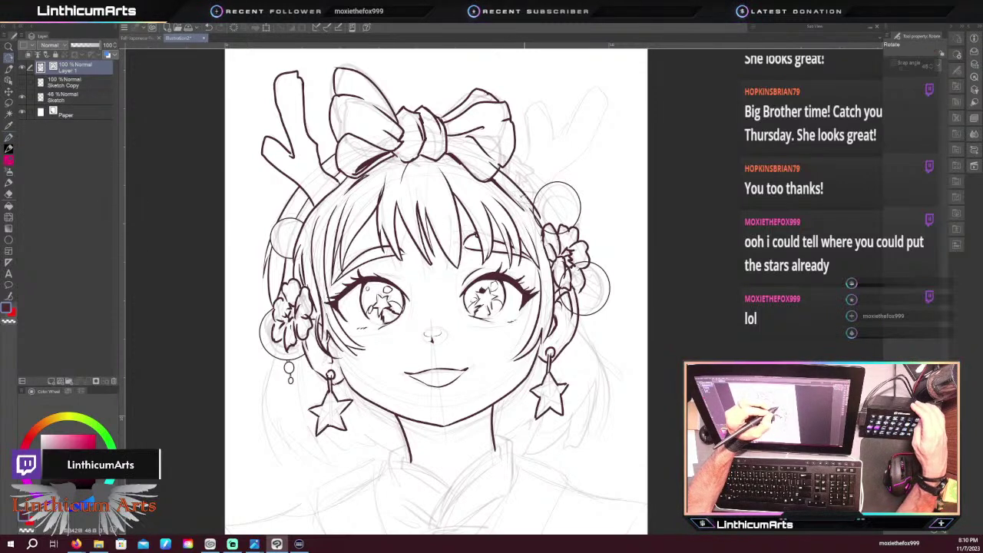
{"action": "key", "text": "p"}
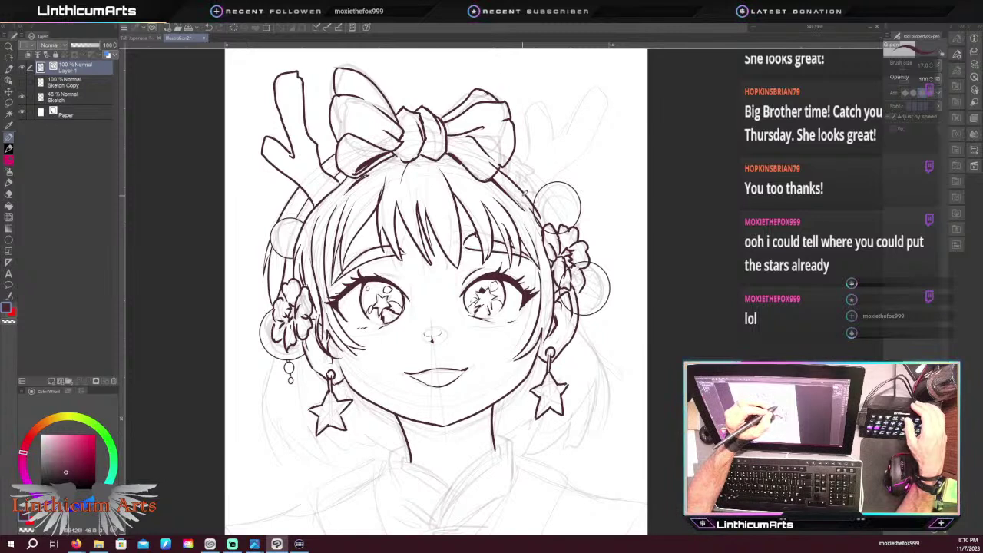
{"action": "left_click", "coordinate": [957, 38]}
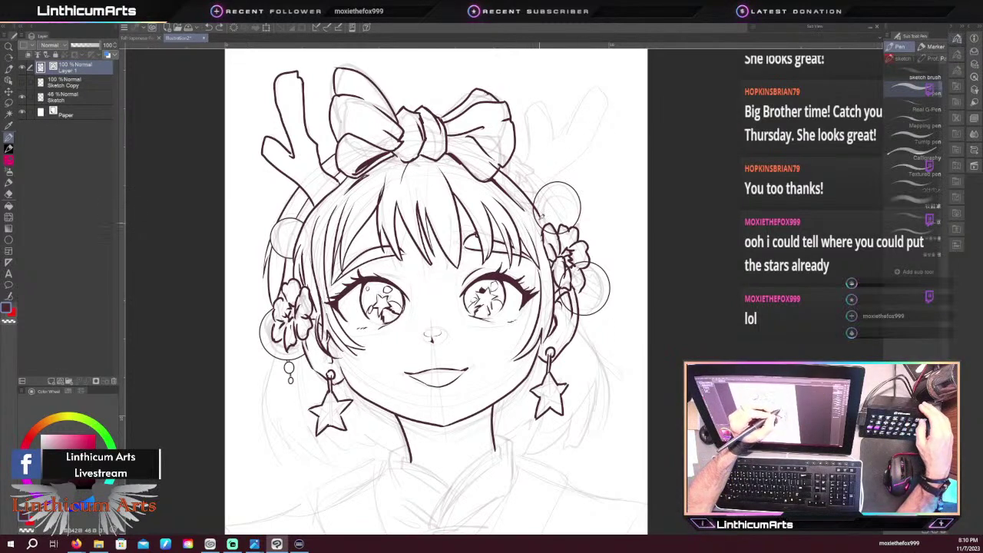
{"action": "key", "text": "ctrl+z"}
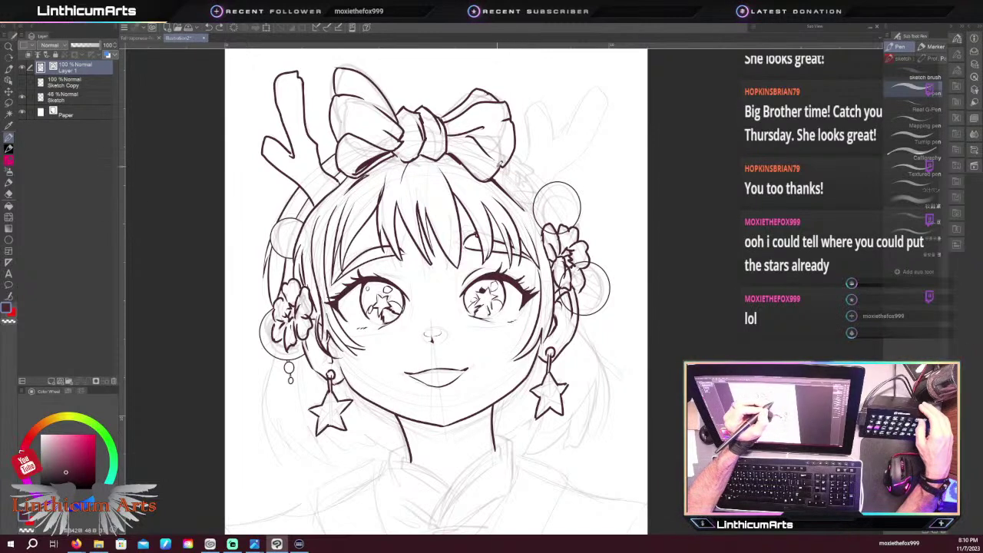
{"action": "mouse_move", "coordinate": [501, 168]}
{"action": "left_mouse_down"}
{"action": "mouse_move", "coordinate": [535, 196]}
{"action": "mouse_move", "coordinate": [547, 229]}
{"action": "left_mouse_up"}
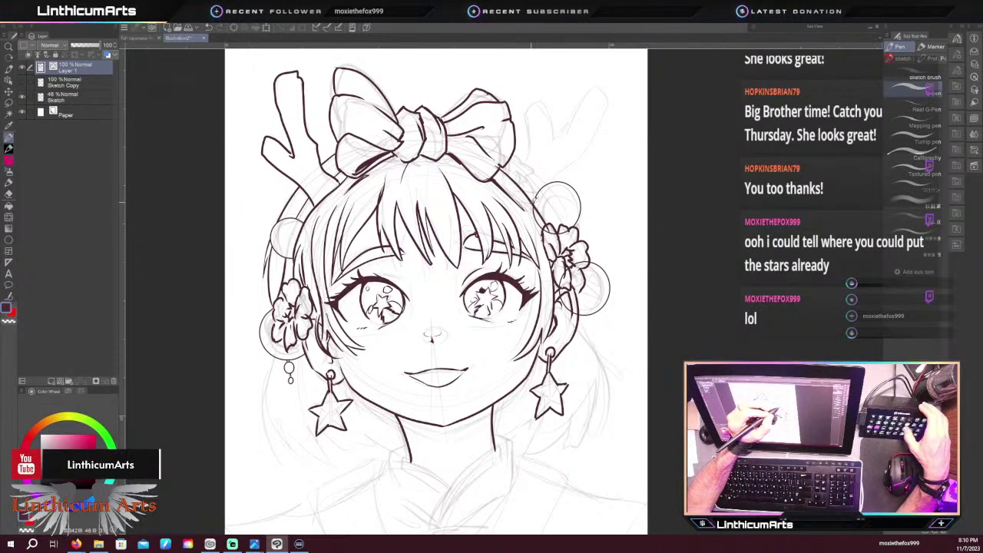
{"action": "key", "text": "e"}
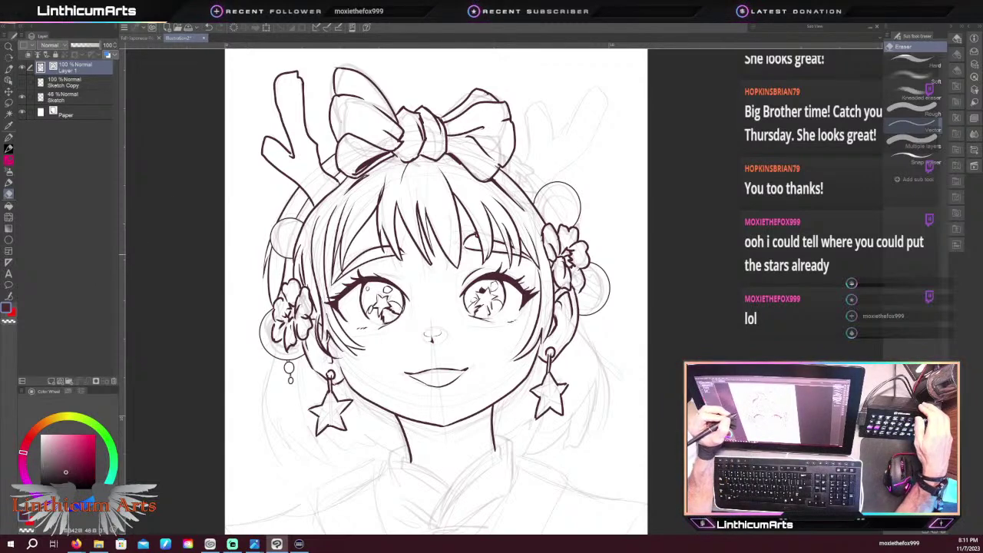
Ink the branching antler on the character's left side and clean up the line ends at its base
{"action": "key", "text": "ctrl+minus"}
{"action": "key", "text": "ctrl+plus"}
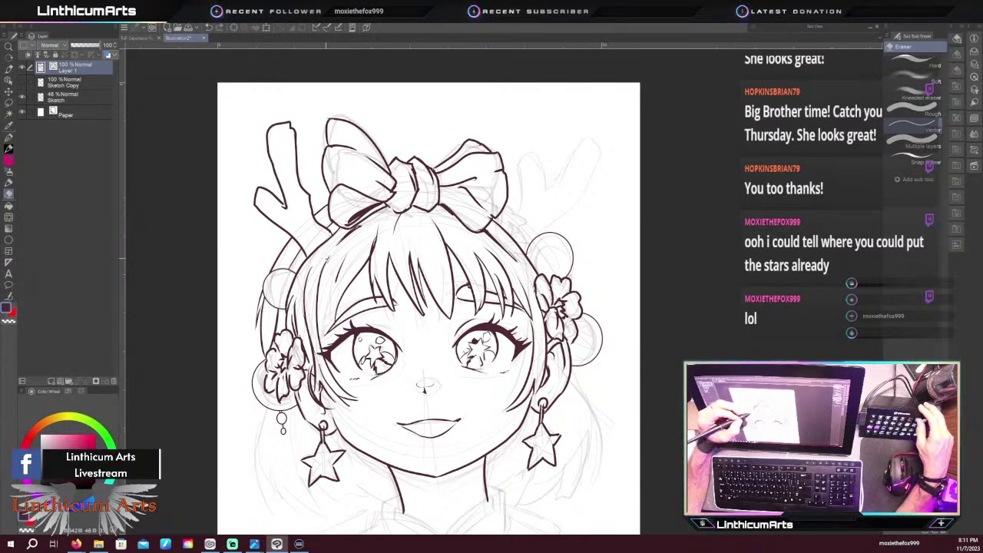
{"action": "key", "text": "p"}
{"action": "left_click_drag", "start_coordinate": [289, 202], "coordinate": [288, 177]}
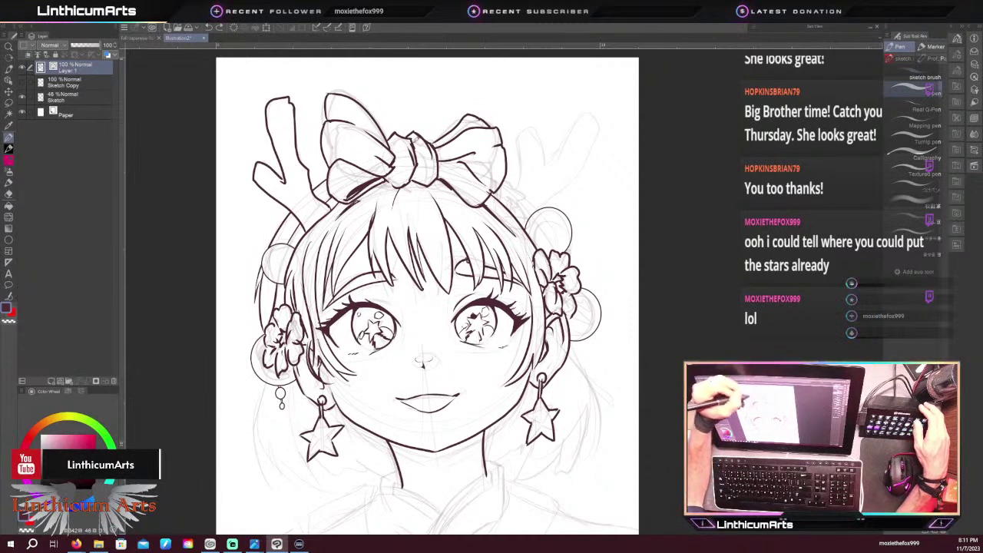
{"action": "mouse_move", "coordinate": [512, 197]}
{"action": "left_mouse_down"}
{"action": "mouse_move", "coordinate": [518, 135]}
{"action": "mouse_move", "coordinate": [536, 125]}
{"action": "mouse_move", "coordinate": [543, 161]}
{"action": "mouse_move", "coordinate": [596, 107]}
{"action": "mouse_move", "coordinate": [604, 141]}
{"action": "mouse_move", "coordinate": [562, 185]}
{"action": "left_mouse_up"}
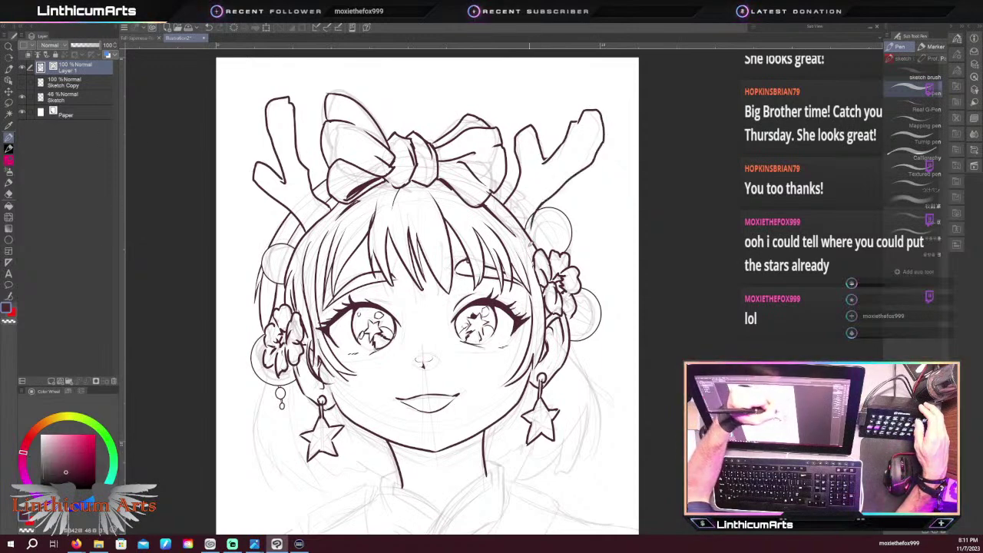
{"action": "key", "text": "e"}
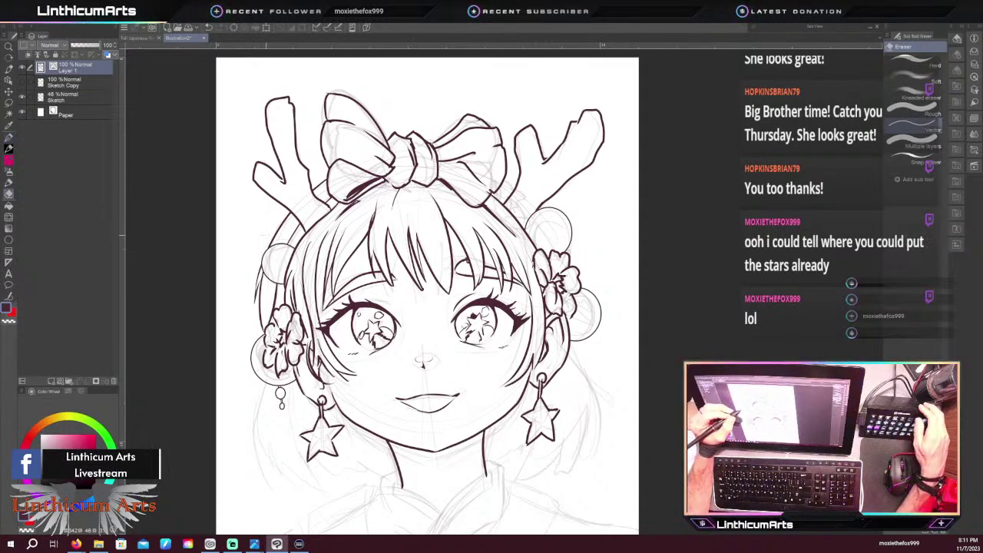
{"action": "key", "text": "p"}
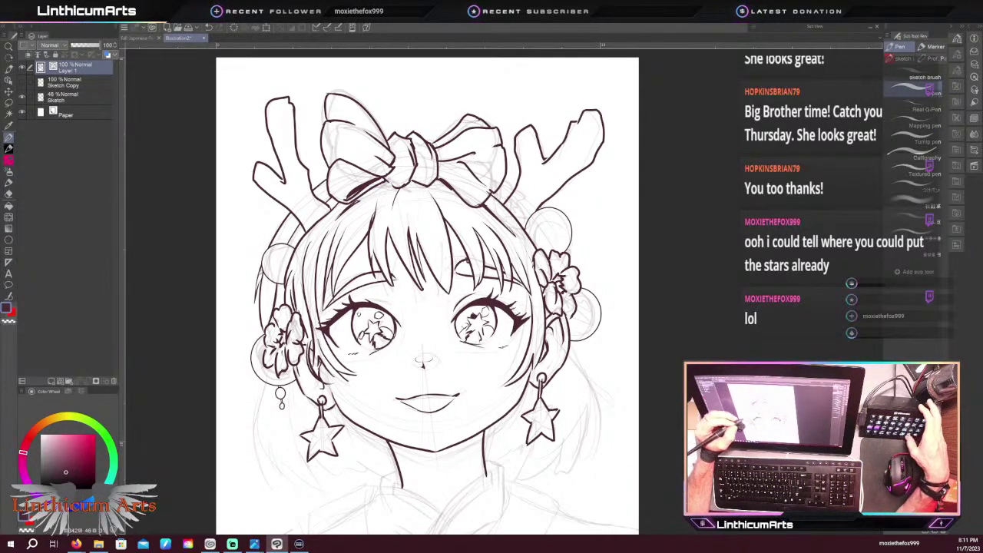
Ink the hair locks hanging below the flower on the character's right side, with jagged tips running behind the earring to the neck
{"action": "left_click_drag", "start_coordinate": [255, 311], "coordinate": [266, 181]}
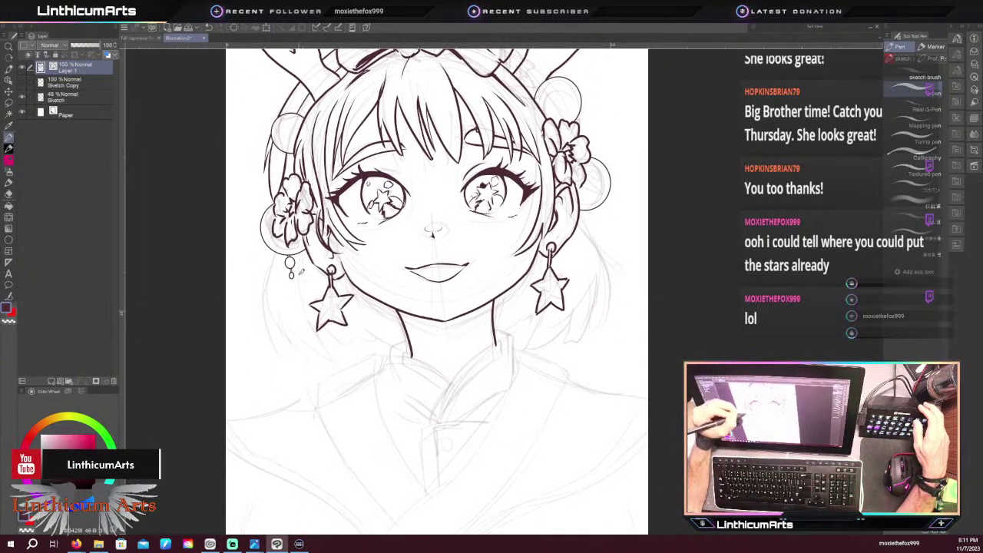
{"action": "left_click_drag", "start_coordinate": [299, 261], "coordinate": [318, 354]}
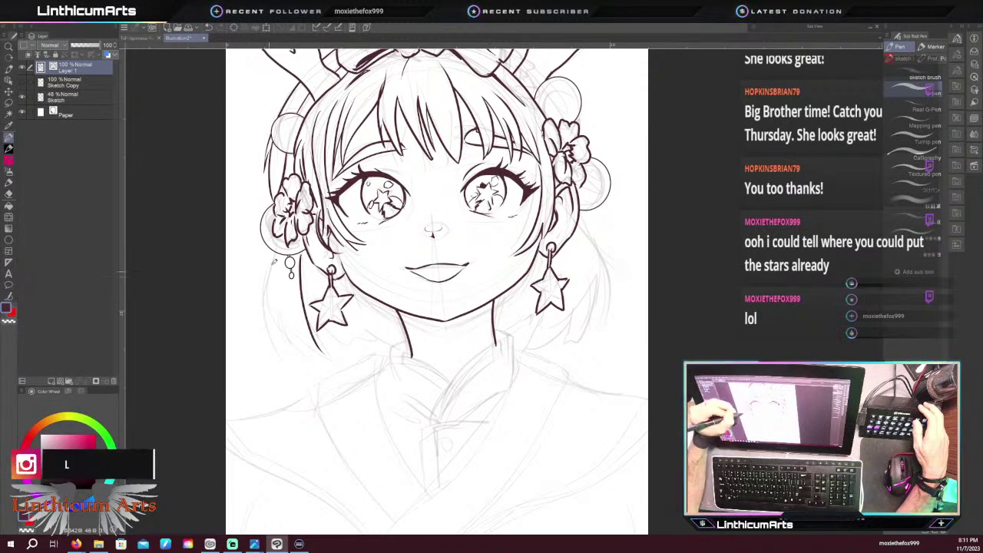
{"action": "left_click_drag", "start_coordinate": [268, 269], "coordinate": [269, 355]}
{"action": "mouse_move", "coordinate": [278, 321]}
{"action": "left_mouse_down"}
{"action": "mouse_move", "coordinate": [301, 352]}
{"action": "mouse_move", "coordinate": [294, 320]}
{"action": "mouse_move", "coordinate": [305, 344]}
{"action": "mouse_move", "coordinate": [329, 364]}
{"action": "left_mouse_up"}
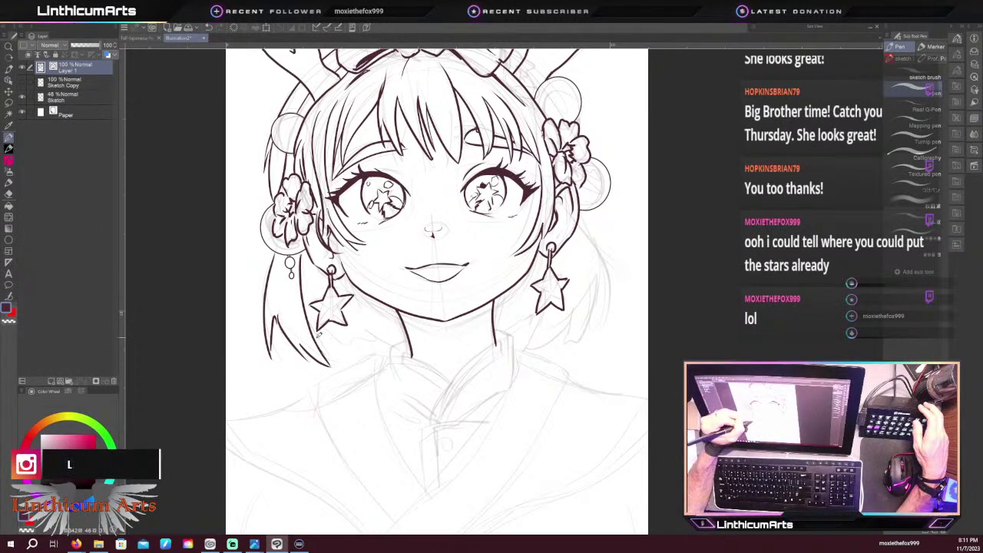
{"action": "mouse_move", "coordinate": [318, 324]}
{"action": "left_mouse_down"}
{"action": "mouse_move", "coordinate": [351, 346]}
{"action": "mouse_move", "coordinate": [357, 327]}
{"action": "mouse_move", "coordinate": [361, 338]}
{"action": "mouse_move", "coordinate": [384, 342]}
{"action": "left_mouse_up"}
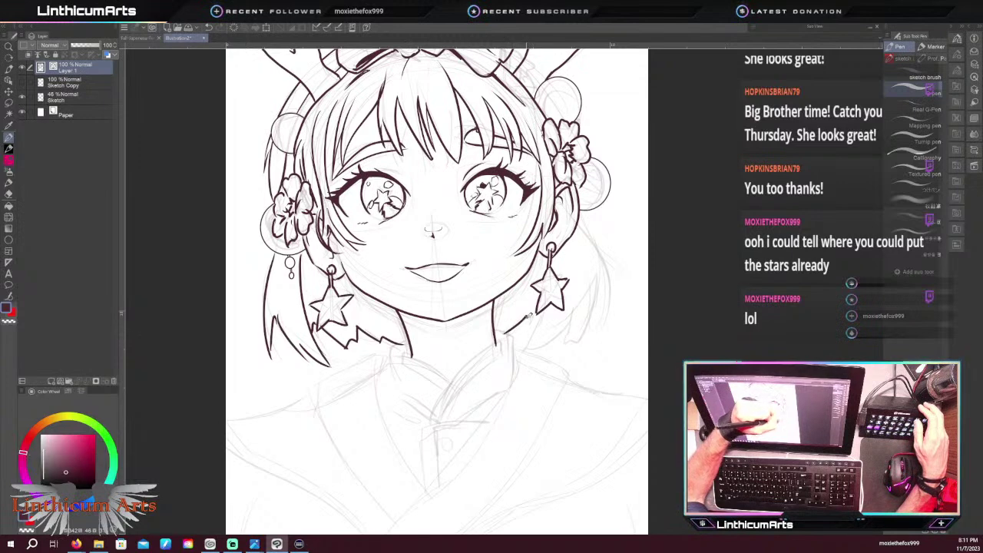
Ink the hair locks on the character's left side from the neck behind the earring to the outward flick, and clean up their lines
{"action": "left_click_drag", "start_coordinate": [527, 324], "coordinate": [548, 312]}
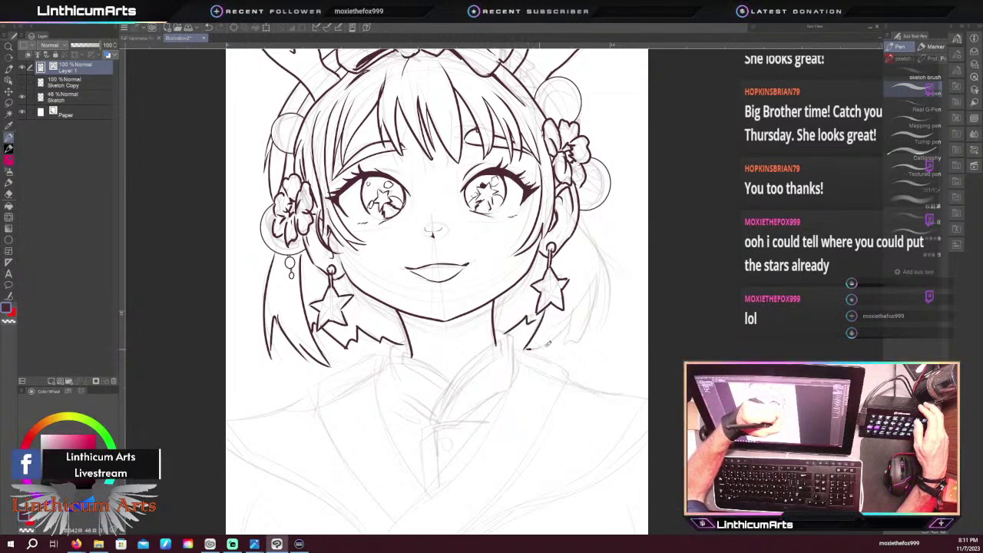
{"action": "mouse_move", "coordinate": [527, 349]}
{"action": "left_mouse_down"}
{"action": "mouse_move", "coordinate": [592, 297]}
{"action": "mouse_move", "coordinate": [575, 336]}
{"action": "mouse_move", "coordinate": [596, 304]}
{"action": "mouse_move", "coordinate": [570, 214]}
{"action": "mouse_move", "coordinate": [586, 215]}
{"action": "mouse_move", "coordinate": [606, 334]}
{"action": "mouse_move", "coordinate": [579, 243]}
{"action": "left_mouse_up"}
{"action": "key", "text": "ctrl+z"}
{"action": "key", "text": "ctrl+z"}
{"action": "mouse_move", "coordinate": [595, 306]}
{"action": "left_mouse_down"}
{"action": "mouse_move", "coordinate": [597, 332]}
{"action": "mouse_move", "coordinate": [598, 252]}
{"action": "mouse_move", "coordinate": [632, 270]}
{"action": "left_mouse_up"}
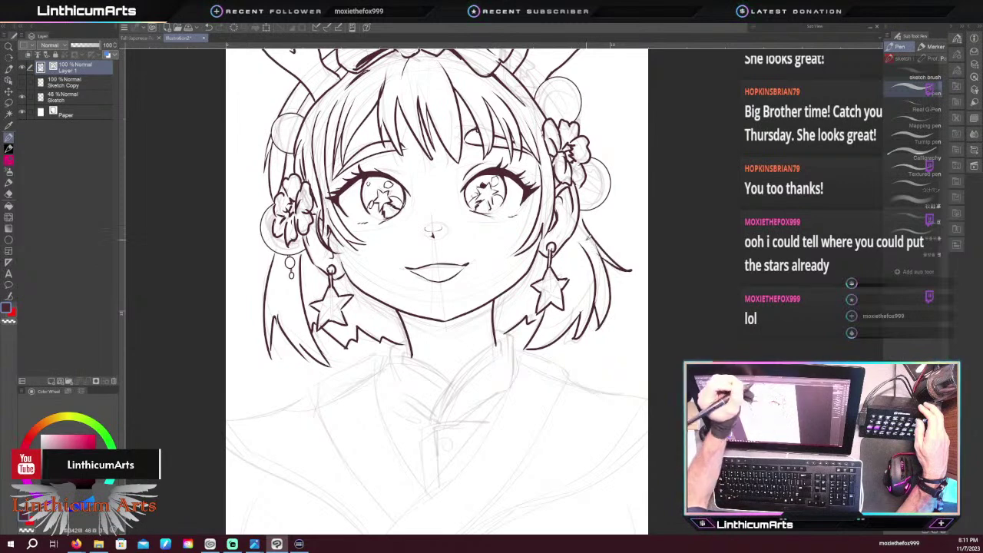
{"action": "key", "text": "e"}
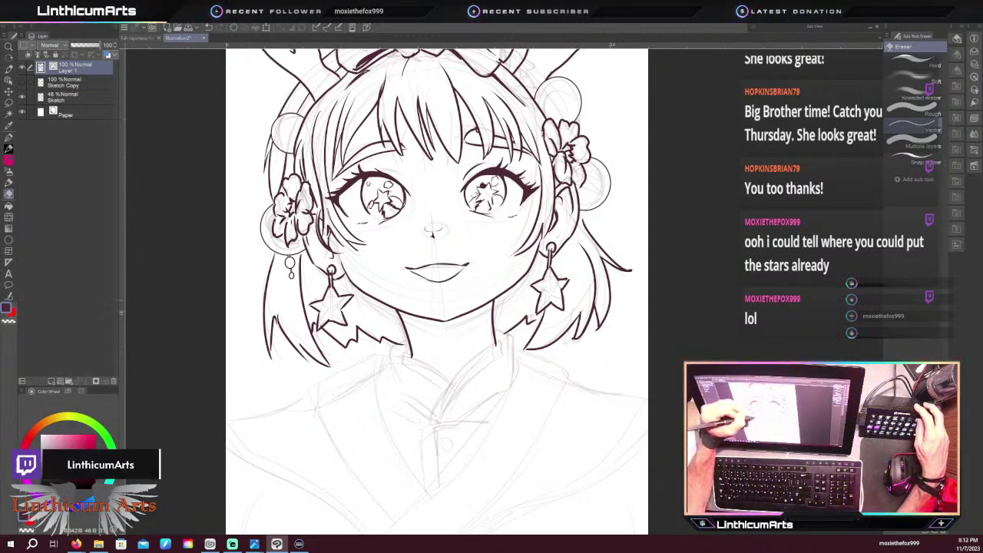
{"action": "left_click", "coordinate": [9, 295]}
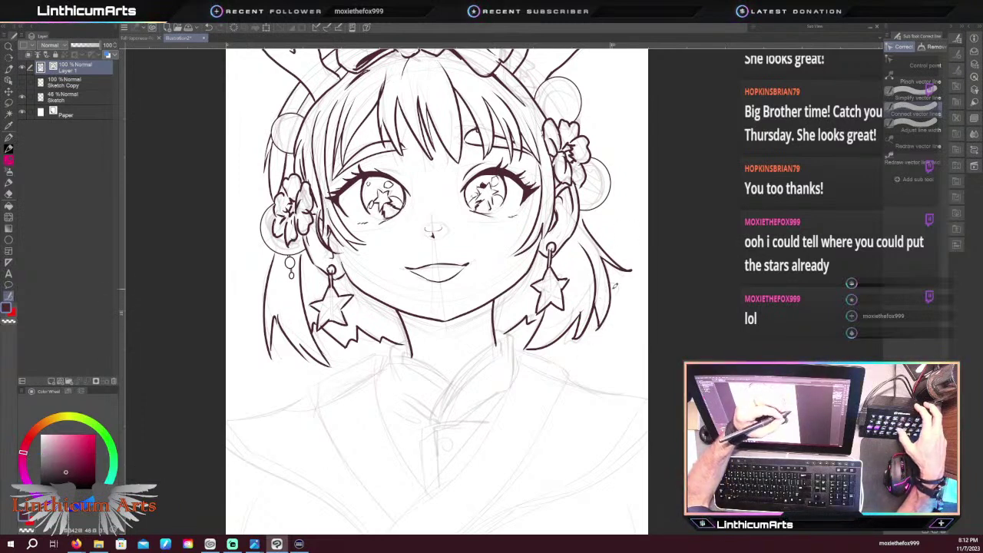
{"action": "key", "text": "e"}
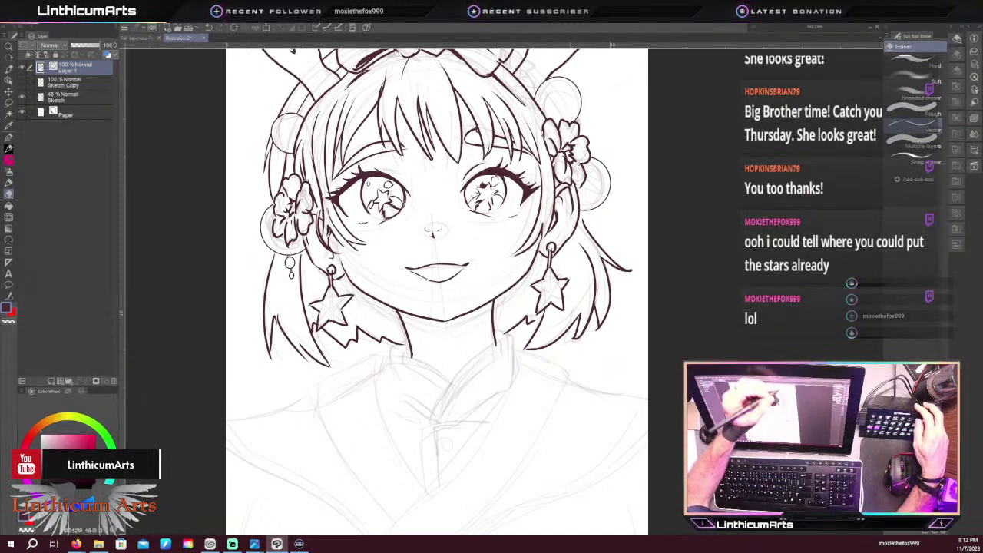
{"action": "key", "text": "p"}
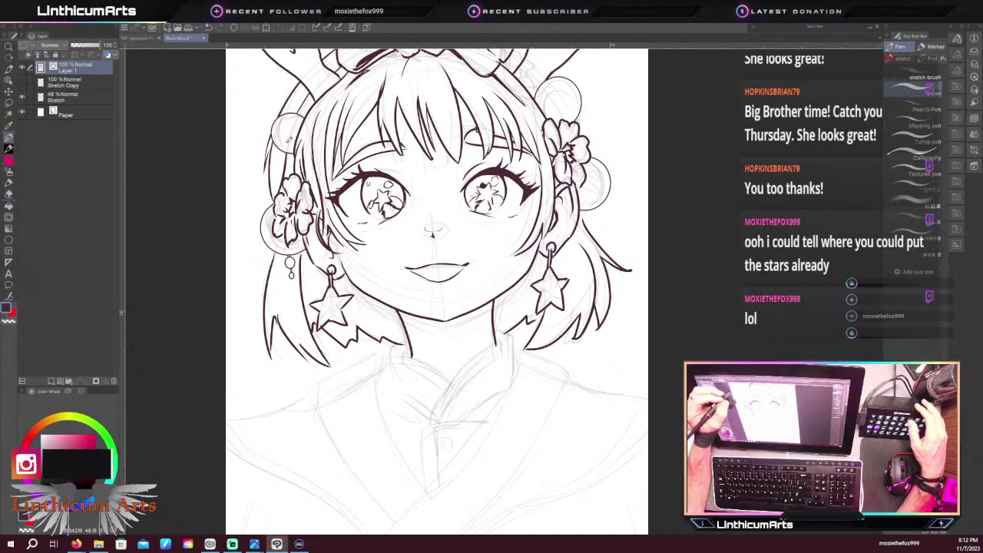
Lower the opacity of the Sketch layer to 33%
{"action": "key", "text": "ctrl+minus"}
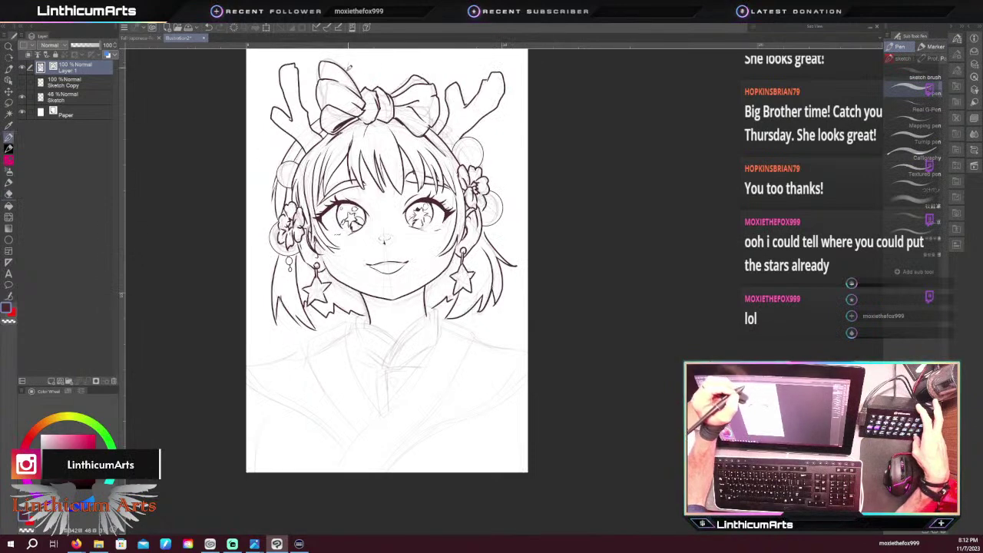
{"action": "left_click", "coordinate": [65, 82]}
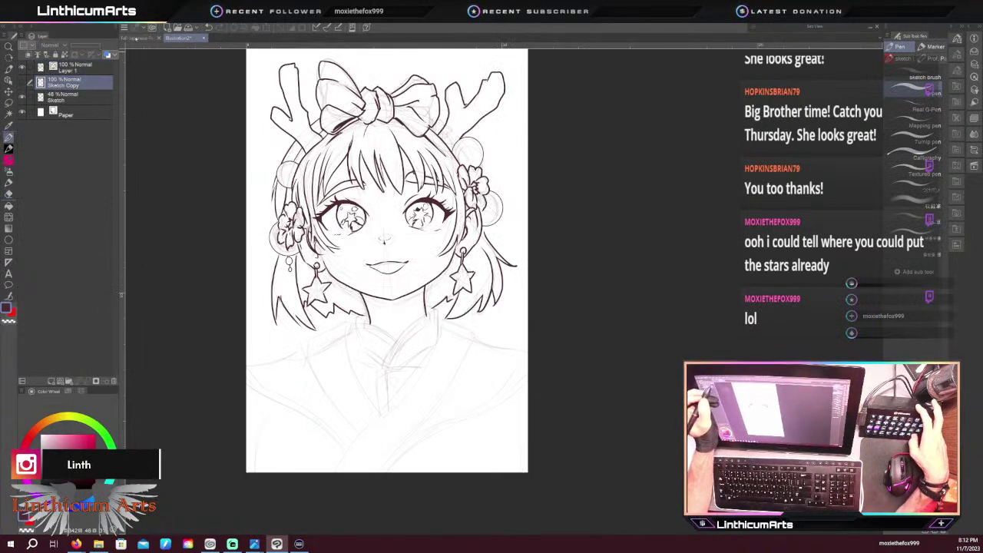
{"action": "left_click", "coordinate": [65, 98]}
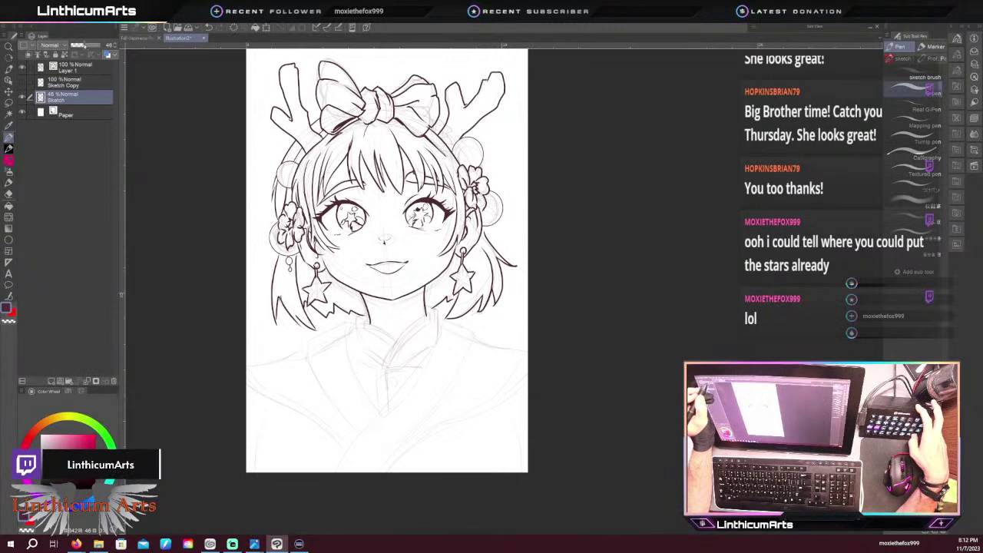
{"action": "left_click", "coordinate": [81, 45]}
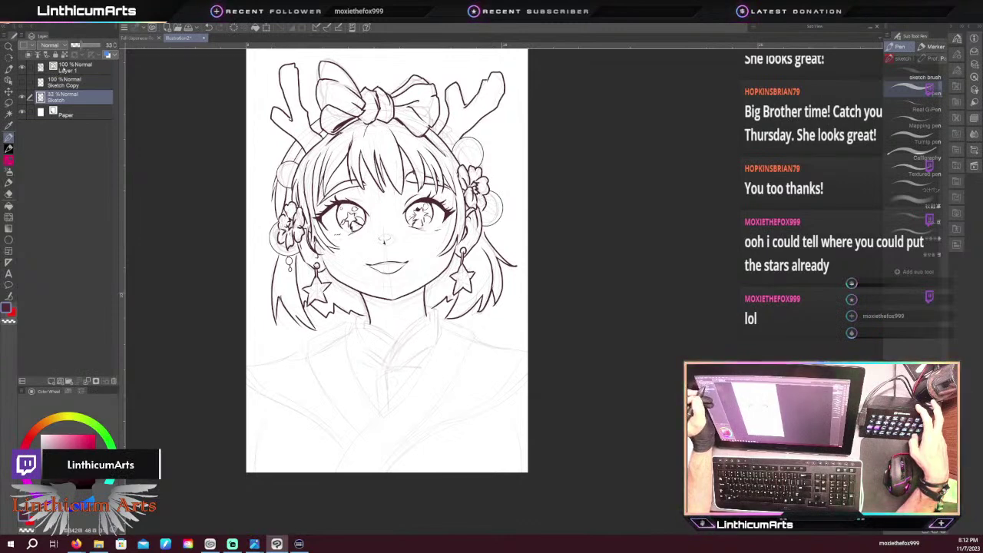
Make Layer 1 active and check the portrait's line art by flipping the canvas view horizontally and back
{"action": "left_click", "coordinate": [65, 67]}
{"action": "left_click_drag", "start_coordinate": [237, 302], "coordinate": [250, 330]}
{"action": "key", "text": "h"}
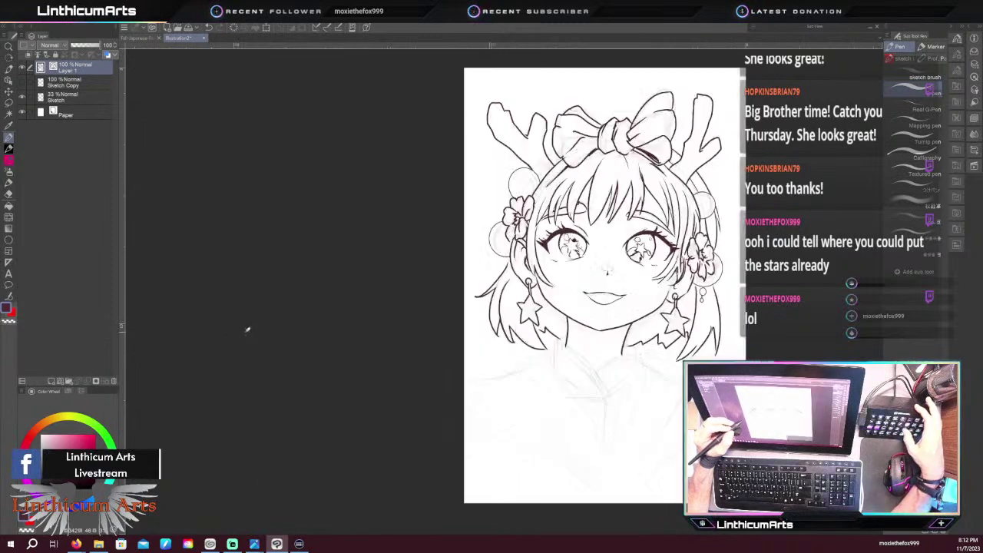
{"action": "key", "text": "h"}
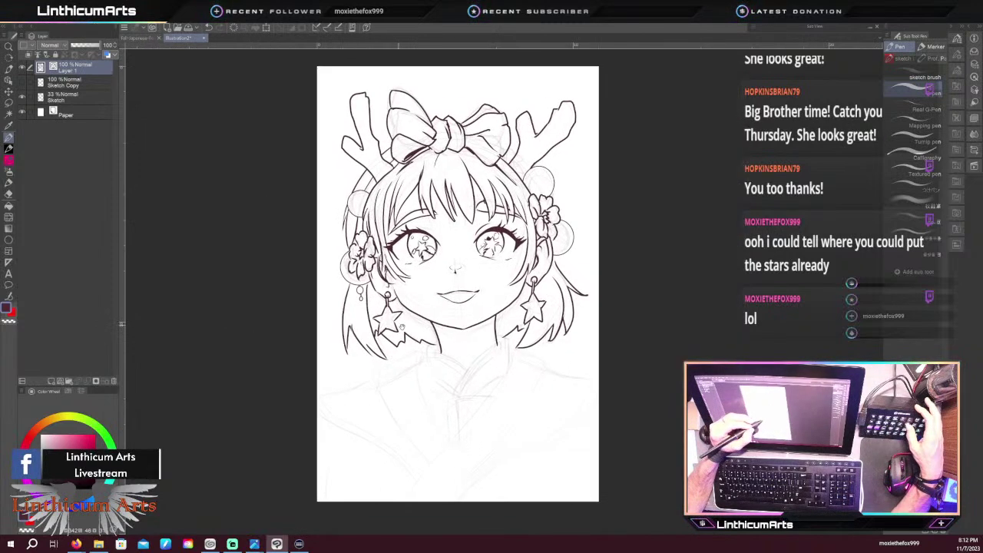
{"action": "left_click_drag", "start_coordinate": [331, 294], "coordinate": [357, 293]}
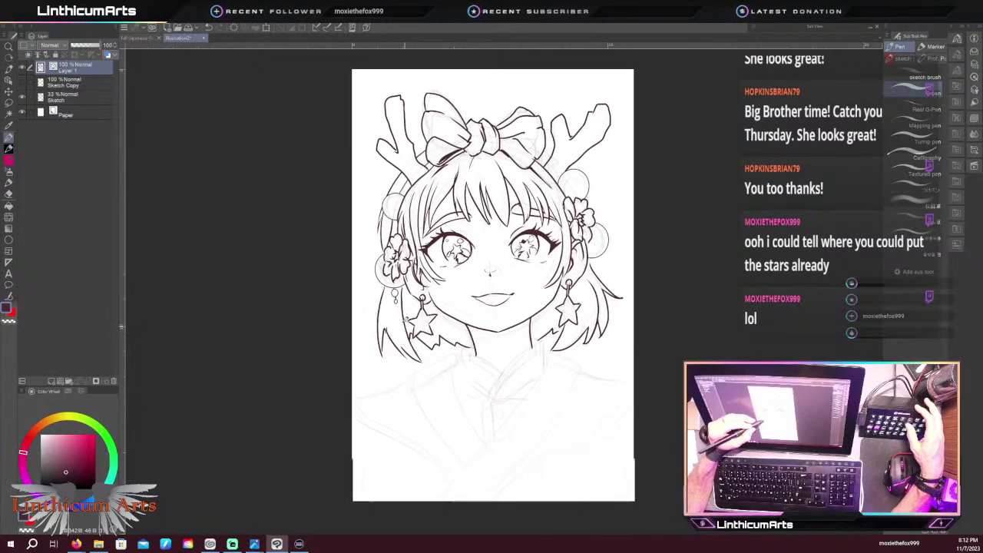
{"action": "key", "text": "h"}
{"action": "key", "text": "h"}
{"action": "key", "text": "h"}
{"action": "key", "text": "h"}
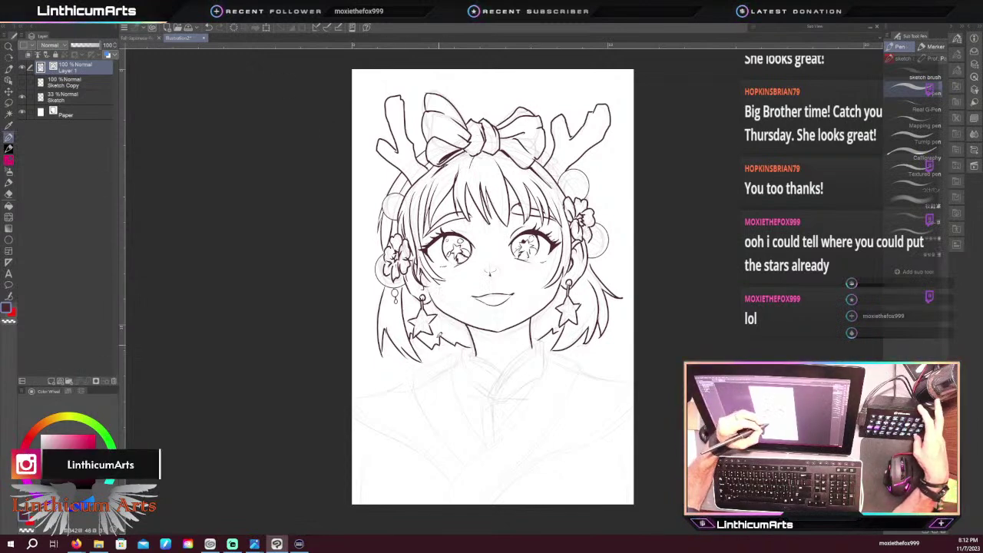
Ink the collar on the character's left side with a double line from the neckline's centre up to the neck and a short outer edge
{"action": "key", "text": "ctrl+plus"}
{"action": "key", "text": "ctrl+plus"}
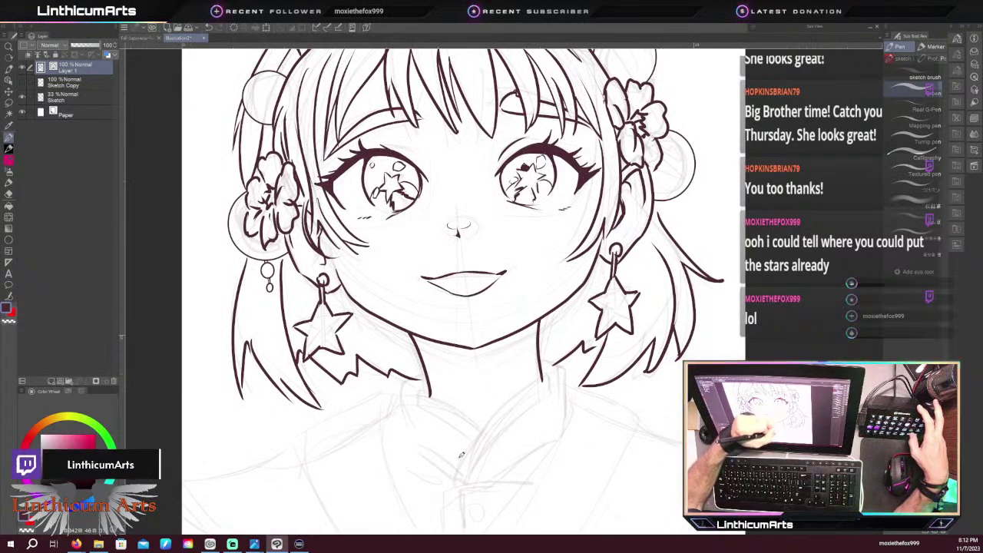
{"action": "mouse_move", "coordinate": [455, 474]}
{"action": "left_mouse_down"}
{"action": "mouse_move", "coordinate": [521, 397]}
{"action": "mouse_move", "coordinate": [565, 368]}
{"action": "left_mouse_up"}
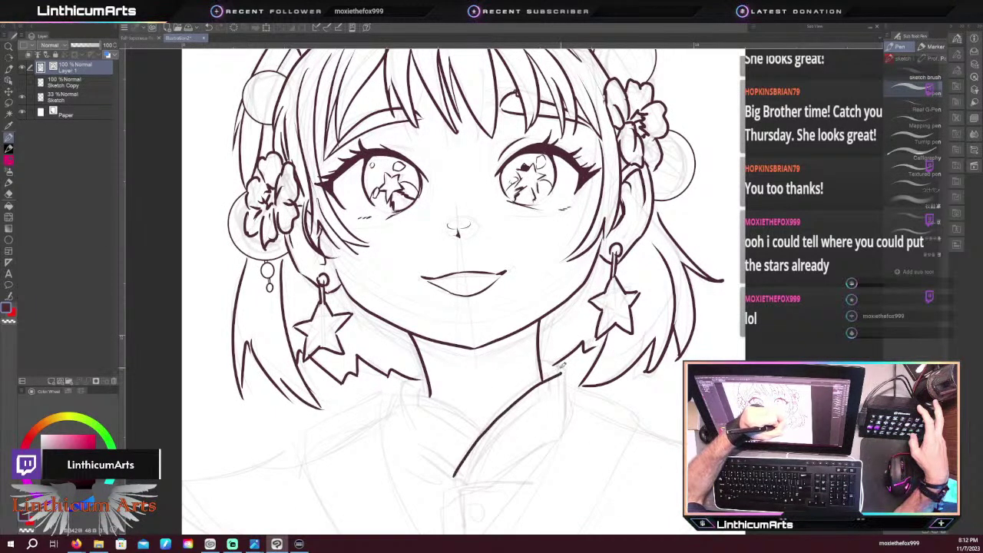
{"action": "mouse_move", "coordinate": [473, 466]}
{"action": "left_mouse_down"}
{"action": "mouse_move", "coordinate": [503, 452]}
{"action": "mouse_move", "coordinate": [563, 366]}
{"action": "left_mouse_up"}
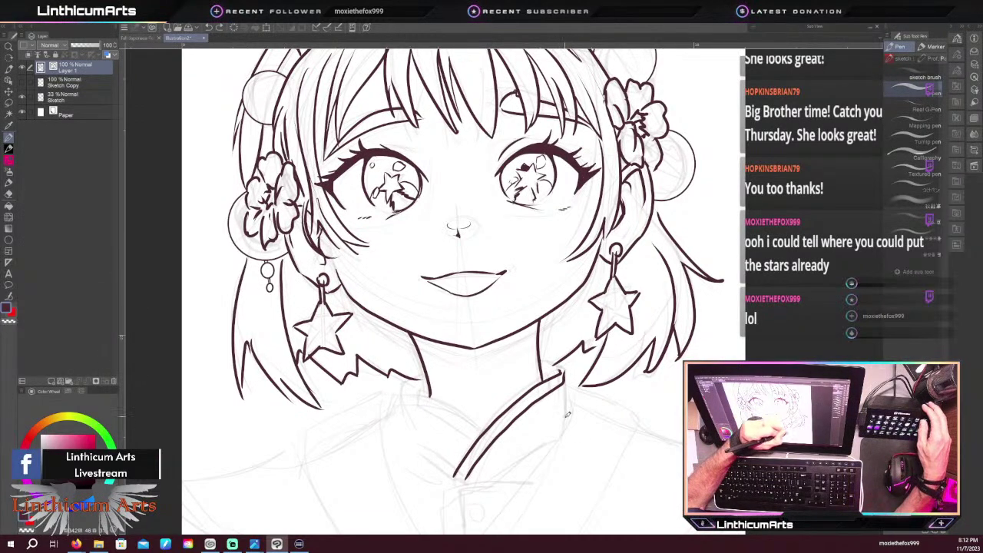
{"action": "mouse_move", "coordinate": [564, 429]}
{"action": "left_mouse_down"}
{"action": "mouse_move", "coordinate": [566, 373]}
{"action": "mouse_move", "coordinate": [465, 478]}
{"action": "left_mouse_up"}
{"action": "key", "text": "e"}
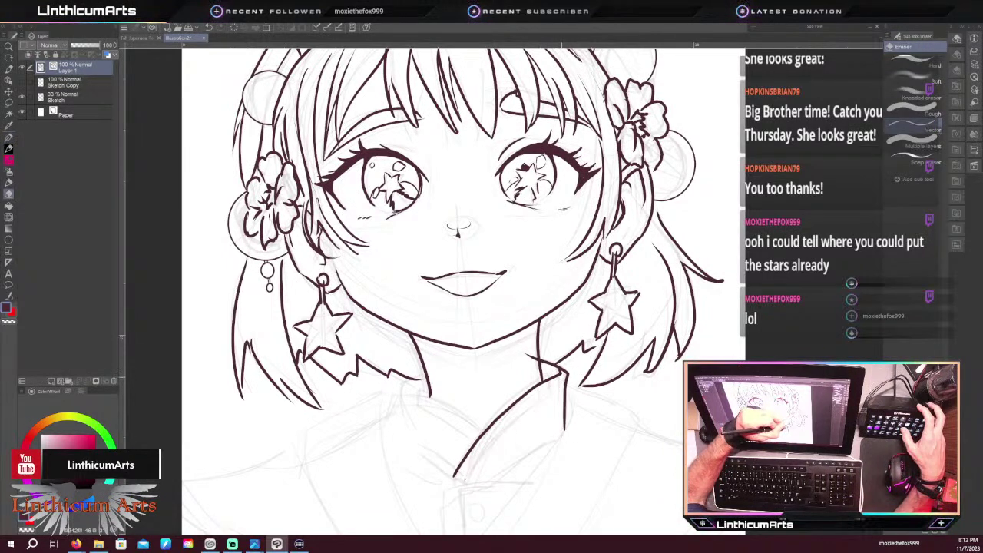
{"action": "key", "text": "ctrl+z"}
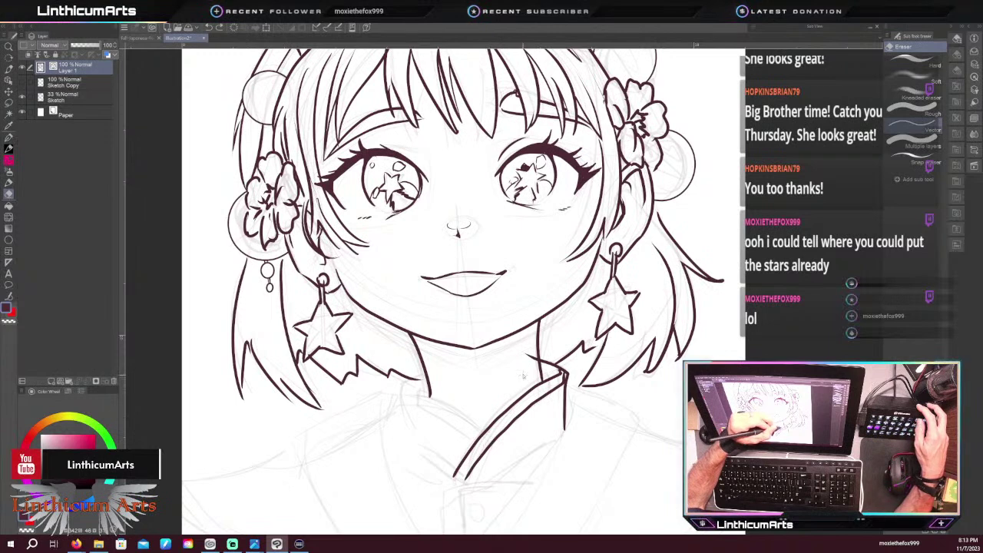
{"action": "key", "text": "p"}
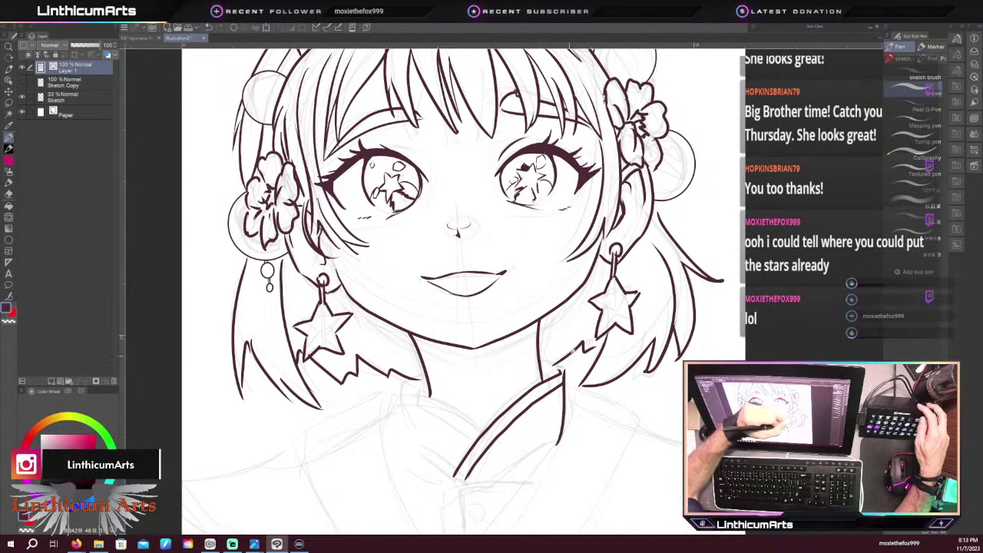
Ink the folded top edge of the collar at the right side of the neck and erase the stray line end
{"action": "left_click_drag", "start_coordinate": [536, 360], "coordinate": [563, 371]}
{"action": "key", "text": "ctrl+z"}
{"action": "key", "text": "ctrl+z"}
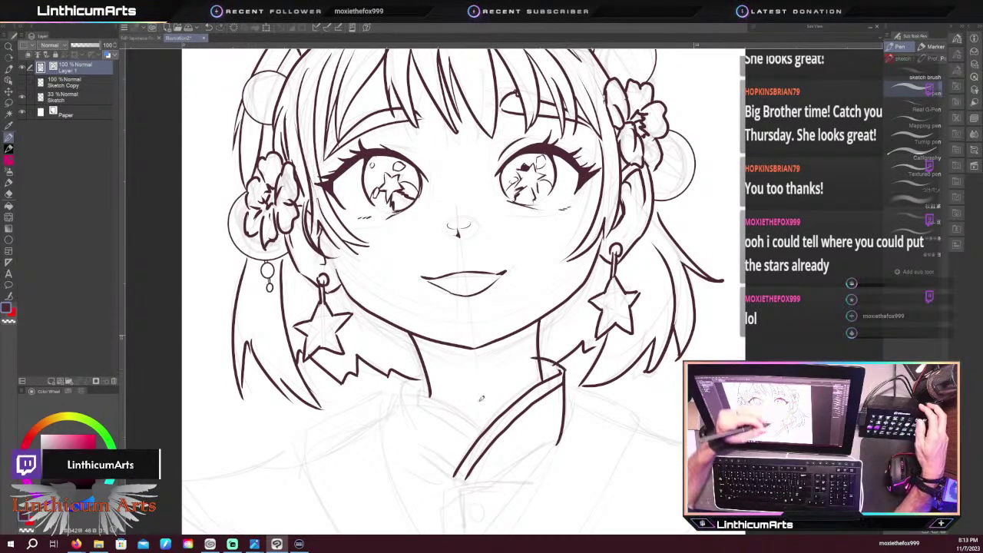
{"action": "key", "text": "e"}
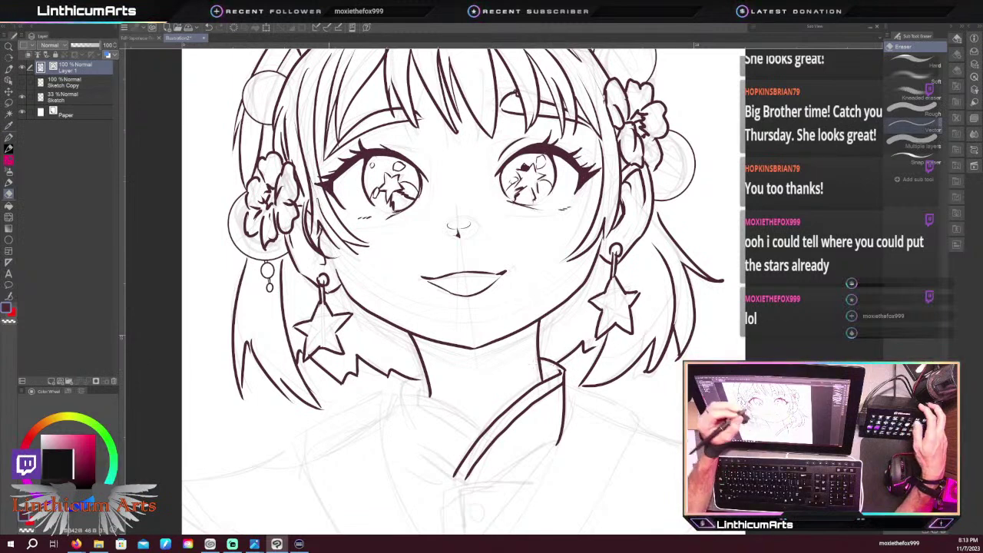
Ink the upper edge of the collar's left band from the neck down to where it meets the right band
{"action": "key", "text": "ctrl+minus"}
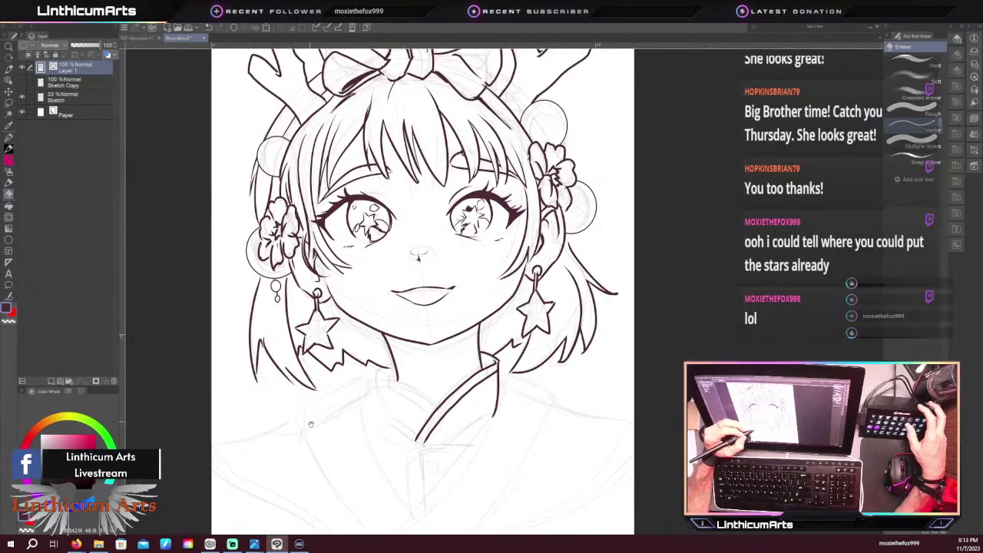
{"action": "left_click_drag", "start_coordinate": [310, 423], "coordinate": [345, 368]}
{"action": "key", "text": "p"}
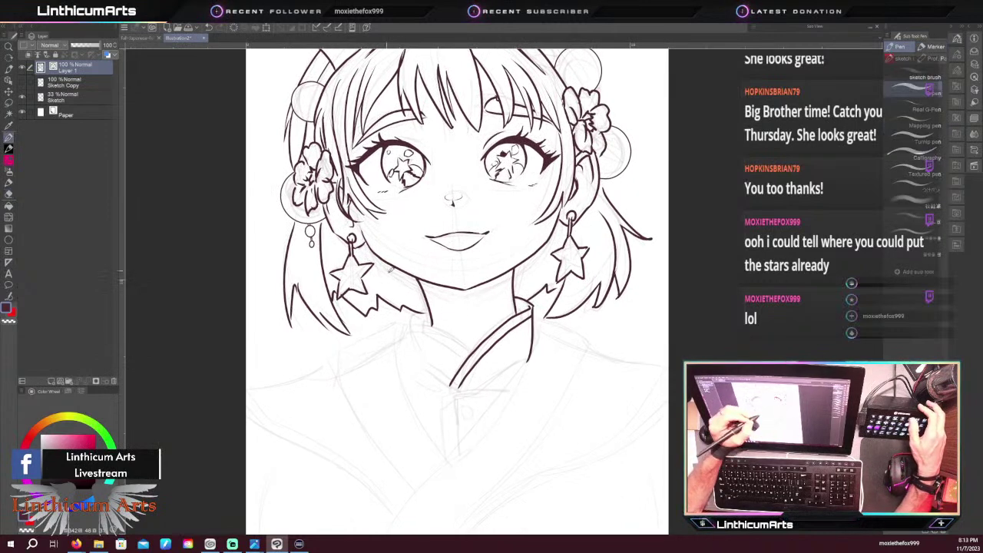
{"action": "mouse_move", "coordinate": [420, 314]}
{"action": "left_mouse_down"}
{"action": "mouse_move", "coordinate": [461, 340]}
{"action": "mouse_move", "coordinate": [419, 317]}
{"action": "left_mouse_up"}
{"action": "key", "text": "ctrl+z"}
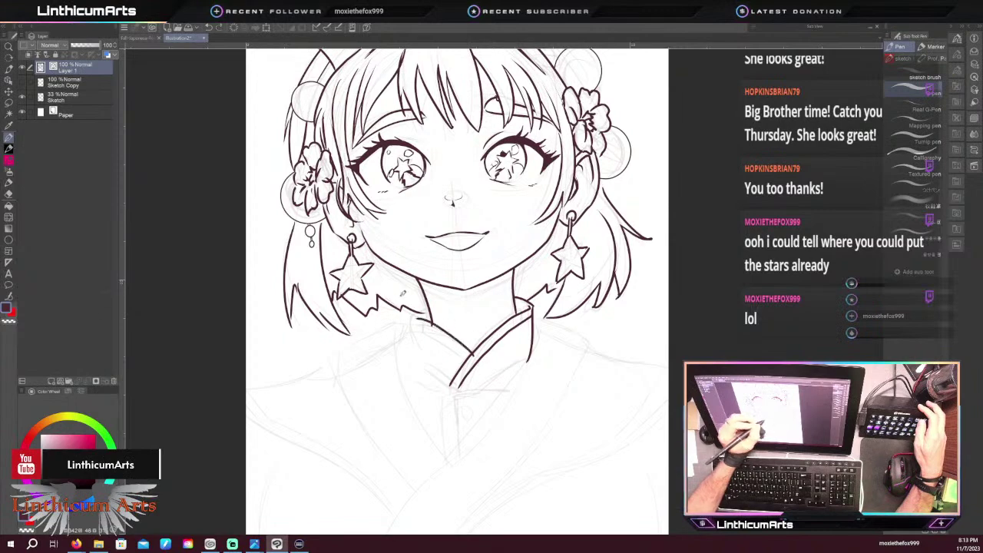
Ink the left collar's folded top and parallel band lines on a rotated canvas, then erase the overlaps where the bands cross
{"action": "key", "text": "r"}
{"action": "mouse_move", "coordinate": [367, 298]}
{"action": "left_mouse_down"}
{"action": "mouse_move", "coordinate": [372, 248]}
{"action": "mouse_move", "coordinate": [392, 208]}
{"action": "left_mouse_up"}
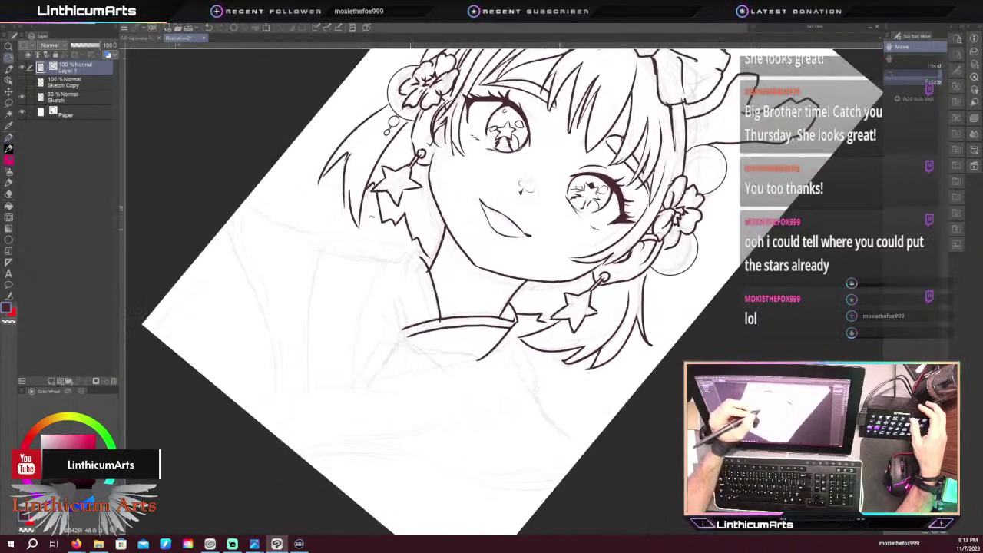
{"action": "key", "text": "space"}
{"action": "left_click_drag", "start_coordinate": [374, 251], "coordinate": [383, 294]}
{"action": "left_click_drag", "start_coordinate": [440, 363], "coordinate": [425, 294]}
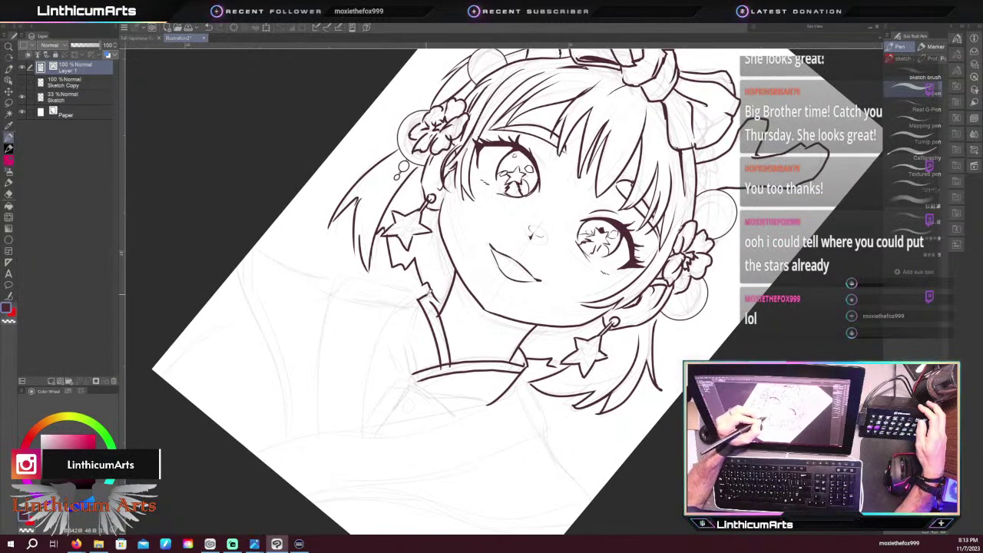
{"action": "left_click_drag", "start_coordinate": [421, 297], "coordinate": [411, 336]}
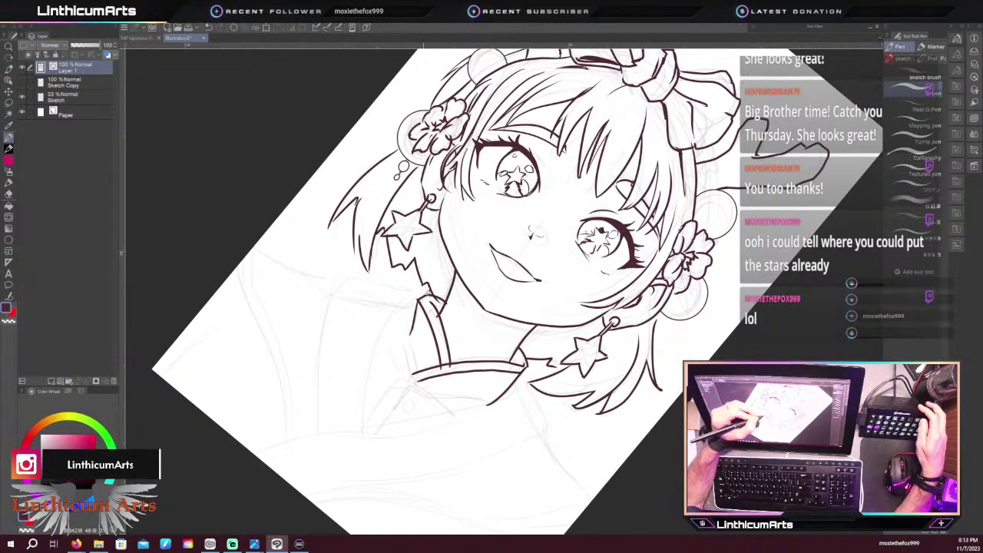
{"action": "key", "text": "ctrl+z"}
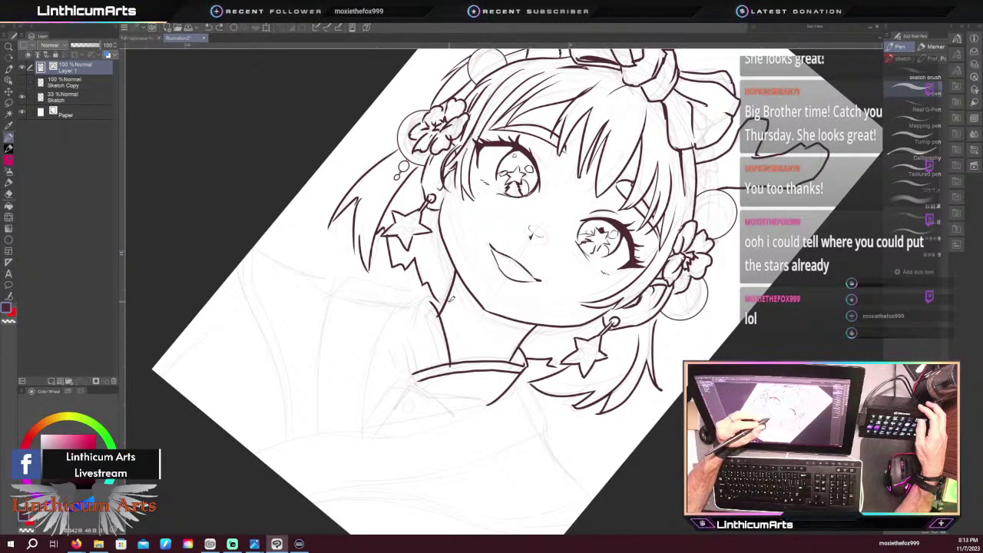
{"action": "left_click_drag", "start_coordinate": [421, 302], "coordinate": [440, 371]}
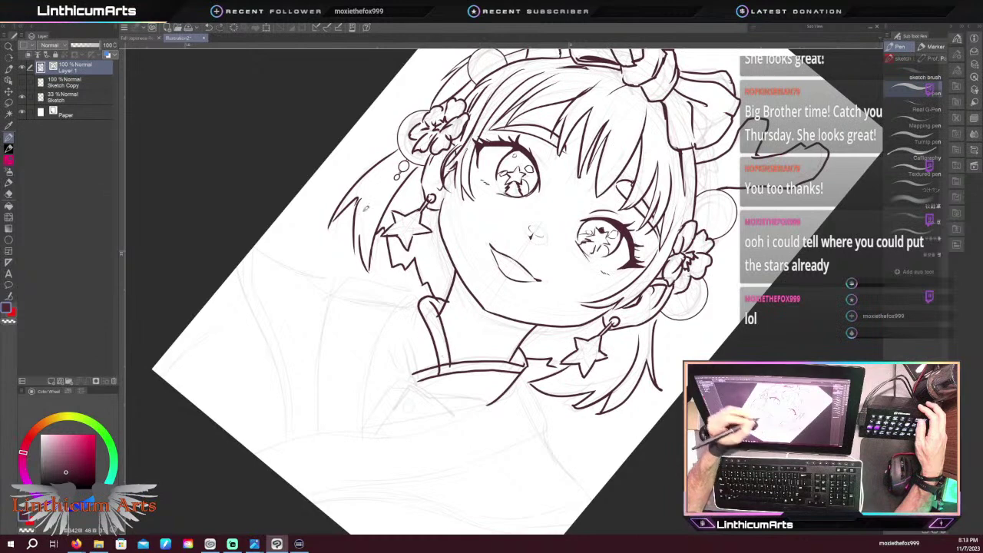
{"action": "key", "text": "ctrl+@"}
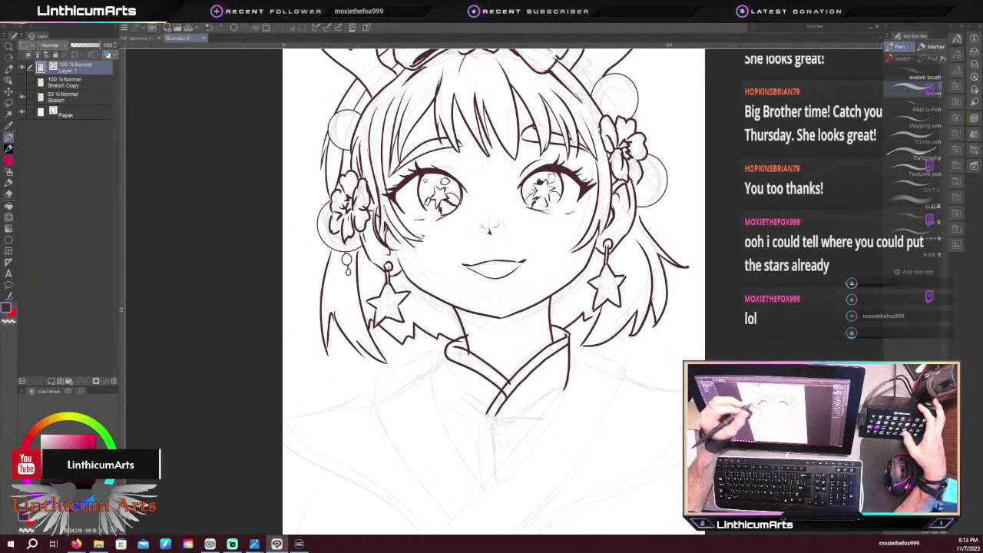
{"action": "key", "text": "e"}
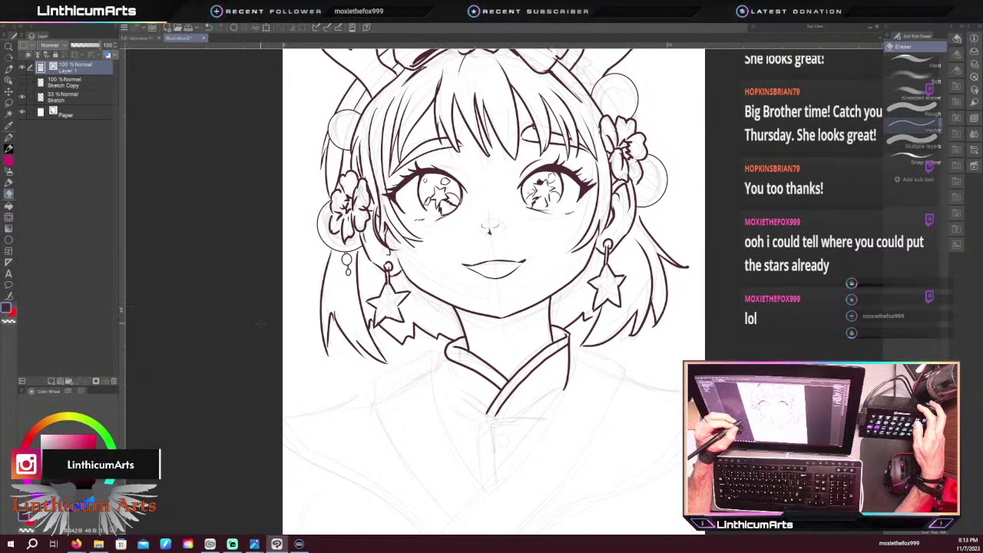
Ink the collar's lower edges and the front placket below them with one round button
{"action": "key", "text": "p"}
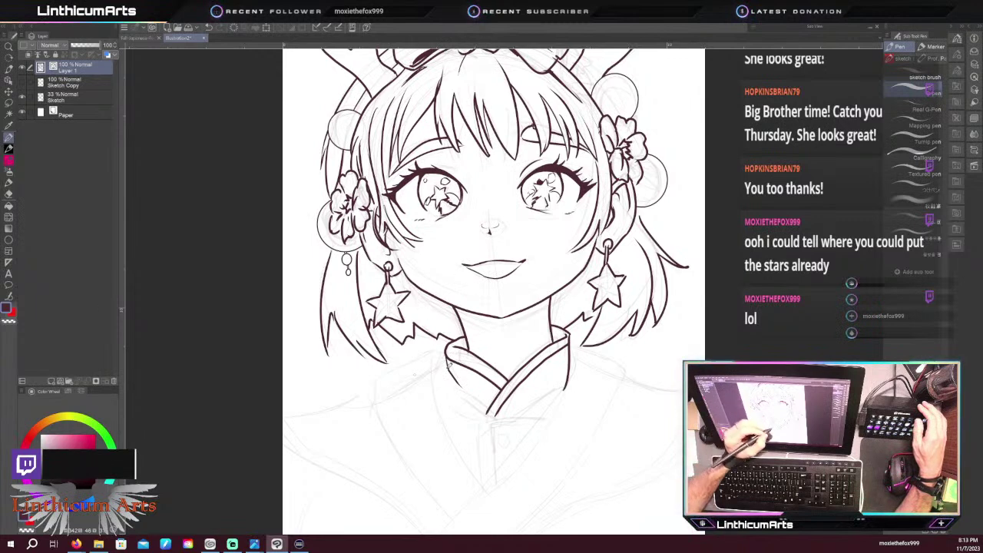
{"action": "left_click_drag", "start_coordinate": [471, 399], "coordinate": [485, 415]}
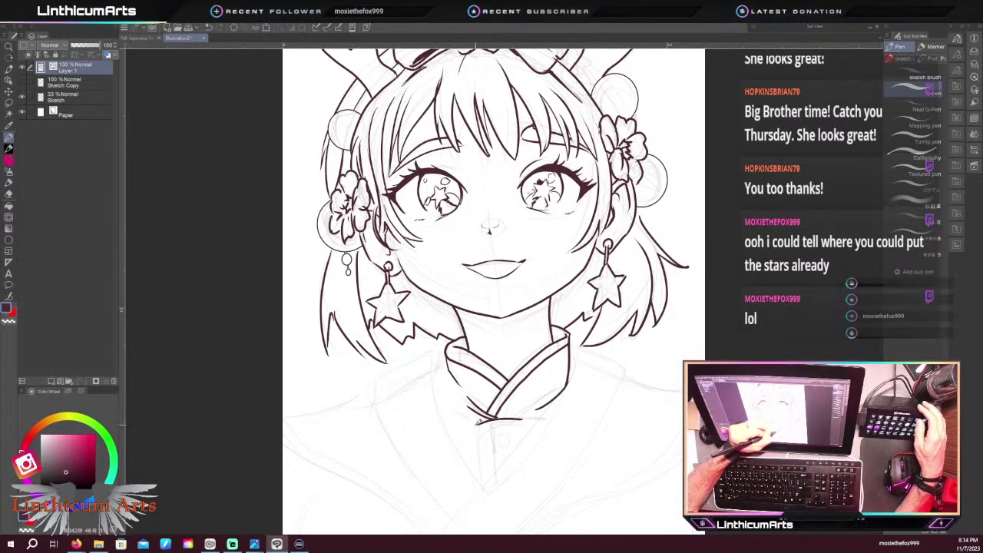
{"action": "left_click_drag", "start_coordinate": [482, 420], "coordinate": [478, 480]}
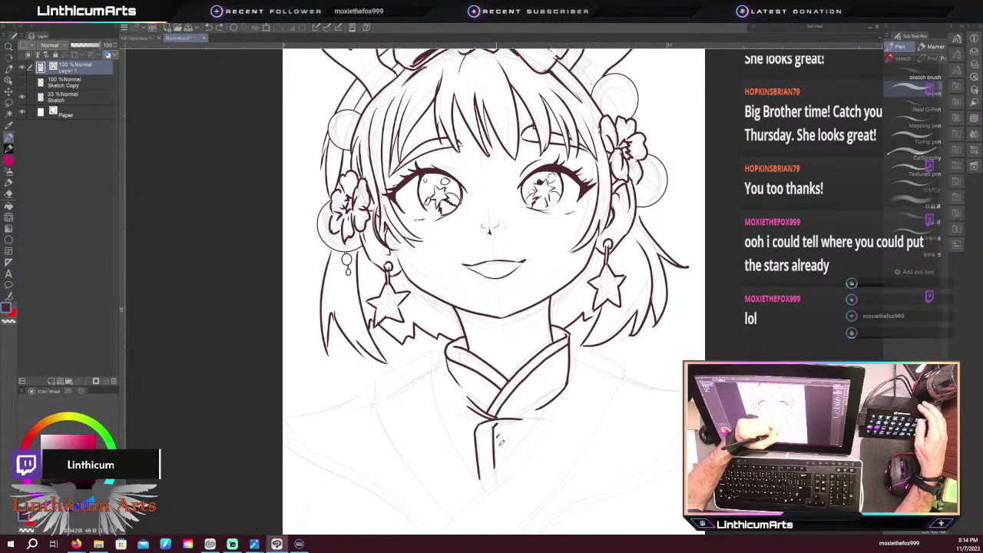
{"action": "left_click_drag", "start_coordinate": [500, 431], "coordinate": [501, 435]}
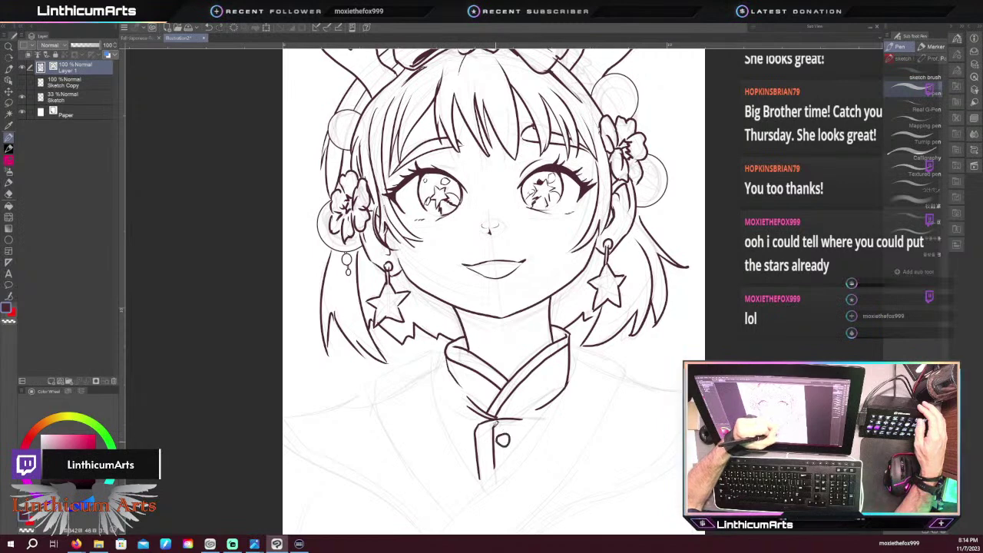
{"action": "key", "text": "ctrl+z"}
{"action": "left_click_drag", "start_coordinate": [502, 435], "coordinate": [501, 447]}
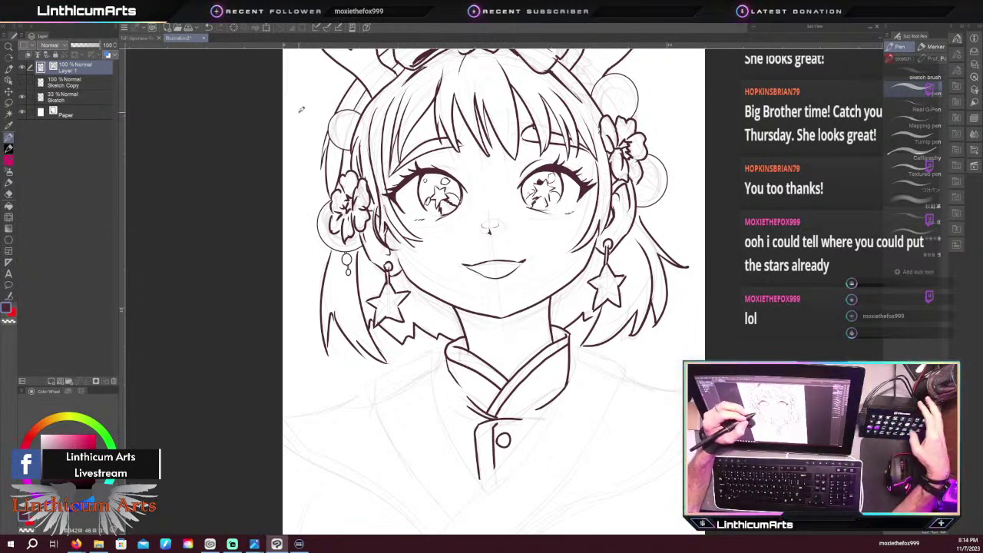
Ink short starting strokes beside the collar and the robe's left neckline edge down to the bottom of the placket
{"action": "key", "text": "ctrl+0"}
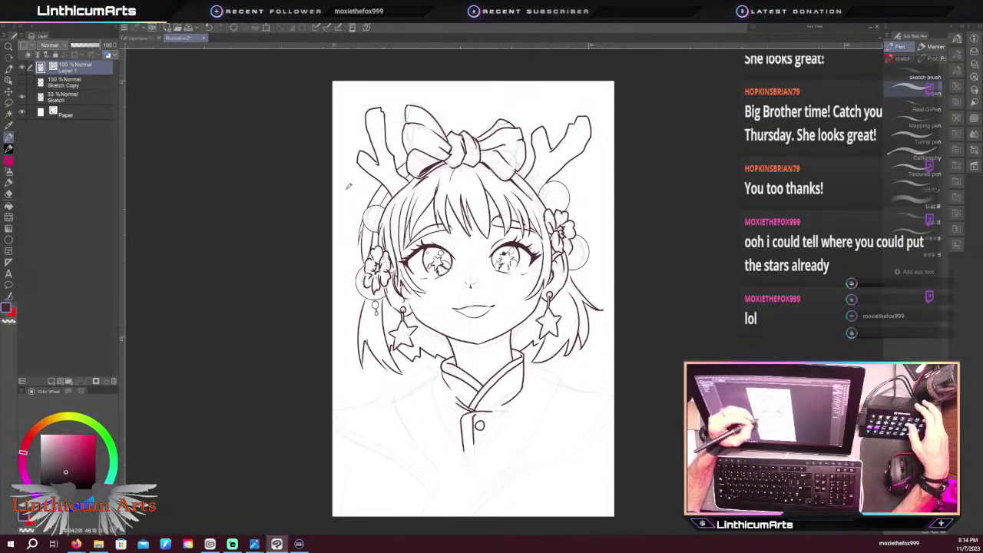
{"action": "scroll", "coordinate": [423, 368], "scroll_direction": "up", "scroll_amount": 2}
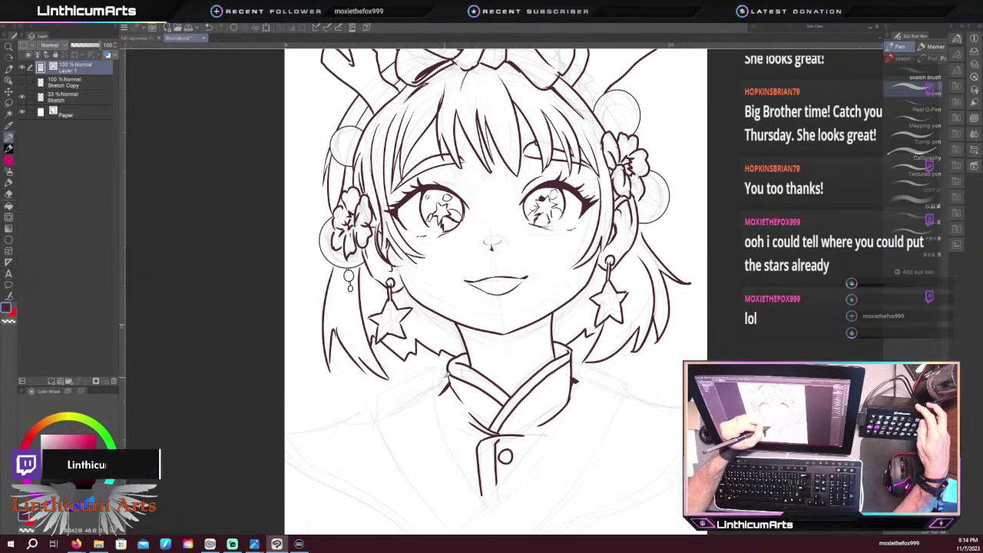
{"action": "mouse_move", "coordinate": [451, 374]}
{"action": "left_mouse_down"}
{"action": "mouse_move", "coordinate": [439, 401]}
{"action": "mouse_move", "coordinate": [446, 459]}
{"action": "left_mouse_up"}
{"action": "key", "text": "ctrl+z"}
{"action": "left_click_drag", "start_coordinate": [451, 377], "coordinate": [441, 393]}
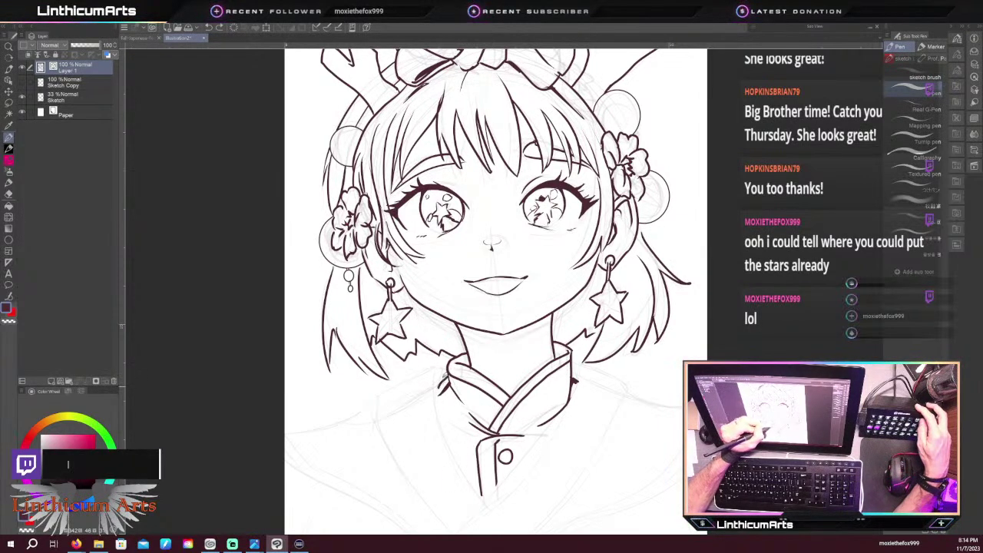
{"action": "left_click_drag", "start_coordinate": [387, 342], "coordinate": [391, 210]}
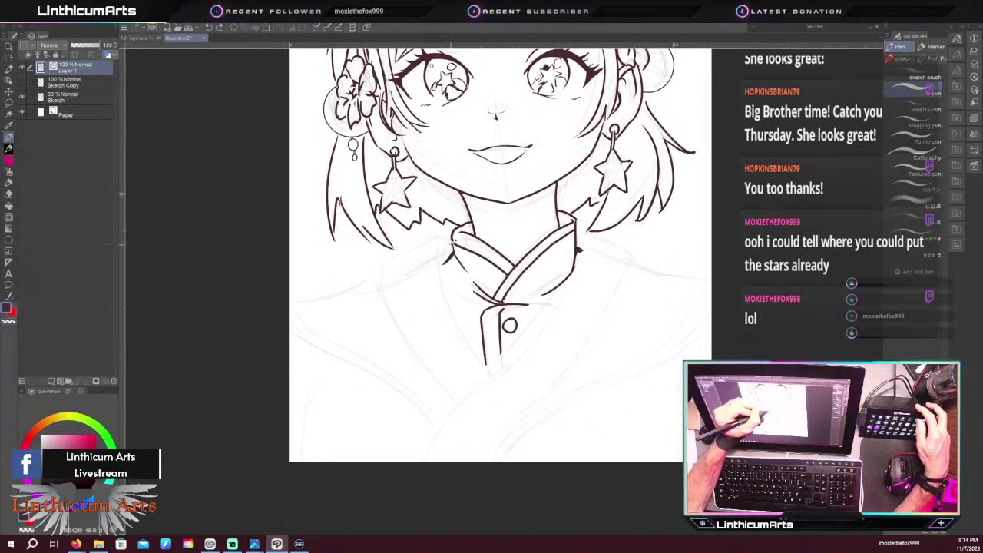
{"action": "mouse_move", "coordinate": [446, 254]}
{"action": "left_mouse_down"}
{"action": "mouse_move", "coordinate": [464, 320]}
{"action": "mouse_move", "coordinate": [492, 376]}
{"action": "left_mouse_up"}
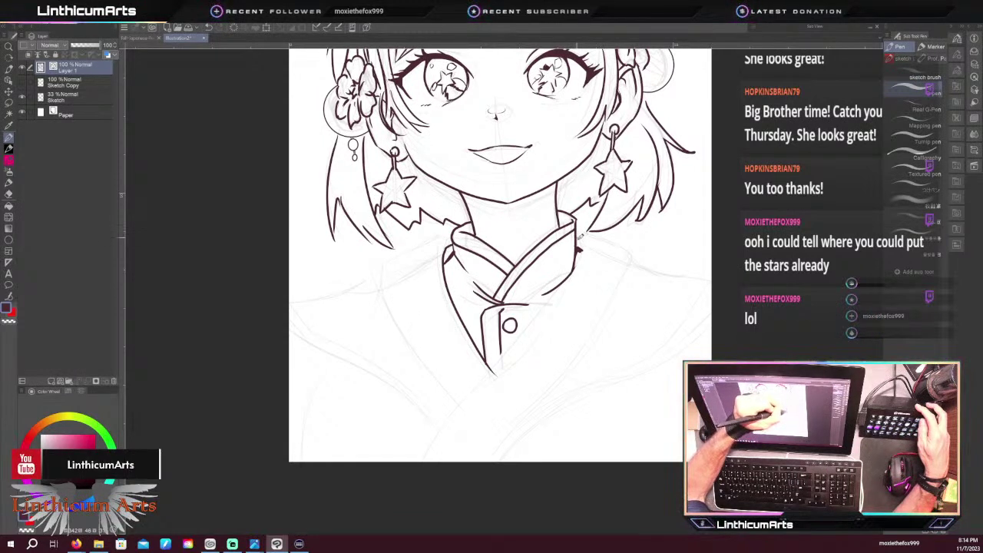
Ink the robe's overlapping front edge from the collar's right side diagonally to the canvas bottom, redrawing until smooth, and erase the overshoot
{"action": "mouse_move", "coordinate": [577, 246]}
{"action": "left_mouse_down"}
{"action": "mouse_move", "coordinate": [571, 275]}
{"action": "mouse_move", "coordinate": [481, 371]}
{"action": "left_mouse_up"}
{"action": "key", "text": "ctrl+z"}
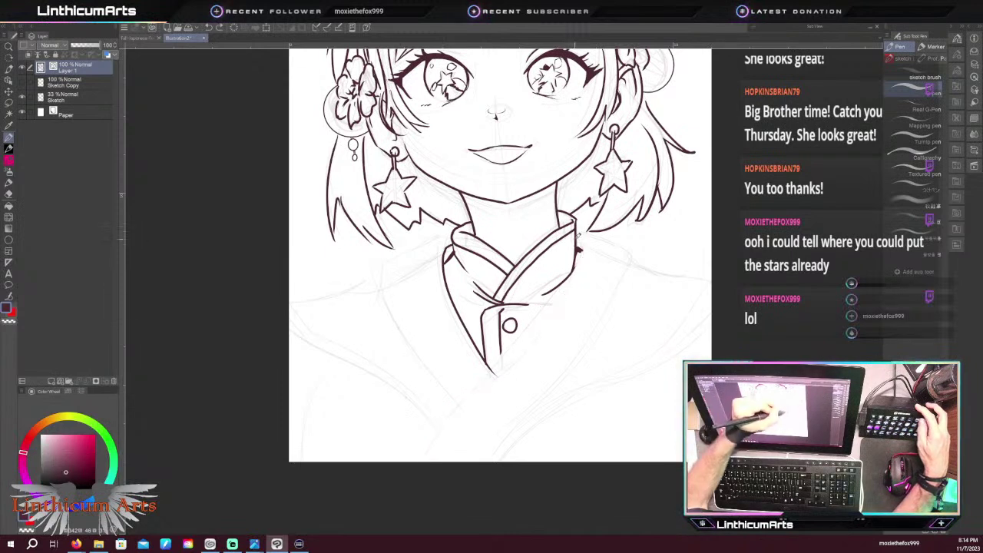
{"action": "mouse_move", "coordinate": [423, 460]}
{"action": "left_mouse_down"}
{"action": "mouse_move", "coordinate": [575, 288]}
{"action": "mouse_move", "coordinate": [578, 233]}
{"action": "left_mouse_up"}
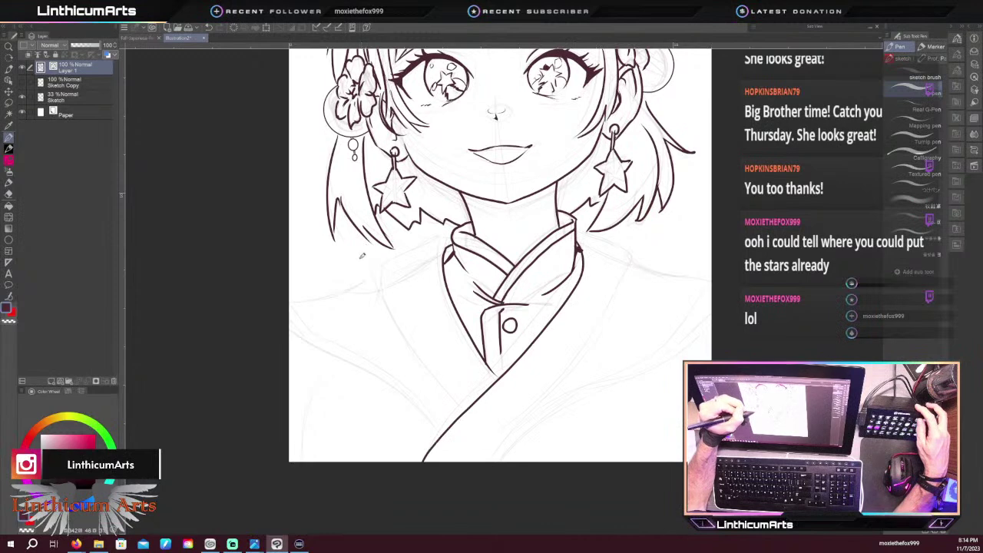
{"action": "key", "text": "ctrl+z"}
{"action": "mouse_move", "coordinate": [423, 459]}
{"action": "left_mouse_down"}
{"action": "mouse_move", "coordinate": [572, 290]}
{"action": "mouse_move", "coordinate": [589, 258]}
{"action": "left_mouse_up"}
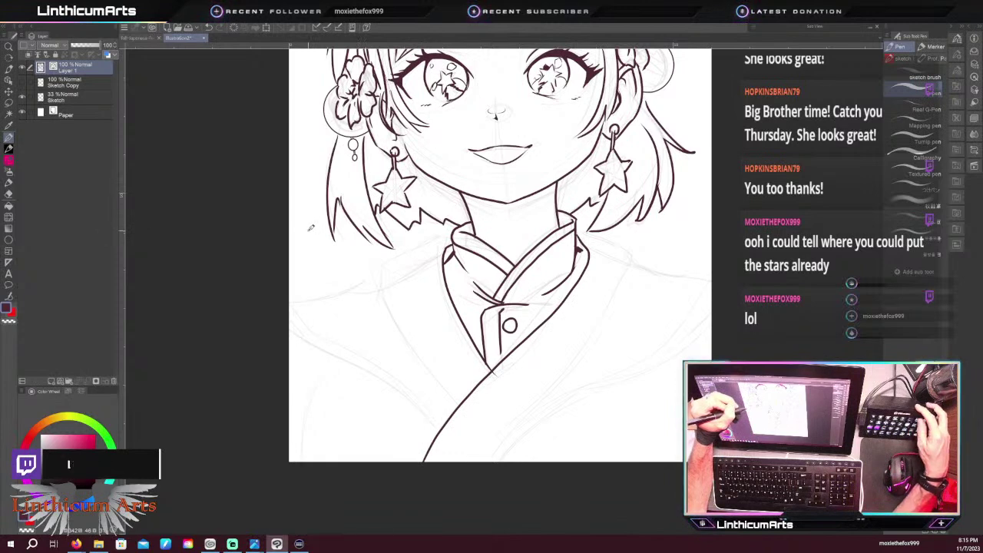
{"action": "key", "text": "ctrl+z"}
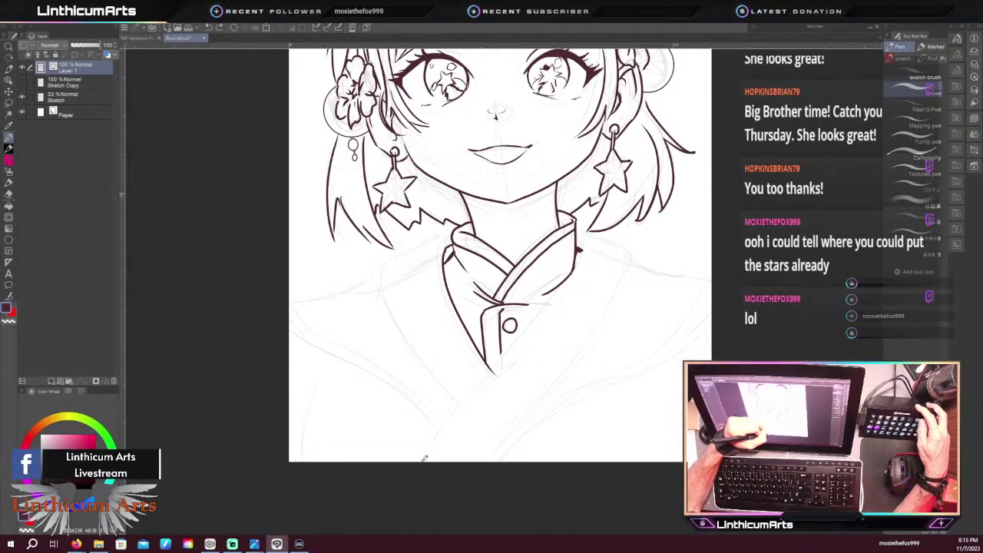
{"action": "mouse_move", "coordinate": [424, 459]}
{"action": "left_mouse_down"}
{"action": "mouse_move", "coordinate": [476, 385]}
{"action": "mouse_move", "coordinate": [576, 285]}
{"action": "left_mouse_up"}
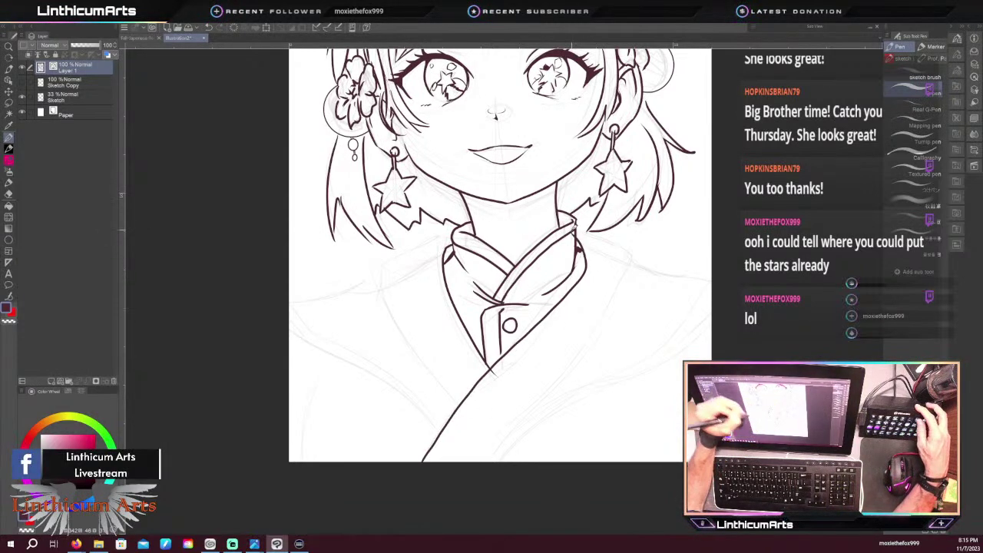
{"action": "key", "text": "ctrl+z"}
{"action": "mouse_move", "coordinate": [424, 460]}
{"action": "left_mouse_down"}
{"action": "mouse_move", "coordinate": [466, 398]}
{"action": "mouse_move", "coordinate": [547, 315]}
{"action": "mouse_move", "coordinate": [585, 227]}
{"action": "left_mouse_up"}
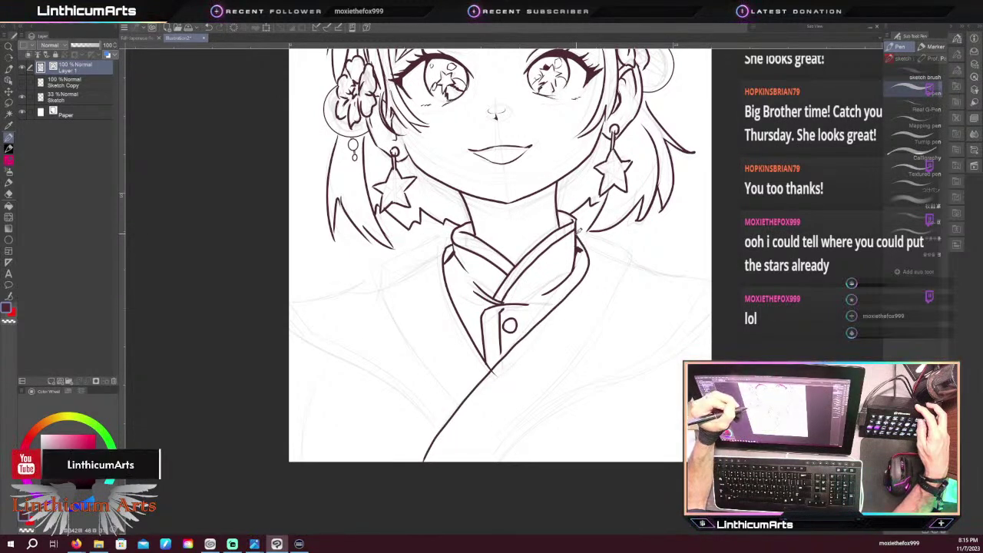
{"action": "key", "text": "ctrl+z"}
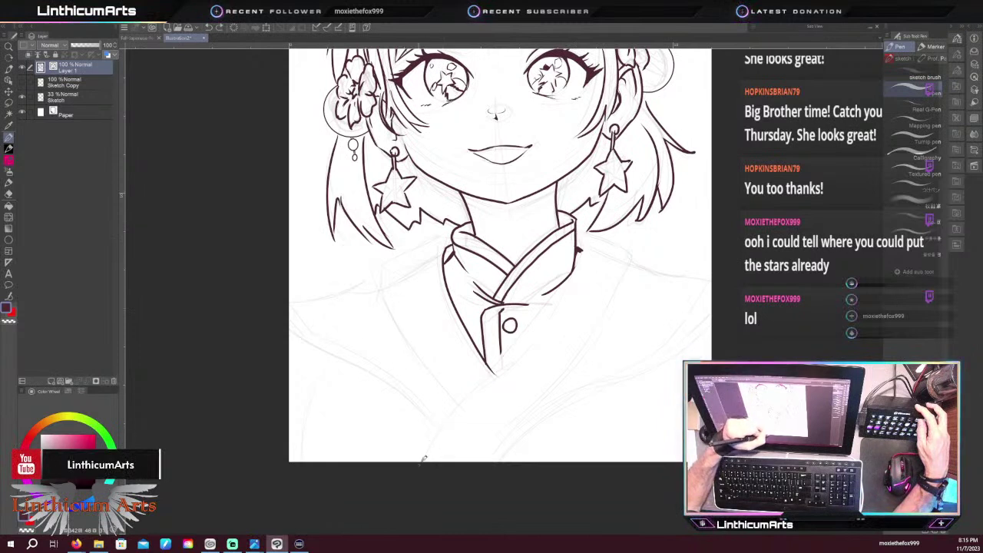
{"action": "mouse_move", "coordinate": [424, 458]}
{"action": "left_mouse_down"}
{"action": "mouse_move", "coordinate": [577, 285]}
{"action": "mouse_move", "coordinate": [585, 258]}
{"action": "mouse_move", "coordinate": [576, 223]}
{"action": "left_mouse_up"}
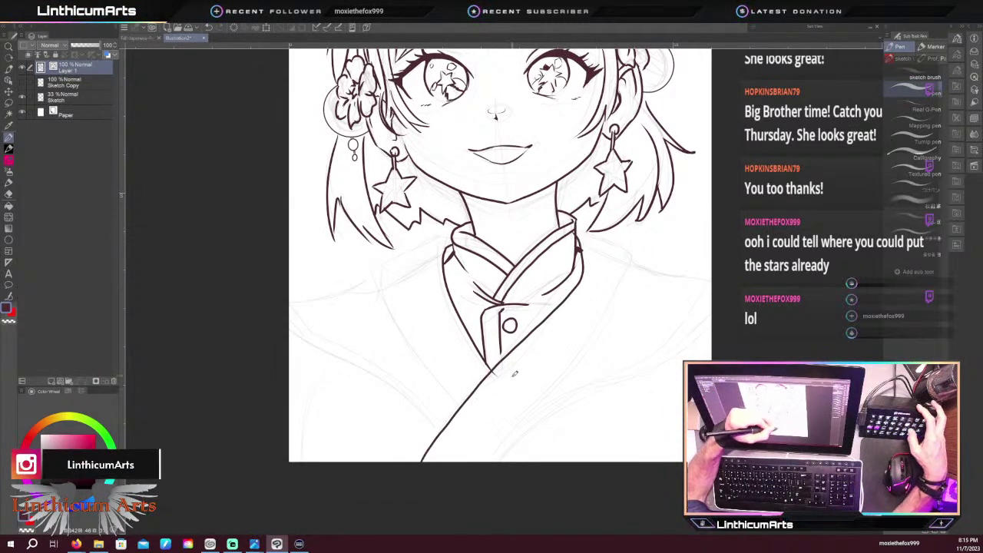
{"action": "key", "text": "e"}
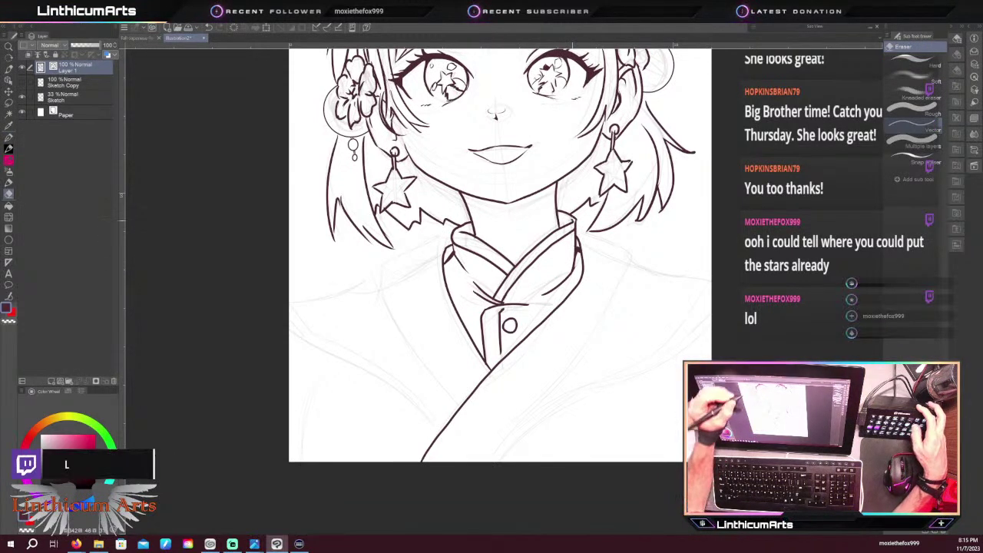
{"action": "key", "text": "p"}
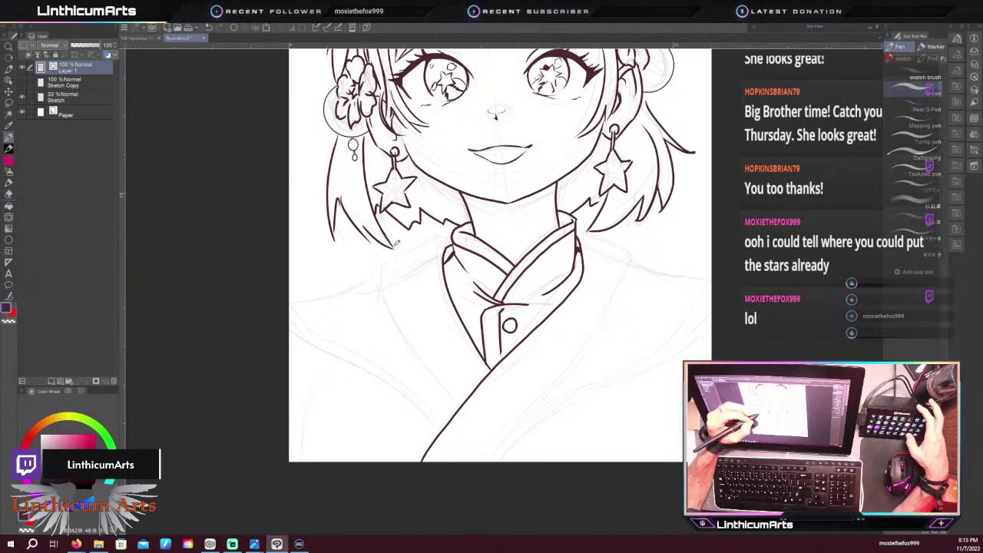
{"action": "key", "text": "ctrl+minus"}
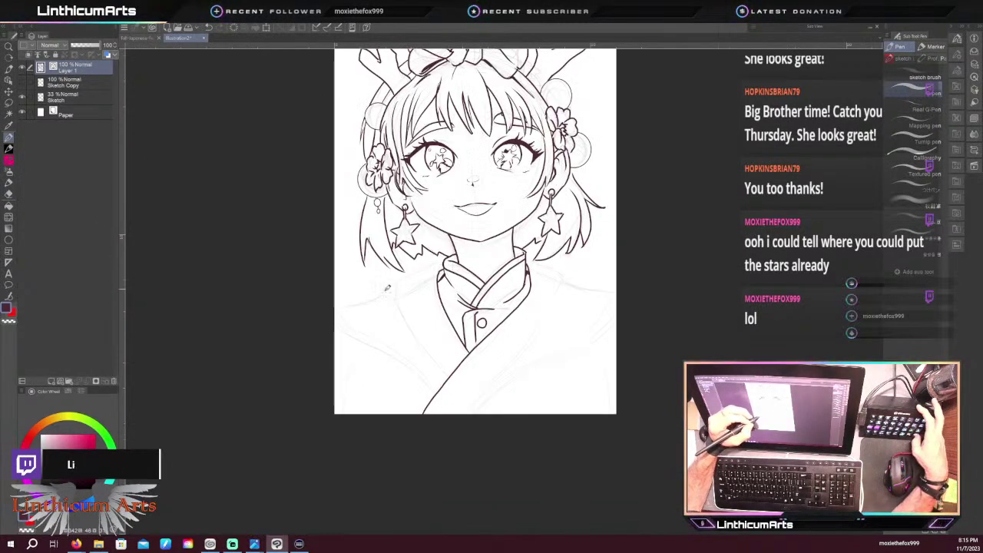
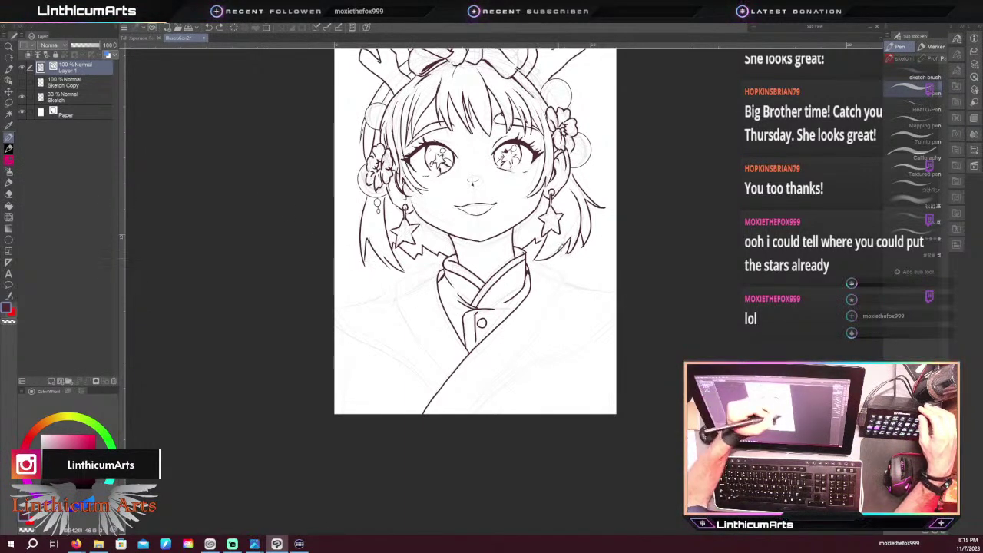
{"action": "key", "text": "ctrl+plus"}
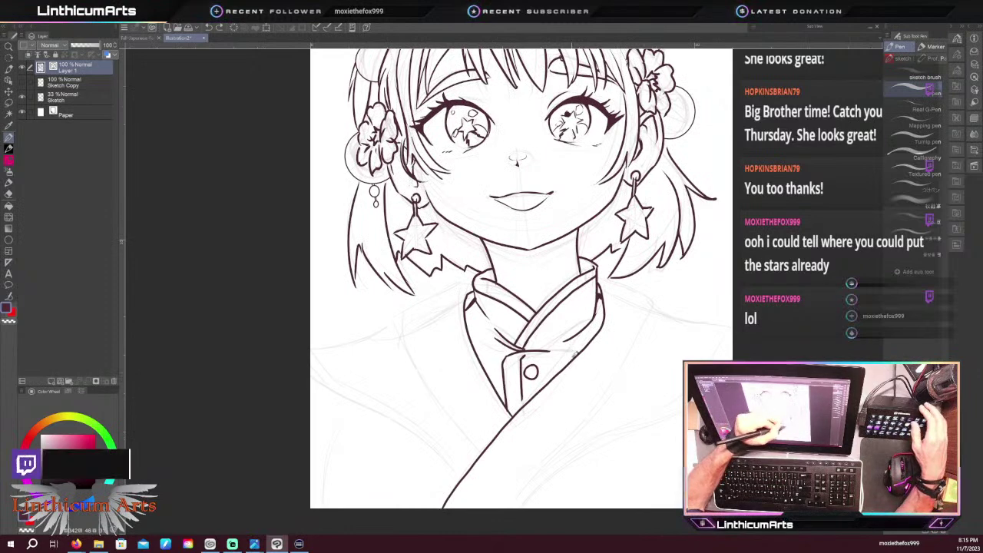
Ink a flower on the robe's right chest, drawing its small lobed centre, the two lower petals and the right petal
{"action": "left_click_drag", "start_coordinate": [575, 354], "coordinate": [503, 342]}
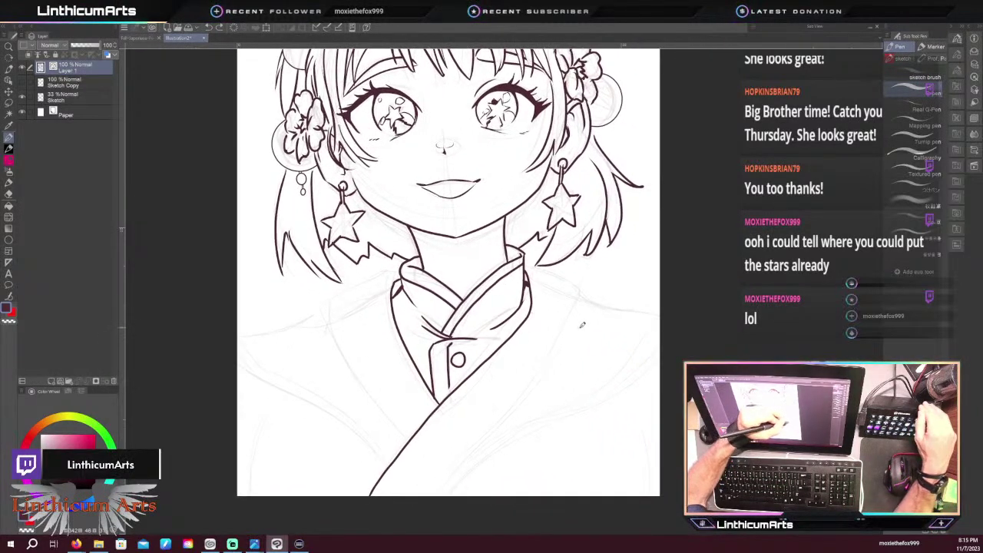
{"action": "left_click_drag", "start_coordinate": [574, 337], "coordinate": [569, 324]}
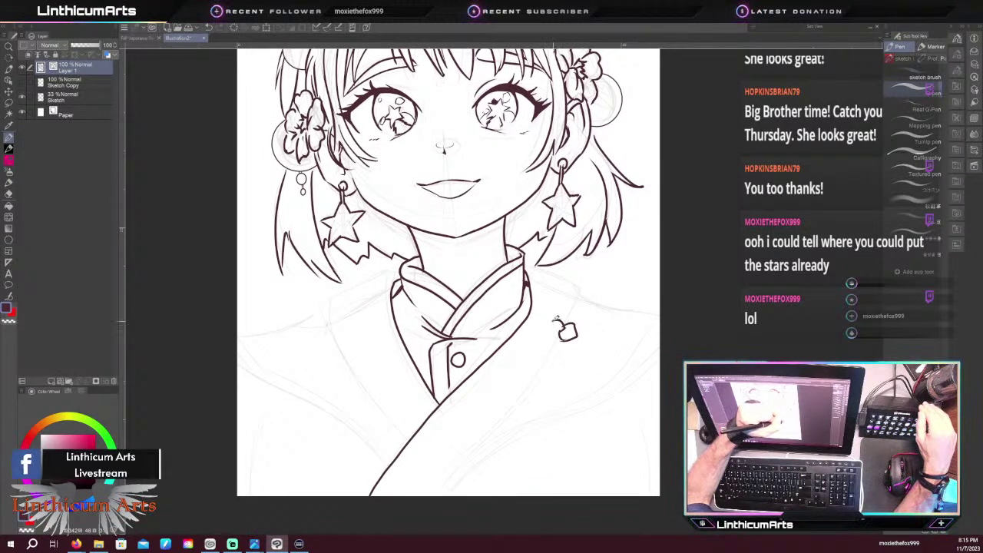
{"action": "left_click_drag", "start_coordinate": [555, 323], "coordinate": [553, 321]}
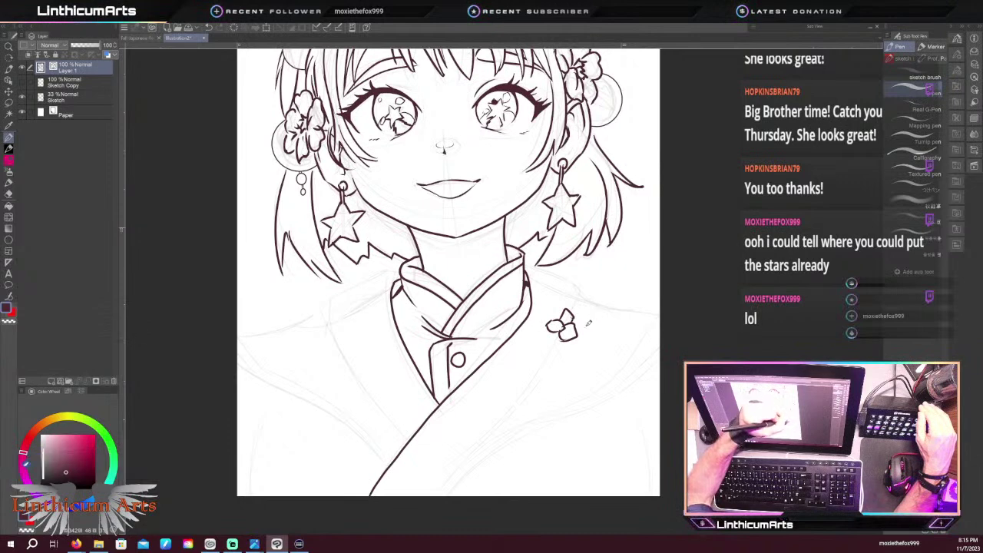
{"action": "mouse_move", "coordinate": [576, 320]}
{"action": "left_mouse_down"}
{"action": "mouse_move", "coordinate": [587, 324]}
{"action": "mouse_move", "coordinate": [574, 330]}
{"action": "left_mouse_up"}
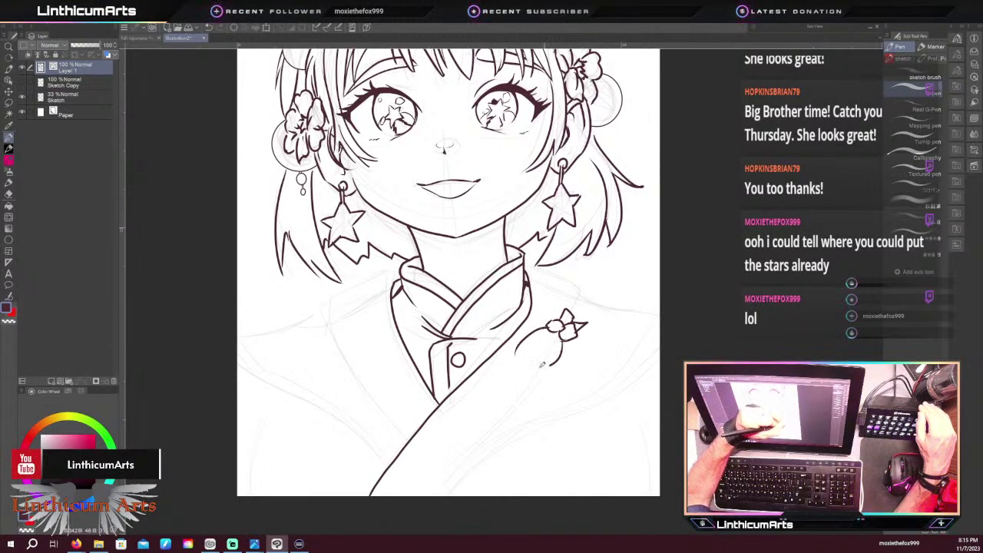
{"action": "left_click_drag", "start_coordinate": [526, 332], "coordinate": [521, 361]}
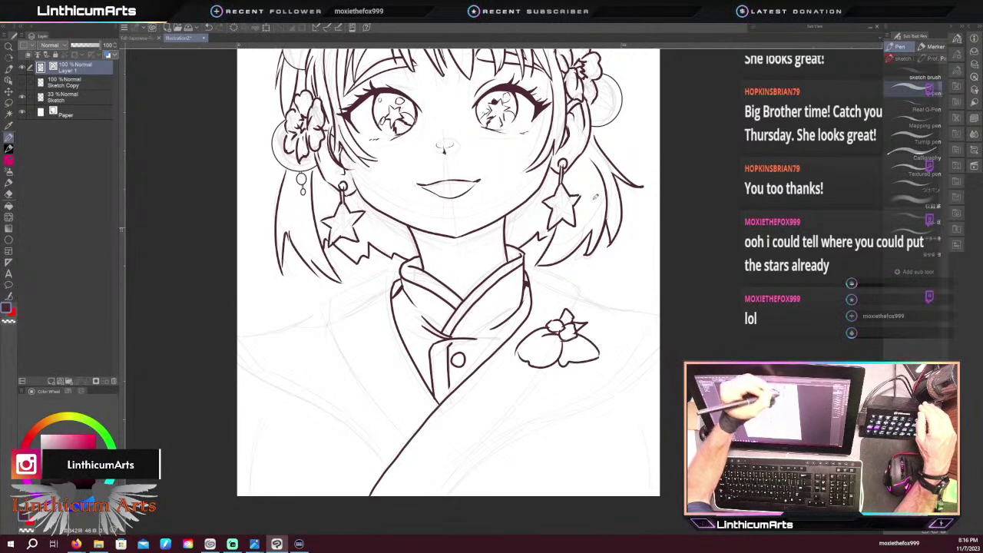
{"action": "mouse_move", "coordinate": [599, 354]}
{"action": "left_mouse_down"}
{"action": "mouse_move", "coordinate": [590, 321]}
{"action": "mouse_move", "coordinate": [601, 319]}
{"action": "mouse_move", "coordinate": [618, 347]}
{"action": "left_mouse_up"}
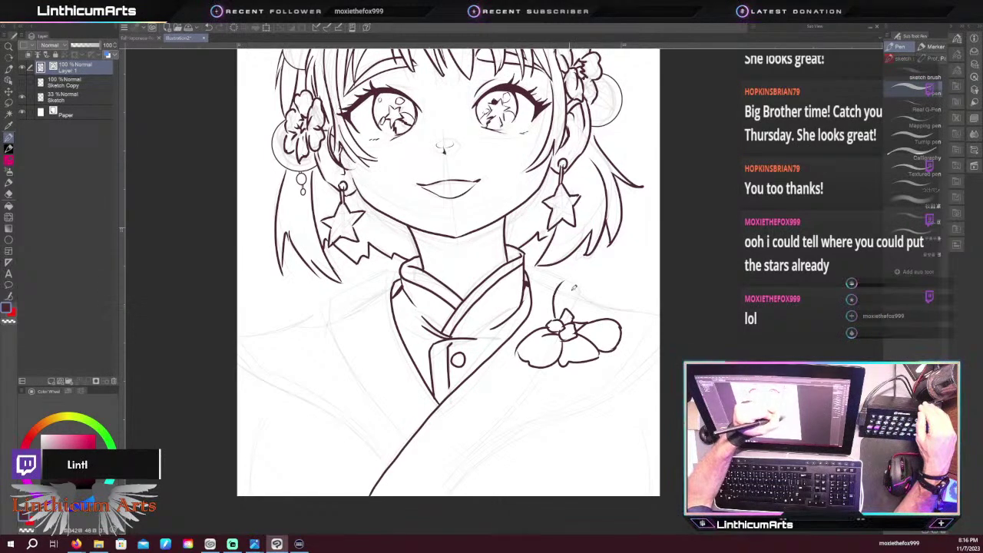
Ink the flower's two upper petals, redrawing strokes until they fit, then erase overlaps at its centre and add short petal creases
{"action": "left_click_drag", "start_coordinate": [553, 301], "coordinate": [581, 315]}
{"action": "key", "text": "ctrl+z"}
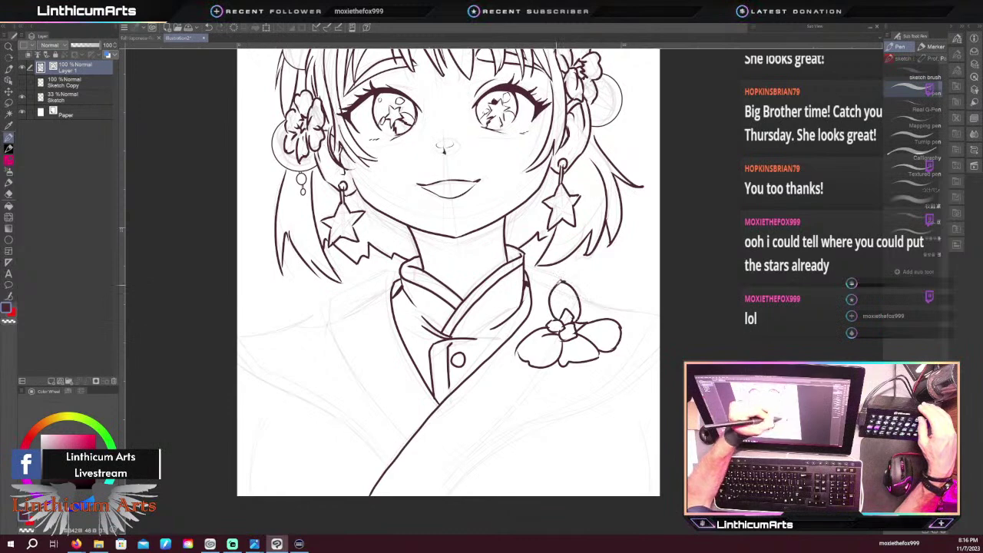
{"action": "mouse_move", "coordinate": [581, 300]}
{"action": "left_mouse_down"}
{"action": "mouse_move", "coordinate": [615, 323]}
{"action": "mouse_move", "coordinate": [594, 295]}
{"action": "left_mouse_up"}
{"action": "key", "text": "ctrl+z"}
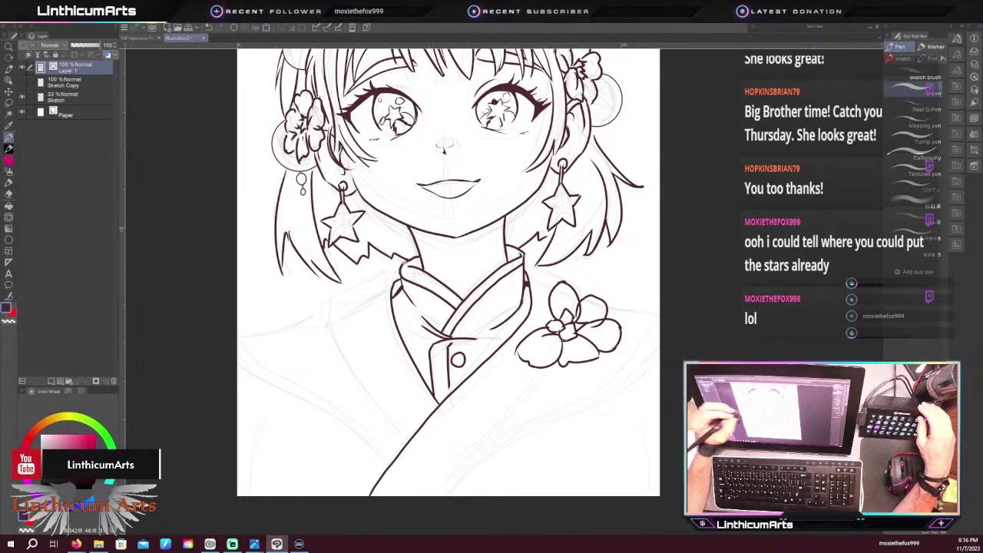
{"action": "key", "text": "e"}
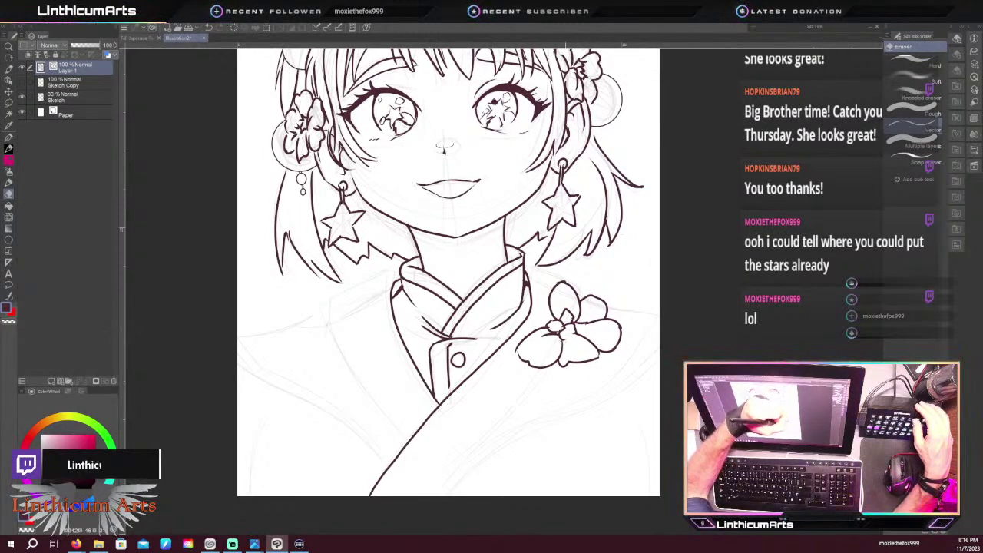
{"action": "key", "text": "p"}
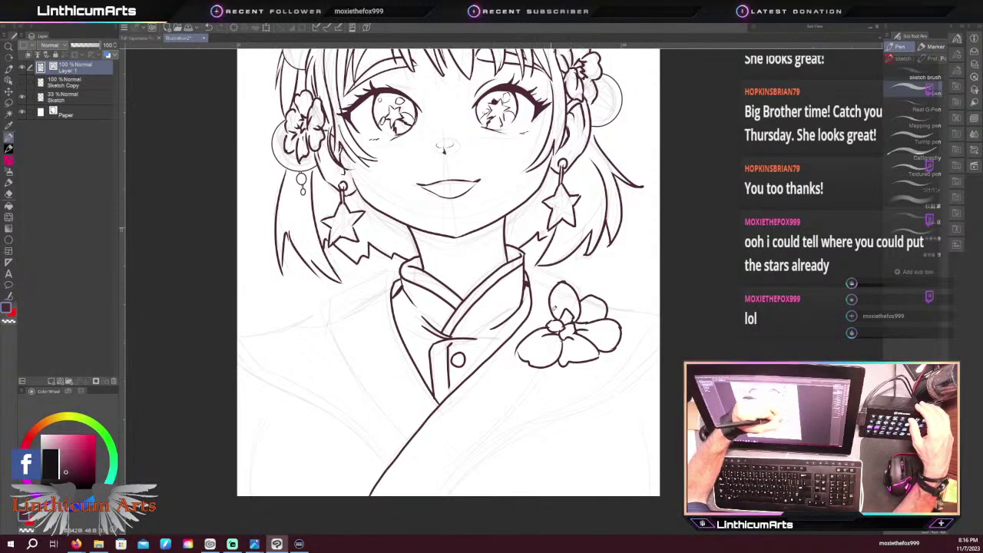
Ink the flower's remaining left petal against the collar and erase the collar and robe lines crossing it
{"action": "mouse_move", "coordinate": [554, 319]}
{"action": "left_mouse_down"}
{"action": "mouse_move", "coordinate": [541, 306]}
{"action": "mouse_move", "coordinate": [534, 315]}
{"action": "left_mouse_up"}
{"action": "key", "text": "r"}
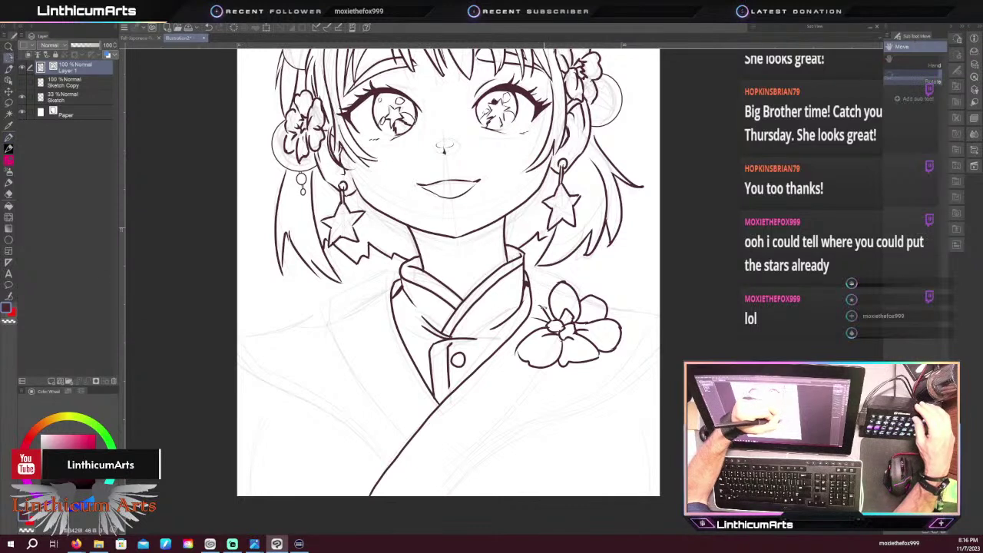
{"action": "key", "text": "p"}
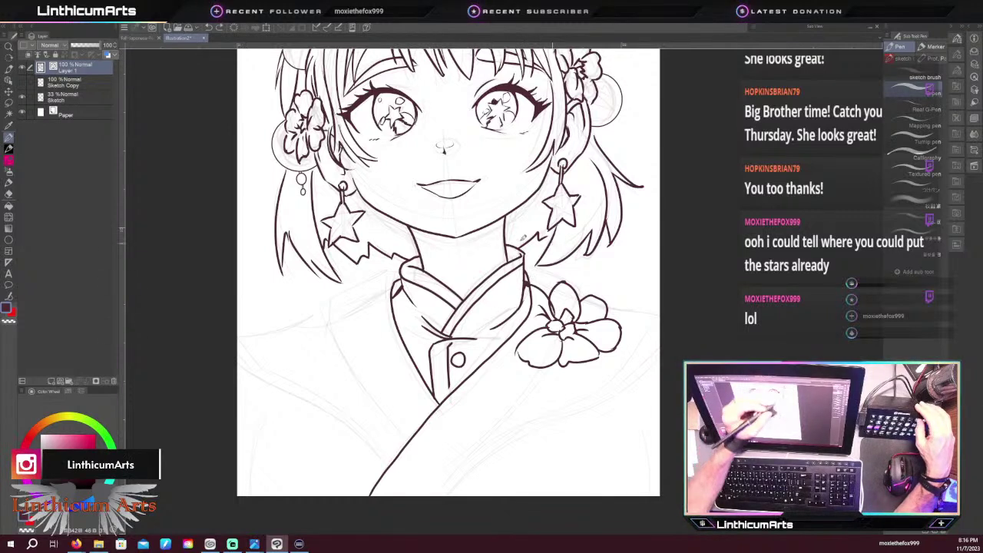
{"action": "left_click_drag", "start_coordinate": [526, 283], "coordinate": [544, 305]}
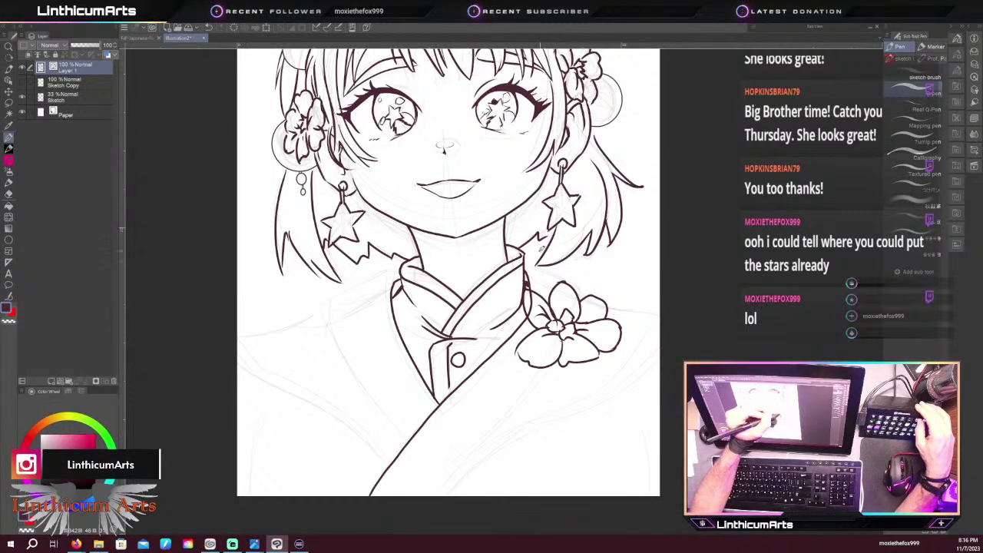
{"action": "key", "text": "e"}
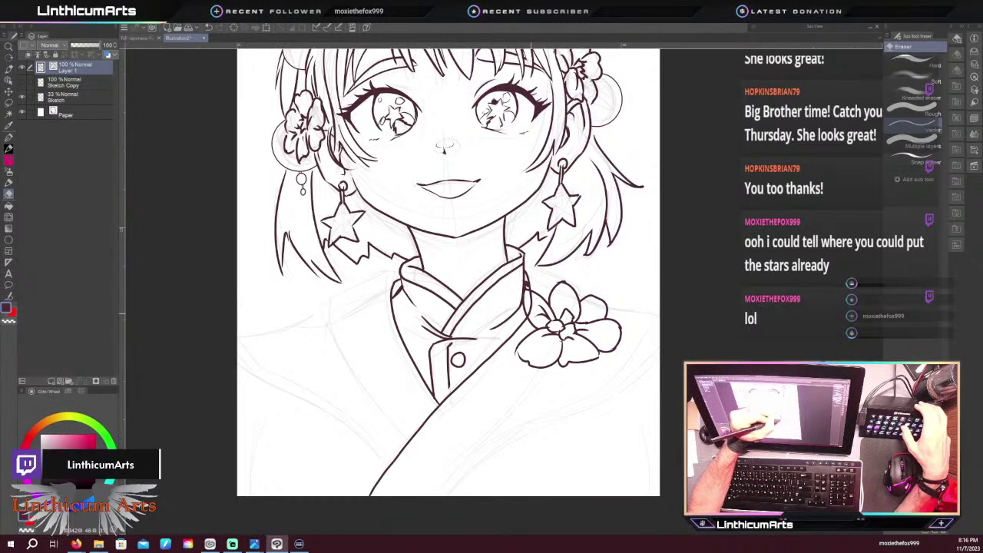
{"action": "left_click_drag", "start_coordinate": [534, 311], "coordinate": [523, 314]}
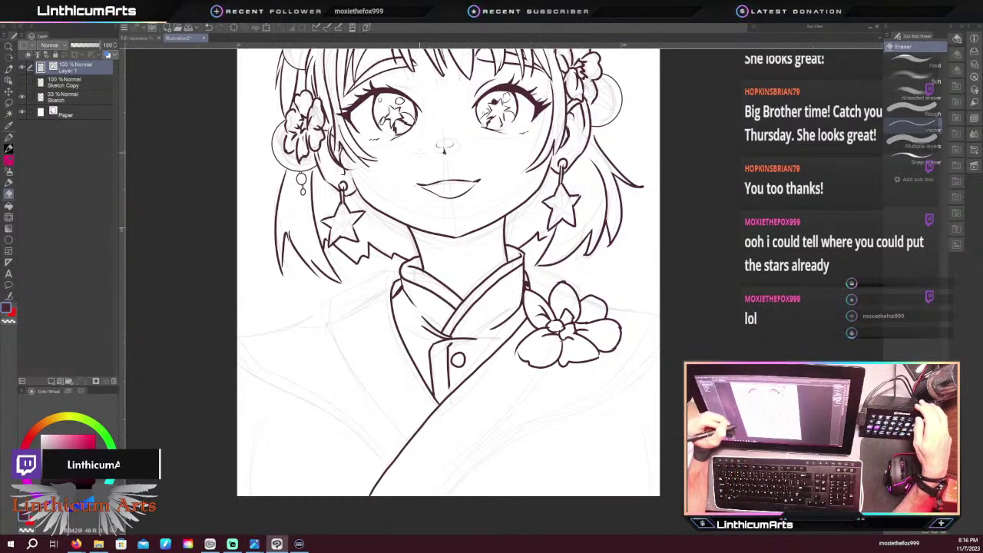
Ink a thin trim line parallel to the robe's diagonal front edge, then the wide band's outer edge from the canvas bottom to the flower
{"action": "key", "text": "ctrl+minus"}
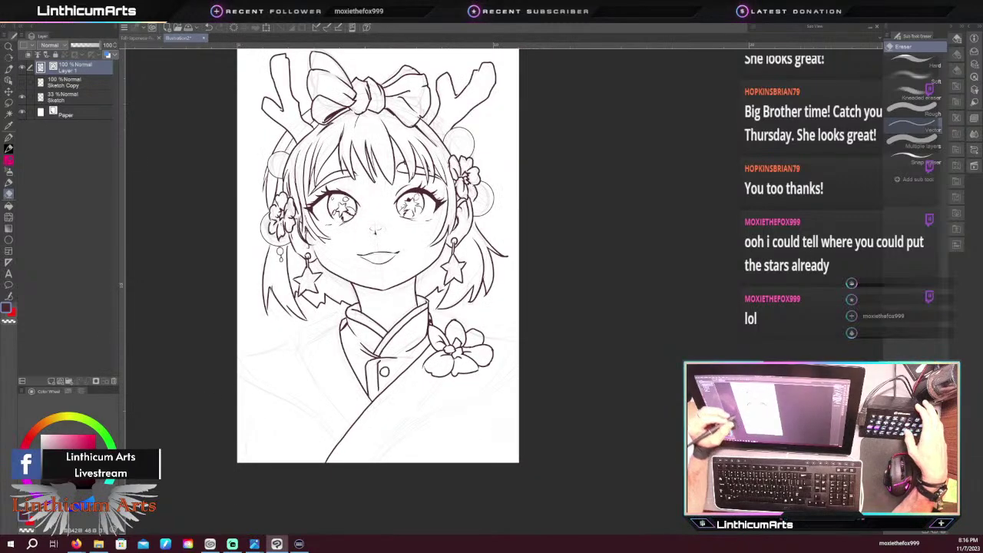
{"action": "key", "text": "p"}
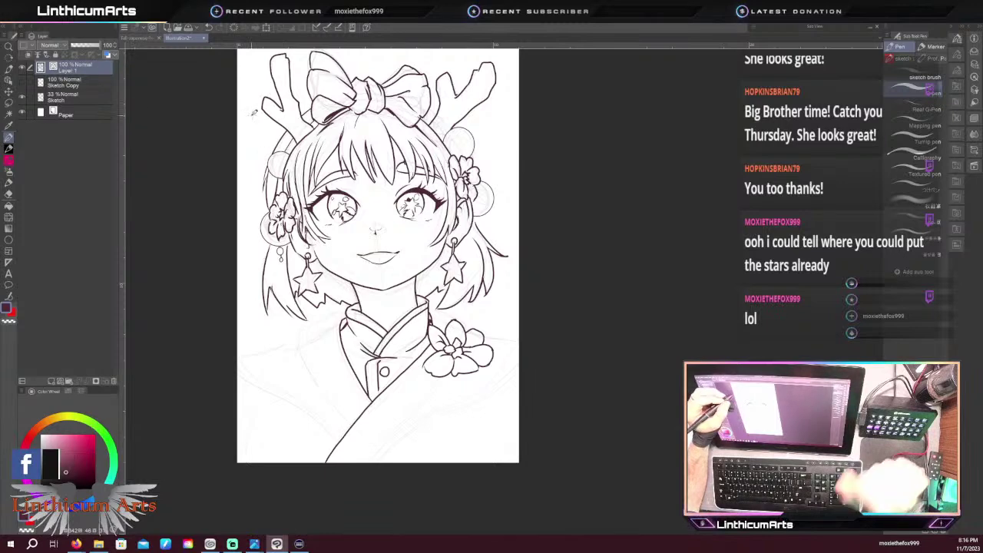
{"action": "left_click_drag", "start_coordinate": [355, 361], "coordinate": [359, 291]}
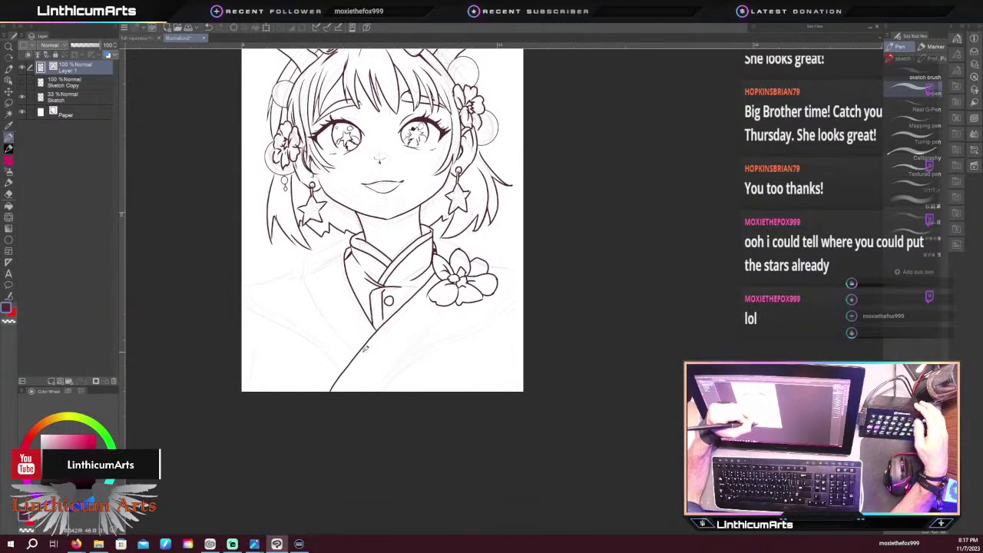
{"action": "scroll", "coordinate": [364, 347], "scroll_direction": "up", "scroll_amount": 2}
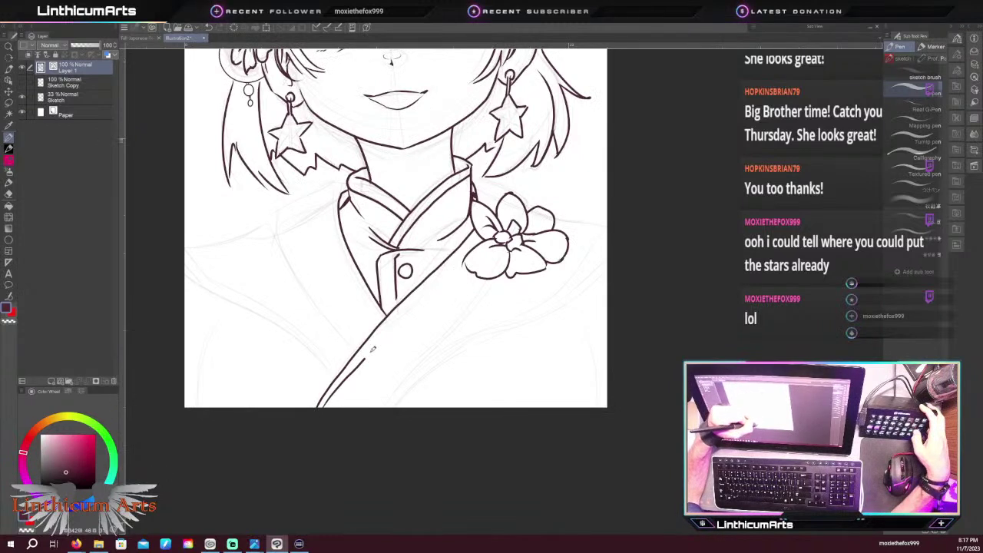
{"action": "left_click_drag", "start_coordinate": [373, 349], "coordinate": [425, 281]}
{"action": "key", "text": "ctrl+z"}
{"action": "left_click_drag", "start_coordinate": [324, 407], "coordinate": [399, 313]}
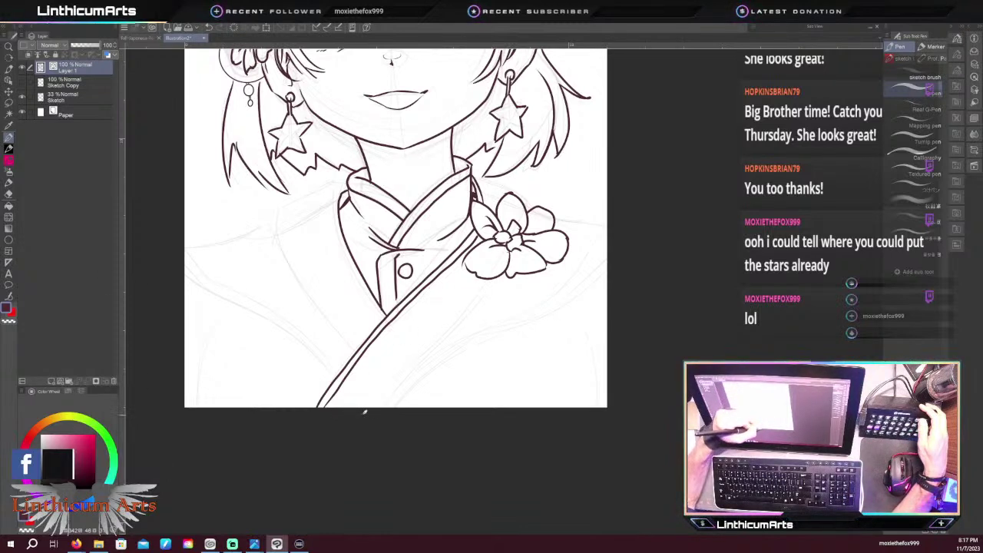
{"action": "left_click_drag", "start_coordinate": [376, 401], "coordinate": [496, 278]}
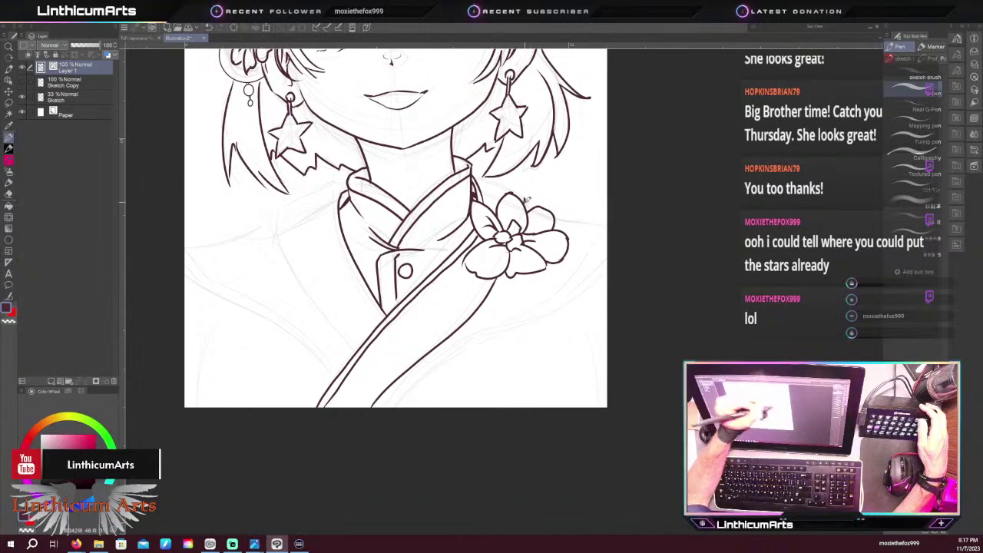
Refine the line work at the collar's right corner and behind the flower on a rotated canvas, erasing stray overlaps
{"action": "key", "text": "ctrl+plus"}
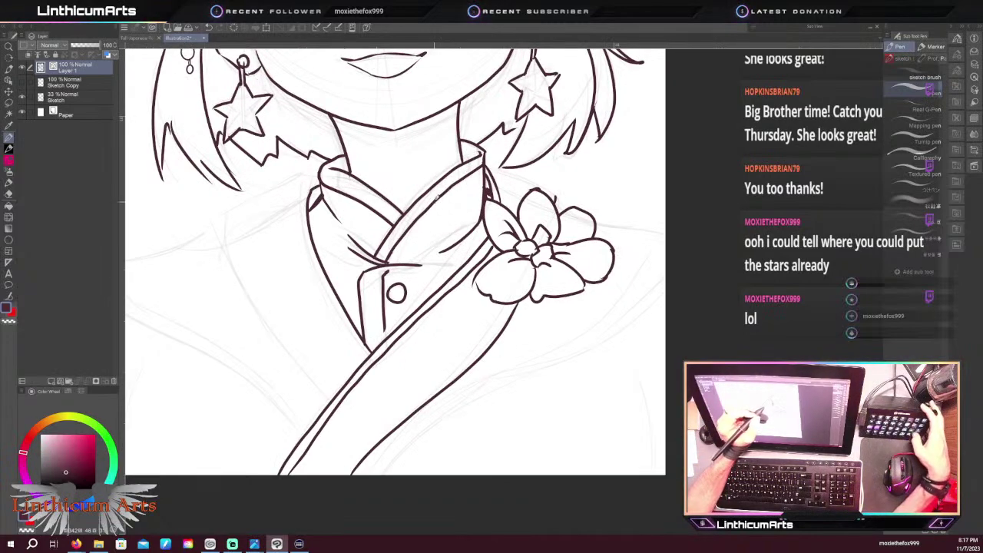
{"action": "mouse_move", "coordinate": [437, 196]}
{"action": "left_mouse_down"}
{"action": "mouse_move", "coordinate": [383, 278]}
{"action": "mouse_move", "coordinate": [413, 217]}
{"action": "mouse_move", "coordinate": [443, 197]}
{"action": "left_mouse_up"}
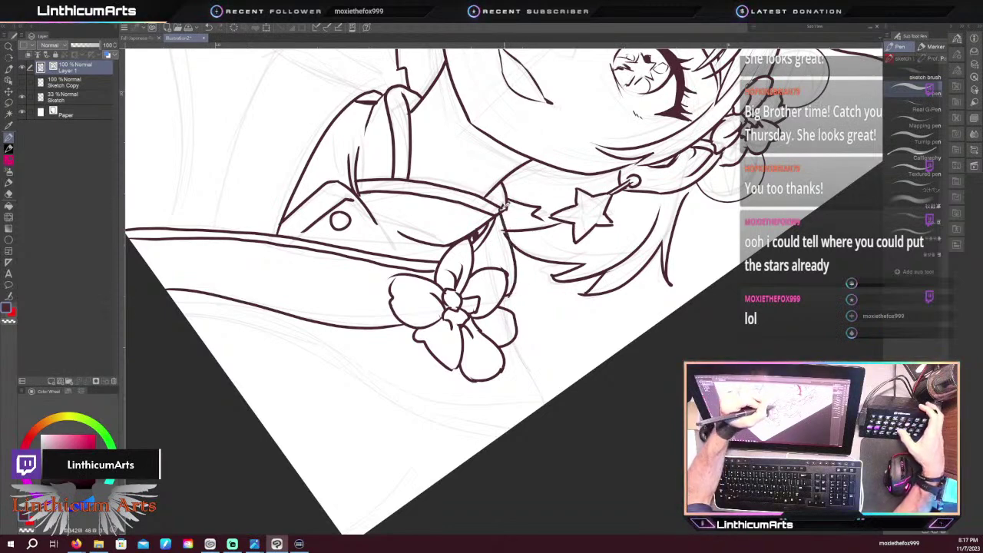
{"action": "key", "text": "e"}
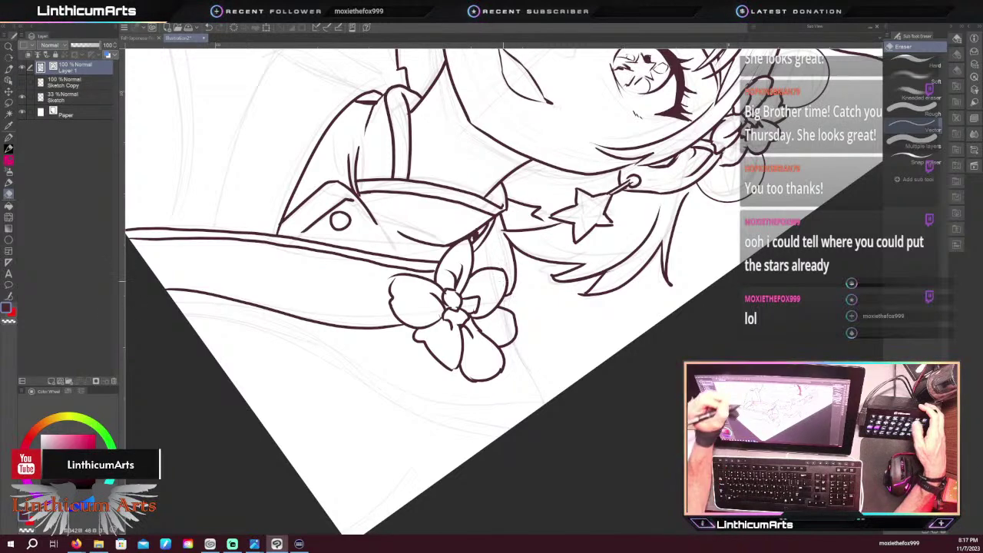
{"action": "key", "text": "ctrl+at"}
{"action": "key", "text": "ctrl+minus"}
{"action": "key", "text": "ctrl+minus"}
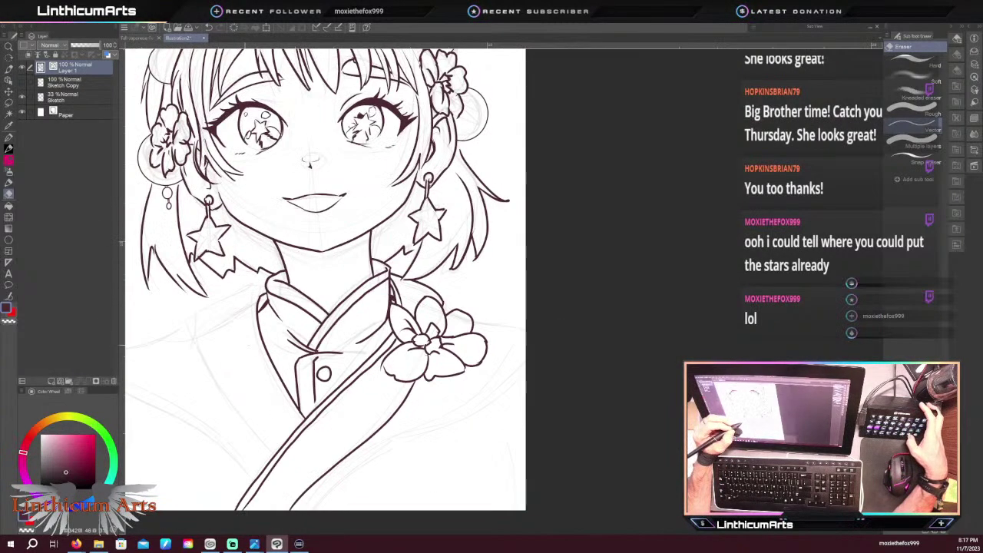
Ink a pair of curved trim lines from the robe's diagonal band below the flower across to the right canvas edge
{"action": "left_click_drag", "start_coordinate": [230, 311], "coordinate": [410, 381]}
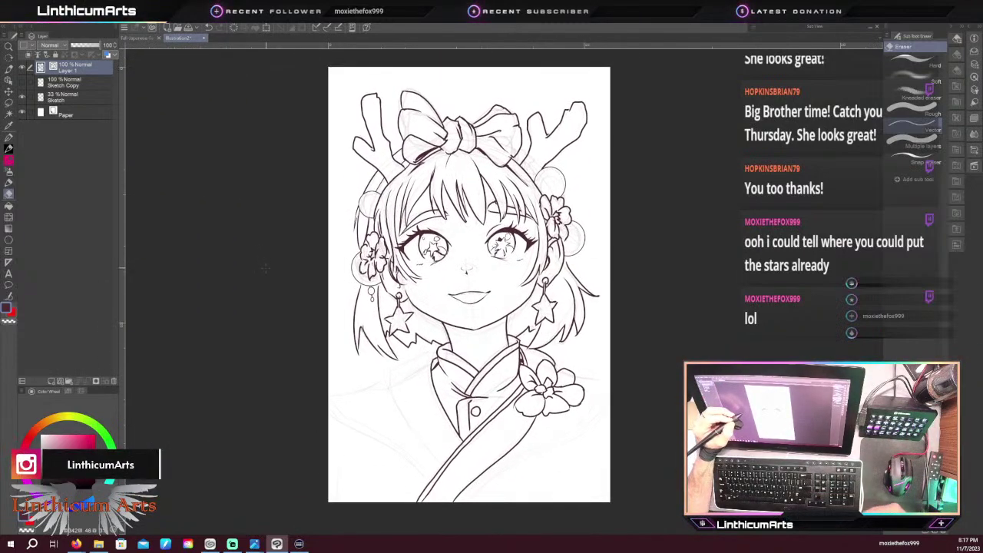
{"action": "key", "text": "ctrl+plus"}
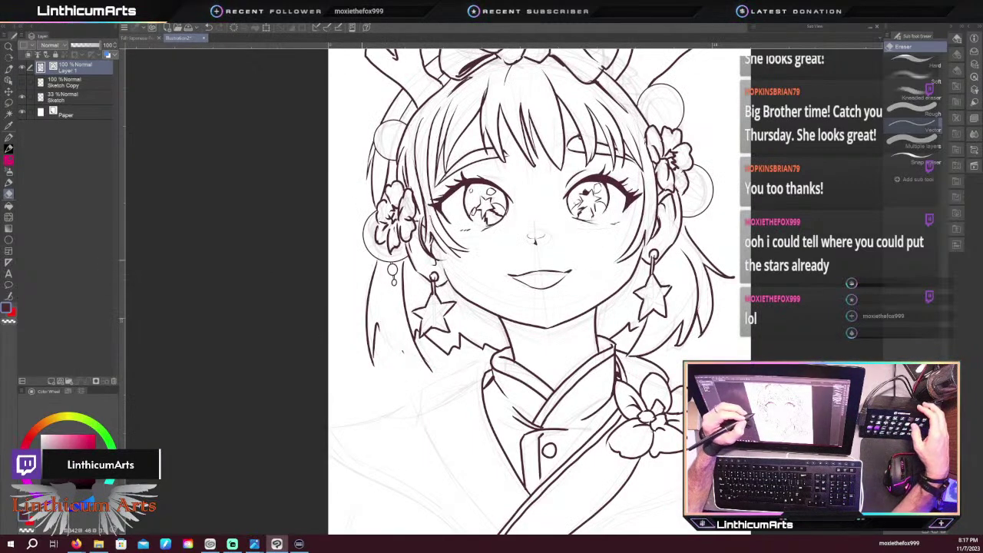
{"action": "left_click_drag", "start_coordinate": [417, 438], "coordinate": [395, 361]}
{"action": "key", "text": "p"}
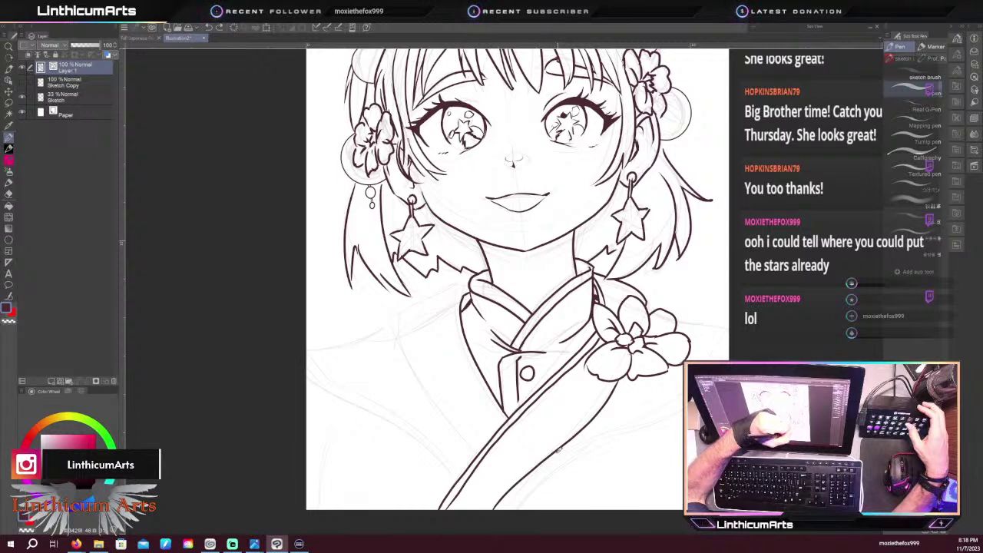
{"action": "mouse_move", "coordinate": [556, 453]}
{"action": "left_mouse_down"}
{"action": "mouse_move", "coordinate": [567, 460]}
{"action": "mouse_move", "coordinate": [683, 416]}
{"action": "left_mouse_up"}
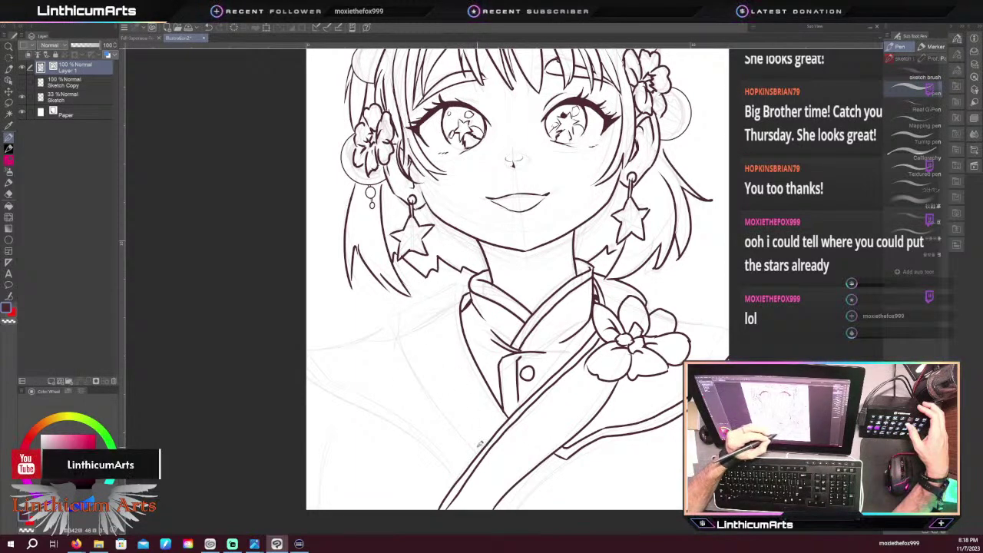
Ink the left lapel's outer edge from the diagonal band up and over to the collar, with its inner fold and dark shadow beside the collar
{"action": "mouse_move", "coordinate": [489, 449]}
{"action": "left_mouse_down"}
{"action": "mouse_move", "coordinate": [429, 381]}
{"action": "mouse_move", "coordinate": [410, 309]}
{"action": "mouse_move", "coordinate": [459, 276]}
{"action": "left_mouse_up"}
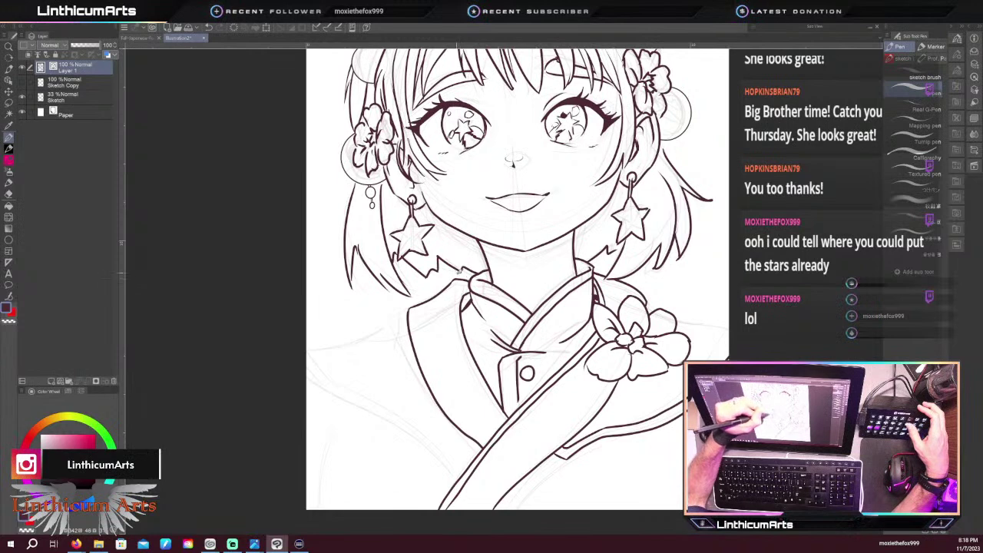
{"action": "left_click_drag", "start_coordinate": [469, 282], "coordinate": [454, 321]}
{"action": "key", "text": "ctrl+z"}
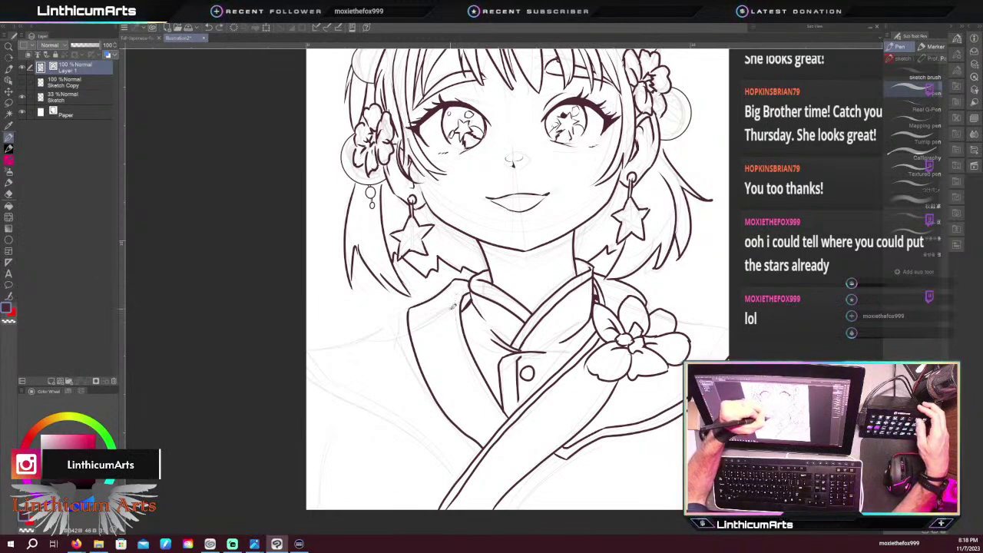
{"action": "left_click_drag", "start_coordinate": [468, 282], "coordinate": [452, 310]}
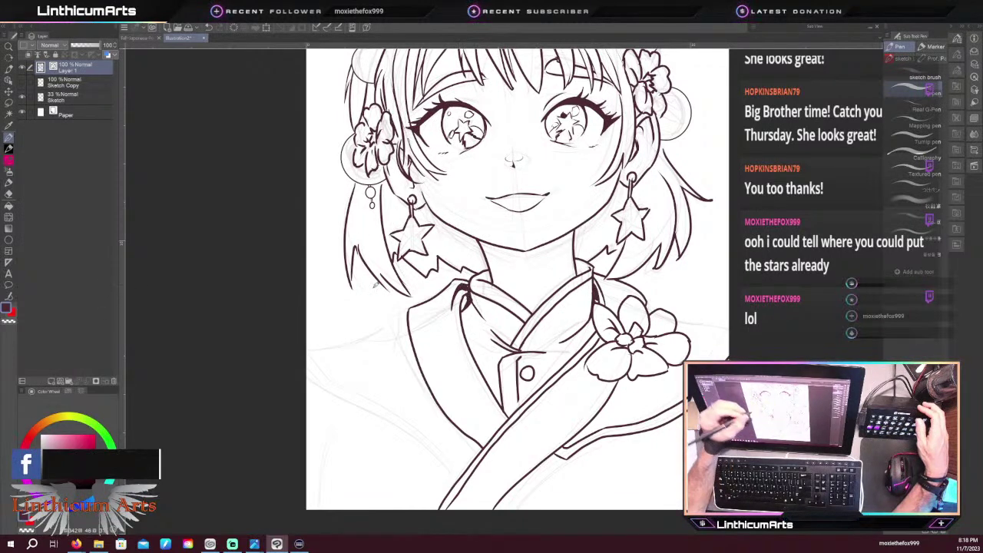
Ink the wavy shoulder outline from behind the flower to the right canvas edge
{"action": "scroll", "coordinate": [370, 166], "scroll_direction": "down", "scroll_amount": 1}
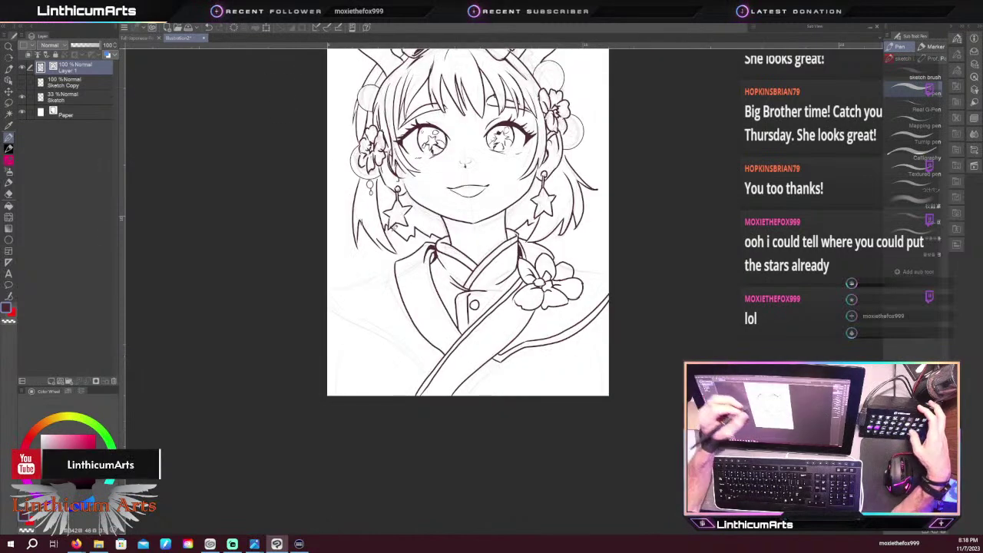
{"action": "left_click_drag", "start_coordinate": [386, 243], "coordinate": [397, 286]}
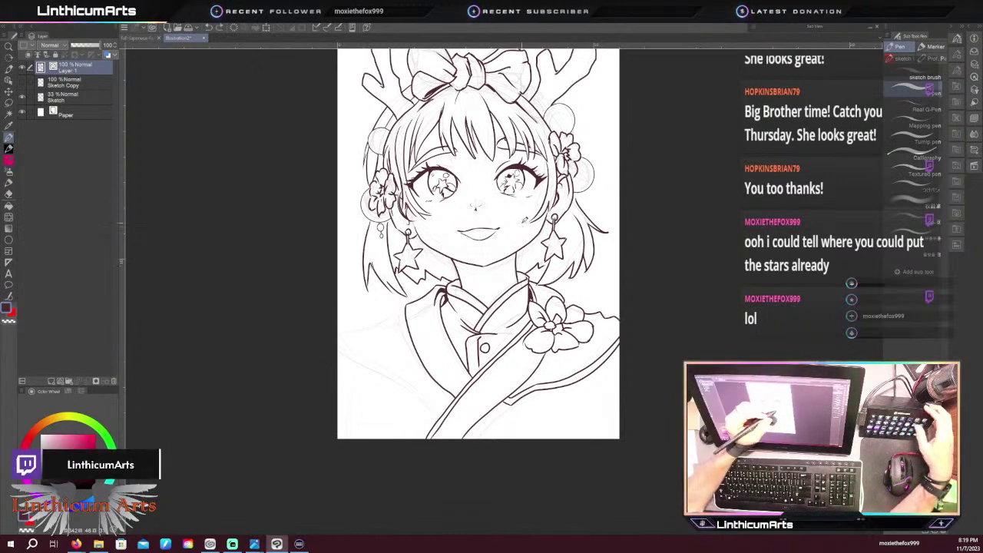
{"action": "scroll", "coordinate": [542, 273], "scroll_direction": "up", "scroll_amount": 1}
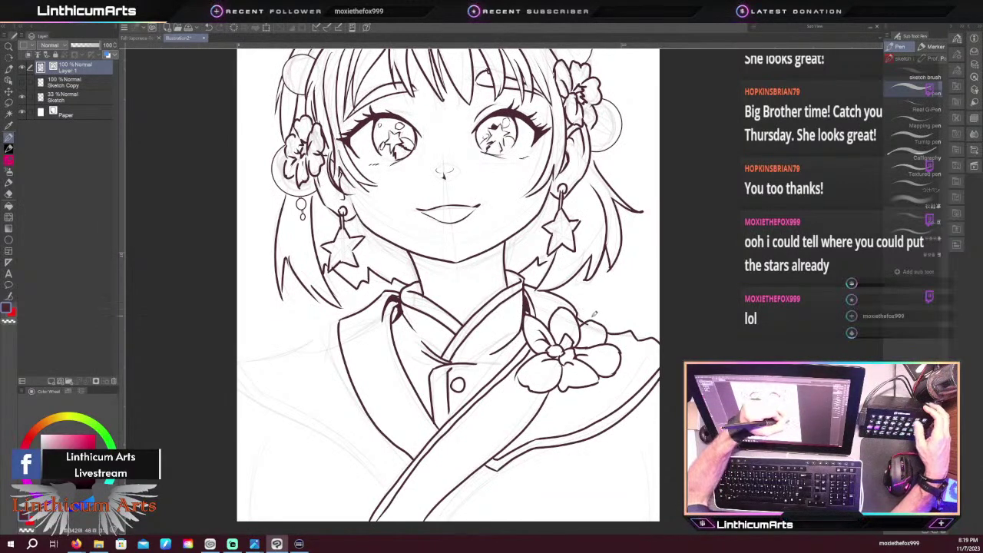
Ink the left shoulder outline out to the canvas edge and the double trim line curving down to the robe's diagonal band
{"action": "key", "text": "e"}
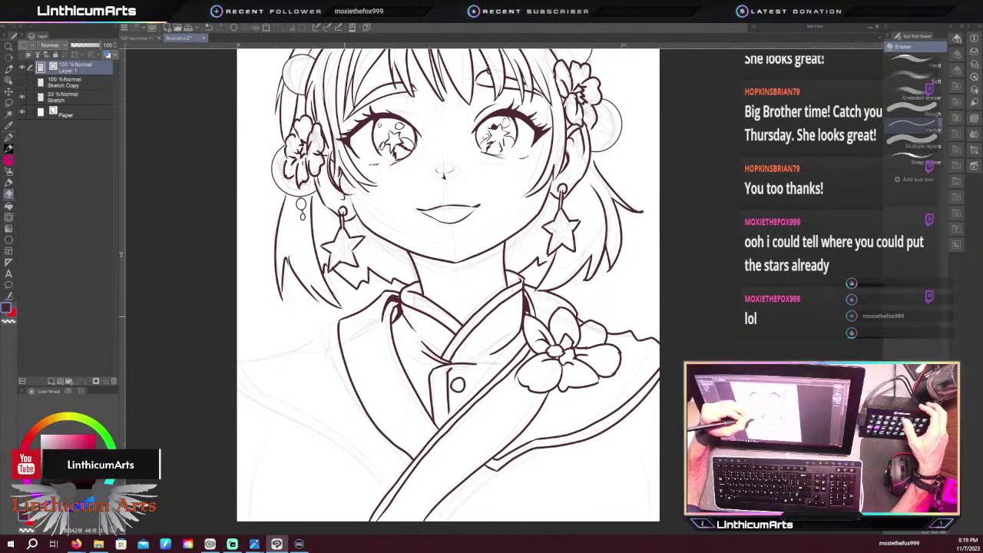
{"action": "key", "text": "p"}
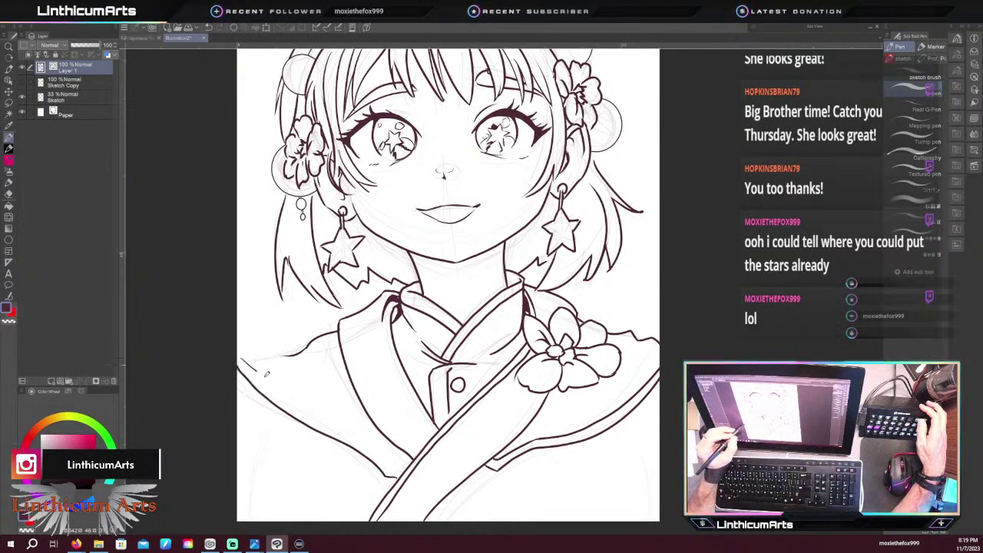
{"action": "mouse_move", "coordinate": [244, 358]}
{"action": "left_mouse_down"}
{"action": "mouse_move", "coordinate": [302, 412]}
{"action": "mouse_move", "coordinate": [382, 461]}
{"action": "left_mouse_up"}
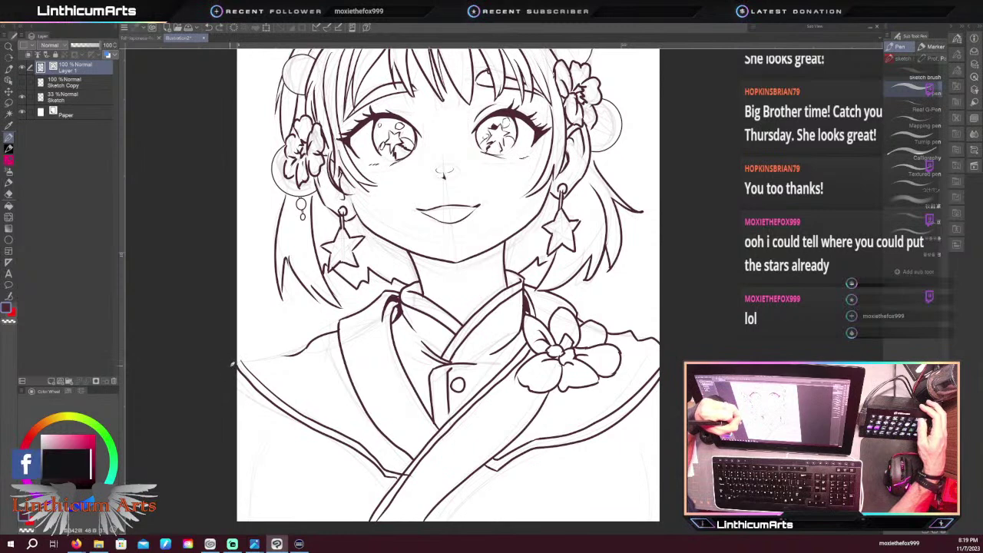
{"action": "left_click_drag", "start_coordinate": [261, 360], "coordinate": [283, 356]}
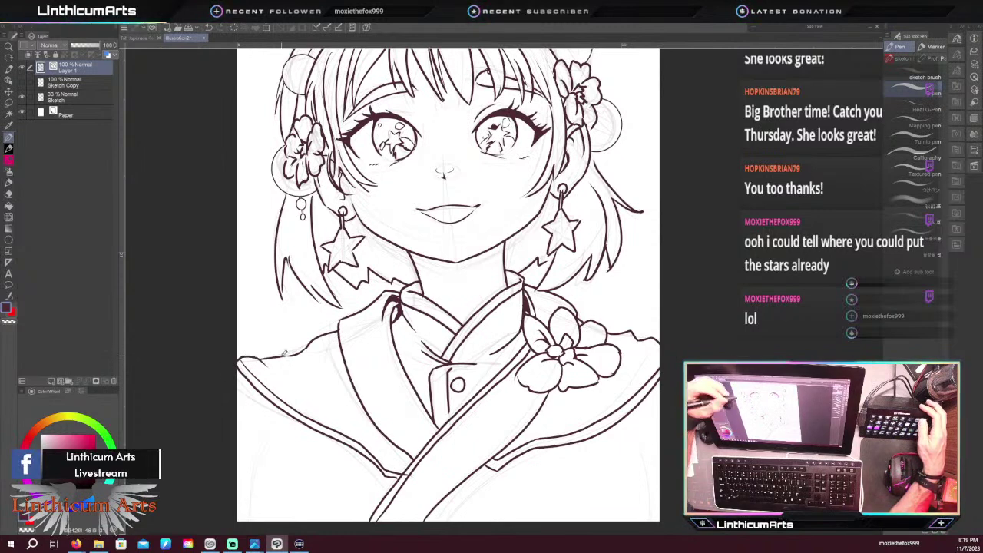
Clean up the left trim's pointed end beside the diagonal band, erasing overlaps and redrawing its closing edge
{"action": "left_click_drag", "start_coordinate": [371, 449], "coordinate": [356, 292]}
{"action": "key", "text": "ctrl+plus"}
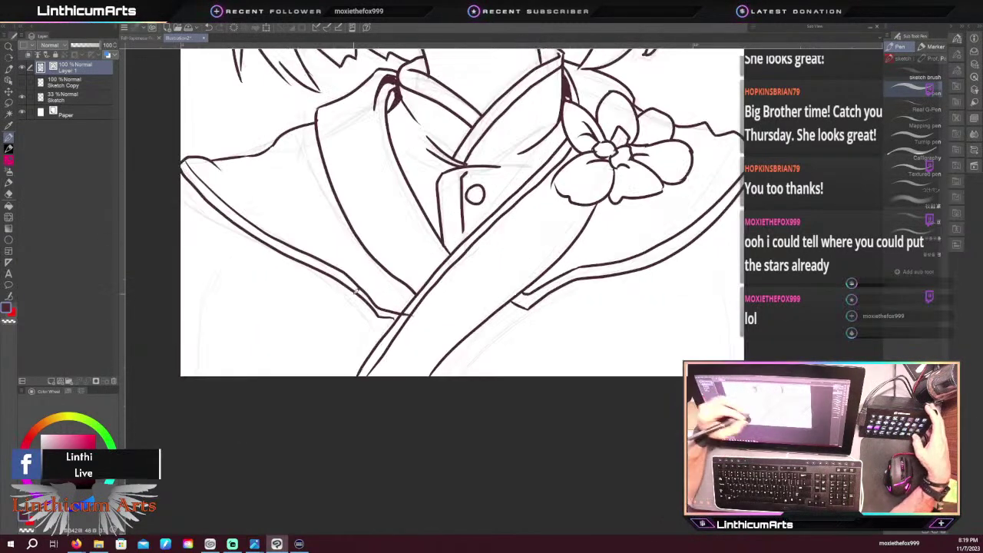
{"action": "key", "text": "e"}
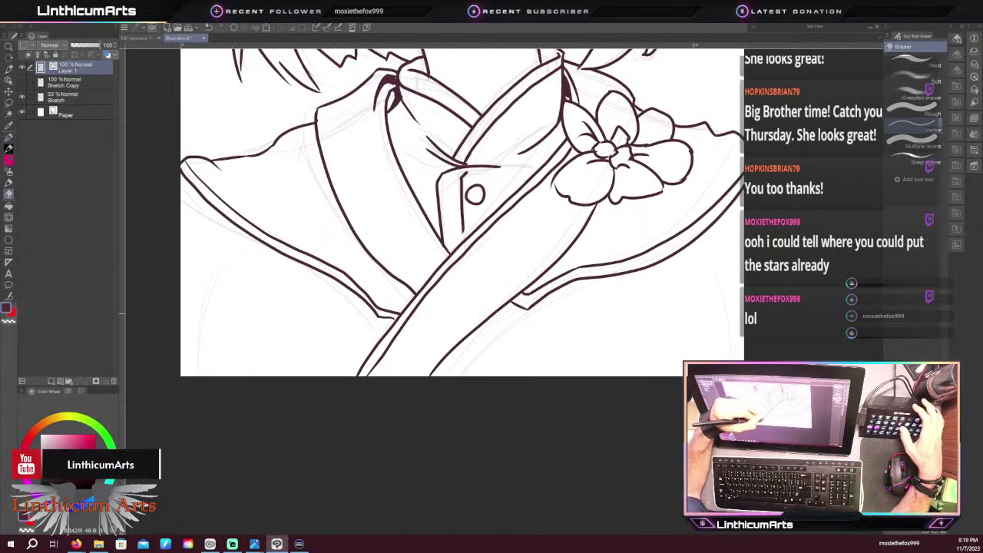
{"action": "key", "text": "p"}
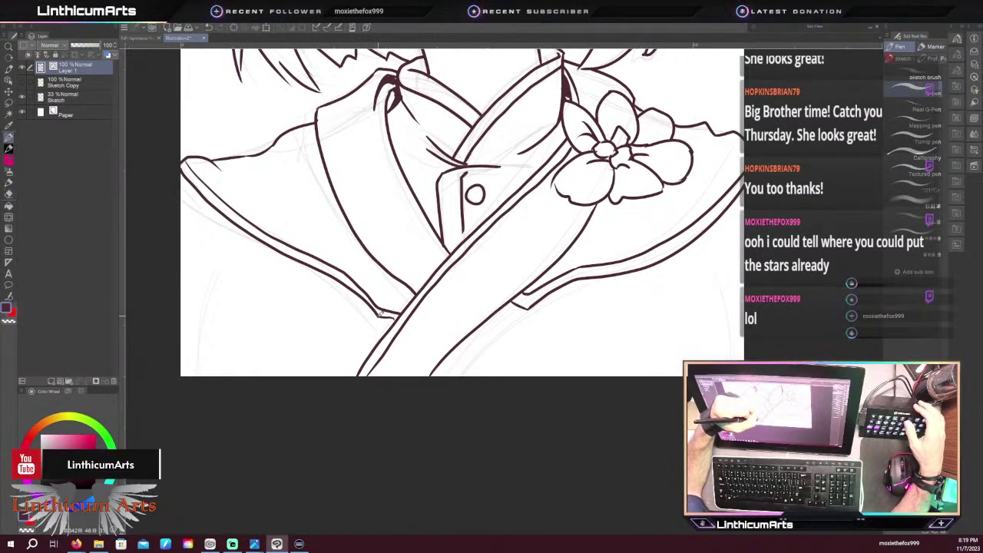
{"action": "key", "text": "e"}
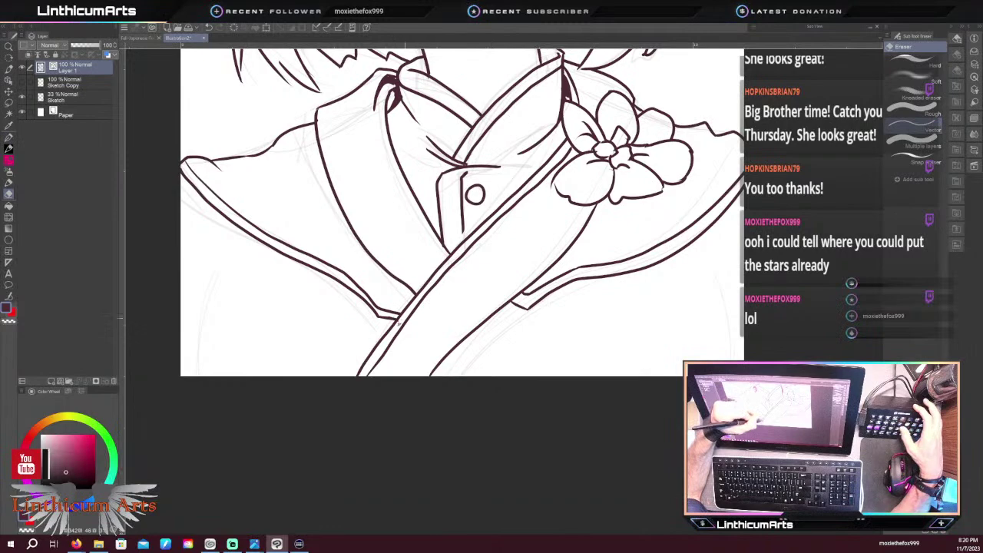
{"action": "key", "text": "ctrl+minus"}
{"action": "left_click_drag", "start_coordinate": [272, 263], "coordinate": [302, 423]}
{"action": "key", "text": "p"}
{"action": "key", "text": "ctrl+minus"}
{"action": "key", "text": "ctrl+minus"}
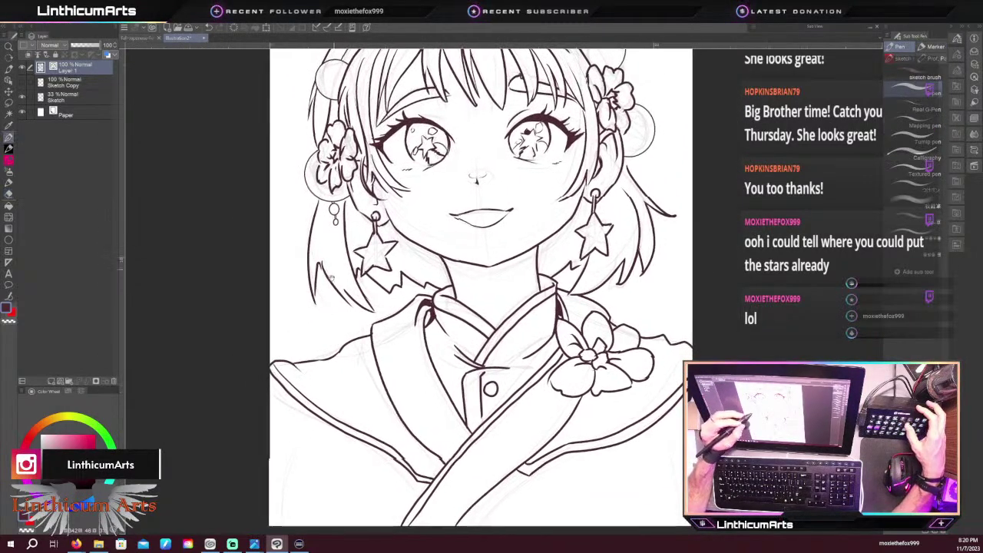
{"action": "left_click_drag", "start_coordinate": [323, 334], "coordinate": [347, 369]}
{"action": "key", "text": "ctrl+z"}
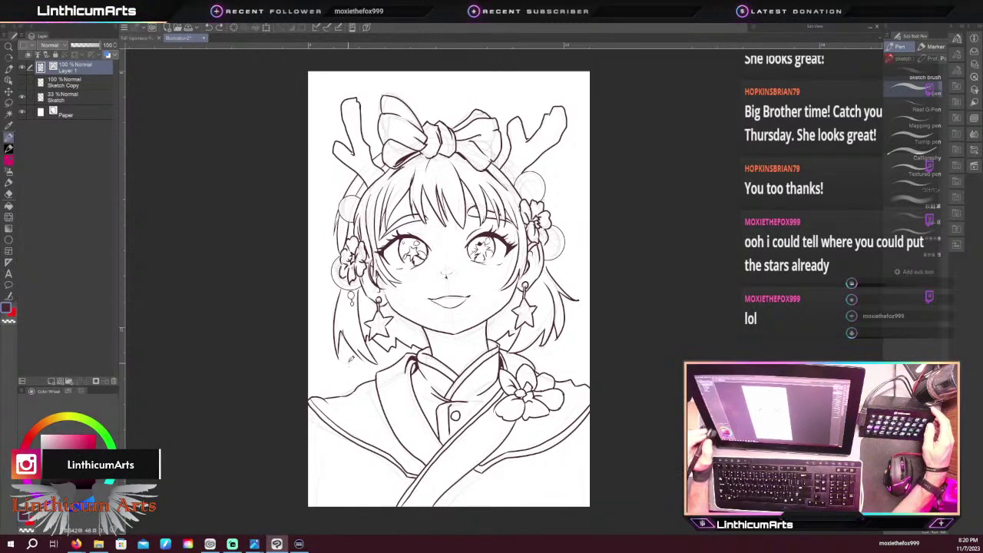
Ink small curved highlights inside both right hair baubles and the upper left bauble
{"action": "key", "text": "ctrl+plus"}
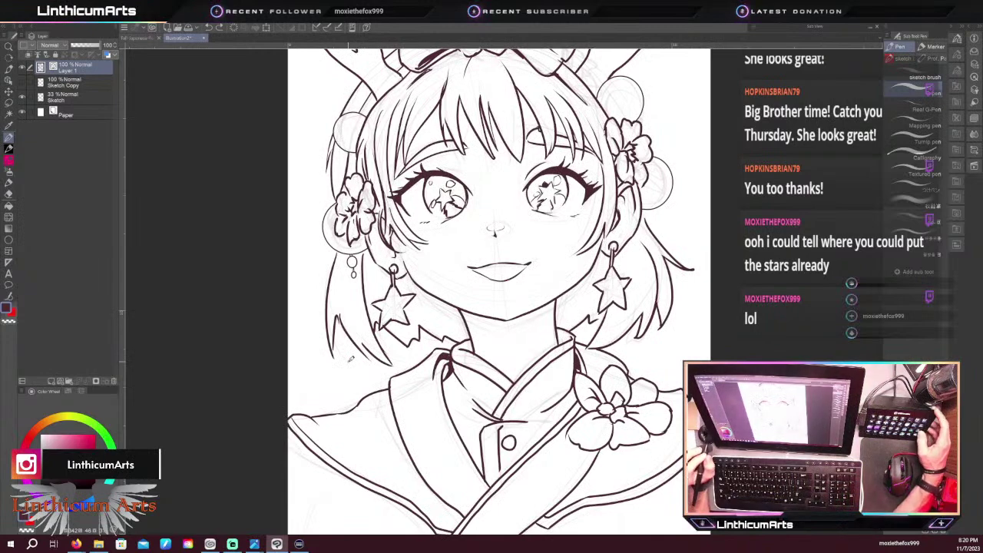
{"action": "left_click_drag", "start_coordinate": [579, 141], "coordinate": [499, 268]}
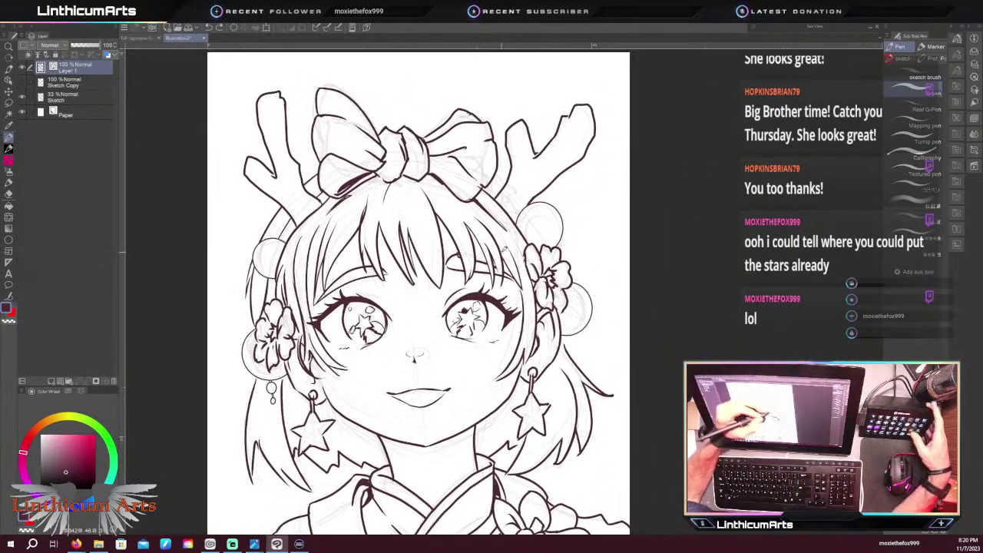
{"action": "key", "text": "ctrl+plus"}
{"action": "key", "text": "ctrl+plus"}
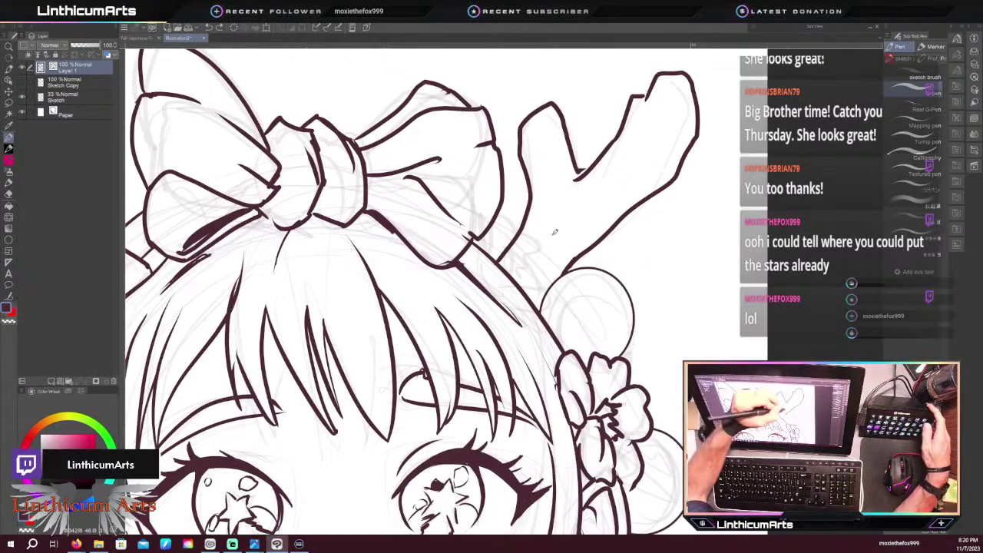
{"action": "scroll", "coordinate": [484, 399], "scroll_direction": "down", "scroll_amount": 2}
{"action": "scroll", "coordinate": [560, 249], "scroll_direction": "up", "scroll_amount": 1}
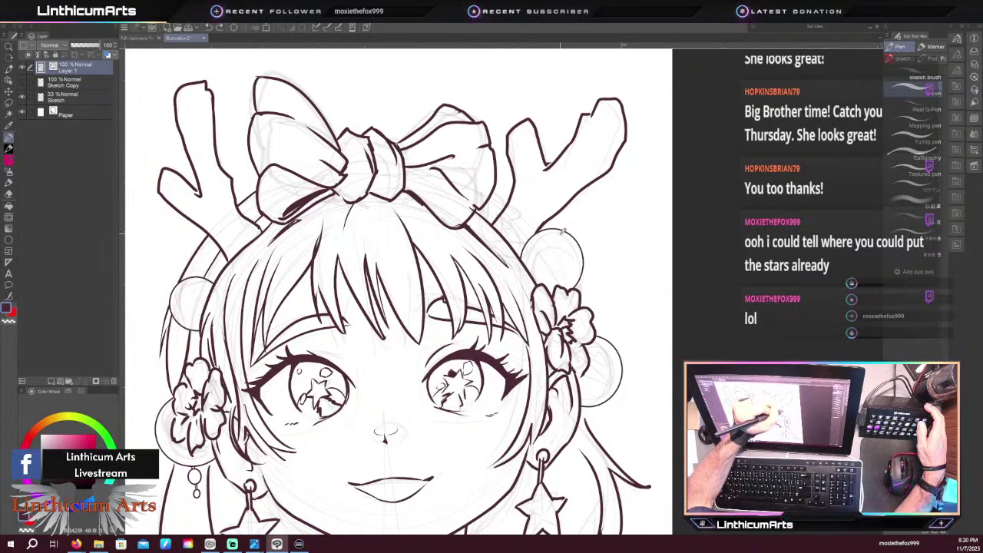
{"action": "key", "text": "ctrl+z"}
{"action": "left_click_drag", "start_coordinate": [555, 235], "coordinate": [571, 254]}
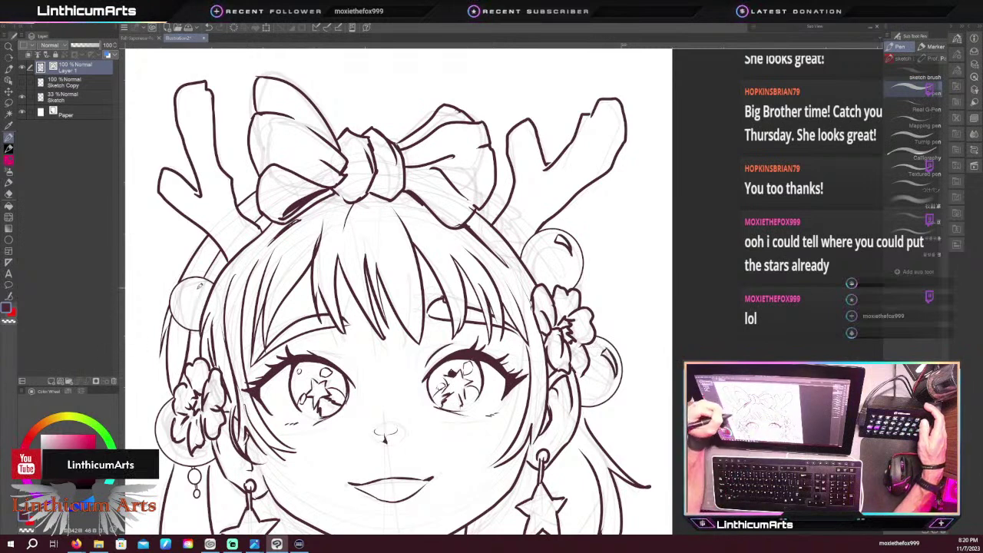
{"action": "left_click_drag", "start_coordinate": [194, 287], "coordinate": [204, 285]}
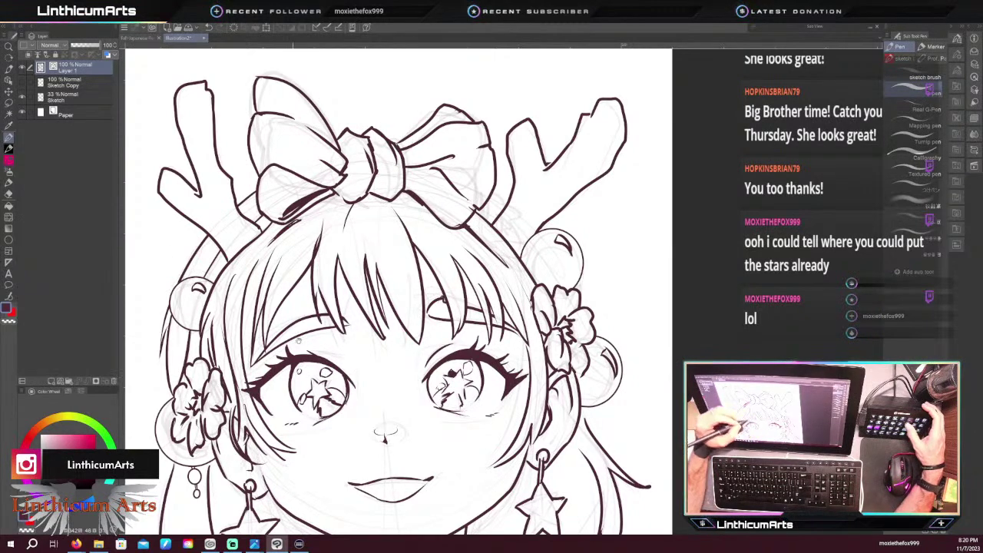
Draw two small ellipse beads, one above the other, hanging beneath the lower right hair bauble
{"action": "left_click_drag", "start_coordinate": [279, 311], "coordinate": [271, 183]}
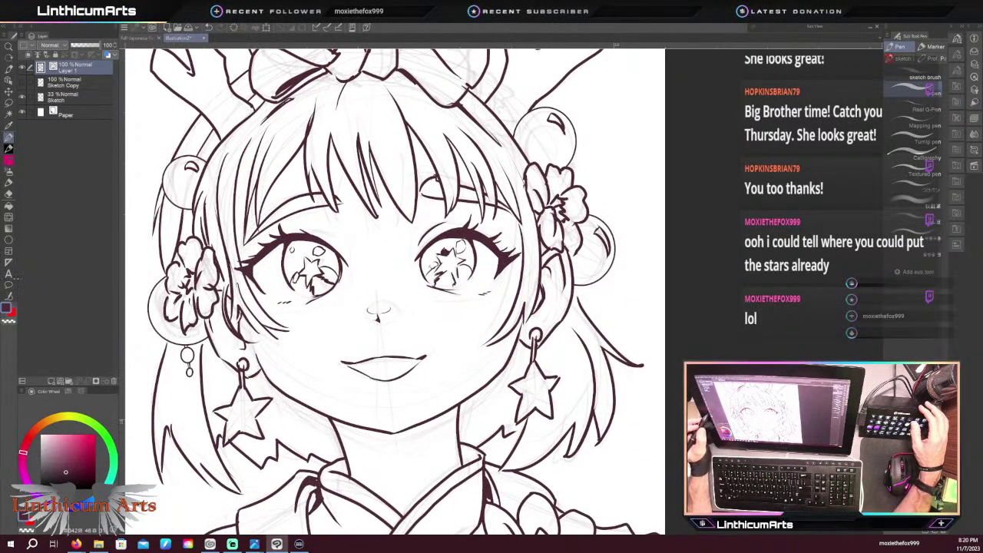
{"action": "left_click", "coordinate": [9, 239]}
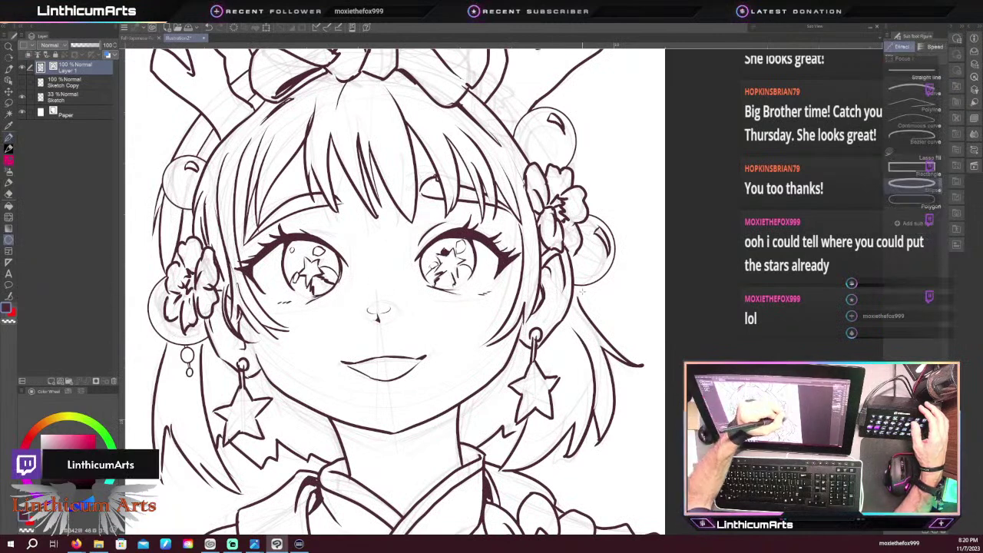
{"action": "left_click_drag", "start_coordinate": [582, 292], "coordinate": [594, 305]}
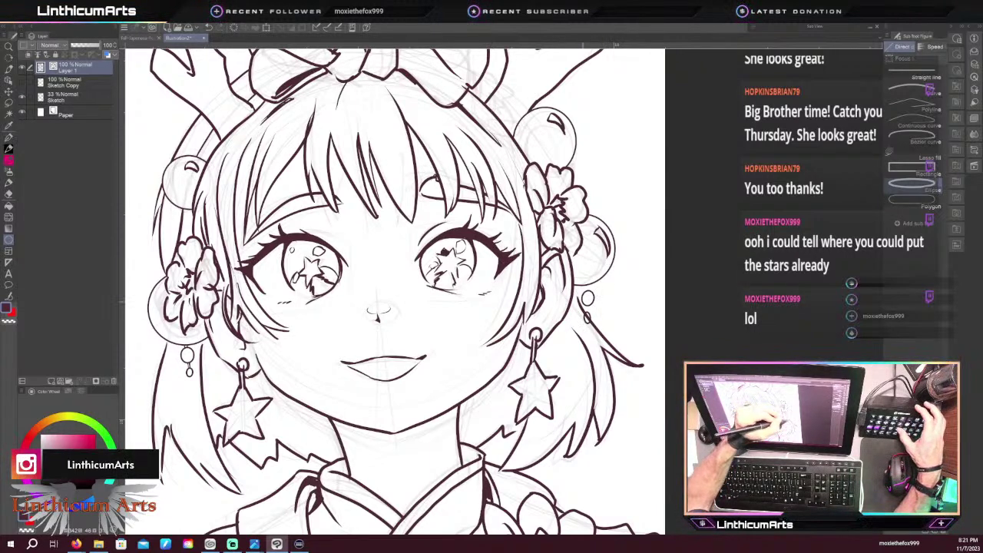
Ink the cord joining the right hanging beads to the bauble and erase the lines crossing the beads and bauble
{"action": "key", "text": "e"}
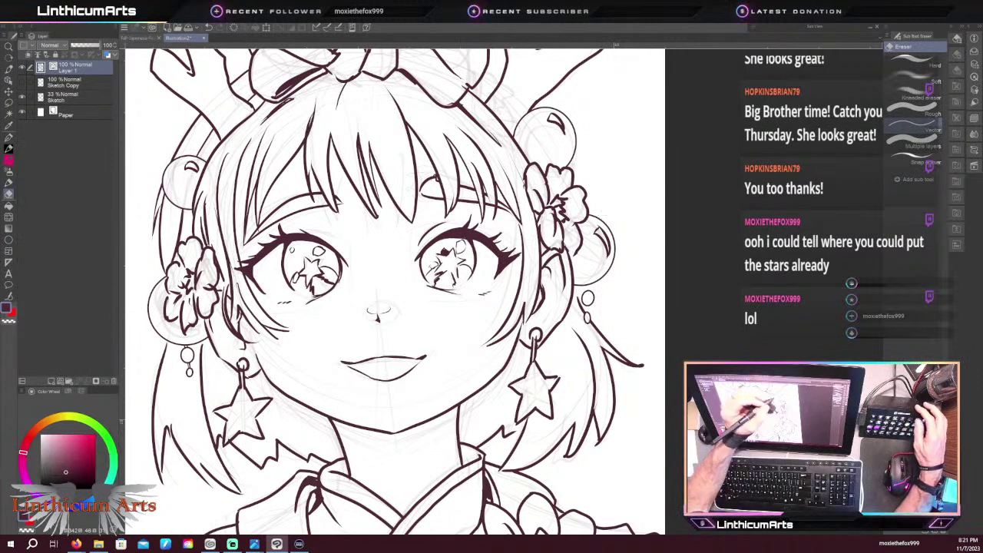
{"action": "key", "text": "p"}
{"action": "scroll", "coordinate": [596, 265], "scroll_direction": "up", "scroll_amount": 2}
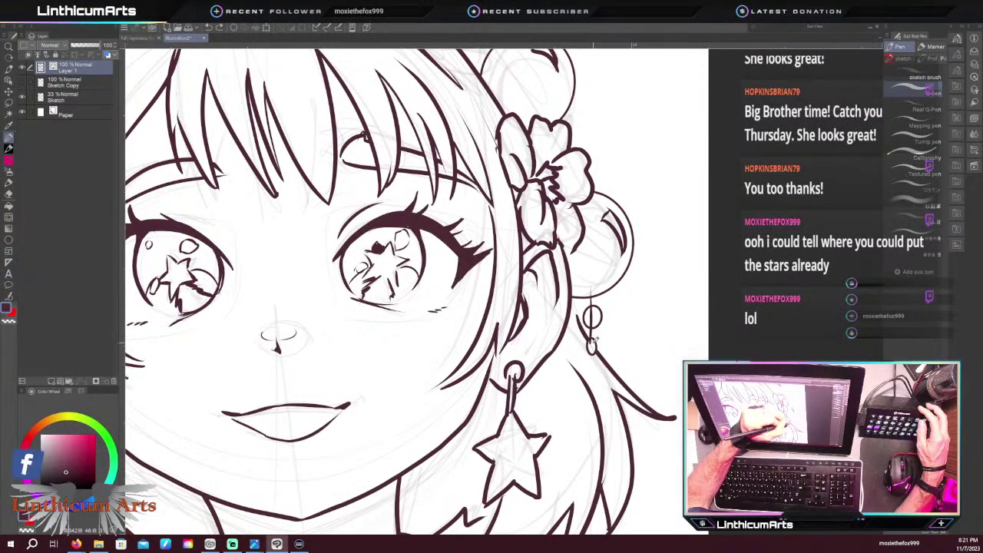
{"action": "scroll", "coordinate": [605, 232], "scroll_direction": "up", "scroll_amount": 2}
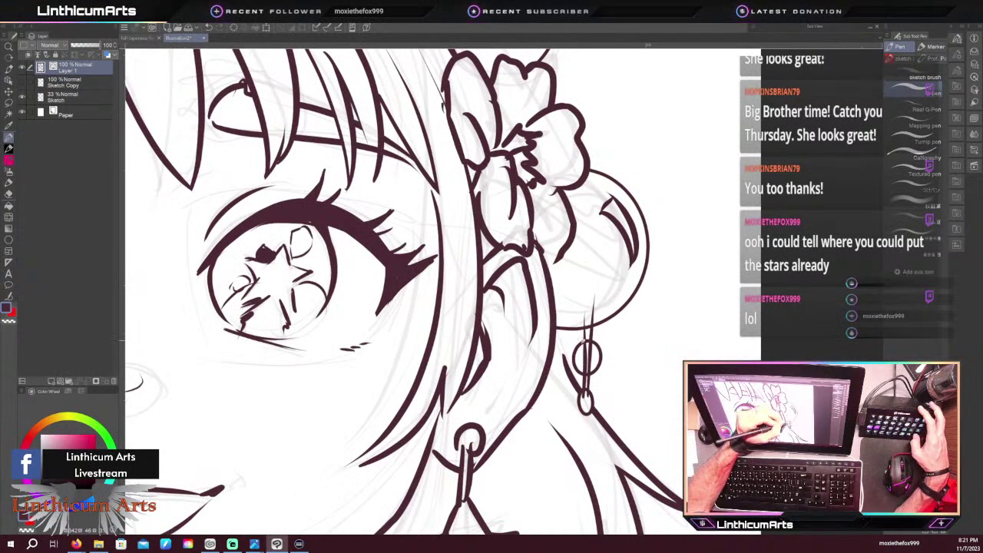
{"action": "key", "text": "e"}
{"action": "left_click_drag", "start_coordinate": [581, 355], "coordinate": [593, 358]}
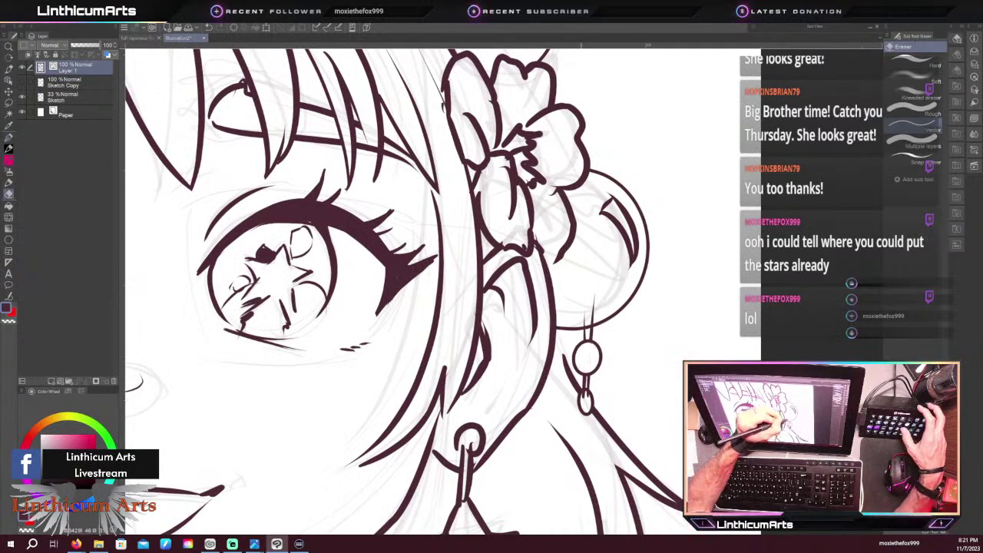
{"action": "left_click_drag", "start_coordinate": [584, 315], "coordinate": [596, 315]}
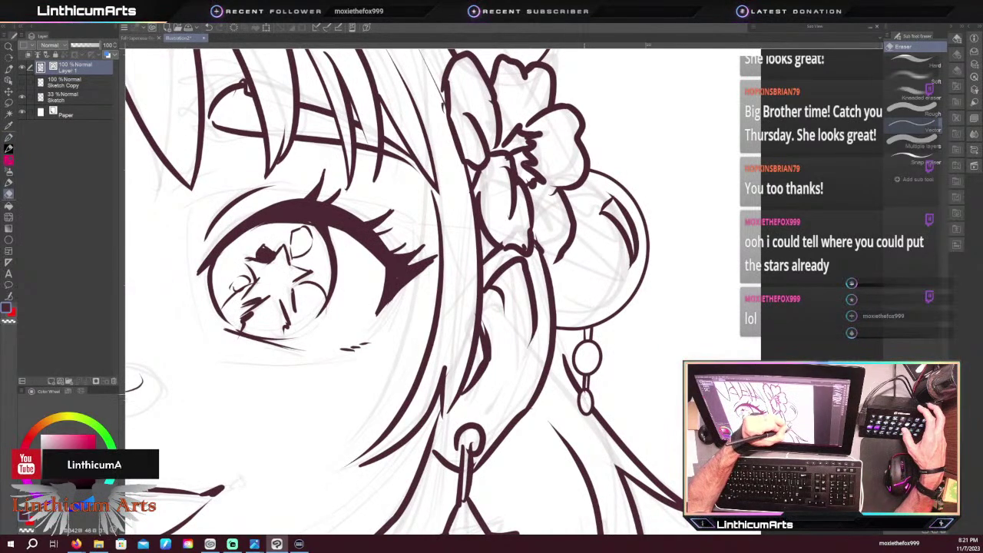
{"action": "key", "text": "ctrl+0"}
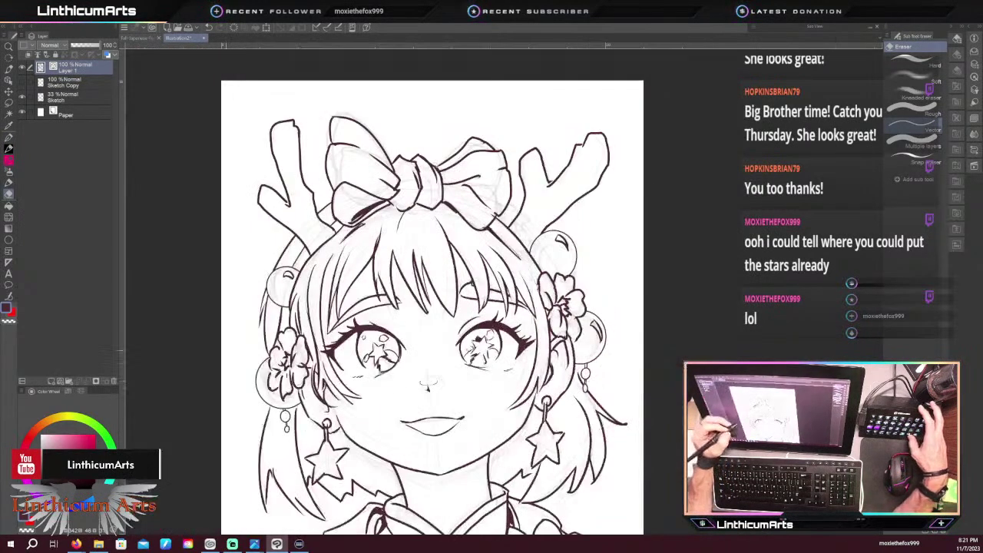
Ink fold creases on the crossed front of the collar and tidy the strokes
{"action": "mouse_move", "coordinate": [250, 448]}
{"action": "left_mouse_down"}
{"action": "mouse_move", "coordinate": [285, 384]}
{"action": "mouse_move", "coordinate": [286, 349]}
{"action": "left_mouse_up"}
{"action": "key", "text": "p"}
{"action": "key", "text": "ctrl+minus"}
{"action": "left_click_drag", "start_coordinate": [292, 460], "coordinate": [335, 423]}
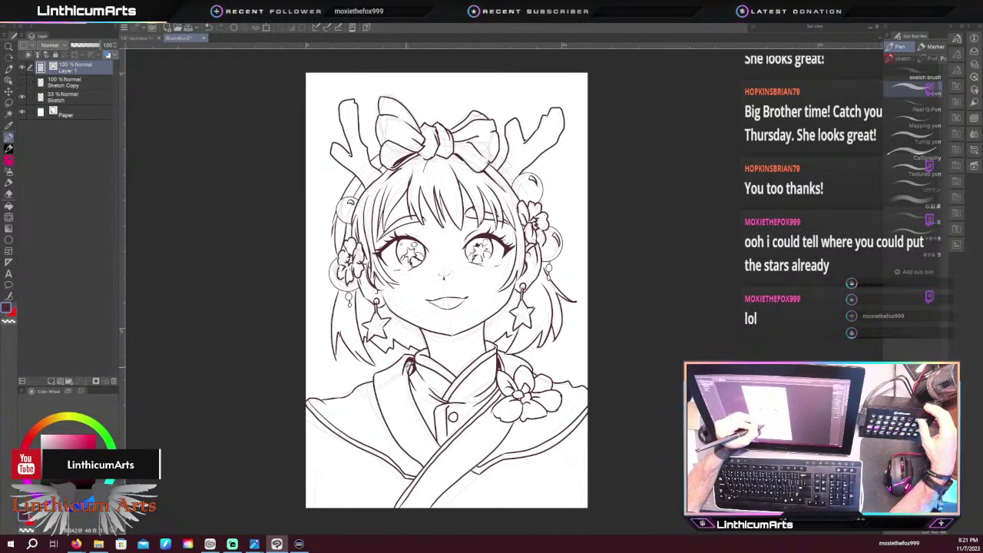
{"action": "key", "text": "ctrl+plus"}
{"action": "key", "text": "e"}
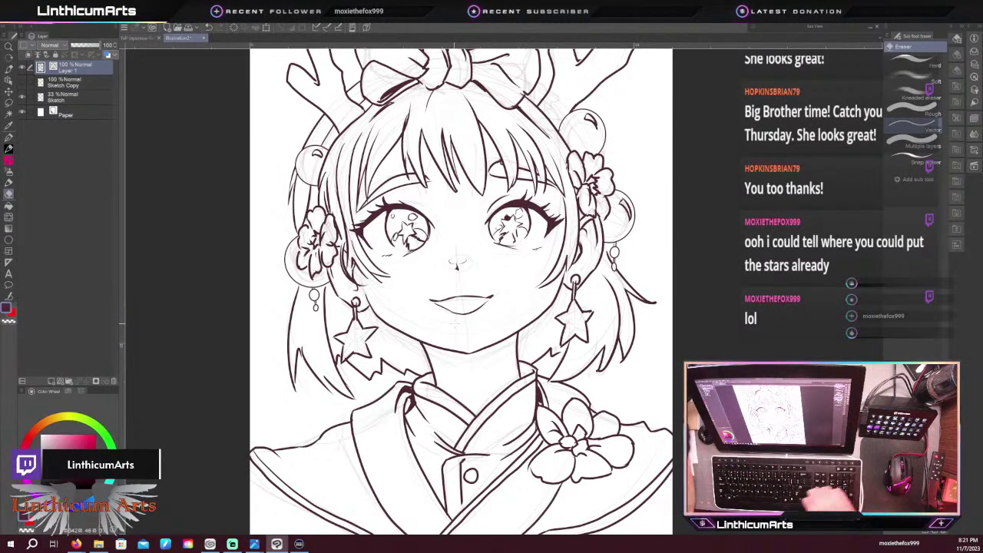
{"action": "key", "text": "ctrl+minus"}
{"action": "key", "text": "p"}
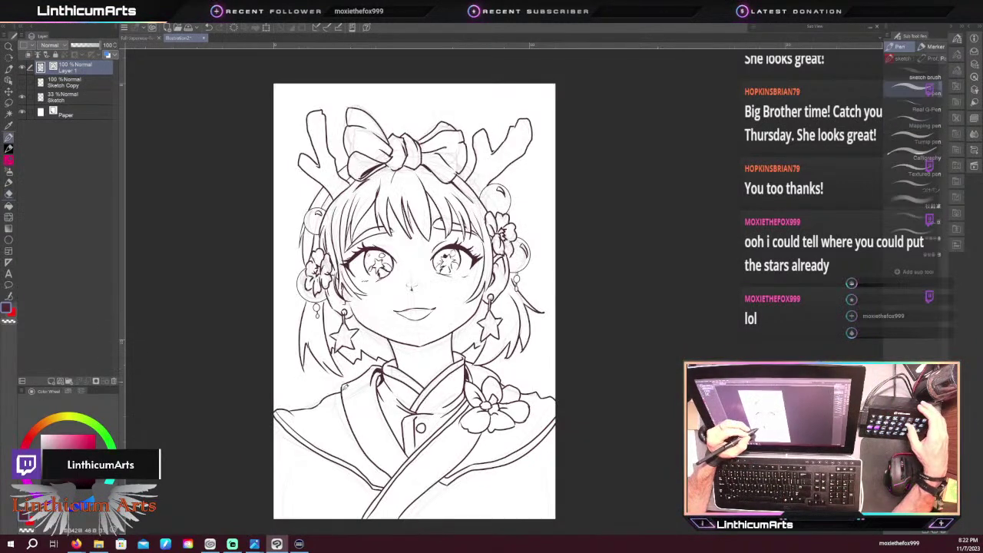
Ink the sleeve lines below the shoulder trim on both sides, running down to the canvas's lower edge
{"action": "left_click_drag", "start_coordinate": [211, 262], "coordinate": [228, 196]}
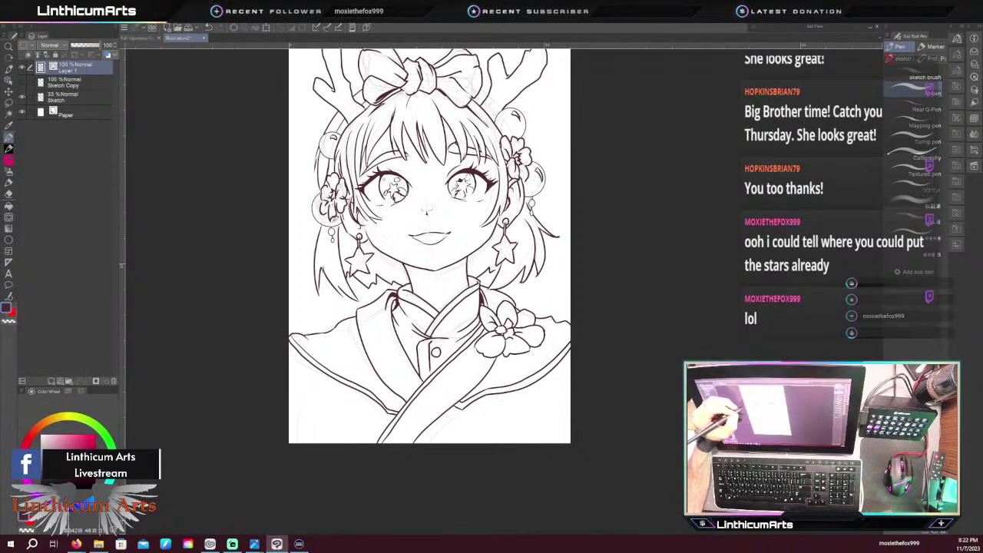
{"action": "left_click_drag", "start_coordinate": [347, 197], "coordinate": [349, 242]}
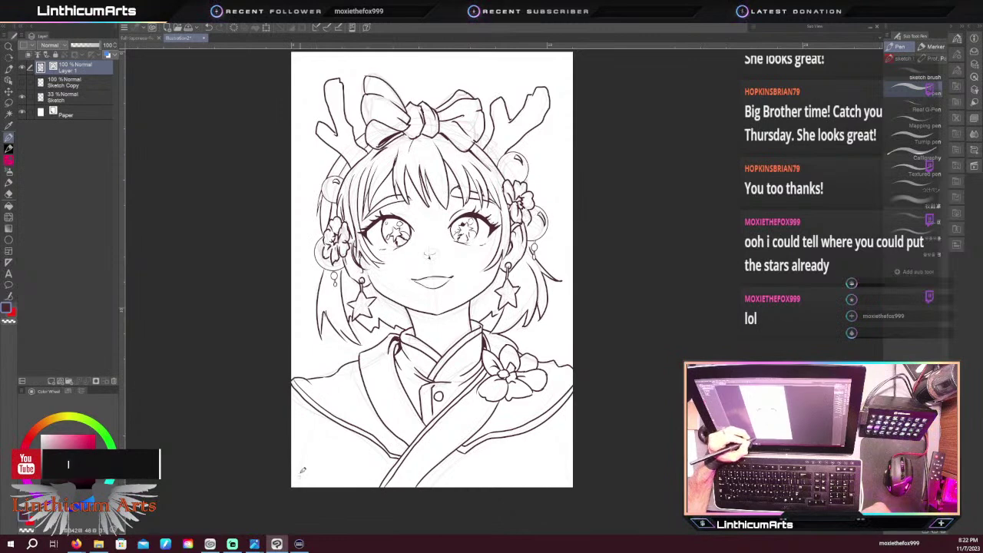
{"action": "left_click_drag", "start_coordinate": [304, 438], "coordinate": [301, 481]}
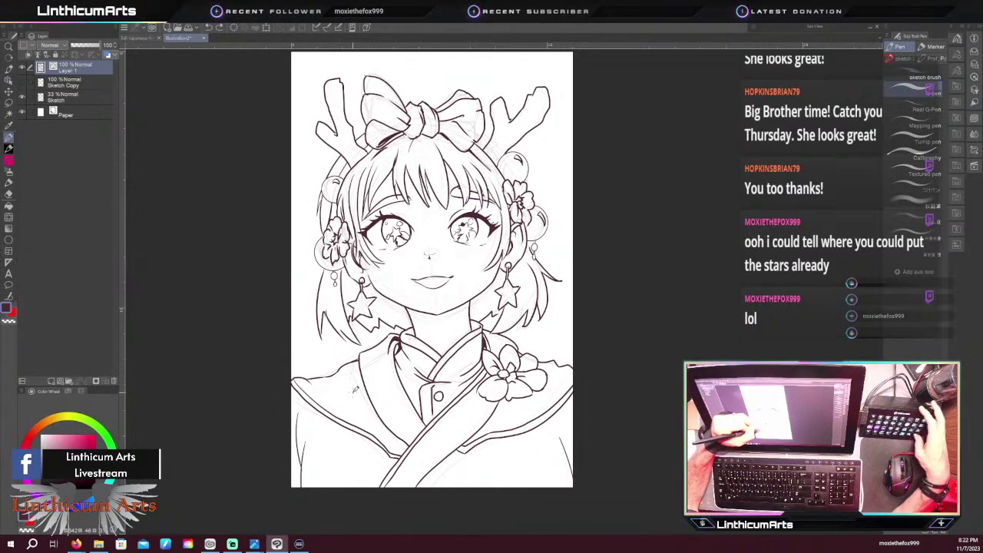
Sketch a hanging ornament with a knot, round bead and trailing cords beside the left lapel on the Sketch layer
{"action": "key", "text": "ctrl+plus"}
{"action": "left_click_drag", "start_coordinate": [355, 391], "coordinate": [391, 346]}
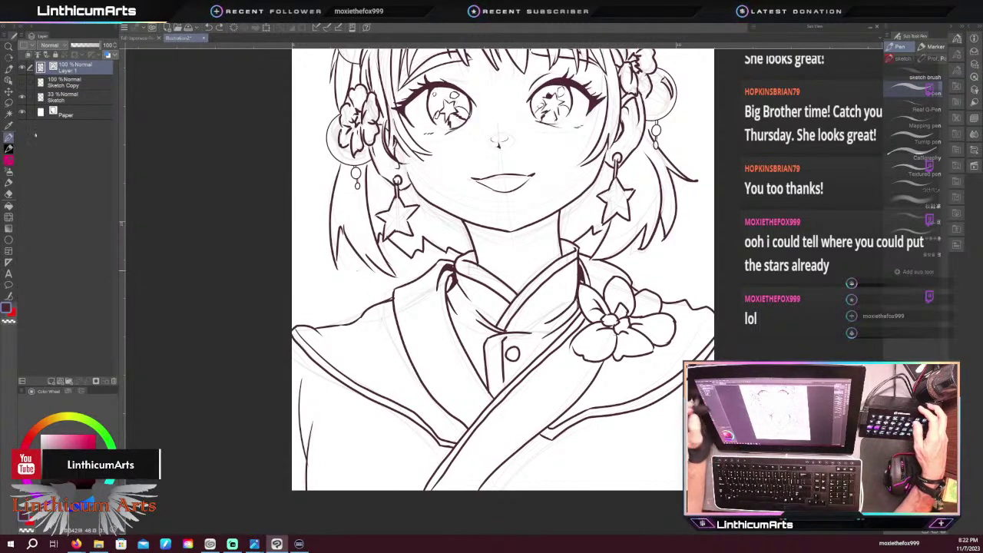
{"action": "left_click", "coordinate": [53, 84]}
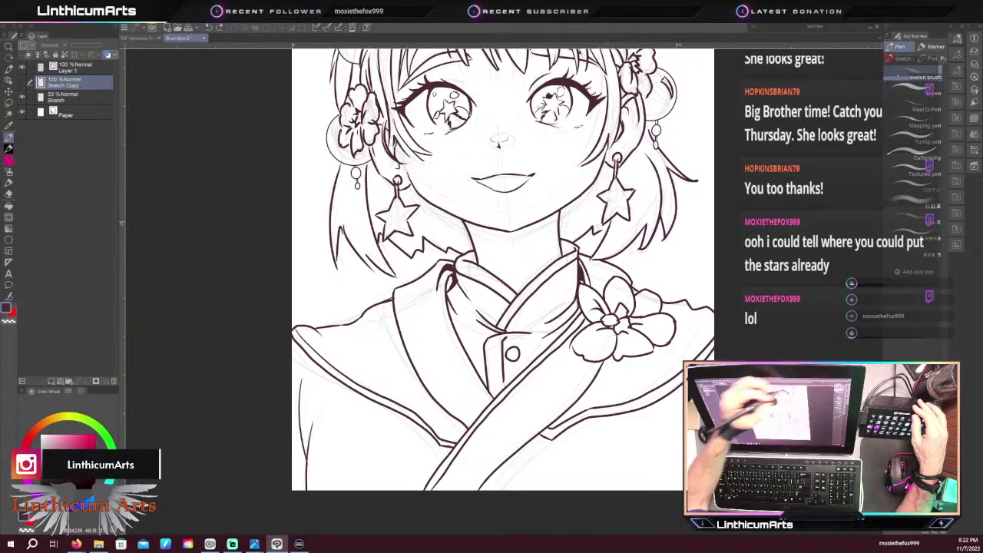
{"action": "left_click", "coordinate": [62, 97]}
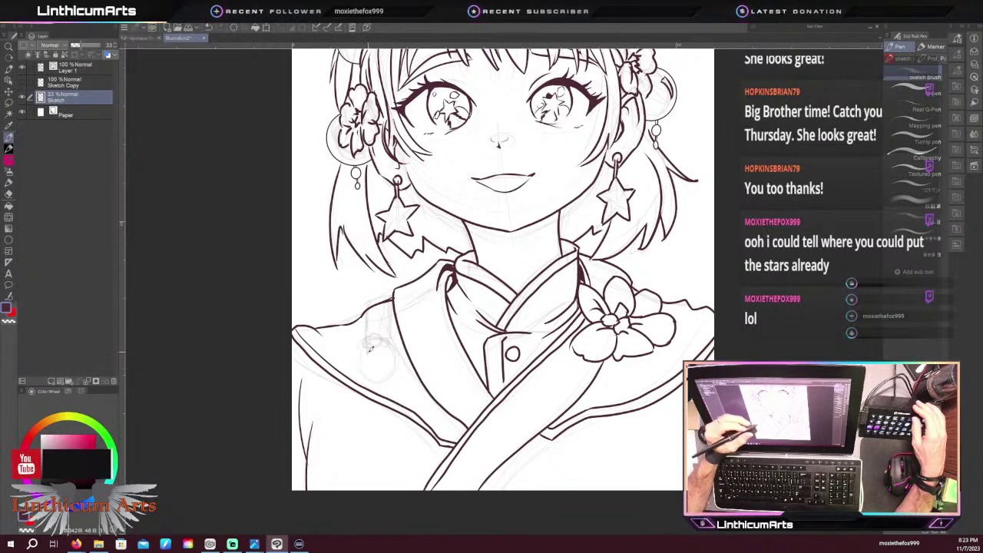
{"action": "left_click_drag", "start_coordinate": [370, 350], "coordinate": [391, 238]}
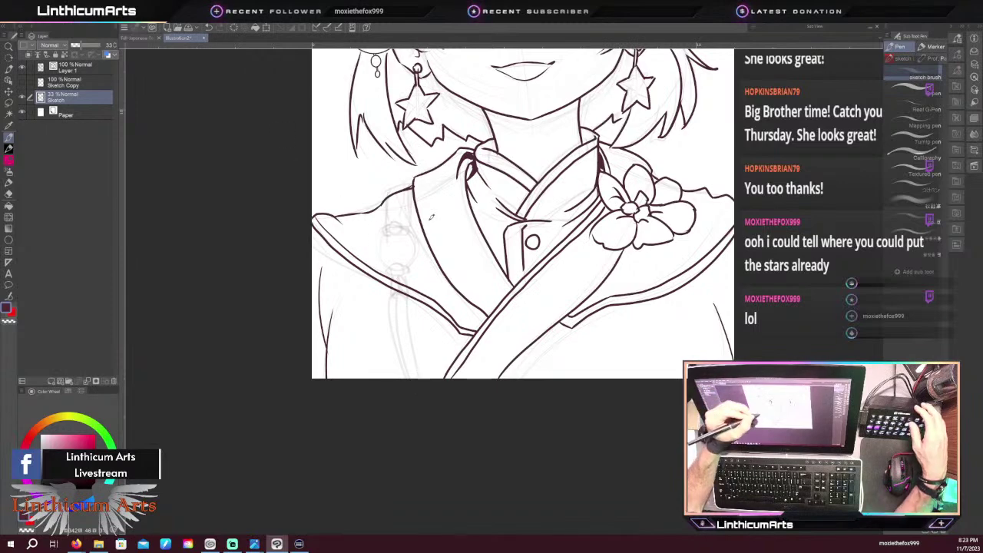
Examine the sketched hanging ornament and the robe's inked lines, then the portrait as a whole
{"action": "left_click_drag", "start_coordinate": [398, 326], "coordinate": [365, 378]}
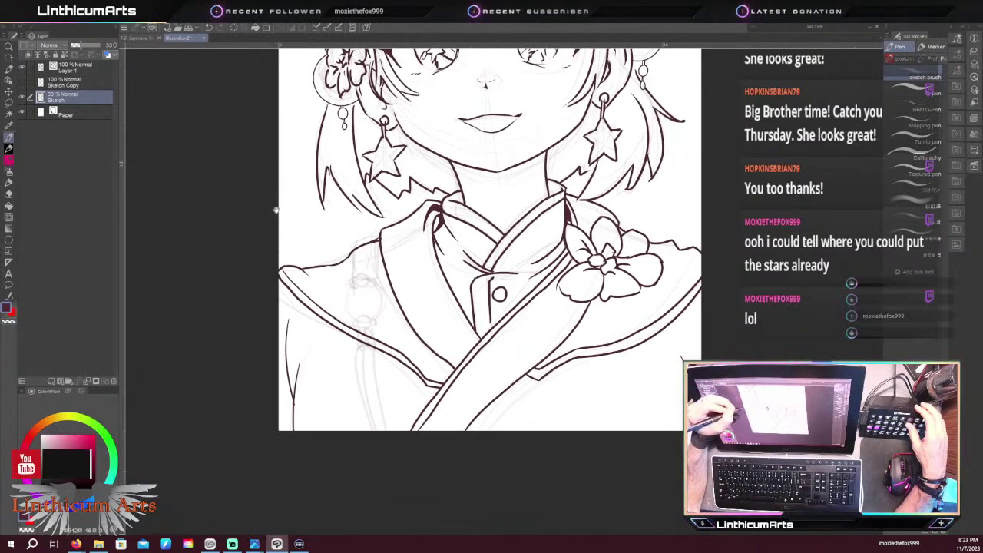
{"action": "left_click_drag", "start_coordinate": [321, 301], "coordinate": [370, 269]}
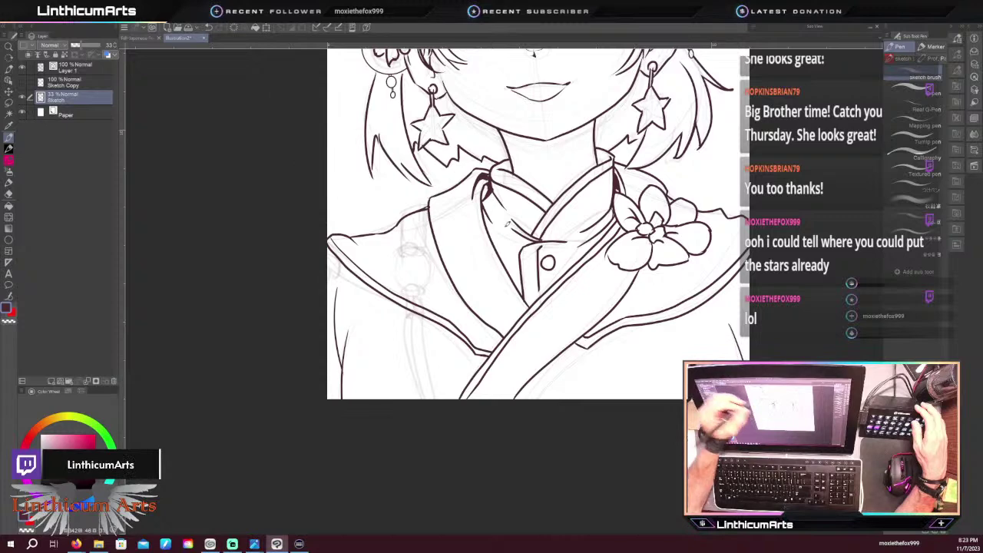
{"action": "left_click_drag", "start_coordinate": [743, 273], "coordinate": [542, 269]}
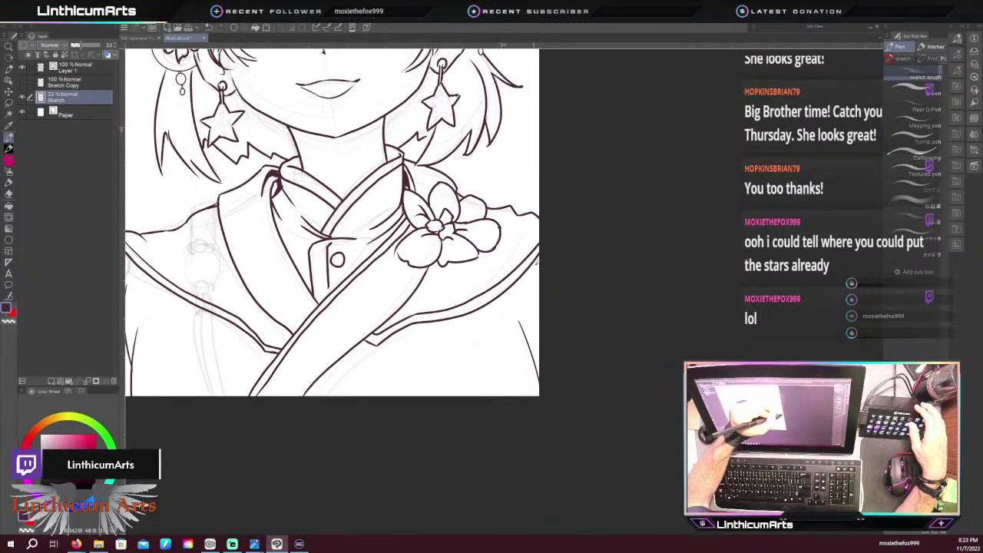
{"action": "mouse_move", "coordinate": [470, 166]}
{"action": "left_mouse_down"}
{"action": "mouse_move", "coordinate": [519, 134]}
{"action": "mouse_move", "coordinate": [537, 102]}
{"action": "left_mouse_up"}
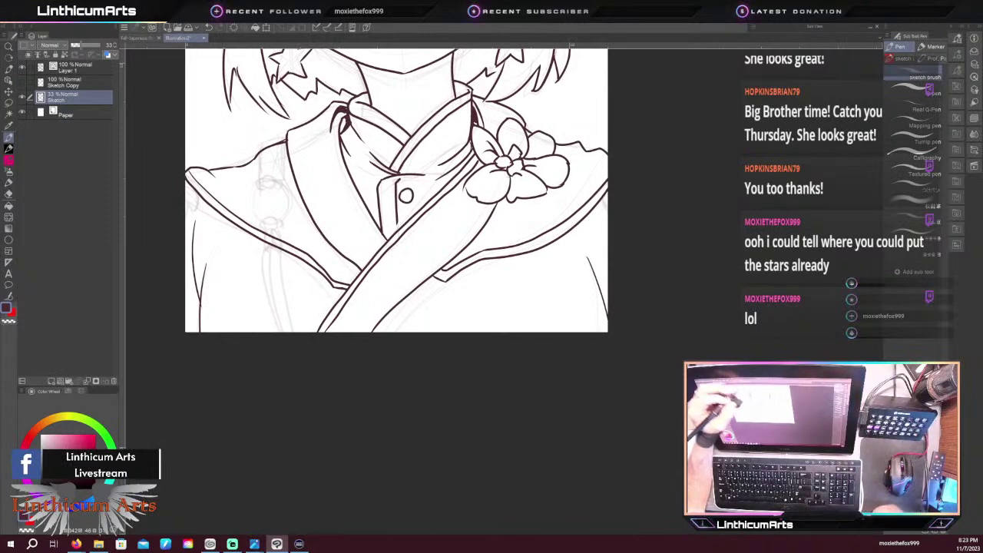
{"action": "left_click_drag", "start_coordinate": [328, 220], "coordinate": [371, 342]}
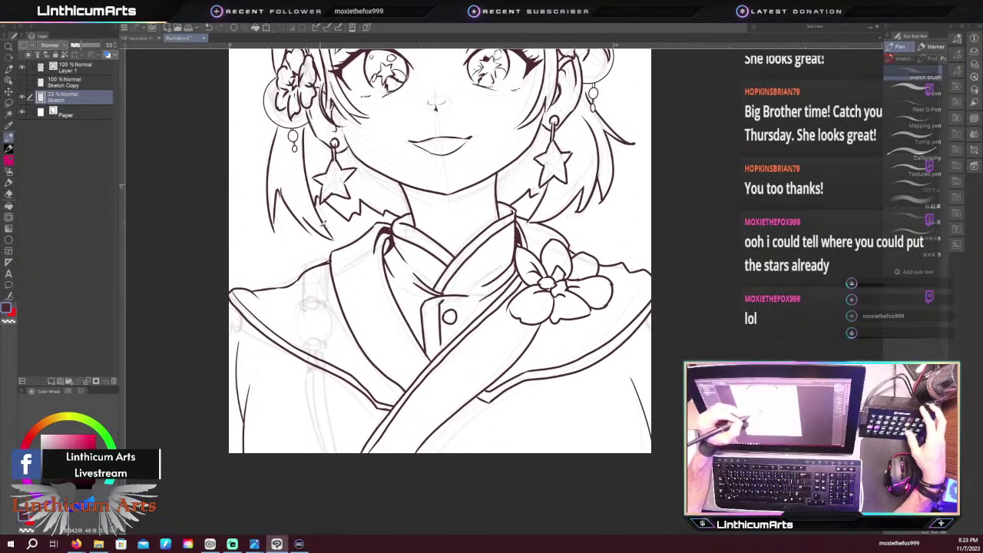
{"action": "key", "text": "ctrl+minus"}
{"action": "left_click_drag", "start_coordinate": [349, 281], "coordinate": [347, 246]}
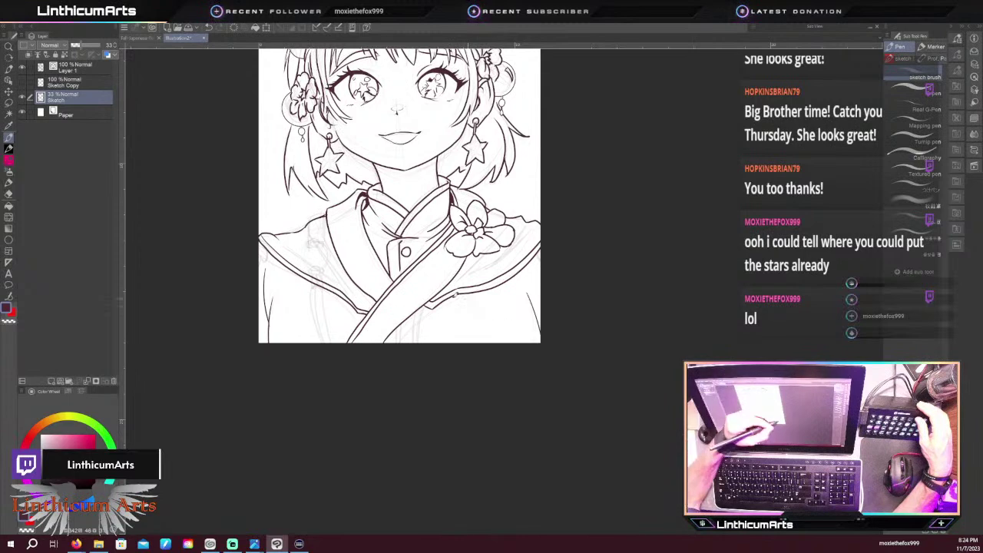
{"action": "left_click_drag", "start_coordinate": [274, 225], "coordinate": [310, 308]}
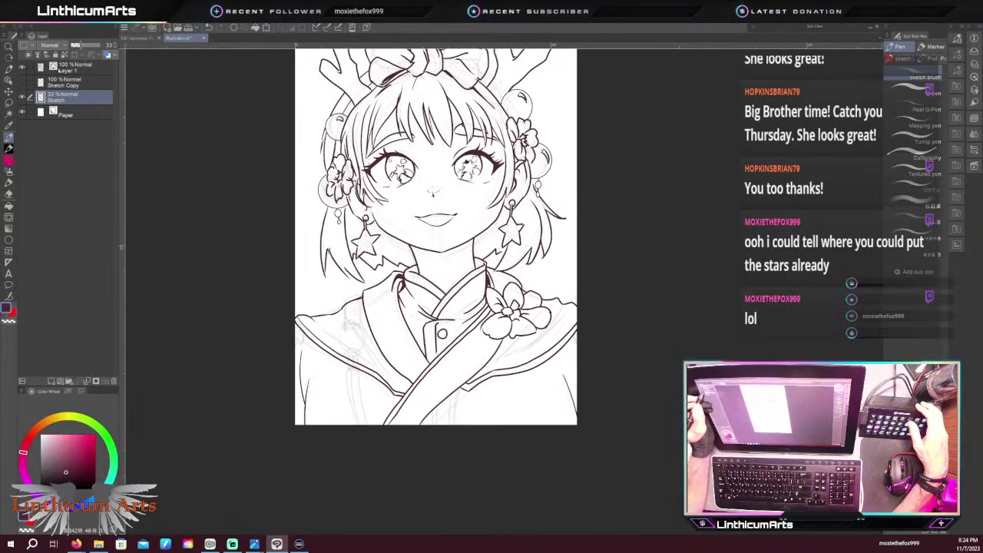
Rename Layer 1 as Lineart
{"action": "left_click", "coordinate": [75, 67]}
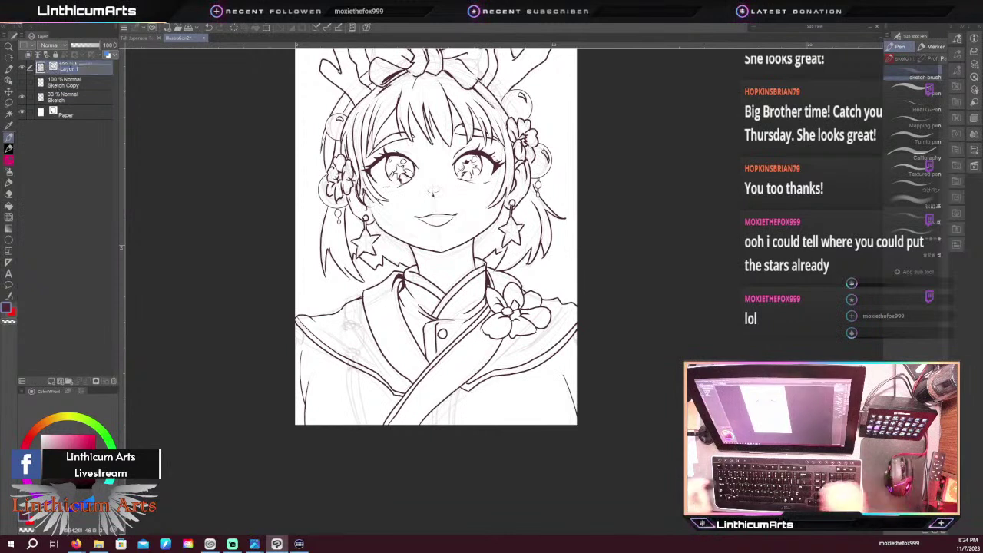
{"action": "type", "text": "Lineart"}
{"action": "key", "text": "Return"}
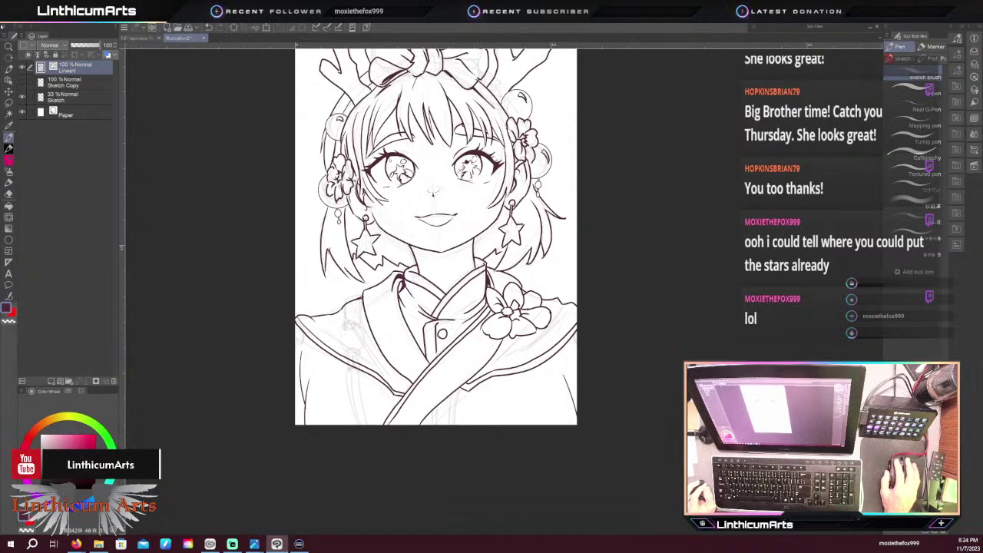
Save the illustration in Clip Studio format under the file name Xmas Doe Girl
{"action": "left_click", "coordinate": [6, 20]}
{"action": "left_click", "coordinate": [35, 85]}
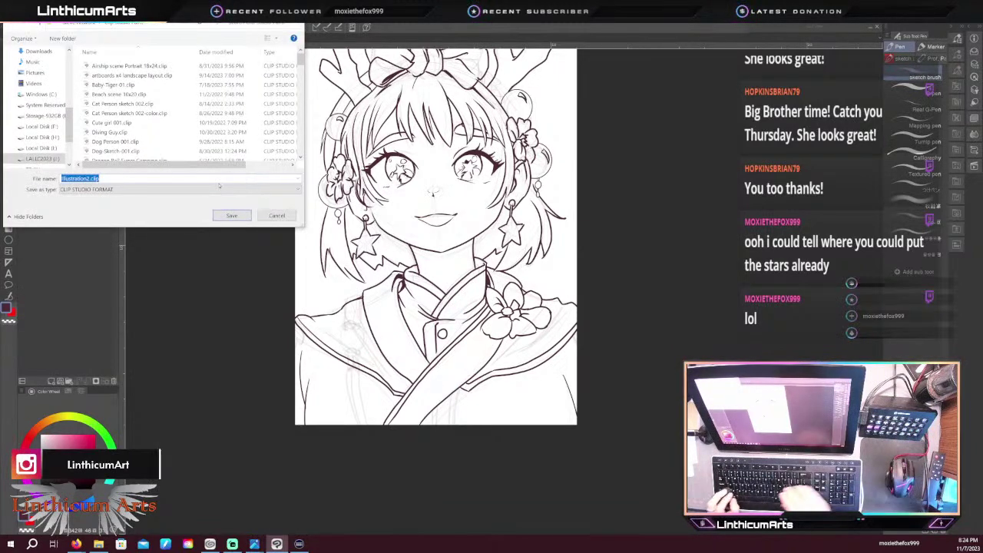
{"action": "type", "text": "XMA"}
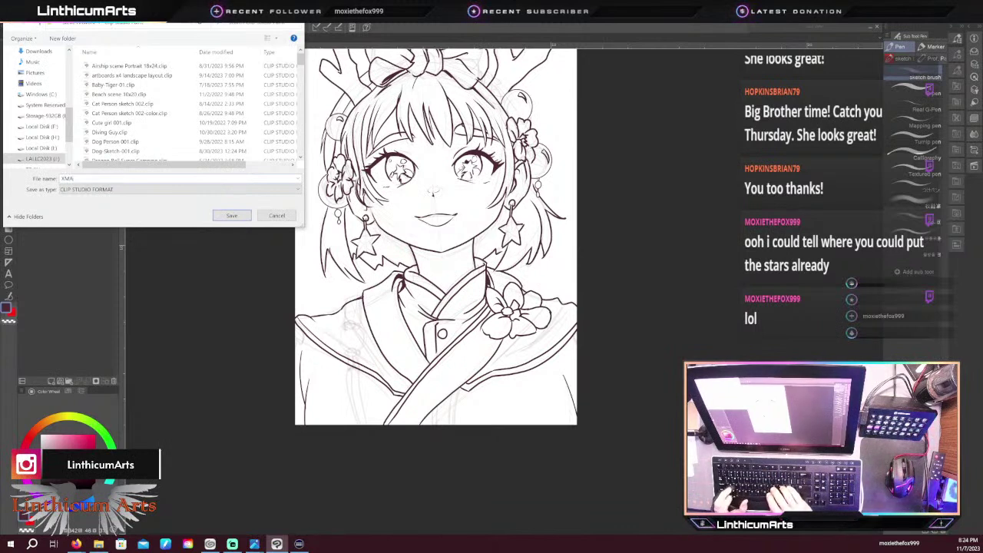
{"action": "type", "text": "s"}
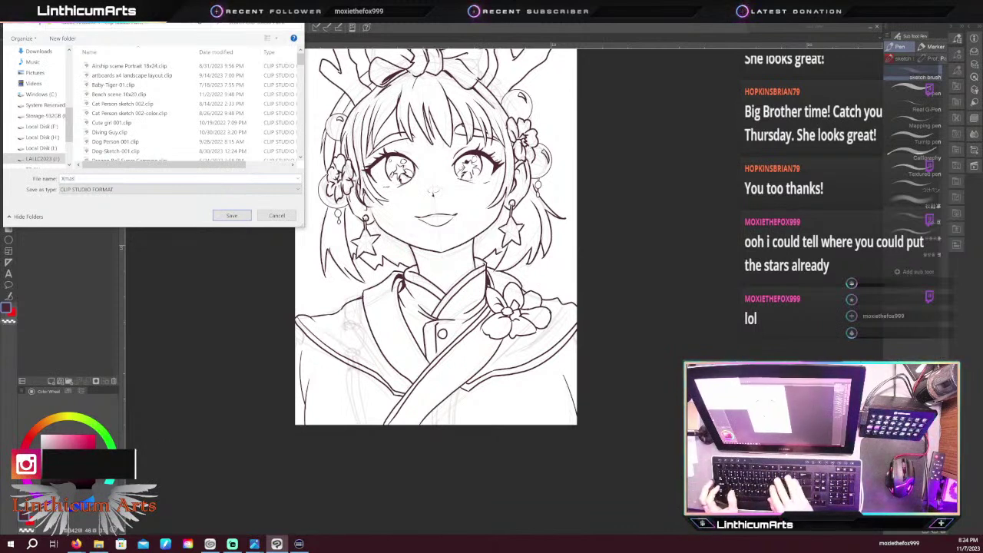
{"action": "type", "text": " Di"}
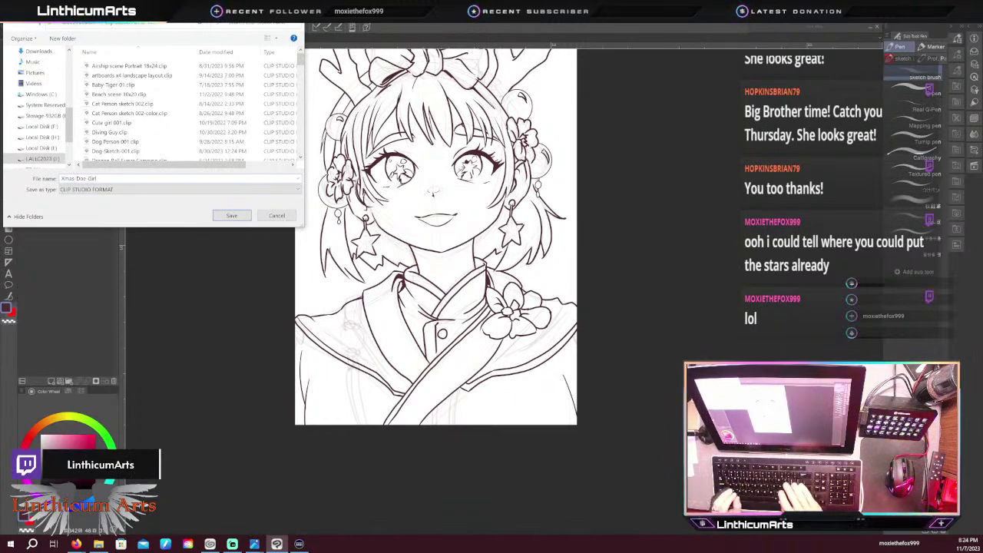
{"action": "type", "text": "e Girl"}
{"action": "key", "text": "Return"}
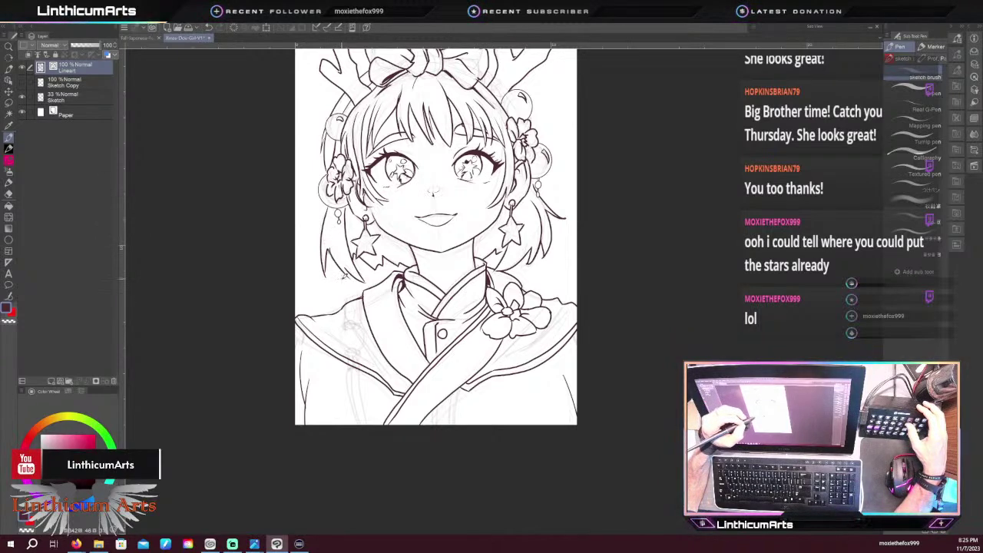
On the Lineart layer, ink the ornament's upper bead knot and the short strap hanging it from the shoulder, cleaning up overlapping lines
{"action": "scroll", "coordinate": [307, 279], "scroll_direction": "up", "scroll_amount": 1}
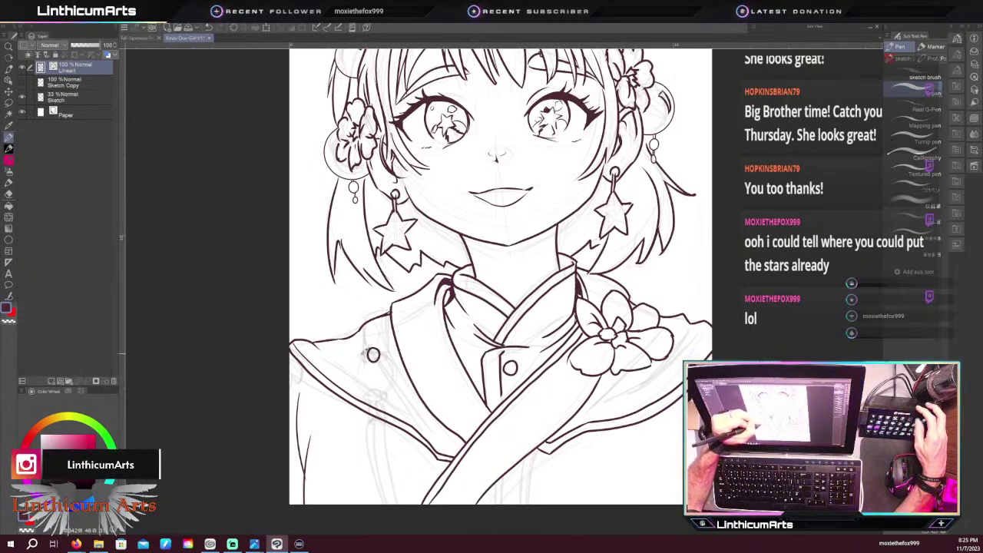
{"action": "left_click_drag", "start_coordinate": [377, 347], "coordinate": [385, 358]}
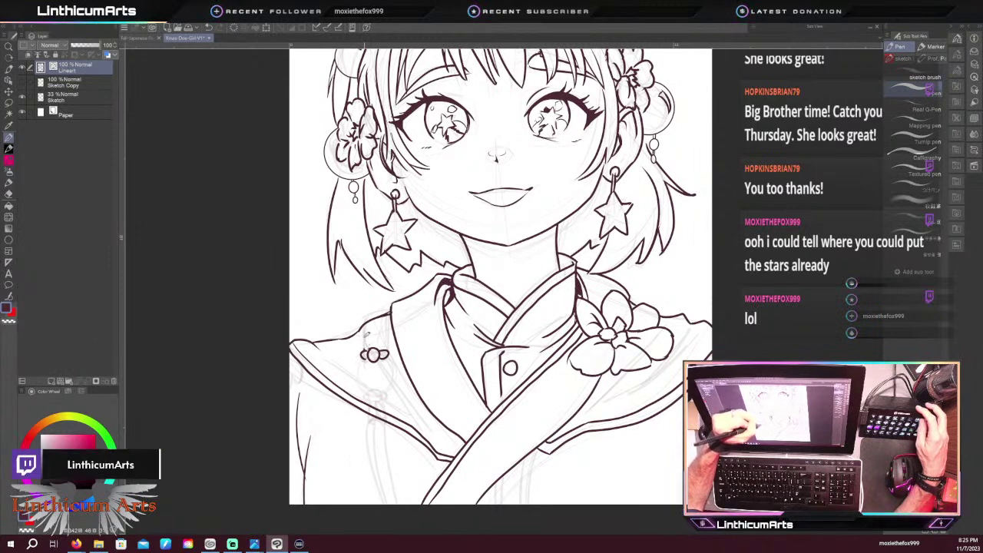
{"action": "left_click_drag", "start_coordinate": [365, 322], "coordinate": [392, 305]}
{"action": "left_click_drag", "start_coordinate": [388, 346], "coordinate": [391, 310]}
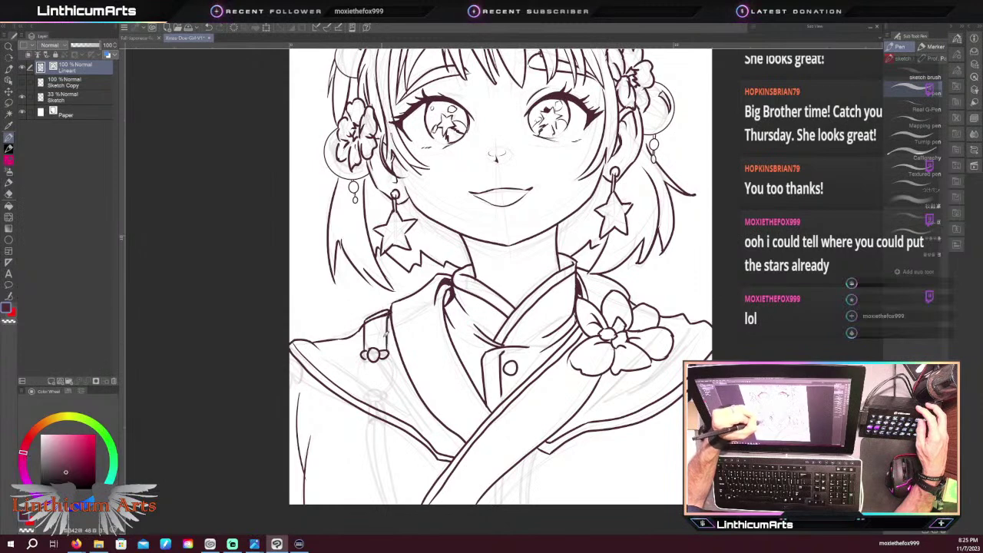
{"action": "key", "text": "e"}
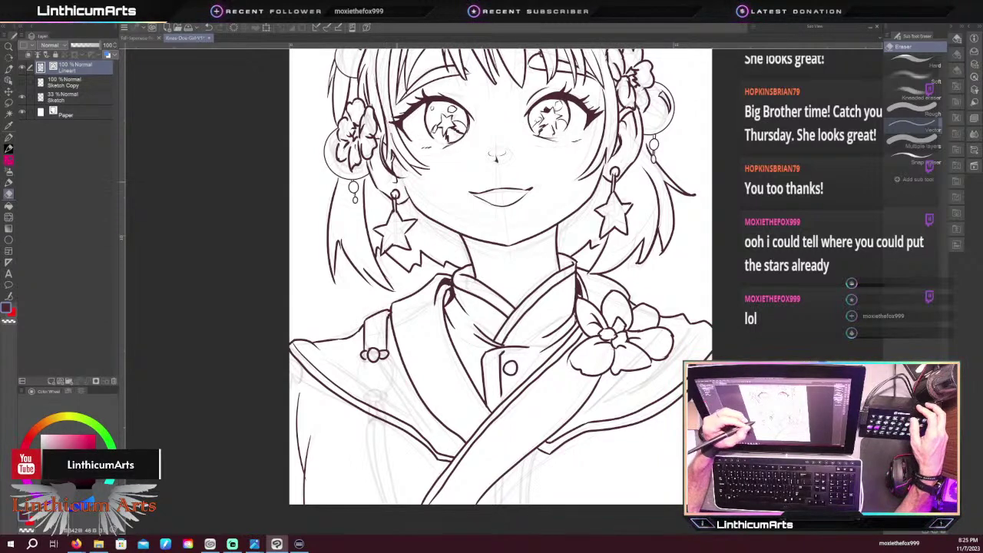
{"action": "key", "text": "p"}
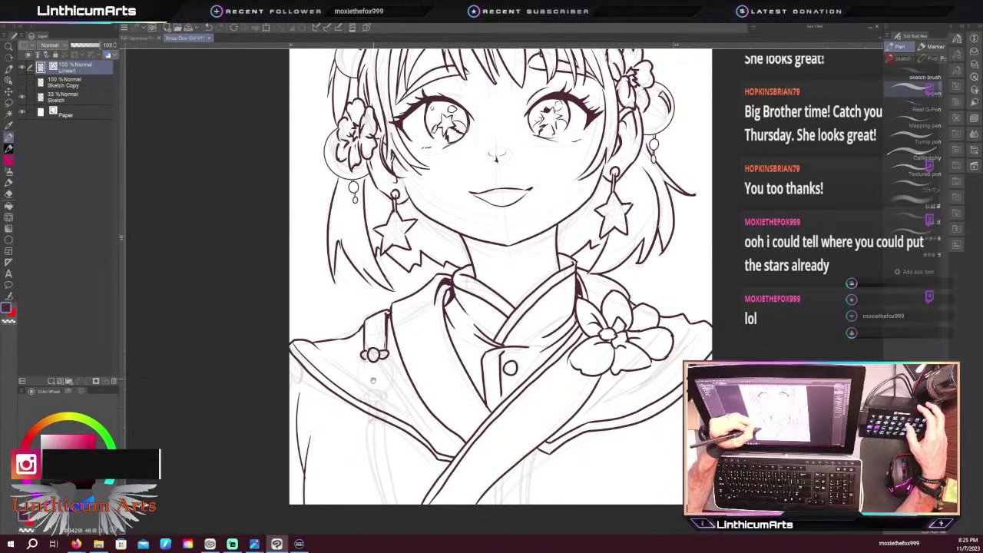
Ink the ornament's lower bead knot and the double-lined ring joining it to the upper knot, tidying the overlaps
{"action": "left_click_drag", "start_coordinate": [373, 379], "coordinate": [366, 298]}
{"action": "key", "text": "ctrl+plus"}
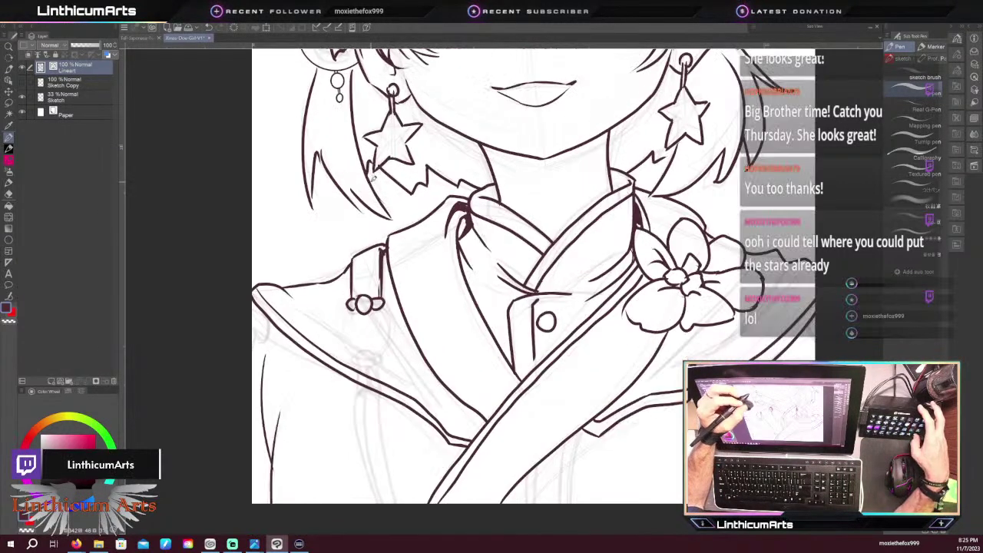
{"action": "mouse_move", "coordinate": [351, 342]}
{"action": "left_mouse_down"}
{"action": "mouse_move", "coordinate": [358, 282]}
{"action": "mouse_move", "coordinate": [380, 285]}
{"action": "mouse_move", "coordinate": [380, 302]}
{"action": "left_mouse_up"}
{"action": "key", "text": "ctrl+z"}
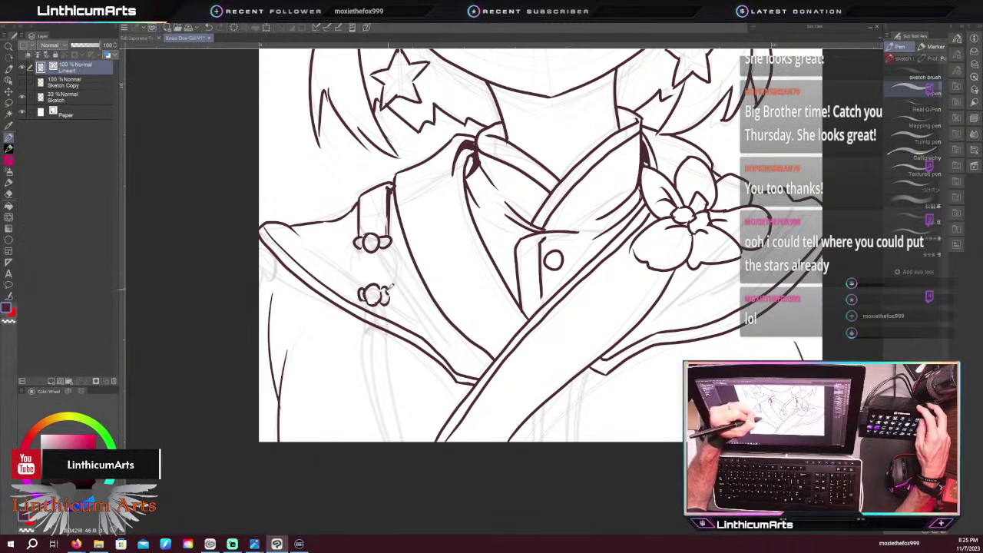
{"action": "left_click_drag", "start_coordinate": [392, 282], "coordinate": [391, 244]}
{"action": "mouse_move", "coordinate": [401, 281]}
{"action": "left_mouse_down"}
{"action": "mouse_move", "coordinate": [394, 247]}
{"action": "mouse_move", "coordinate": [361, 295]}
{"action": "left_mouse_up"}
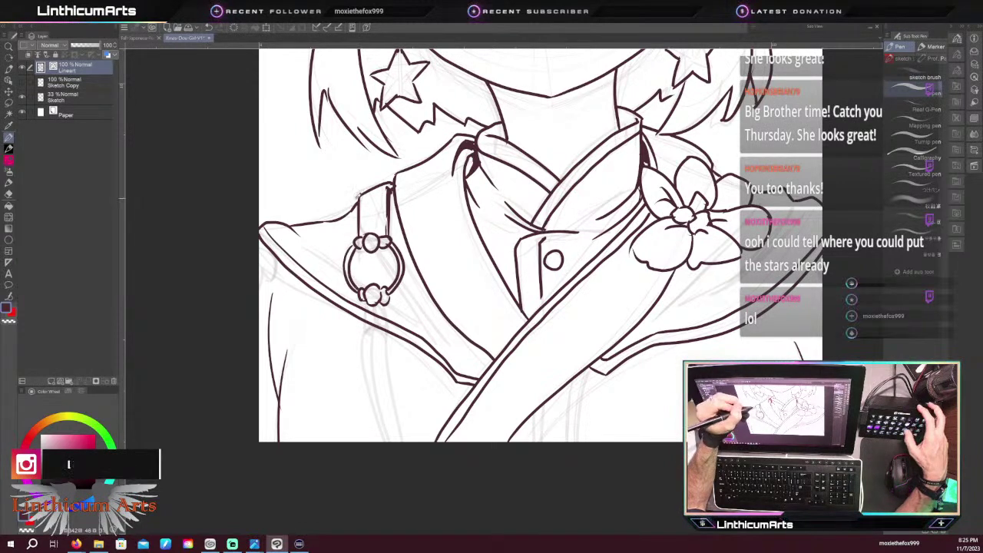
{"action": "key", "text": "e"}
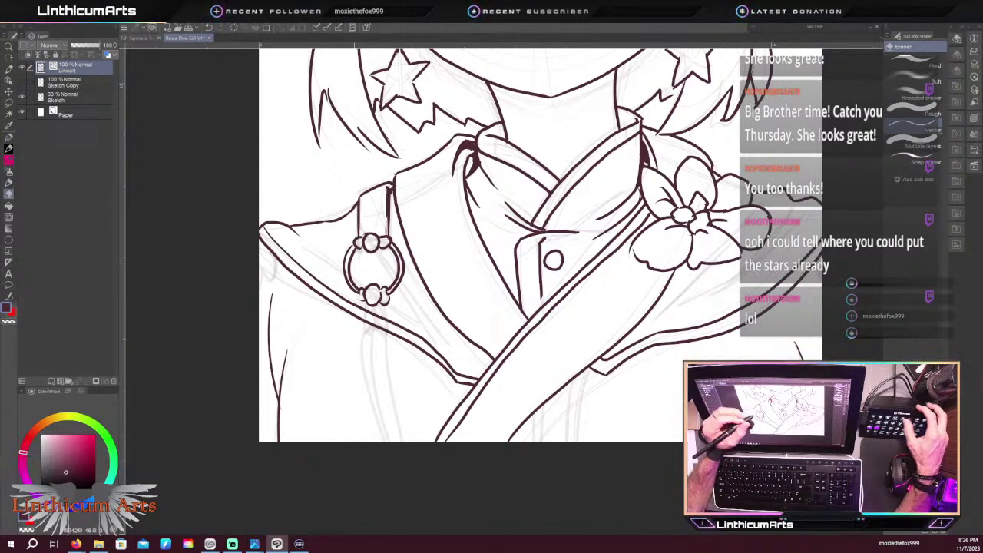
{"action": "key", "text": "p"}
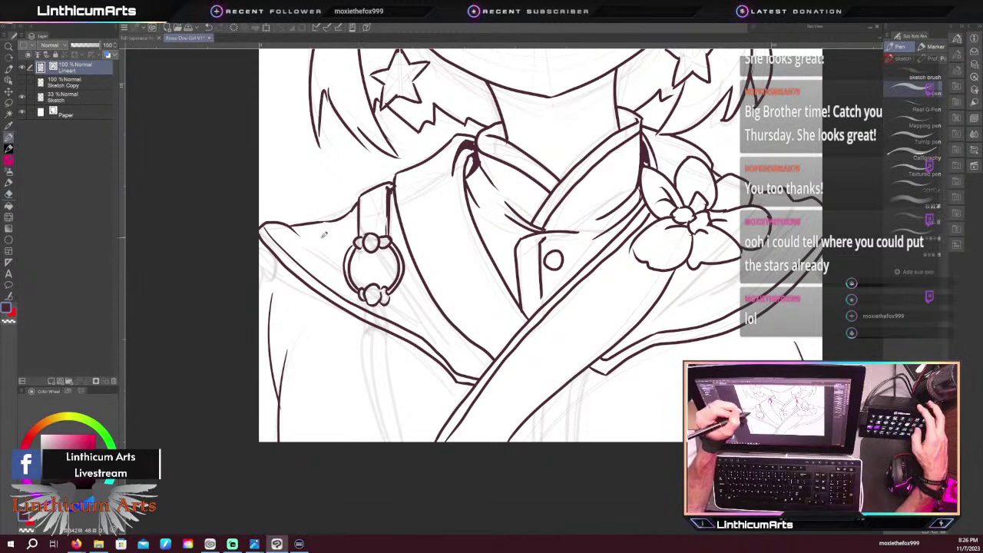
Ink the short notched ribbon tails below the ornament's lower knot and darken the gap between them
{"action": "left_click_drag", "start_coordinate": [331, 240], "coordinate": [333, 177]}
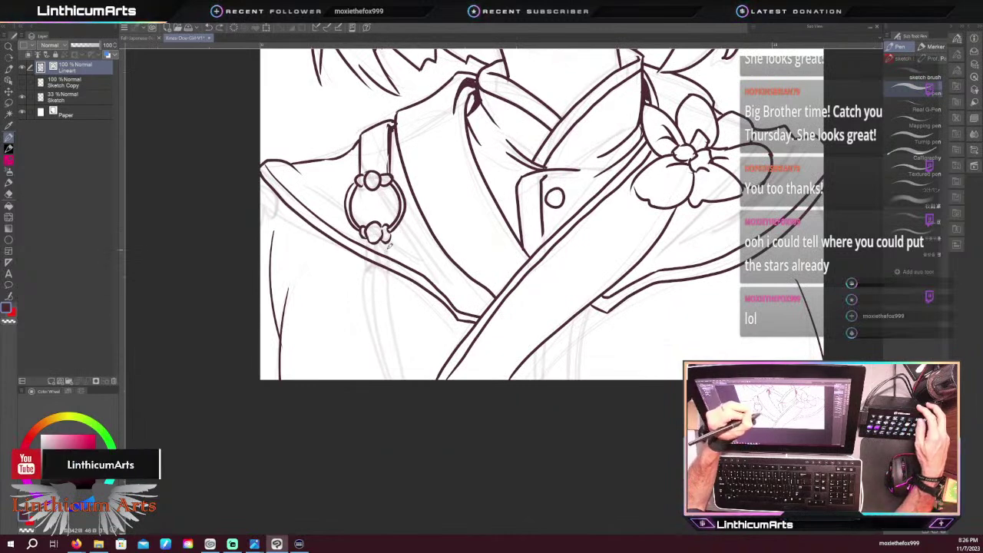
{"action": "left_click_drag", "start_coordinate": [389, 246], "coordinate": [391, 278]}
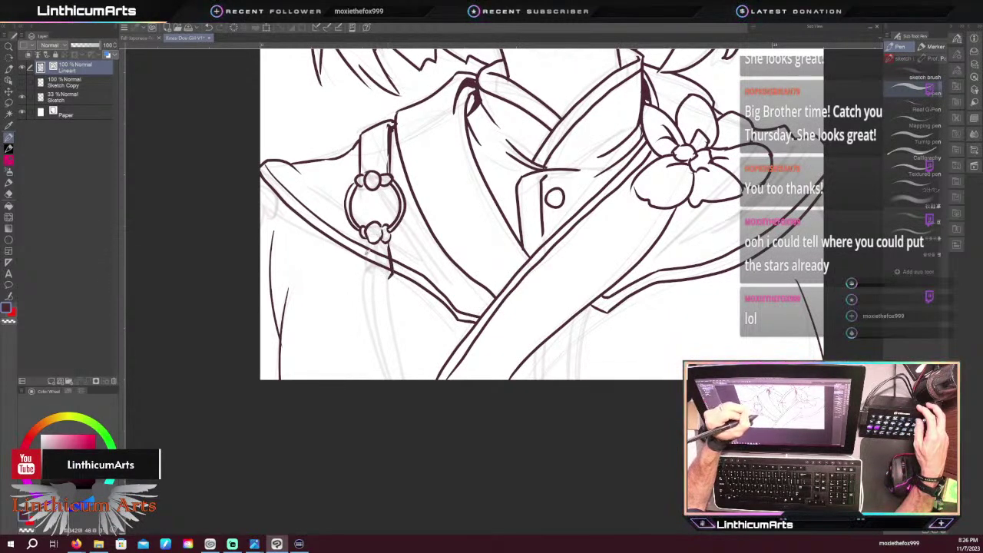
{"action": "left_click_drag", "start_coordinate": [369, 239], "coordinate": [366, 278]}
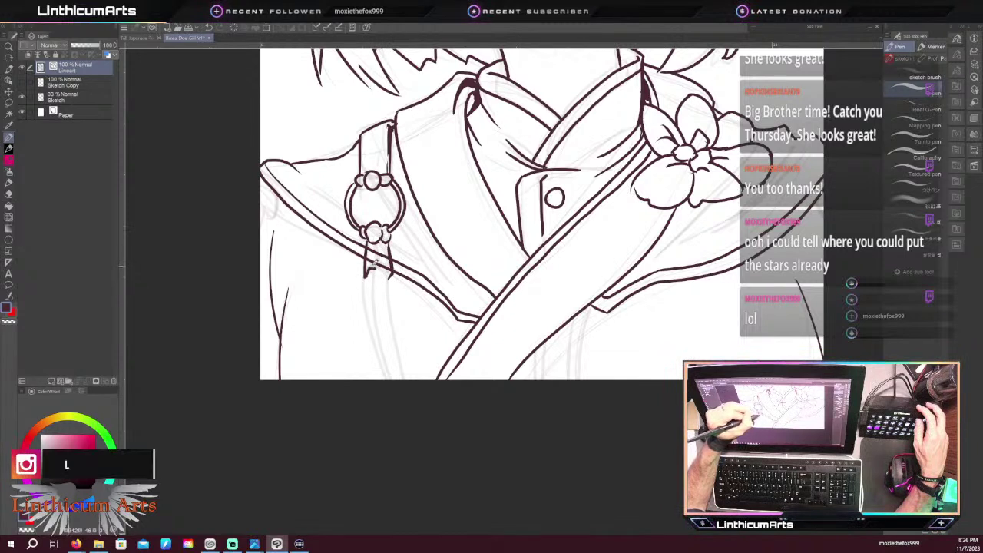
{"action": "left_click_drag", "start_coordinate": [381, 241], "coordinate": [375, 255]}
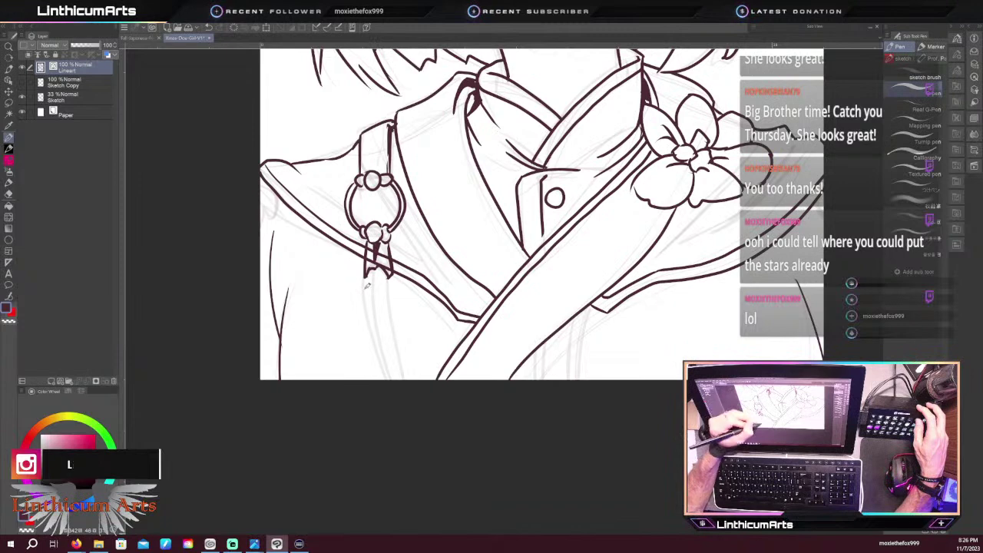
Ink the long cords trailing from the ribbon tails to the canvas's lower edge and erase the robe trim lines crossing the ornament
{"action": "left_click_drag", "start_coordinate": [366, 268], "coordinate": [378, 369]}
{"action": "key", "text": "ctrl+z"}
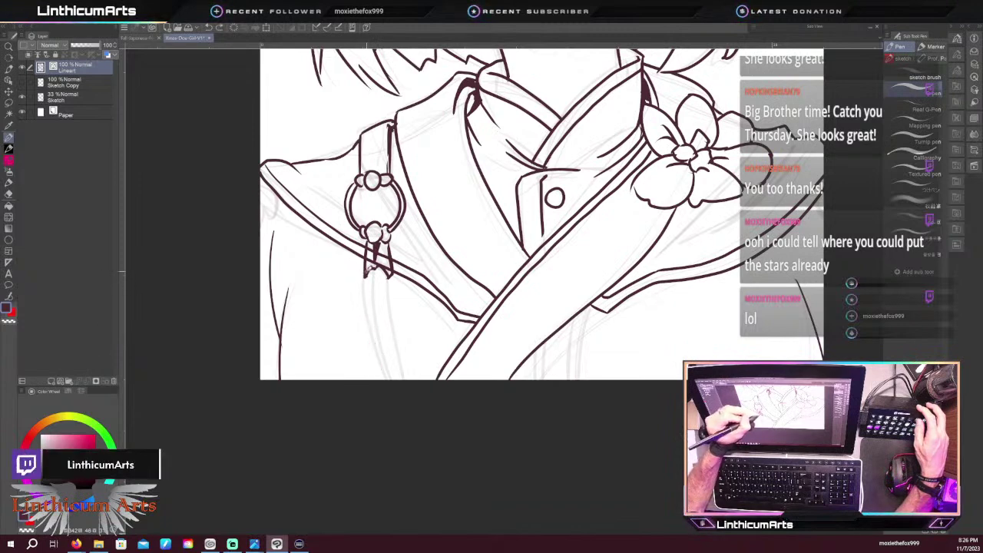
{"action": "left_click_drag", "start_coordinate": [365, 275], "coordinate": [379, 377]}
{"action": "left_click_drag", "start_coordinate": [386, 273], "coordinate": [408, 379]}
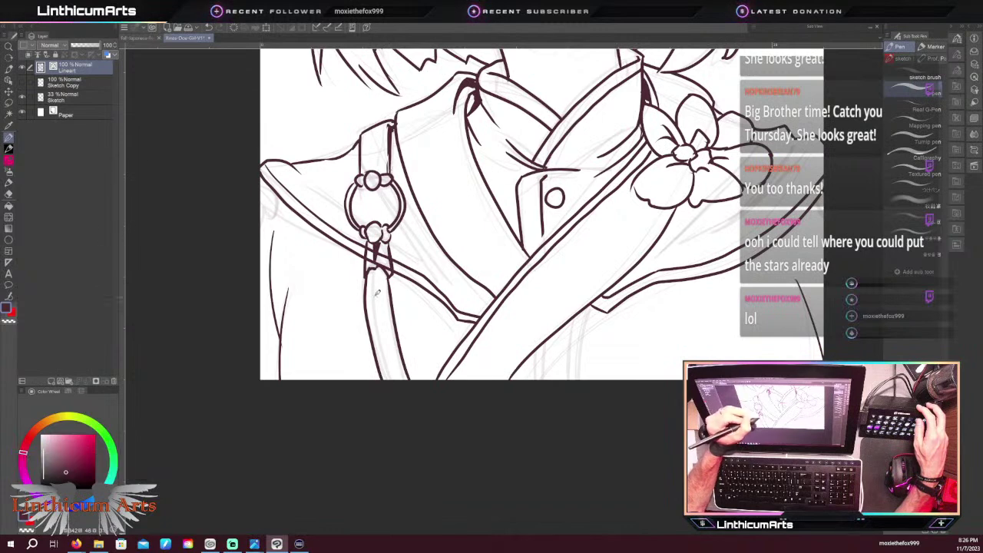
{"action": "left_click_drag", "start_coordinate": [375, 275], "coordinate": [385, 380]}
{"action": "key", "text": "ctrl+z"}
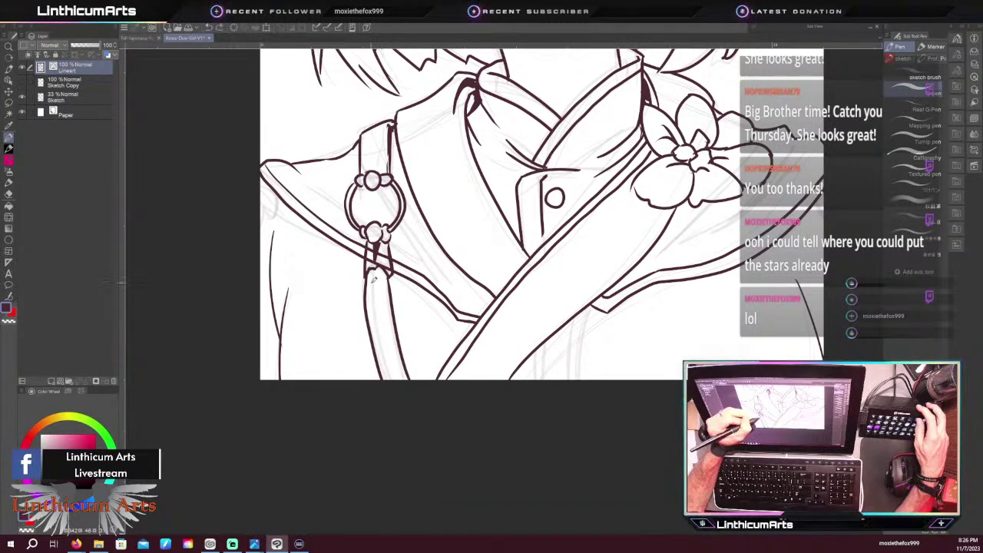
{"action": "left_click_drag", "start_coordinate": [375, 275], "coordinate": [380, 358]}
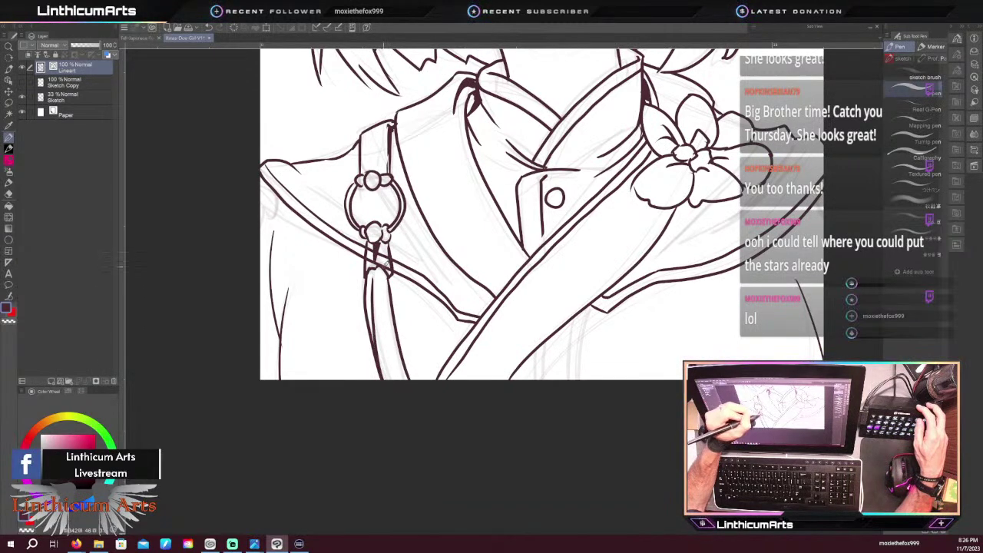
{"action": "key", "text": "e"}
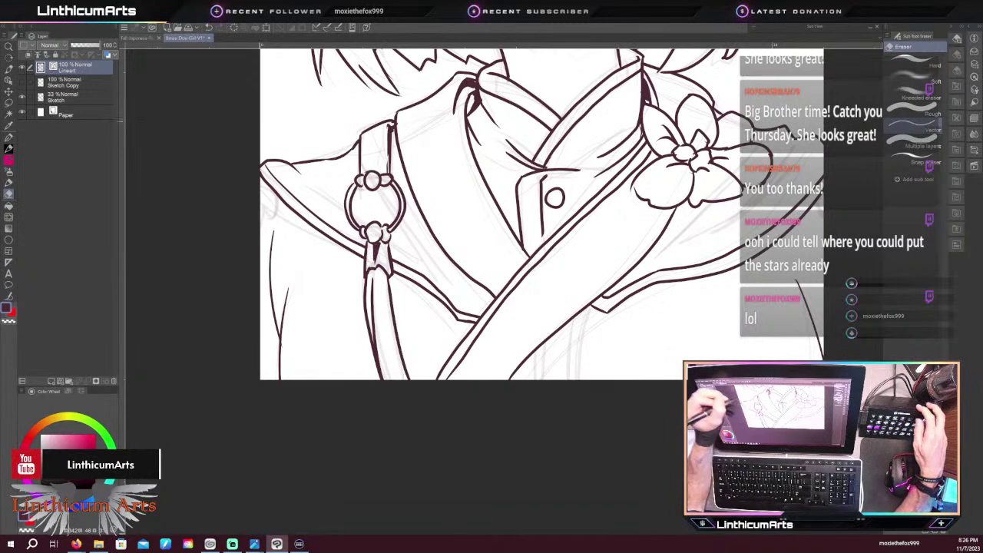
{"action": "key", "text": "ctrl+minus"}
{"action": "left_click_drag", "start_coordinate": [313, 255], "coordinate": [340, 375]}
{"action": "key", "text": "ctrl+minus"}
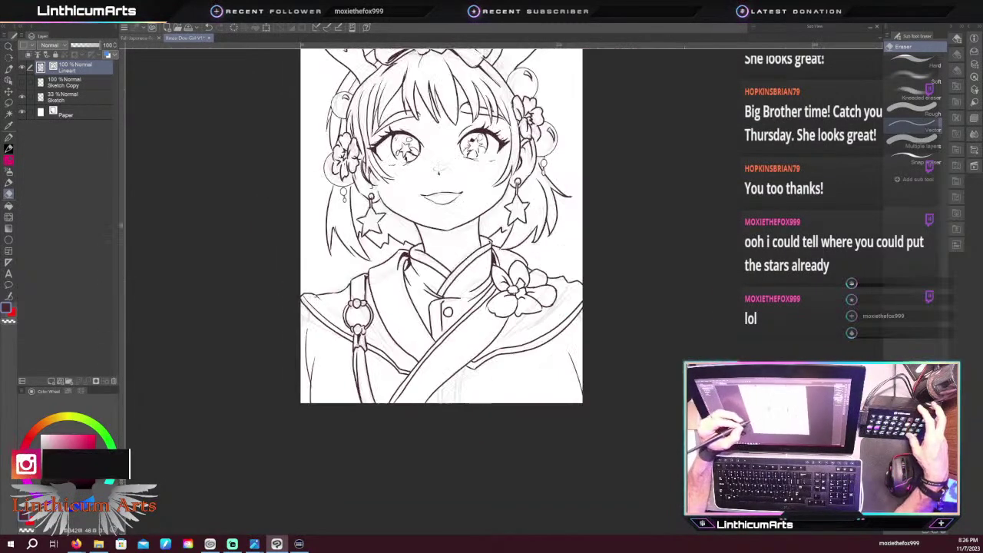
{"action": "left_click_drag", "start_coordinate": [428, 292], "coordinate": [434, 313]}
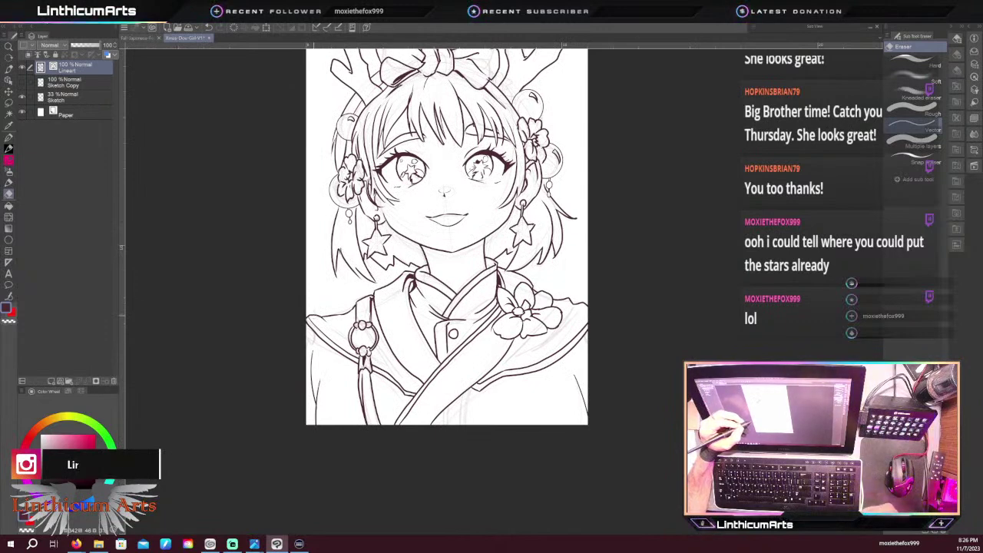
Ink the small notched folds under the robe's shoulder trim at both side edges of the canvas and tidy the overlaps
{"action": "key", "text": "ctrl+plus"}
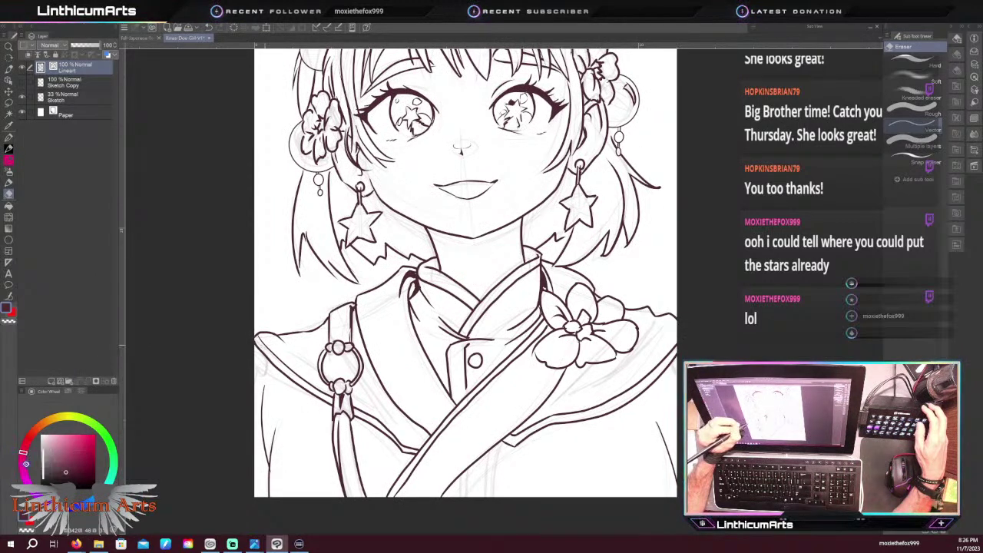
{"action": "key", "text": "p"}
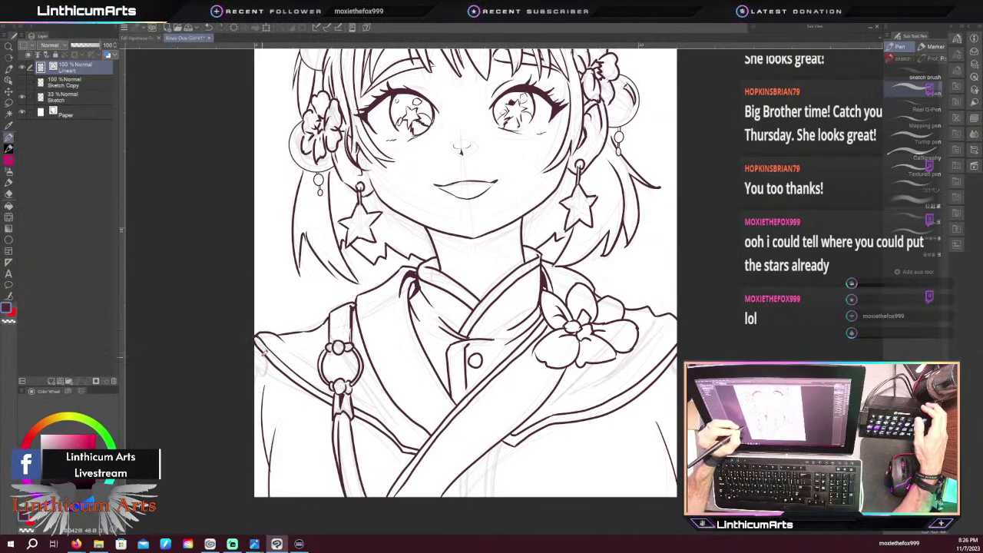
{"action": "left_click_drag", "start_coordinate": [265, 360], "coordinate": [255, 373]}
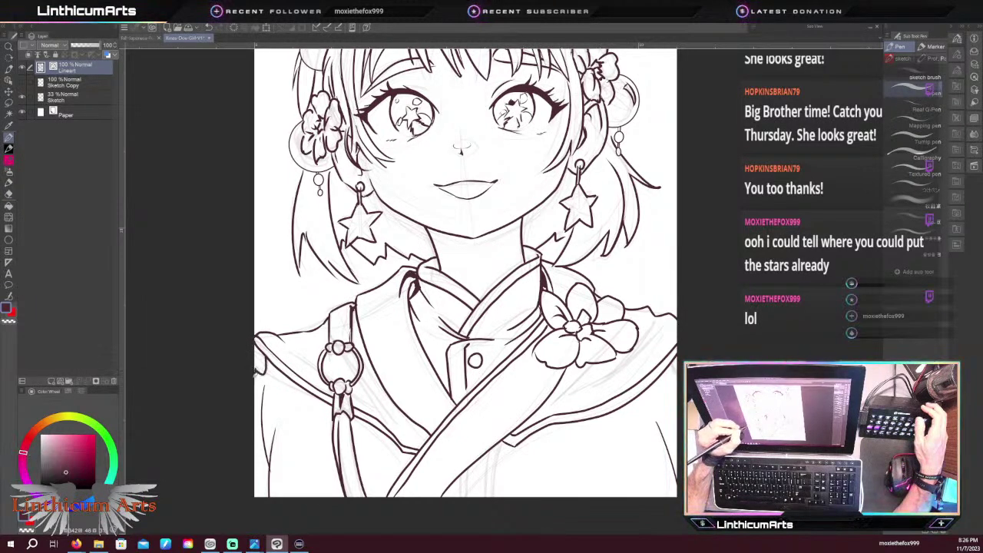
{"action": "key", "text": "e"}
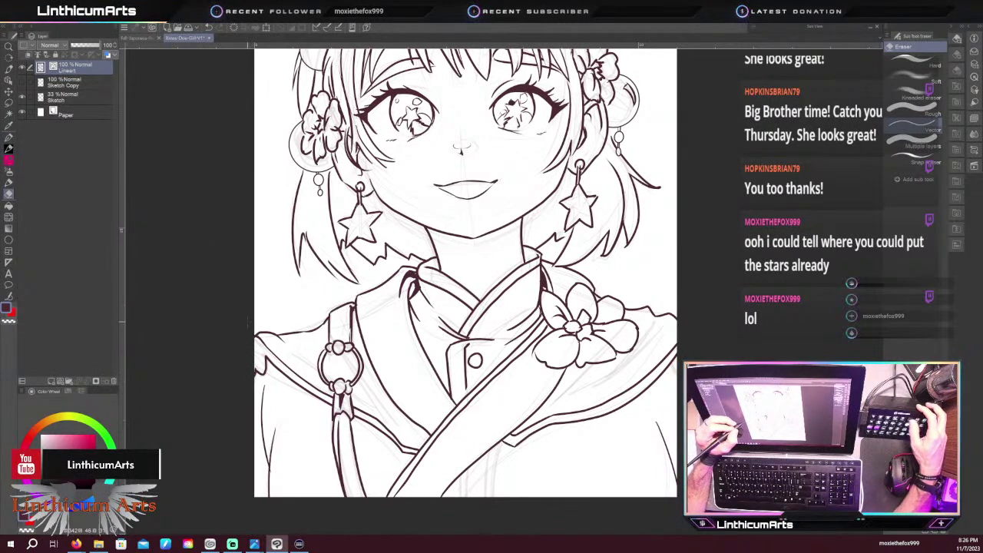
{"action": "key", "text": "p"}
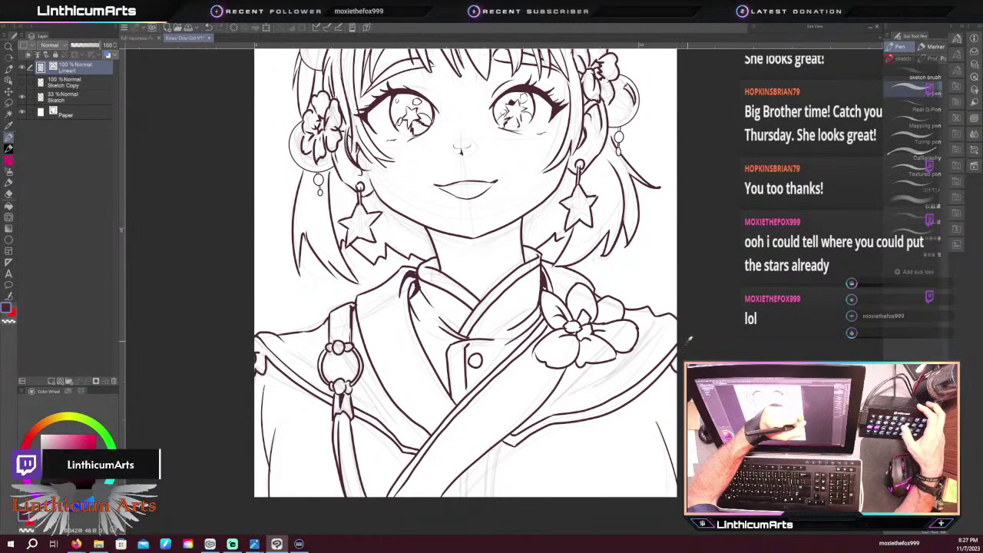
{"action": "key", "text": "e"}
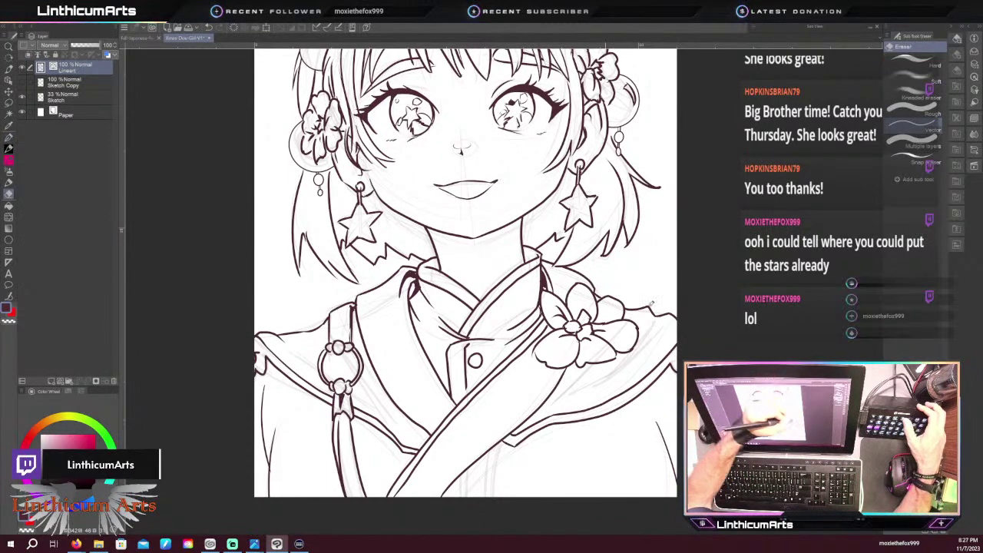
{"action": "key", "text": "p"}
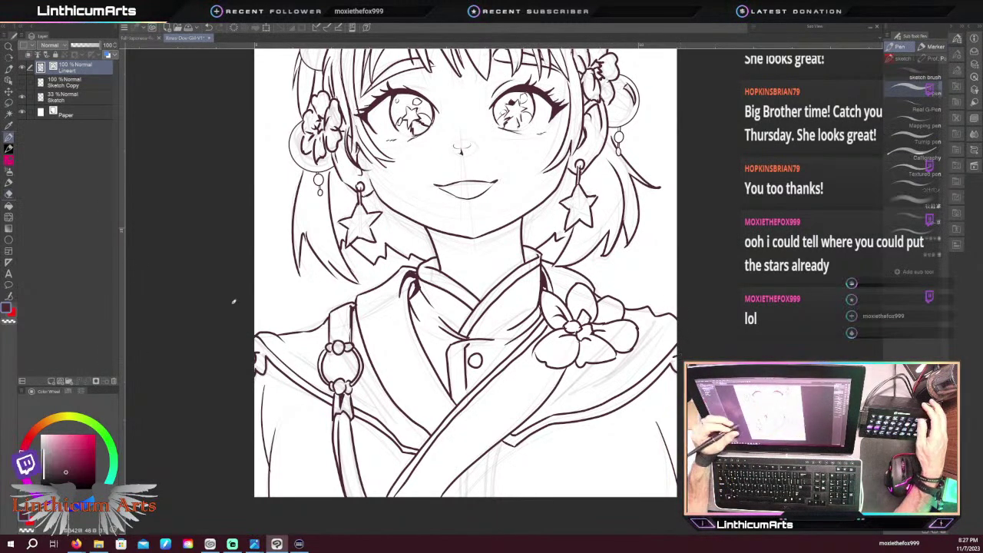
Ink the vertical robe opening lines below the crossed lapel and erase the parts that run over the lapel
{"action": "key", "text": "ctrl+minus"}
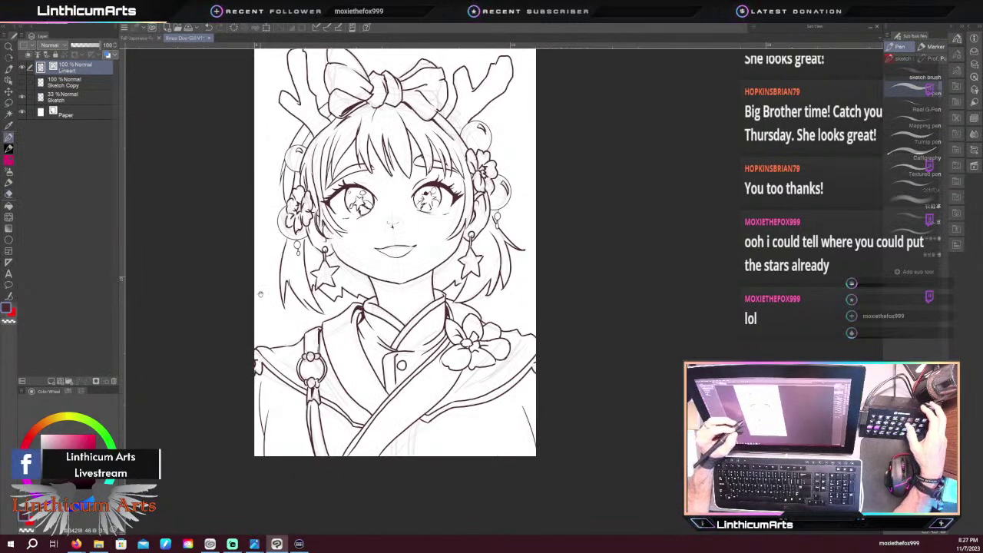
{"action": "left_click_drag", "start_coordinate": [261, 294], "coordinate": [248, 265]}
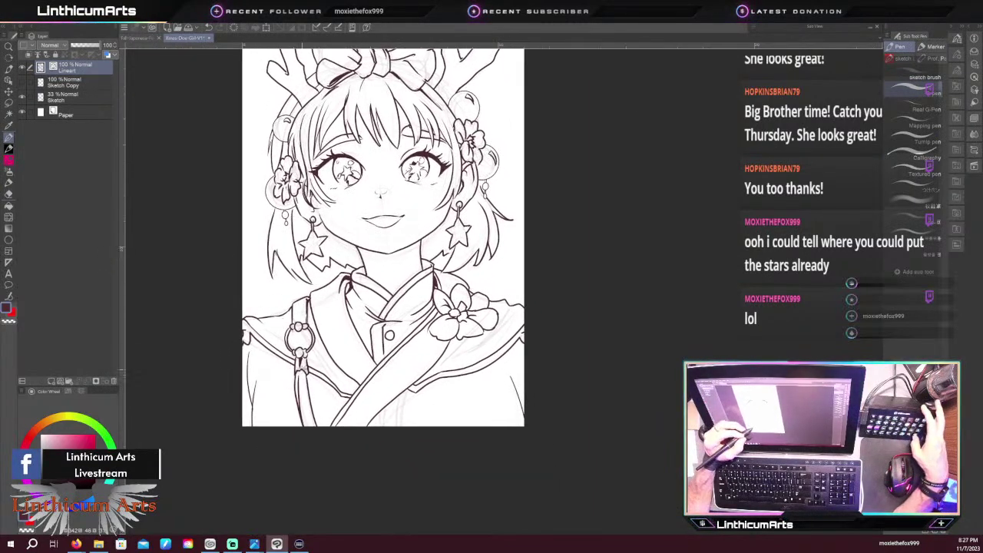
{"action": "key", "text": "ctrl+plus"}
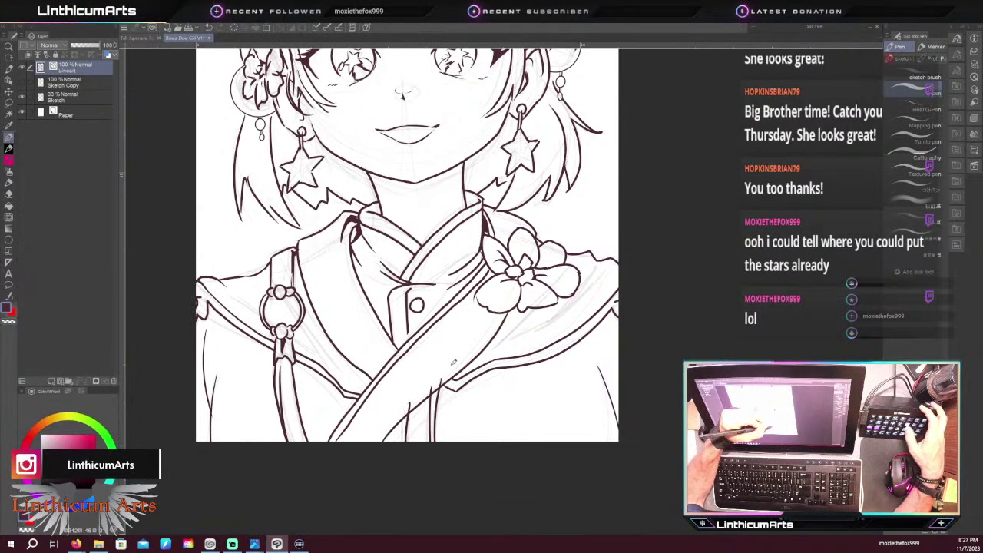
{"action": "key", "text": "e"}
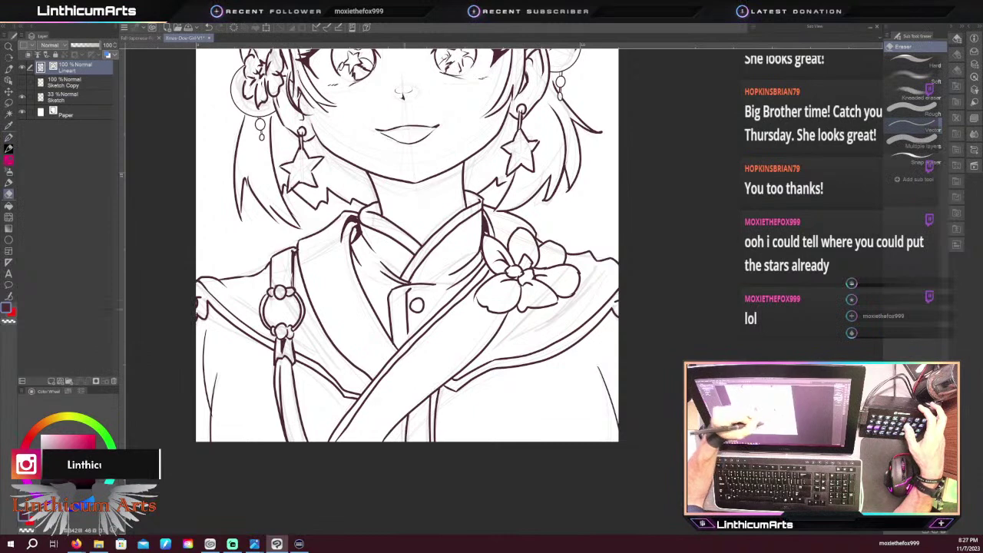
{"action": "key", "text": "ctrl+minus"}
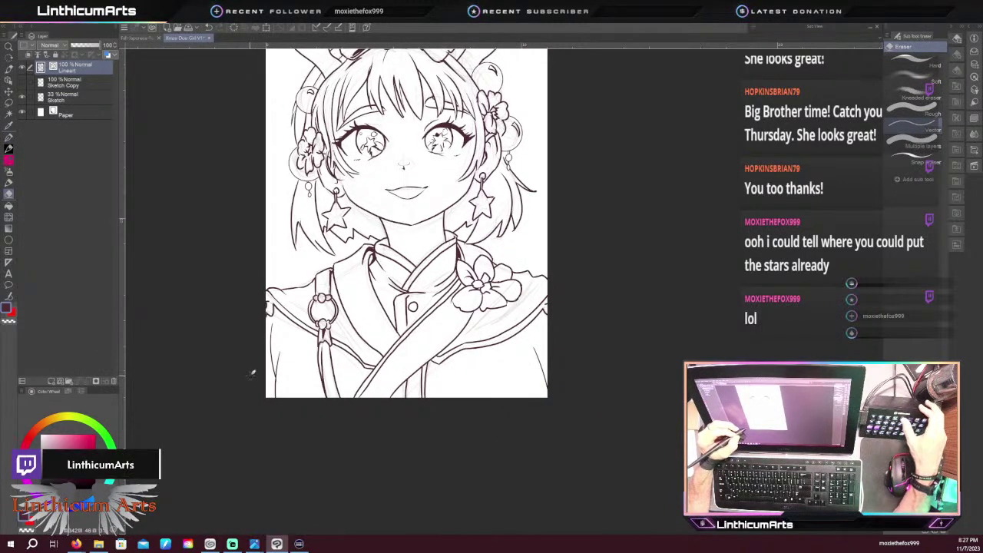
{"action": "key", "text": "p"}
{"action": "scroll", "coordinate": [306, 387], "scroll_direction": "up", "scroll_amount": 3}
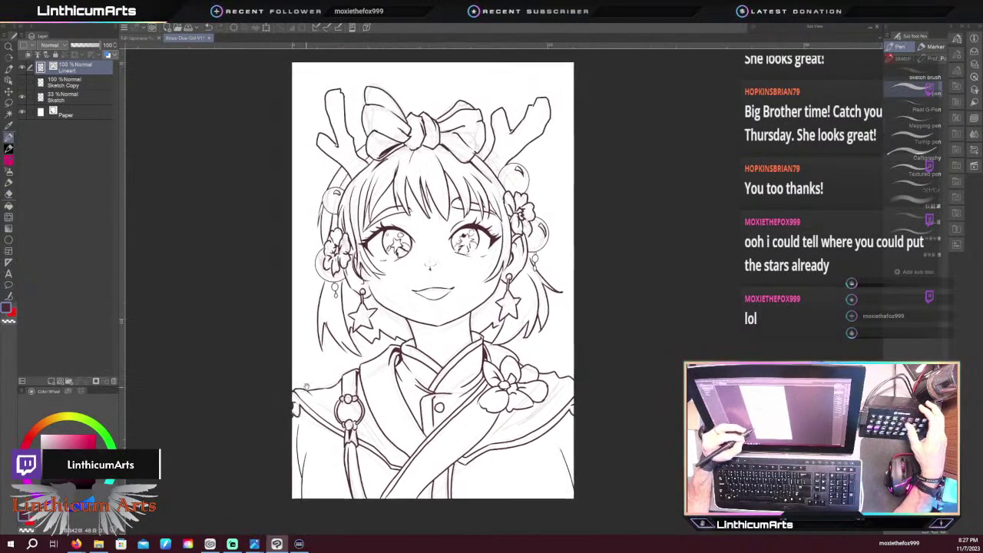
{"action": "left_click_drag", "start_coordinate": [306, 387], "coordinate": [306, 383]}
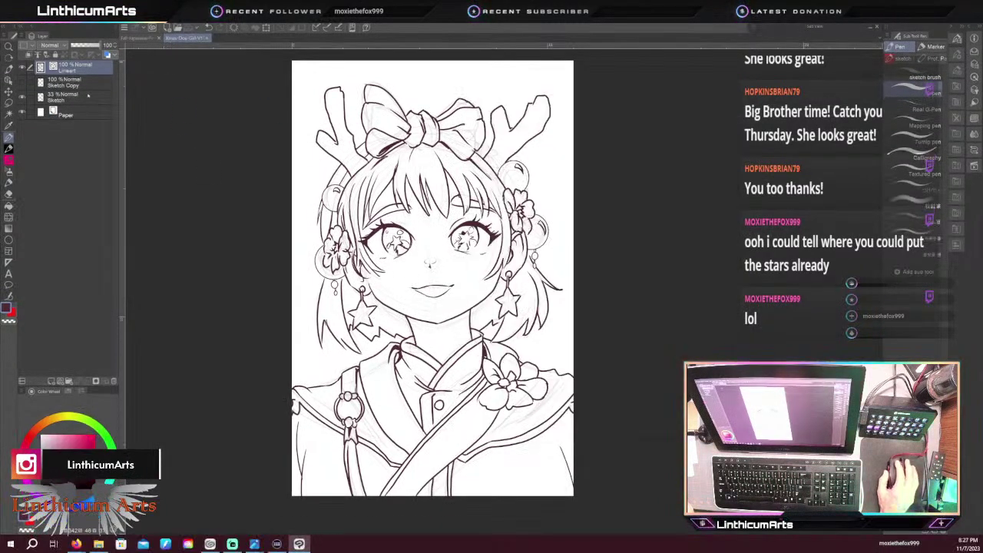
Create a layer folder above the Sketch Copy layer and name it Sketch
{"action": "left_click", "coordinate": [57, 83]}
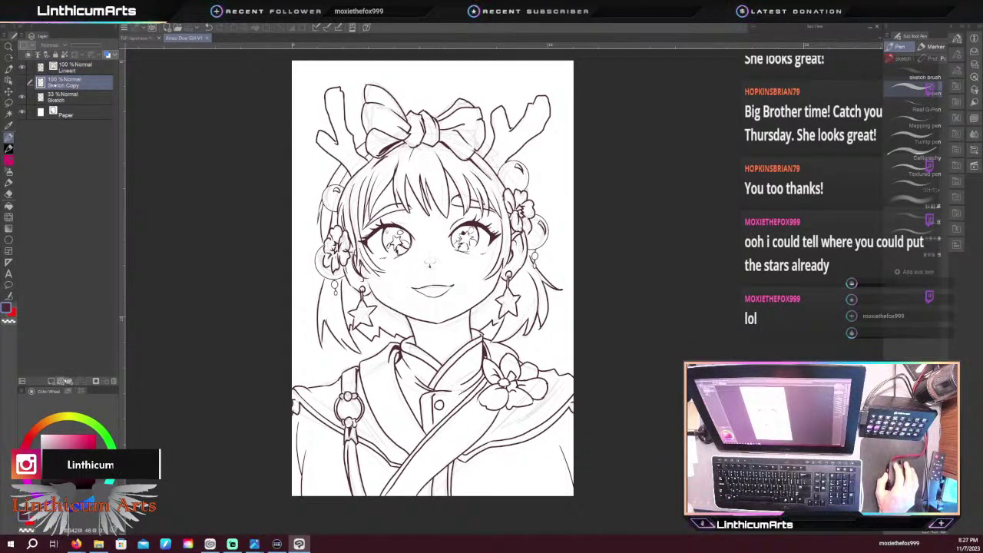
{"action": "left_click", "coordinate": [68, 382]}
{"action": "double_click", "coordinate": [68, 89]}
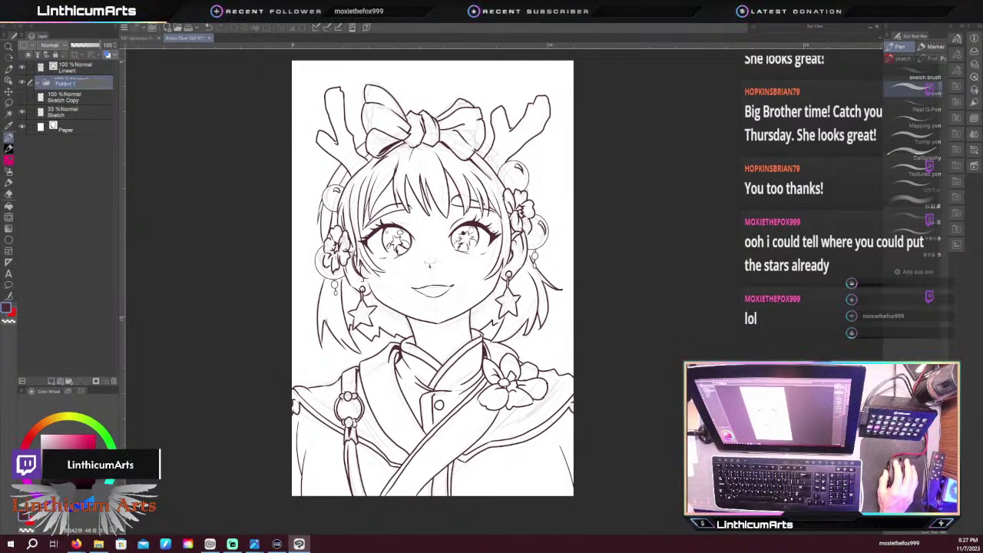
{"action": "type", "text": "Sketc"}
{"action": "key", "text": "Return"}
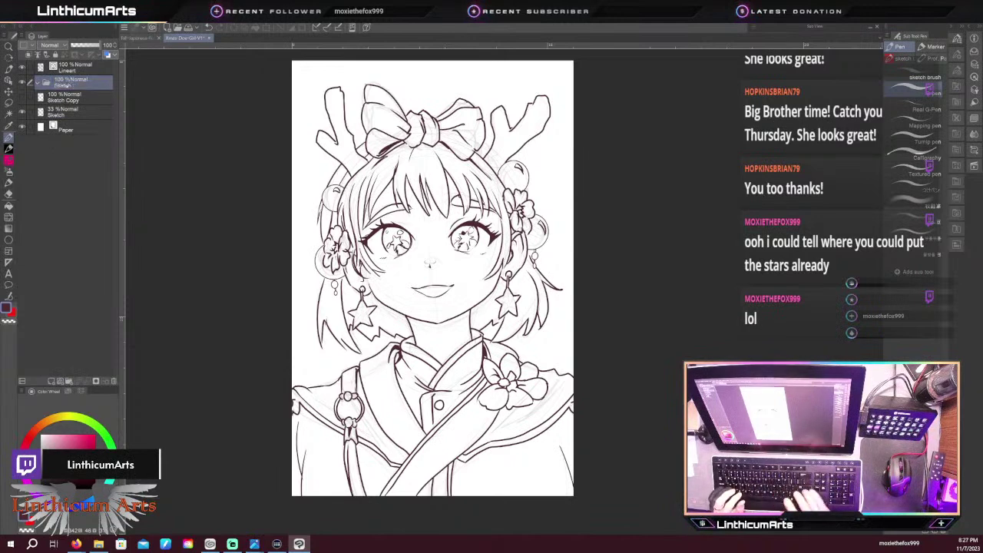
Move the Sketch Copy and Sketch layers into the Sketch folder and collapse it
{"action": "left_click", "coordinate": [71, 98]}
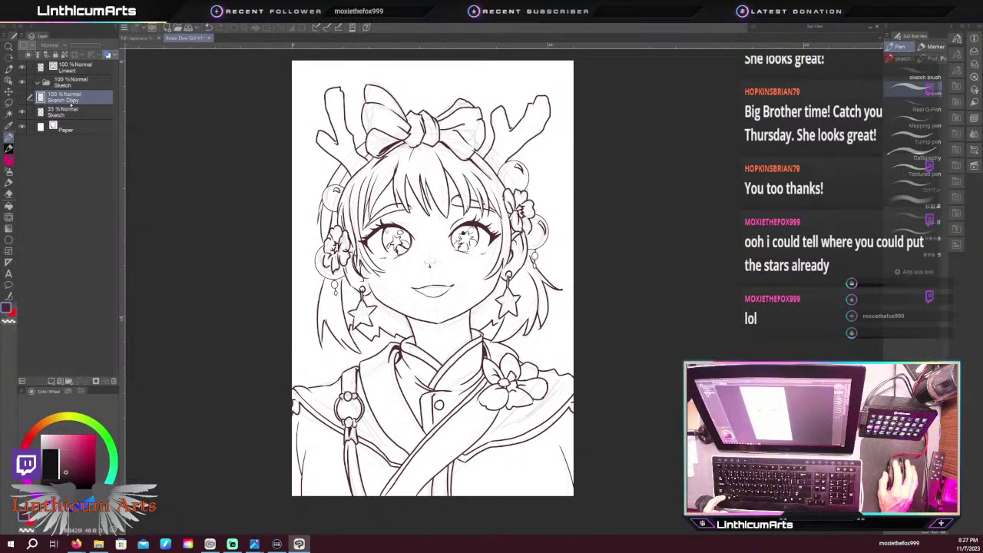
{"action": "left_click", "coordinate": [71, 113], "text": "shift"}
{"action": "left_click_drag", "start_coordinate": [72, 113], "coordinate": [71, 87]}
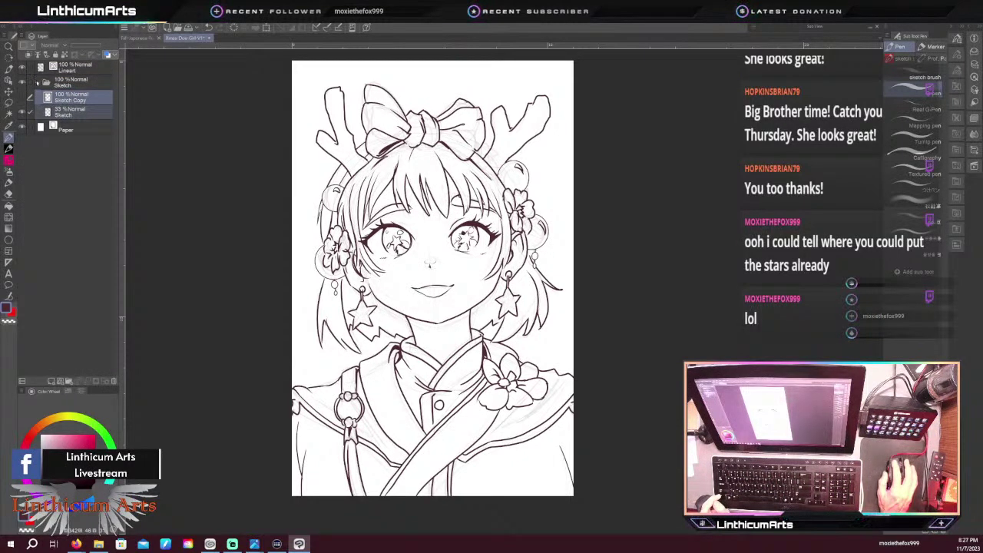
{"action": "left_click", "coordinate": [37, 83]}
Add a new layer directly above the Sketch folder and name it Color Base
{"action": "left_click", "coordinate": [60, 67]}
{"action": "left_click", "coordinate": [56, 80]}
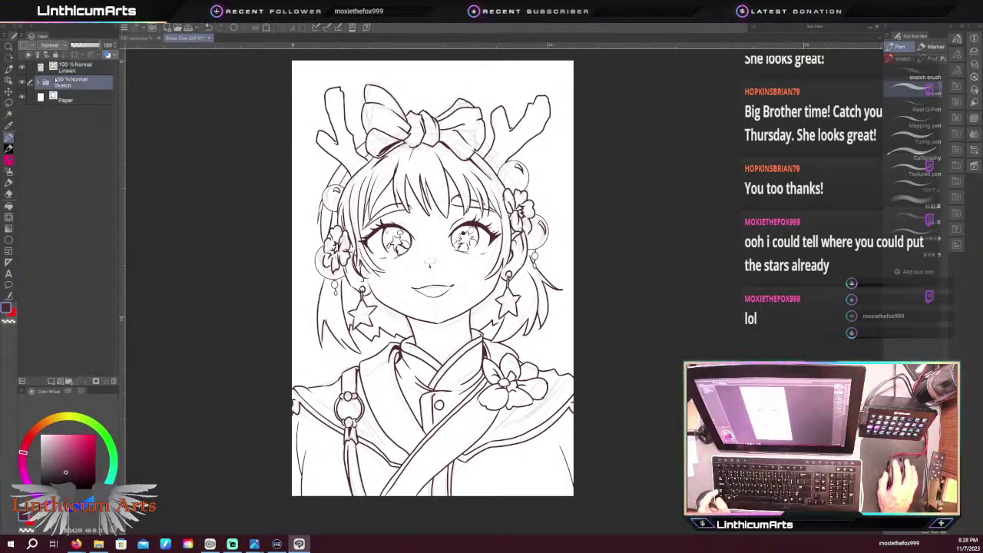
{"action": "left_click", "coordinate": [52, 381]}
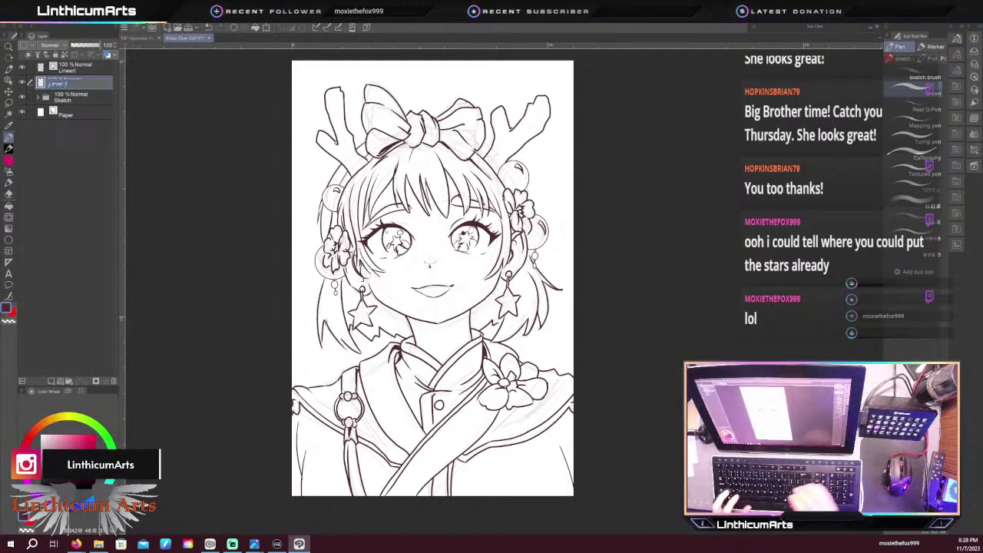
{"action": "type", "text": "Color Base"}
{"action": "key", "text": "Return"}
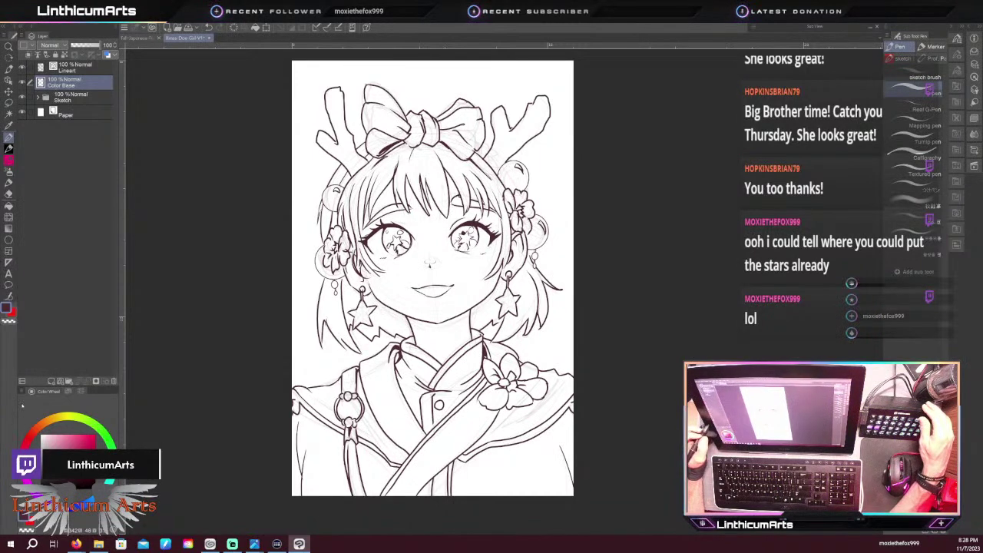
Switch the color set from skin+Q to Prismacolor Premier
{"action": "left_click", "coordinate": [66, 390]}
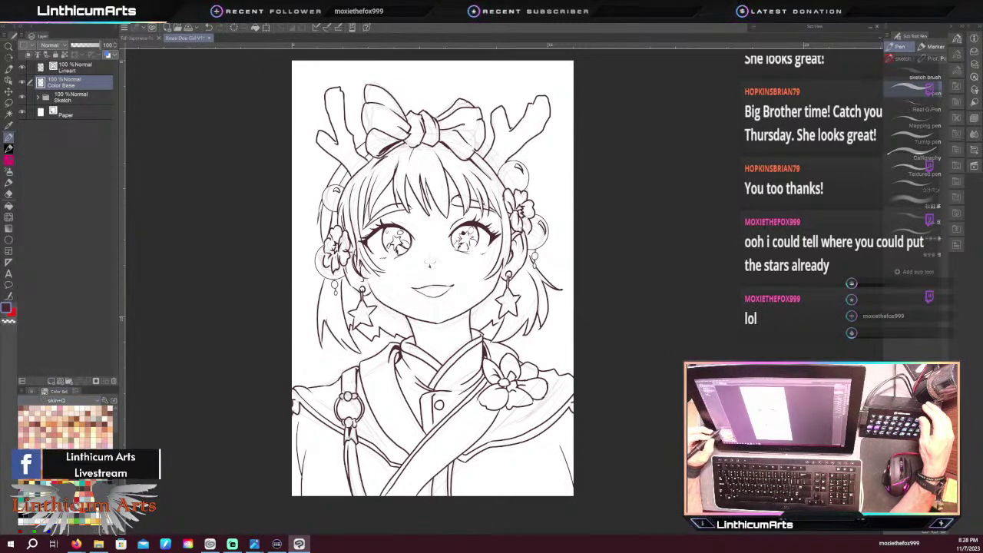
{"action": "left_click", "coordinate": [65, 400]}
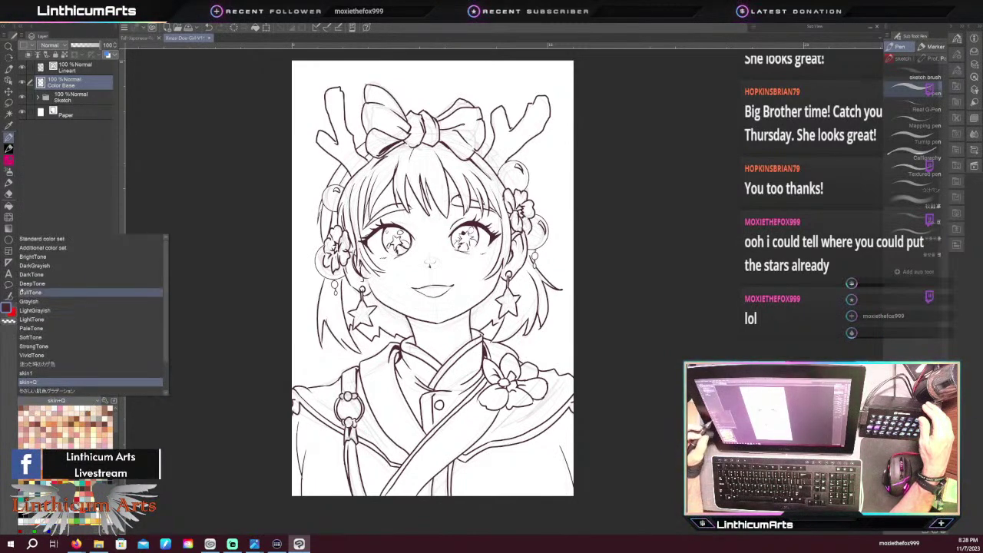
{"action": "scroll", "coordinate": [69, 384], "scroll_direction": "down", "scroll_amount": 4}
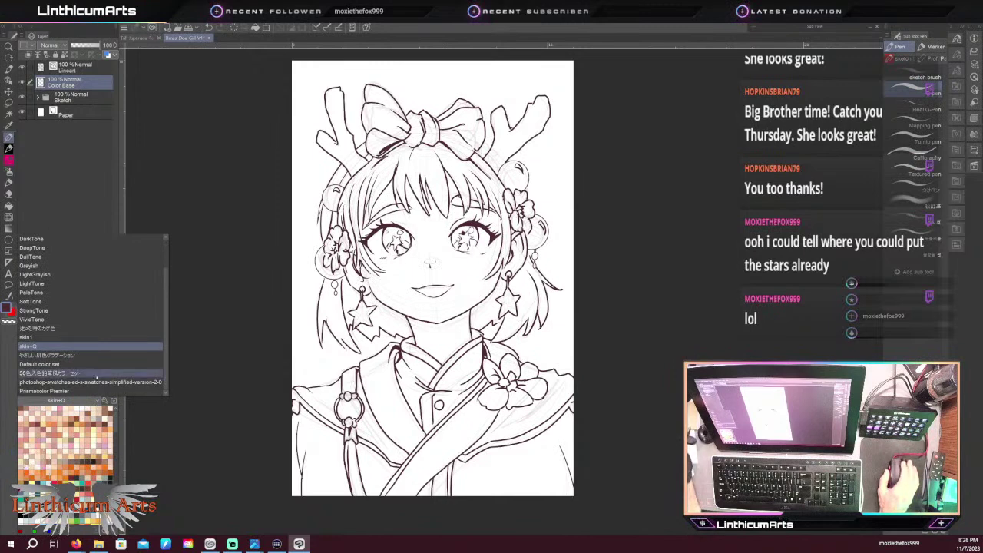
{"action": "left_click", "coordinate": [44, 391]}
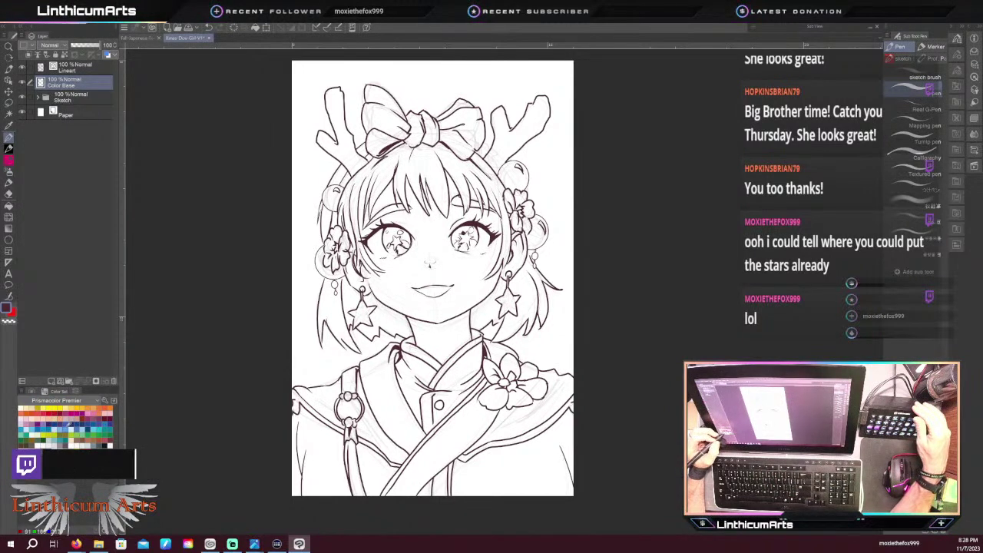
Pick a light peach swatch and lasso-select the girl's face, ears and neck along the line art
{"action": "key", "text": "m"}
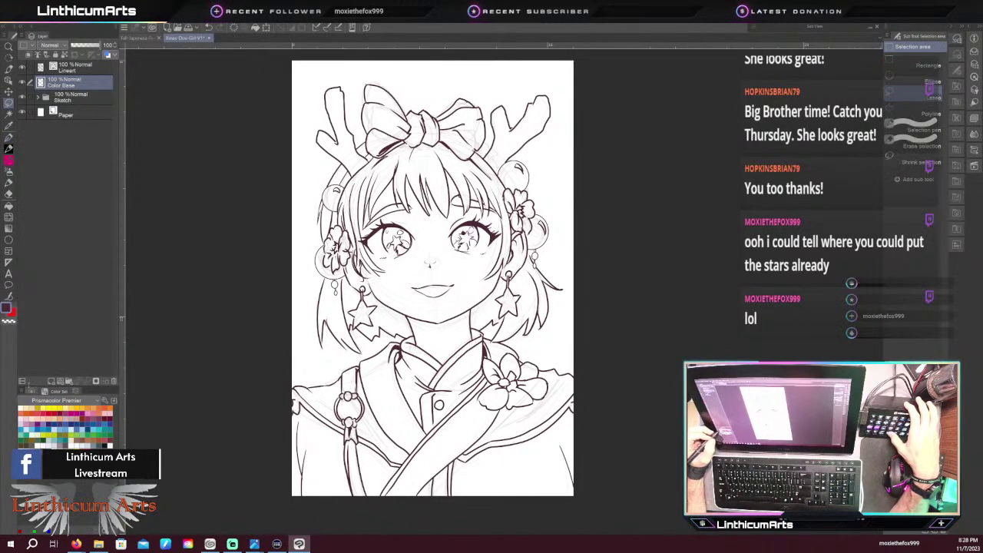
{"action": "key", "text": "ctrl+plus"}
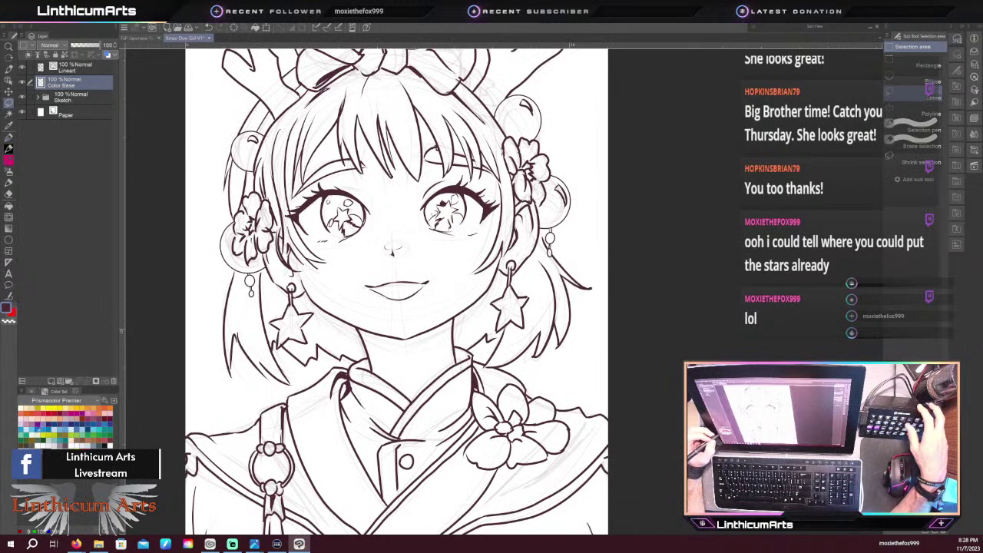
{"action": "left_click", "coordinate": [48, 417]}
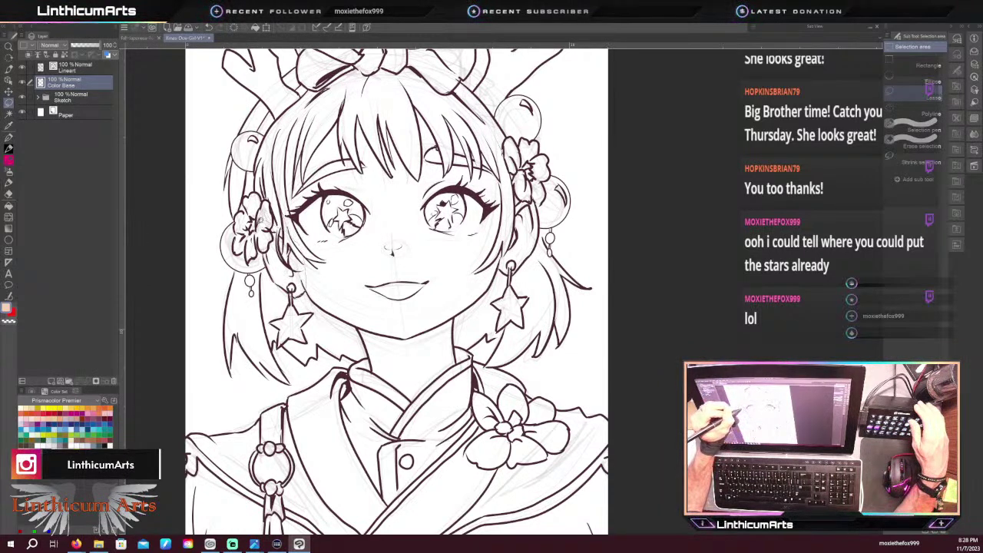
{"action": "left_click_drag", "start_coordinate": [278, 293], "coordinate": [284, 298]}
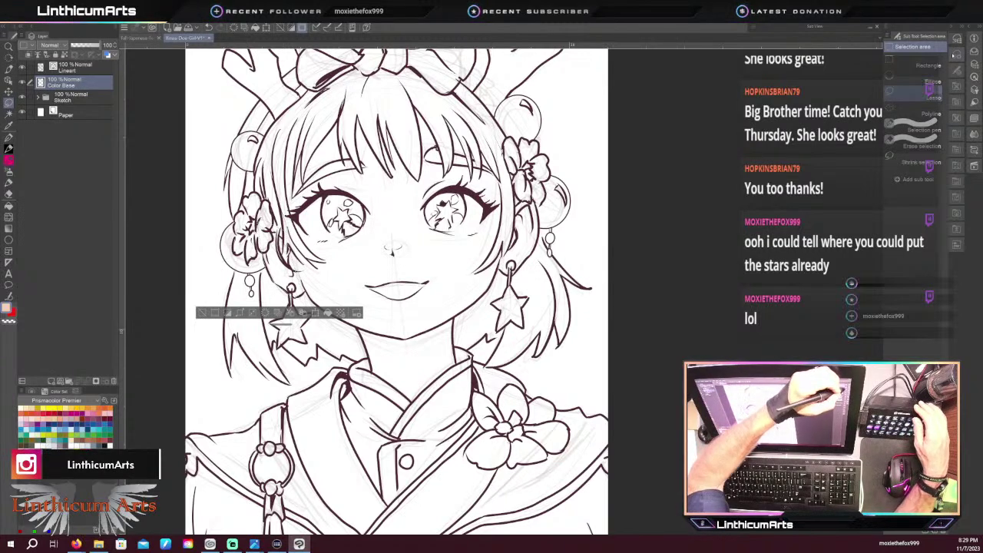
{"action": "left_click", "coordinate": [957, 54]}
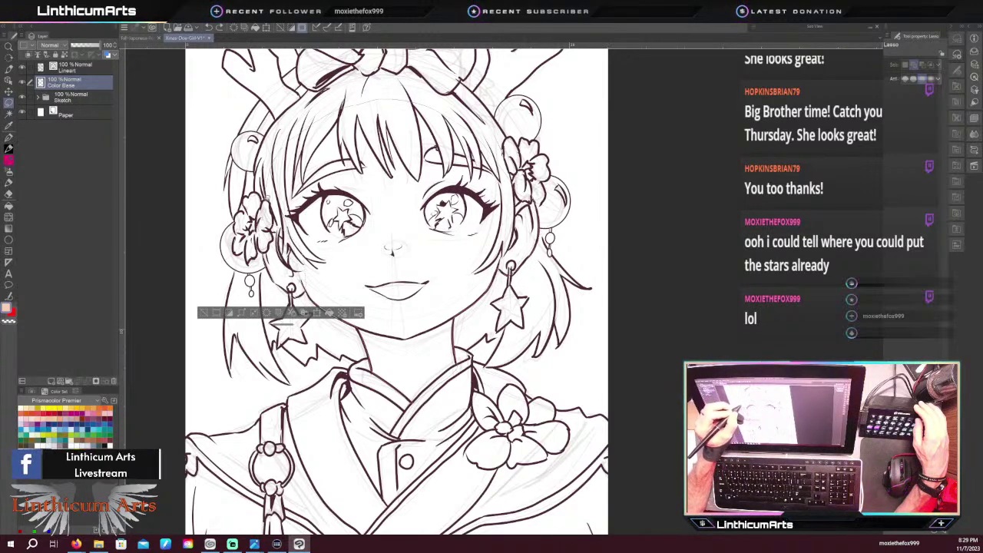
{"action": "left_click_drag", "start_coordinate": [268, 199], "coordinate": [274, 226]}
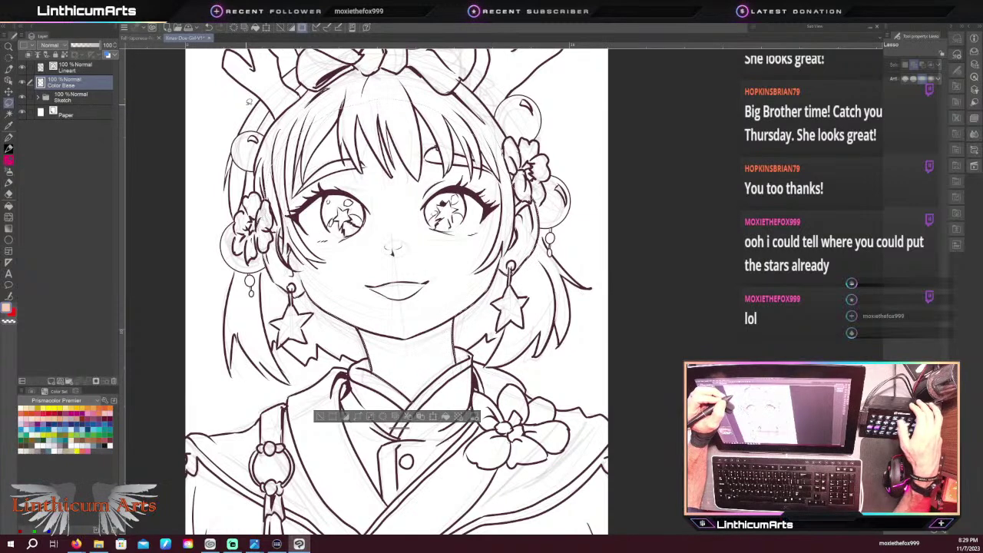
Fill the selected face, ears and neck with peach, refill them with pink, and settle on a pale pink
{"action": "key", "text": "alt+Delete"}
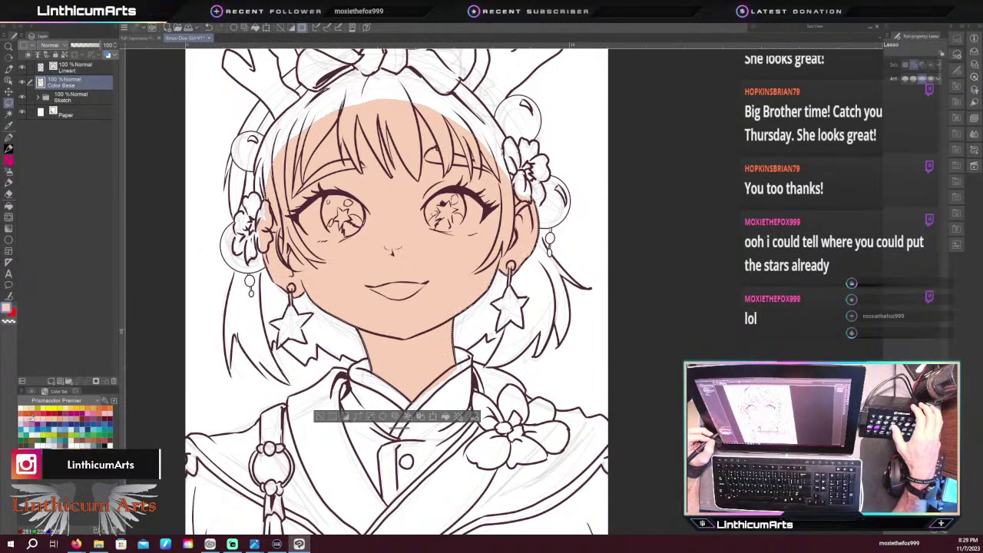
{"action": "key", "text": "alt+Delete"}
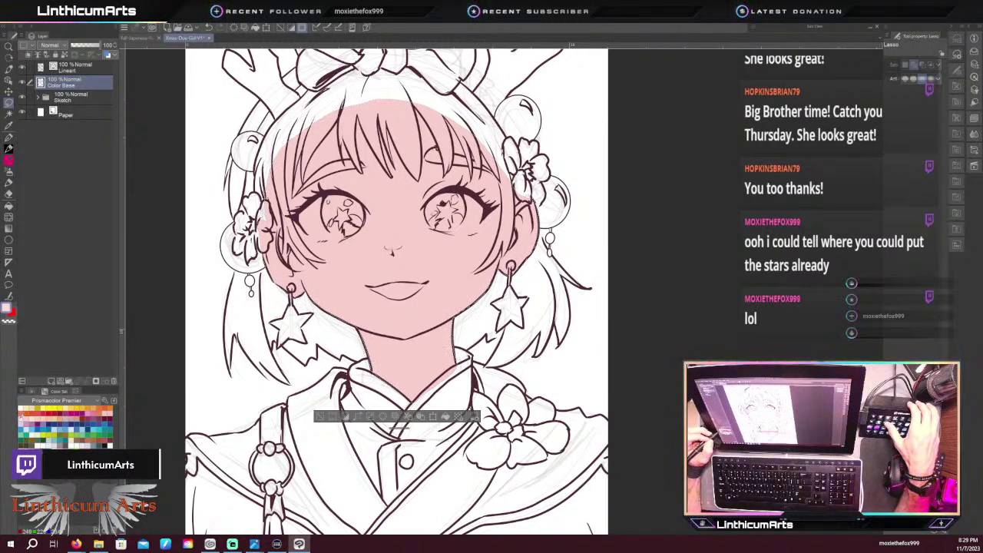
{"action": "key", "text": "alt+Delete"}
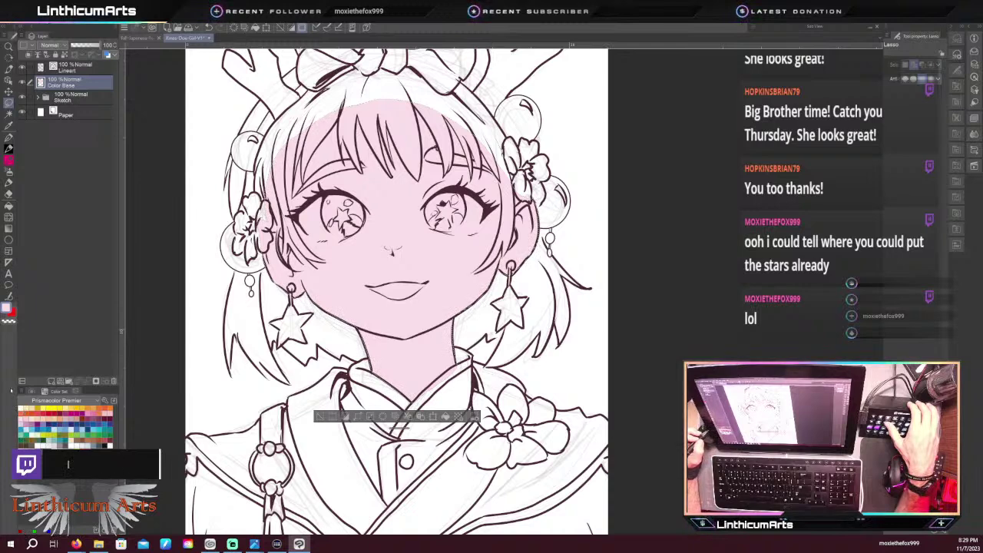
Try pink shades on the selected face, ears and neck, return the fill to light peach, and clear the selection
{"action": "left_click", "coordinate": [107, 411]}
{"action": "key", "text": "alt+Delete"}
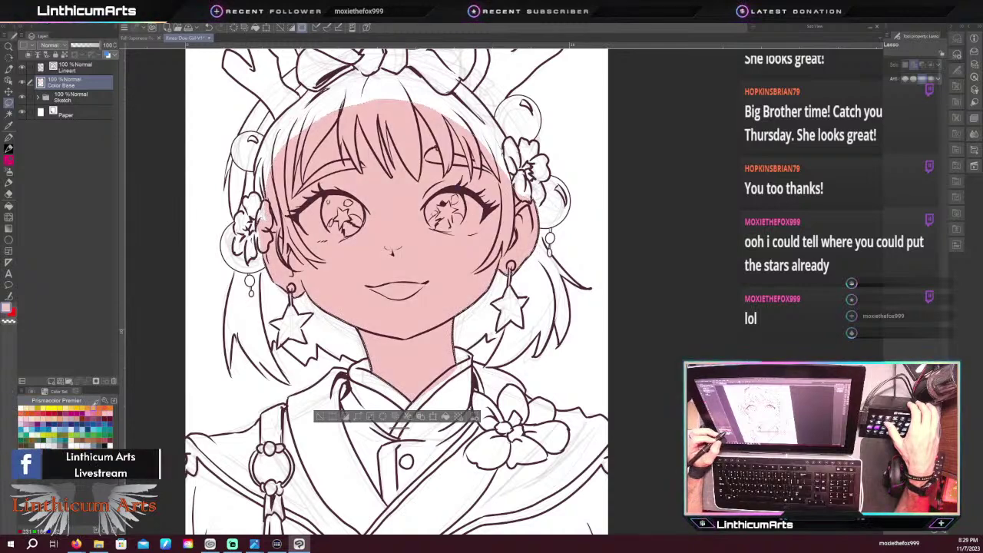
{"action": "left_click", "coordinate": [109, 413]}
{"action": "key", "text": "alt+Delete"}
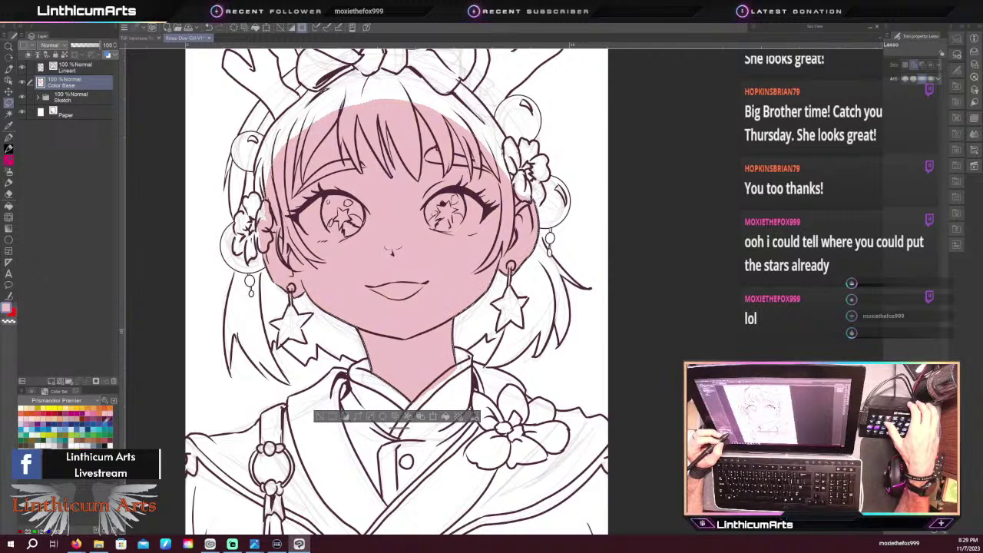
{"action": "left_click", "coordinate": [41, 417]}
{"action": "key", "text": "alt+Delete"}
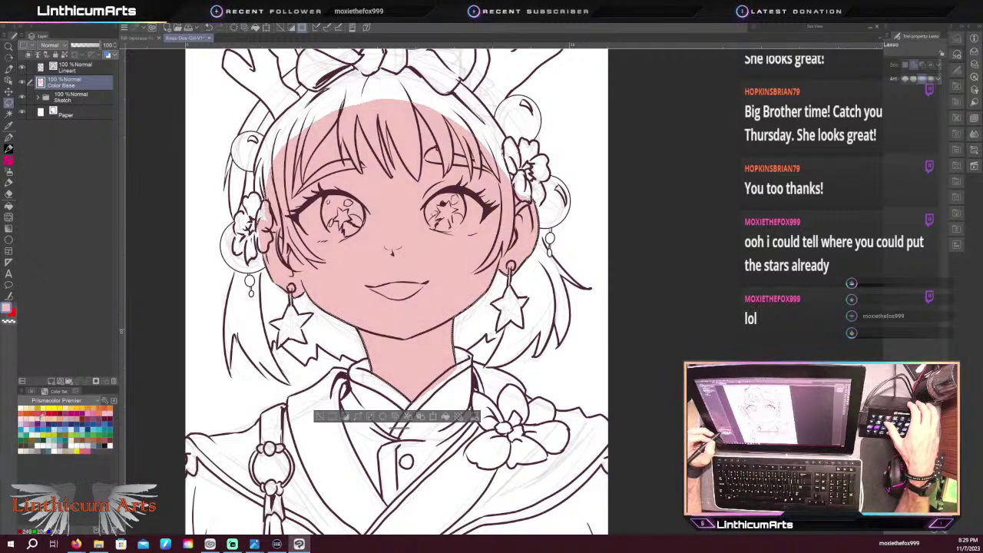
{"action": "key", "text": "ctrl+z"}
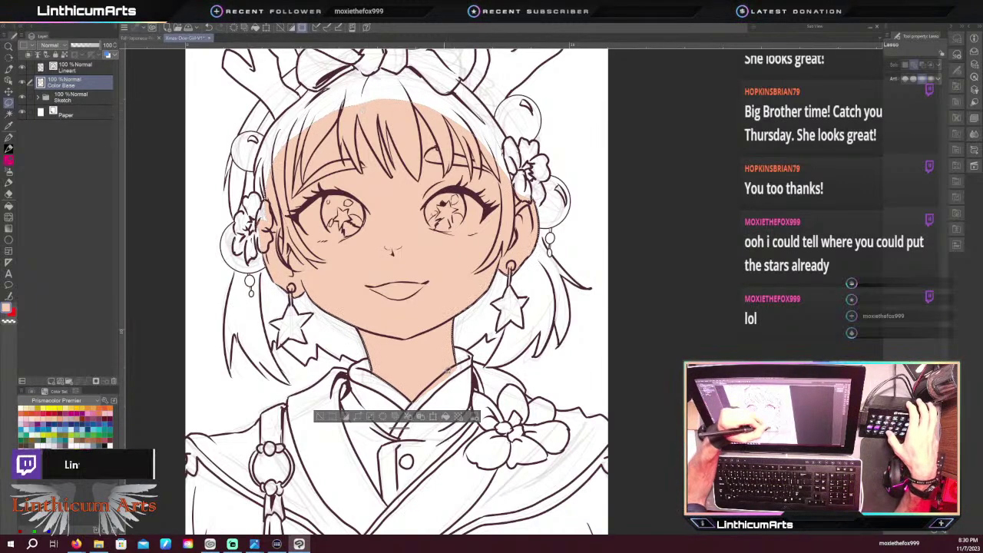
{"action": "key", "text": "ctrl+d"}
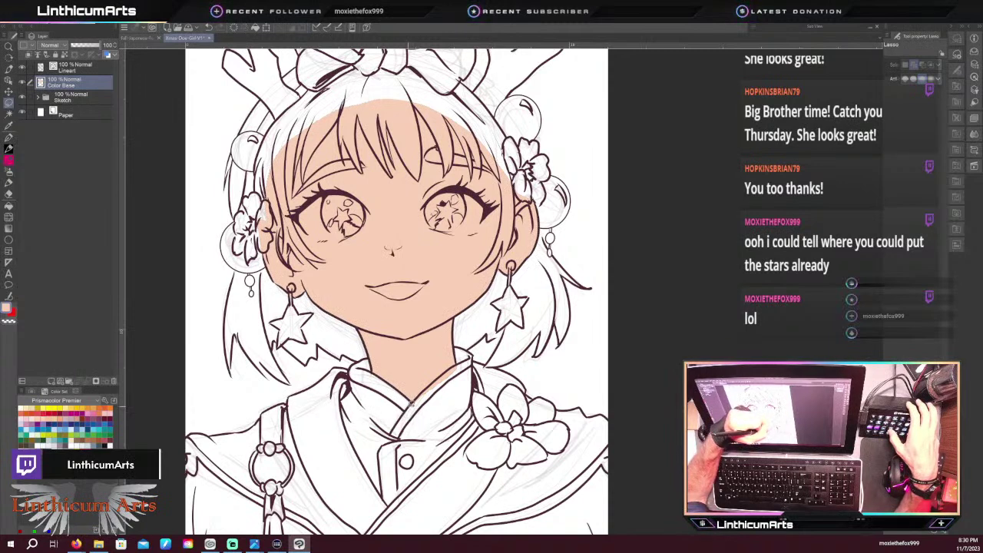
Touch up the skin fill with small lasso selections at the collar edge and around the flower beside the ear
{"action": "left_click_drag", "start_coordinate": [440, 391], "coordinate": [415, 411]}
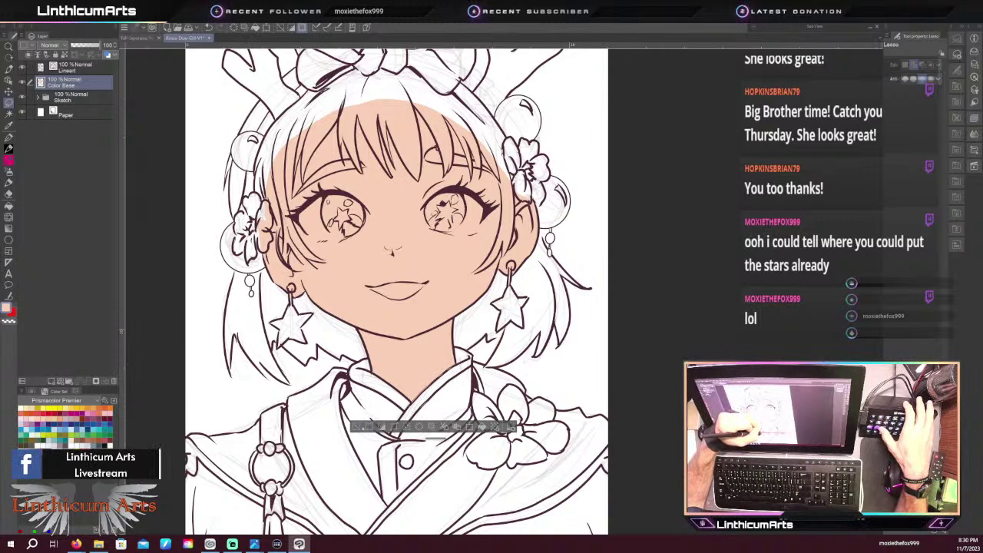
{"action": "key", "text": "ctrl+d"}
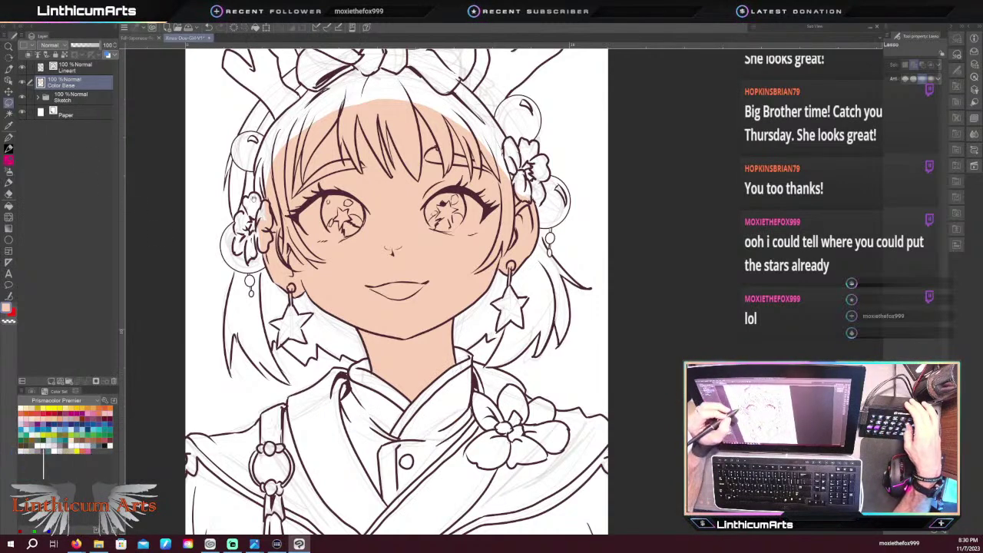
{"action": "left_click_drag", "start_coordinate": [254, 199], "coordinate": [272, 257]}
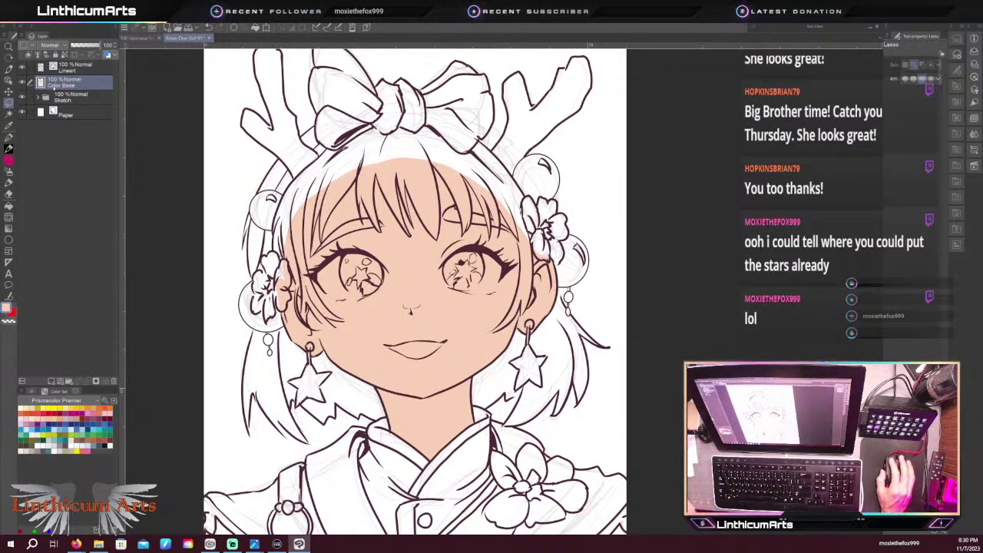
Rename the Color Base layer to Skin Base
{"action": "double_click", "coordinate": [54, 85]}
{"action": "type", "text": "Skin"}
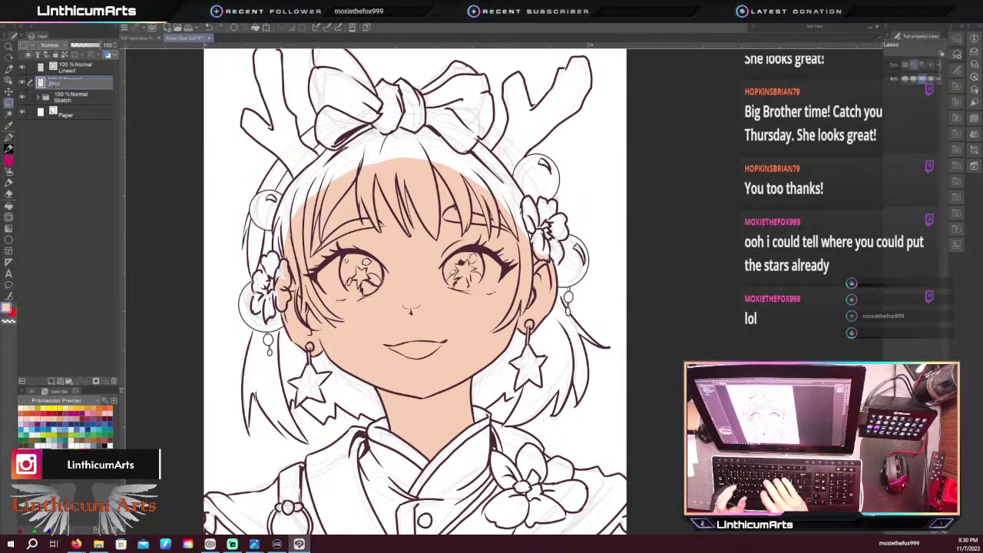
{"action": "type", "text": " Base"}
{"action": "key", "text": "Return"}
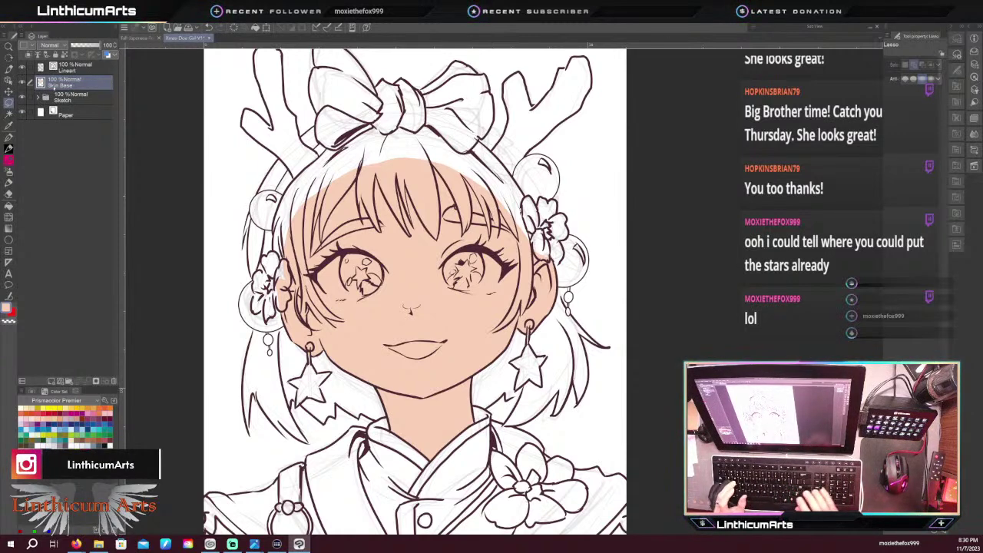
Add a new layer above Skin Base and name it Hair Base
{"action": "key", "text": "ctrl+shift+n"}
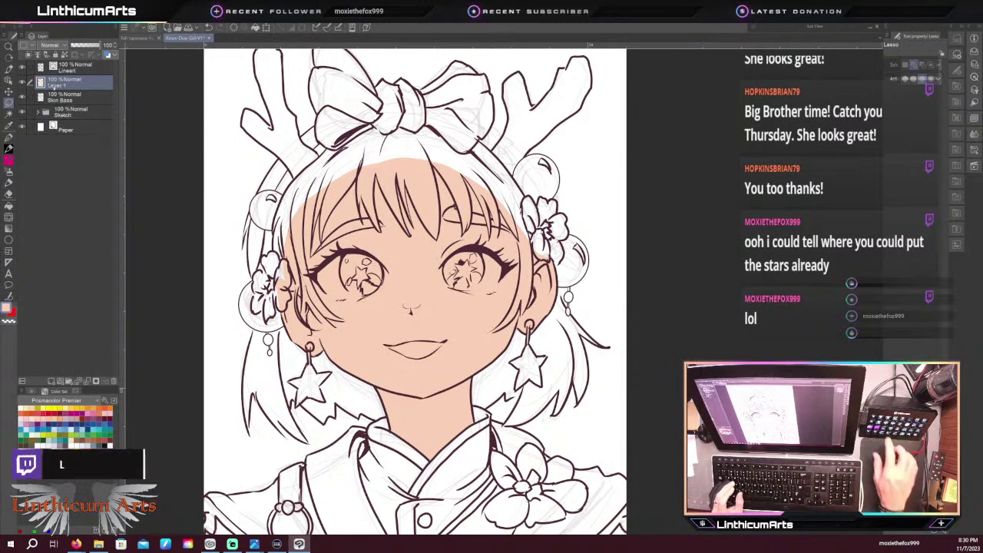
{"action": "double_click", "coordinate": [54, 86]}
{"action": "type", "text": "Hair "}
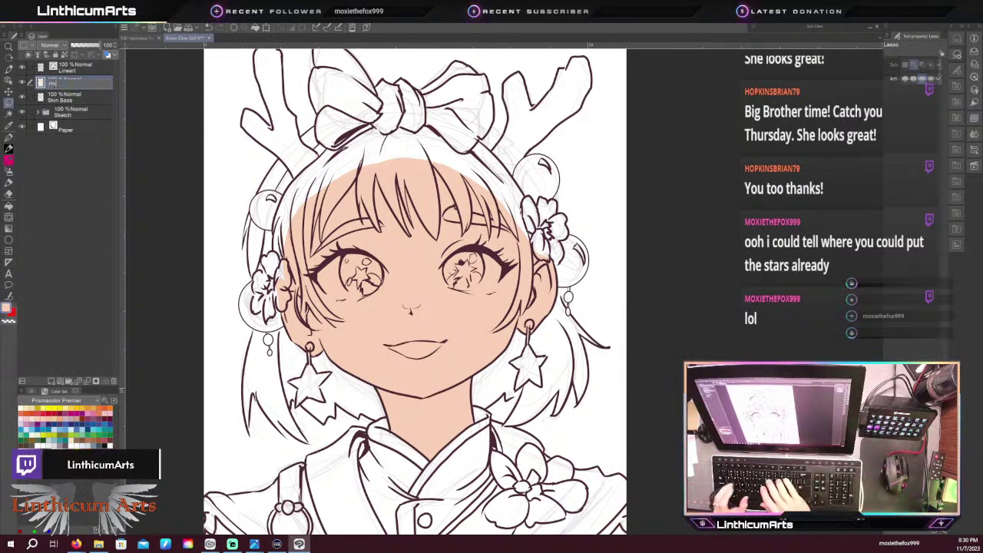
{"action": "type", "text": "Base"}
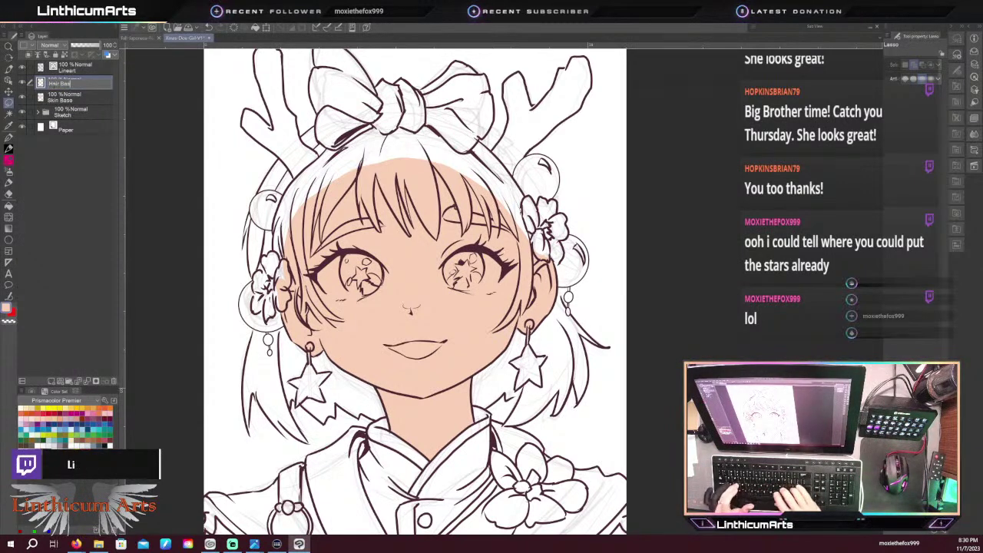
{"action": "key", "text": "Return"}
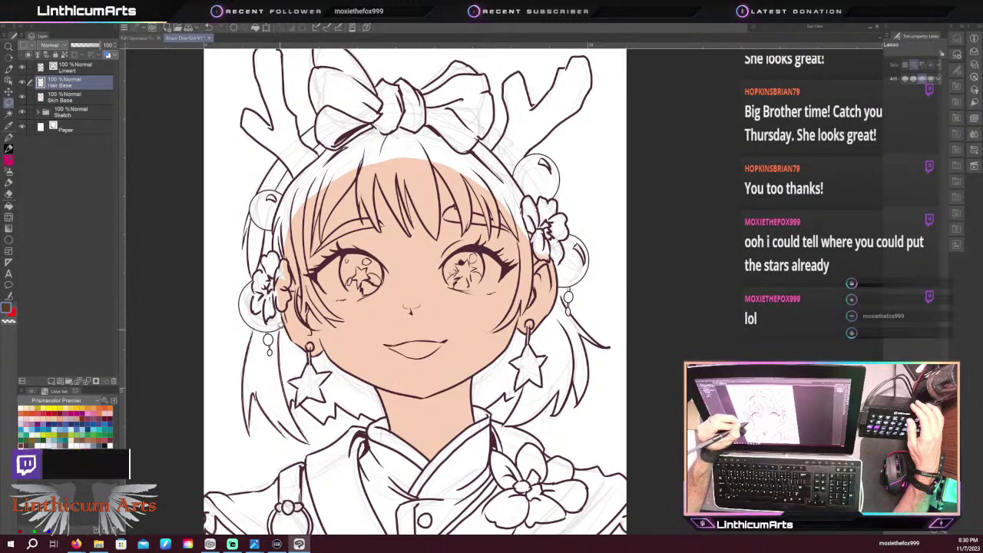
Lasso a side lock and the whole hair silhouette on the Hair Base layer, and fill them with reddish brown
{"action": "left_click_drag", "start_coordinate": [280, 330], "coordinate": [277, 328]}
{"action": "key", "text": "alt+Delete"}
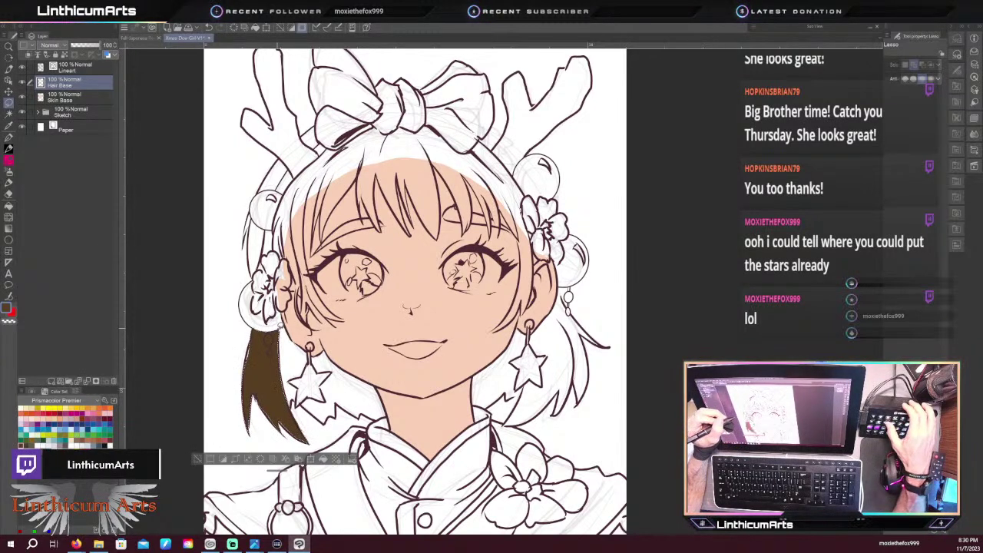
{"action": "left_click", "coordinate": [32, 444]}
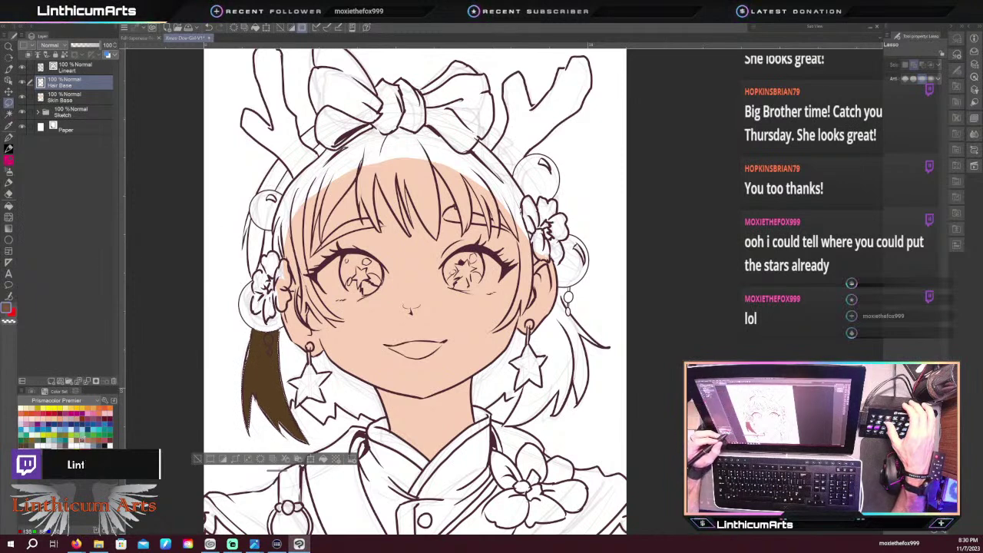
{"action": "key", "text": "alt+Delete"}
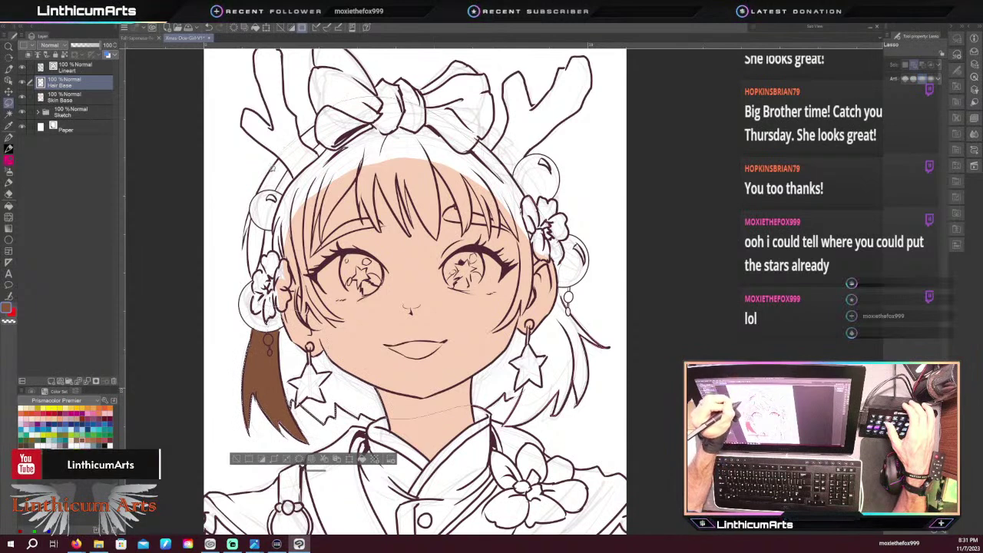
{"action": "left_click_drag", "start_coordinate": [258, 290], "coordinate": [248, 332]}
{"action": "key", "text": "alt+Delete"}
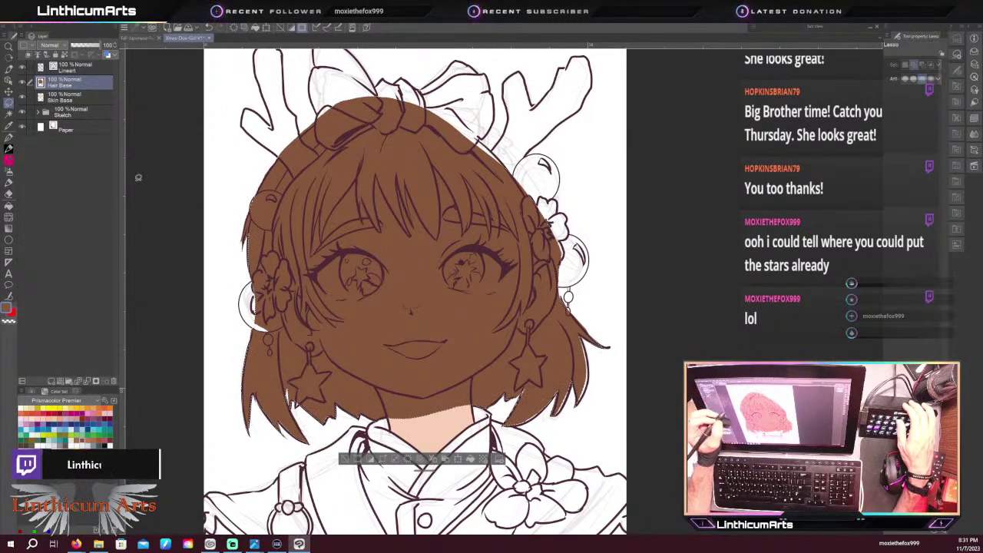
On the Lineart layer, clear the selection, draw the missing headband lines between bow and antler in dark purple, and trim the overshooting ends
{"action": "left_click", "coordinate": [75, 67]}
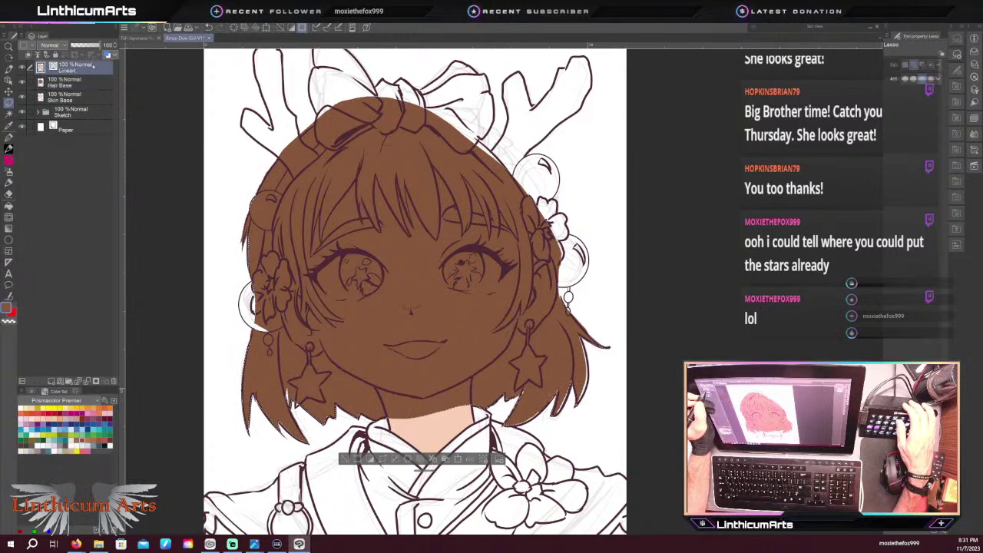
{"action": "left_click", "coordinate": [269, 100], "text": "alt"}
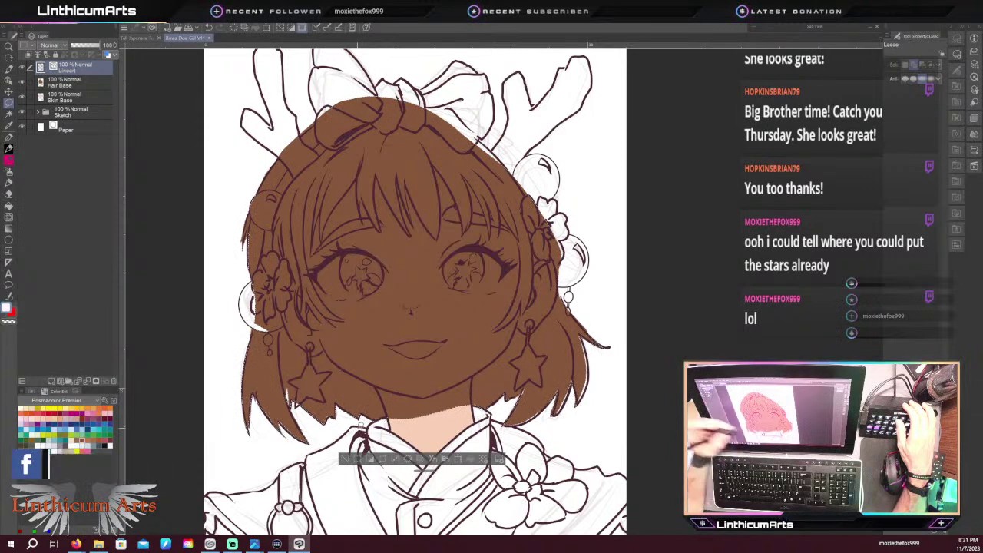
{"action": "key", "text": "x"}
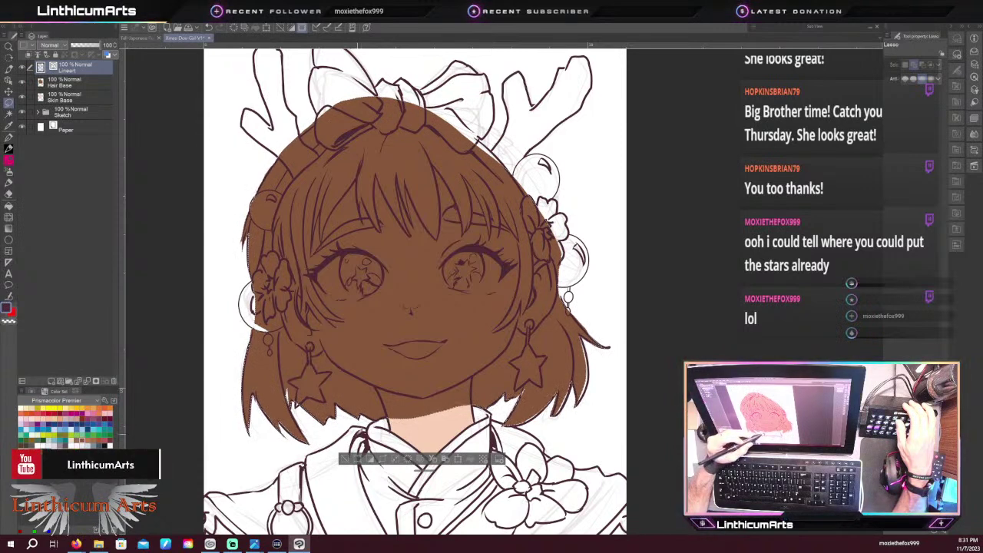
{"action": "key", "text": "x"}
{"action": "key", "text": "x"}
{"action": "key", "text": "x"}
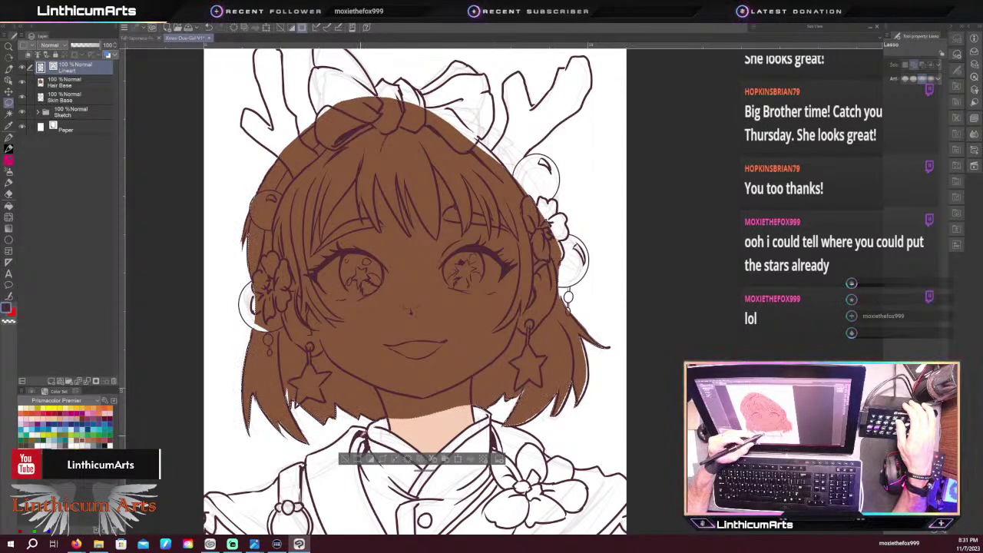
{"action": "key", "text": "p"}
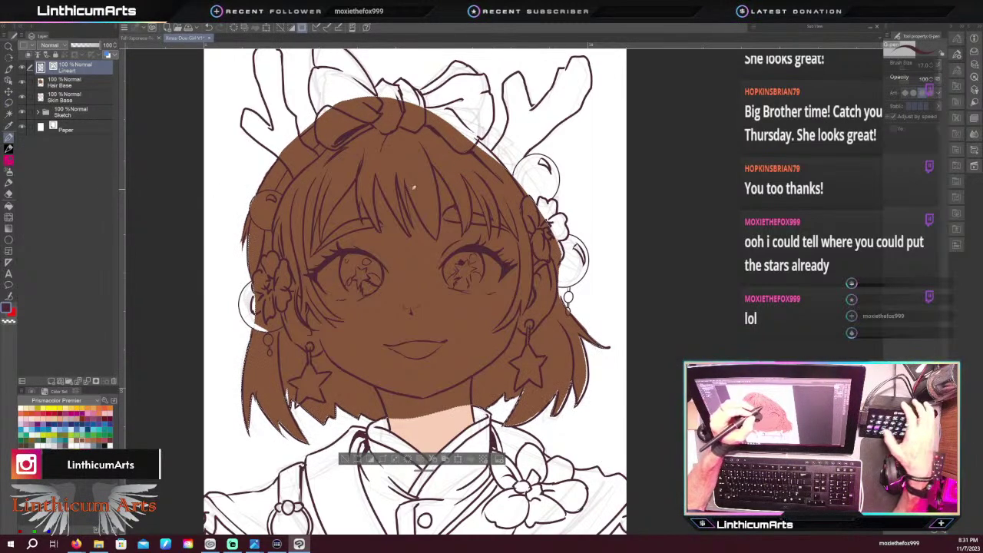
{"action": "key", "text": "ctrl+d"}
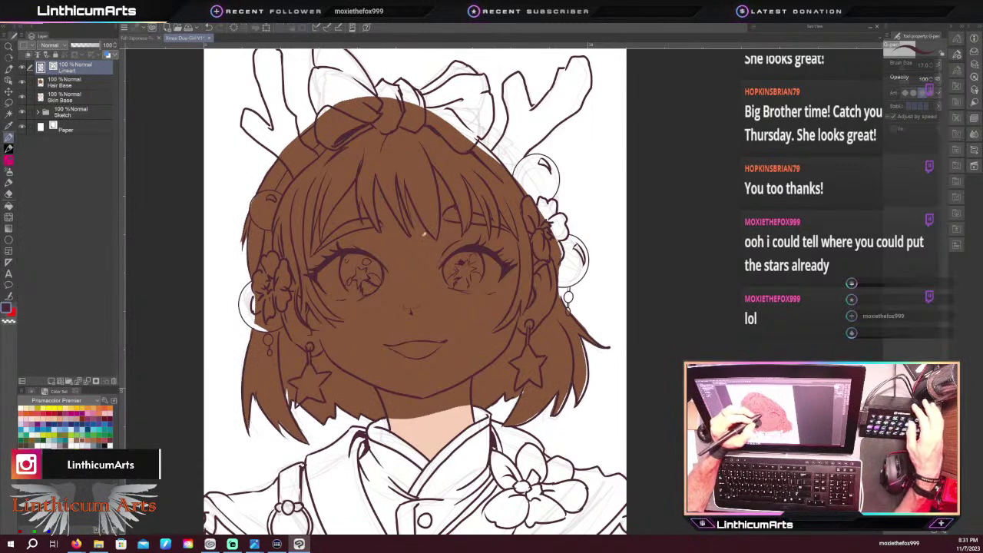
{"action": "left_click_drag", "start_coordinate": [424, 234], "coordinate": [379, 374]}
{"action": "key", "text": "ctrl+plus"}
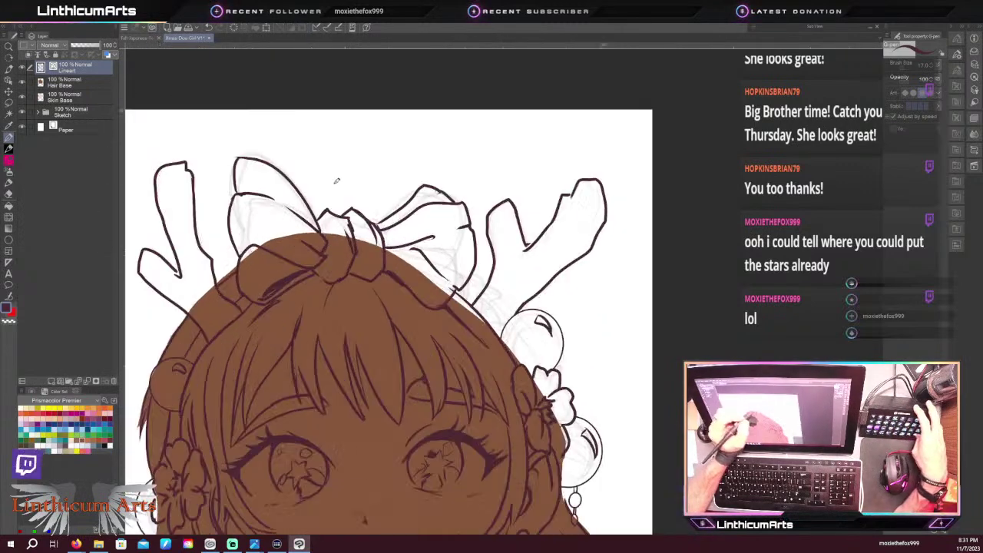
{"action": "left_click_drag", "start_coordinate": [458, 270], "coordinate": [504, 306]}
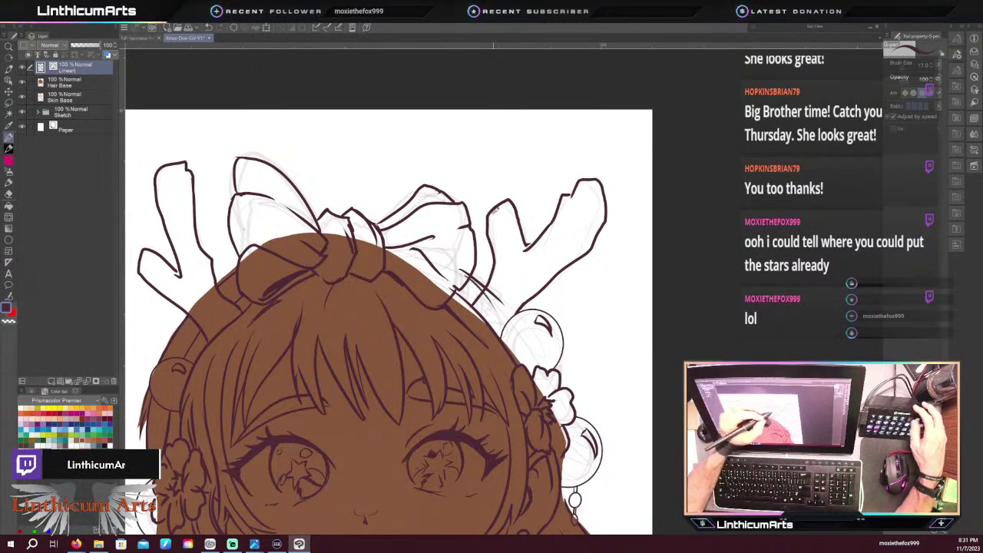
{"action": "key", "text": "e"}
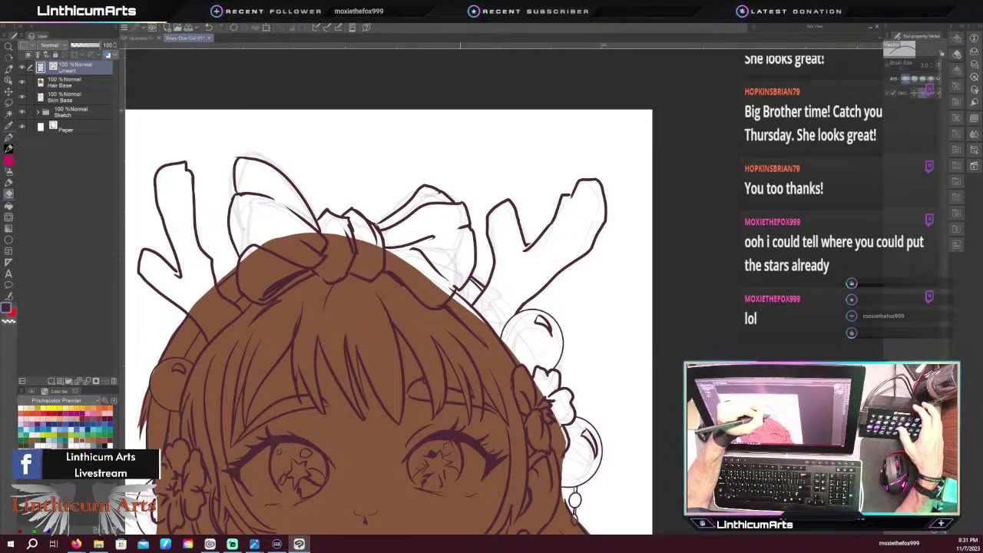
Auto-select the filled face and neck area on the Skin Base layer
{"action": "key", "text": "ctrl+minus"}
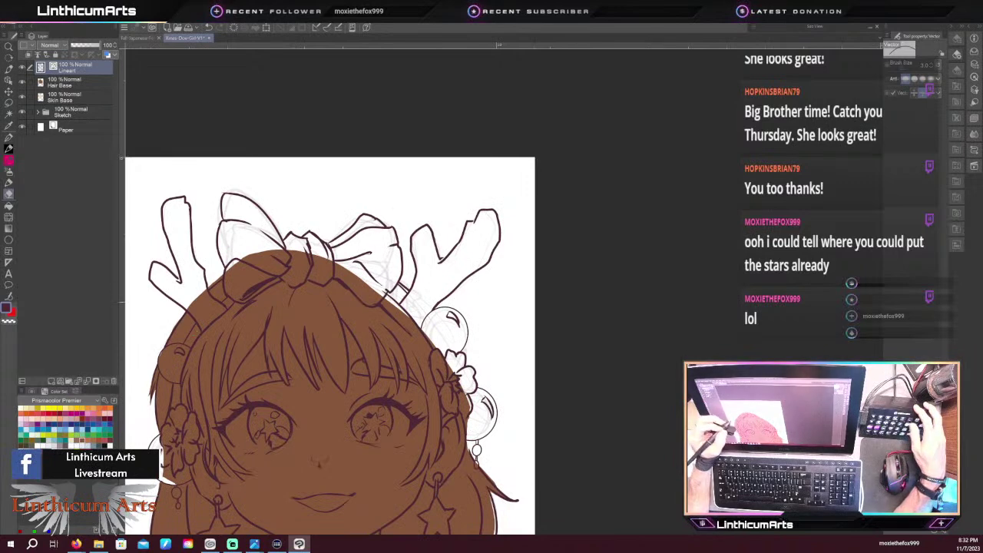
{"action": "left_click_drag", "start_coordinate": [219, 436], "coordinate": [299, 309]}
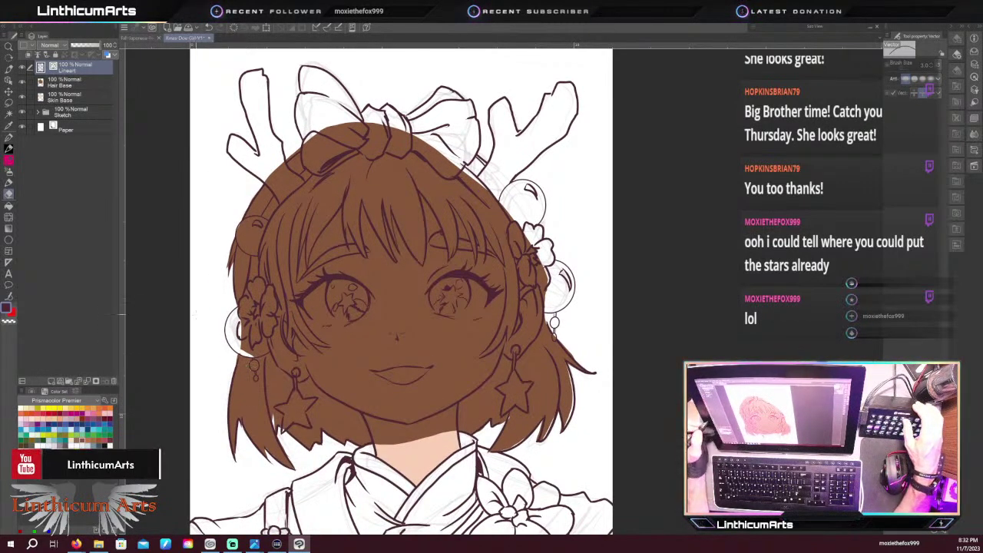
{"action": "key", "text": "m"}
{"action": "left_click", "coordinate": [48, 85]}
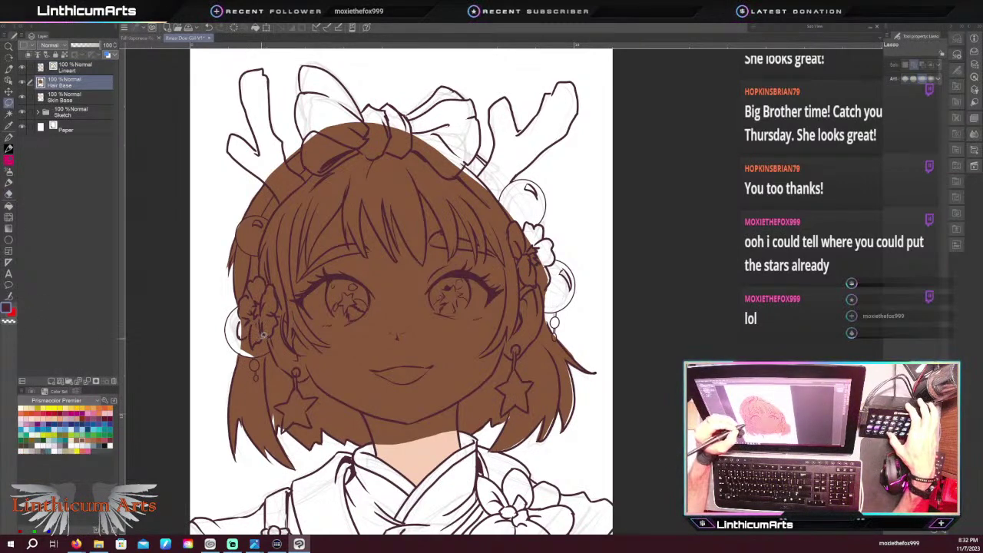
{"action": "scroll", "coordinate": [223, 294], "scroll_direction": "up", "scroll_amount": 1}
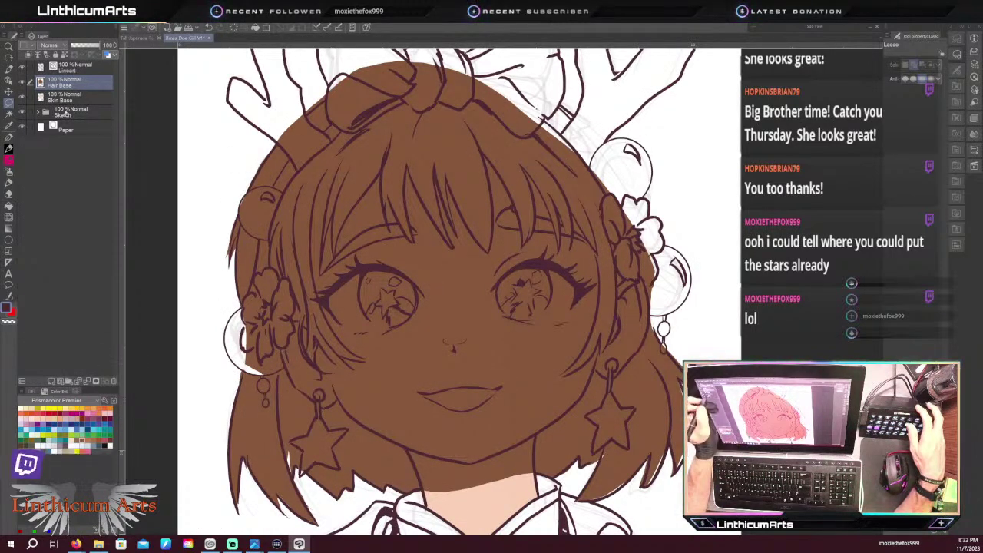
{"action": "left_click", "coordinate": [62, 98]}
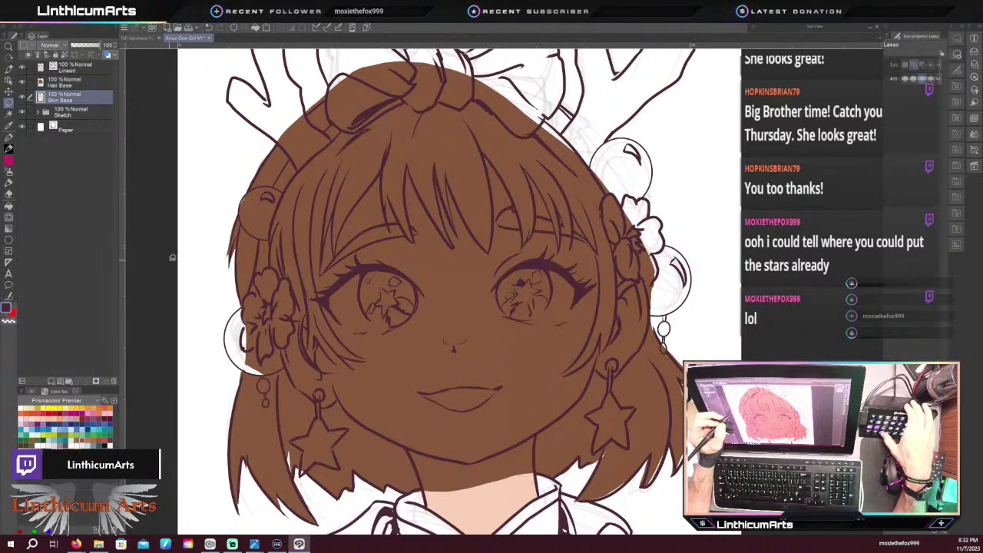
{"action": "key", "text": "g"}
{"action": "left_click", "coordinate": [464, 494]}
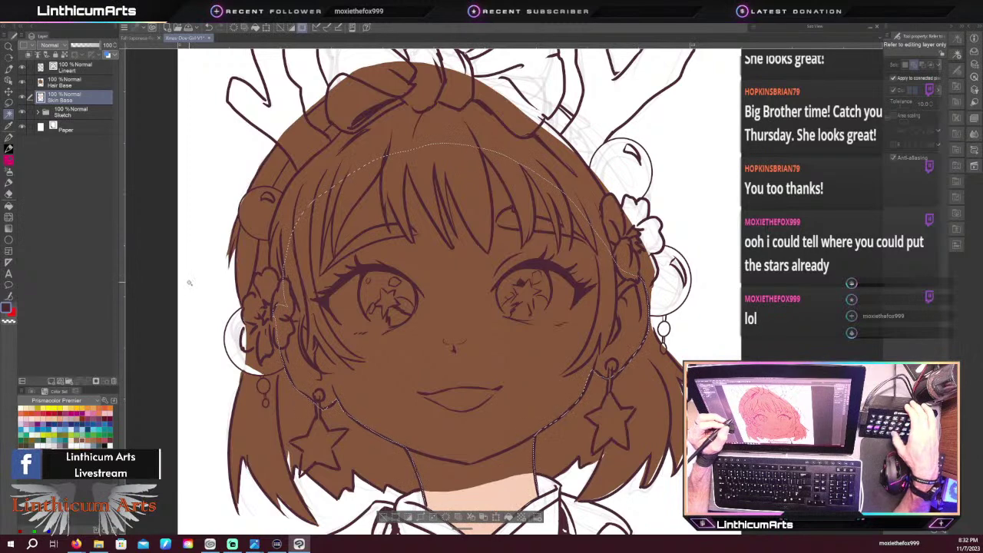
Lasso the side locks by the flower-side ear out of the skin selection, and try clearing the selection on the Hair Base layer
{"action": "key", "text": "m"}
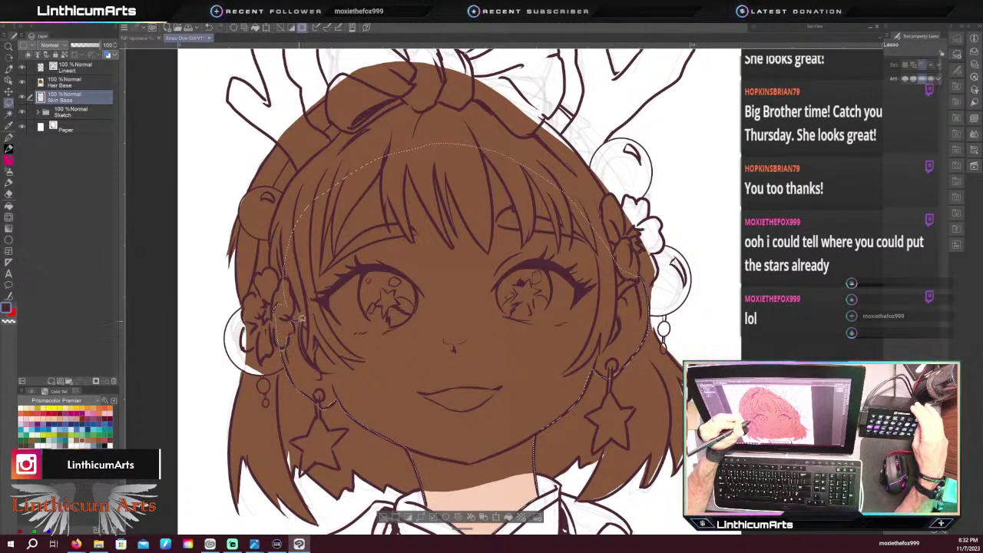
{"action": "mouse_move", "coordinate": [298, 343]}
{"action": "left_mouse_down"}
{"action": "mouse_move", "coordinate": [325, 376]}
{"action": "mouse_move", "coordinate": [318, 394]}
{"action": "mouse_move", "coordinate": [275, 361]}
{"action": "left_mouse_up"}
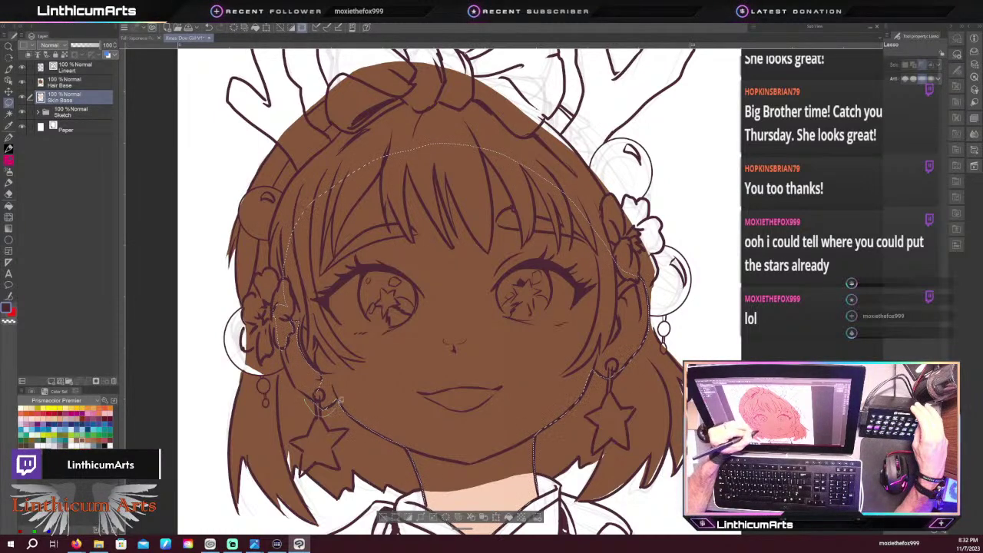
{"action": "mouse_move", "coordinate": [340, 400]}
{"action": "left_mouse_down"}
{"action": "mouse_move", "coordinate": [328, 375]}
{"action": "mouse_move", "coordinate": [308, 373]}
{"action": "mouse_move", "coordinate": [327, 378]}
{"action": "mouse_move", "coordinate": [399, 475]}
{"action": "left_mouse_up"}
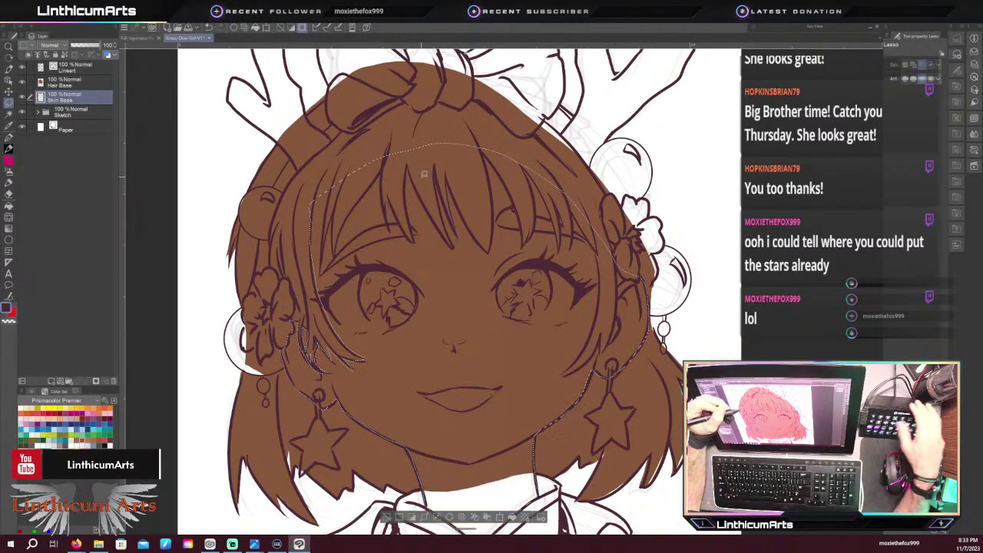
{"action": "left_click", "coordinate": [62, 81]}
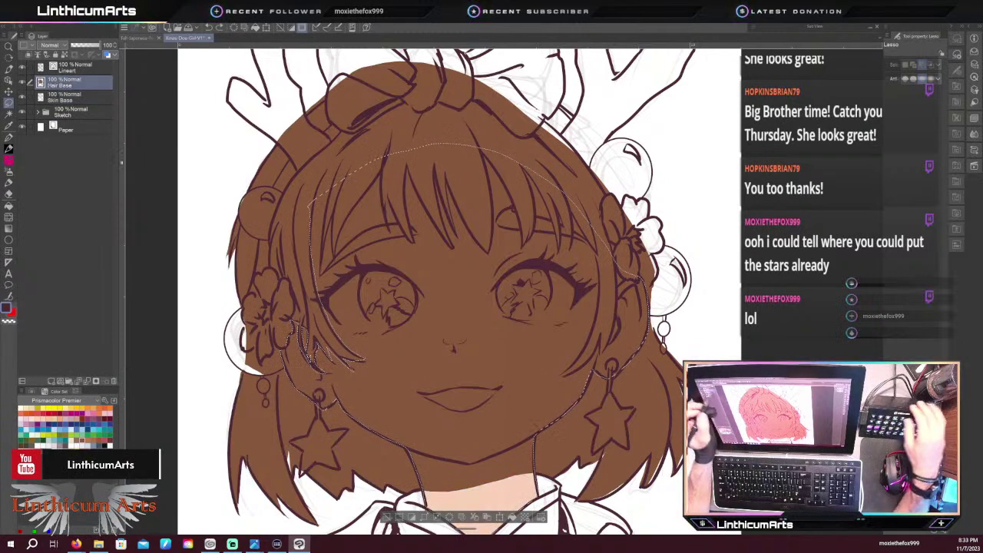
{"action": "key", "text": "Delete"}
{"action": "key", "text": "ctrl+z"}
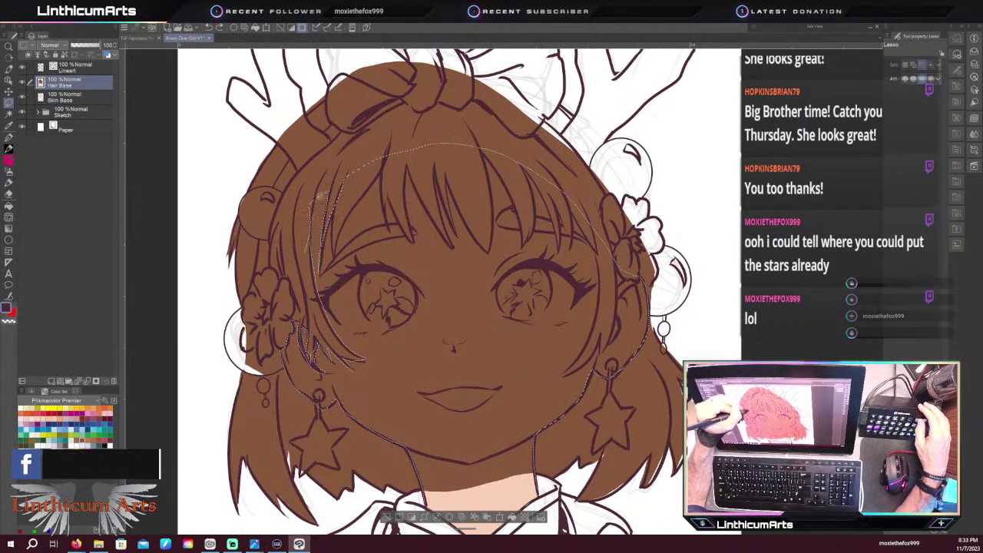
Subtract the bangs and the opposite side locks from the selection, and test-clear the hair fill inside it
{"action": "left_click_drag", "start_coordinate": [334, 157], "coordinate": [310, 224]}
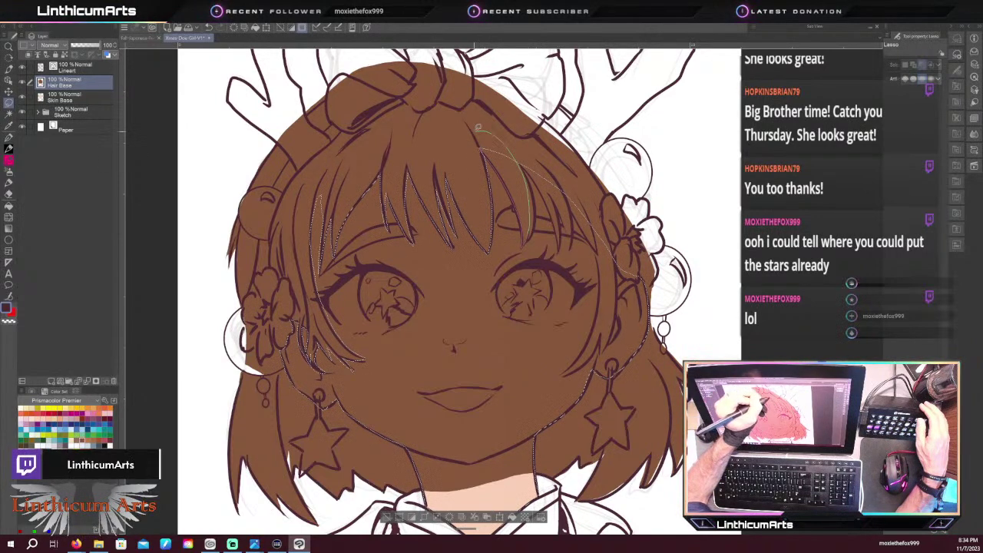
{"action": "left_click_drag", "start_coordinate": [478, 127], "coordinate": [484, 122]}
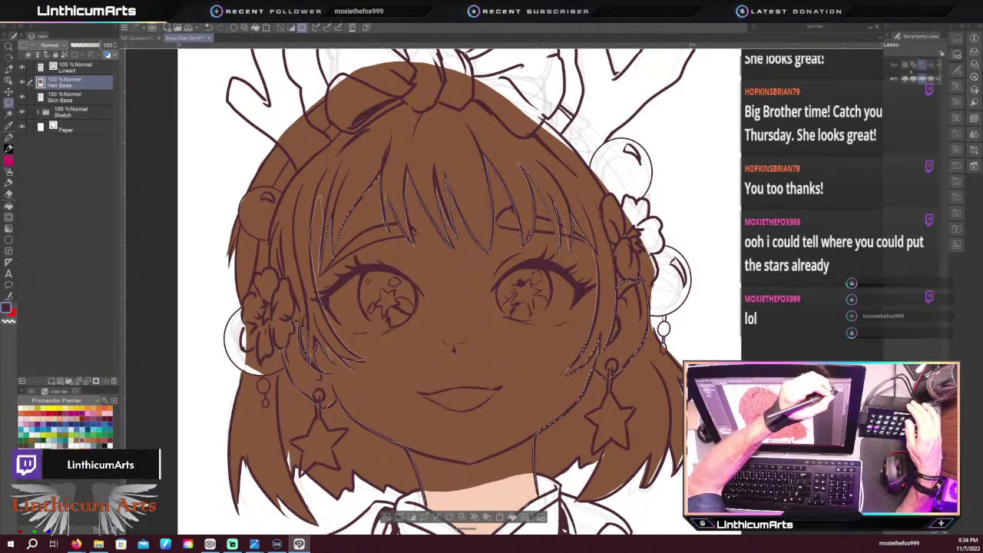
{"action": "left_click", "coordinate": [912, 65]}
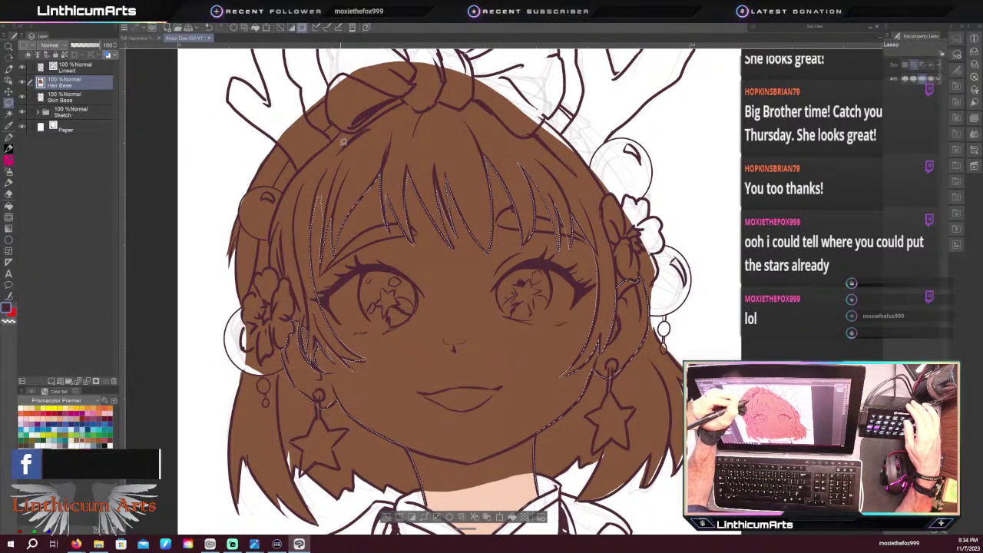
{"action": "key", "text": "Delete"}
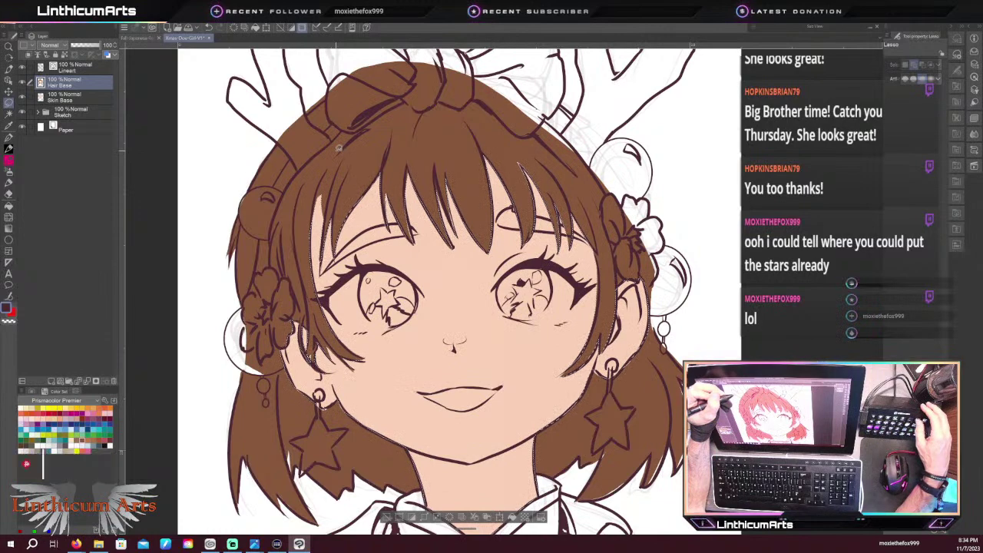
{"action": "key", "text": "ctrl+z"}
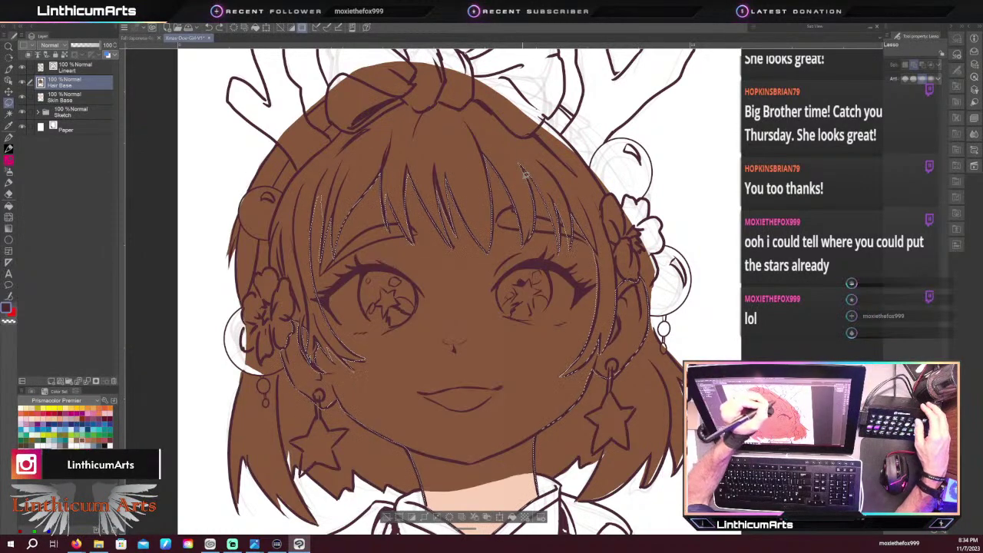
Refine the selection around the bangs, side locks and earring, delete the Hair Base fill over the face and neck, and deselect
{"action": "scroll", "coordinate": [520, 161], "scroll_direction": "up", "scroll_amount": 2}
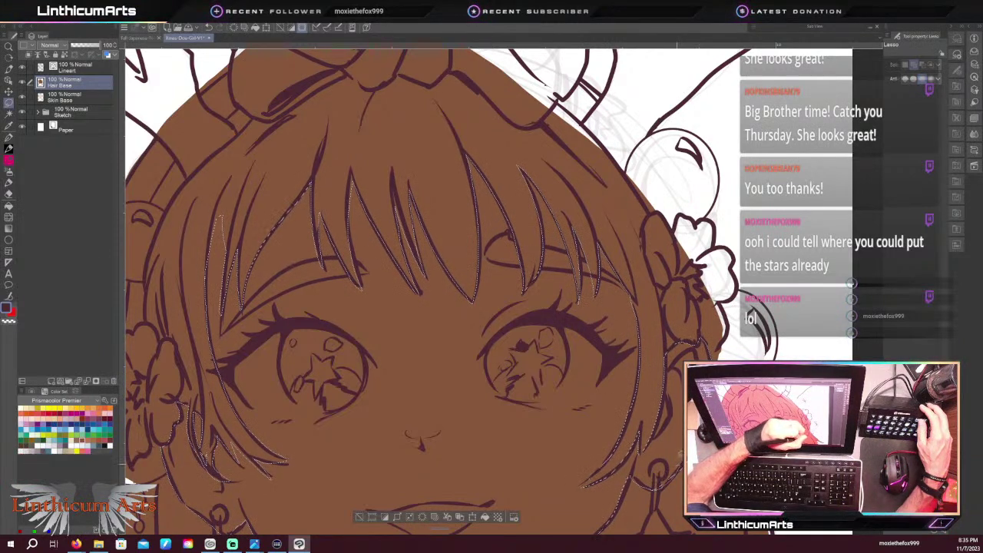
{"action": "left_click_drag", "start_coordinate": [605, 495], "coordinate": [633, 430]}
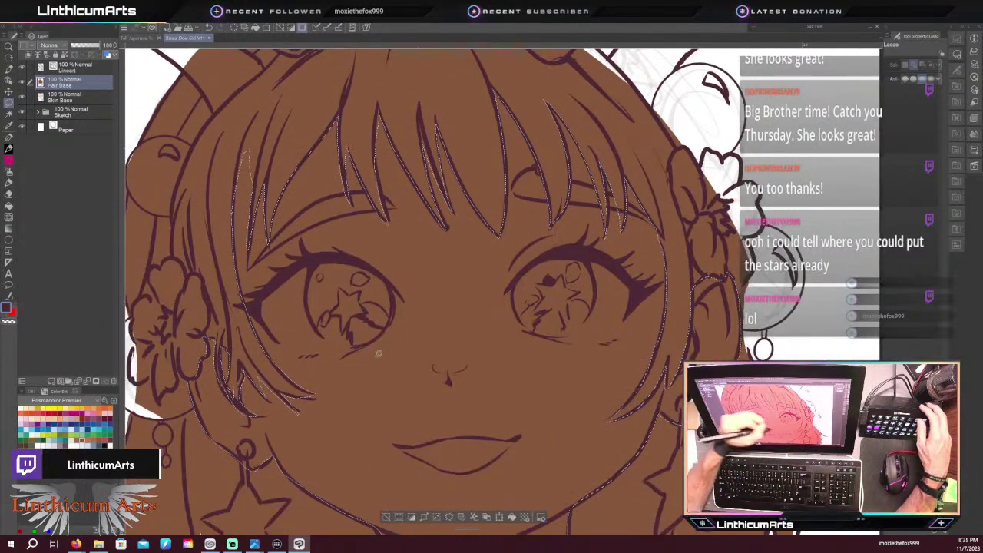
{"action": "left_click_drag", "start_coordinate": [246, 444], "coordinate": [215, 327]}
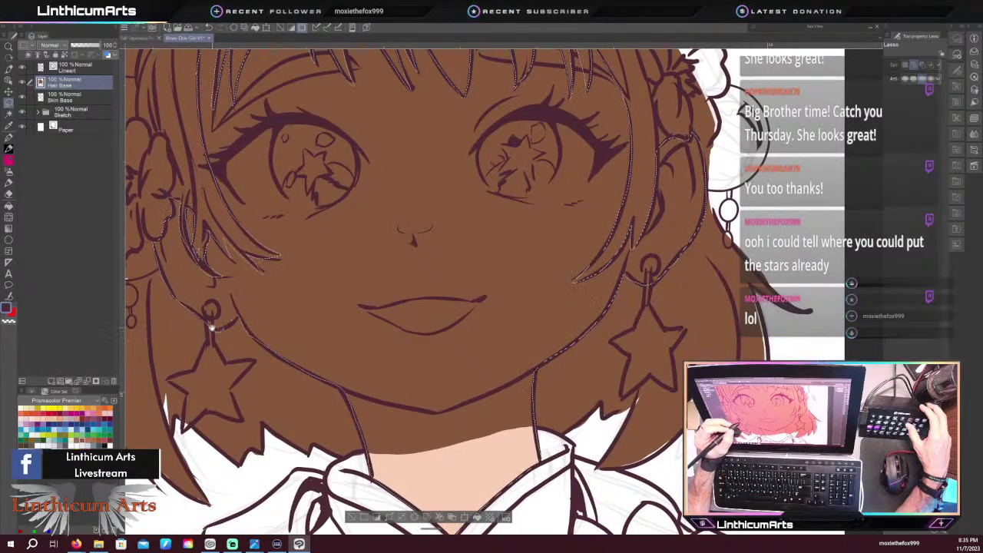
{"action": "left_click_drag", "start_coordinate": [215, 326], "coordinate": [272, 378]}
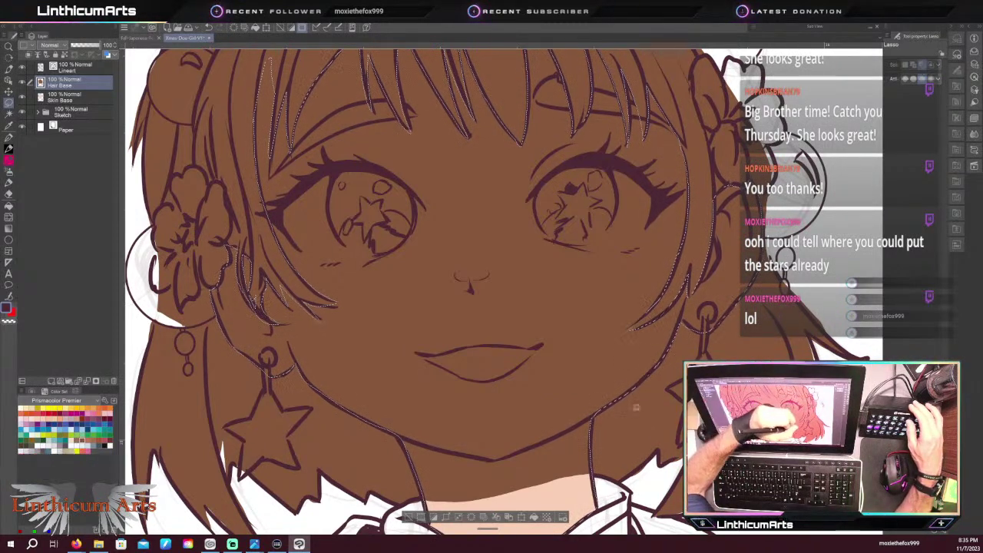
{"action": "left_click_drag", "start_coordinate": [564, 197], "coordinate": [529, 343]}
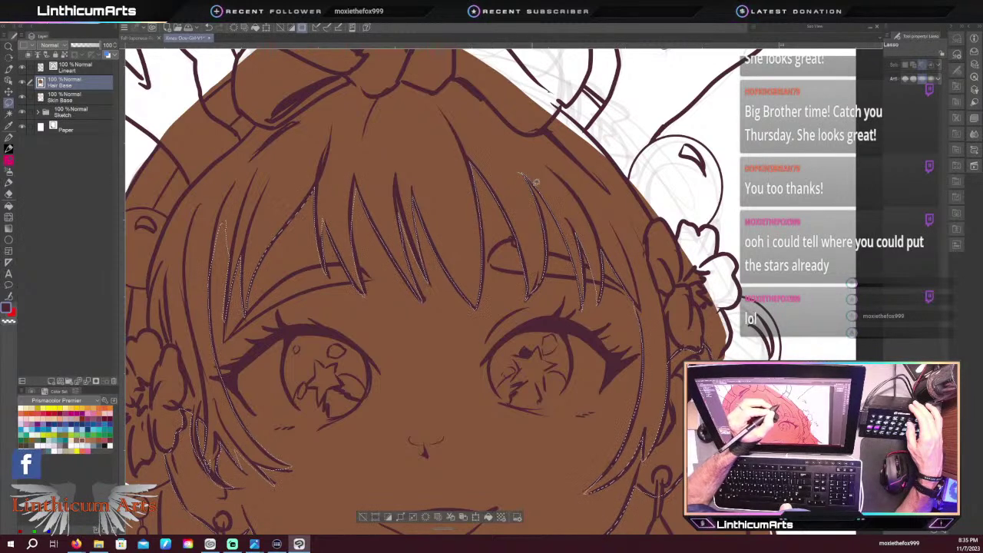
{"action": "key", "text": "ctrl+minus"}
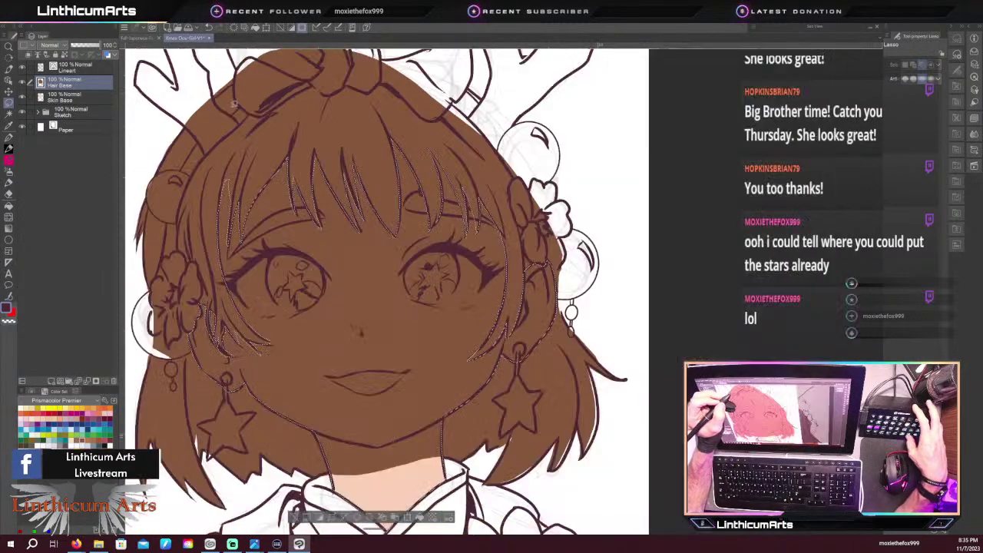
{"action": "key", "text": "Delete"}
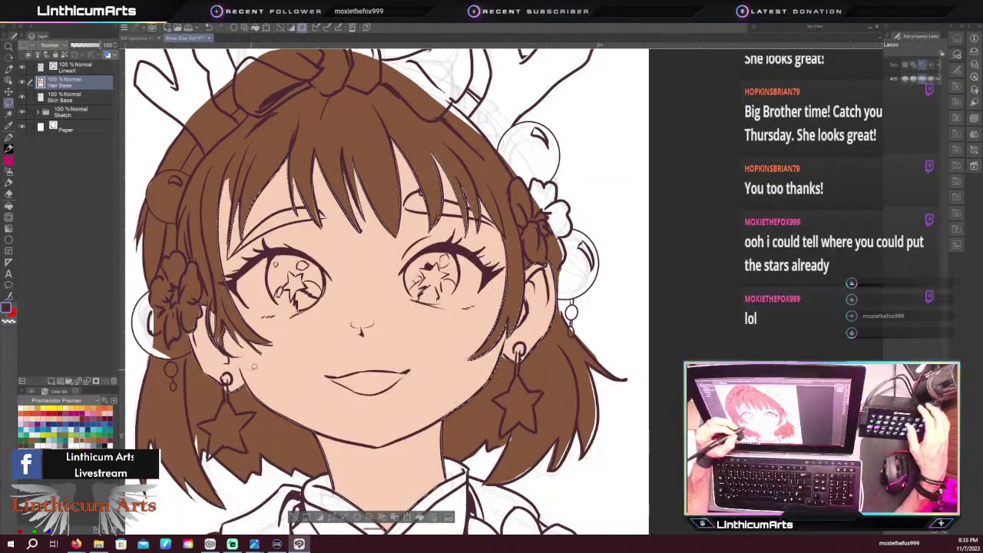
{"action": "key", "text": "ctrl+minus"}
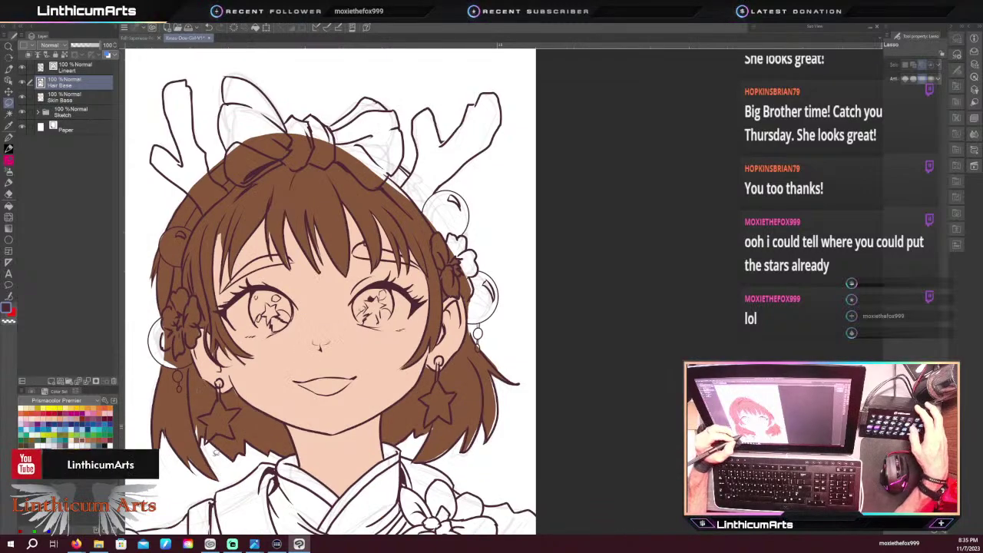
Fill the unpainted gaps below the star earring and along the lower edge of the hair lock with the hair brown
{"action": "left_click_drag", "start_coordinate": [196, 442], "coordinate": [214, 339]}
{"action": "left_click_drag", "start_coordinate": [401, 274], "coordinate": [362, 257]}
{"action": "key", "text": "ctrl+plus"}
{"action": "key", "text": "ctrl+plus"}
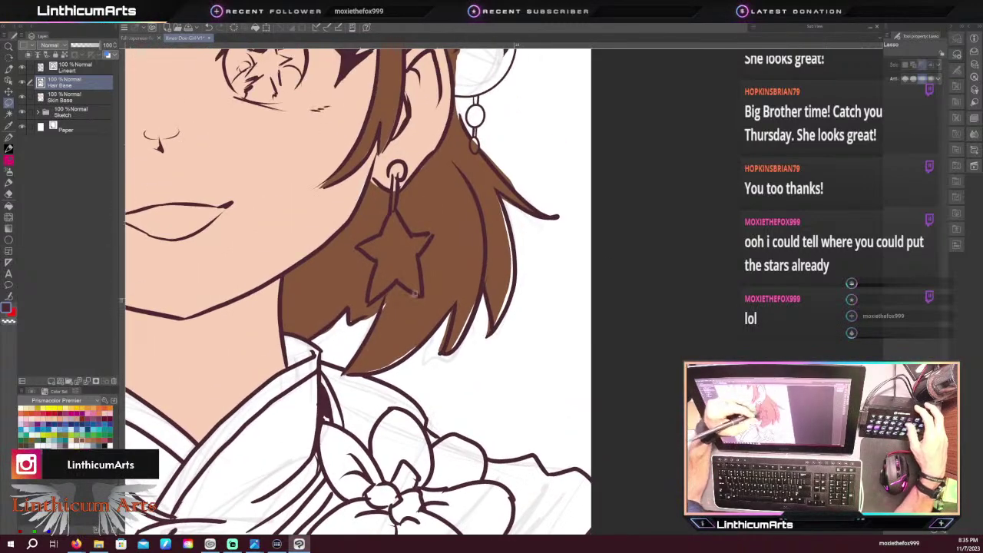
{"action": "left_click_drag", "start_coordinate": [383, 310], "coordinate": [385, 300]}
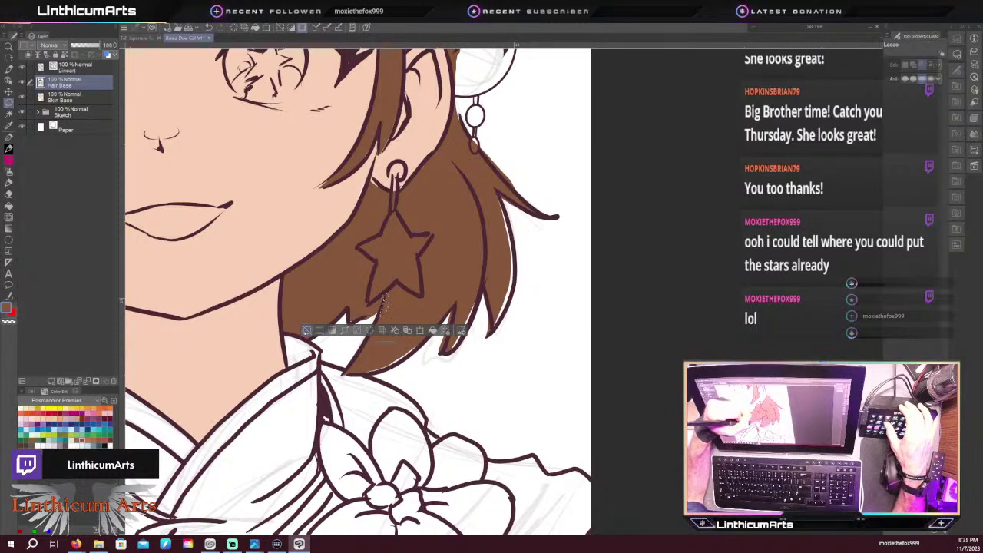
{"action": "left_click", "coordinate": [309, 330]}
{"action": "mouse_move", "coordinate": [393, 360]}
{"action": "left_mouse_down"}
{"action": "mouse_move", "coordinate": [426, 325]}
{"action": "mouse_move", "coordinate": [398, 348]}
{"action": "left_mouse_up"}
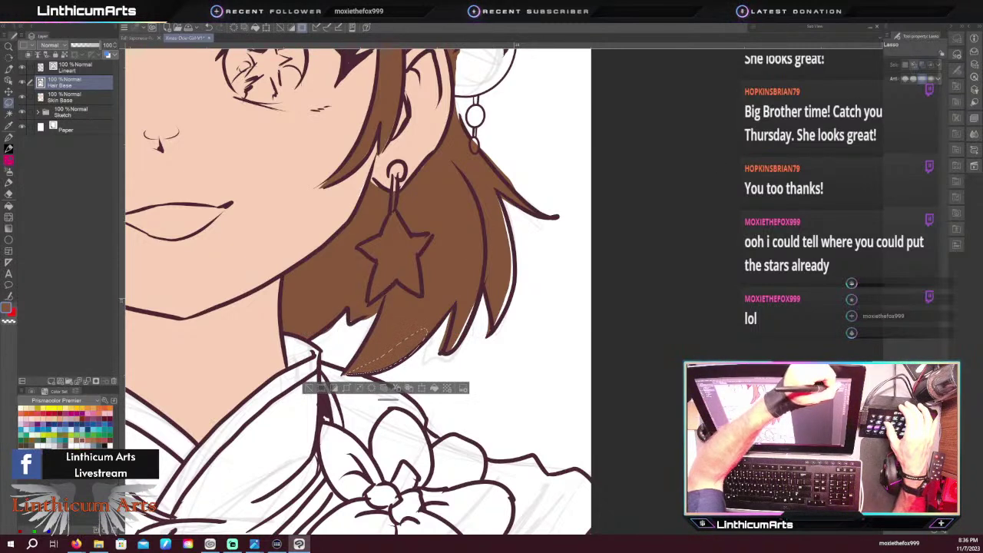
{"action": "key", "text": "ctrl+d"}
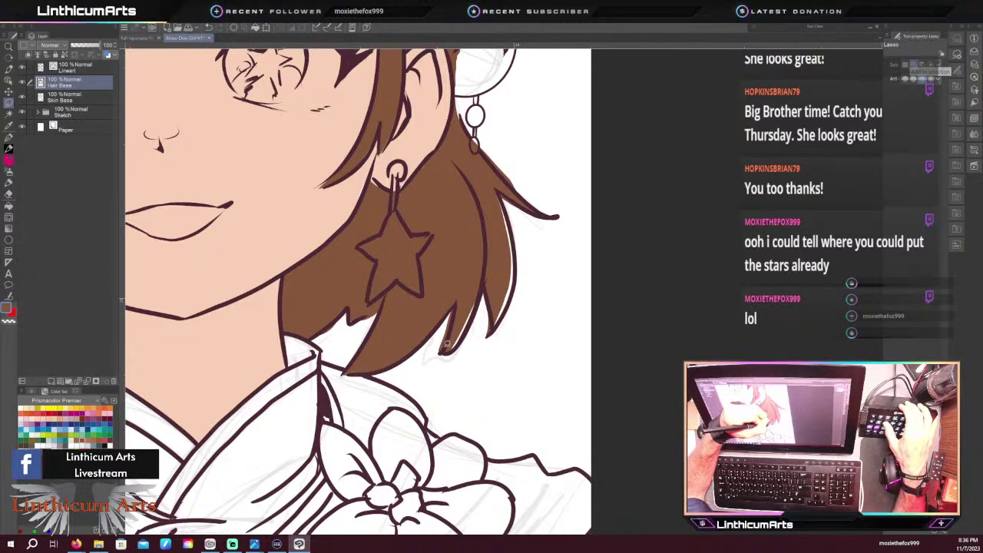
Lasso the white slivers along the edges of the two outer lock tips and fill them with the hair brown
{"action": "mouse_move", "coordinate": [445, 351]}
{"action": "left_mouse_down"}
{"action": "mouse_move", "coordinate": [477, 310]}
{"action": "mouse_move", "coordinate": [478, 286]}
{"action": "left_mouse_up"}
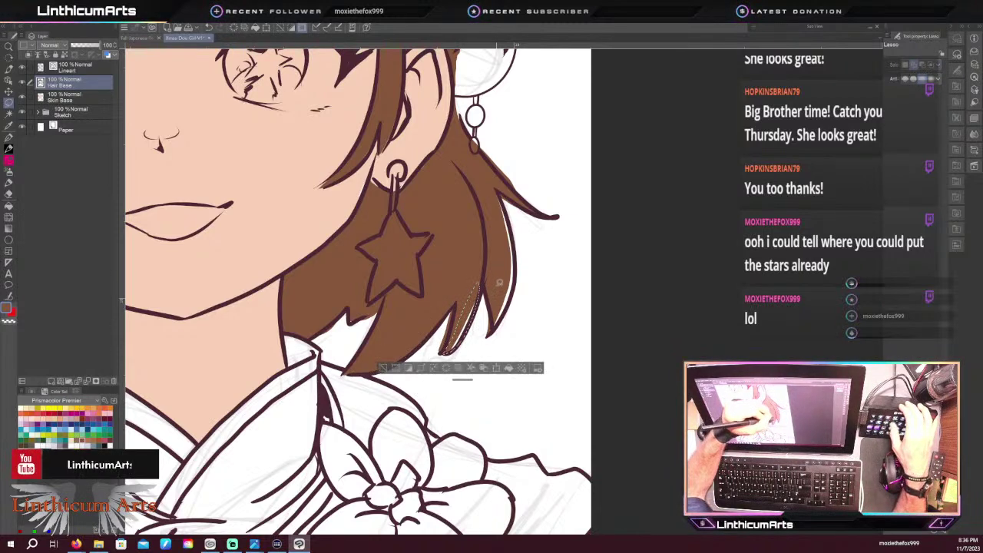
{"action": "key", "text": "alt+Delete"}
{"action": "key", "text": "ctrl+d"}
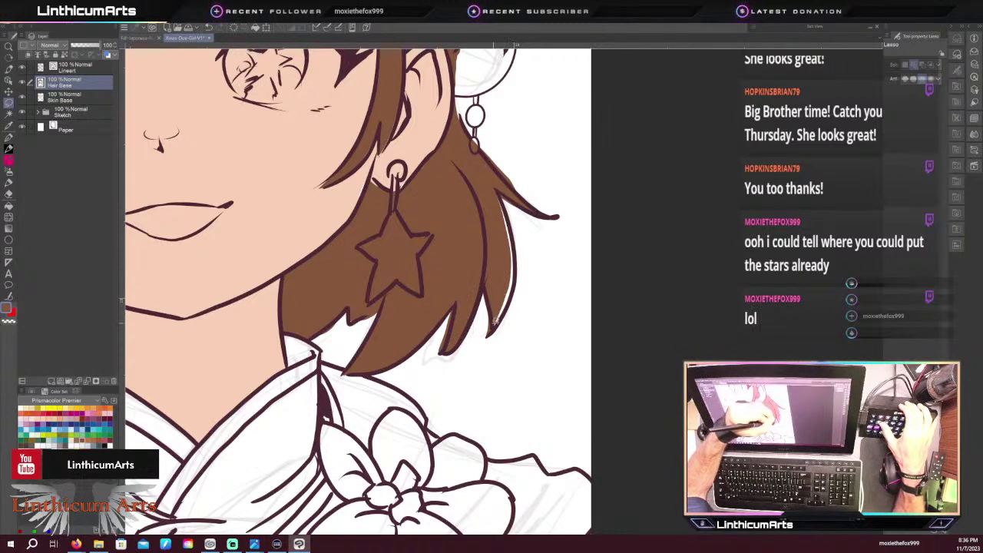
{"action": "left_click_drag", "start_coordinate": [510, 223], "coordinate": [494, 175]}
{"action": "key", "text": "alt+Delete"}
{"action": "key", "text": "ctrl+d"}
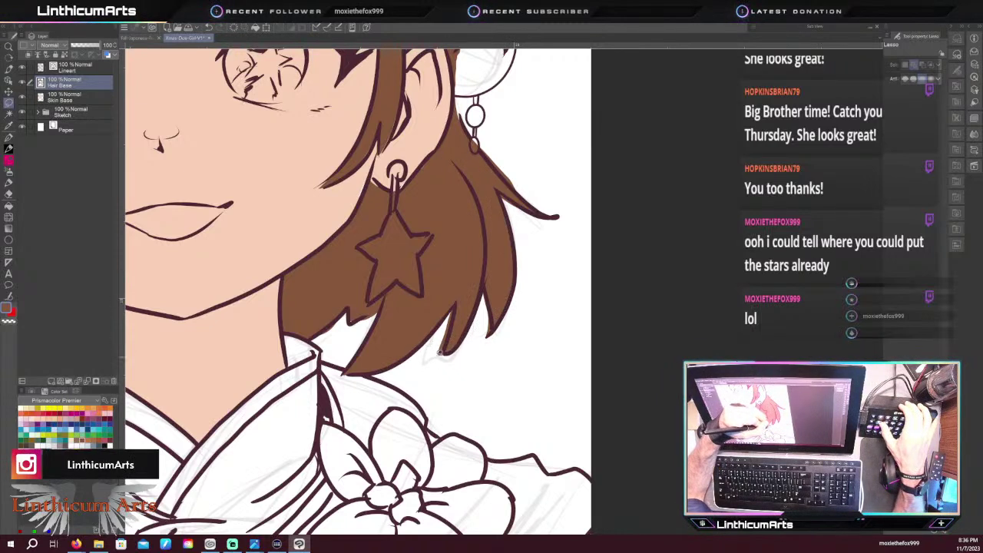
Lasso the brown spilling past the inner edge of the pointed lock tip, delete it and deselect
{"action": "left_click_drag", "start_coordinate": [443, 343], "coordinate": [445, 307]}
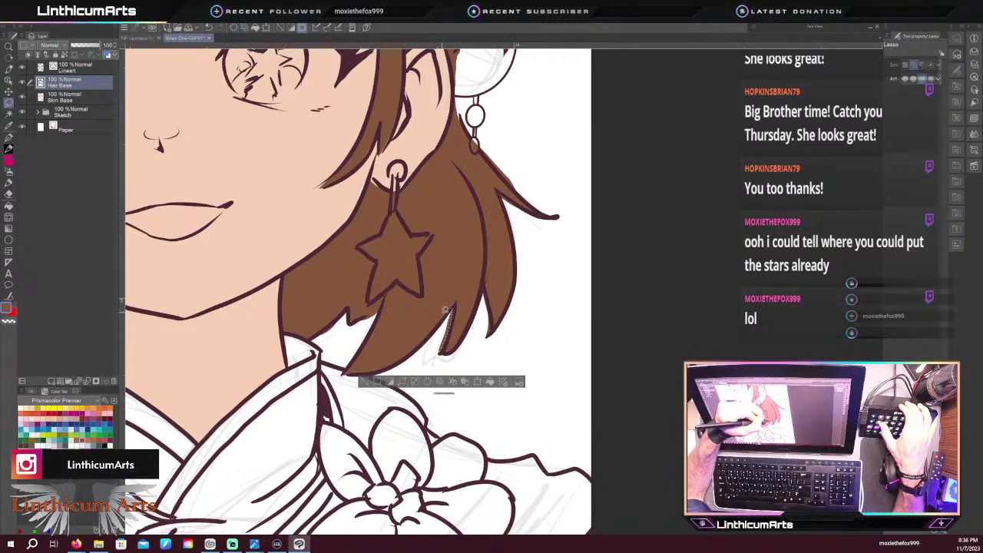
{"action": "key", "text": "Delete"}
{"action": "key", "text": "ctrl+d"}
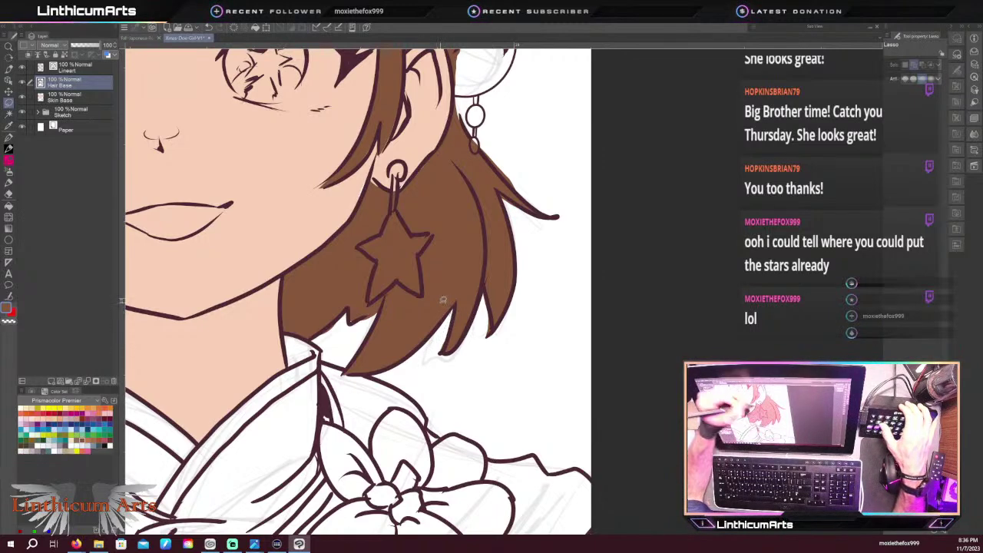
Lasso the stray hair color along the edges of the outward-flipped lock and clean it up to the outline
{"action": "key", "text": "ctrl+minus"}
{"action": "key", "text": "ctrl+plus"}
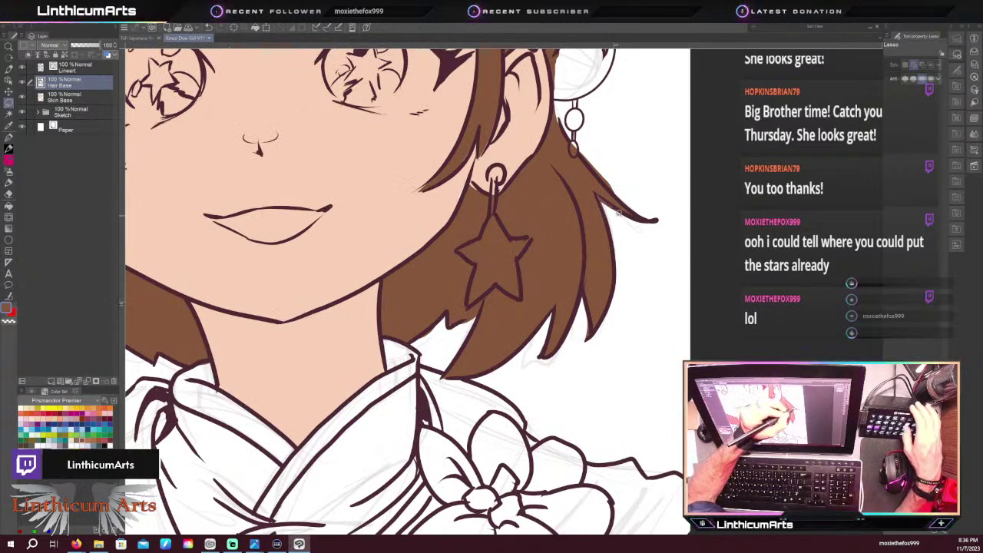
{"action": "left_click_drag", "start_coordinate": [619, 213], "coordinate": [604, 193]}
{"action": "mouse_move", "coordinate": [584, 149]}
{"action": "left_mouse_down"}
{"action": "mouse_move", "coordinate": [600, 176]}
{"action": "mouse_move", "coordinate": [590, 151]}
{"action": "left_mouse_up"}
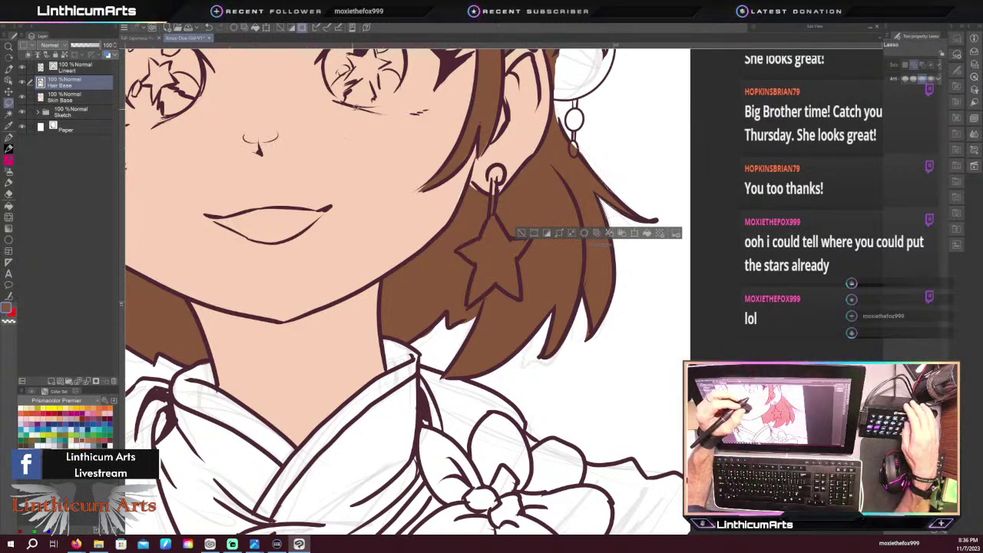
Lasso the stray slivers along the fringe strands above the eye, clean the hair fill up to the outline and deselect
{"action": "scroll", "coordinate": [351, 163], "scroll_direction": "down", "scroll_amount": 1}
{"action": "scroll", "coordinate": [219, 332], "scroll_direction": "down", "scroll_amount": 1}
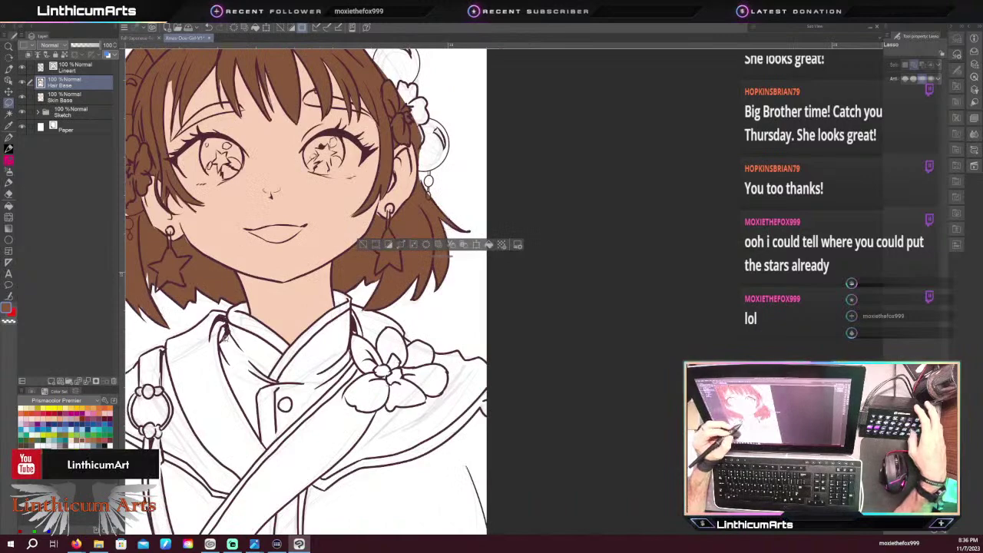
{"action": "left_click_drag", "start_coordinate": [182, 277], "coordinate": [295, 410]}
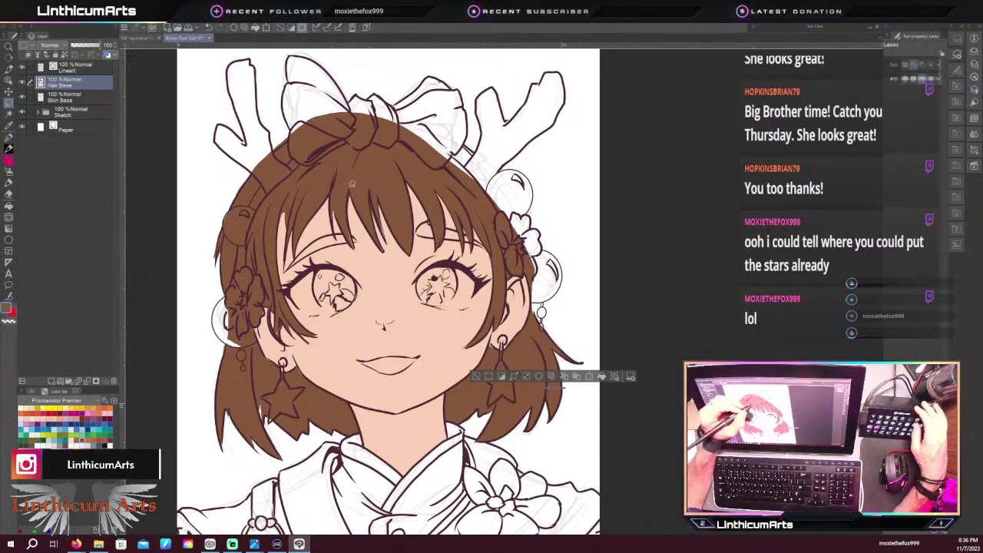
{"action": "scroll", "coordinate": [351, 183], "scroll_direction": "up", "scroll_amount": 2}
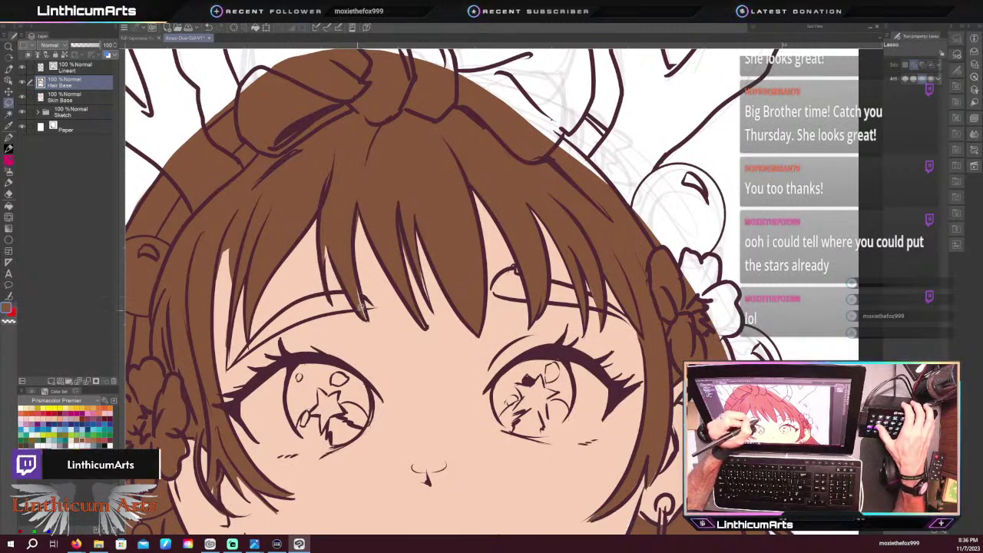
{"action": "left_click_drag", "start_coordinate": [365, 310], "coordinate": [355, 276]}
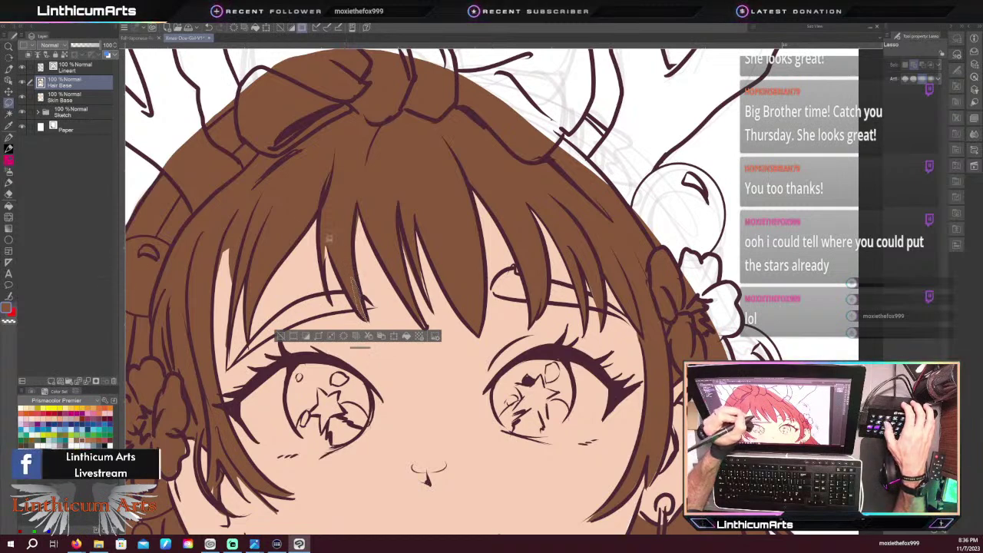
{"action": "left_click_drag", "start_coordinate": [425, 326], "coordinate": [420, 267]}
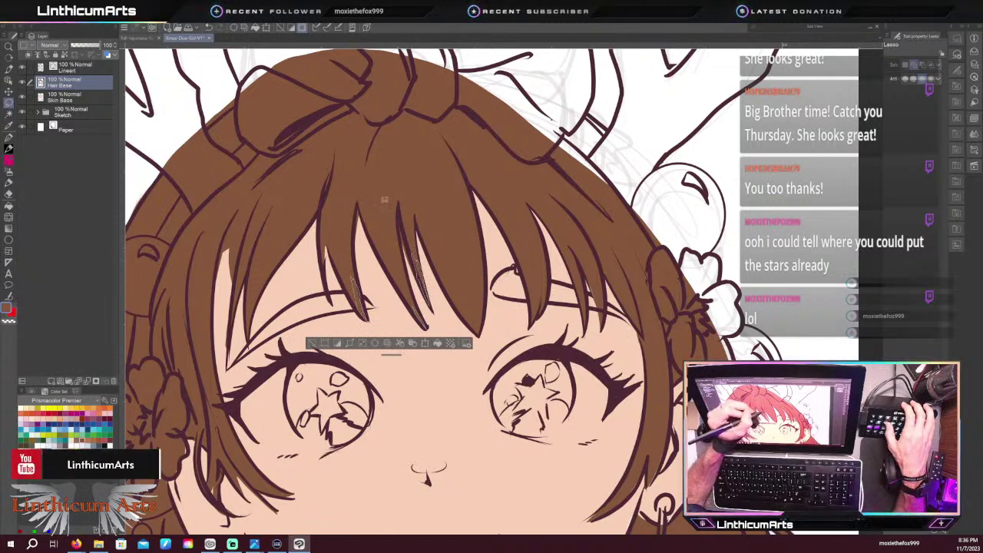
{"action": "mouse_move", "coordinate": [323, 259]}
{"action": "left_mouse_down"}
{"action": "mouse_move", "coordinate": [323, 268]}
{"action": "mouse_move", "coordinate": [331, 237]}
{"action": "left_mouse_up"}
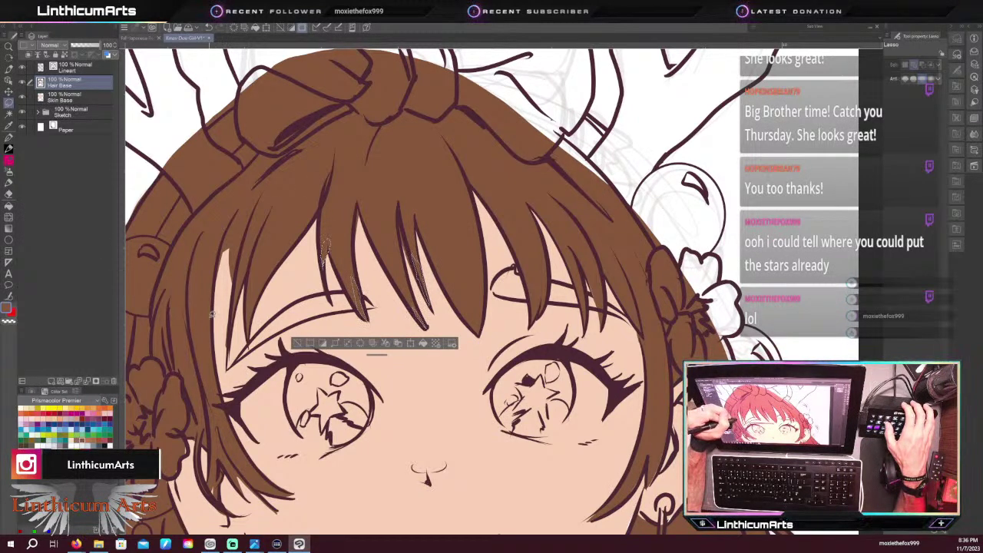
{"action": "left_click_drag", "start_coordinate": [234, 228], "coordinate": [217, 248]}
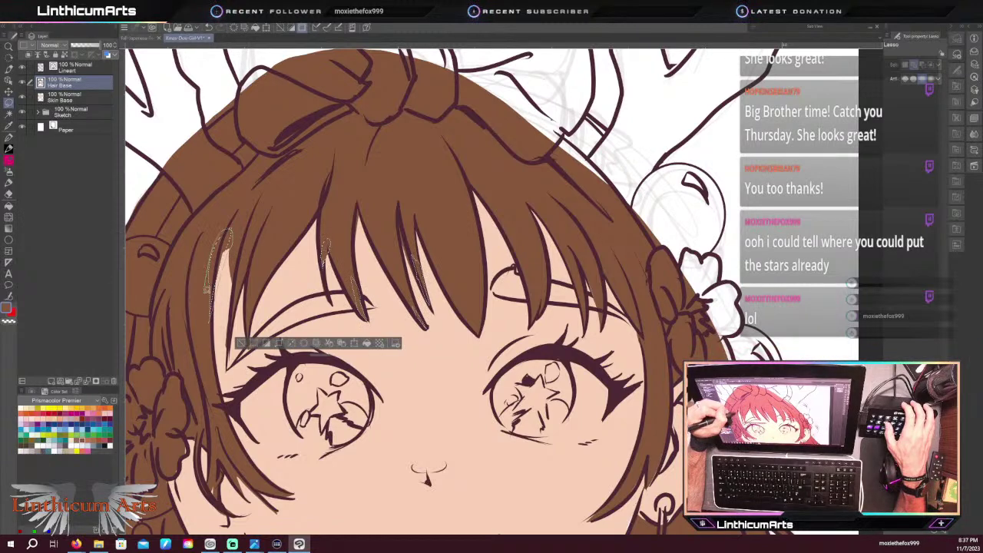
{"action": "left_click", "coordinate": [239, 343]}
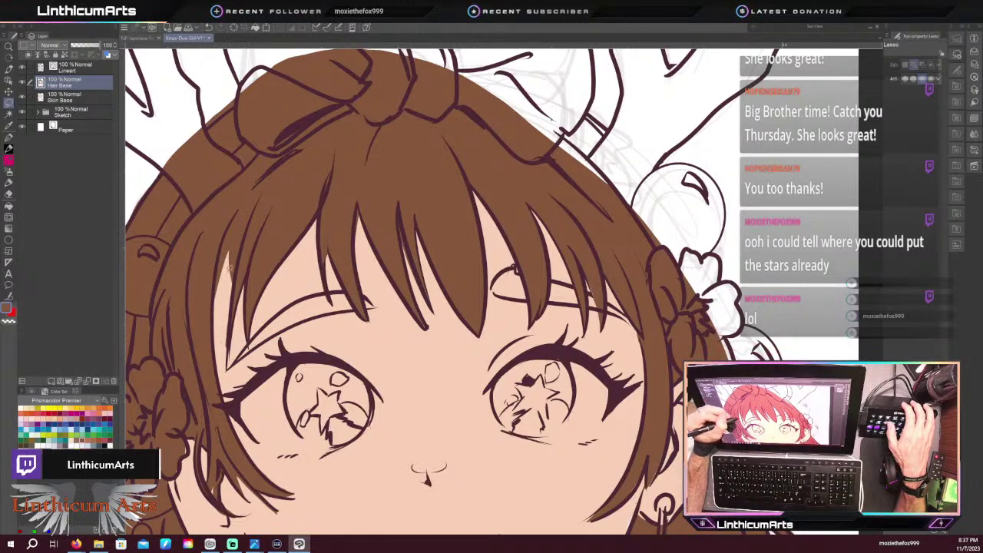
Lasso the unpainted gaps at the top of the head beside the right antler, fill them with the hair brown and deselect
{"action": "scroll", "coordinate": [168, 237], "scroll_direction": "down", "scroll_amount": 1}
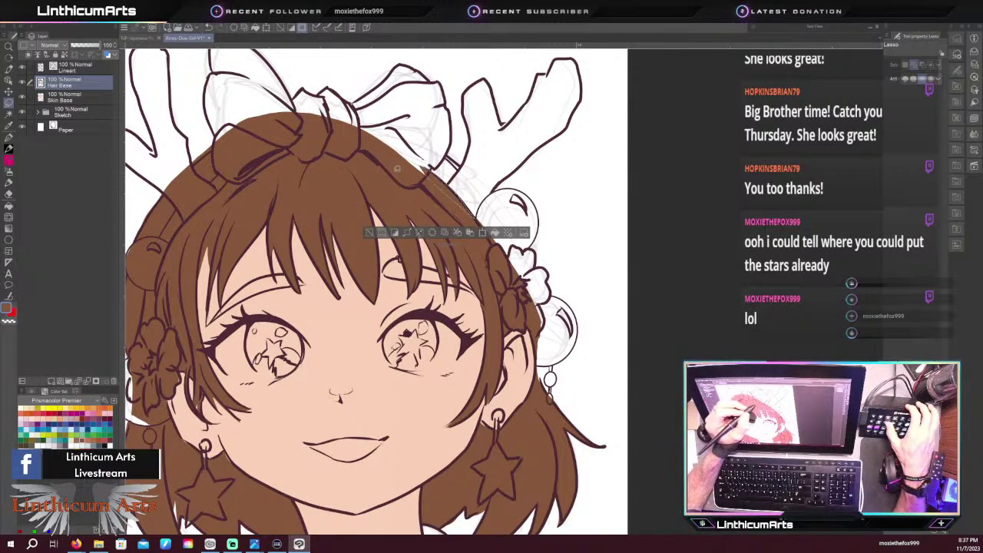
{"action": "left_click_drag", "start_coordinate": [425, 173], "coordinate": [403, 155]}
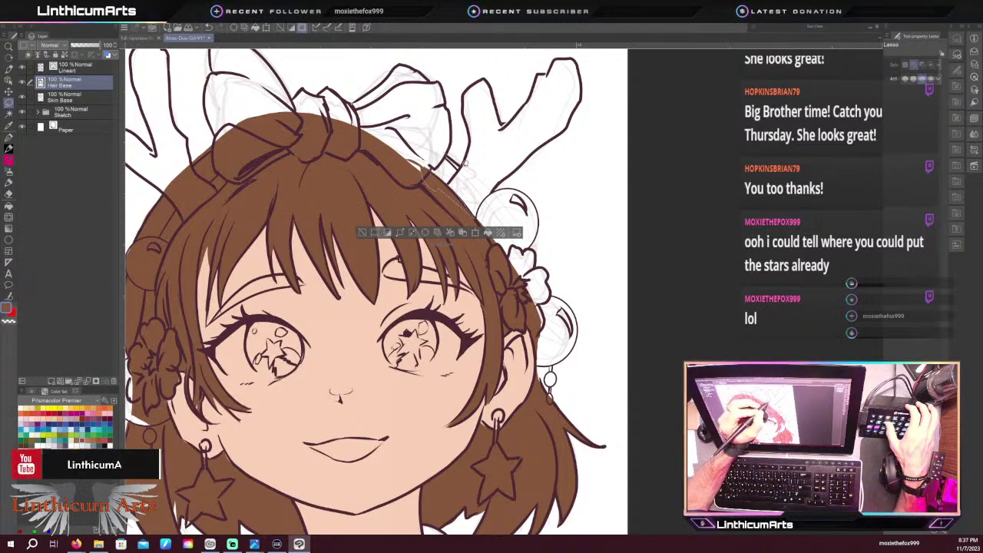
{"action": "key", "text": "alt+Delete"}
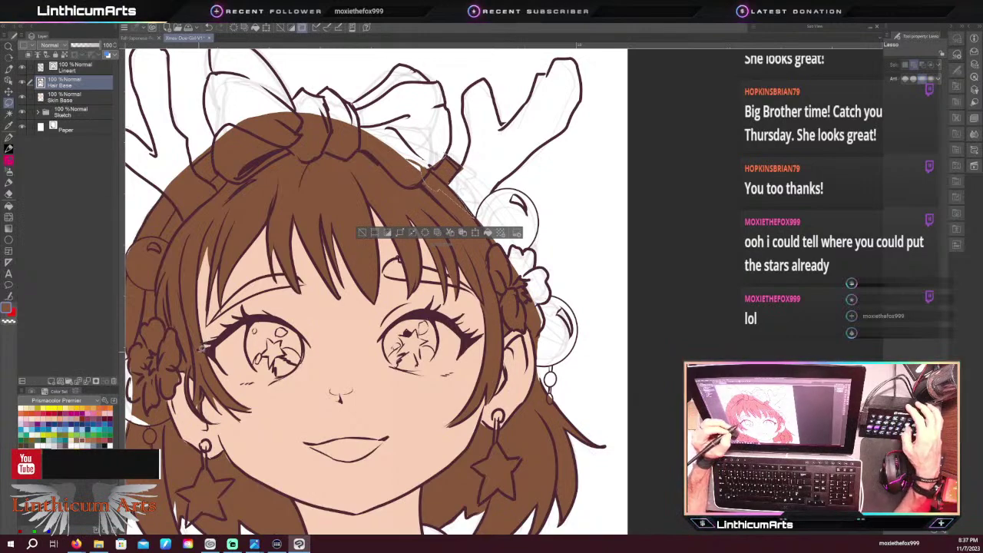
{"action": "left_click_drag", "start_coordinate": [202, 348], "coordinate": [372, 346]}
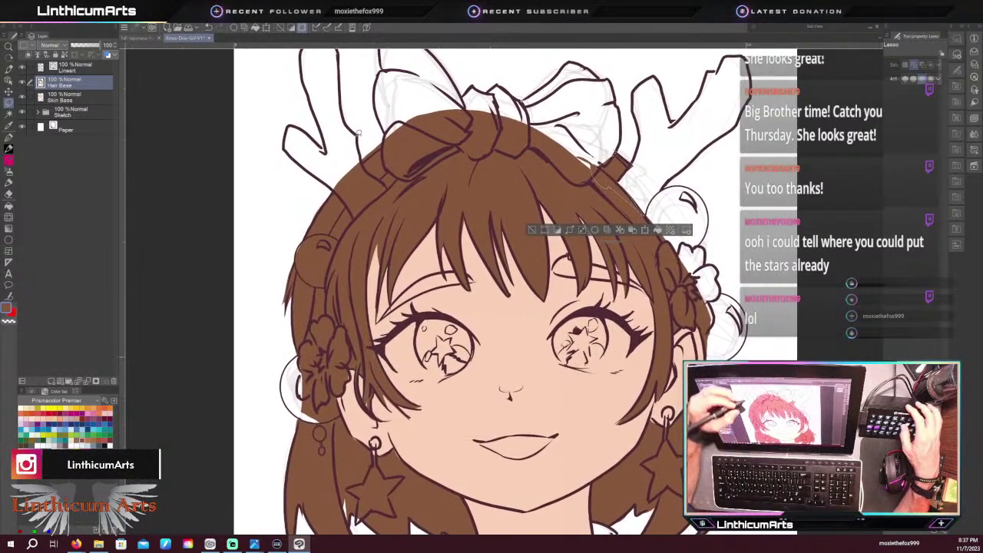
{"action": "key", "text": "ctrl+d"}
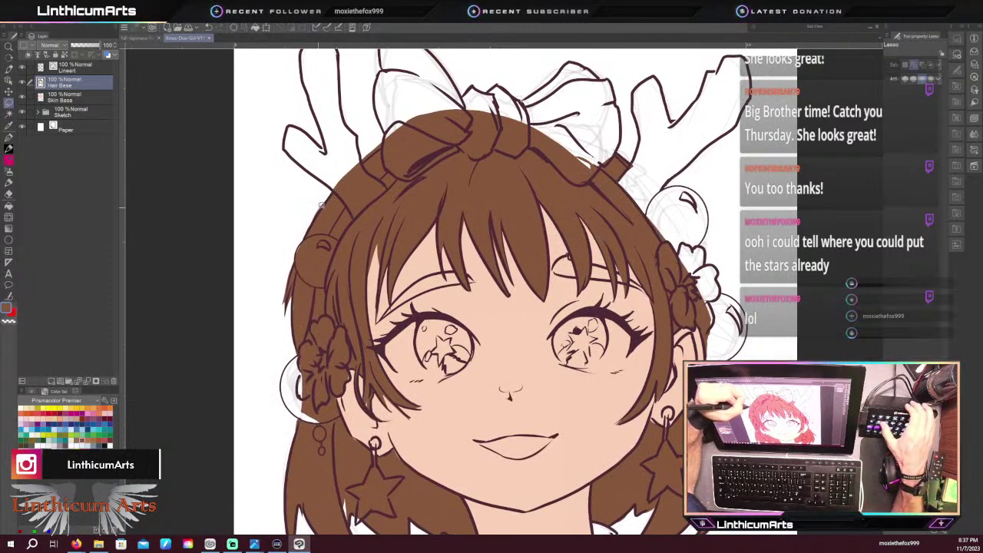
Lasso along the outer hair edge below the left antler, clean the stray color up to the outline and deselect
{"action": "key", "text": "ctrl+z"}
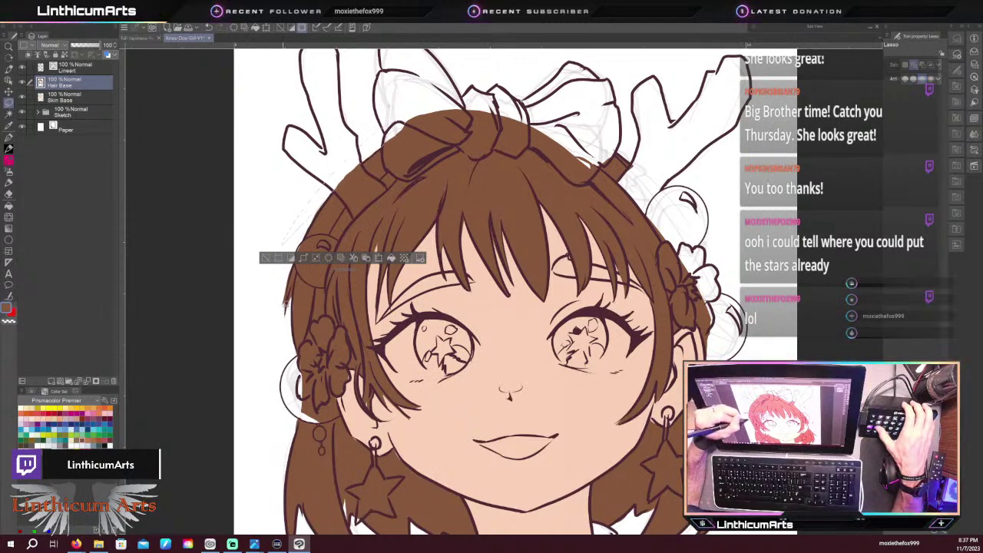
{"action": "left_click_drag", "start_coordinate": [283, 323], "coordinate": [286, 315]}
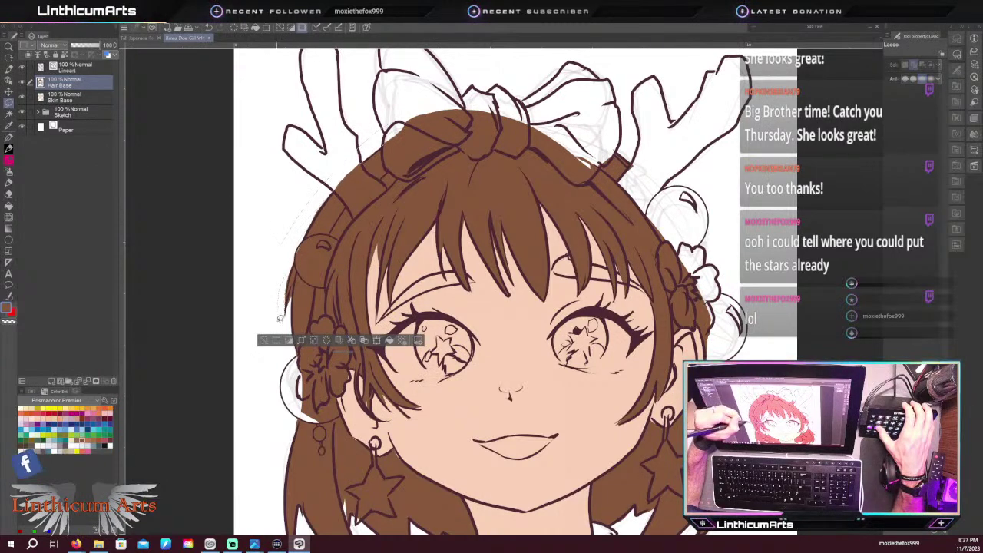
{"action": "left_click", "coordinate": [263, 341]}
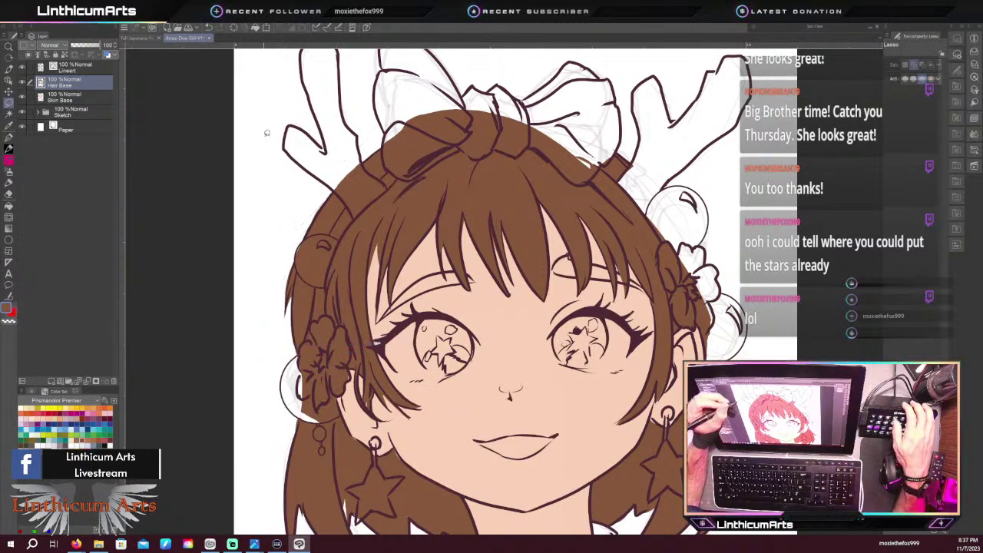
{"action": "key", "text": "ctrl+minus"}
{"action": "key", "text": "ctrl+minus"}
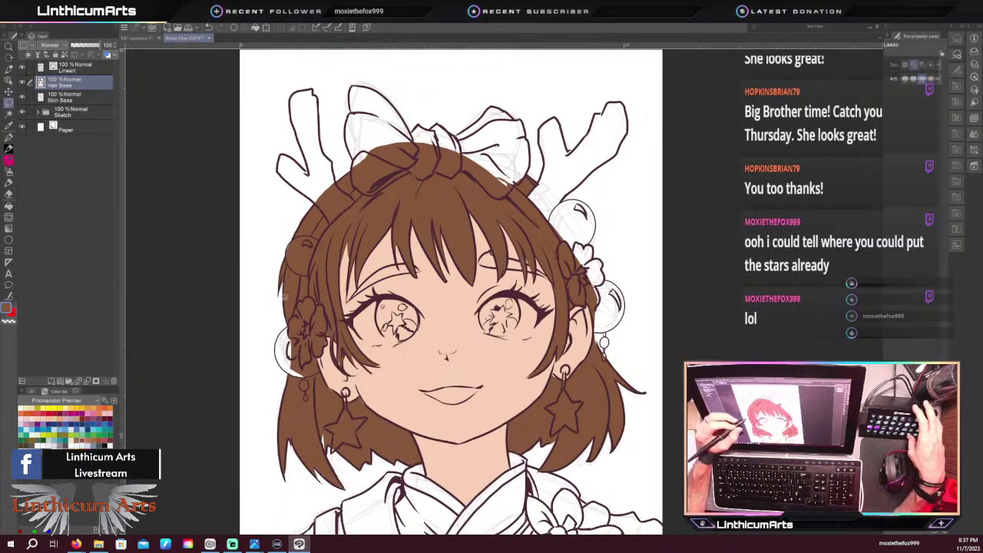
Create a new layer named Eye Base above the Hair Base layer
{"action": "key", "text": "ctrl+plus"}
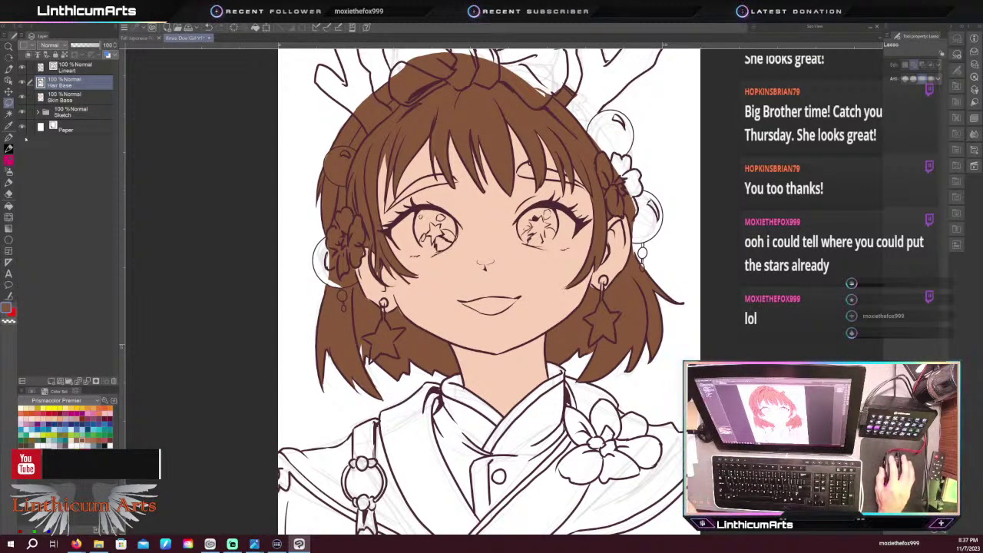
{"action": "key", "text": "ctrl+shift+n"}
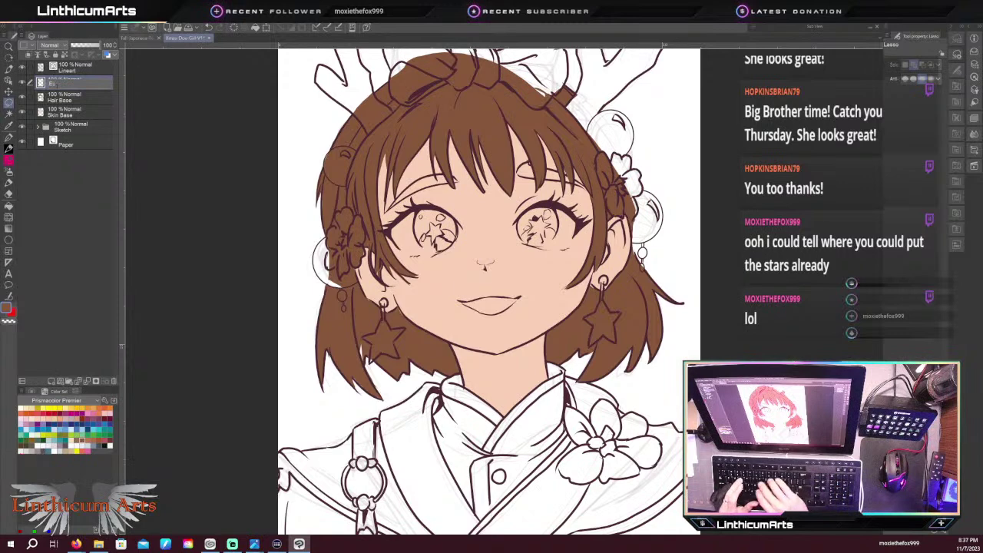
{"action": "type", "text": "Eye Base"}
{"action": "key", "text": "Return"}
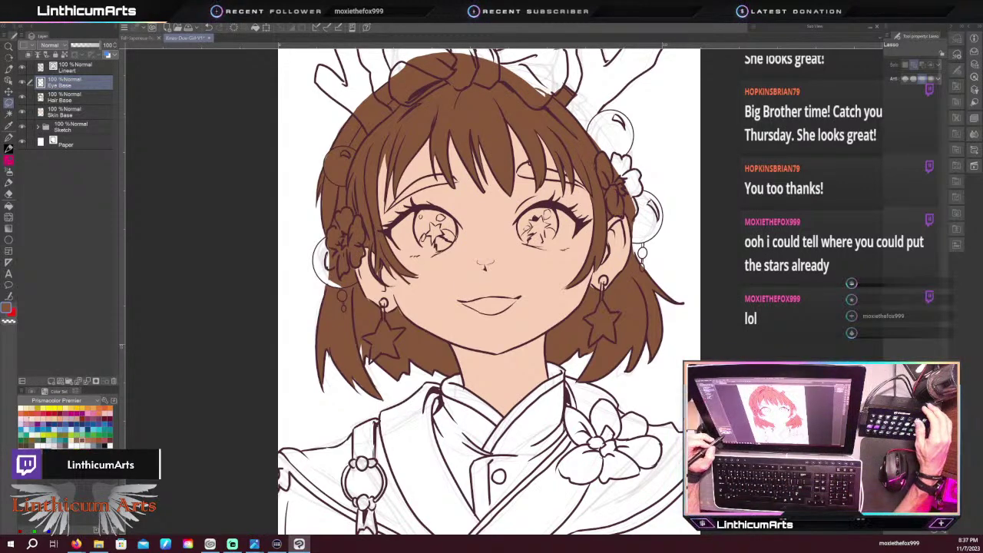
Lasso the eye on the right side of the face, fill it with a pale bluish white on the Eye Base layer and deselect
{"action": "left_click", "coordinate": [44, 446]}
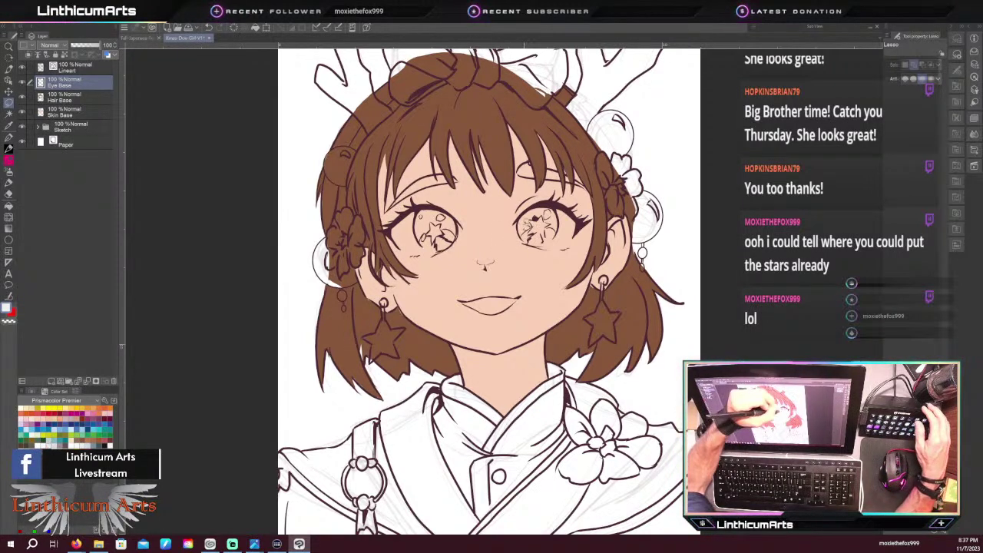
{"action": "scroll", "coordinate": [448, 157], "scroll_direction": "up", "scroll_amount": 3}
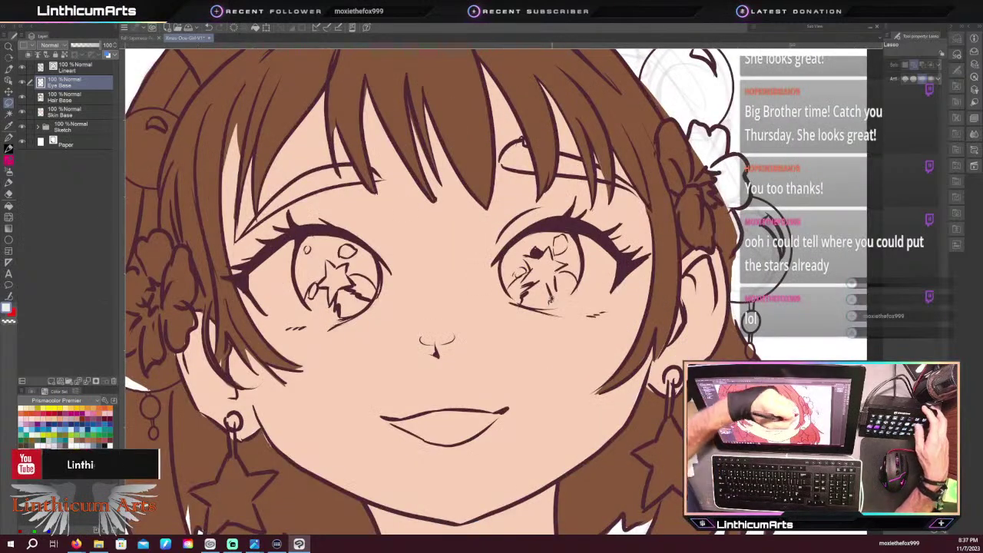
{"action": "mouse_move", "coordinate": [569, 311]}
{"action": "left_mouse_down"}
{"action": "mouse_move", "coordinate": [609, 292]}
{"action": "mouse_move", "coordinate": [622, 260]}
{"action": "mouse_move", "coordinate": [578, 228]}
{"action": "mouse_move", "coordinate": [542, 240]}
{"action": "left_mouse_up"}
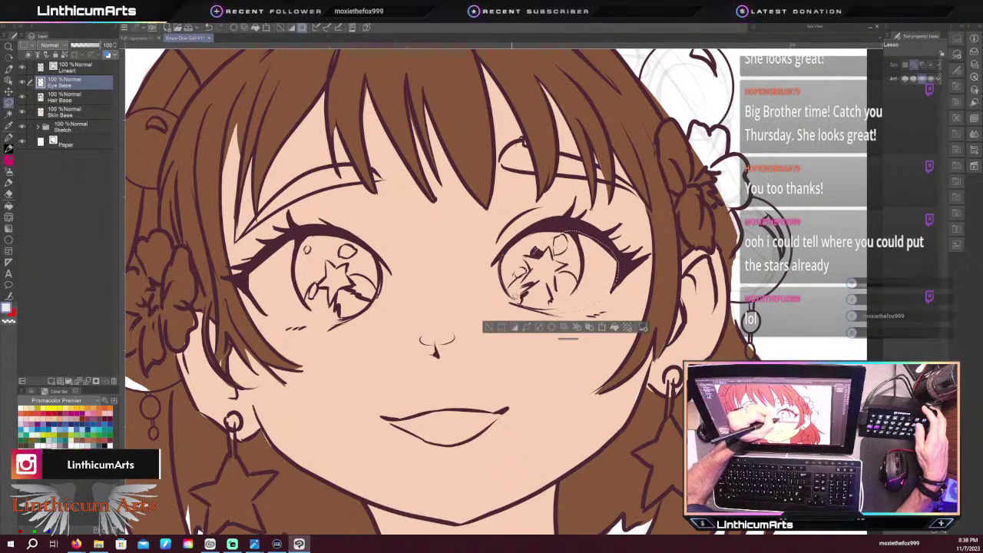
{"action": "left_click_drag", "start_coordinate": [519, 236], "coordinate": [521, 304]}
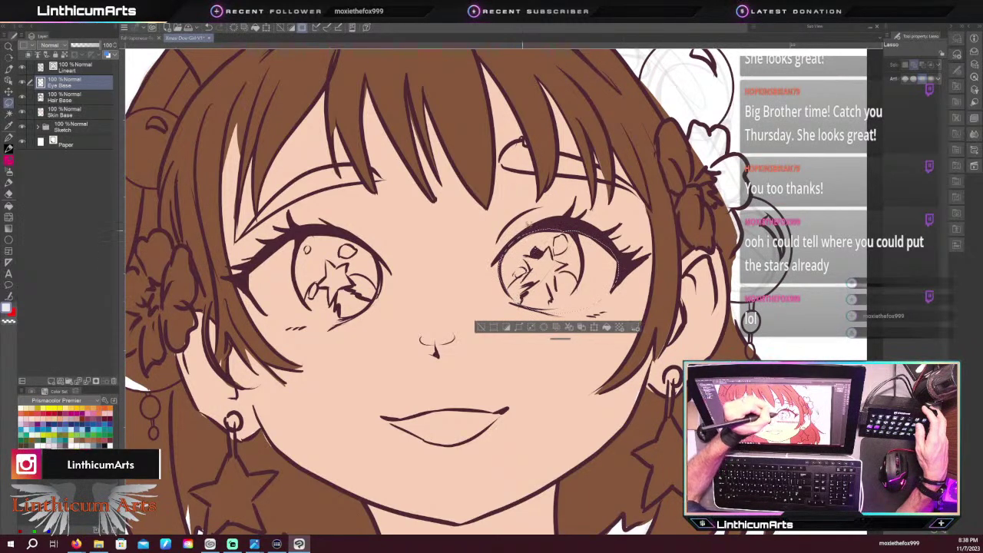
{"action": "key", "text": "alt+Delete"}
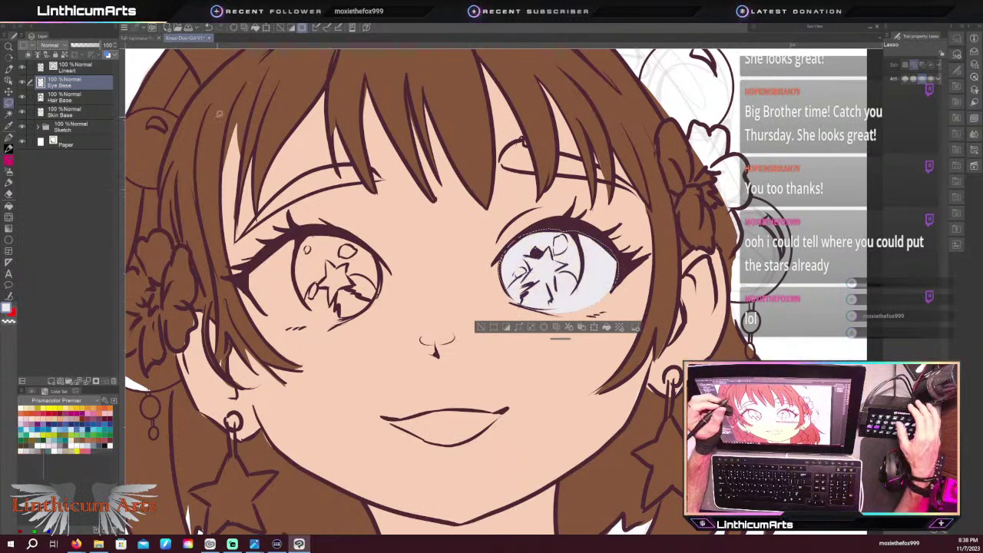
{"action": "scroll", "coordinate": [179, 179], "scroll_direction": "down", "scroll_amount": 1}
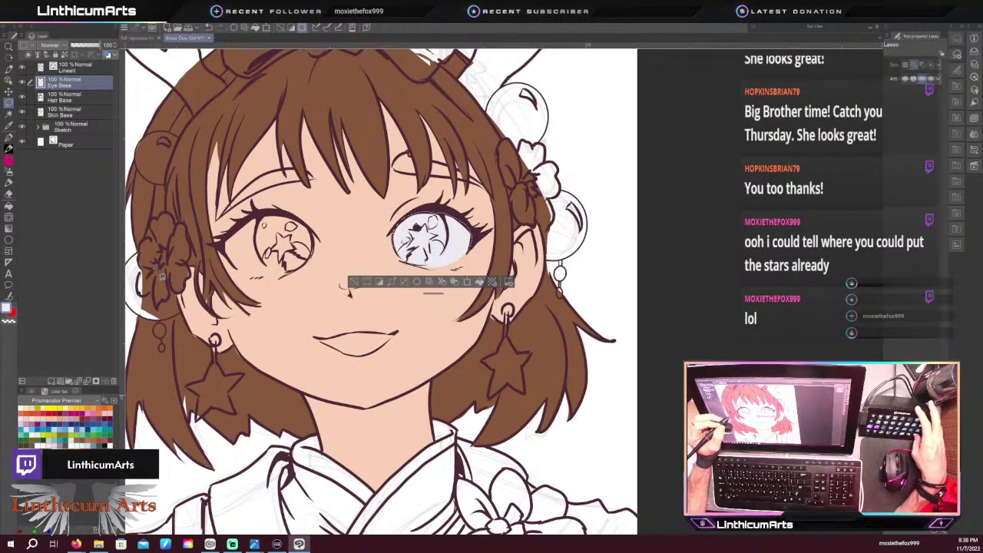
{"action": "key", "text": "ctrl+plus"}
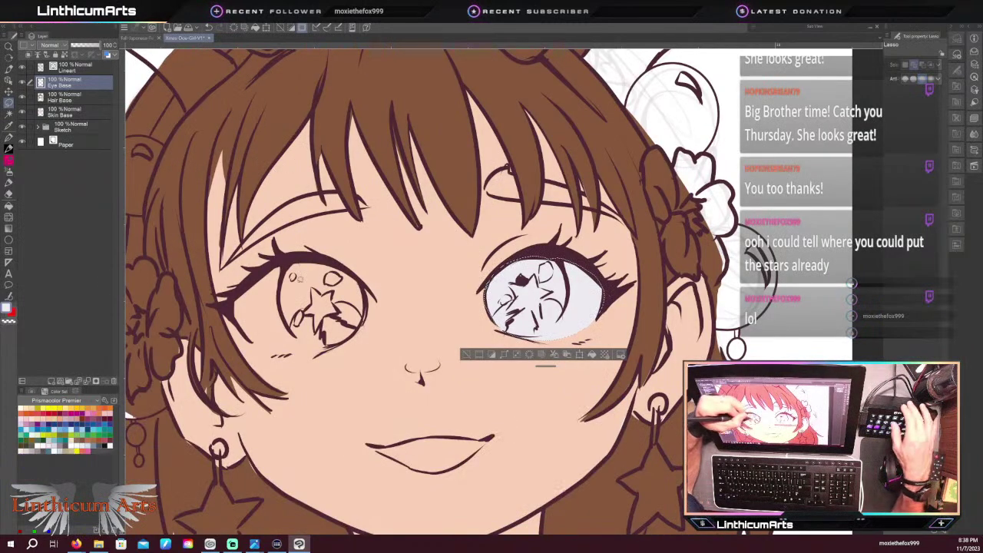
{"action": "key", "text": "ctrl+d"}
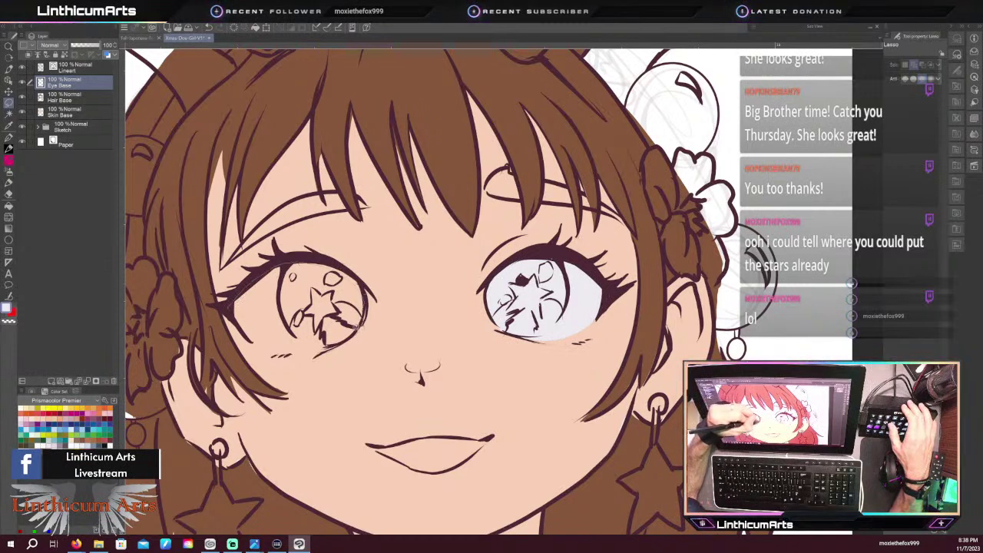
{"action": "left_click_drag", "start_coordinate": [239, 294], "coordinate": [244, 290]}
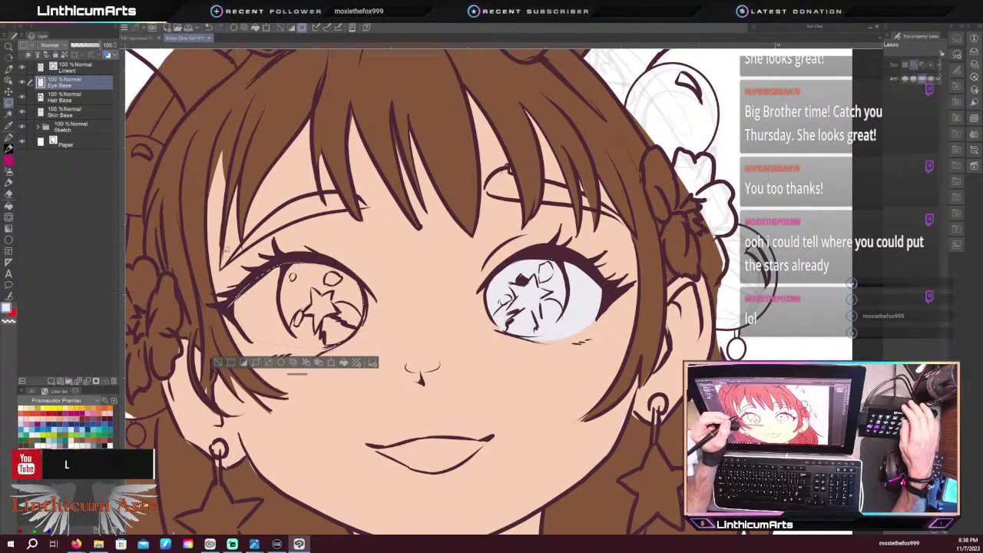
{"action": "key", "text": "r"}
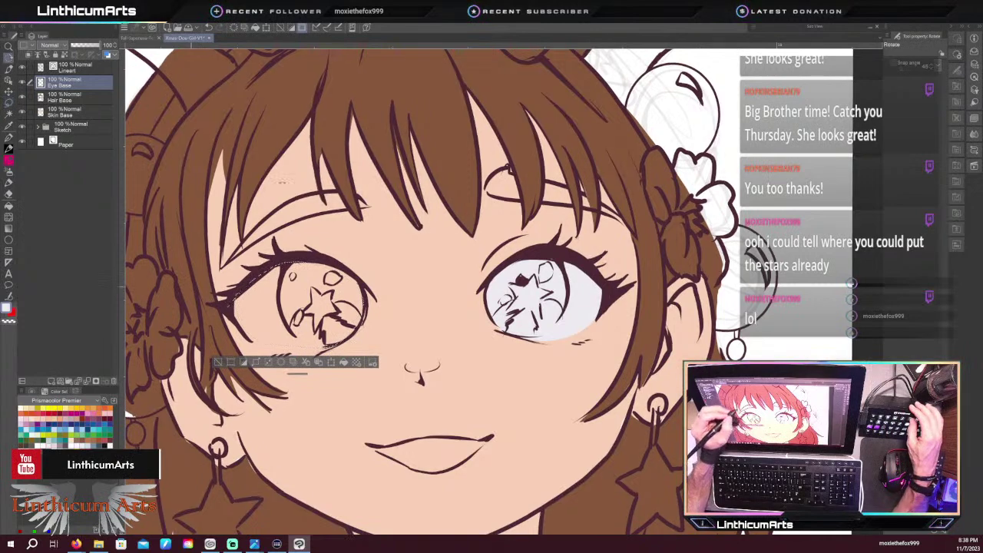
{"action": "mouse_move", "coordinate": [286, 223]}
{"action": "left_mouse_down"}
{"action": "mouse_move", "coordinate": [431, 128]}
{"action": "mouse_move", "coordinate": [527, 138]}
{"action": "mouse_move", "coordinate": [509, 367]}
{"action": "mouse_move", "coordinate": [483, 364]}
{"action": "left_mouse_up"}
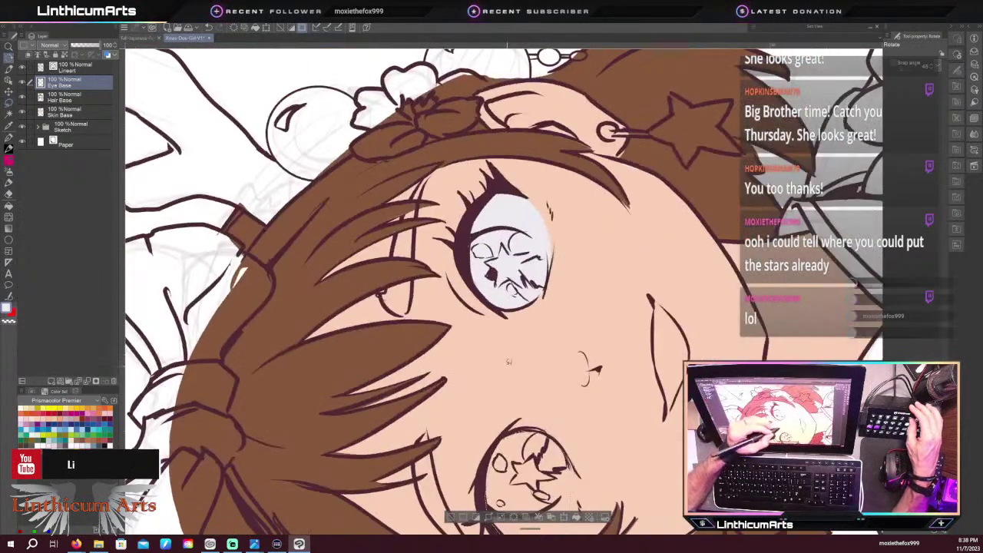
{"action": "key", "text": "m"}
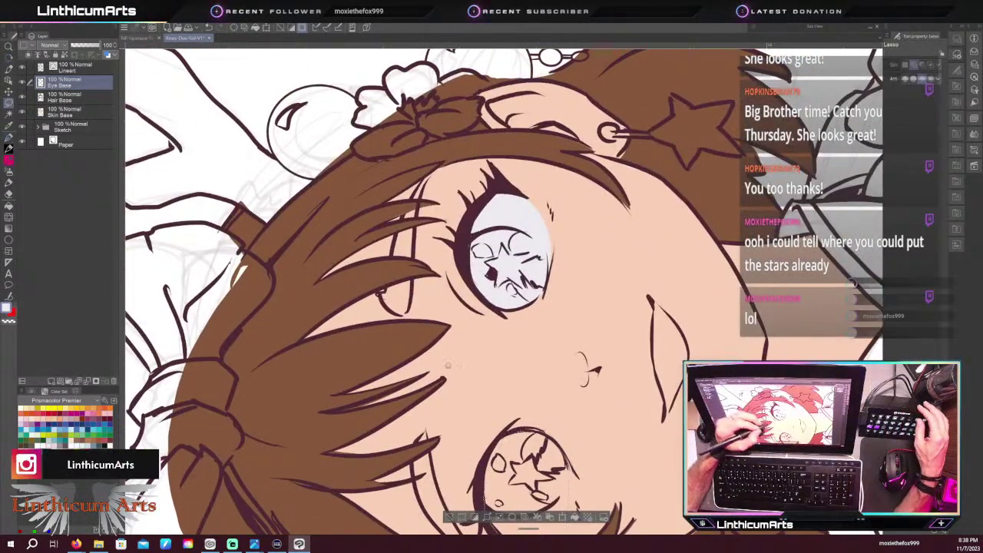
{"action": "left_click_drag", "start_coordinate": [473, 420], "coordinate": [437, 250]}
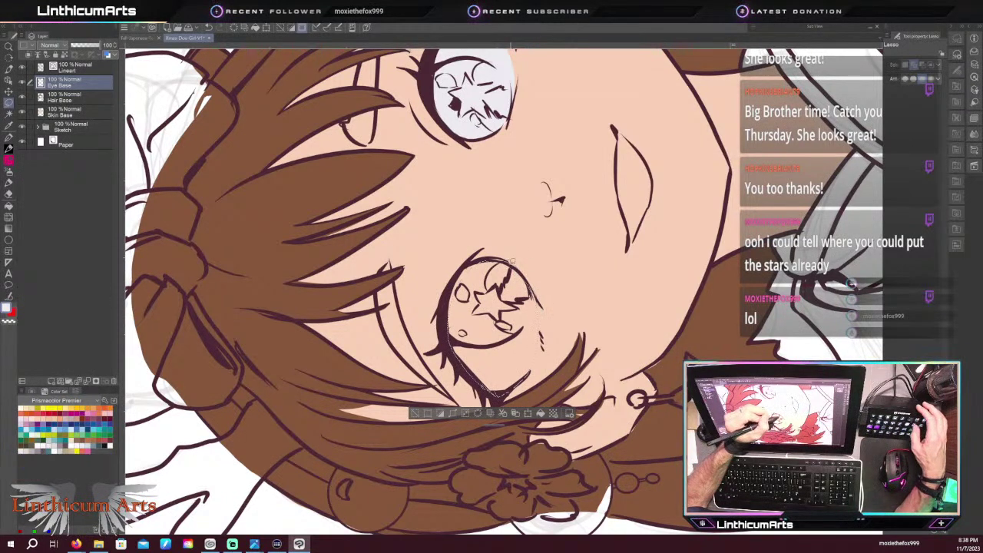
{"action": "mouse_move", "coordinate": [513, 262]}
{"action": "left_mouse_down"}
{"action": "mouse_move", "coordinate": [513, 312]}
{"action": "mouse_move", "coordinate": [511, 272]}
{"action": "left_mouse_up"}
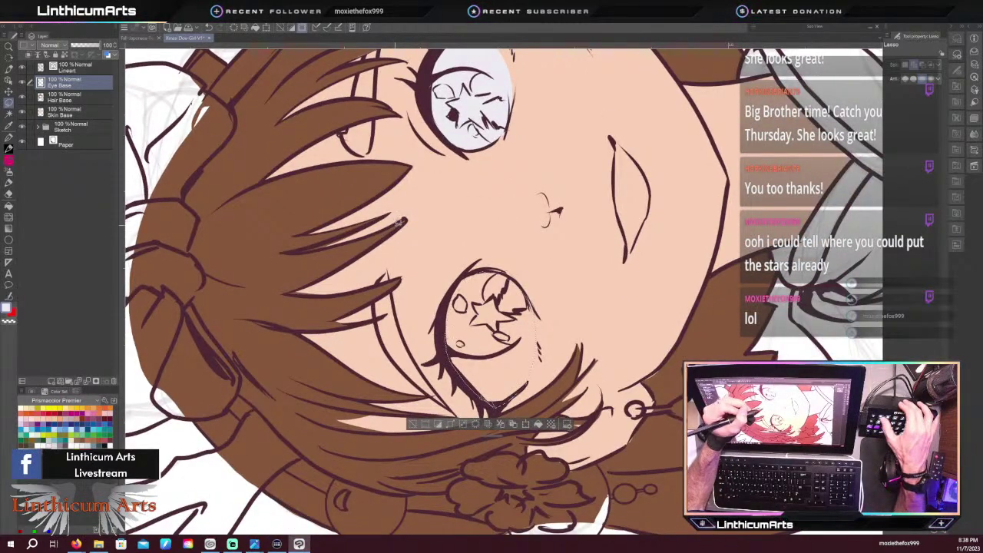
{"action": "key", "text": "ctrl+d"}
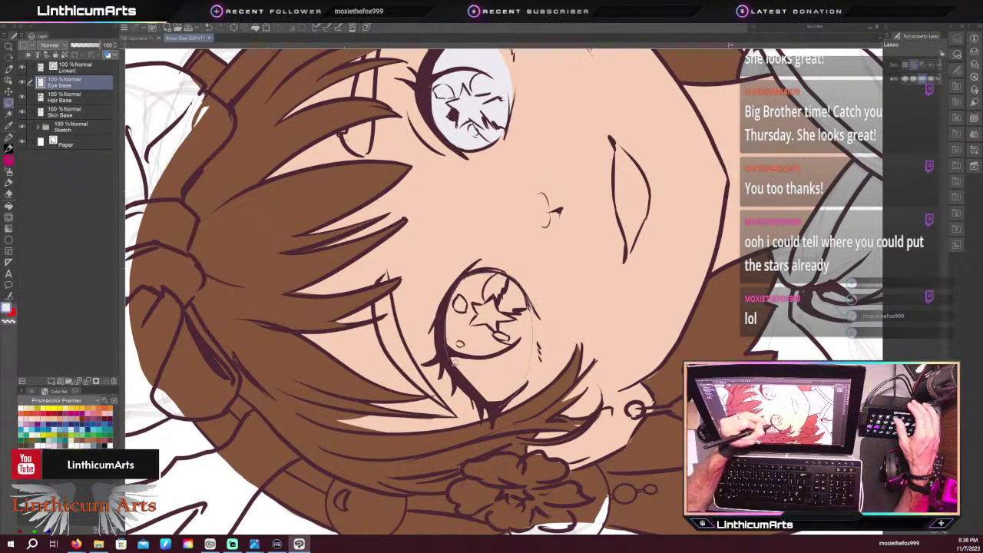
Lasso the eye on the left side of the face, fill it with the pale bluish white on the Eye Base layer and deselect
{"action": "left_click_drag", "start_coordinate": [504, 401], "coordinate": [529, 330]}
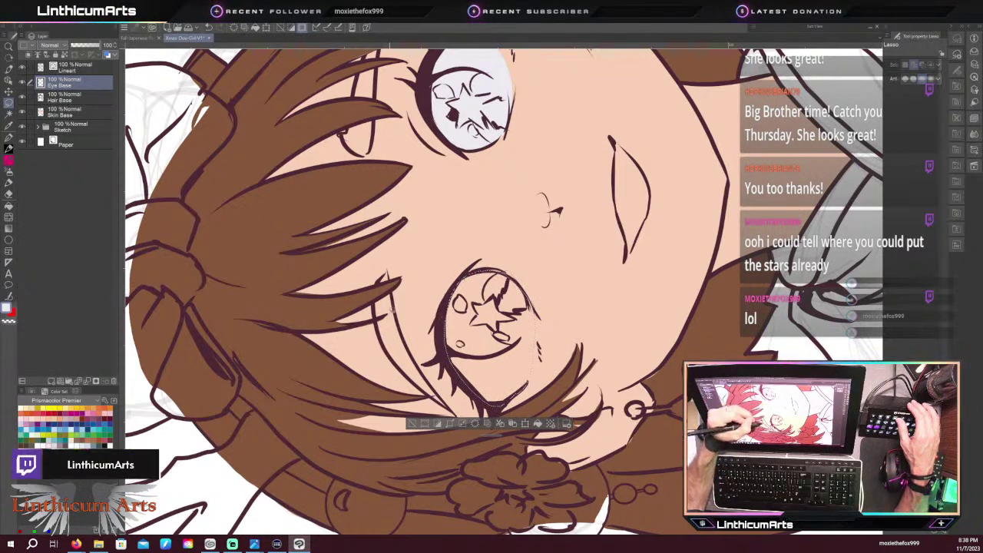
{"action": "key", "text": "ctrl+@"}
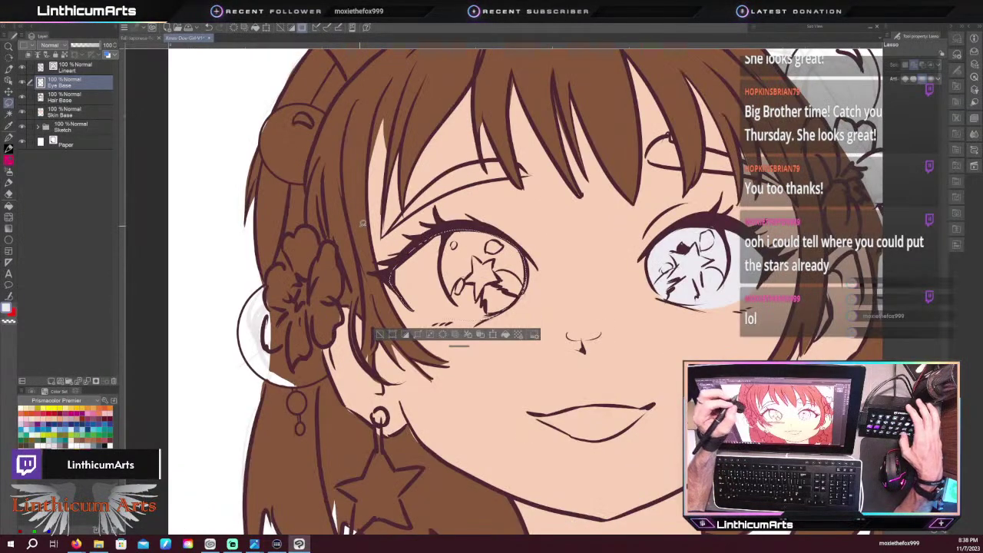
{"action": "key", "text": "alt+Delete"}
{"action": "key", "text": "ctrl+minus"}
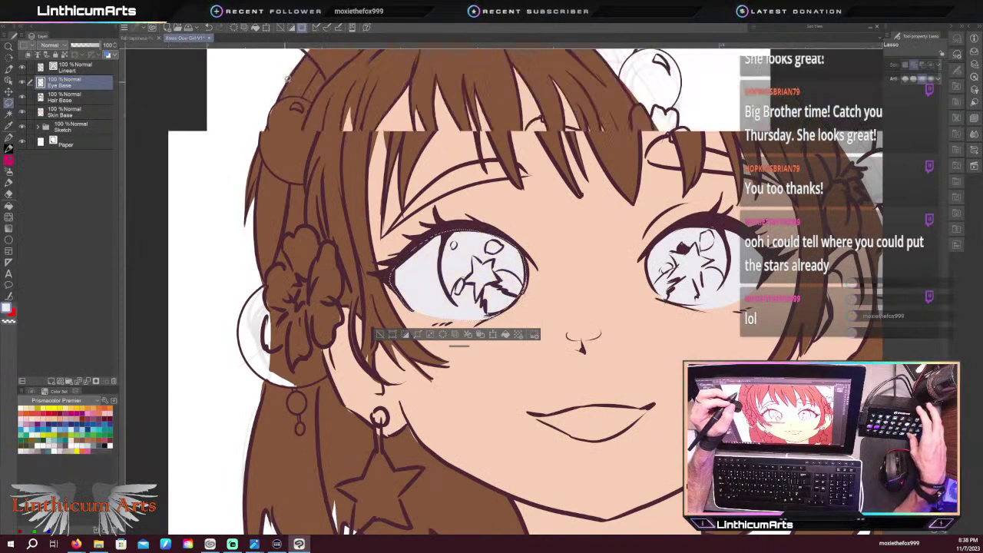
{"action": "left_click_drag", "start_coordinate": [298, 236], "coordinate": [321, 317]}
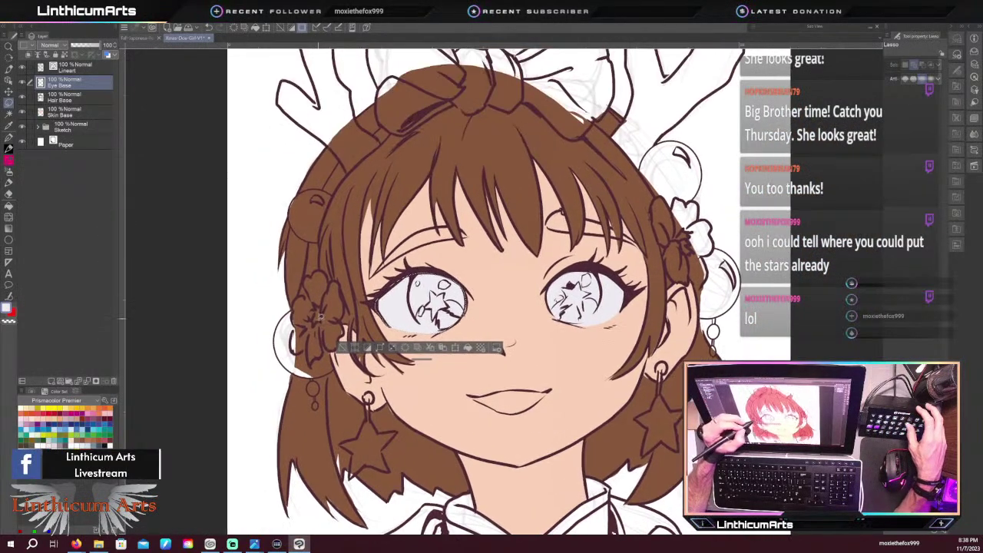
{"action": "key", "text": "ctrl+minus"}
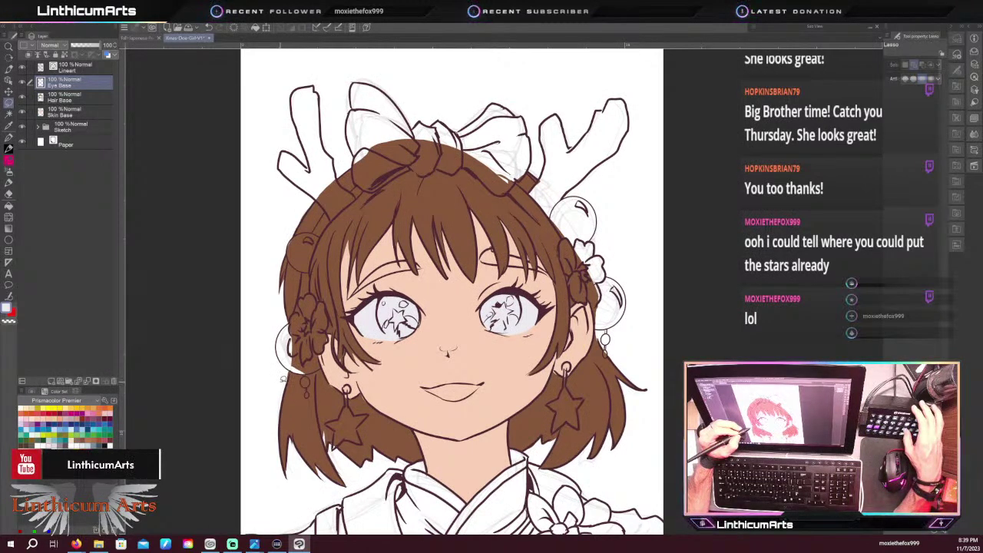
Check both eye whites, lasso the lower outer corner of the left eye, clean the stray color up to the outline and deselect
{"action": "key", "text": "ctrl+minus"}
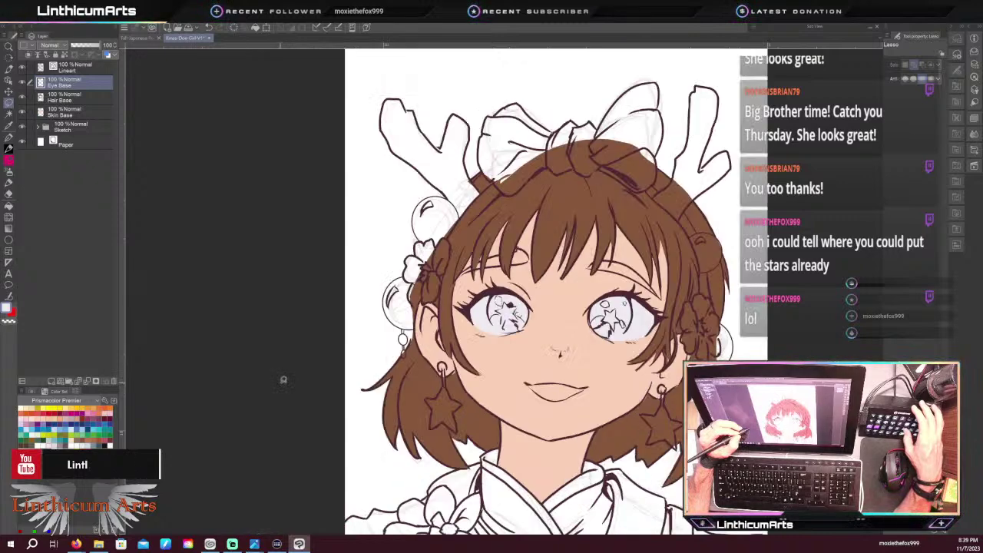
{"action": "key", "text": "ctrl+plus"}
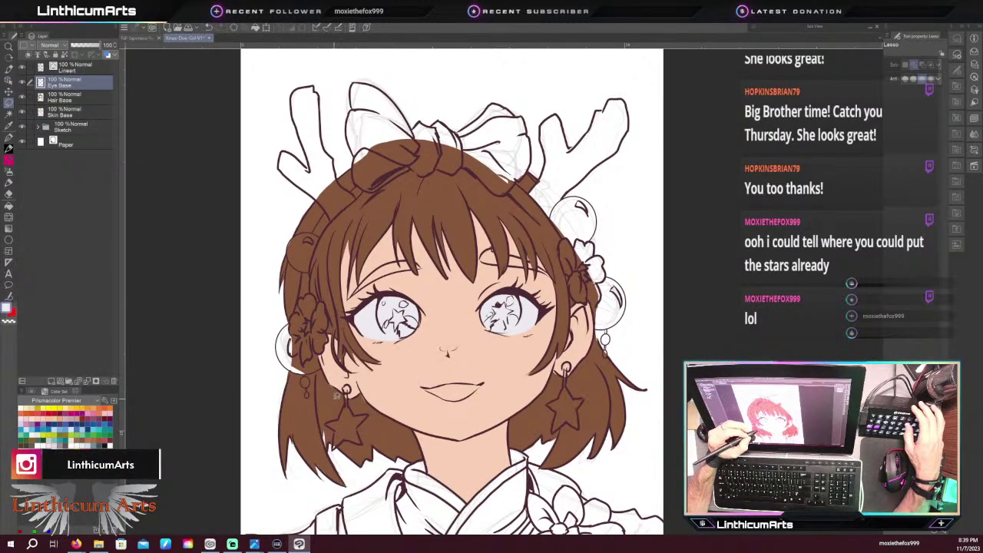
{"action": "left_click_drag", "start_coordinate": [336, 412], "coordinate": [340, 335]}
{"action": "scroll", "coordinate": [338, 323], "scroll_direction": "up", "scroll_amount": 3}
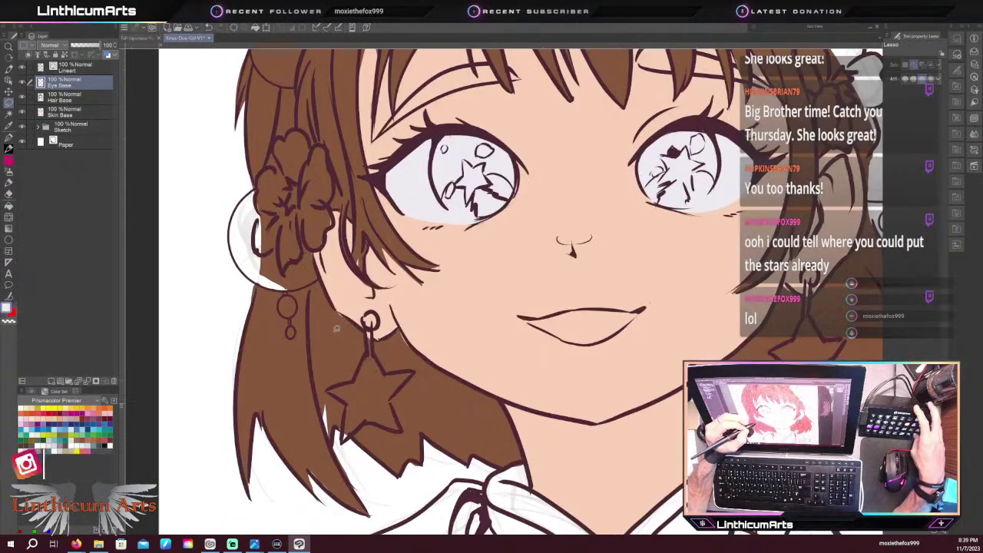
{"action": "left_click_drag", "start_coordinate": [304, 171], "coordinate": [324, 315]}
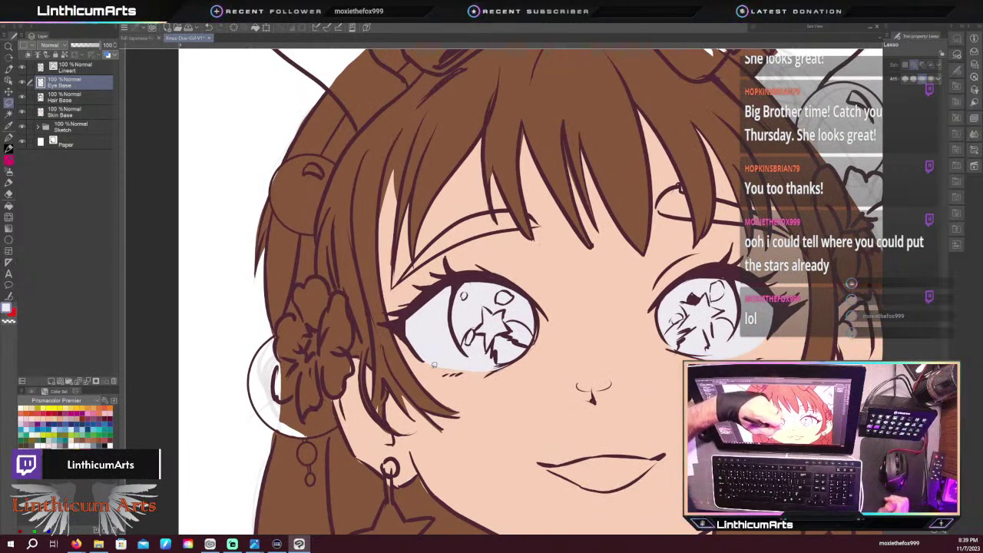
{"action": "mouse_move", "coordinate": [416, 358]}
{"action": "left_mouse_down"}
{"action": "mouse_move", "coordinate": [490, 370]}
{"action": "mouse_move", "coordinate": [415, 363]}
{"action": "left_mouse_up"}
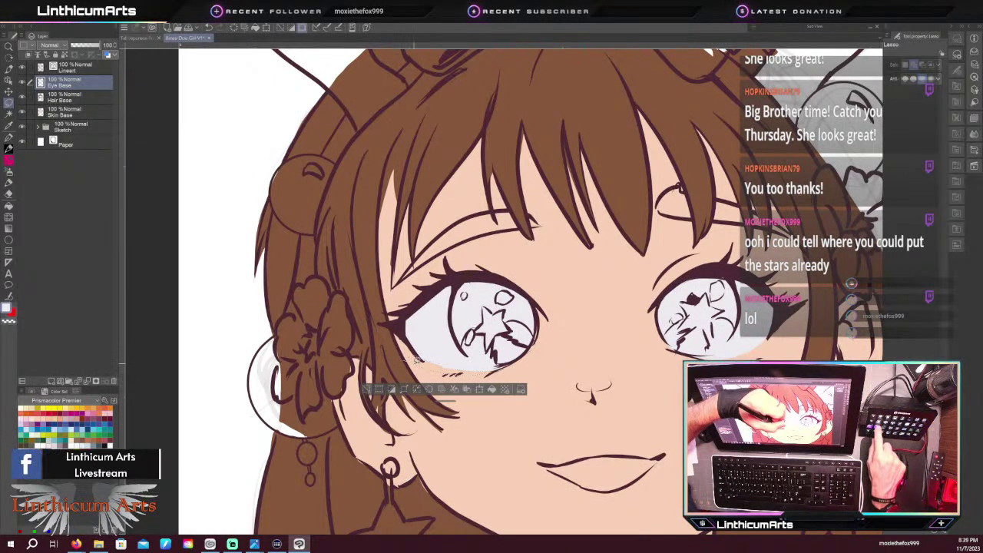
{"action": "key", "text": "ctrl+d"}
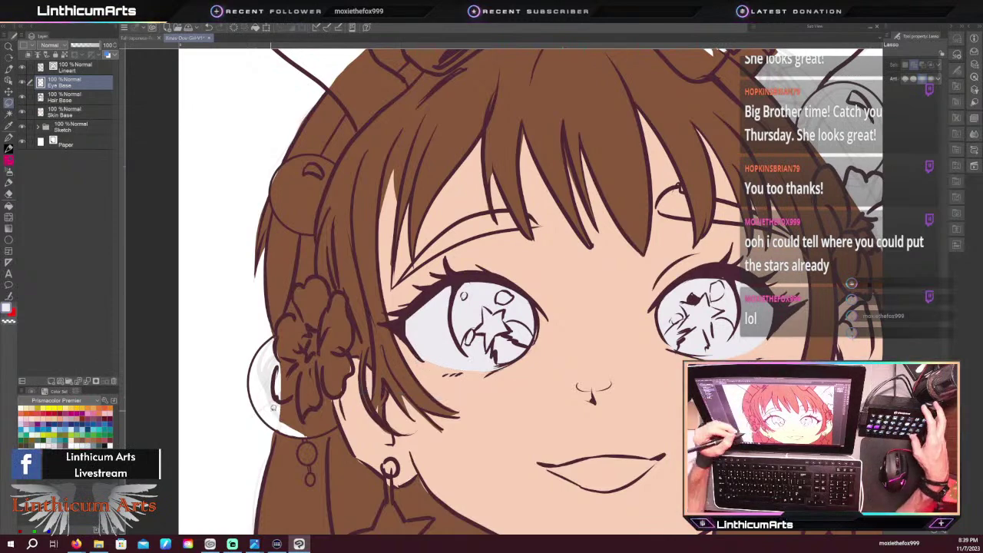
On the Hair Base layer, lasso the outer hair edge below the left round ornament, clean the stray brown up to the outline and deselect
{"action": "scroll", "coordinate": [230, 400], "scroll_direction": "down", "scroll_amount": 2}
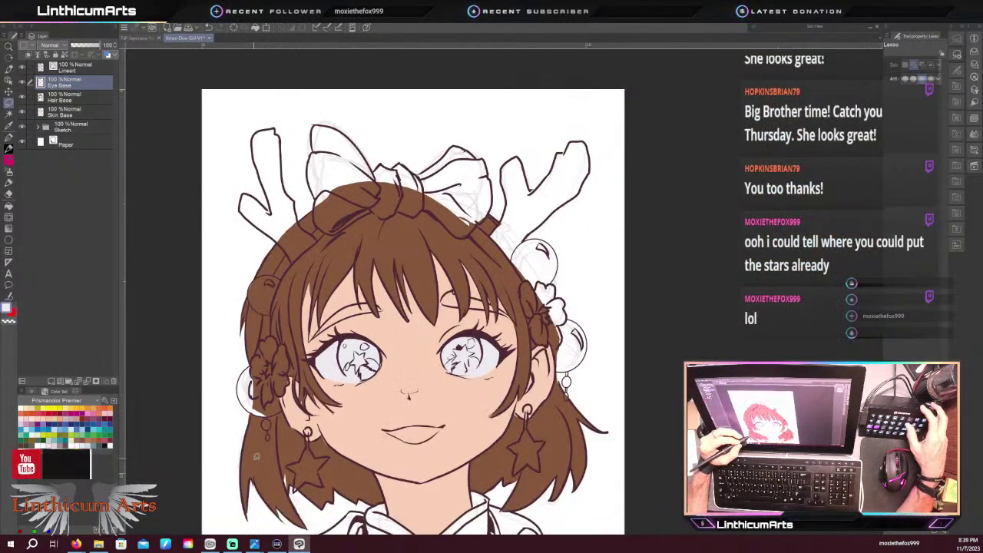
{"action": "left_click_drag", "start_coordinate": [257, 458], "coordinate": [307, 322]}
{"action": "scroll", "coordinate": [266, 308], "scroll_direction": "down", "scroll_amount": 1}
{"action": "left_click_drag", "start_coordinate": [294, 355], "coordinate": [322, 391]}
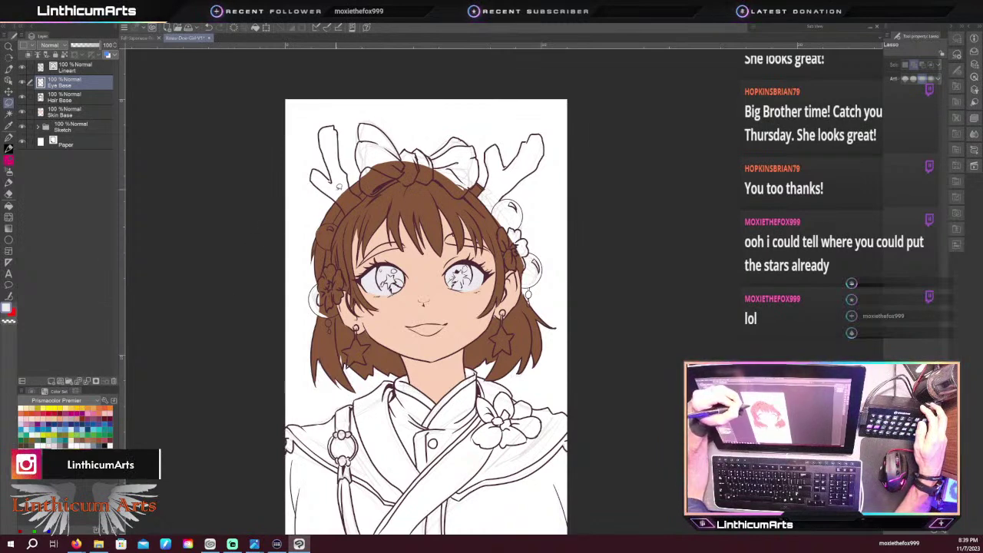
{"action": "scroll", "coordinate": [315, 235], "scroll_direction": "up", "scroll_amount": 2}
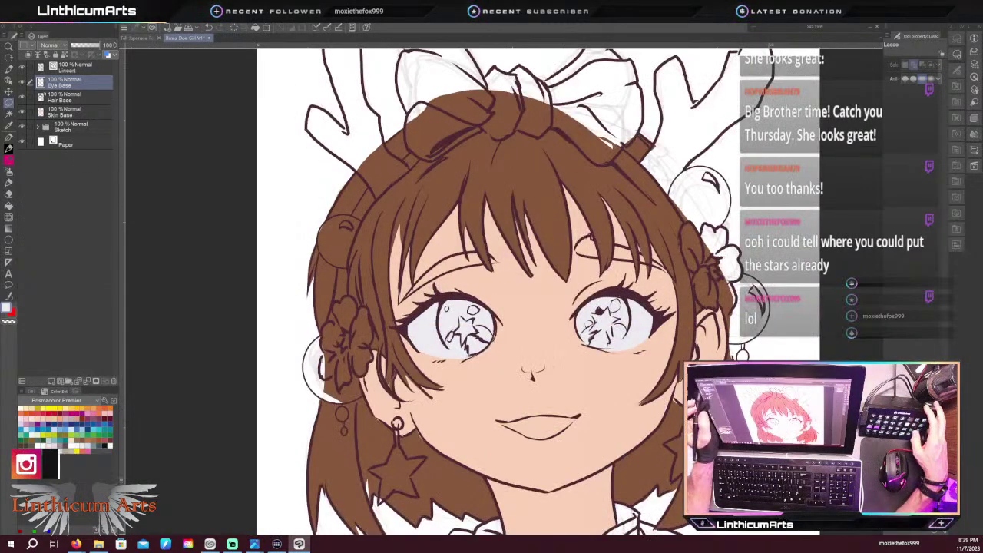
{"action": "left_click", "coordinate": [77, 97]}
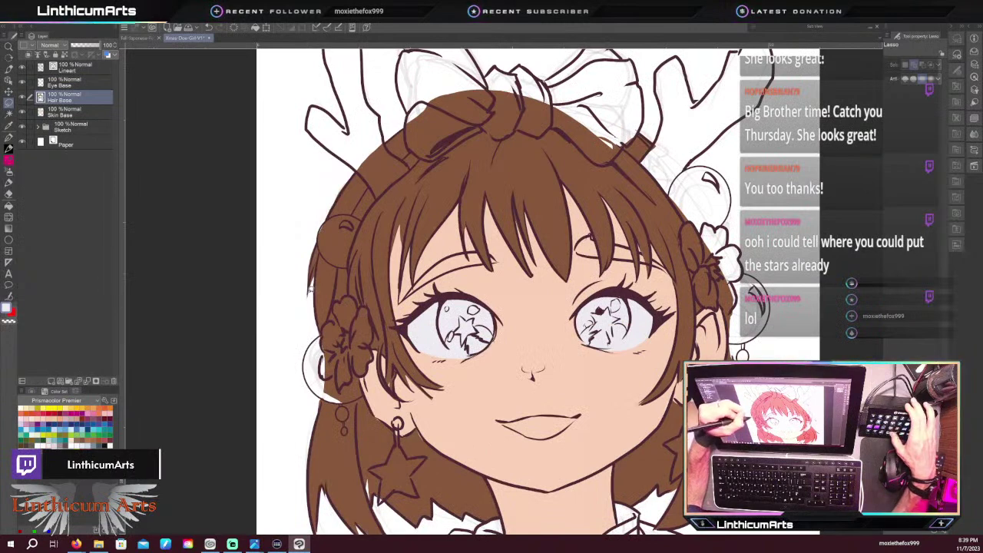
{"action": "left_click_drag", "start_coordinate": [315, 272], "coordinate": [311, 293]}
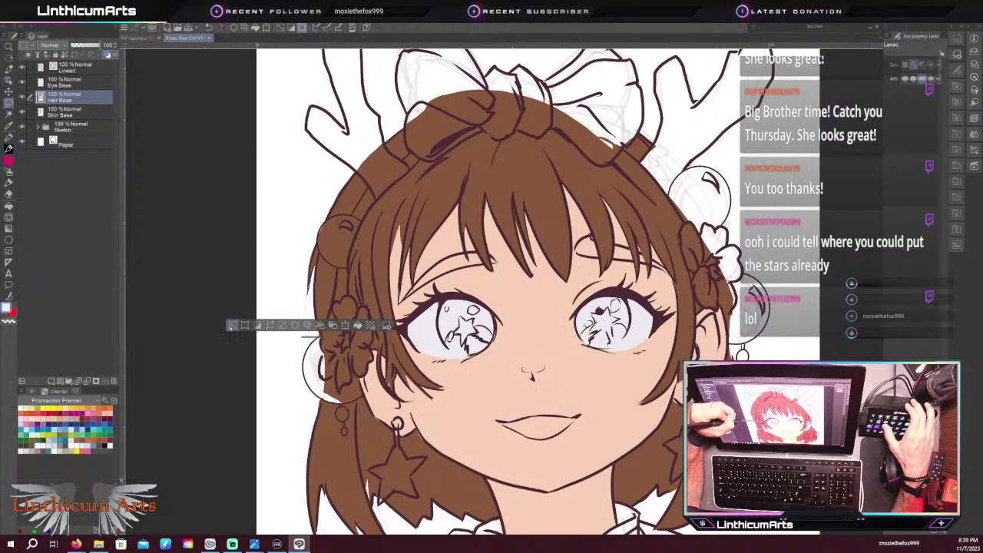
{"action": "left_click", "coordinate": [232, 325]}
{"action": "scroll", "coordinate": [254, 316], "scroll_direction": "down", "scroll_amount": 1}
{"action": "scroll", "coordinate": [301, 427], "scroll_direction": "down", "scroll_amount": 2}
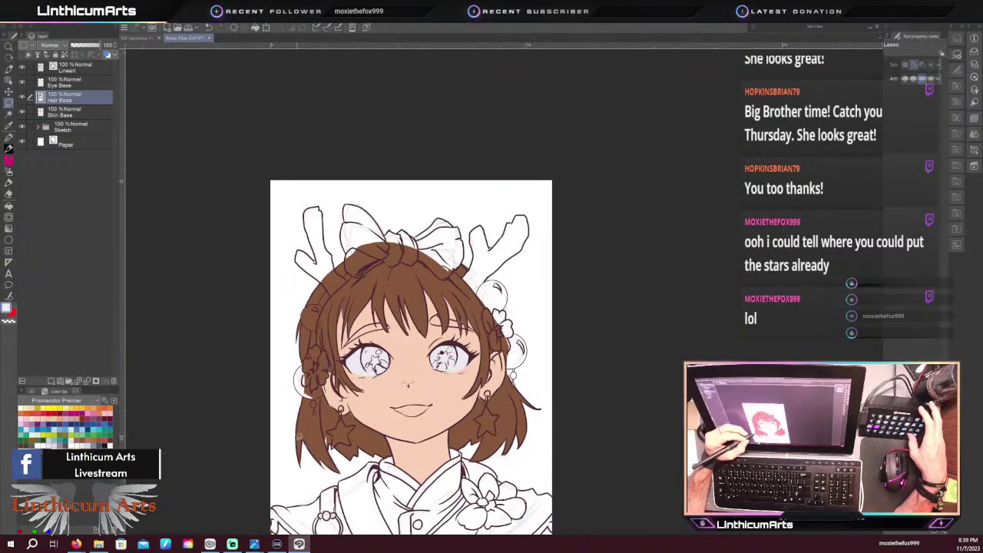
{"action": "left_click_drag", "start_coordinate": [298, 451], "coordinate": [355, 343]}
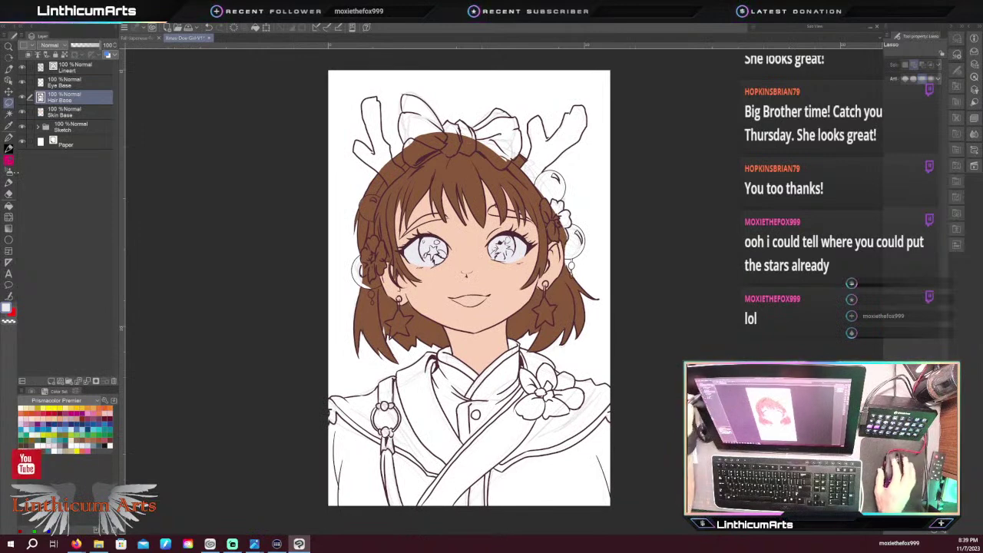
Create a new layer named Pupil Base above the Eye Base layer
{"action": "left_click", "coordinate": [75, 83]}
{"action": "left_click", "coordinate": [51, 381]}
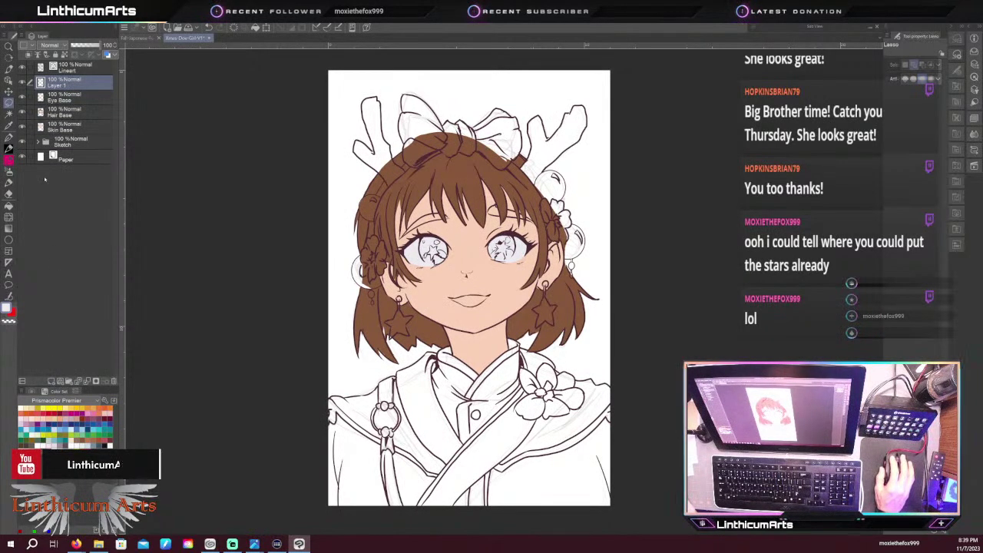
{"action": "double_click", "coordinate": [50, 84]}
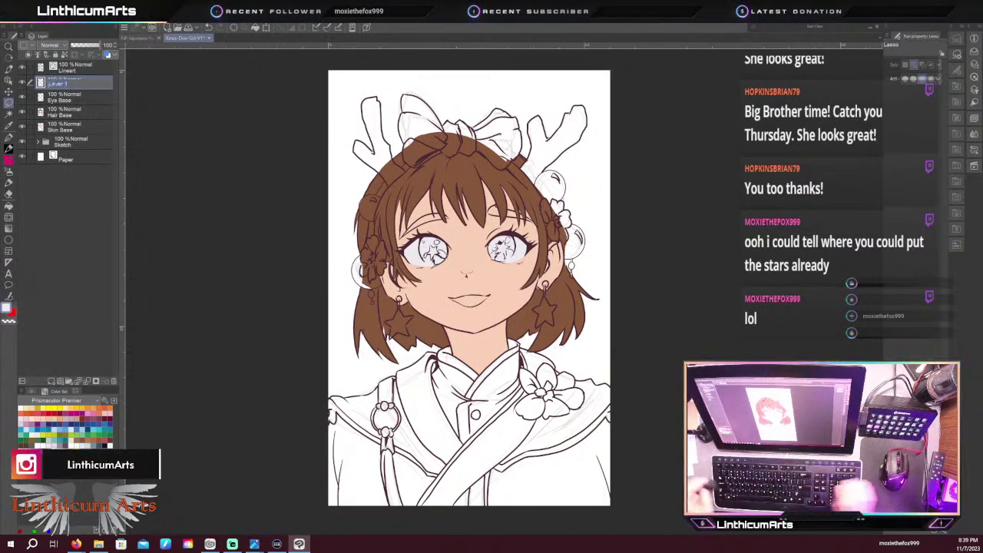
{"action": "type", "text": "Pupil Base"}
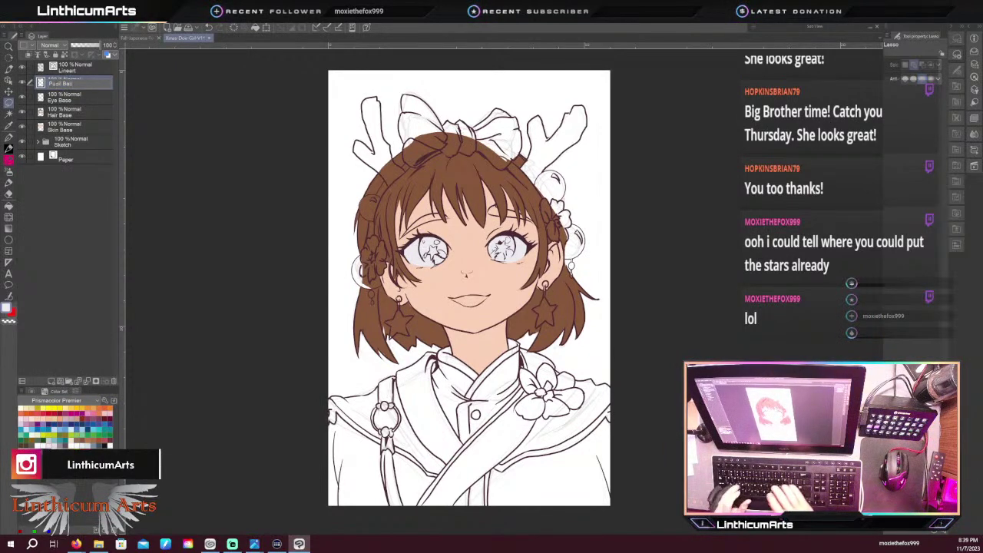
{"action": "key", "text": "Return"}
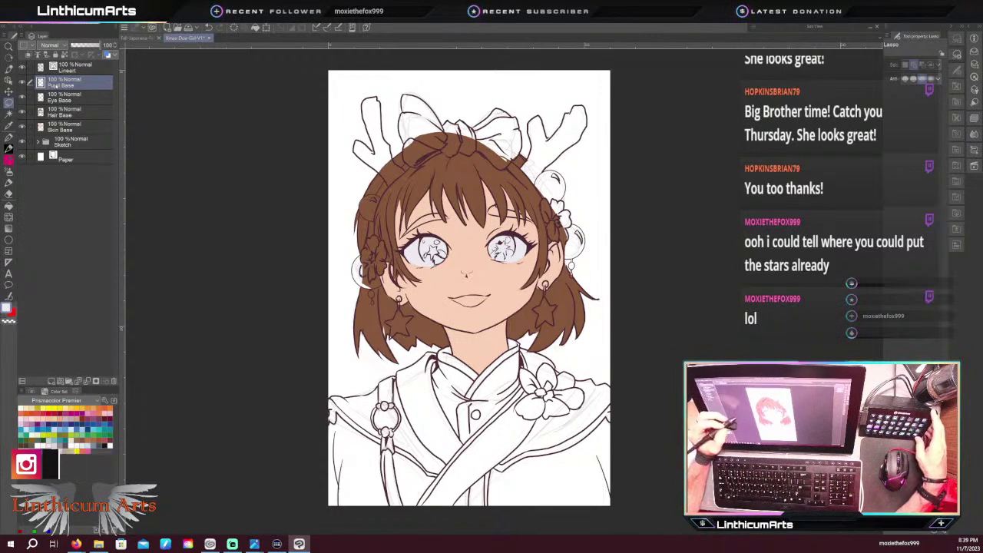
Pick a teal color, lasso the iris of the left eye, fill it on the Pupil Base layer and deselect
{"action": "key", "text": "ctrl+plus"}
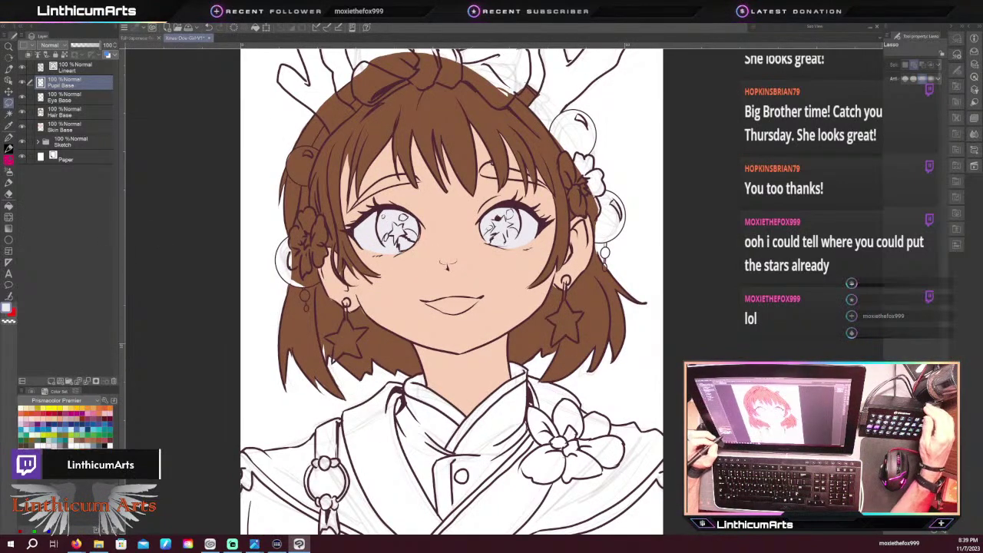
{"action": "key", "text": "ctrl+plus"}
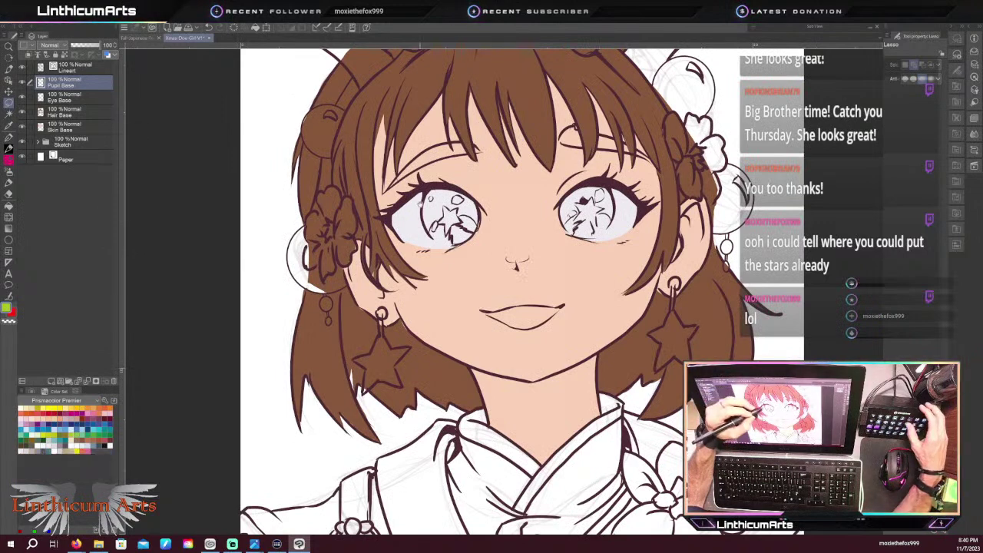
{"action": "left_click_drag", "start_coordinate": [247, 225], "coordinate": [230, 260]}
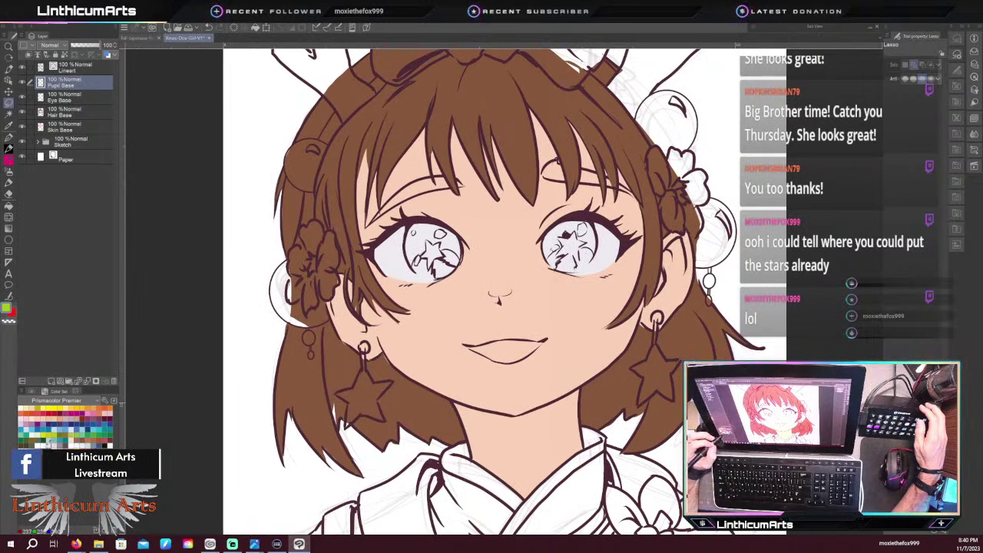
{"action": "left_click", "coordinate": [104, 430]}
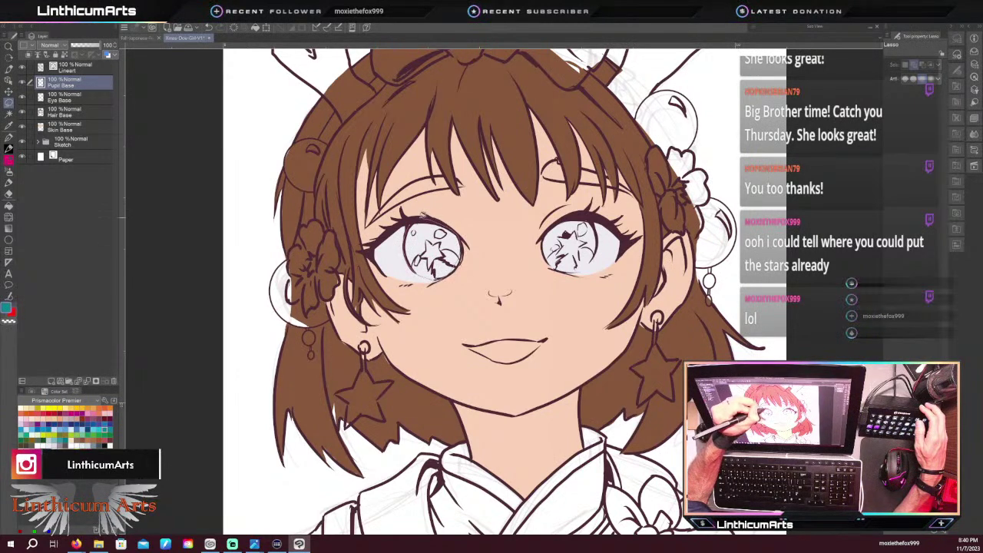
{"action": "left_click_drag", "start_coordinate": [409, 227], "coordinate": [419, 219]}
{"action": "key", "text": "alt+Delete"}
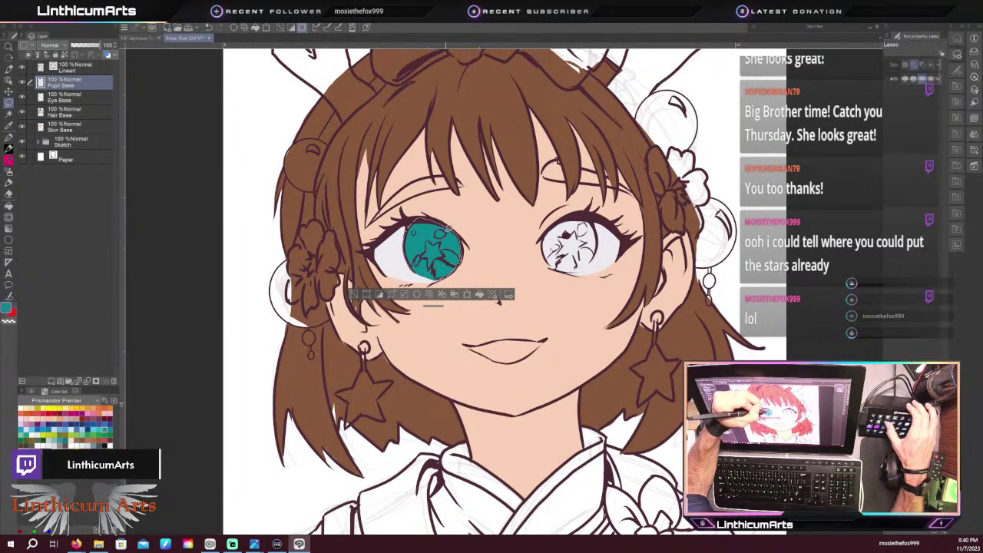
{"action": "key", "text": "ctrl+d"}
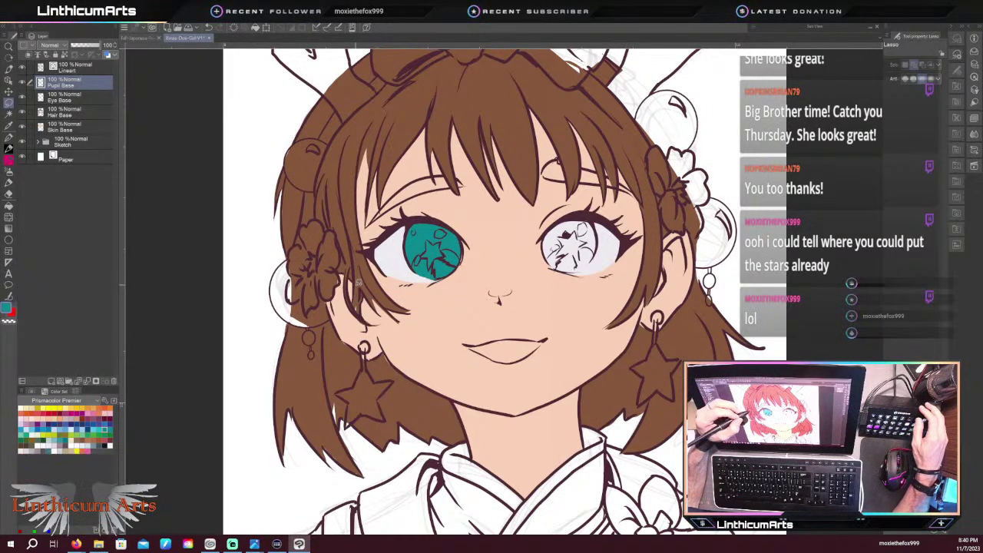
On the Pupil Base layer, lasso the edge of the left iris, tidy the teal color up to the outline and deselect
{"action": "key", "text": "r"}
{"action": "mouse_move", "coordinate": [329, 261]}
{"action": "left_mouse_down"}
{"action": "mouse_move", "coordinate": [362, 338]}
{"action": "mouse_move", "coordinate": [378, 223]}
{"action": "mouse_move", "coordinate": [484, 411]}
{"action": "mouse_move", "coordinate": [524, 394]}
{"action": "left_mouse_up"}
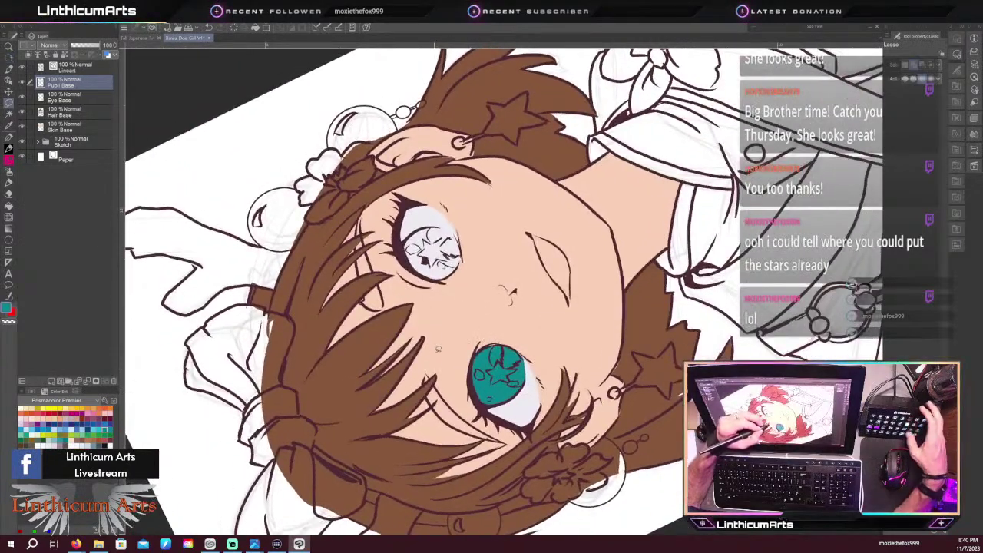
{"action": "left_click_drag", "start_coordinate": [545, 295], "coordinate": [527, 195]}
{"action": "left_click", "coordinate": [526, 194], "text": "ctrl"}
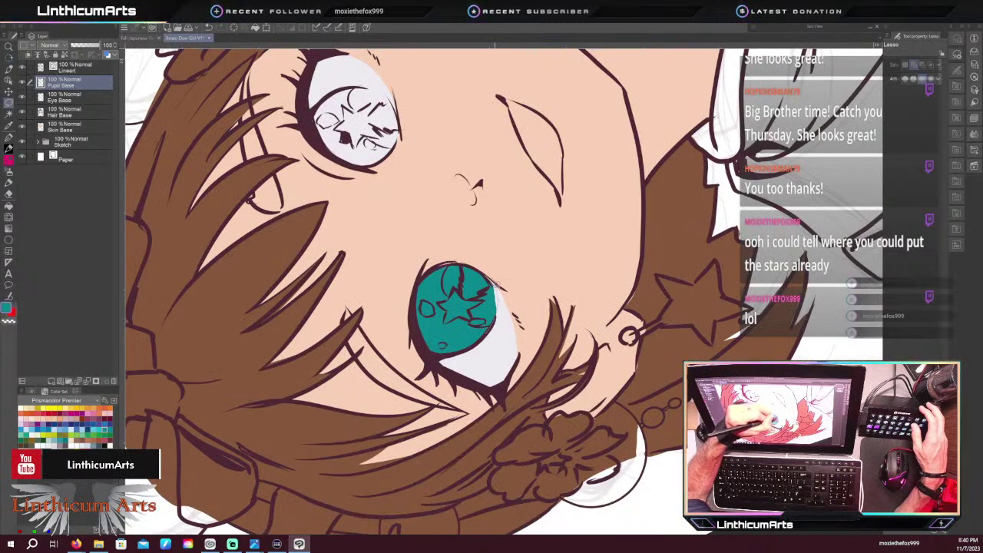
{"action": "mouse_move", "coordinate": [483, 295]}
{"action": "left_mouse_down"}
{"action": "mouse_move", "coordinate": [495, 319]}
{"action": "mouse_move", "coordinate": [482, 268]}
{"action": "left_mouse_up"}
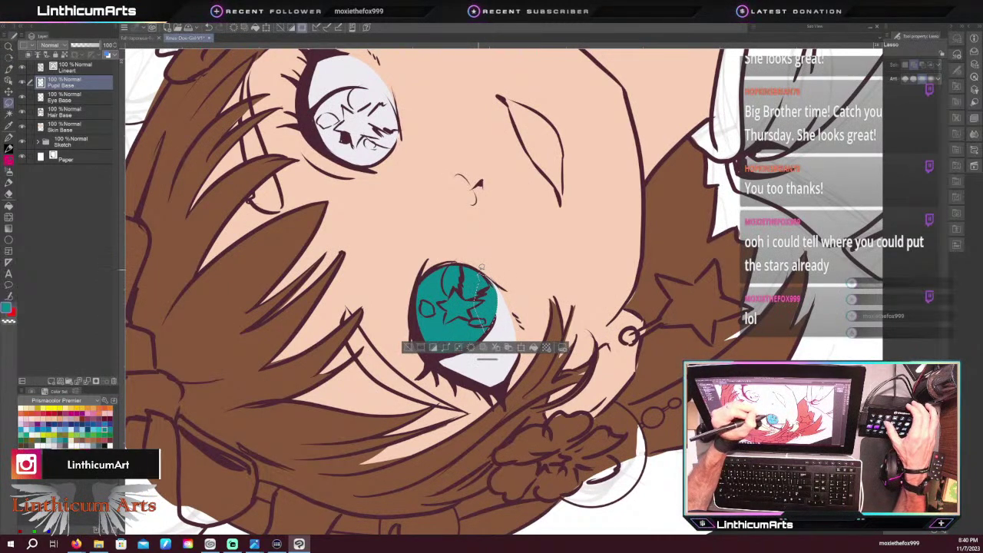
{"action": "left_click", "coordinate": [409, 347]}
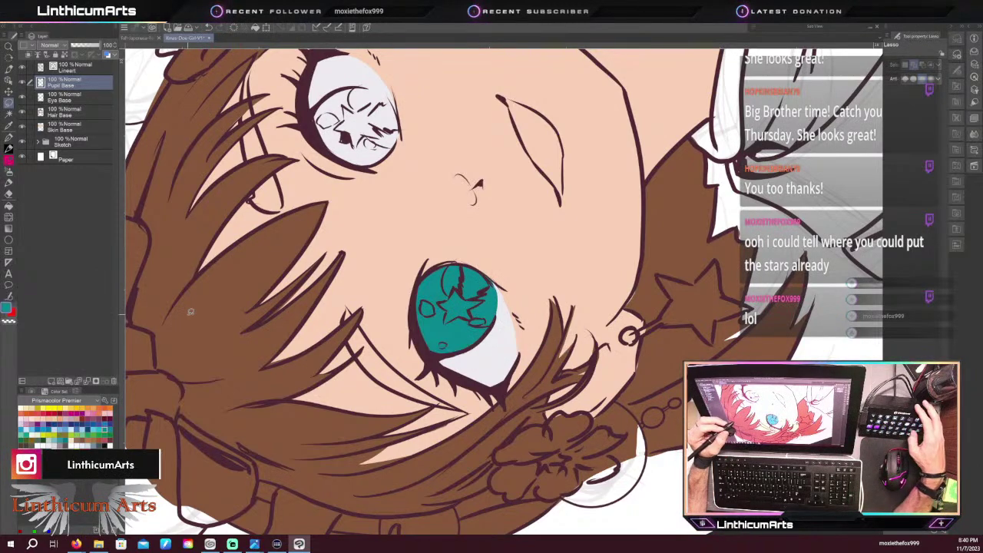
{"action": "key", "text": "ctrl+at"}
{"action": "key", "text": "ctrl+minus"}
{"action": "key", "text": "ctrl+minus"}
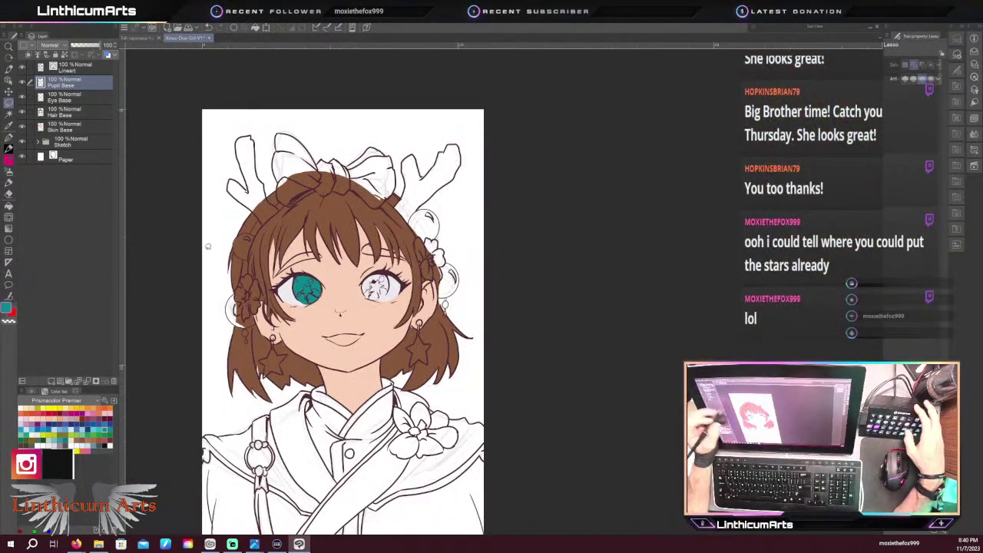
{"action": "left_click_drag", "start_coordinate": [251, 285], "coordinate": [293, 264]}
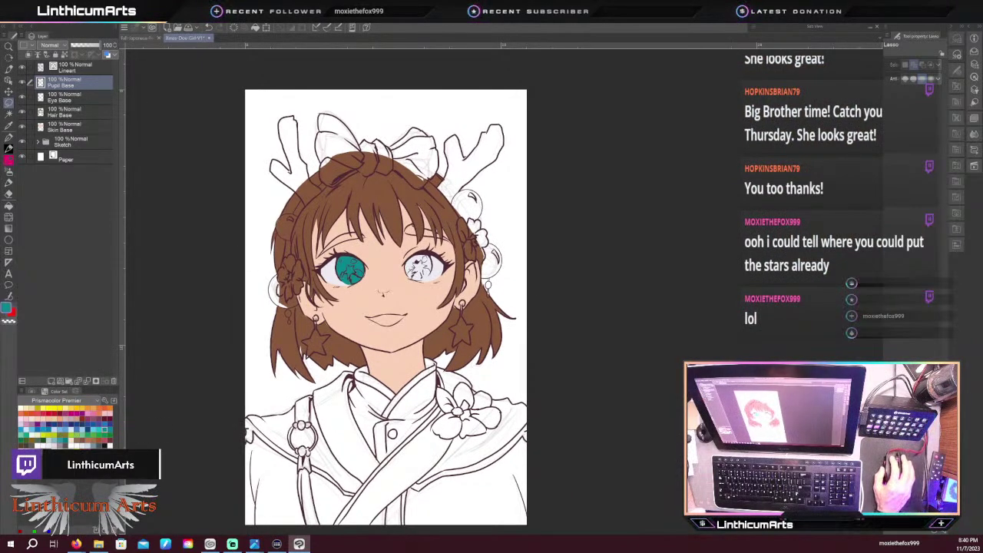
Switch to Clip Studio's work manager and open Illustration22 in Clip Studio Paint as a reference
{"action": "mouse_move", "coordinate": [232, 544]}
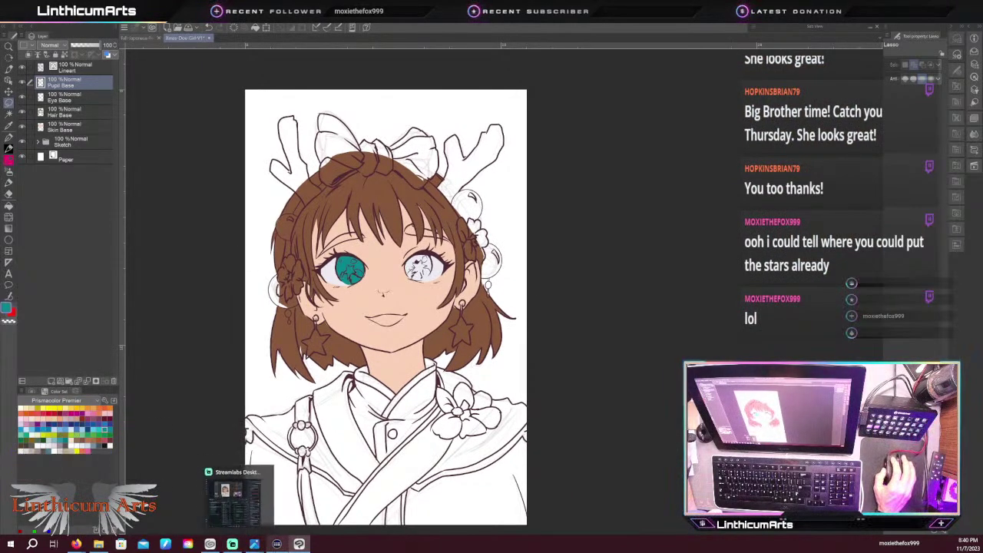
{"action": "left_click", "coordinate": [210, 544]}
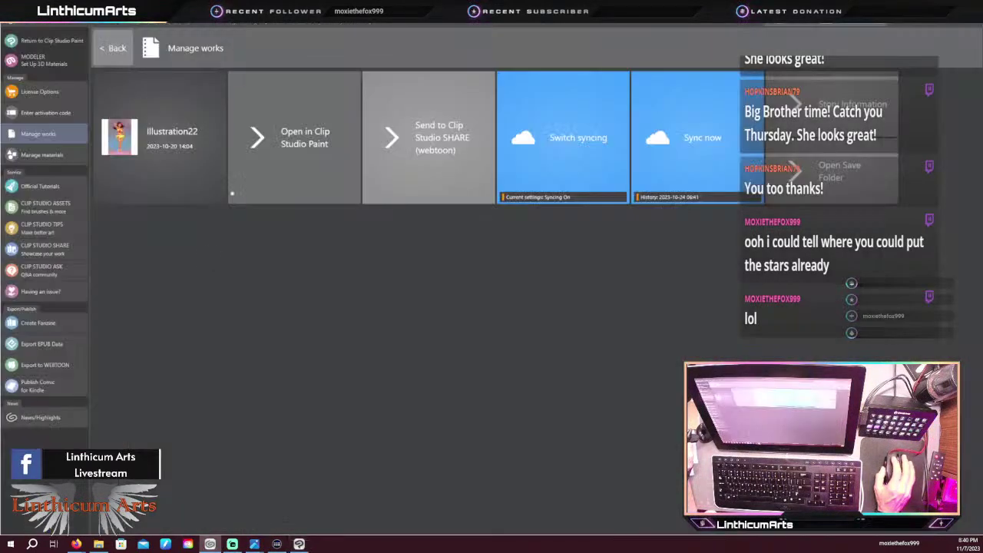
{"action": "left_click", "coordinate": [248, 131]}
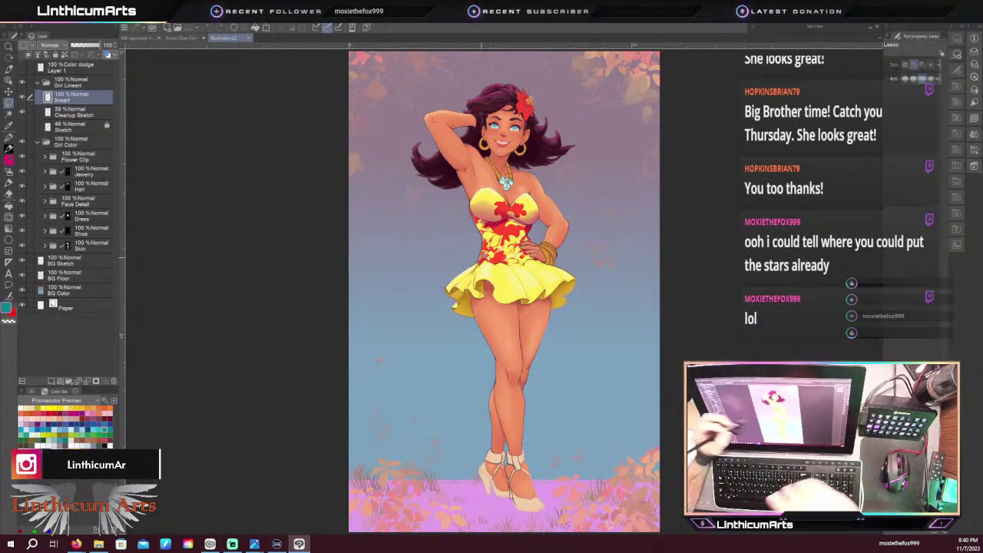
Inspect the Girl Color folder by turning its Hair and Shoe subfolders off and back on
{"action": "left_click", "coordinate": [73, 142]}
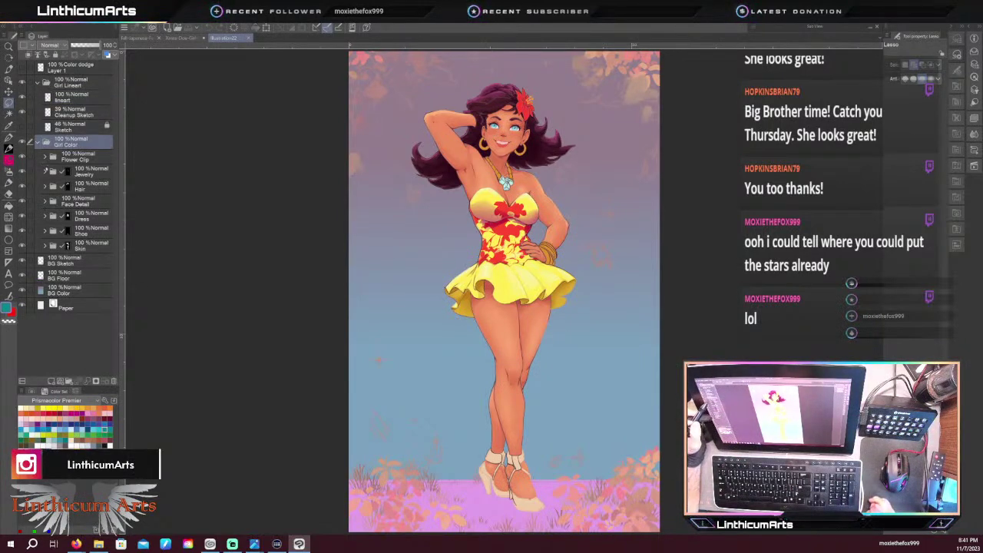
{"action": "left_click", "coordinate": [21, 186]}
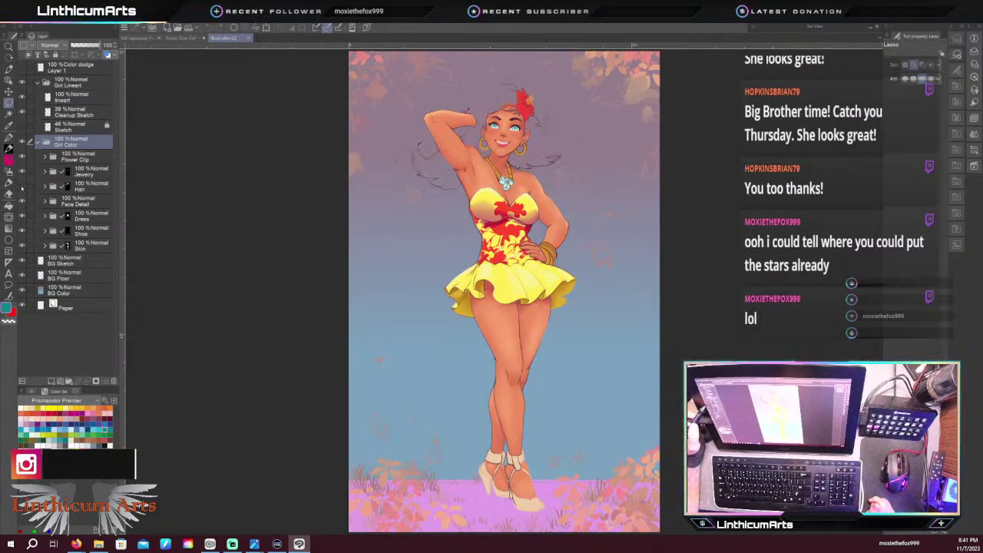
{"action": "left_click", "coordinate": [21, 186]}
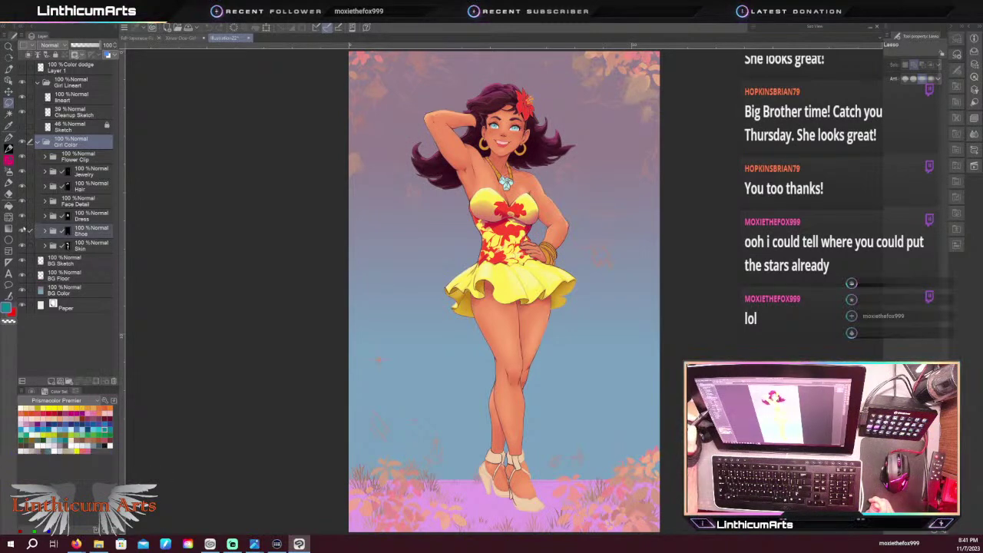
{"action": "left_click", "coordinate": [22, 231]}
{"action": "left_click", "coordinate": [22, 230]}
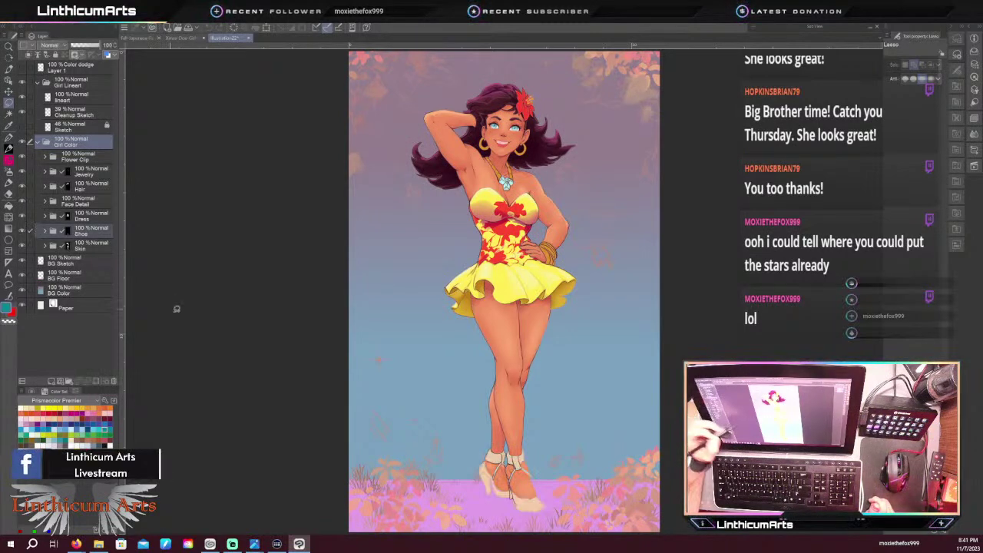
Close Illustration22 without saving and return to the Christmas doe girl drawing
{"action": "left_click", "coordinate": [247, 37]}
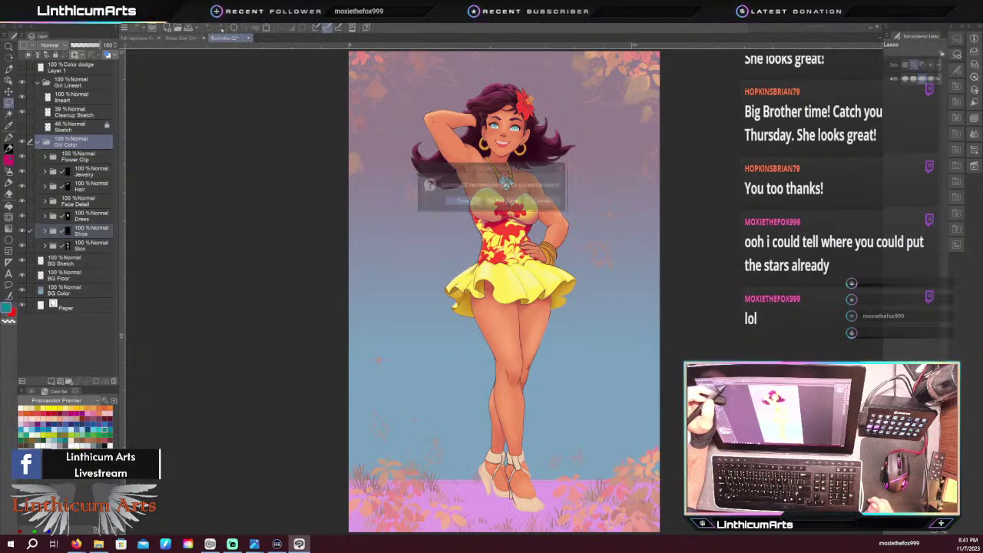
{"action": "left_click", "coordinate": [499, 200]}
{"action": "key", "text": "ctrl+shift+Tab"}
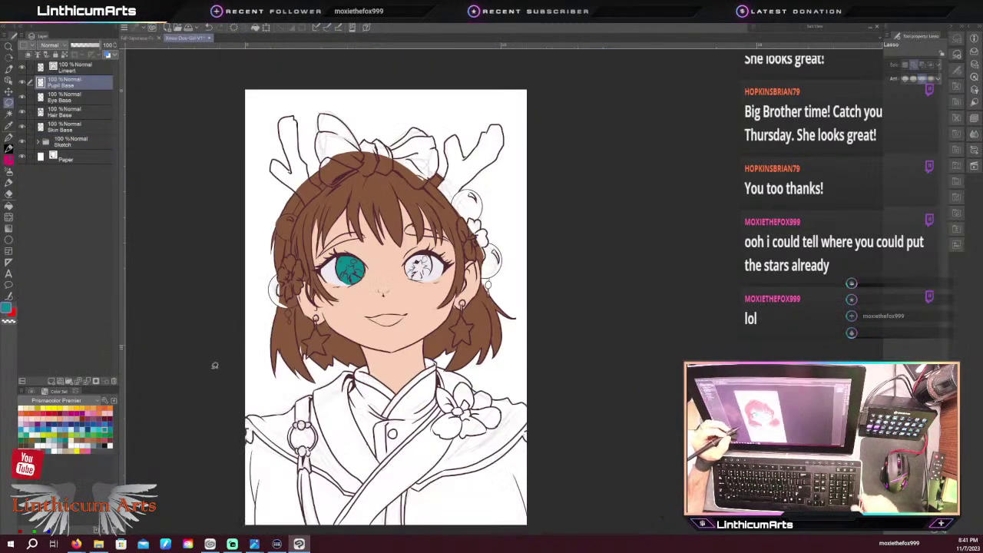
Lasso the iris of the right eye along its outline and fill it with teal on the Pupil Base layer
{"action": "scroll", "coordinate": [350, 319], "scroll_direction": "up", "scroll_amount": 1}
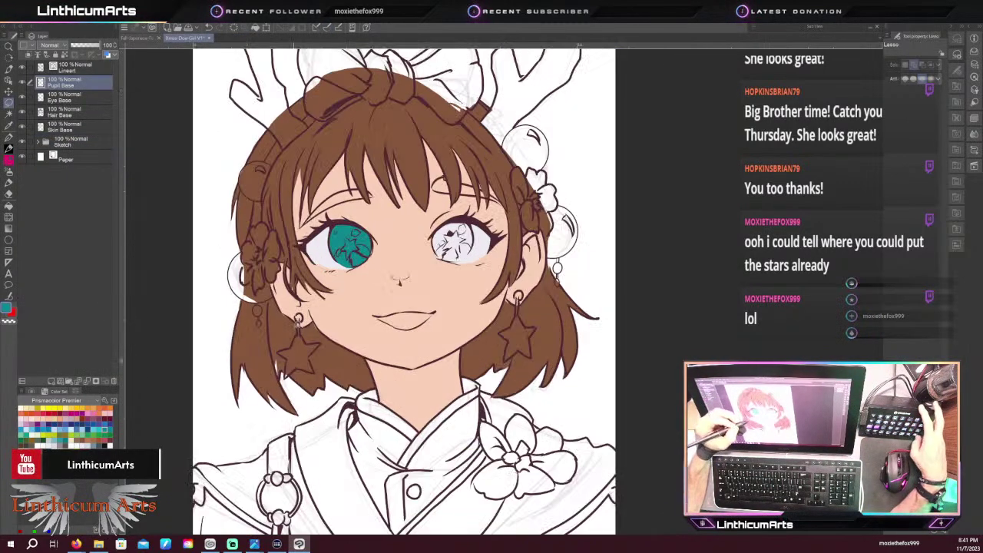
{"action": "scroll", "coordinate": [305, 359], "scroll_direction": "up", "scroll_amount": 1}
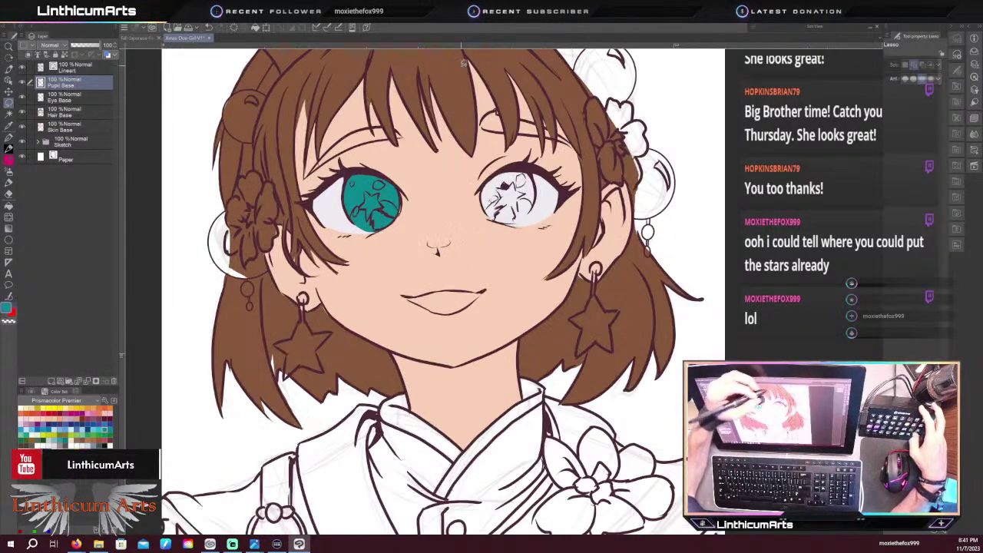
{"action": "left_click_drag", "start_coordinate": [519, 160], "coordinate": [519, 247]}
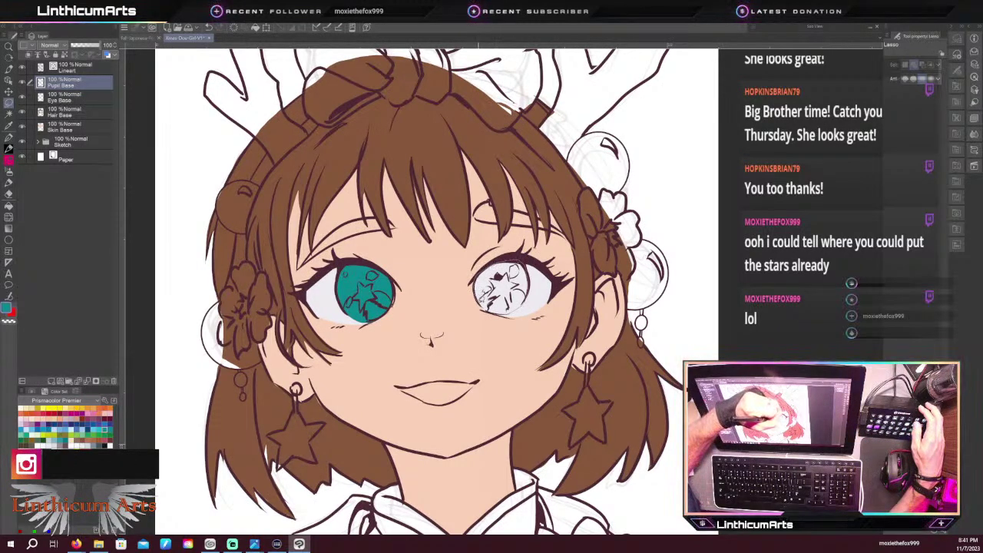
{"action": "left_click_drag", "start_coordinate": [478, 296], "coordinate": [481, 299]}
{"action": "scroll", "coordinate": [494, 311], "scroll_direction": "up", "scroll_amount": 1}
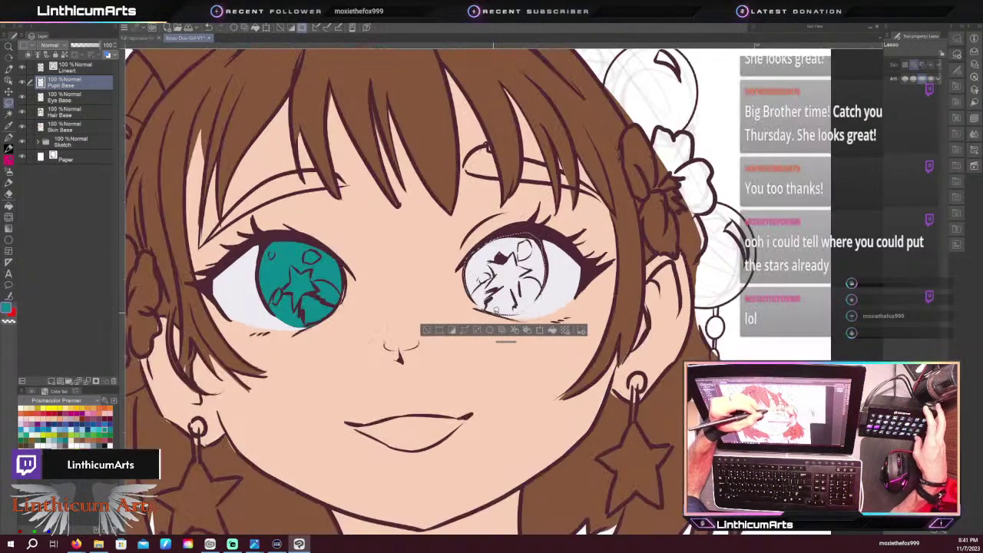
{"action": "scroll", "coordinate": [496, 310], "scroll_direction": "up", "scroll_amount": 1}
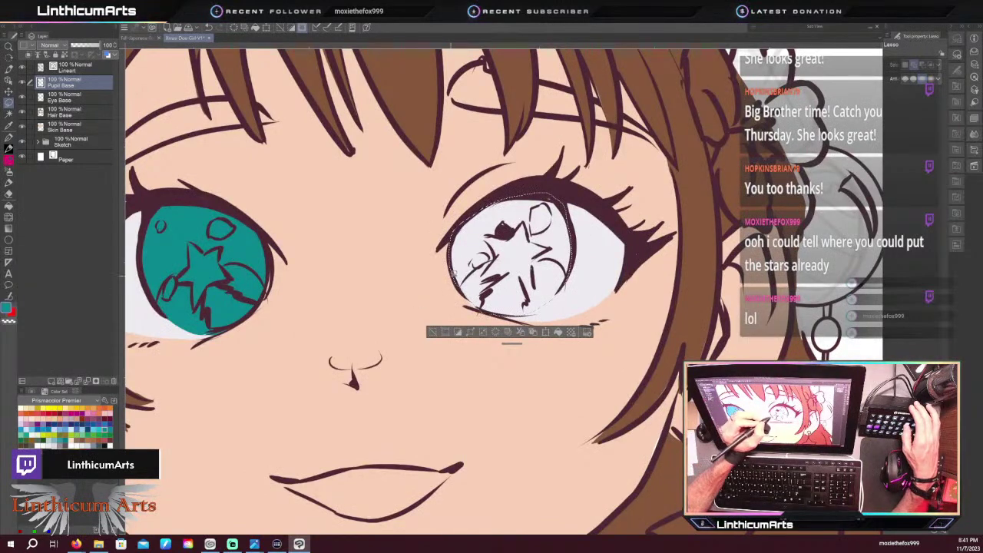
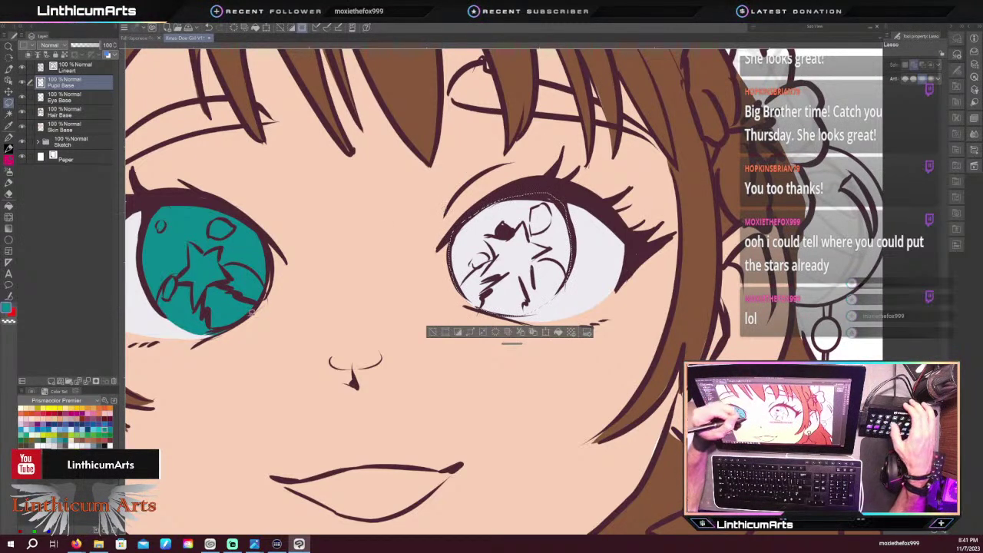
{"action": "key", "text": "alt+Delete"}
Add the left iris to the selection with Auto Select so both irises are selected
{"action": "scroll", "coordinate": [216, 374], "scroll_direction": "down", "scroll_amount": 1}
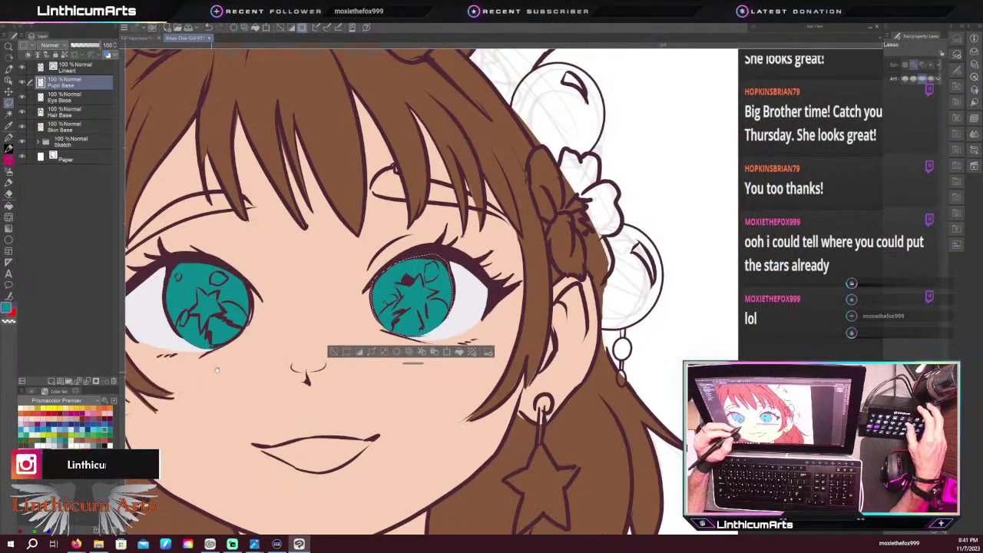
{"action": "left_click_drag", "start_coordinate": [217, 371], "coordinate": [305, 374]}
{"action": "key", "text": "w"}
{"action": "left_click", "coordinate": [272, 302]}
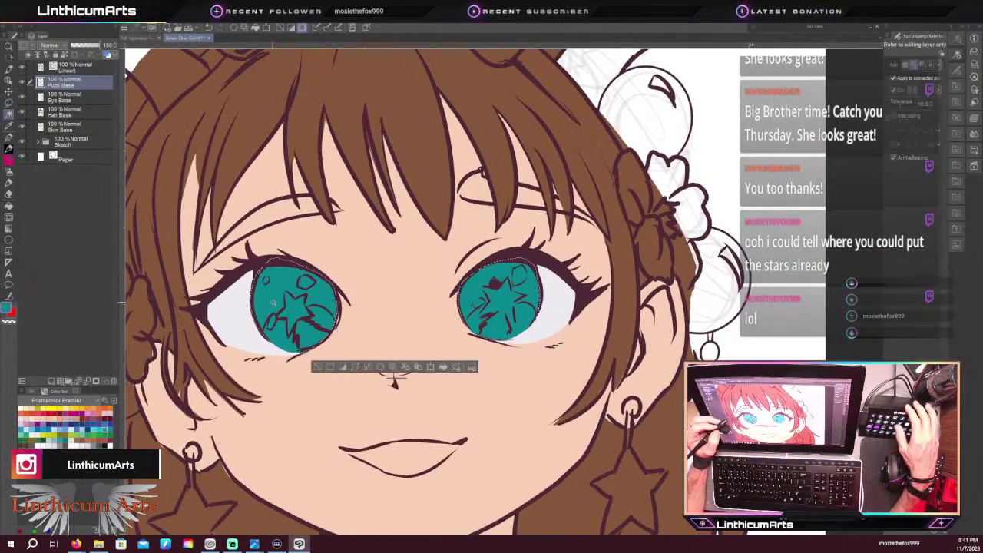
Try a brighter turquoise from the color set as the fill for both irises
{"action": "left_click", "coordinate": [99, 430]}
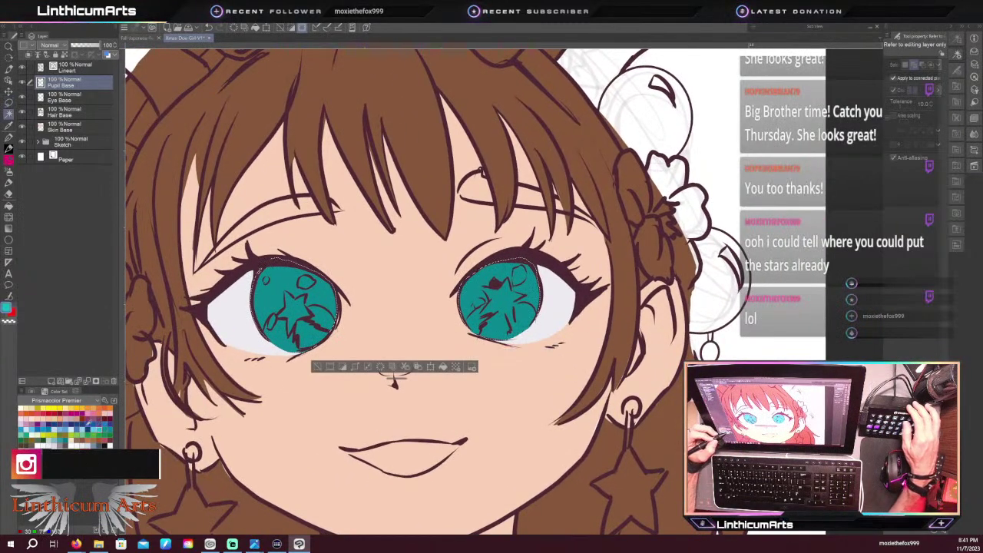
{"action": "key", "text": "ctrl+minus"}
{"action": "key", "text": "alt+Delete"}
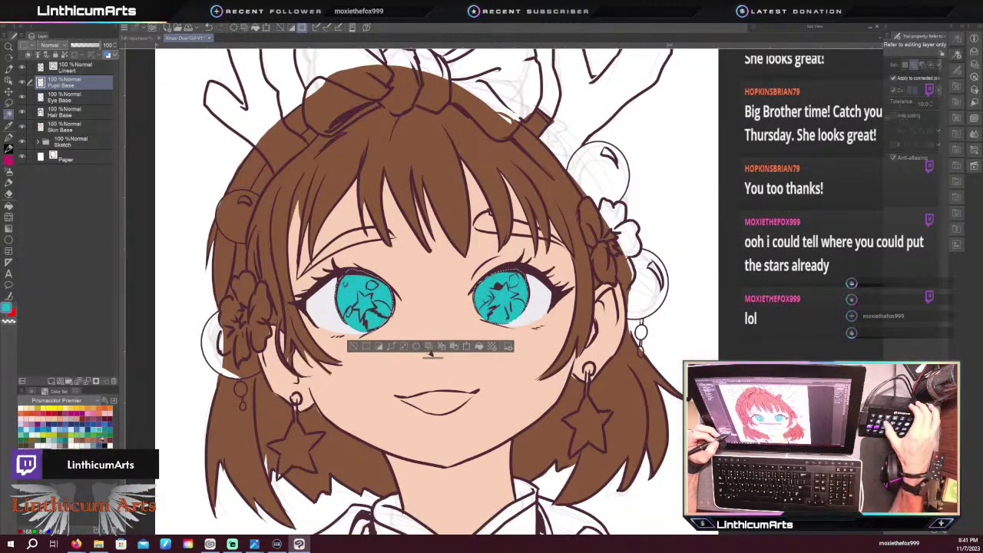
{"action": "key", "text": "ctrl+minus"}
{"action": "left_click_drag", "start_coordinate": [267, 384], "coordinate": [241, 416]}
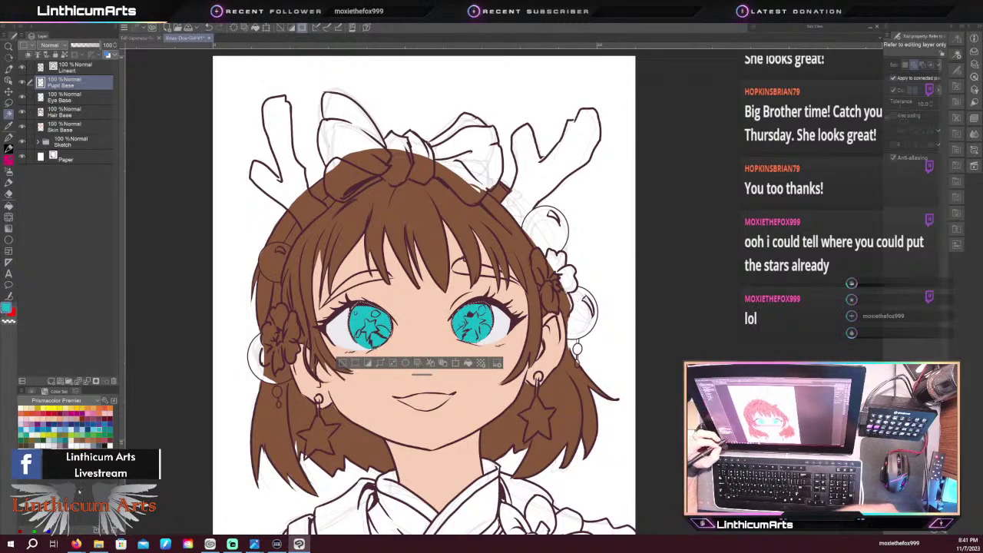
Try a lime green fill on both irises, then undo back to the original teal
{"action": "left_click", "coordinate": [51, 434]}
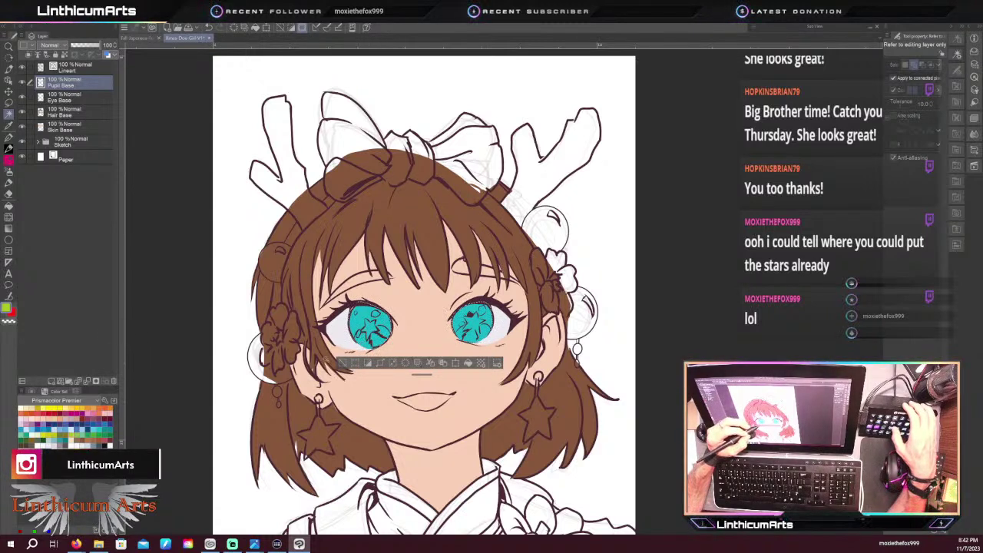
{"action": "key", "text": "alt+Delete"}
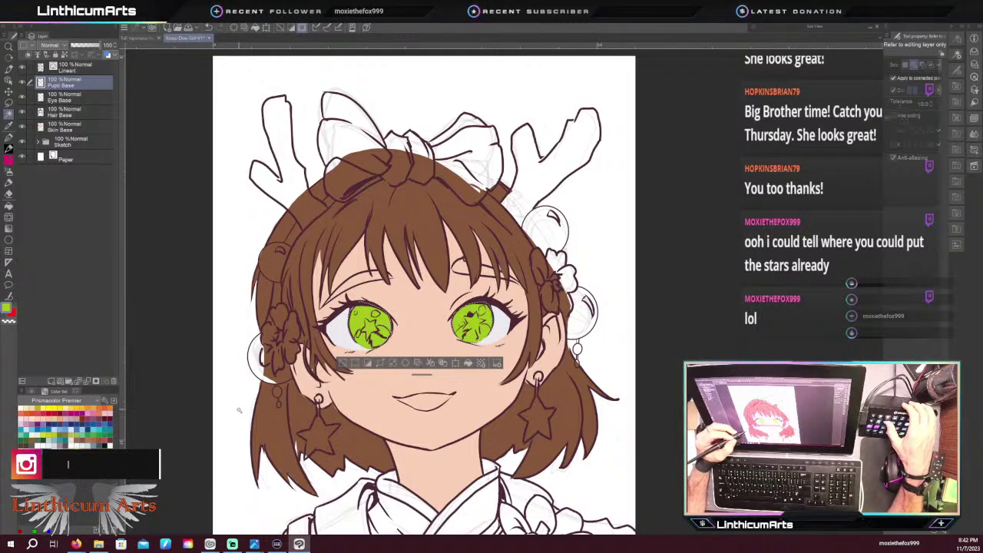
{"action": "key", "text": "ctrl+z"}
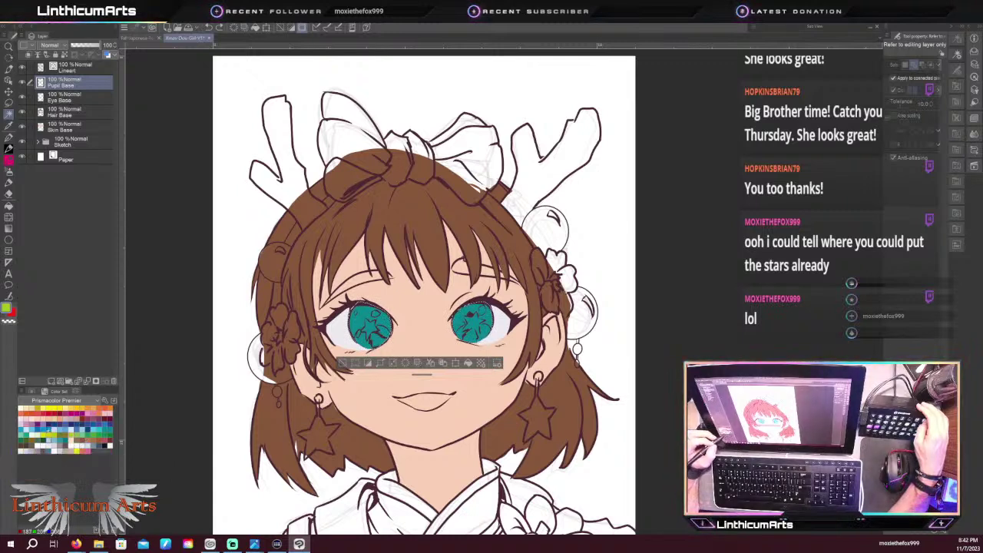
Sample the iris teal, shift it slightly greener on the color wheel, refill both irises and deselect
{"action": "left_click", "coordinate": [31, 391]}
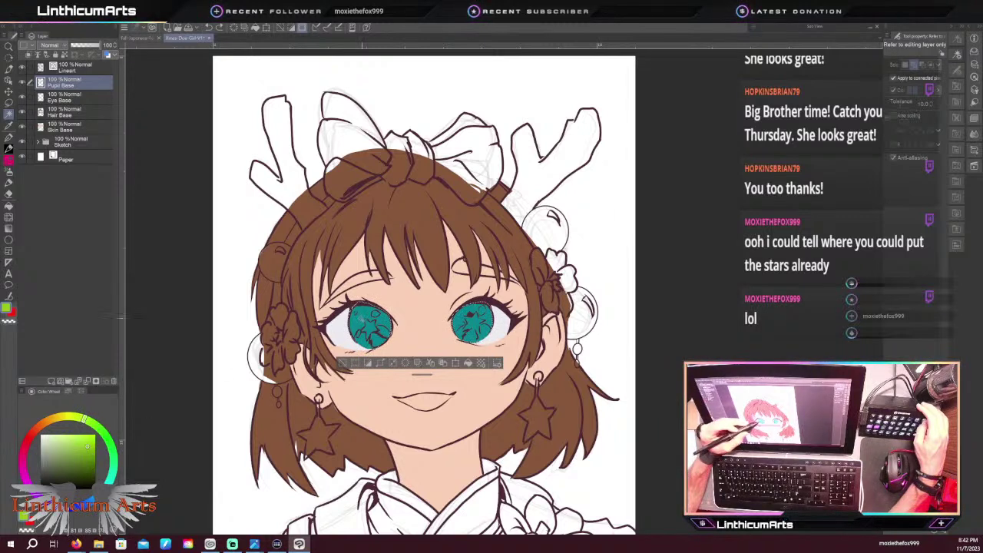
{"action": "left_click", "coordinate": [358, 317], "text": "alt"}
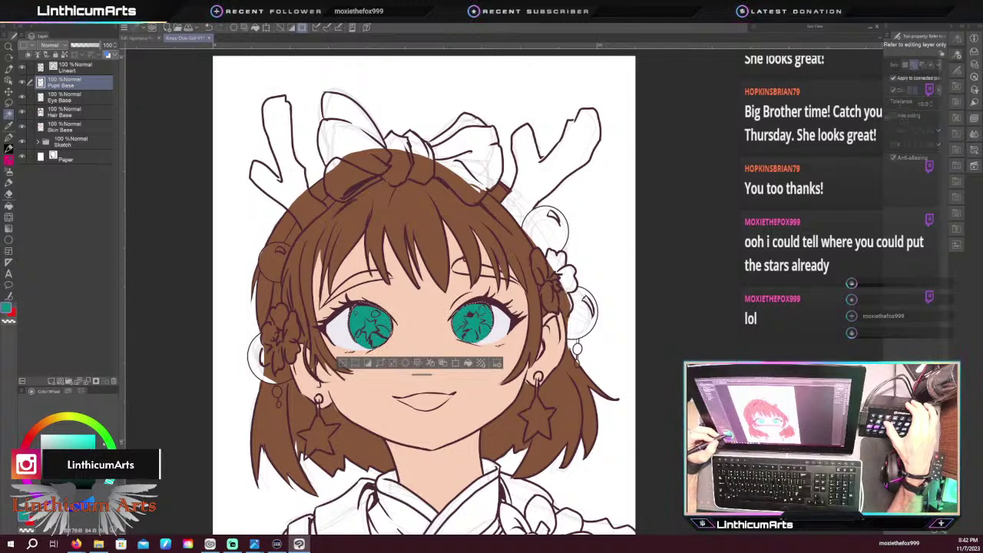
{"action": "left_click", "coordinate": [343, 362]}
{"action": "left_click", "coordinate": [213, 410], "text": "alt"}
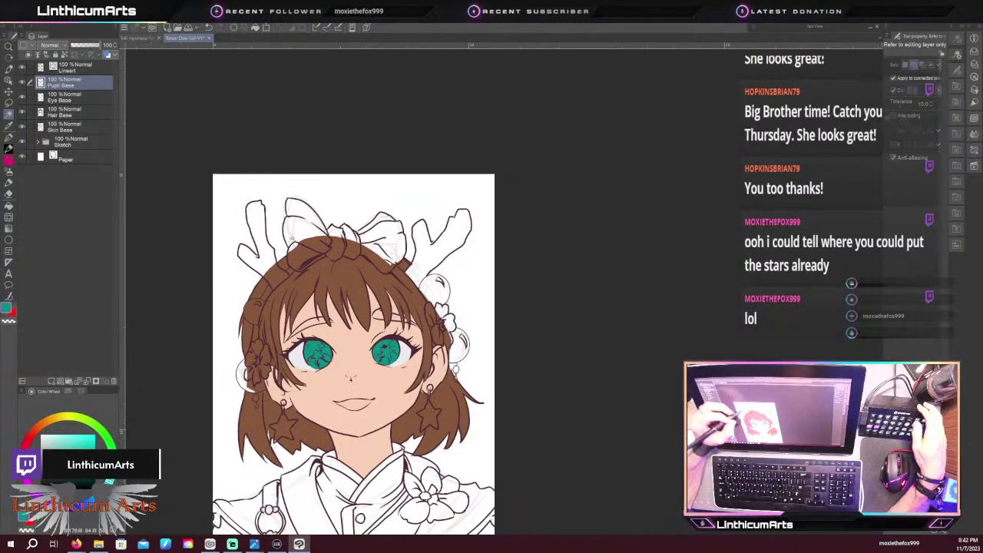
On the Hair Base layer, lasso the missed gap beside the left ear's lobe, fill it with the sampled hair brown and deselect
{"action": "left_click_drag", "start_coordinate": [223, 355], "coordinate": [250, 313]}
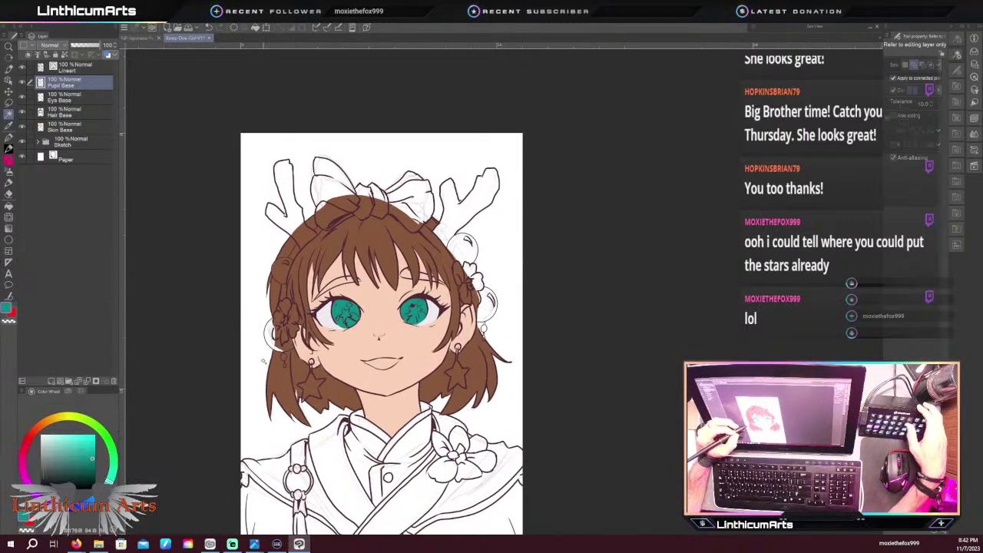
{"action": "scroll", "coordinate": [260, 362], "scroll_direction": "down", "scroll_amount": 1}
{"action": "scroll", "coordinate": [261, 362], "scroll_direction": "up", "scroll_amount": 2}
{"action": "scroll", "coordinate": [261, 365], "scroll_direction": "up", "scroll_amount": 1}
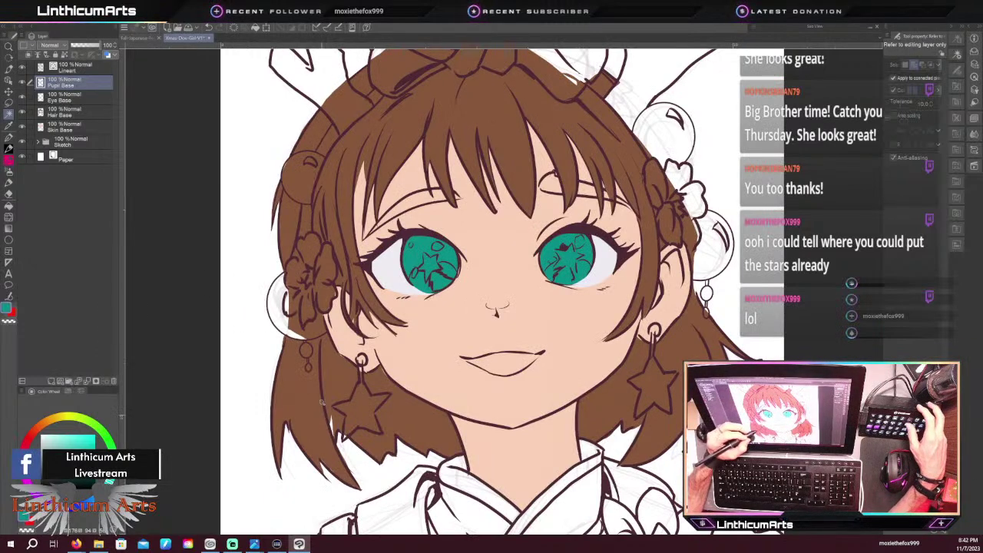
{"action": "left_click", "coordinate": [84, 127]}
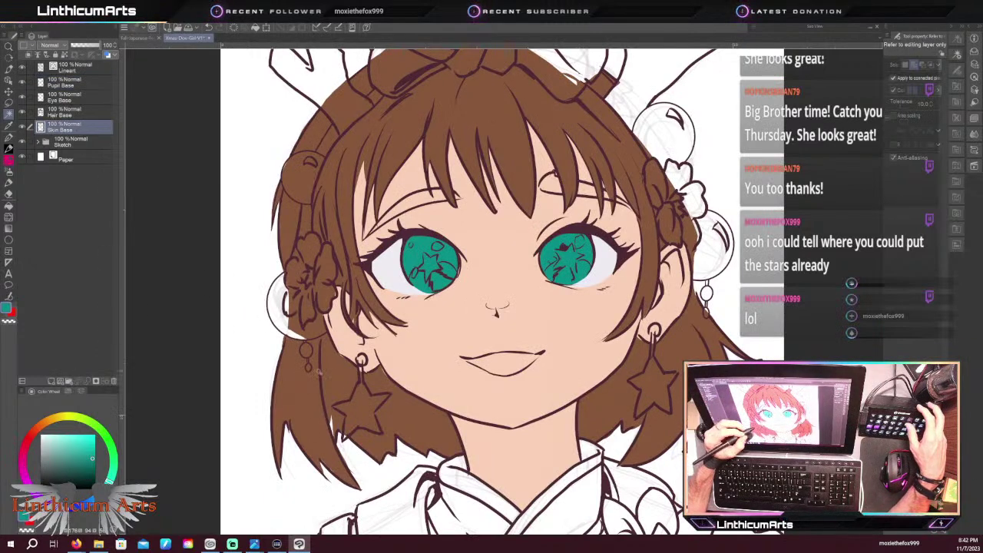
{"action": "scroll", "coordinate": [311, 373], "scroll_direction": "down", "scroll_amount": 1}
{"action": "scroll", "coordinate": [287, 342], "scroll_direction": "up", "scroll_amount": 1}
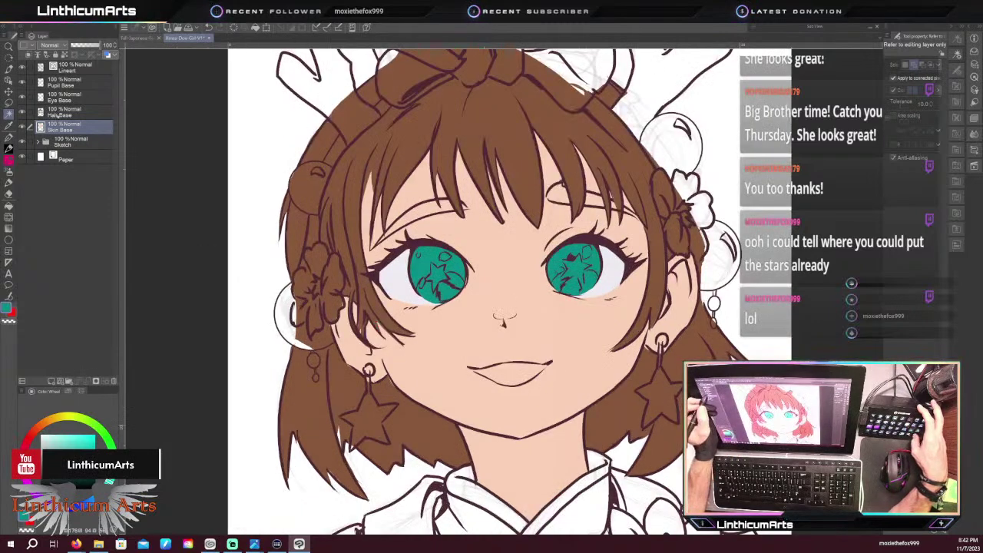
{"action": "left_click", "coordinate": [58, 114]}
{"action": "key", "text": "ctrl+plus"}
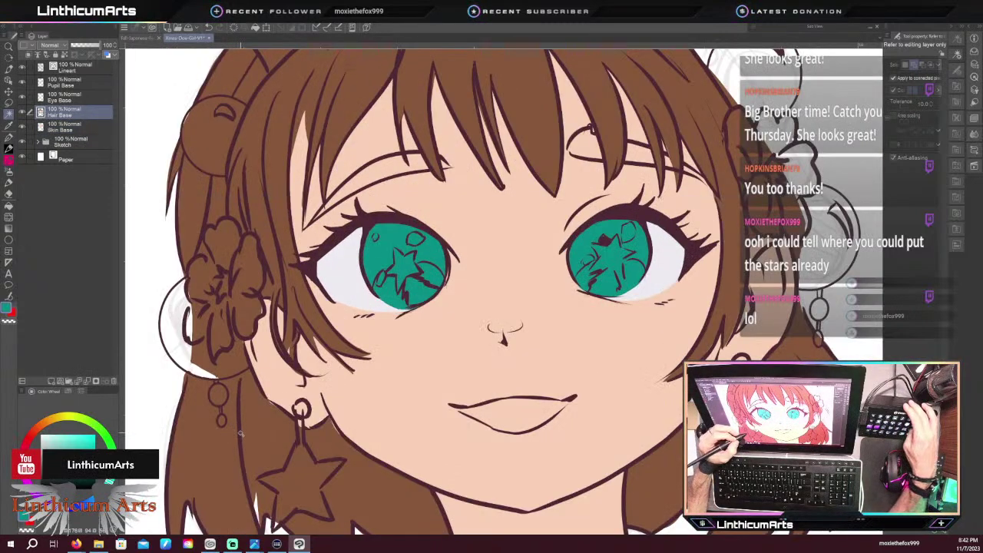
{"action": "key", "text": "m"}
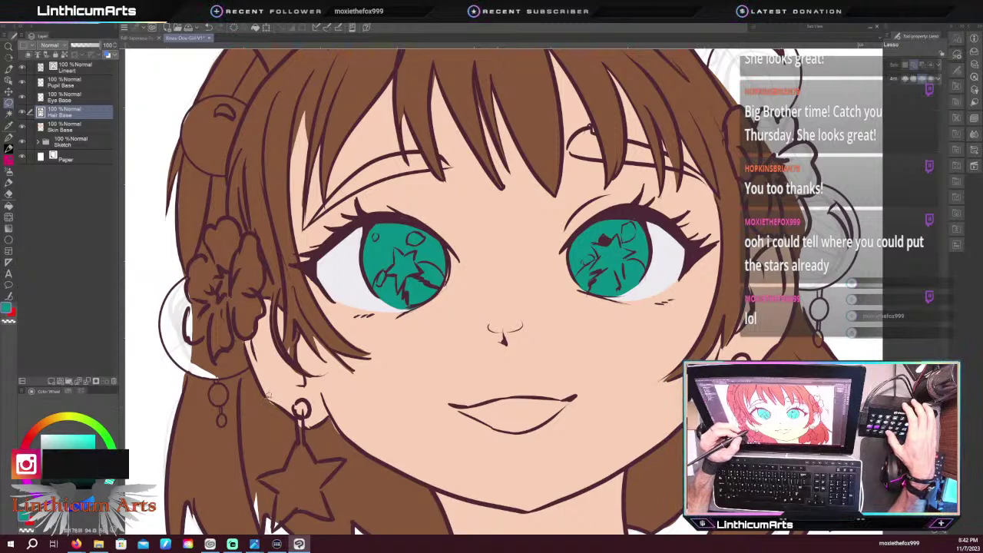
{"action": "left_click_drag", "start_coordinate": [273, 402], "coordinate": [263, 395]}
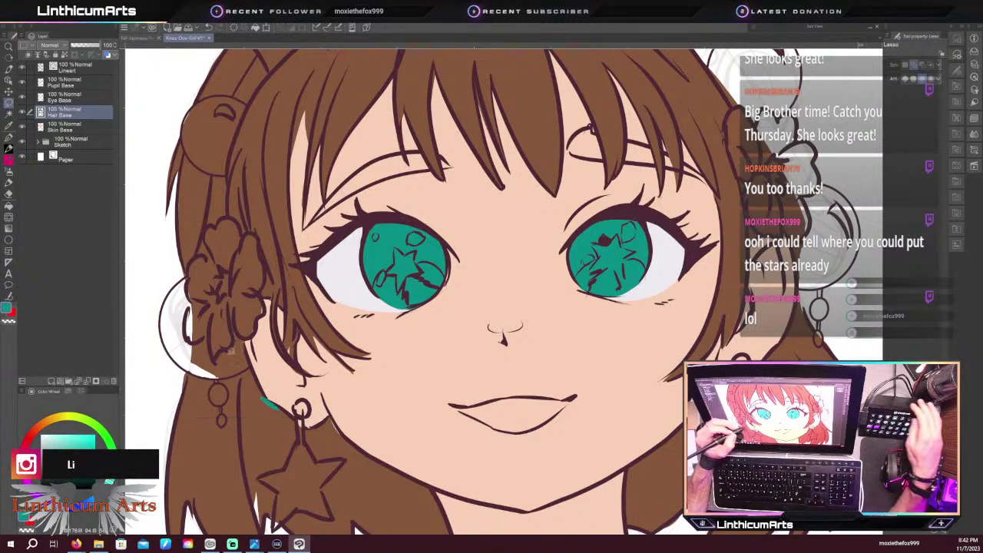
{"action": "left_click", "coordinate": [251, 394], "text": "alt"}
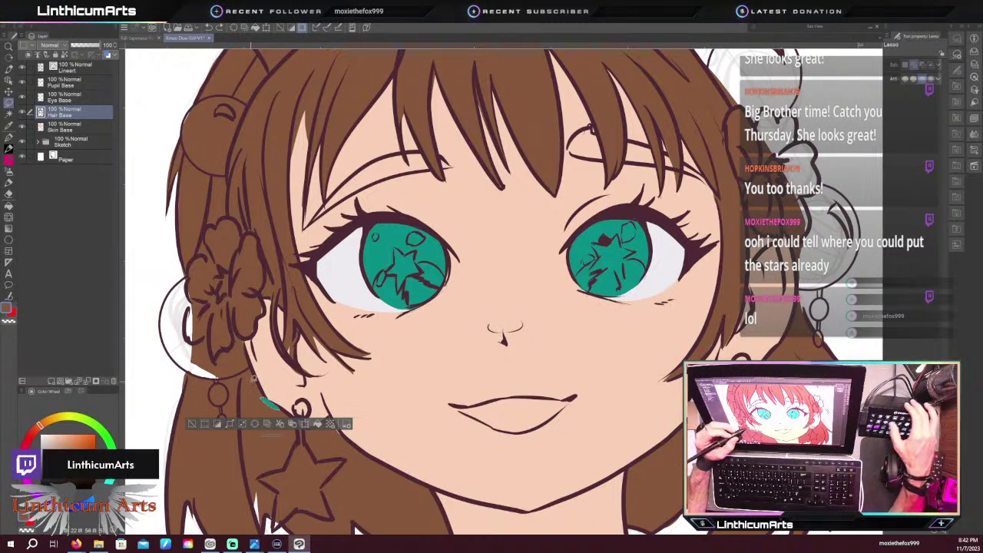
{"action": "key", "text": "ctrl+d"}
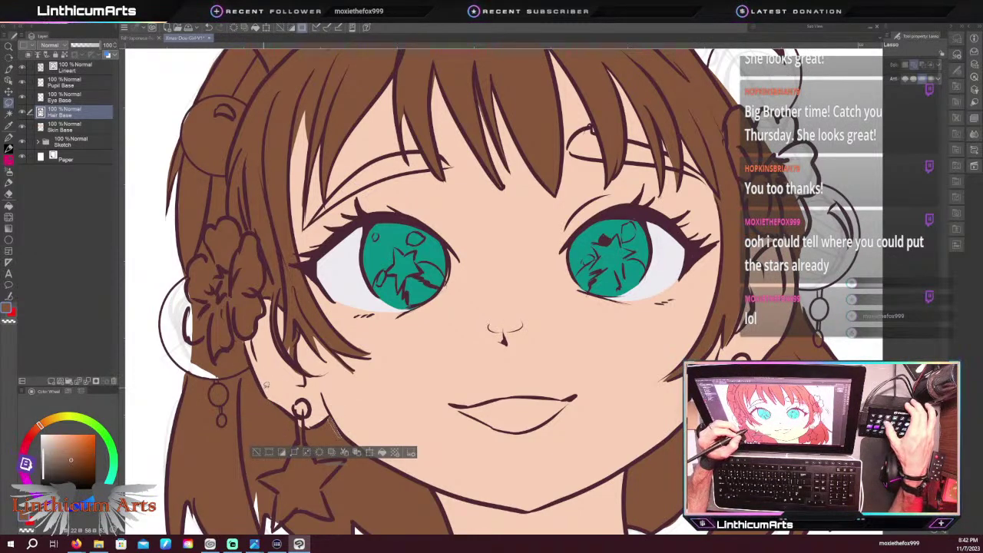
Lasso and fill the missed hair spots beside the left star earring and under the left round ornament with the same brown, then deselect
{"action": "key", "text": "ctrl+minus"}
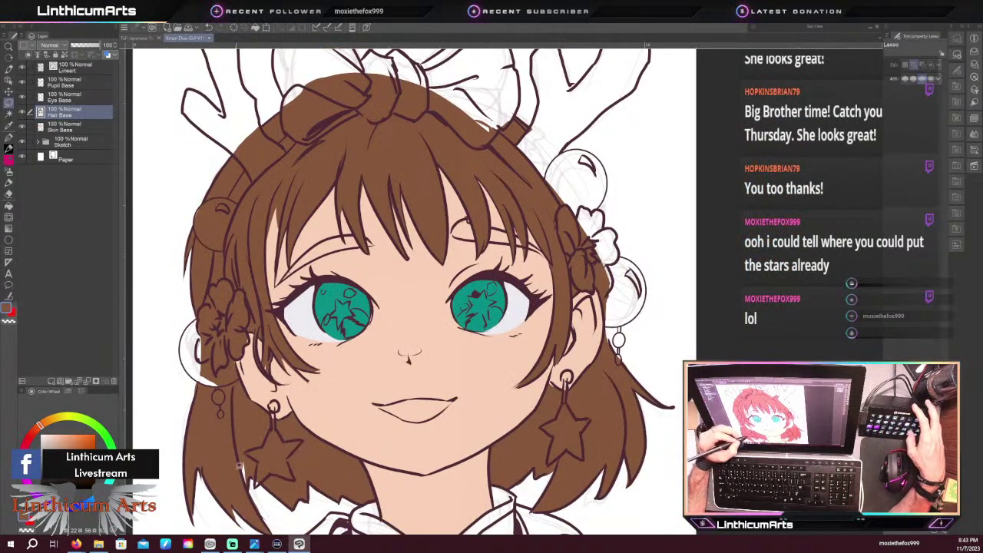
{"action": "left_click_drag", "start_coordinate": [243, 456], "coordinate": [239, 447]}
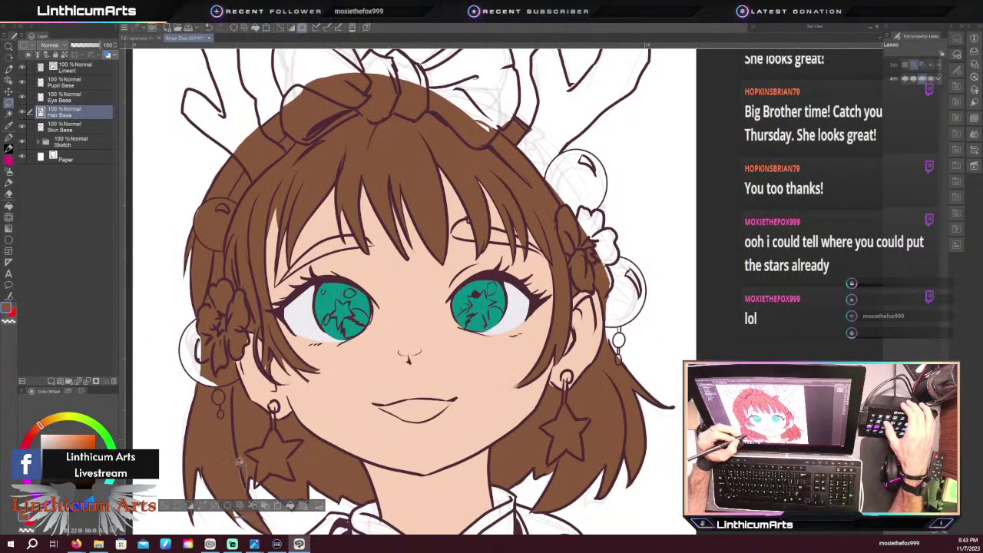
{"action": "key", "text": "ctrl+d"}
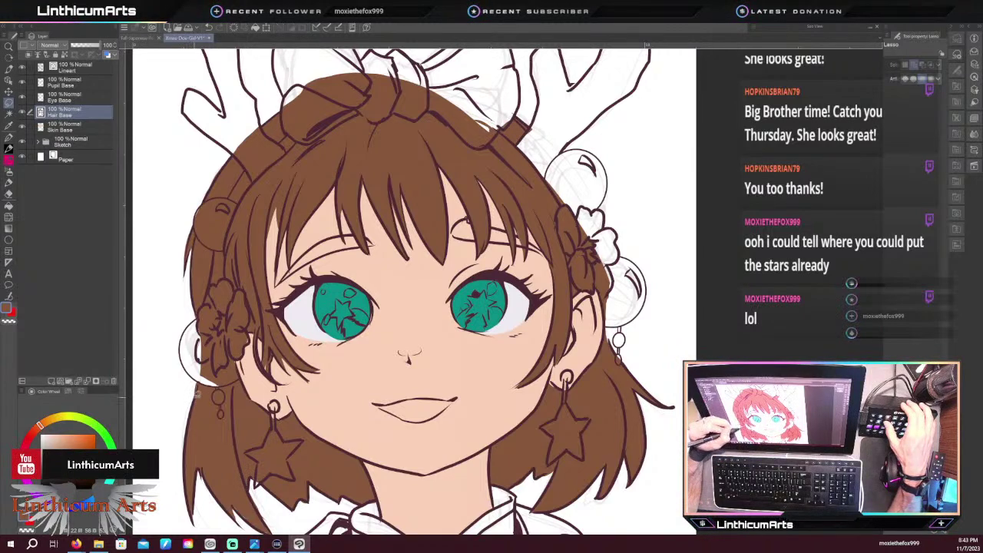
{"action": "key", "text": "ctrl+a"}
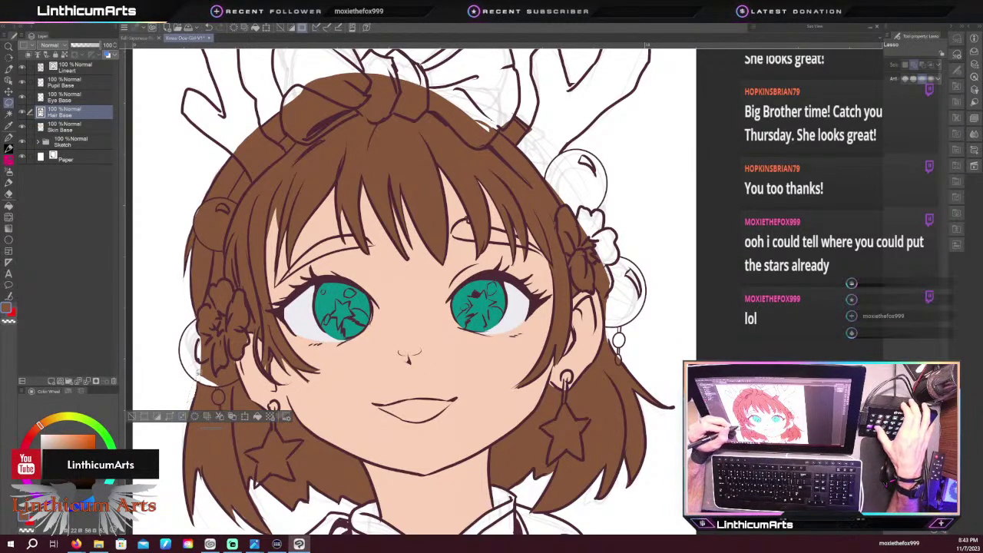
{"action": "key", "text": "ctrl+d"}
{"action": "left_click_drag", "start_coordinate": [199, 390], "coordinate": [217, 388]}
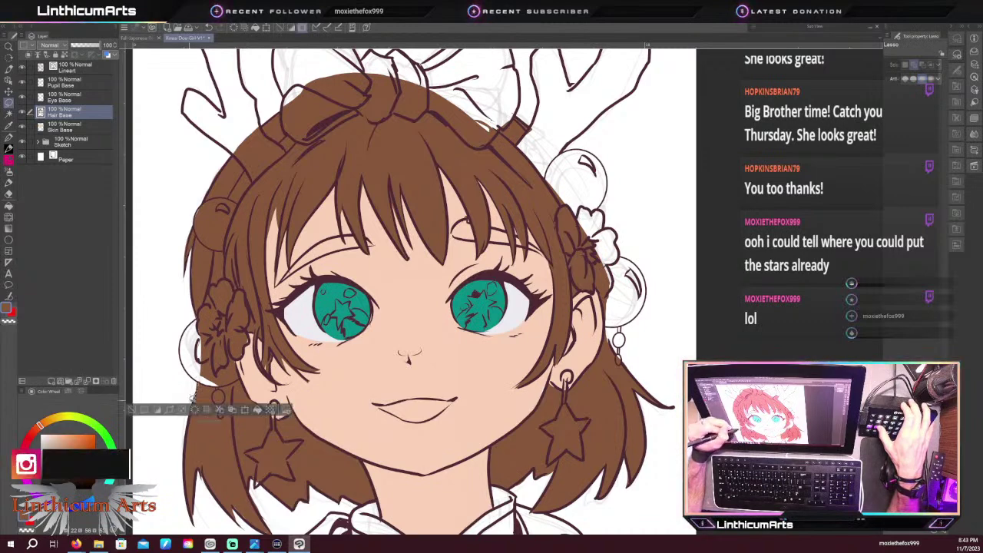
{"action": "left_click", "coordinate": [132, 411]}
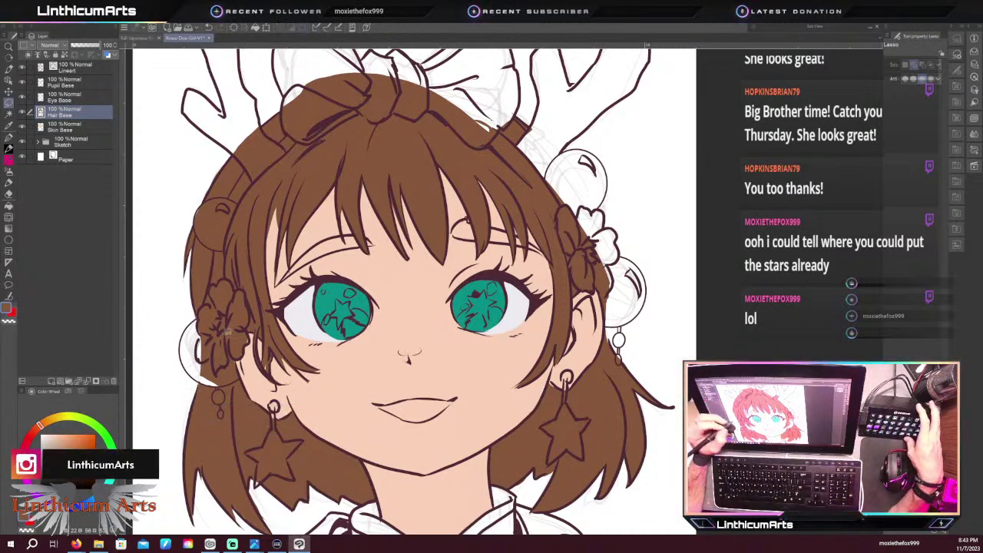
Review the whole doe girl illustration, look over the full figure in the open Japanese festival drawing, and return to the doe girl document
{"action": "key", "text": "ctrl+minus"}
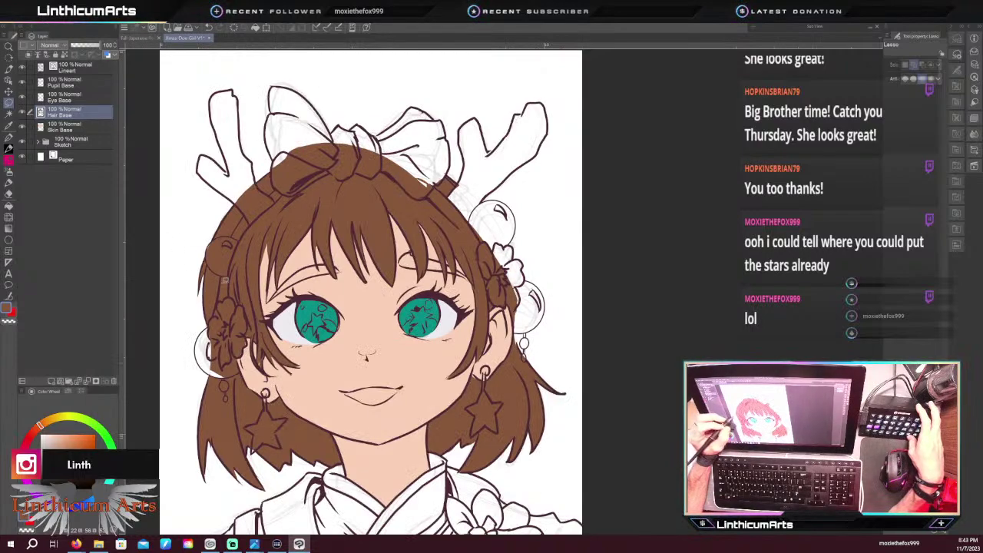
{"action": "left_click_drag", "start_coordinate": [271, 394], "coordinate": [312, 295]}
{"action": "key", "text": "ctrl+minus"}
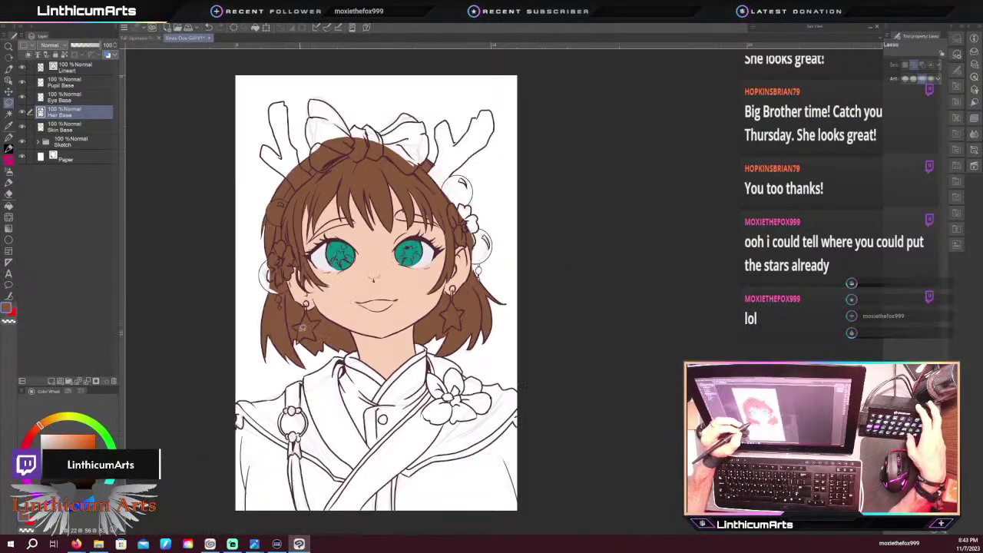
{"action": "left_click_drag", "start_coordinate": [306, 363], "coordinate": [377, 369]}
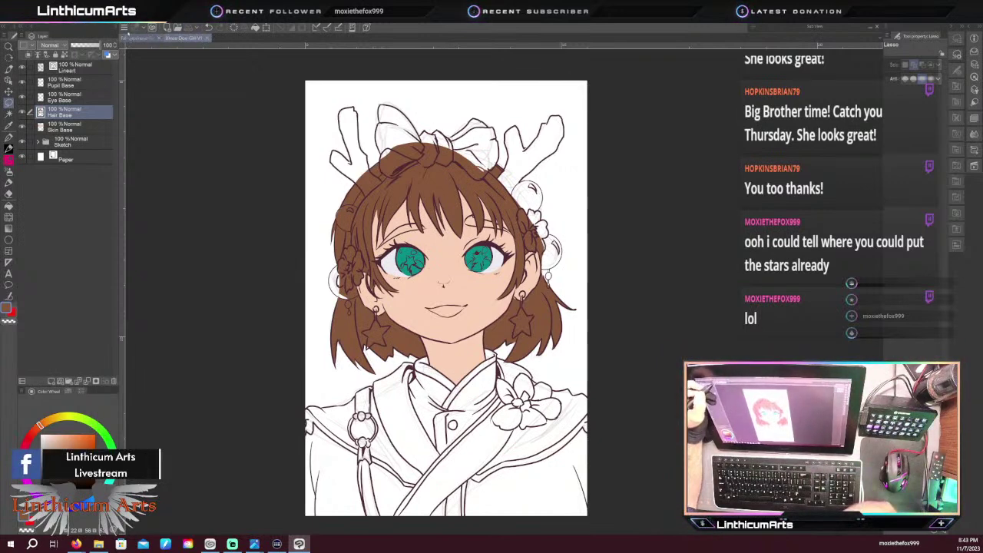
{"action": "left_click", "coordinate": [132, 37]}
{"action": "key", "text": "ctrl+minus"}
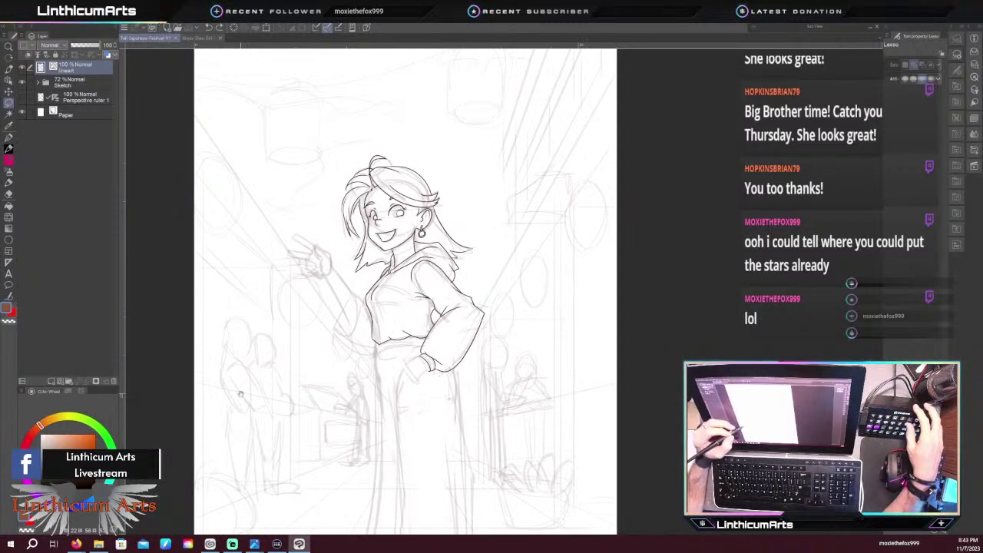
{"action": "left_click_drag", "start_coordinate": [241, 394], "coordinate": [261, 355]}
{"action": "key", "text": "ctrl+minus"}
{"action": "left_click_drag", "start_coordinate": [261, 425], "coordinate": [284, 414]}
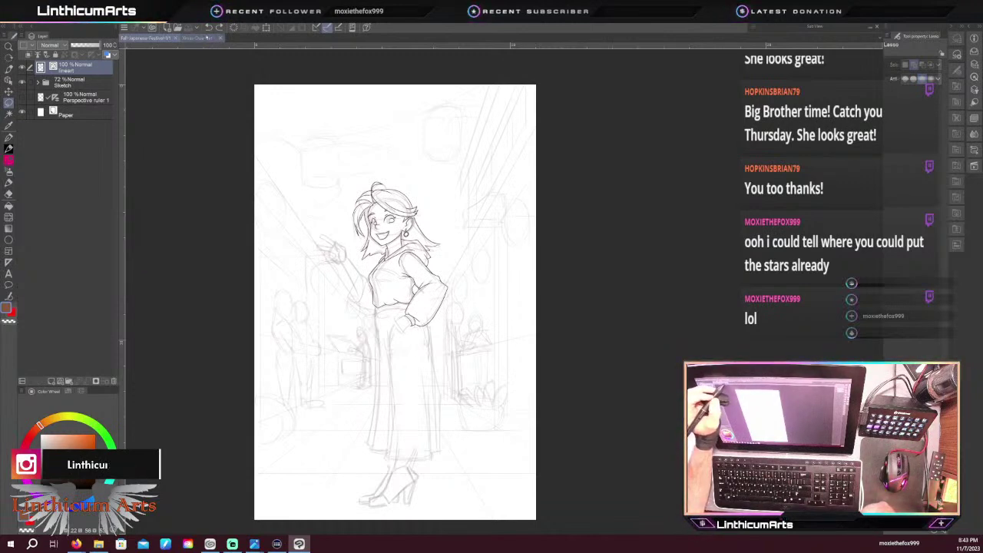
{"action": "left_click", "coordinate": [206, 36]}
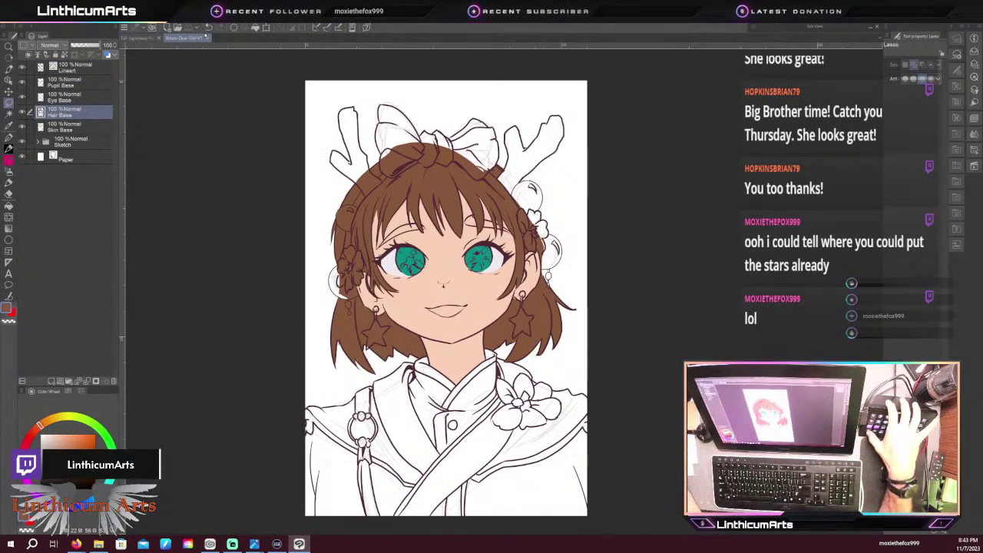